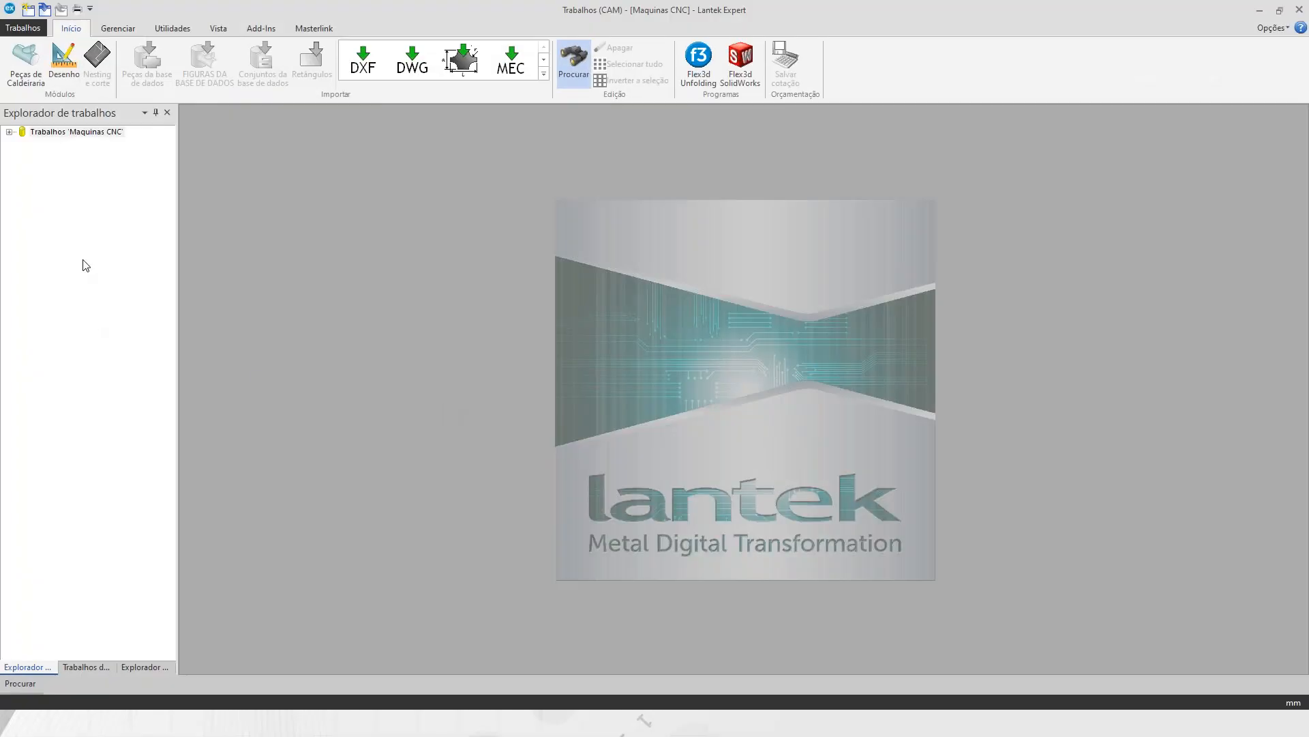
- Expand the Trabalhos 'Maquinas CNC' tree and open the Importação de peças job in the Webinar folder
left_click(29, 135)
double_click(29, 134)
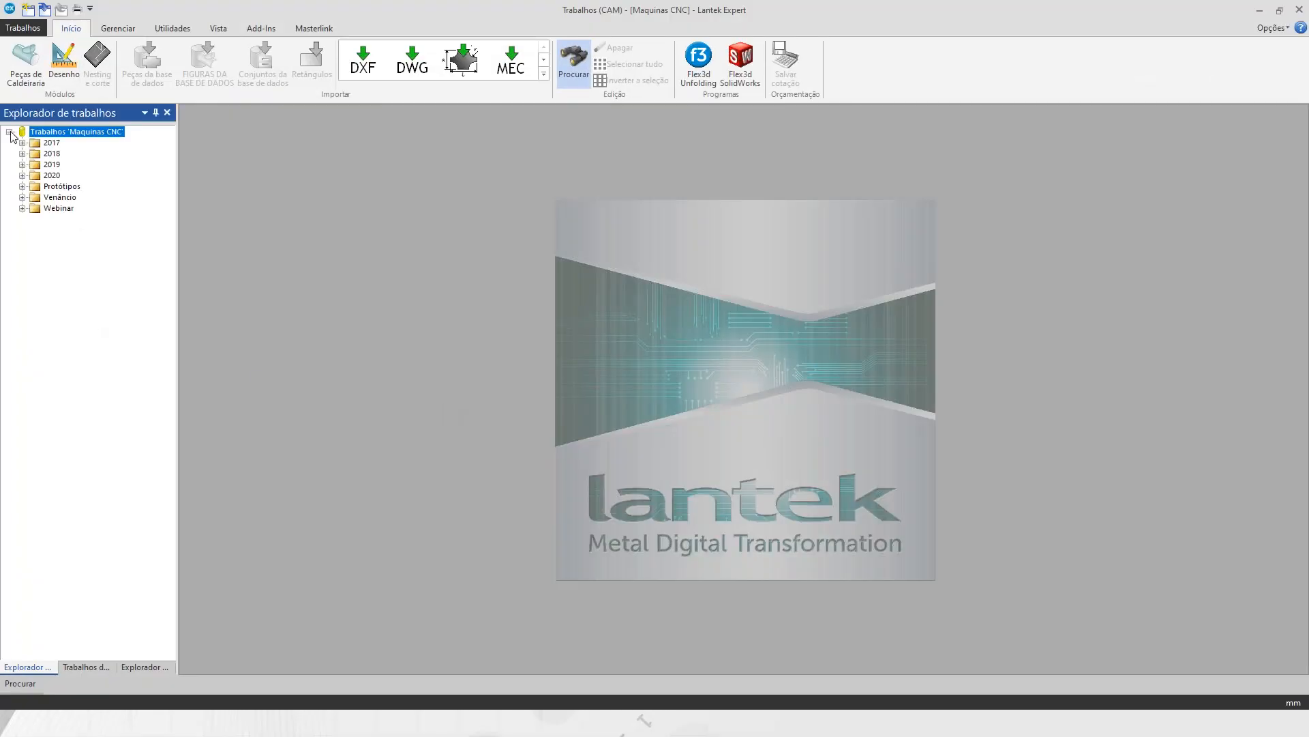
double_click(32, 208)
left_click(66, 241)
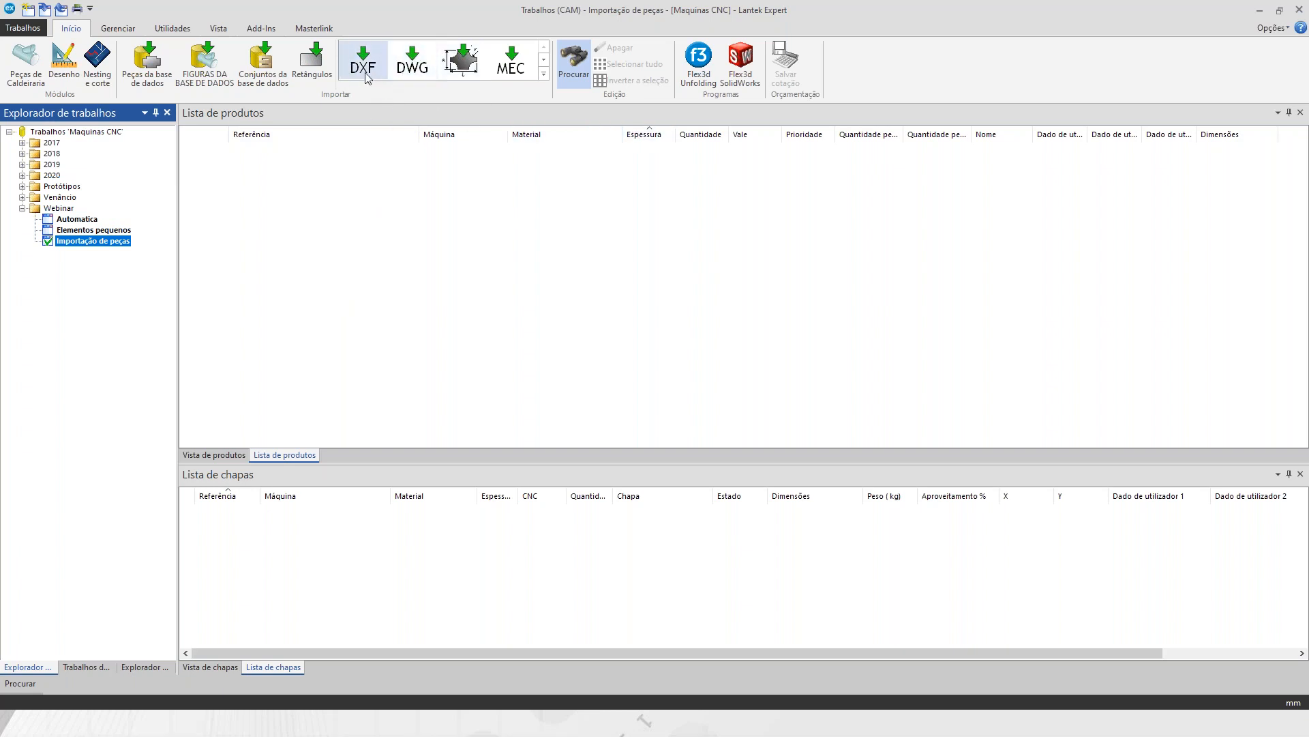
- Choose the DXF sample files DXFPUNC1, DXFPUNC2, DXFPUNC4, DXFPUNC5 and DXFPUNC6 for import into the job
left_click(544, 59)
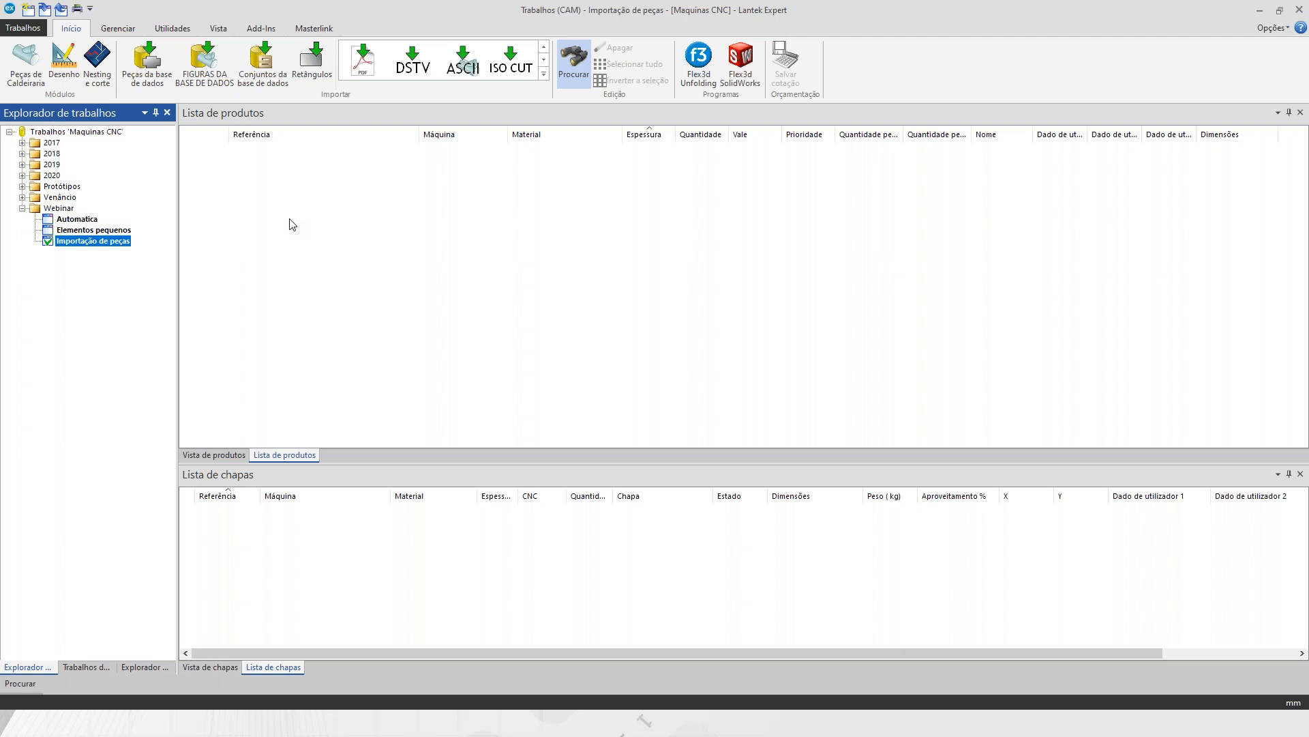
left_click(543, 46)
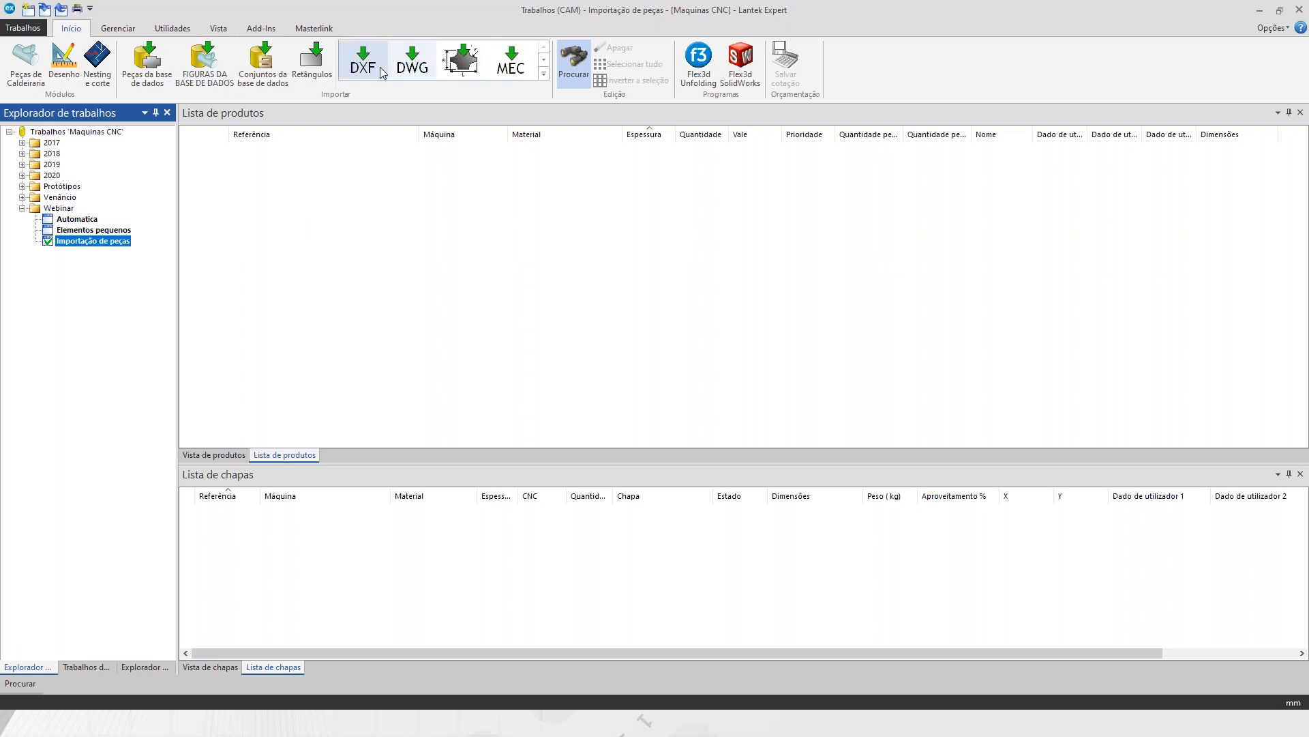
left_click(382, 73)
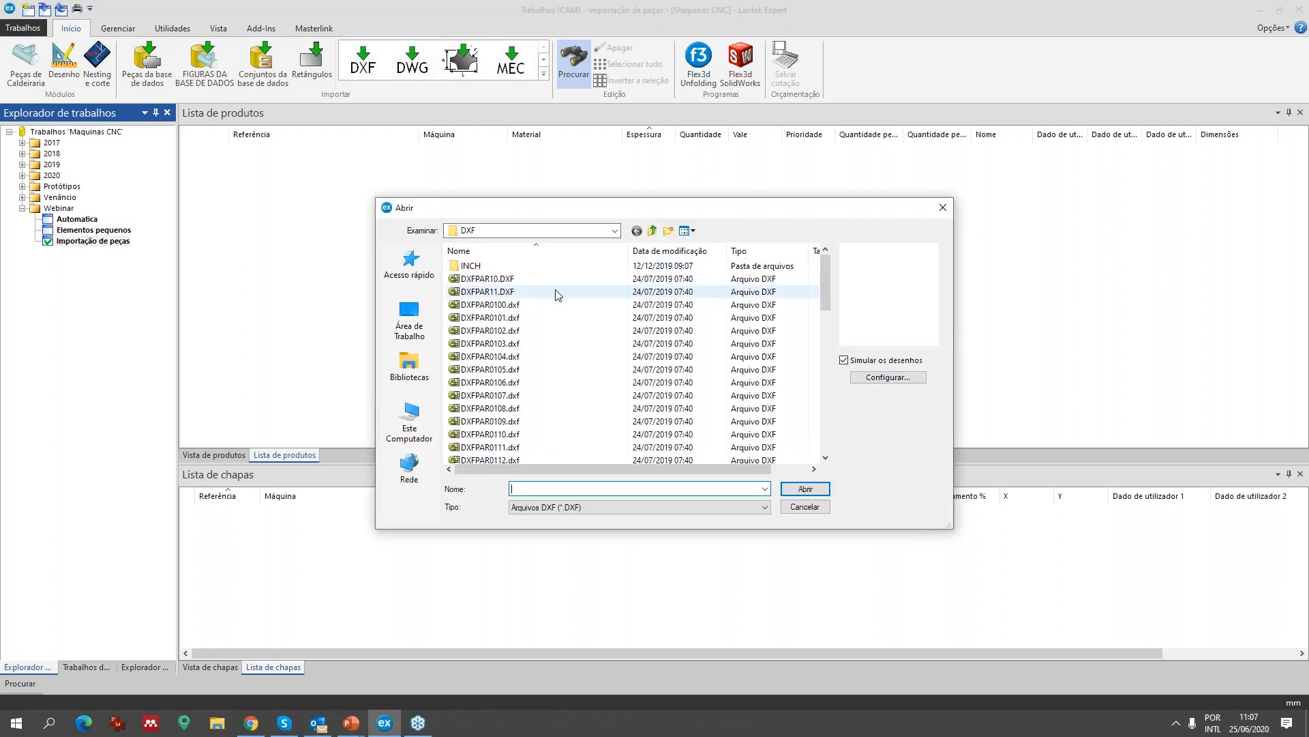
left_click_drag(827, 295, 815, 427)
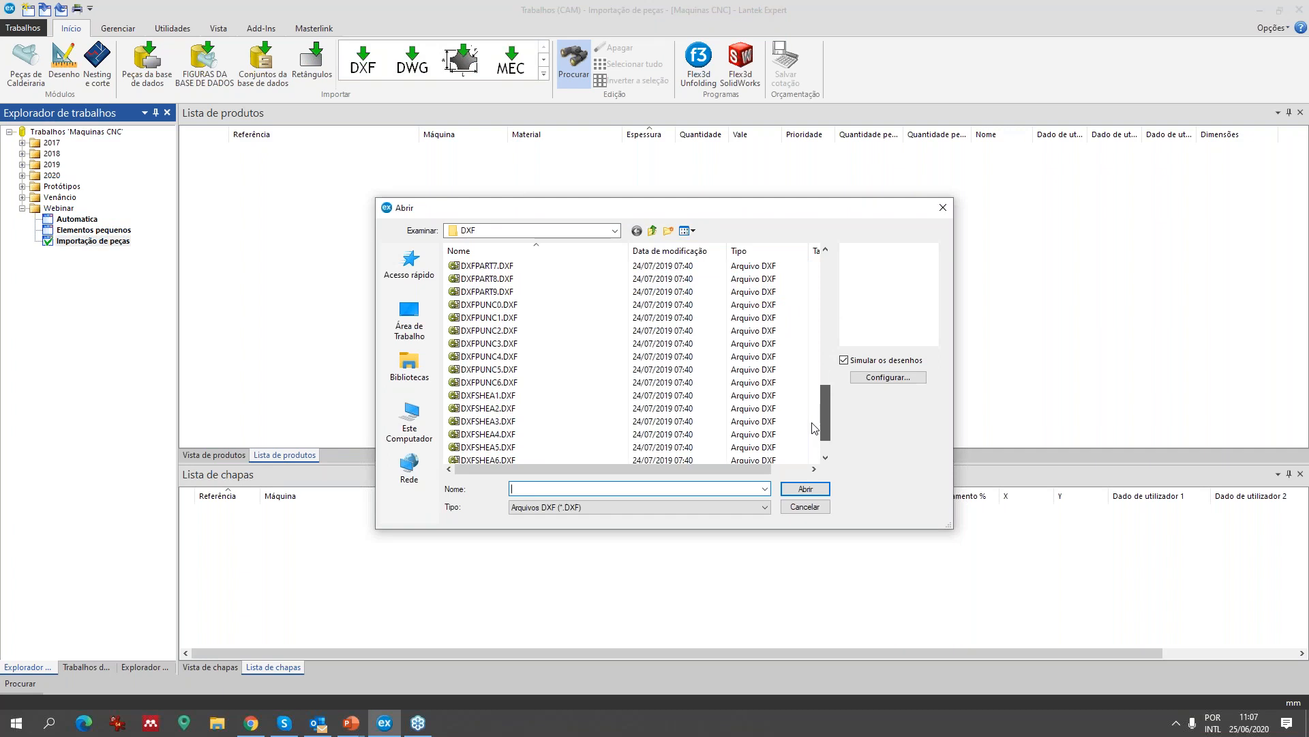
left_click(506, 319)
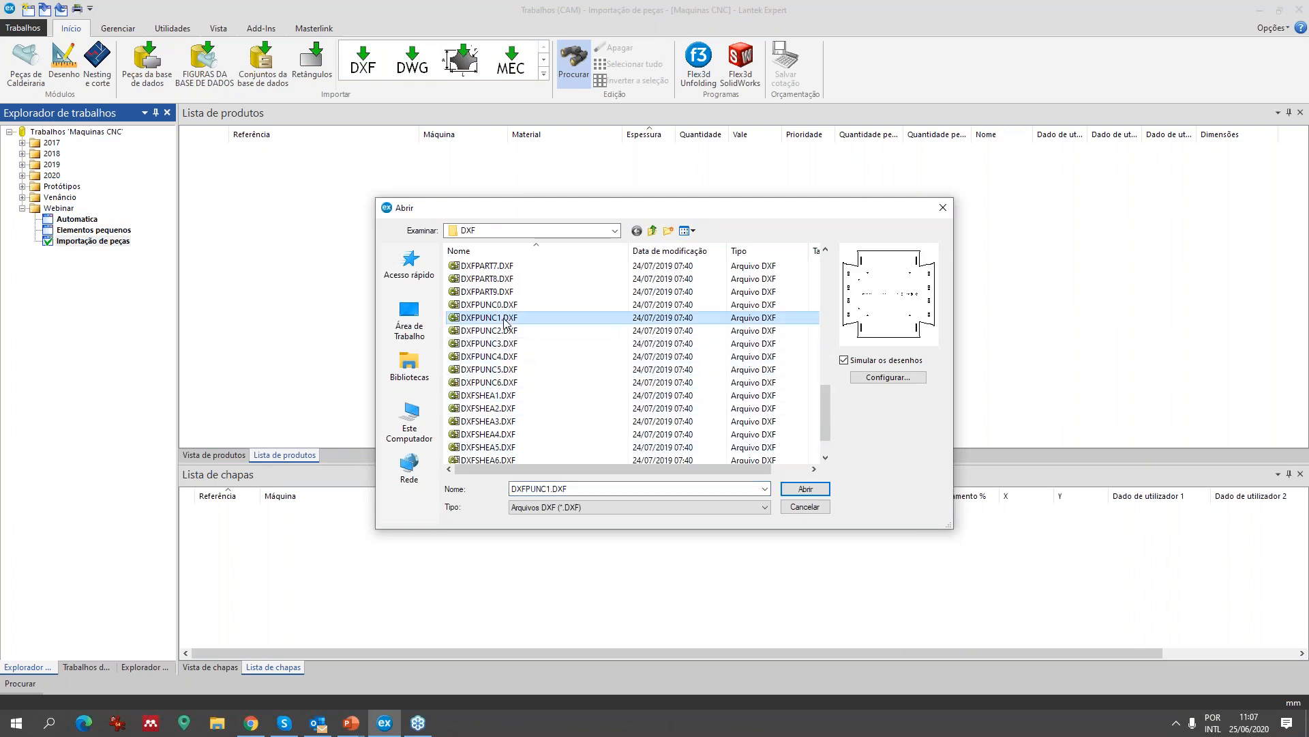
left_click(505, 331, "ctrl")
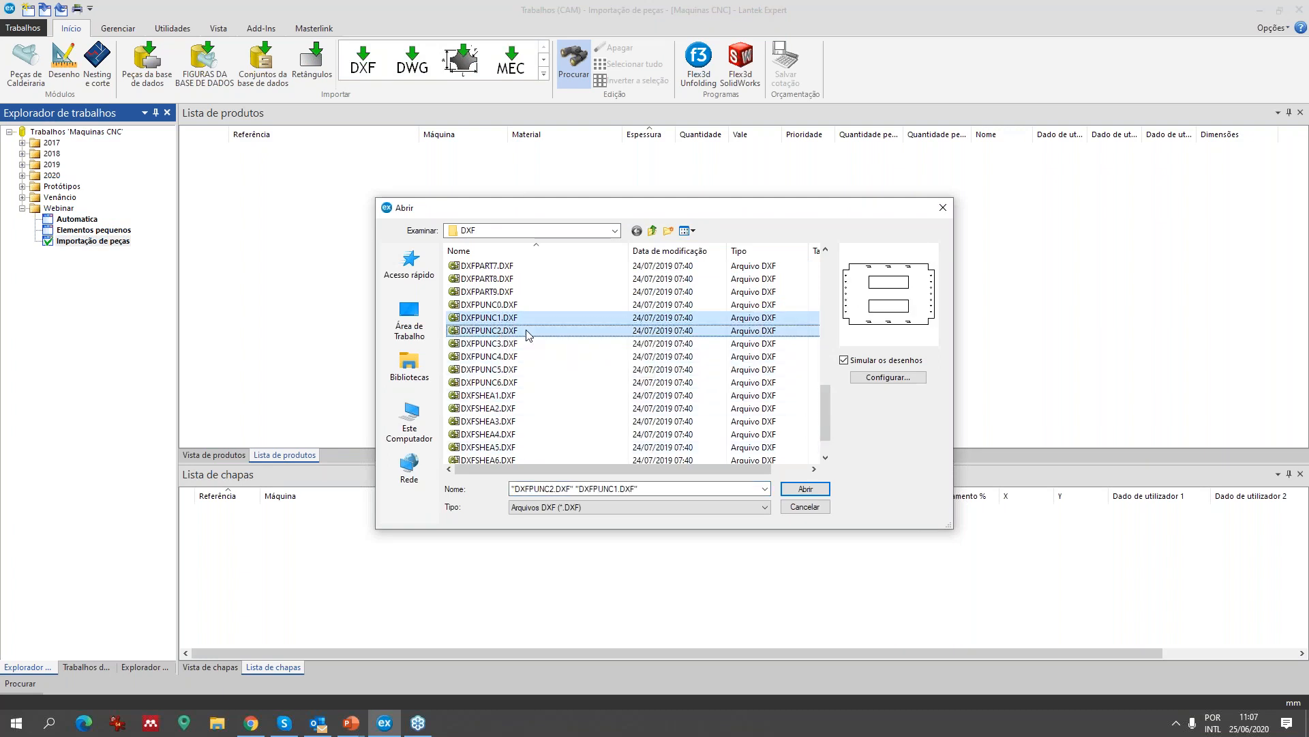
left_click(503, 356, "ctrl")
left_click(505, 369, "ctrl")
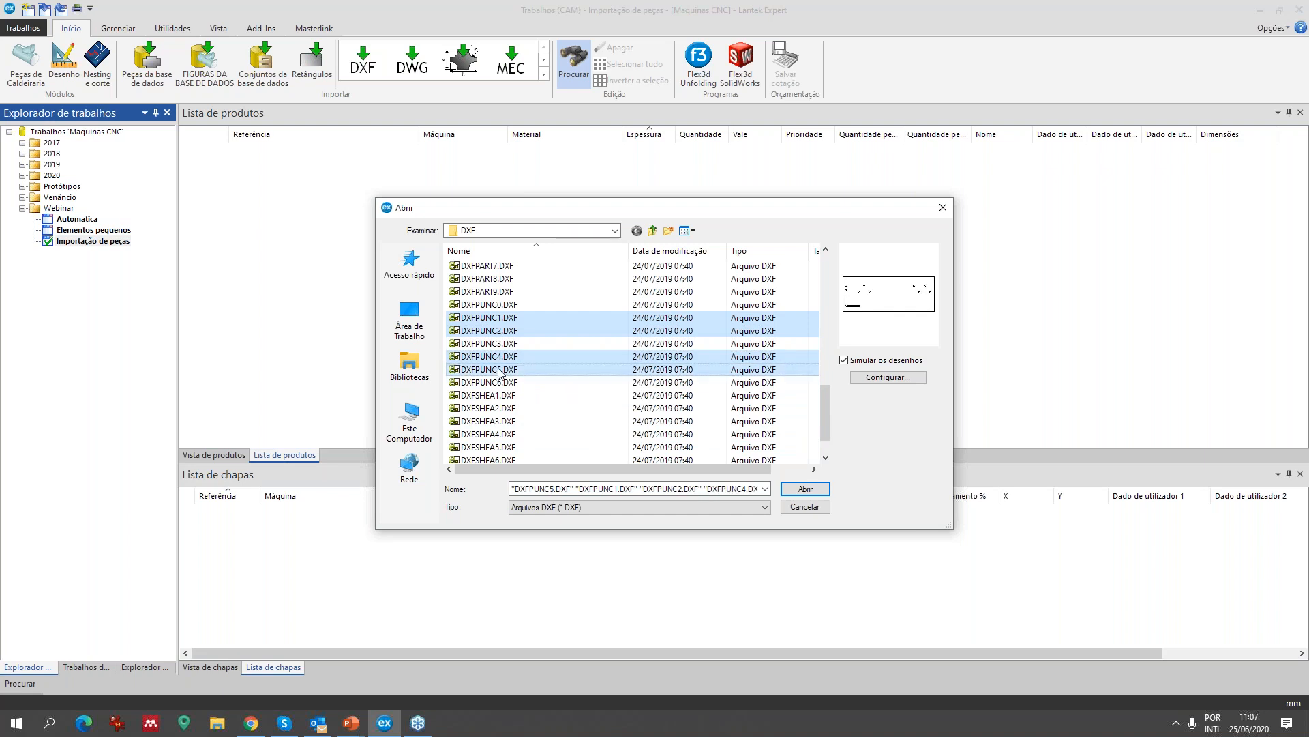
left_click(506, 381, "ctrl")
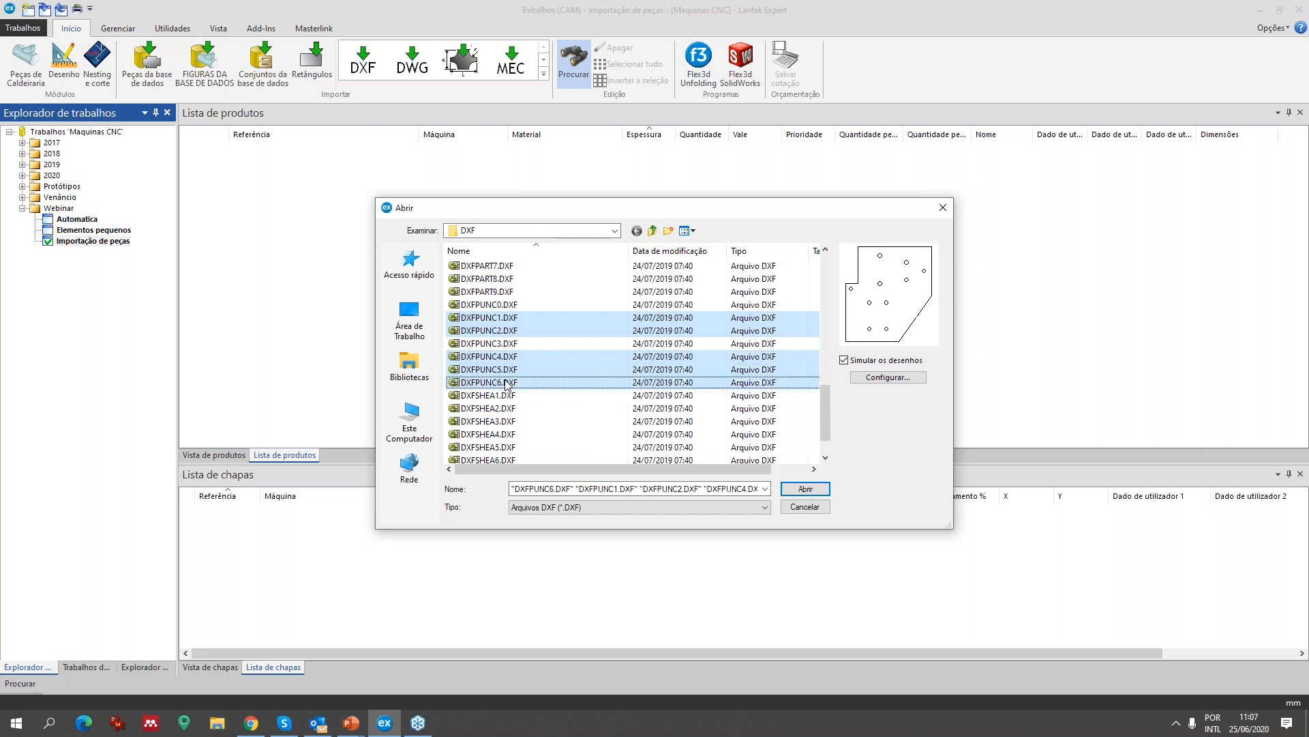
left_click(804, 487)
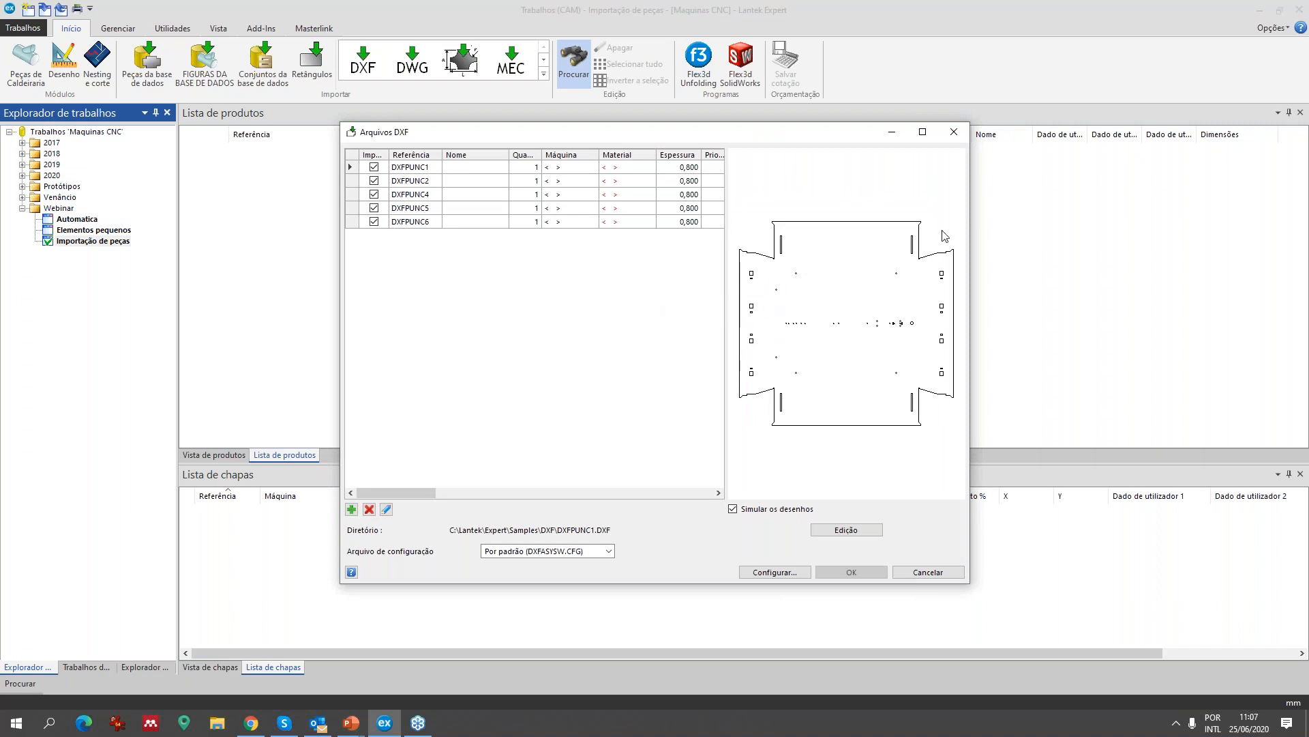
- Set the import quantities to 10 for DXFPUNC1, 15 for DXFPUNC2, 10 for DXFPUNC4, 8 for DXFPUNC5 and 10 for DXFPUNC6
left_click(927, 139)
left_click_drag(593, 6, 632, 110)
left_click_drag(945, 197, 1227, 184)
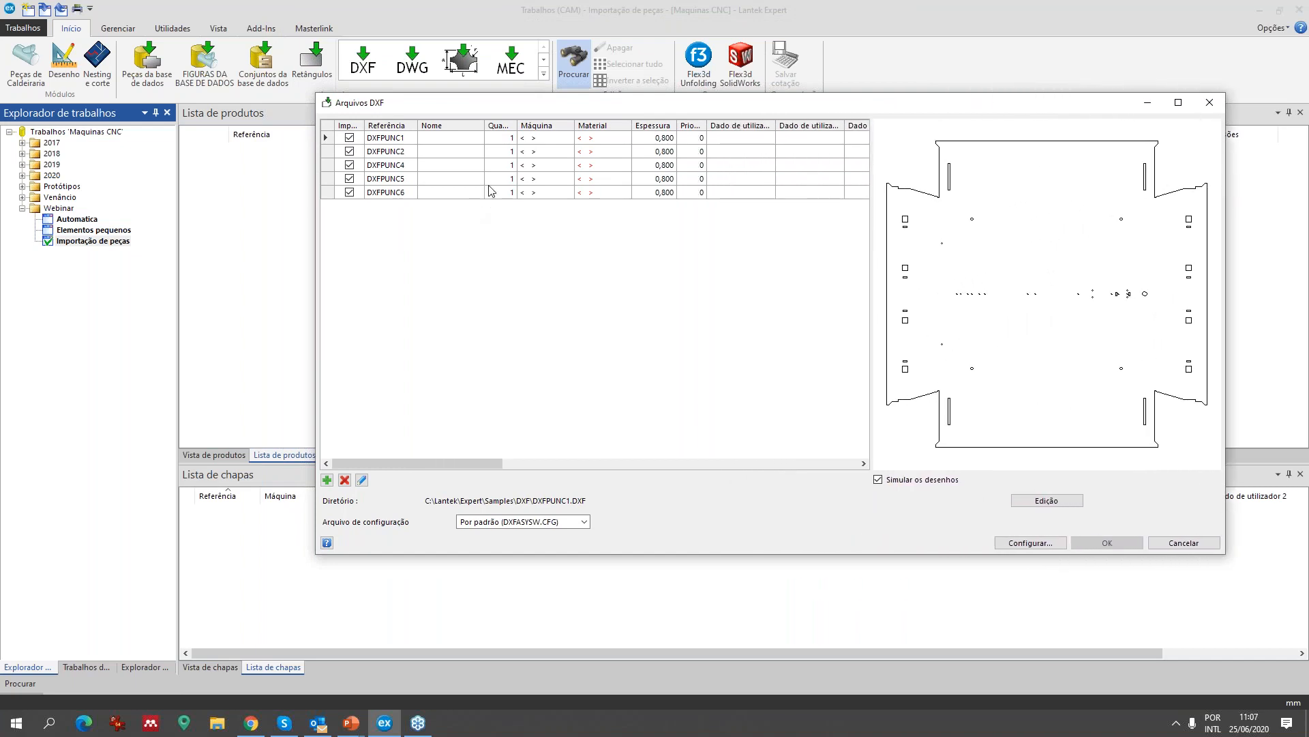
left_click(508, 138)
type("10")
key("Return")
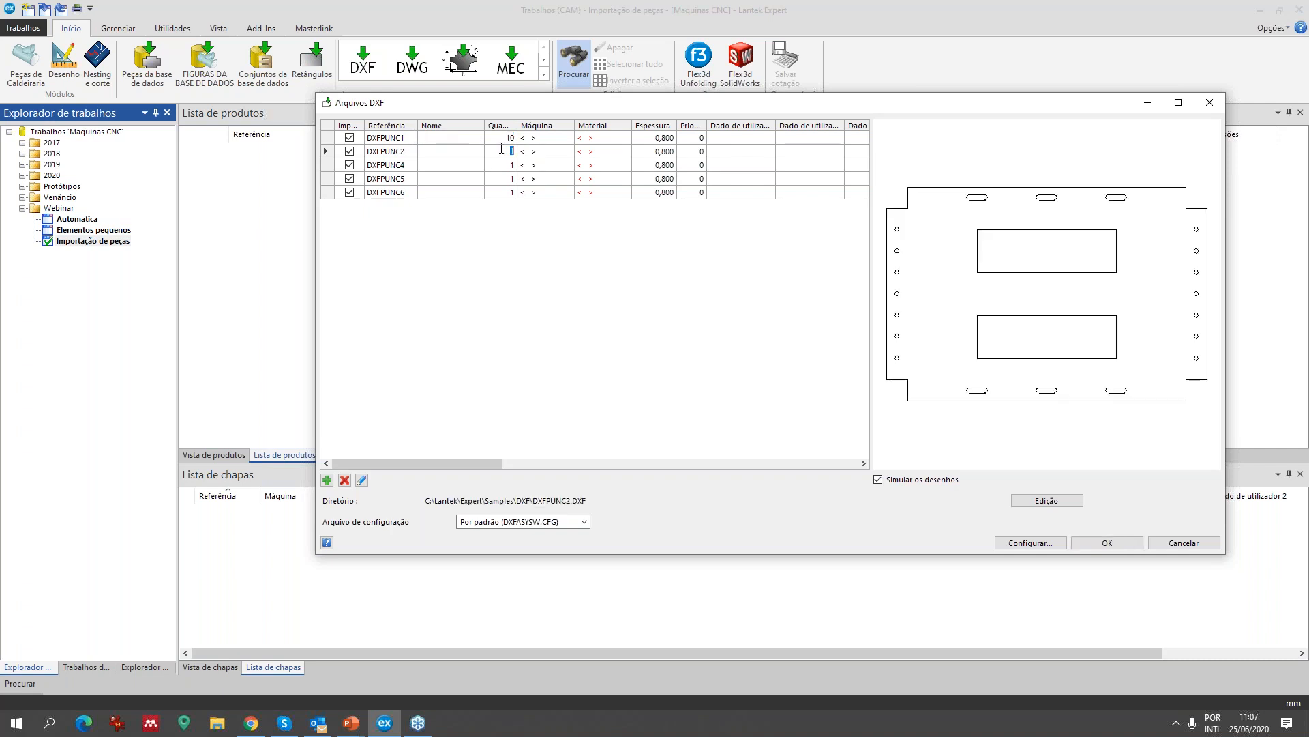
type("15")
key("Return")
type("10")
key("Return")
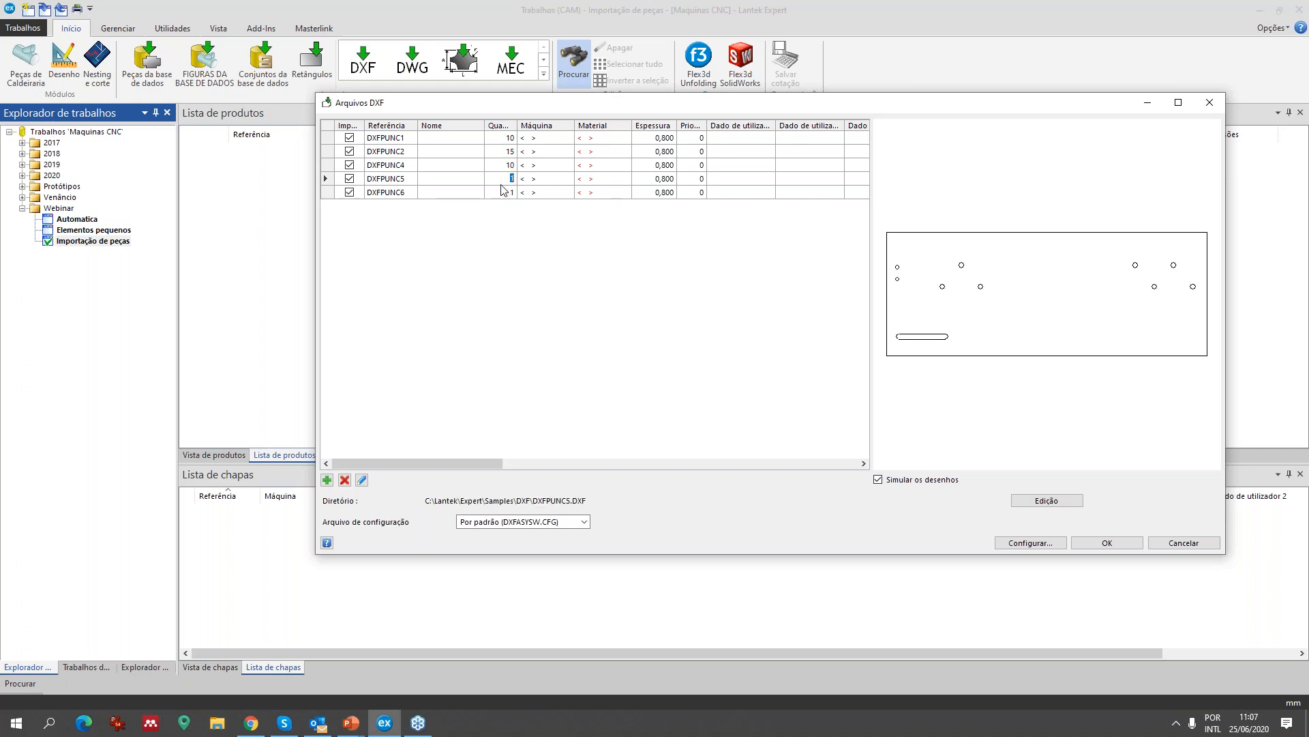
type("8")
key("Return")
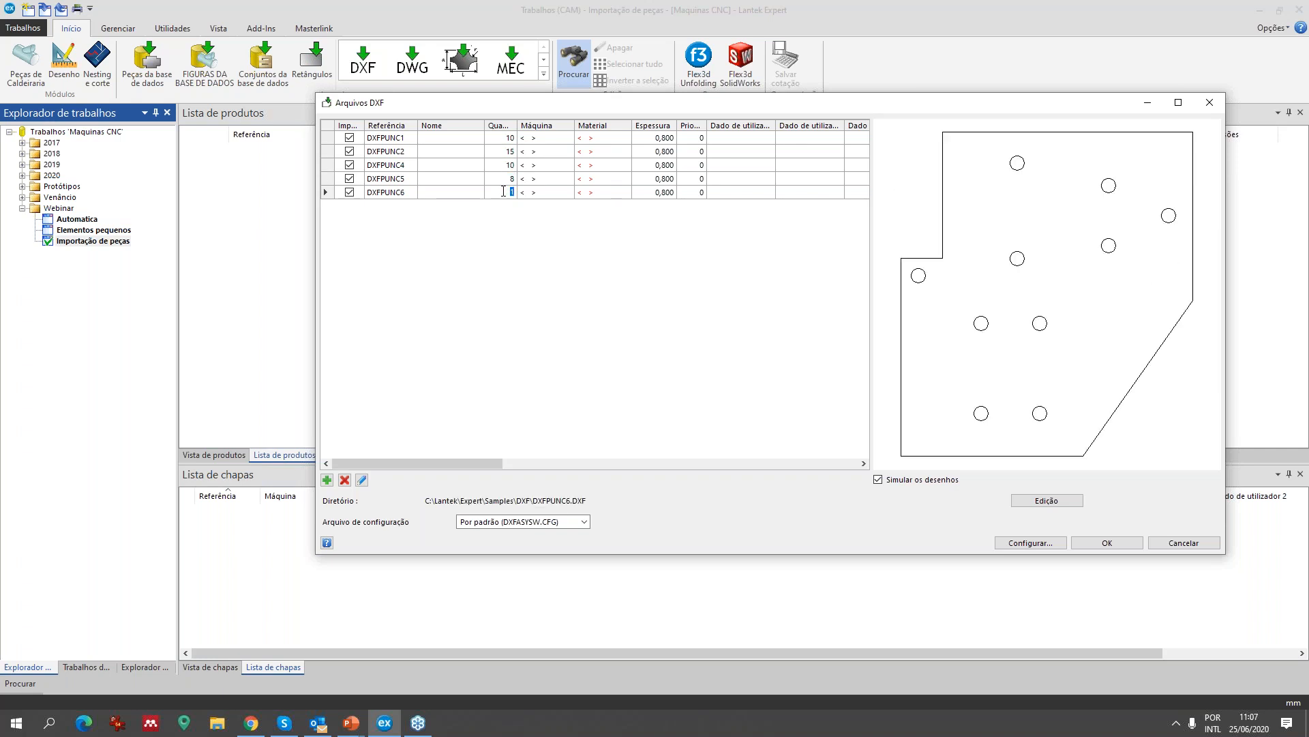
- Assign machine PUNCIONADEIRA 02 and material SAE 1020 to all the DXF parts
left_click(535, 139)
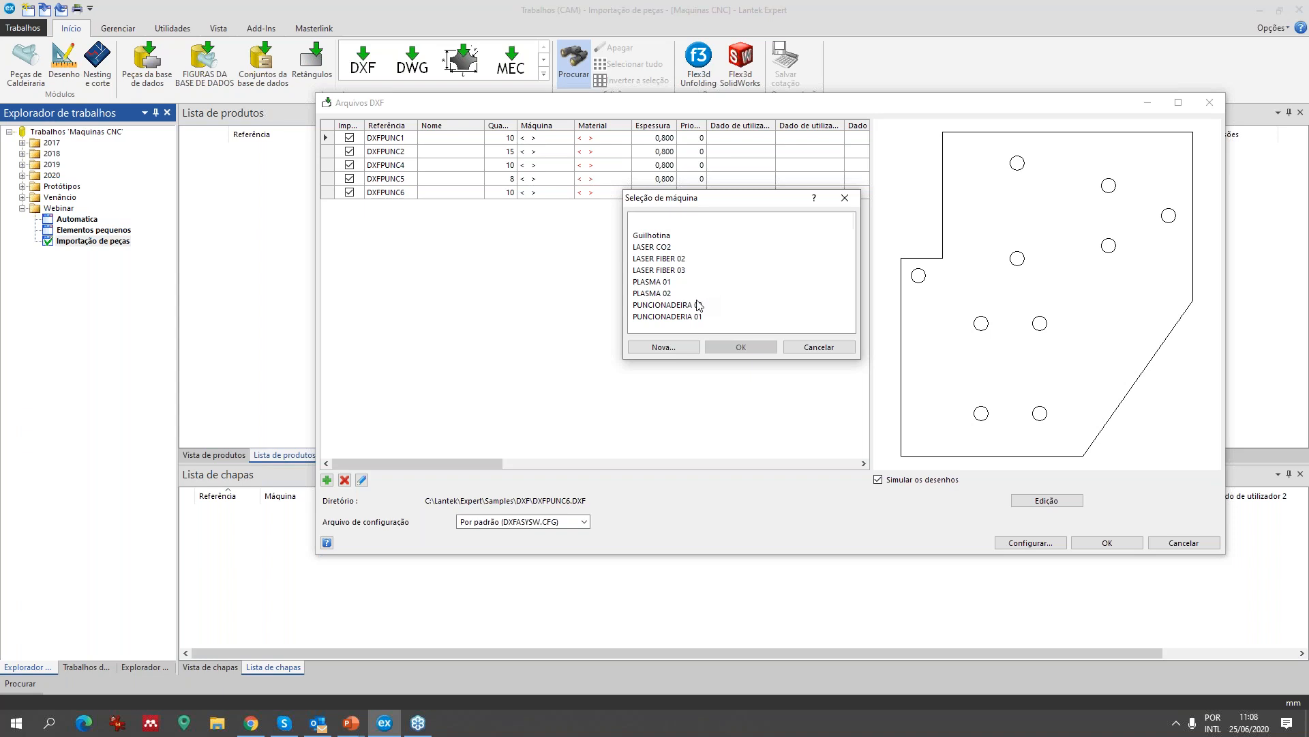
left_click(673, 307)
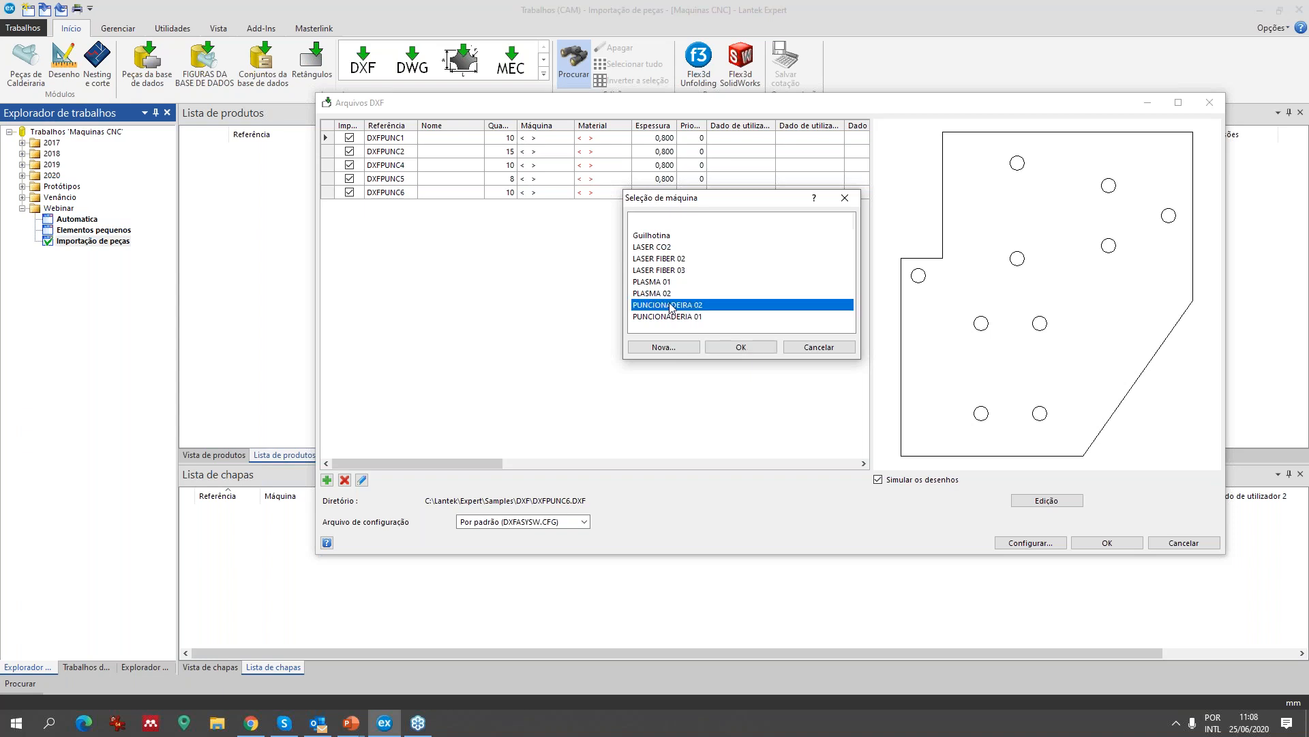
double_click(672, 306)
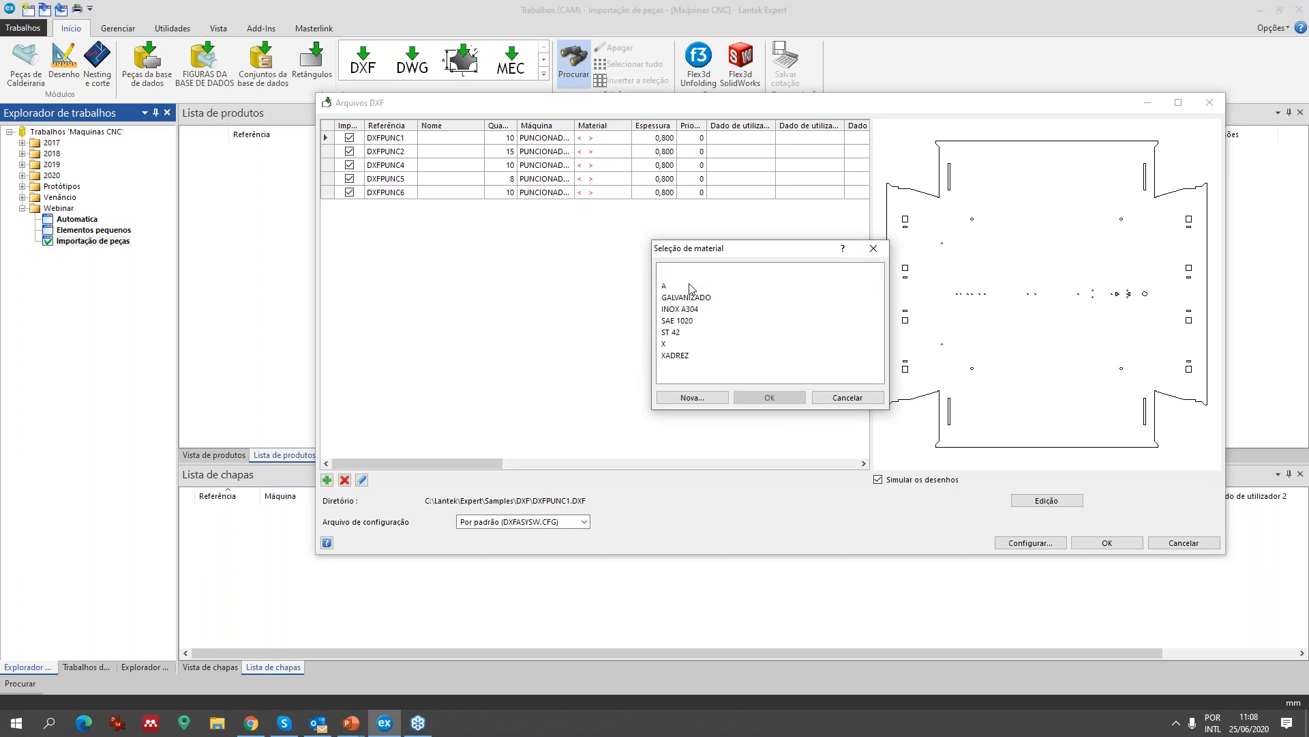
double_click(678, 320)
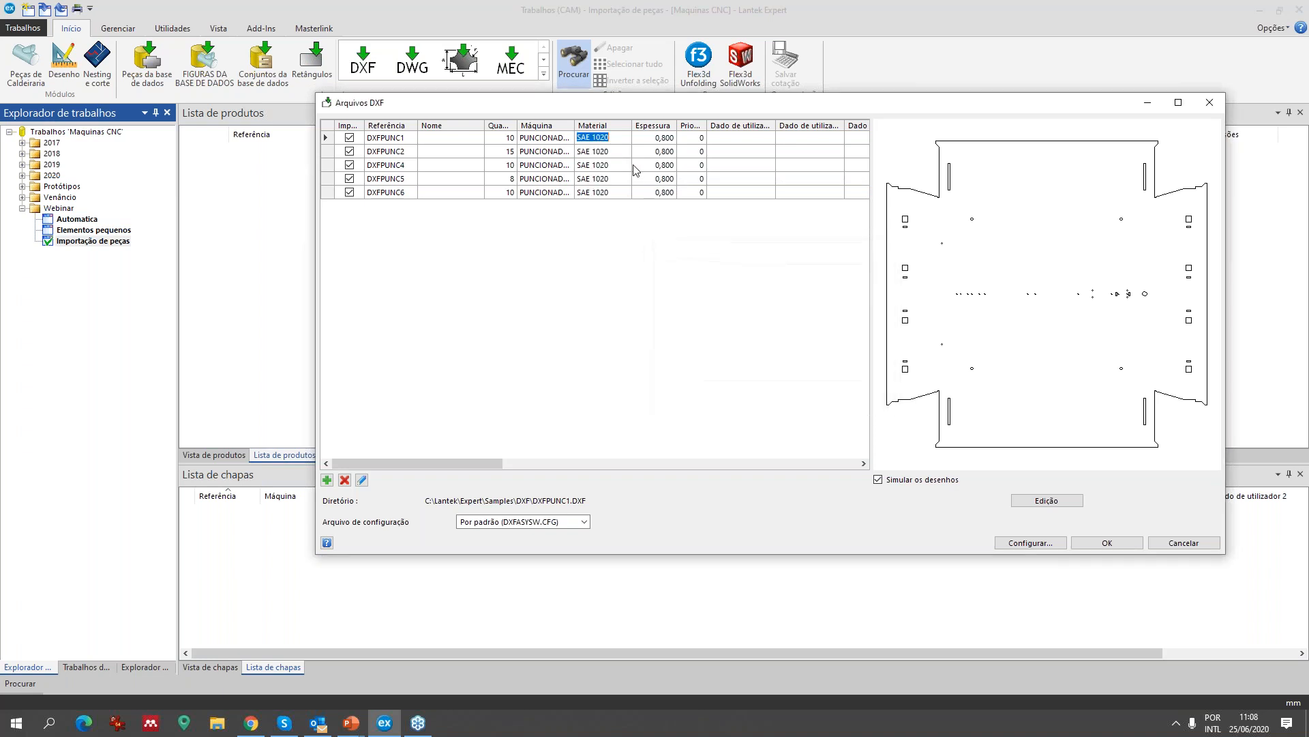
- Change the material of DXFPUNC4 to GALVANIZADO and choose SAE 1020 for DXFPUNC5
double_click(597, 165)
double_click(690, 294)
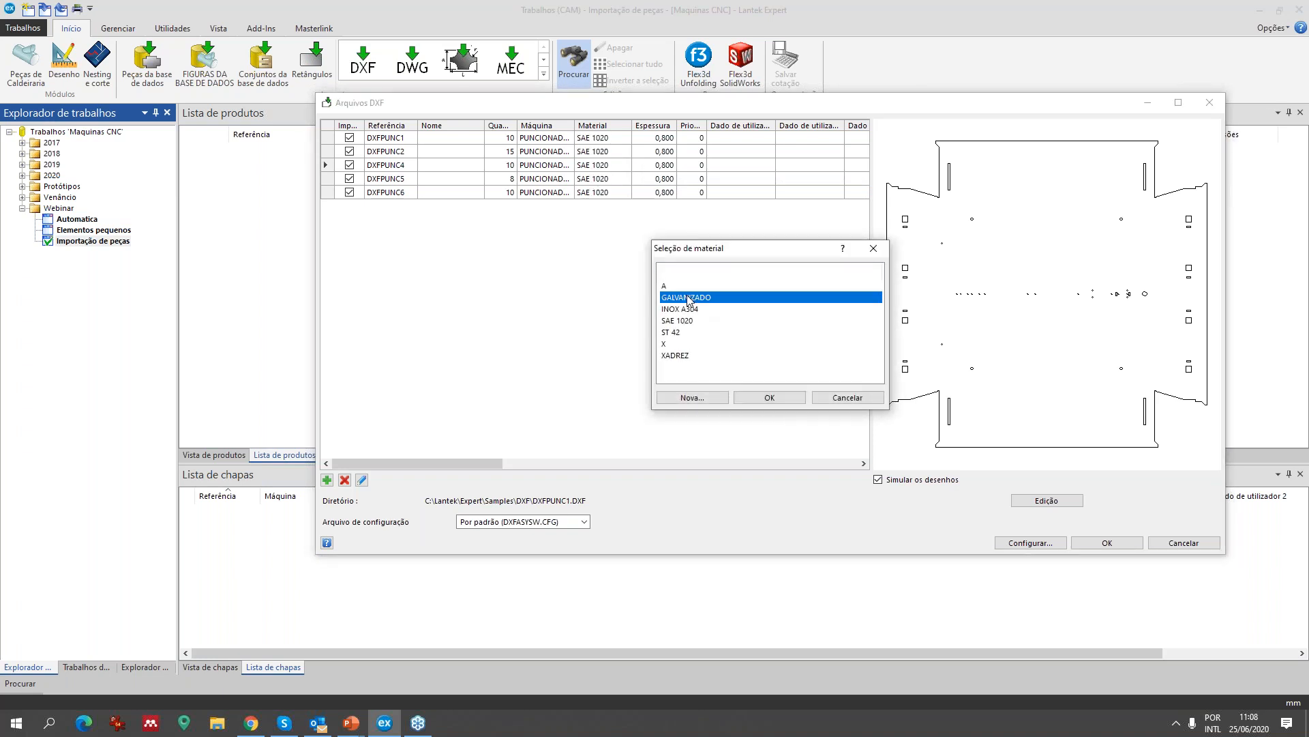
double_click(608, 179)
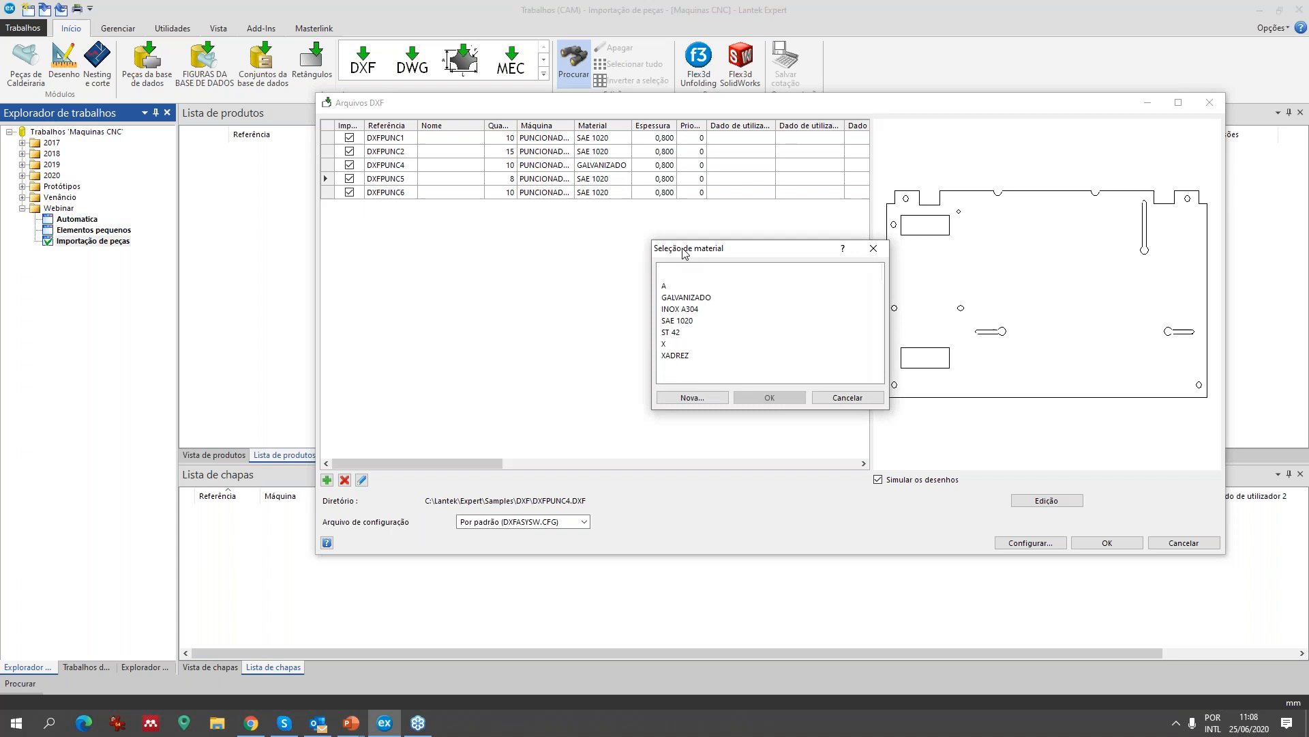
double_click(677, 321)
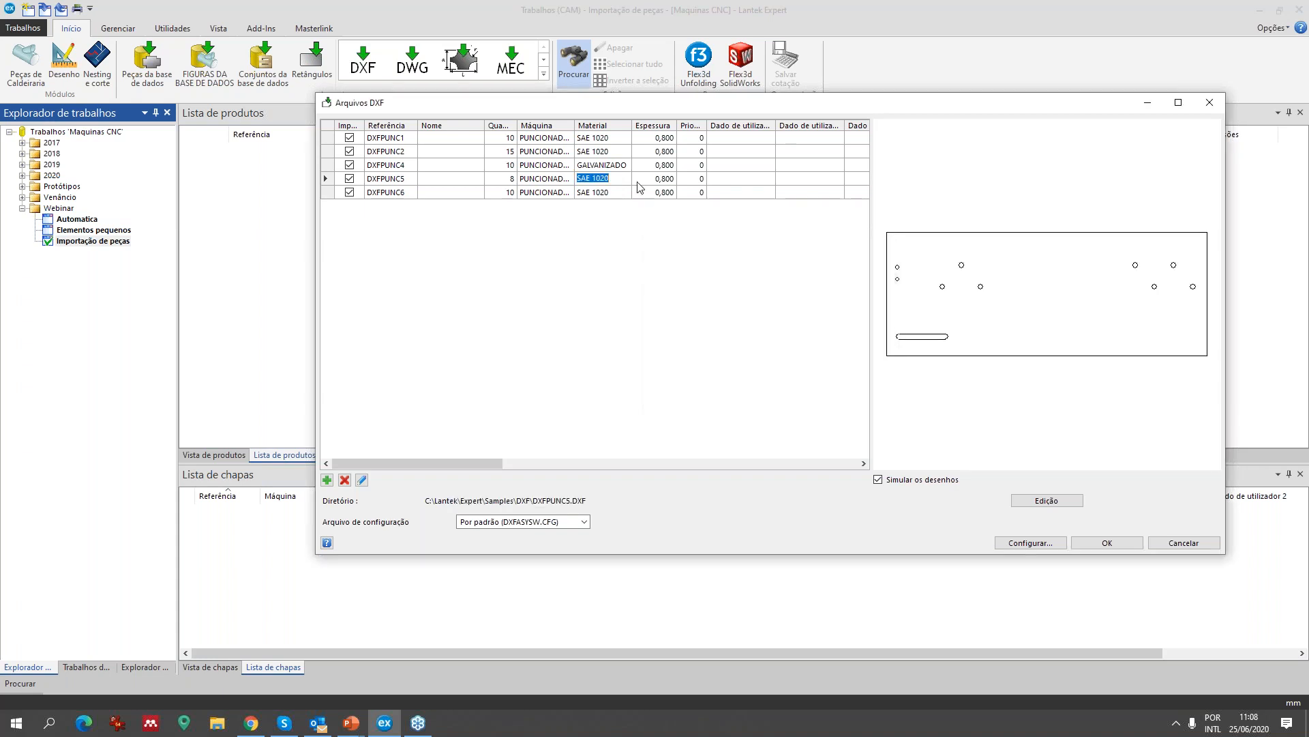
- Set the thickness of all five DXF parts to 2 mm
left_click(656, 139)
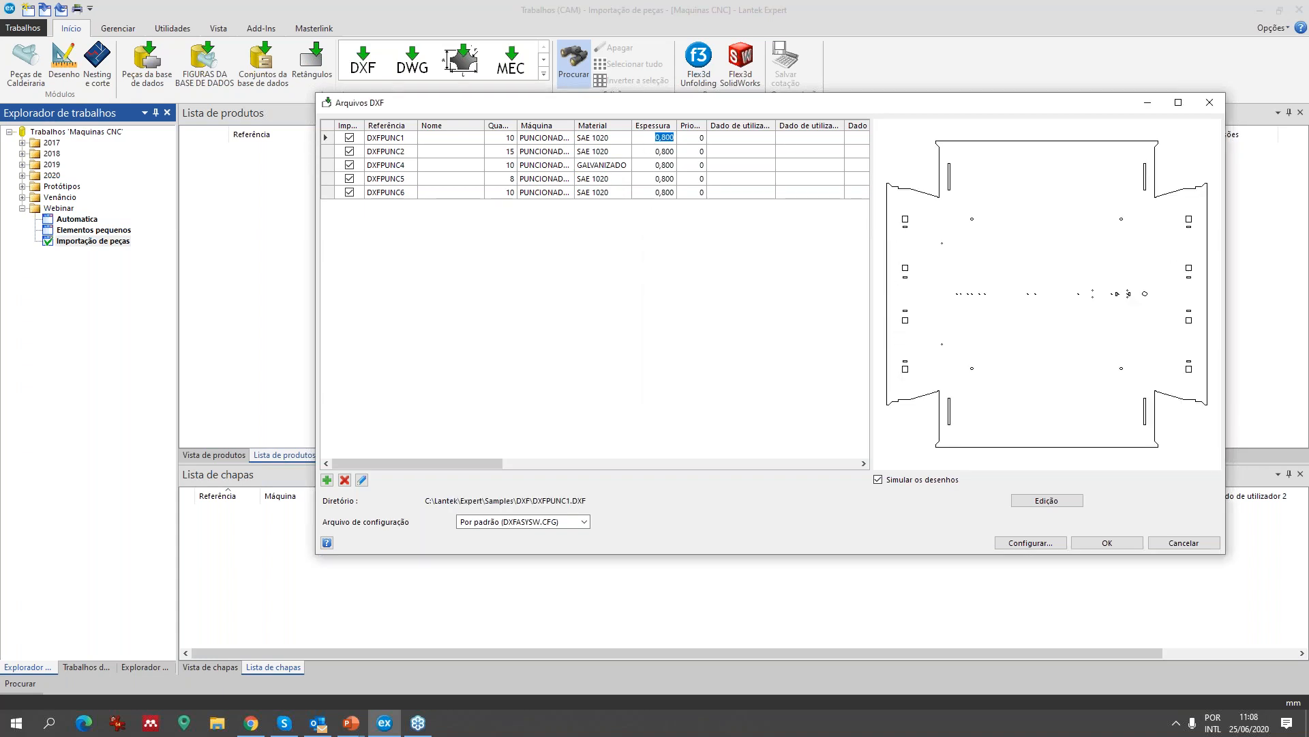
type("2")
left_click(652, 151)
type("2")
left_click(649, 166)
type("2")
left_click(651, 178)
type("2")
left_click(651, 192)
type("2")
key("Return")
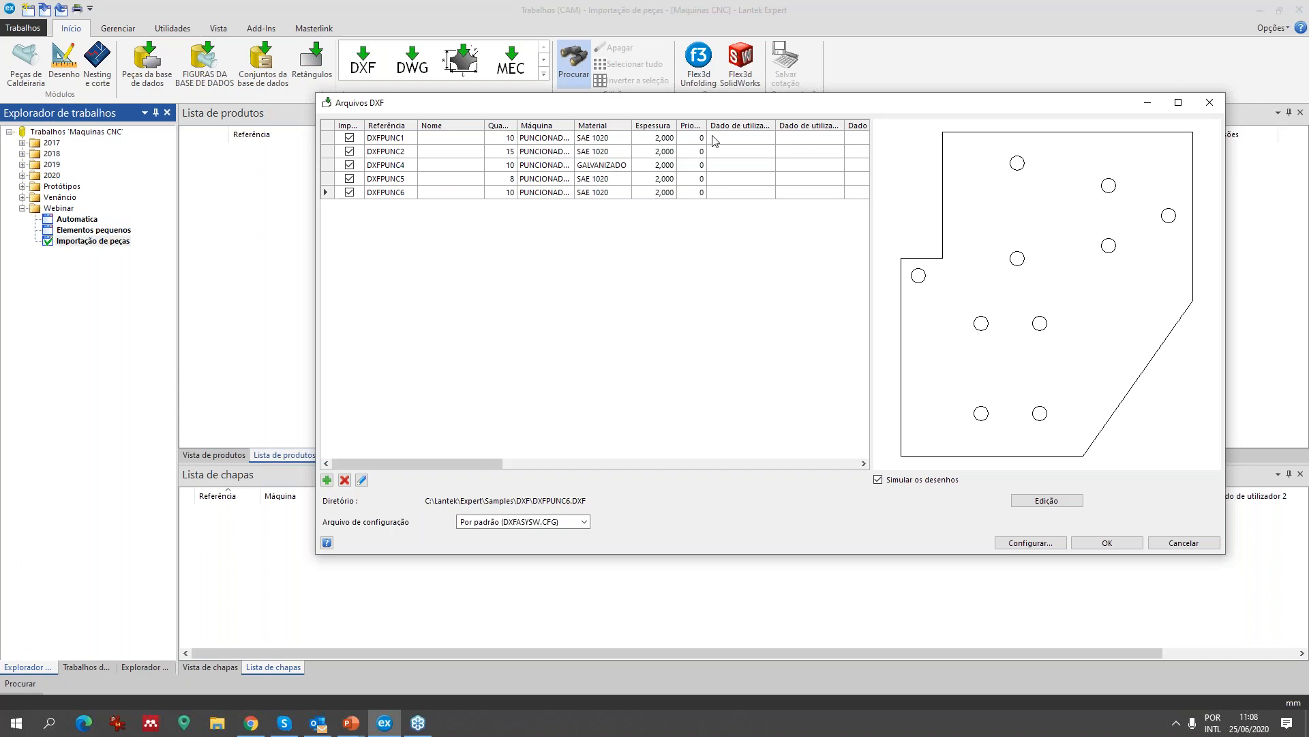
- Import the five configured parts into the job, overwriting all existing parts with the same references
left_click_drag(468, 464, 548, 445)
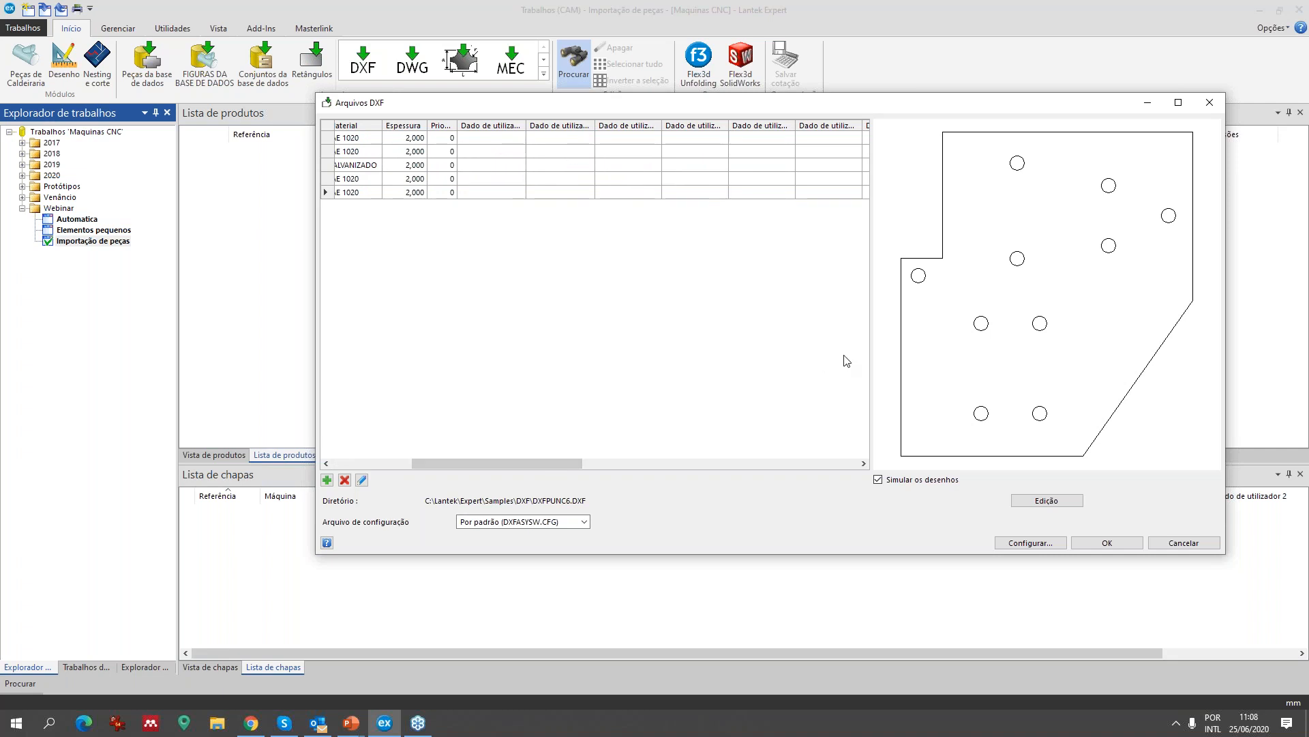
left_click(1119, 543)
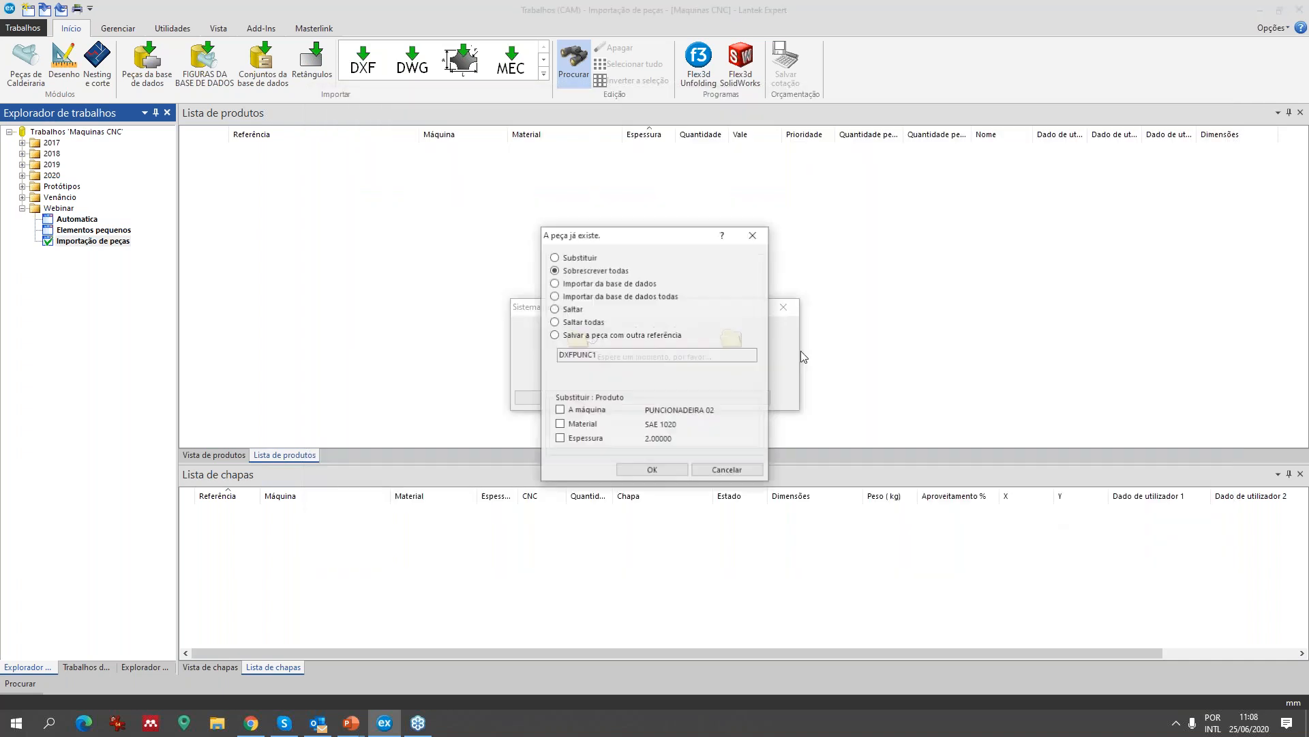
left_click(664, 466)
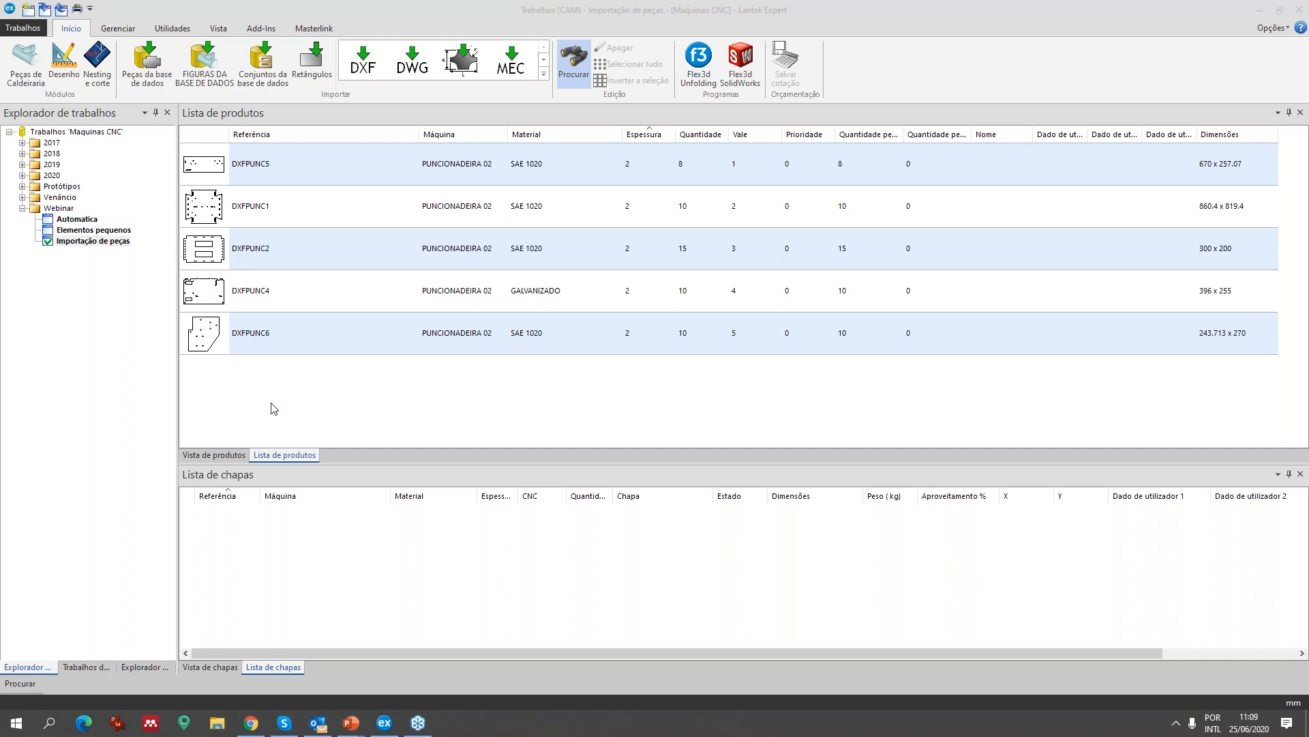
- Open the Automatica job, launch the Processos add-in and switch to its window
left_click(76, 219)
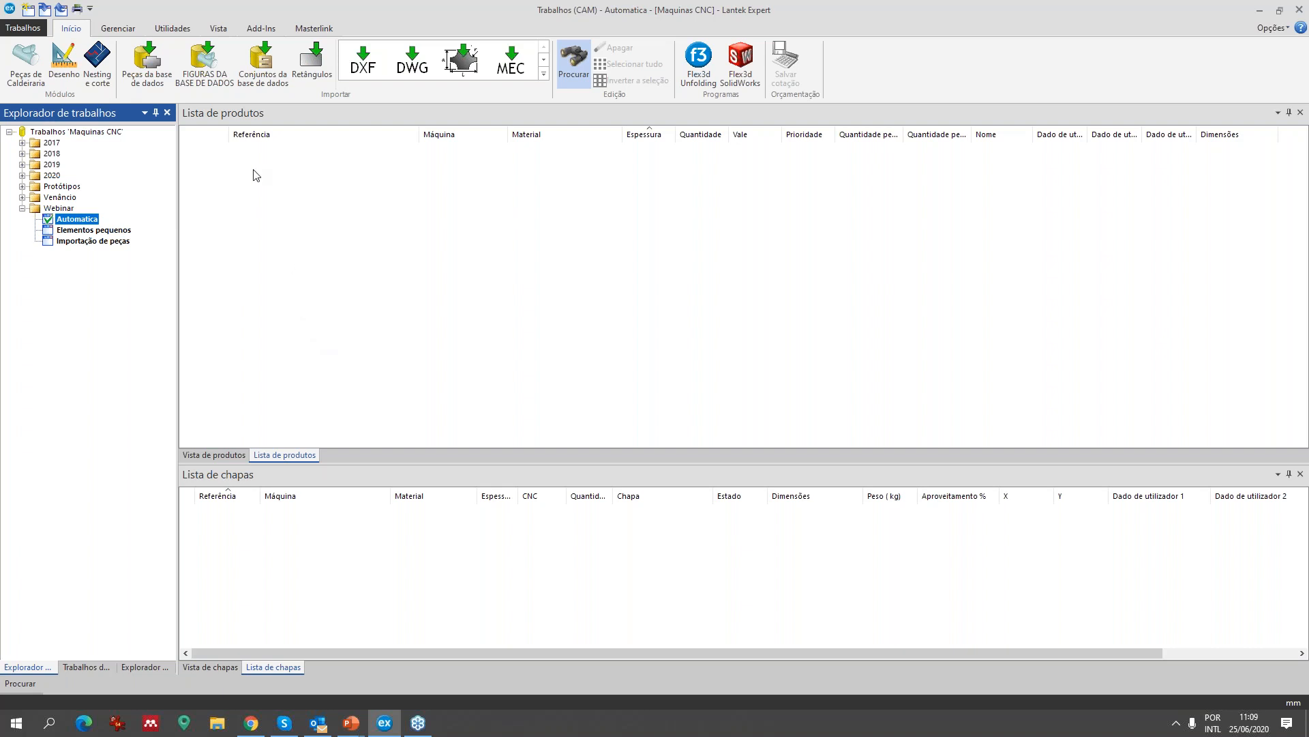
left_click(252, 30)
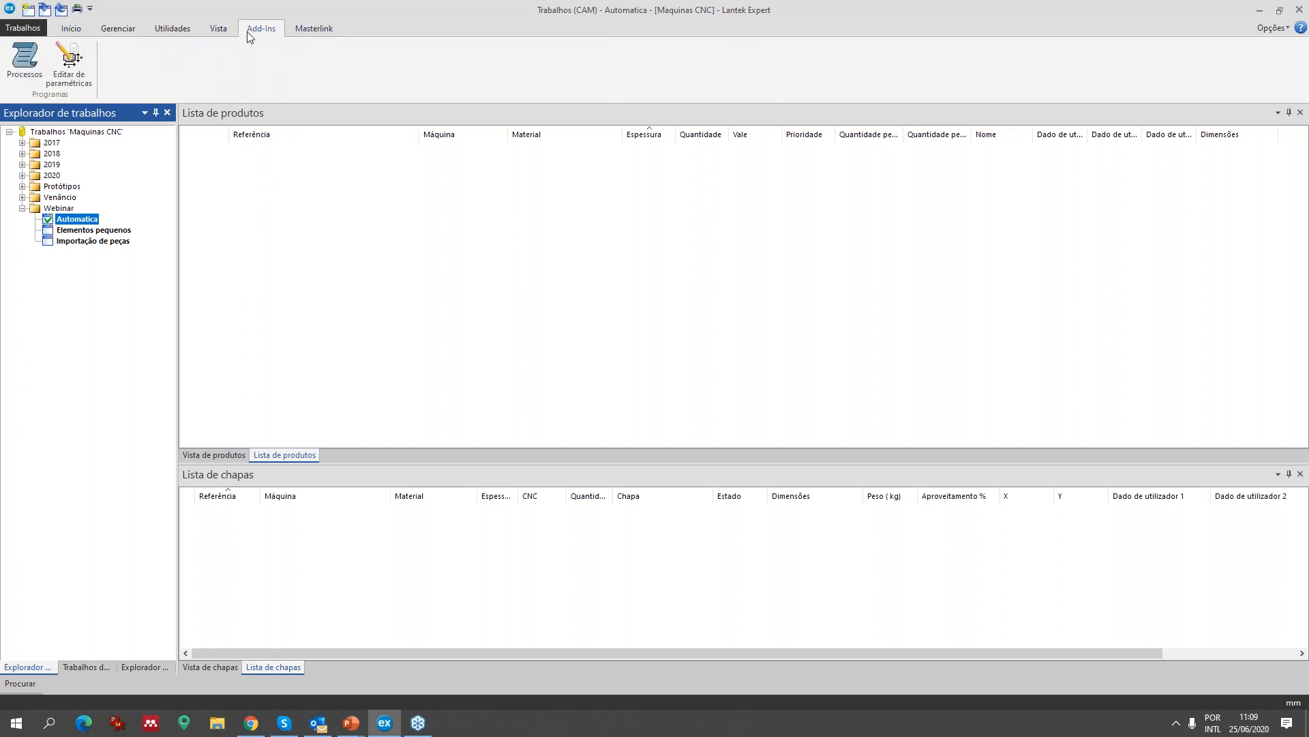
key("super+plus")
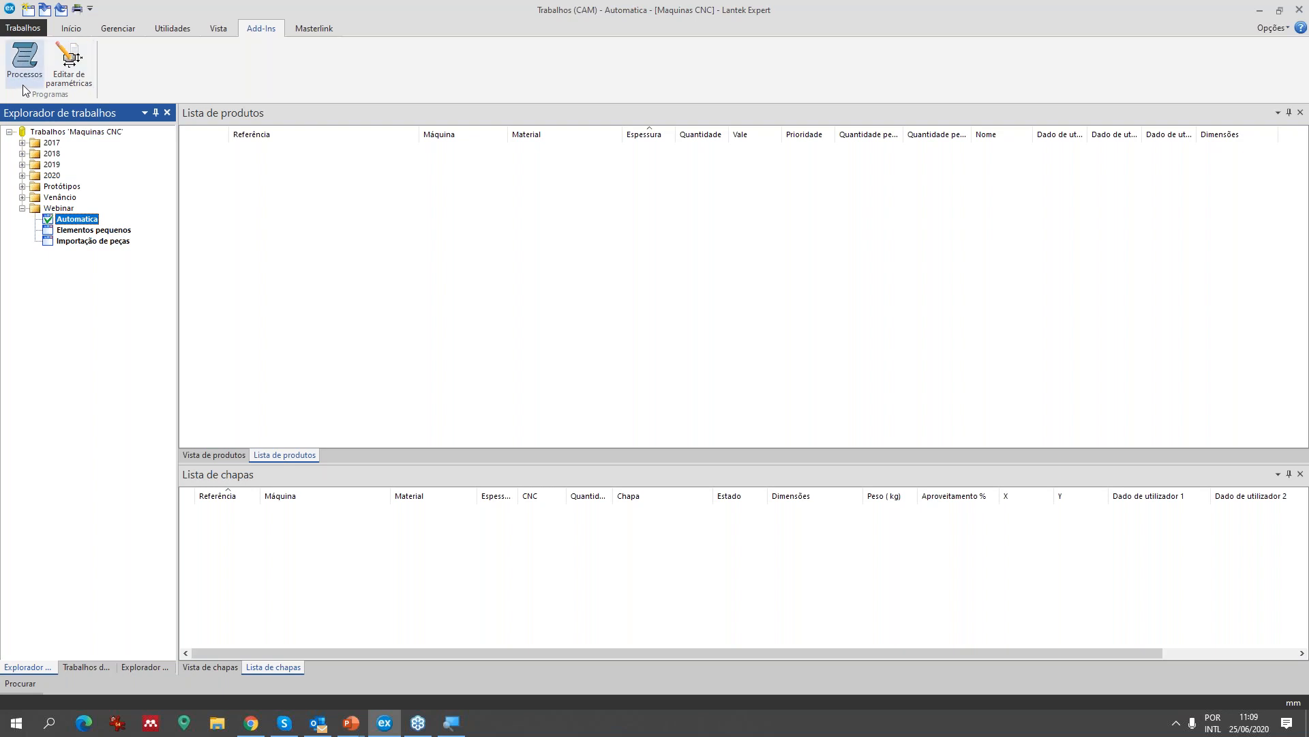
key("super")
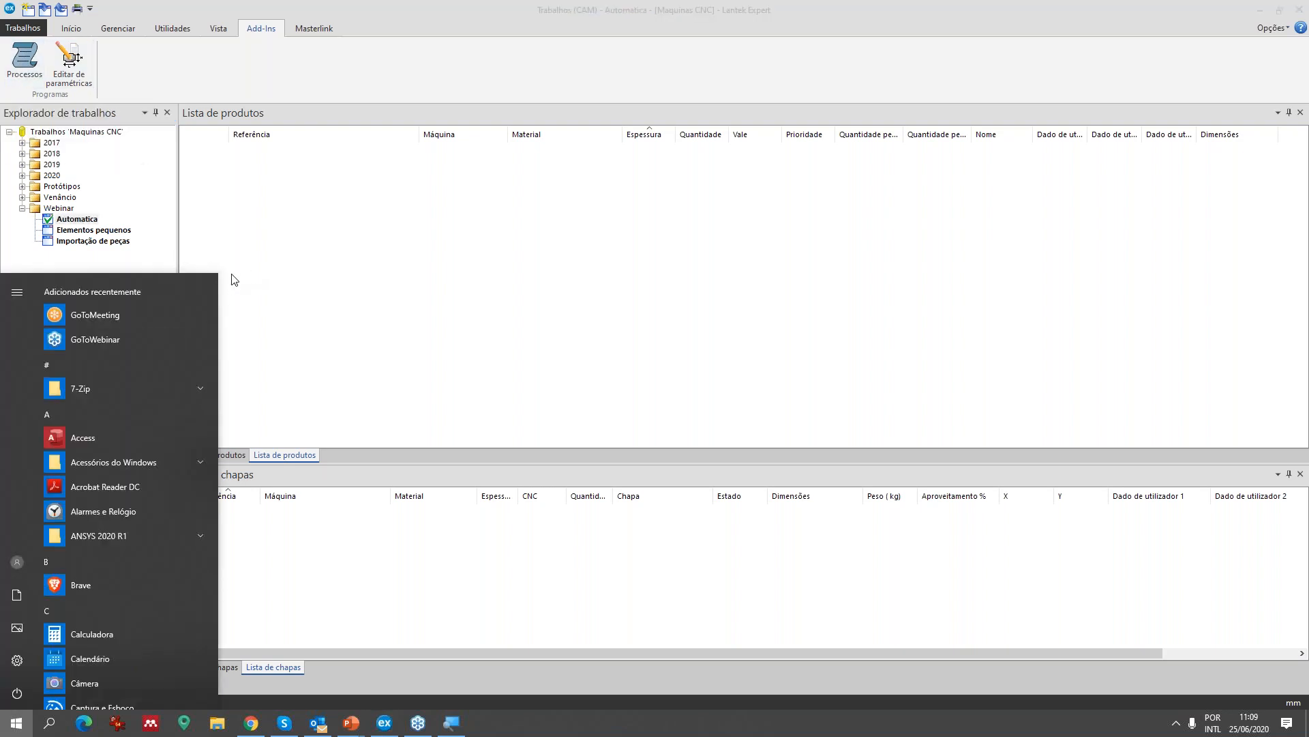
left_click(231, 279)
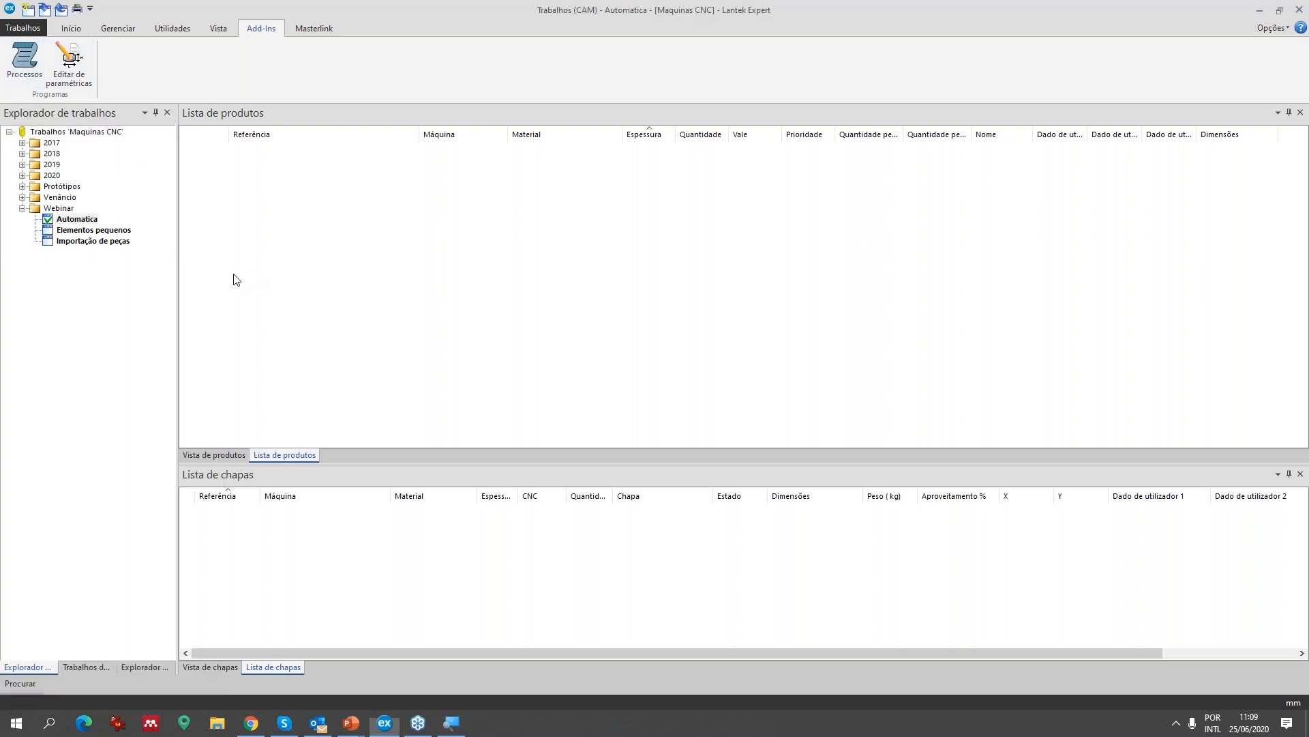
left_click(22, 70)
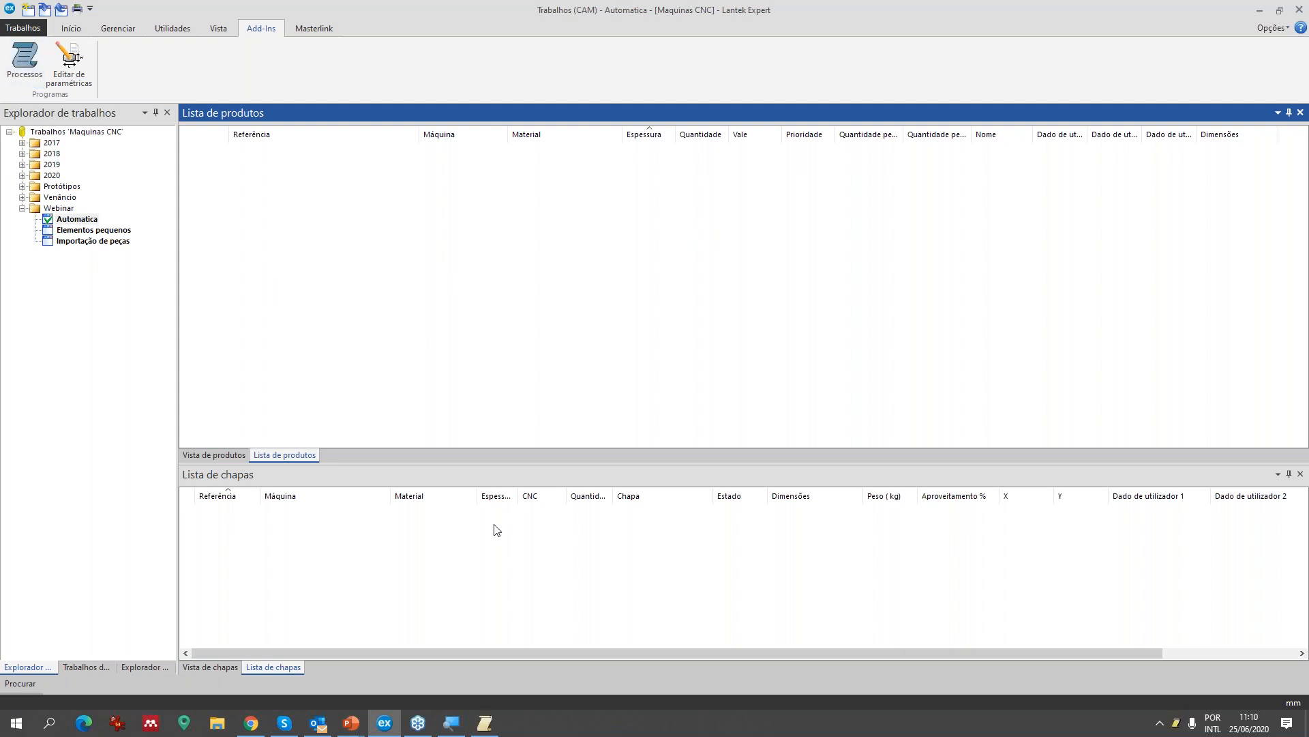
left_click(485, 721)
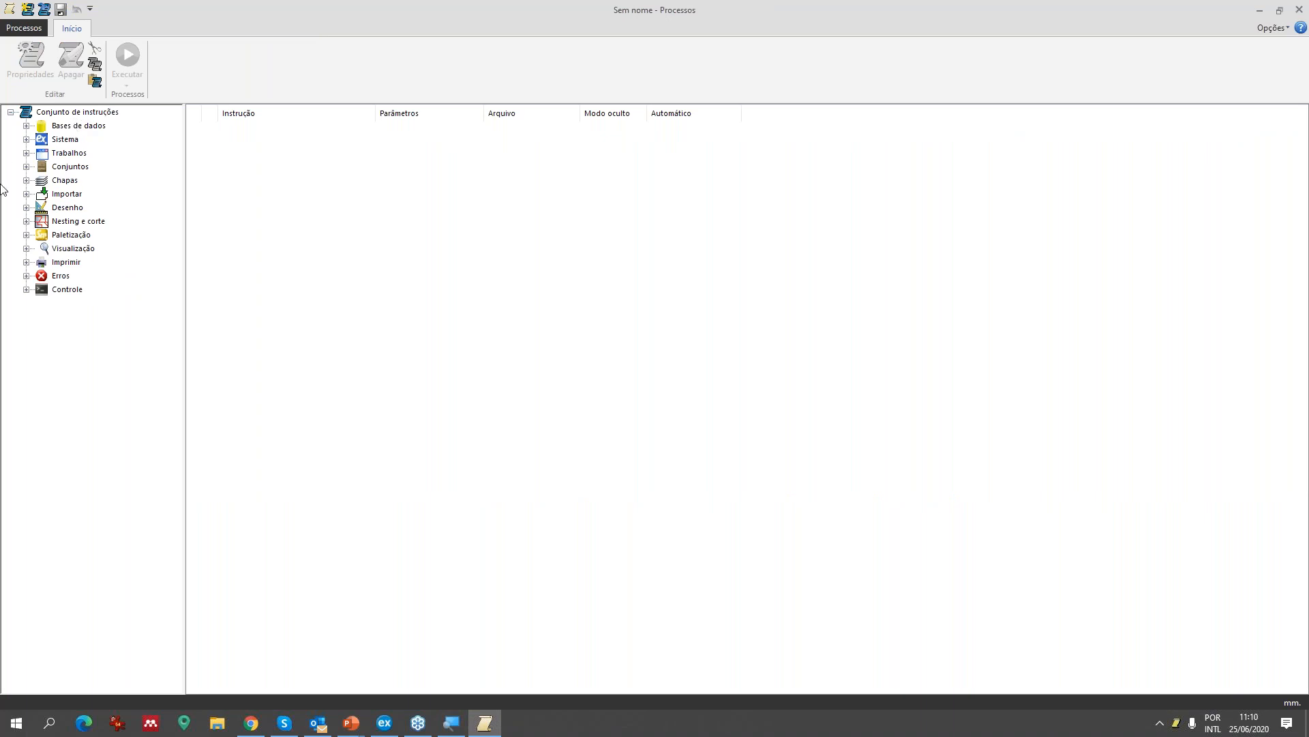
- Examine the instructions available in the Chapas, Importar and Desenho groups of the instruction set
left_click(26, 126)
left_click(26, 126)
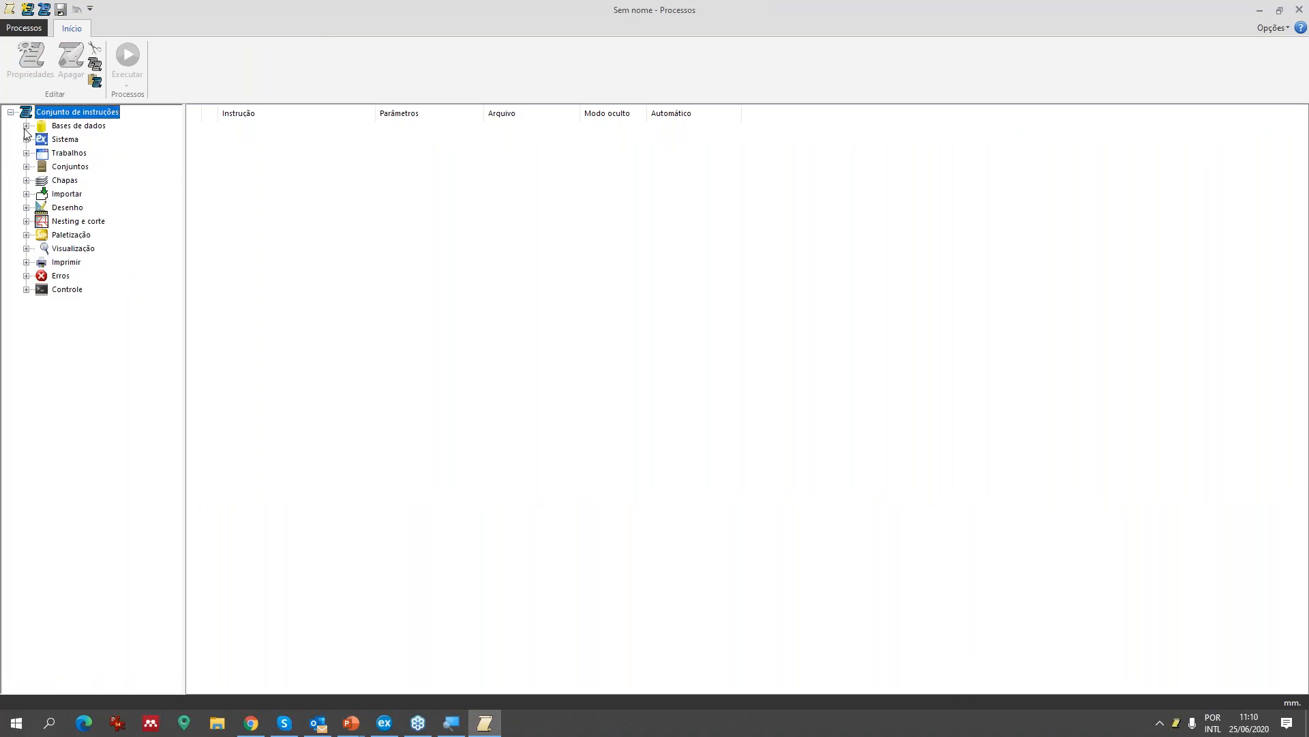
left_click(26, 180)
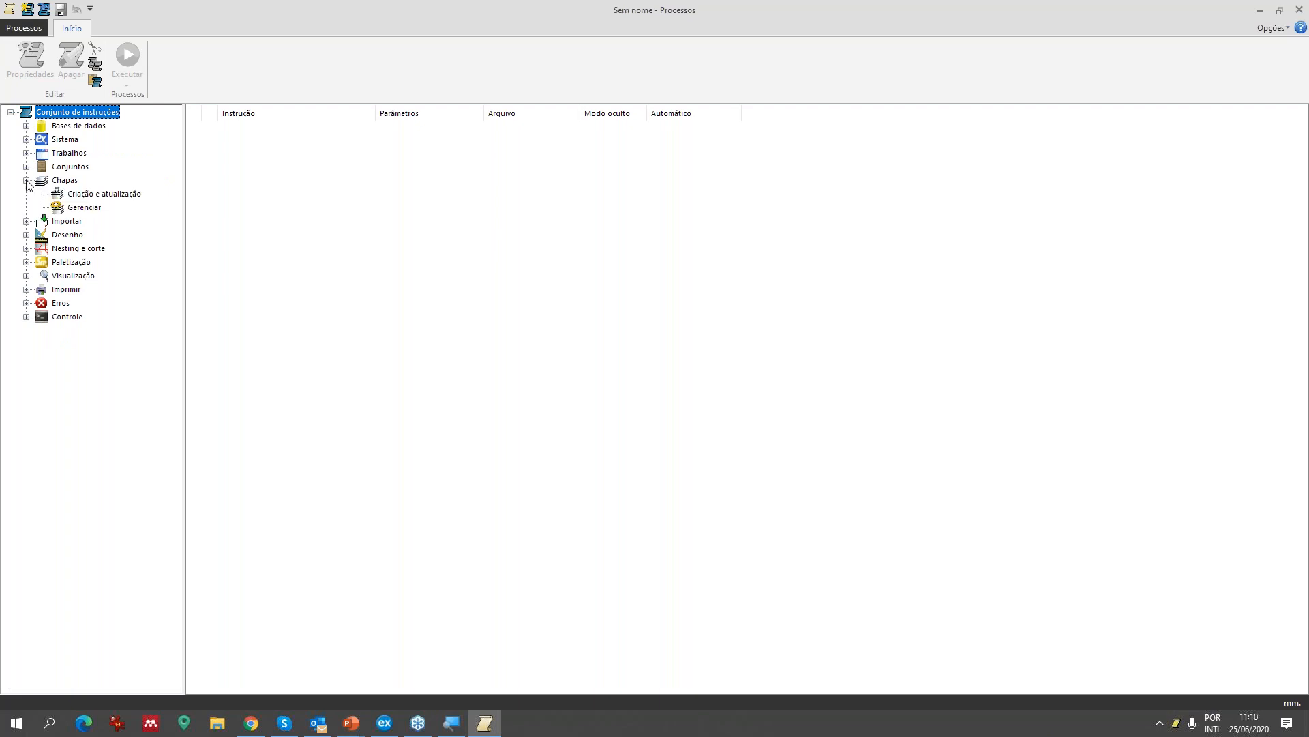
left_click(26, 180)
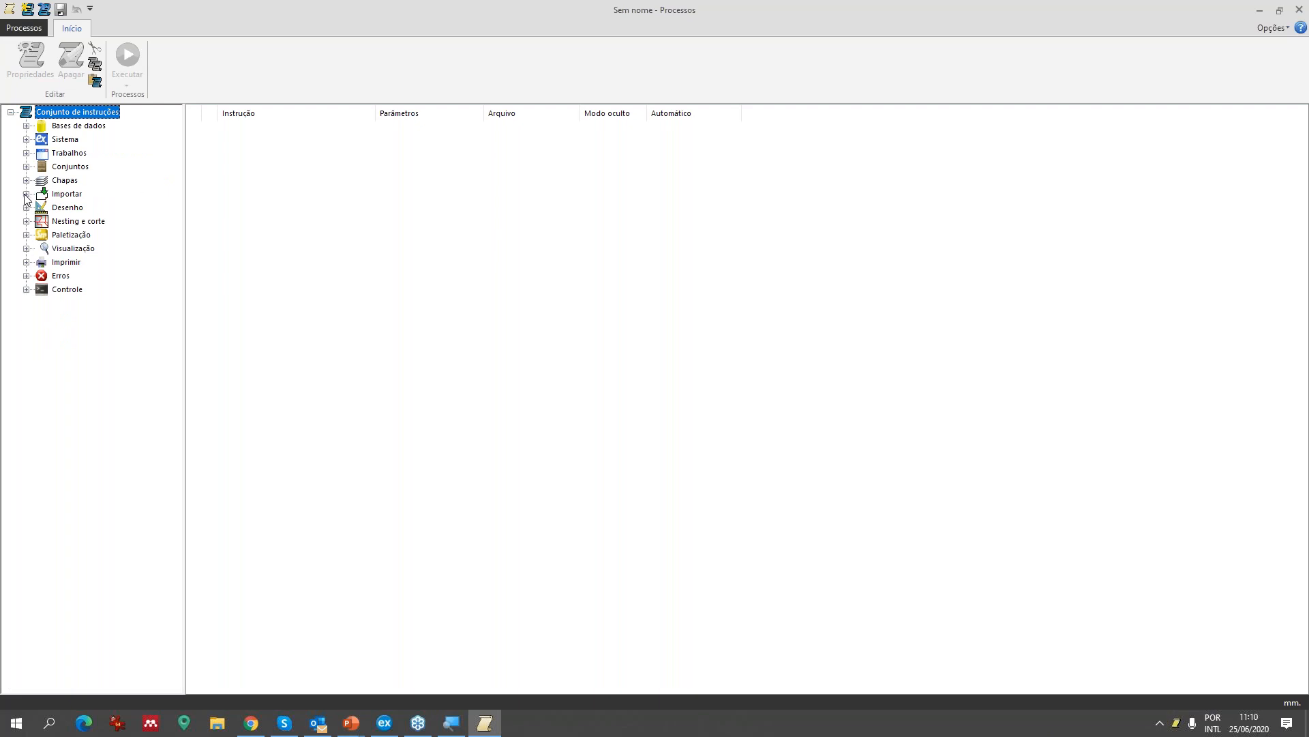
left_click(26, 193)
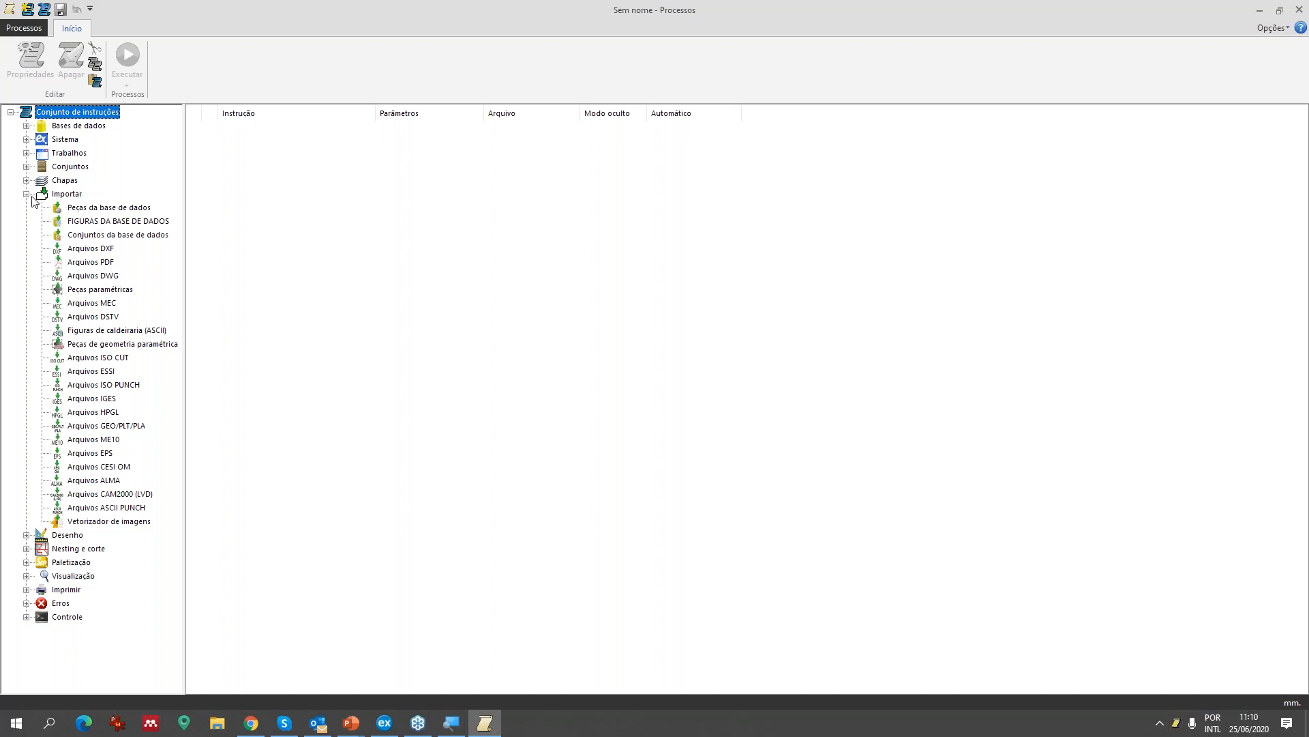
left_click(26, 194)
left_click(26, 208)
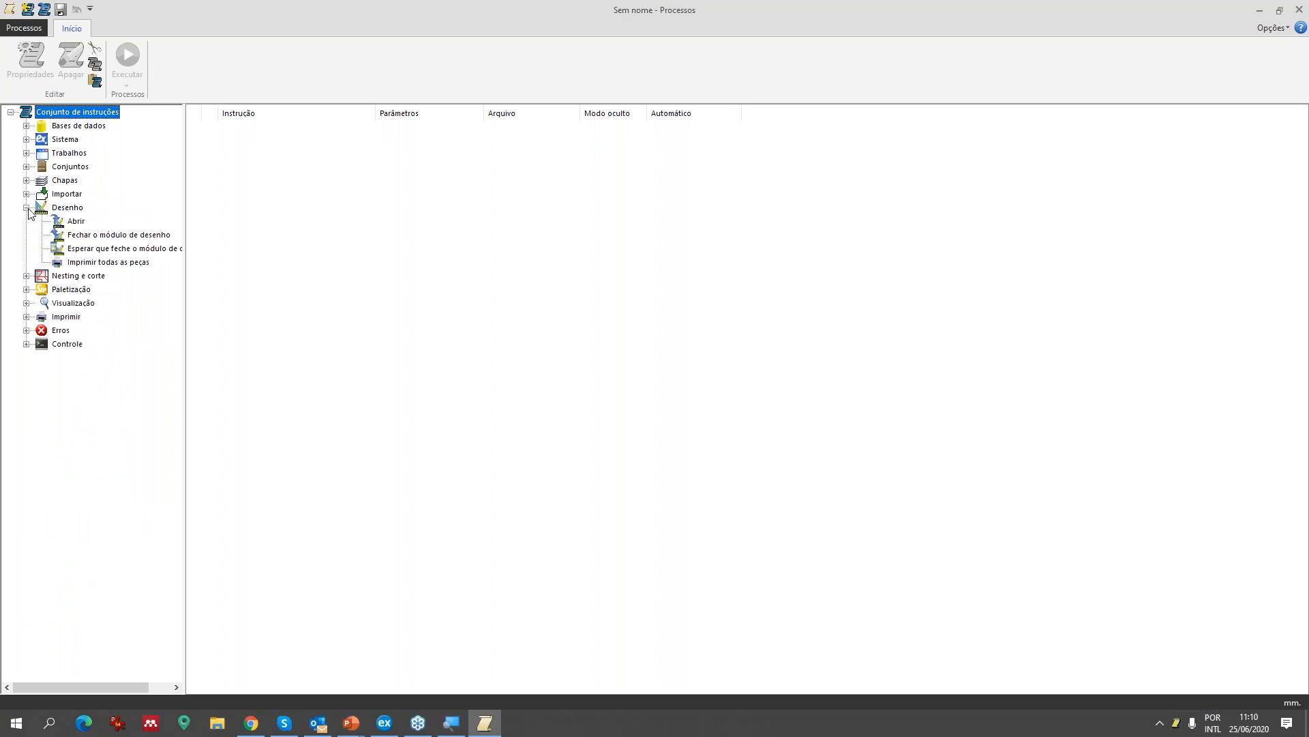
left_click(26, 207)
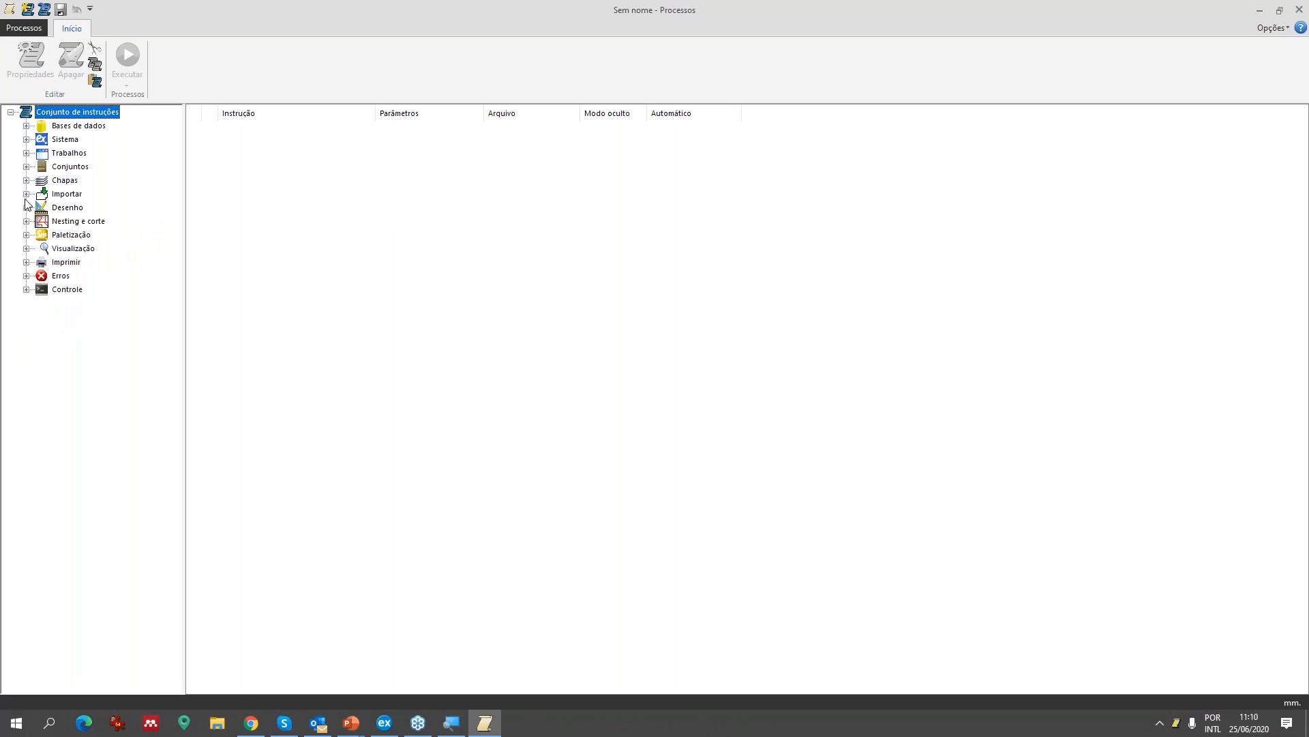
- Add an Arquivos DXF import instruction to the process, set to work automatically and import a Microsoft Excel spreadsheet
left_click(26, 195)
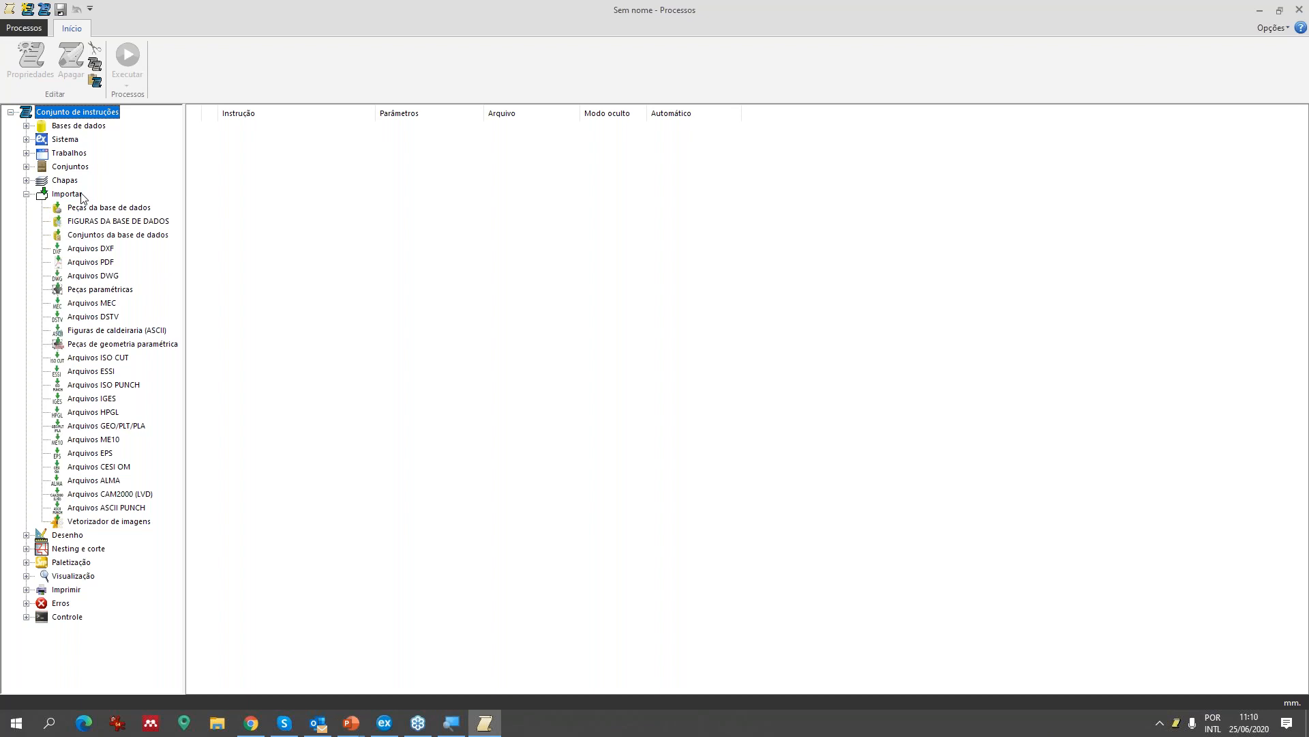
left_click_drag(89, 253, 231, 259)
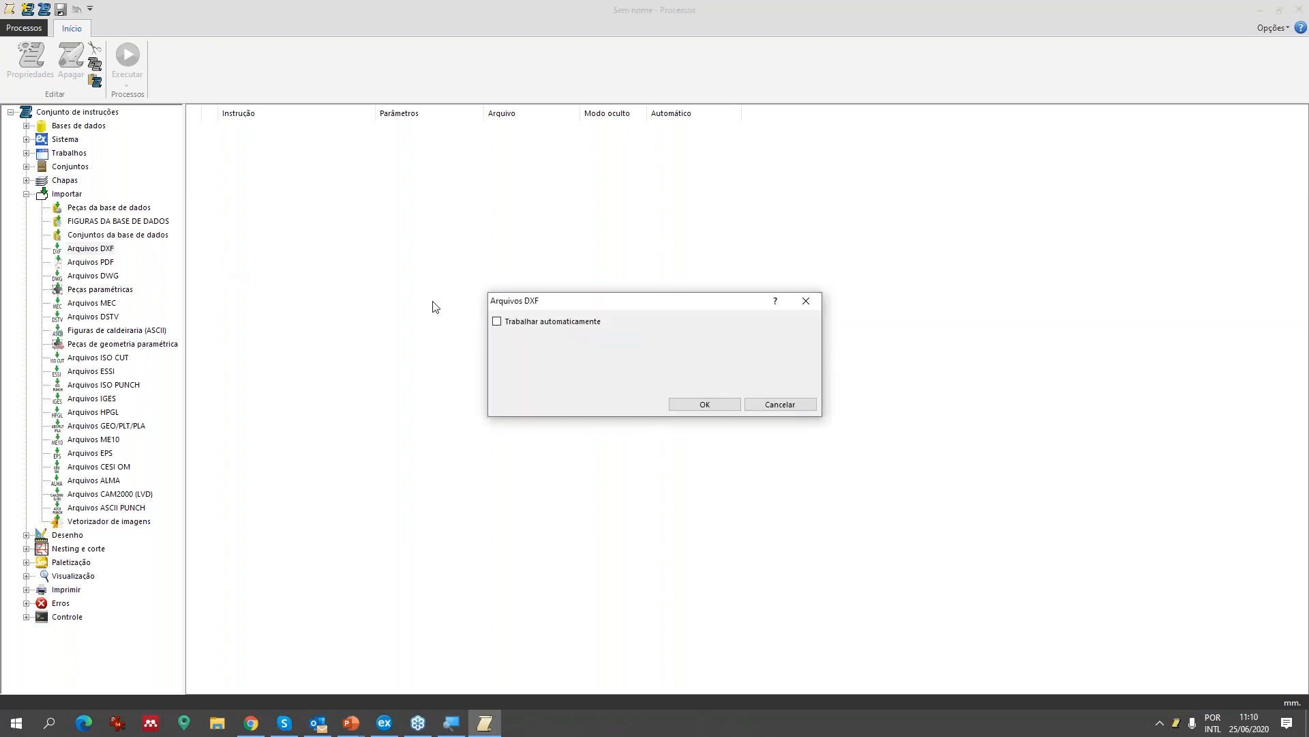
left_click(559, 328)
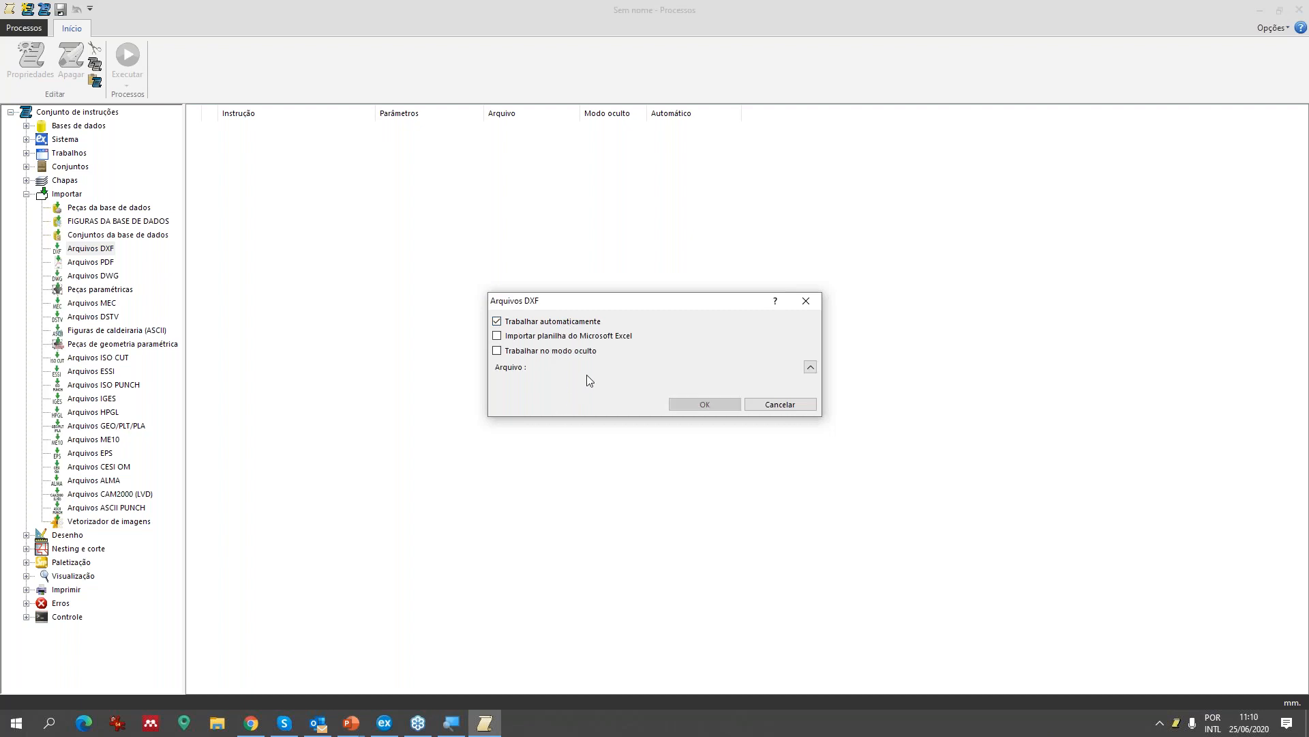
left_click(497, 338)
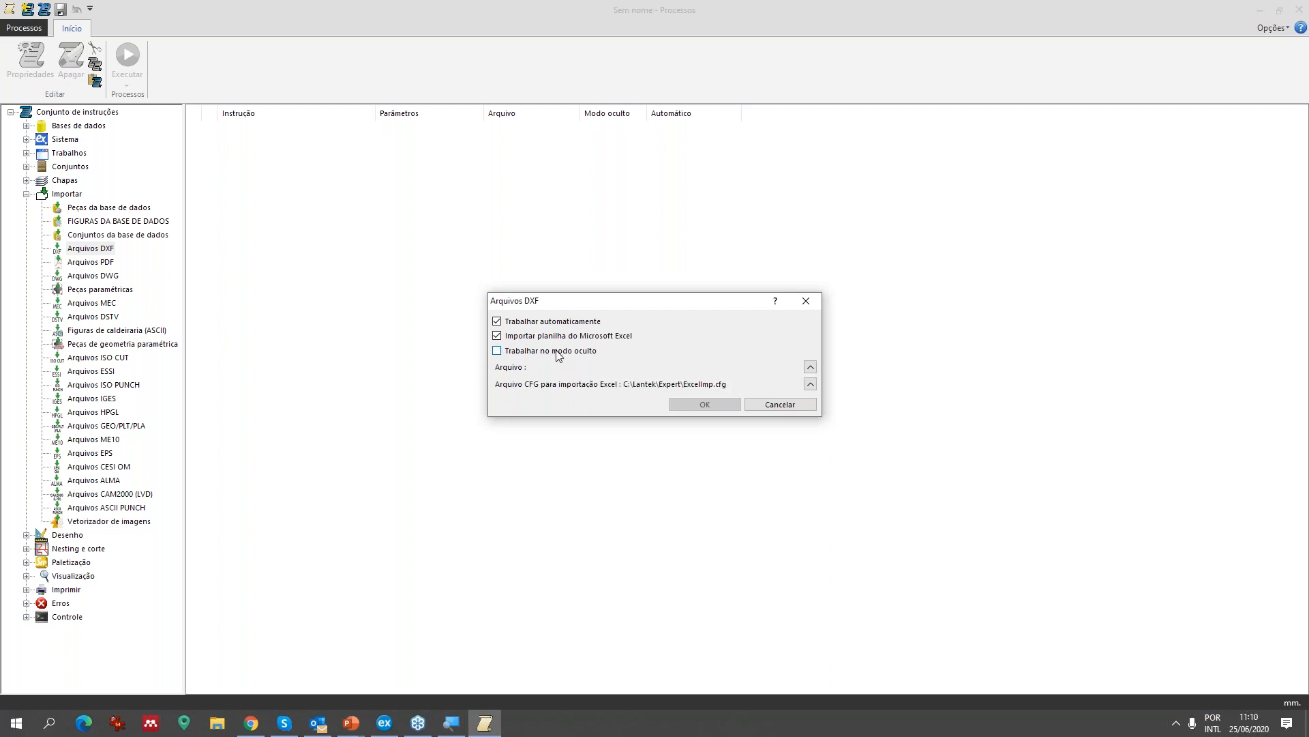
- Browse for the DXF instruction's source file and open ImpExcel.xlsx in Excel for viewing
left_click(811, 367)
left_click(592, 282)
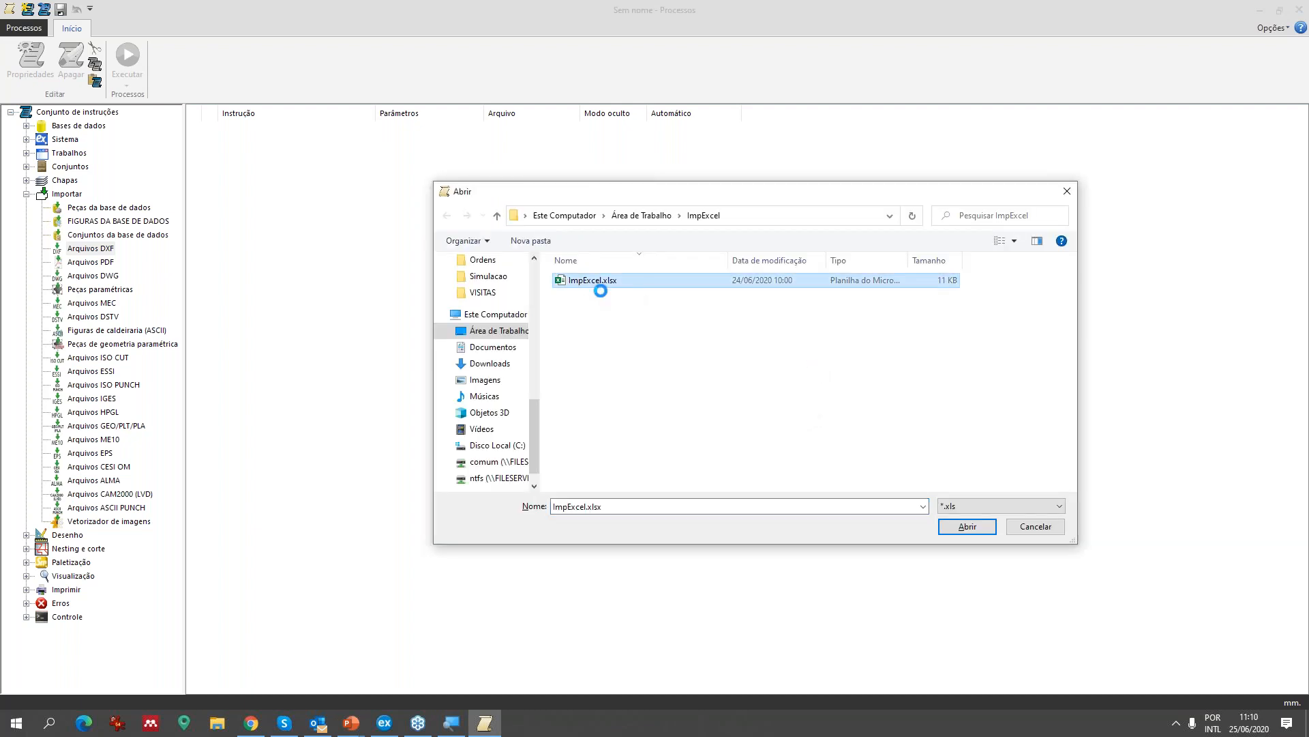
right_click(587, 285)
left_click(621, 311)
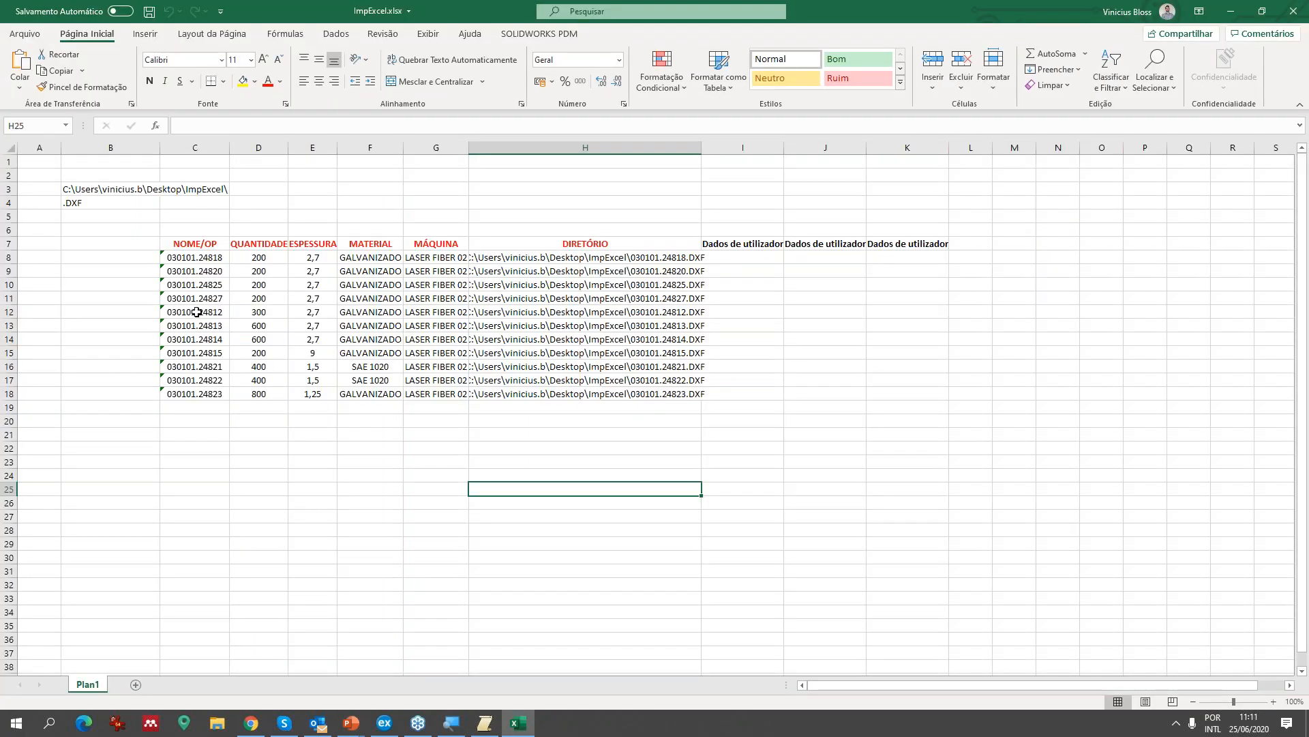
- Examine the spreadsheet's name, quantity, thickness, material, machine, directory and user-data columns, fitting the DIRETÓRIO column to its contents
left_click(202, 240)
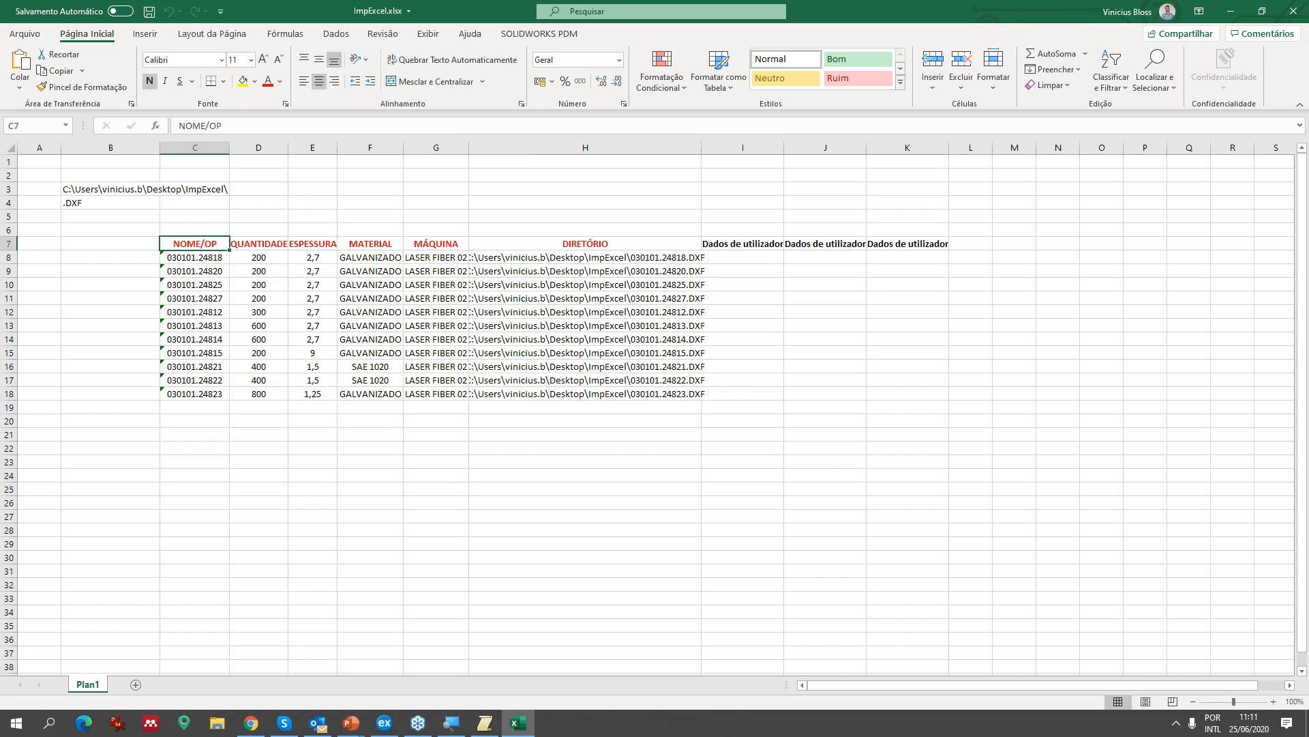
left_click(263, 240)
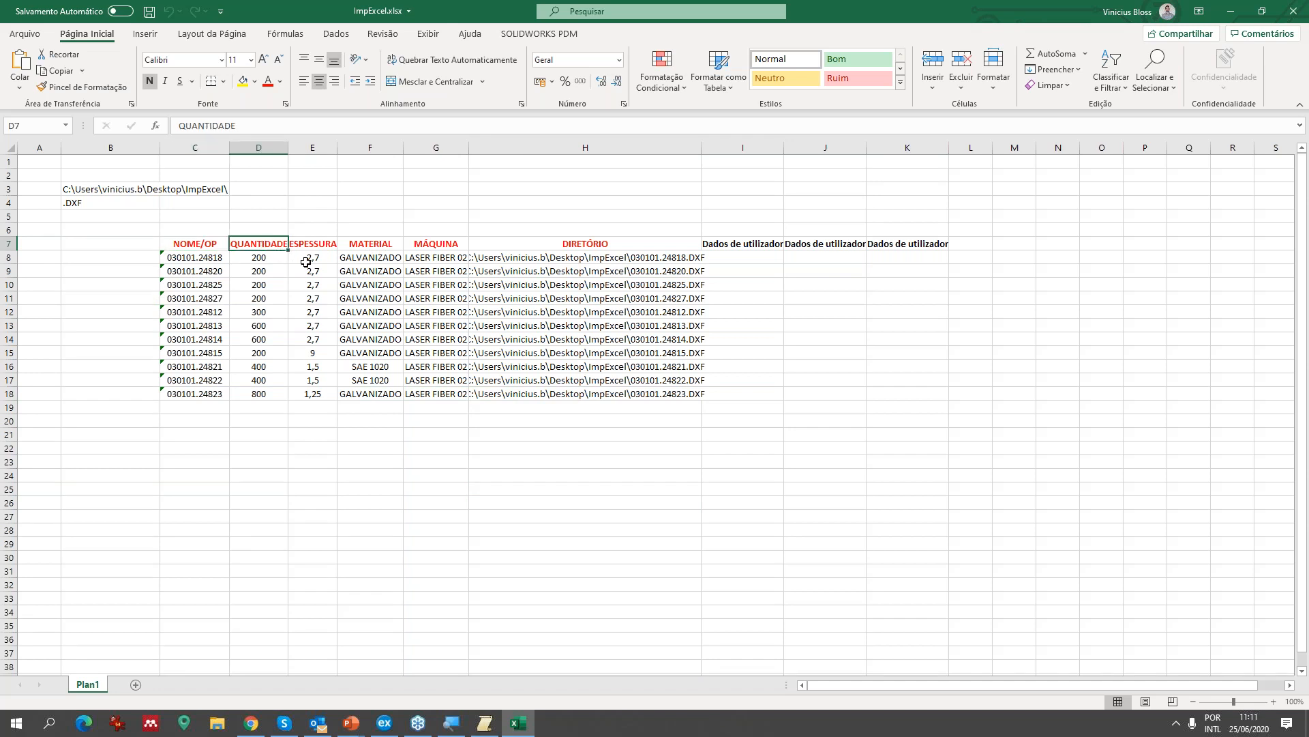
left_click(313, 247)
left_click(368, 242)
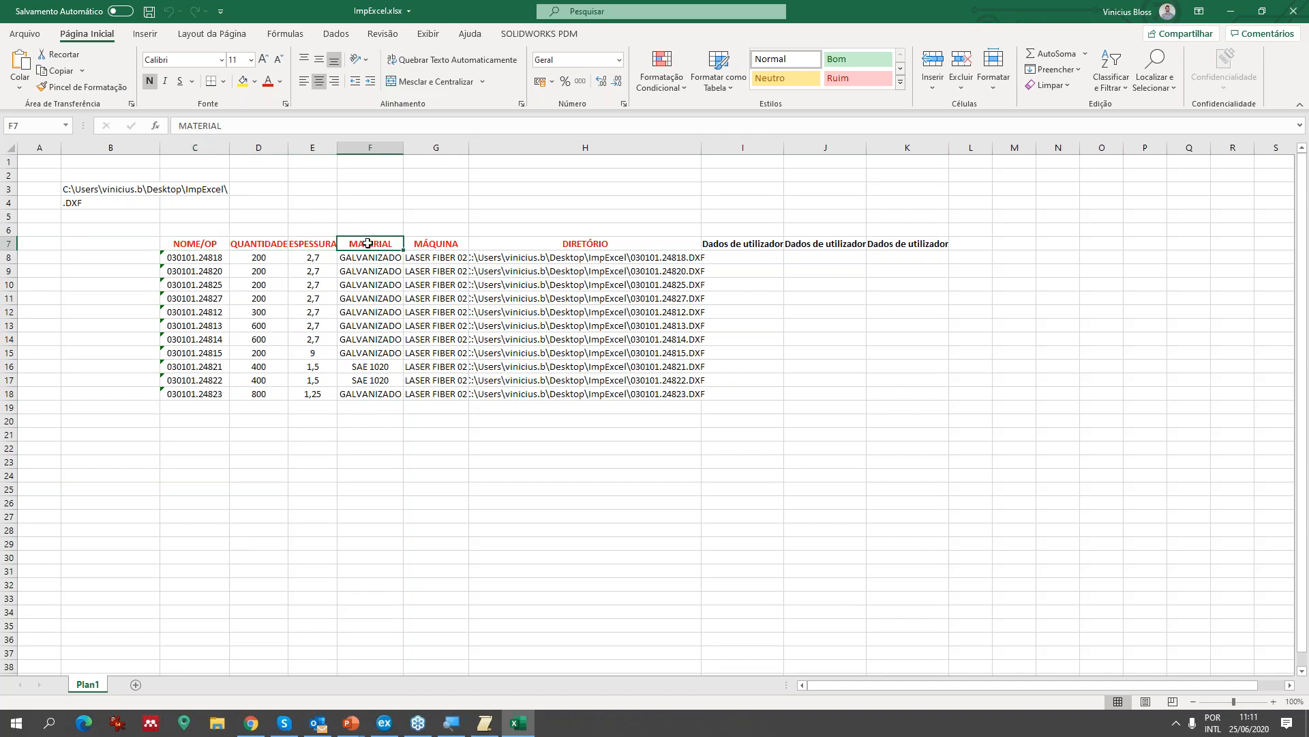
left_click(422, 245)
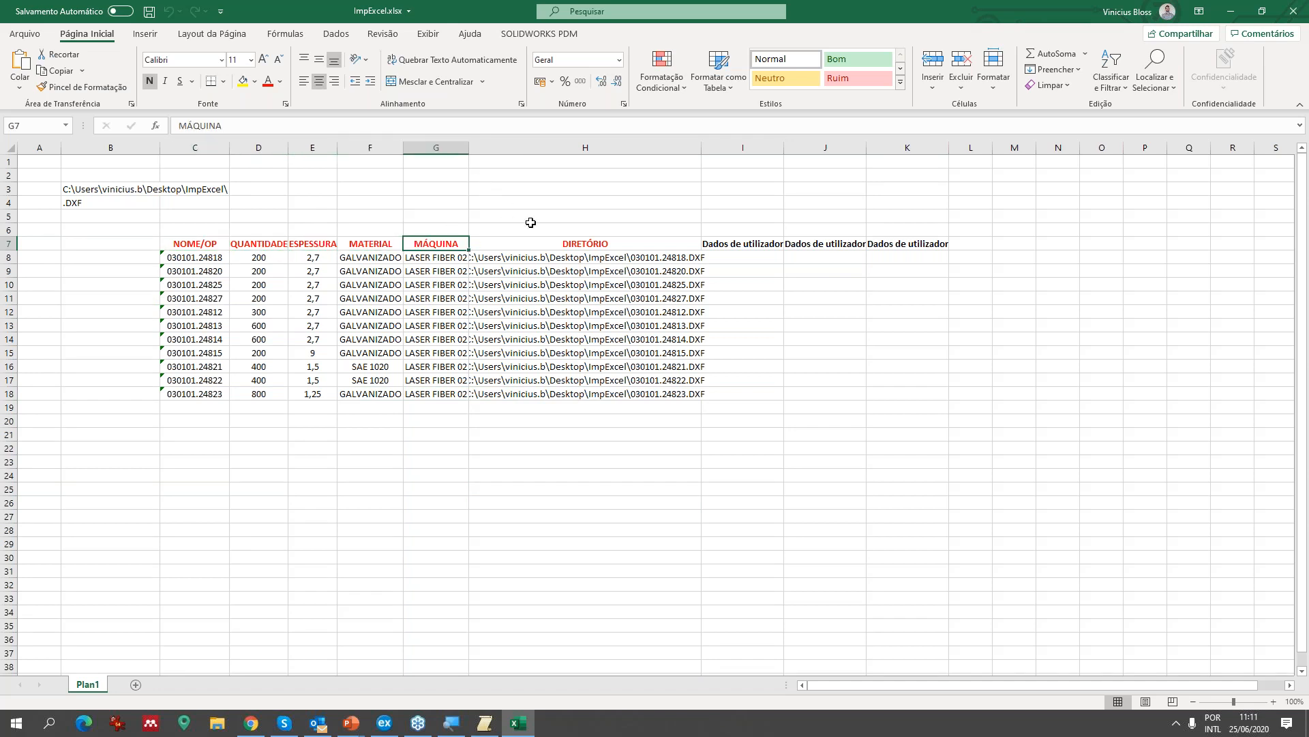
left_click(570, 239)
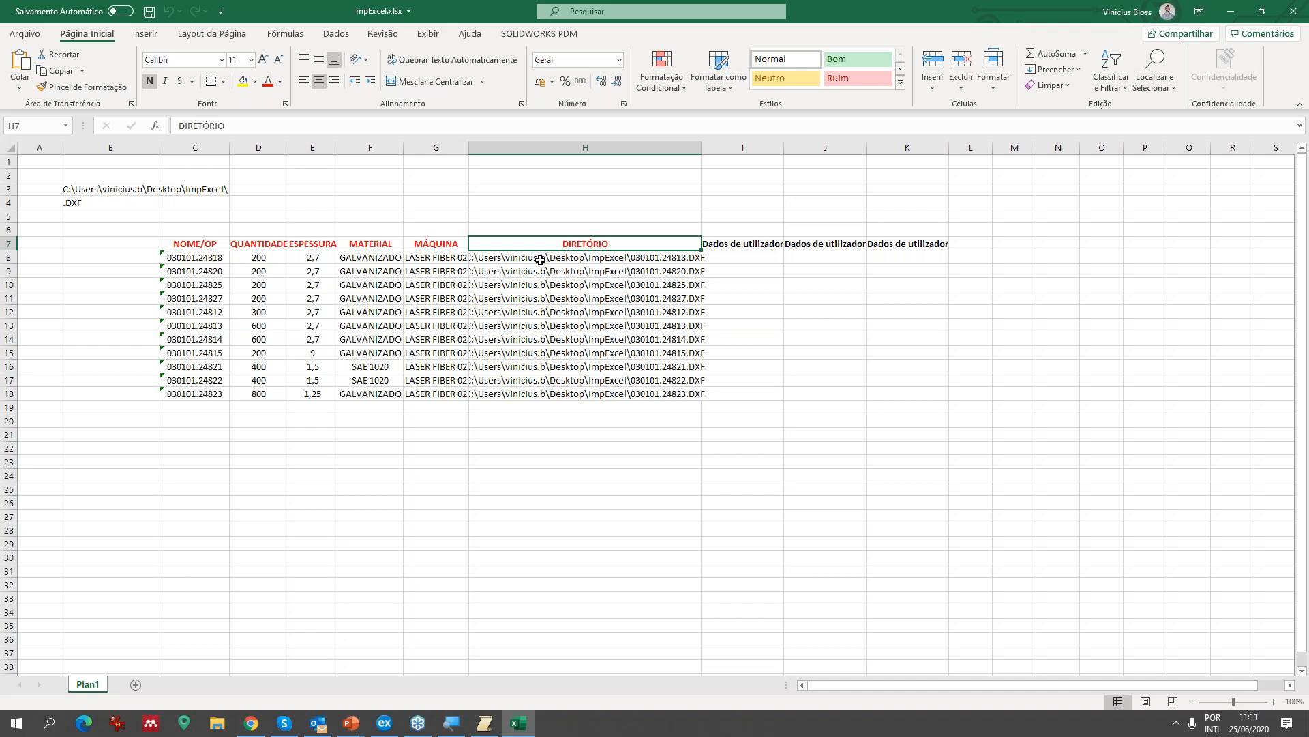
left_click_drag(542, 202, 578, 438)
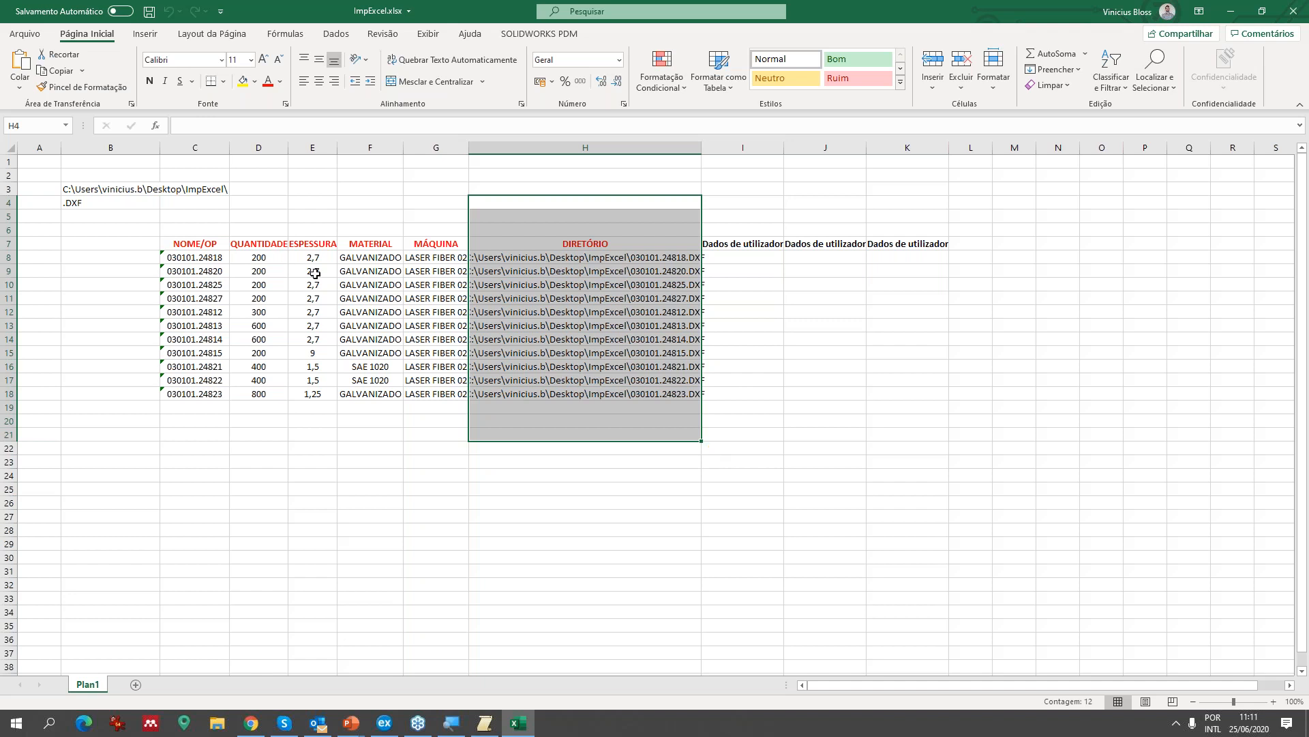
left_click(488, 455)
left_click_drag(763, 243, 923, 384)
double_click(701, 150)
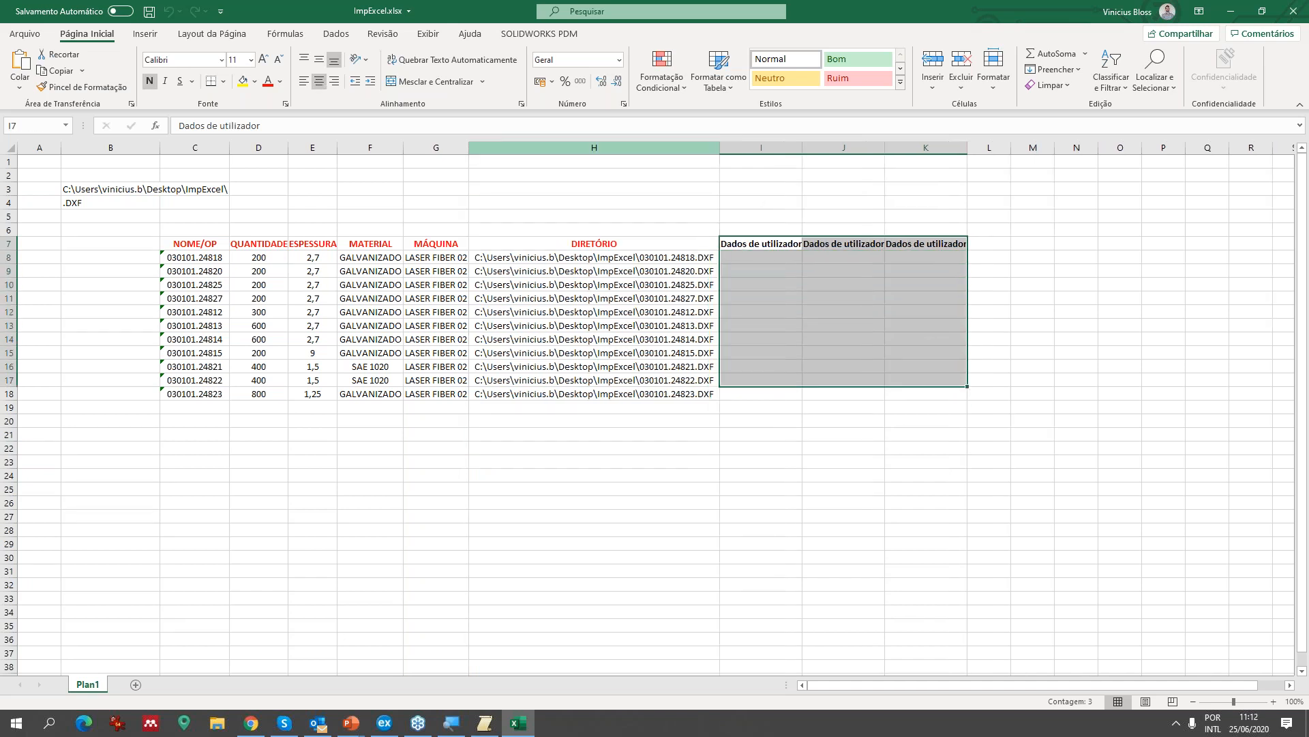
- Try the sample entries Cliente and Pedido in the first two user-data cells of row 8 and clear them
left_click(787, 376)
left_click(784, 338)
left_click(755, 262)
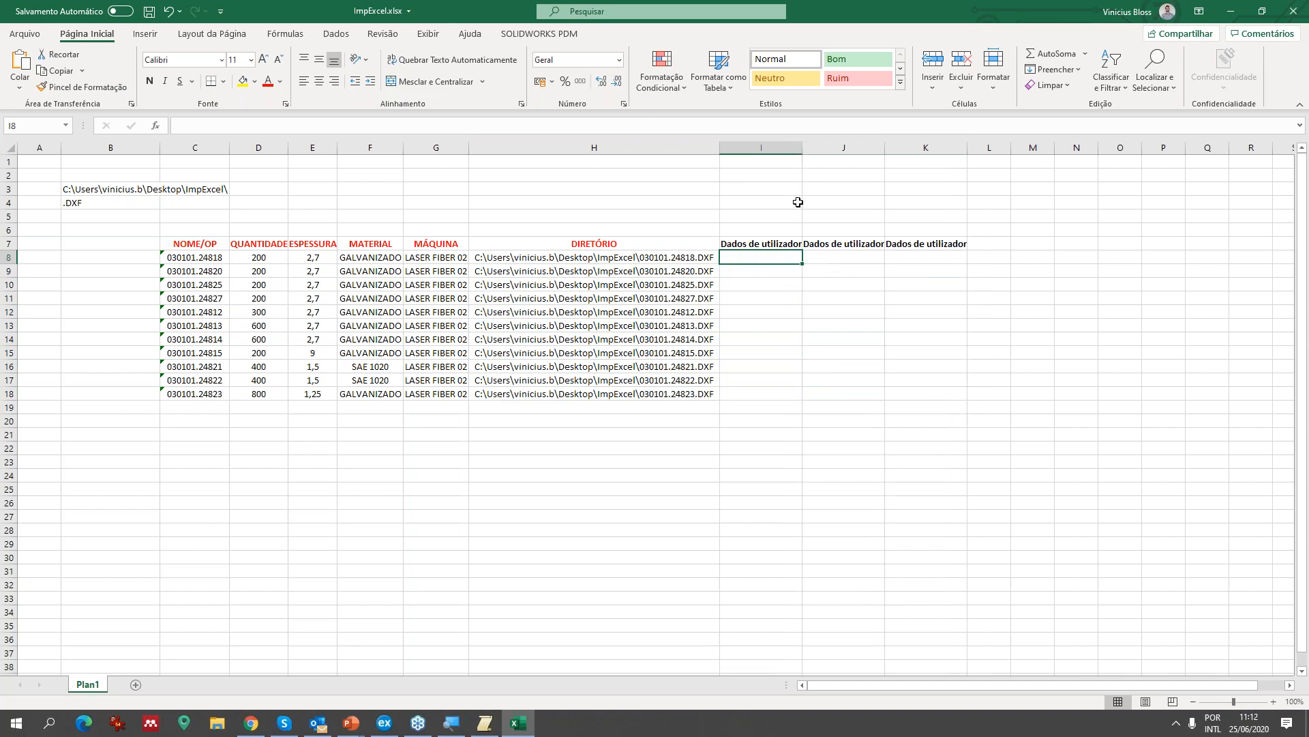
type("Cliente")
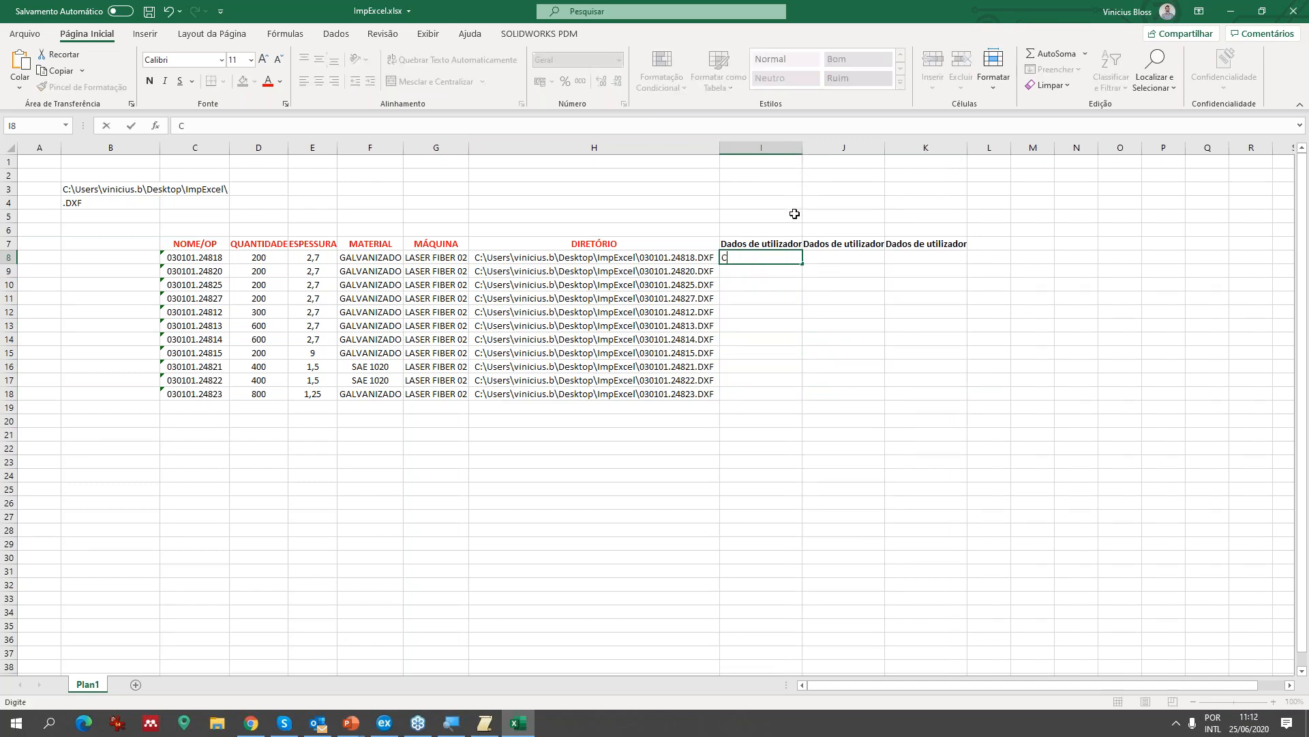
left_click(840, 256)
type("Pedido")
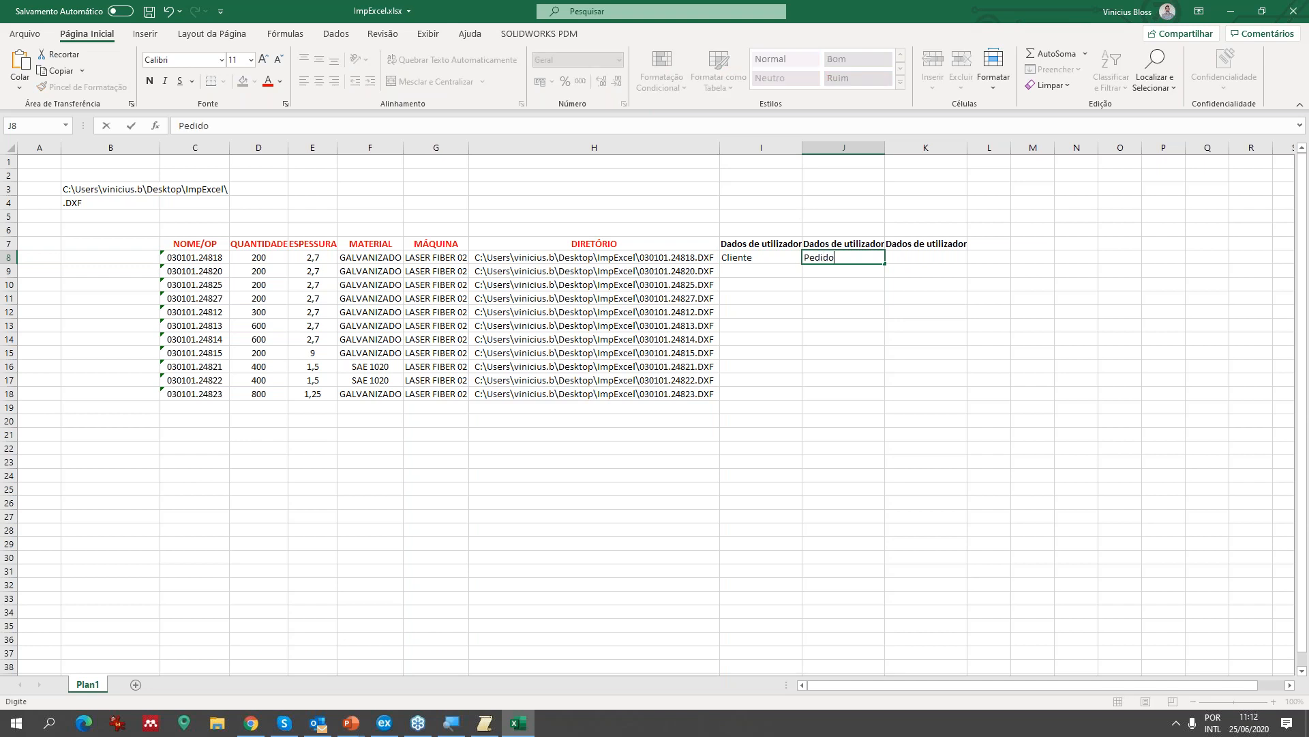
left_click_drag(866, 261, 777, 258)
key("Delete")
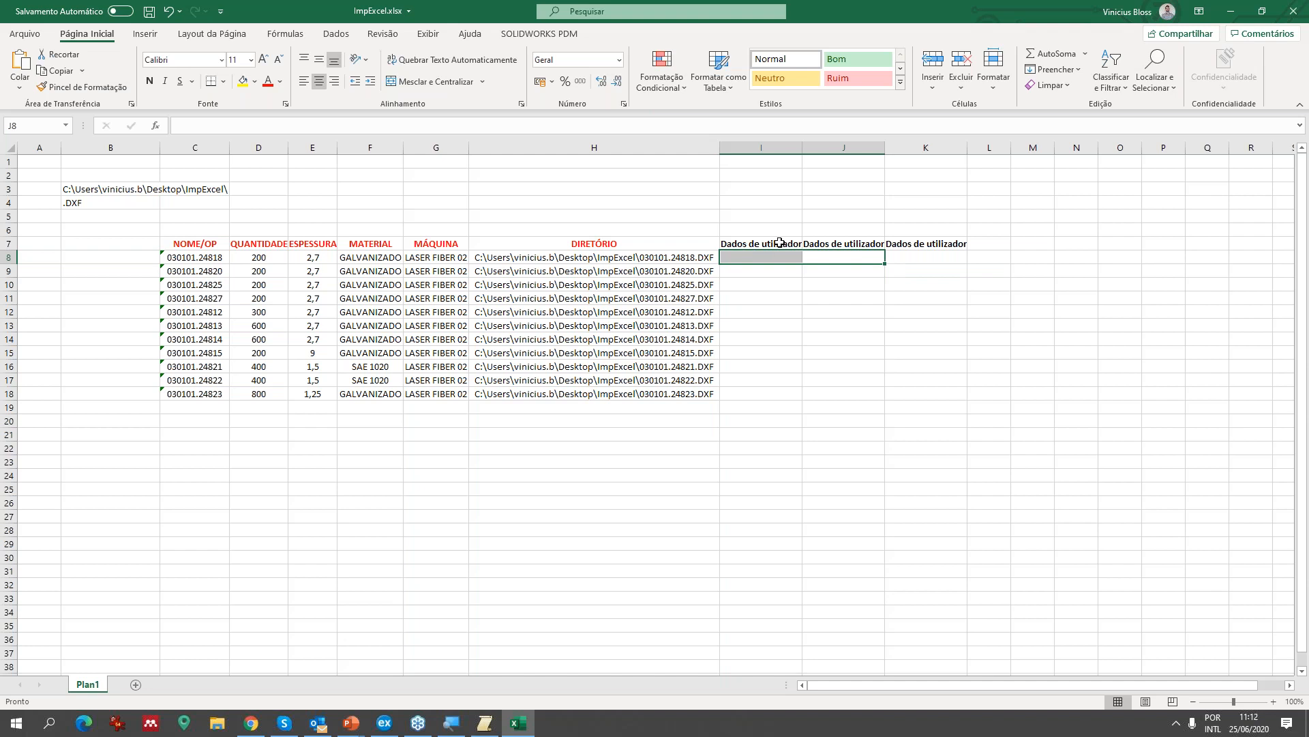
- Look over the part table once more and close the workbook without saving the changes
left_click(875, 391)
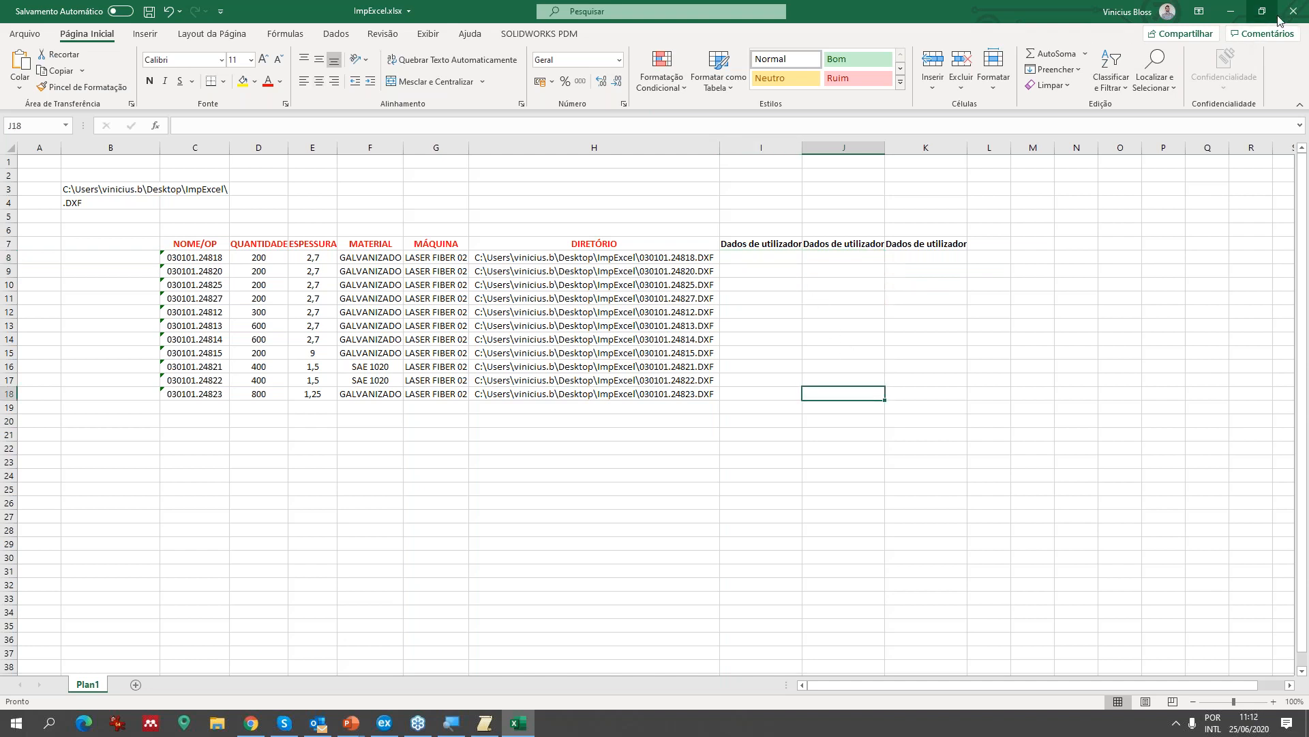
left_click_drag(101, 217, 709, 416)
left_click(673, 461)
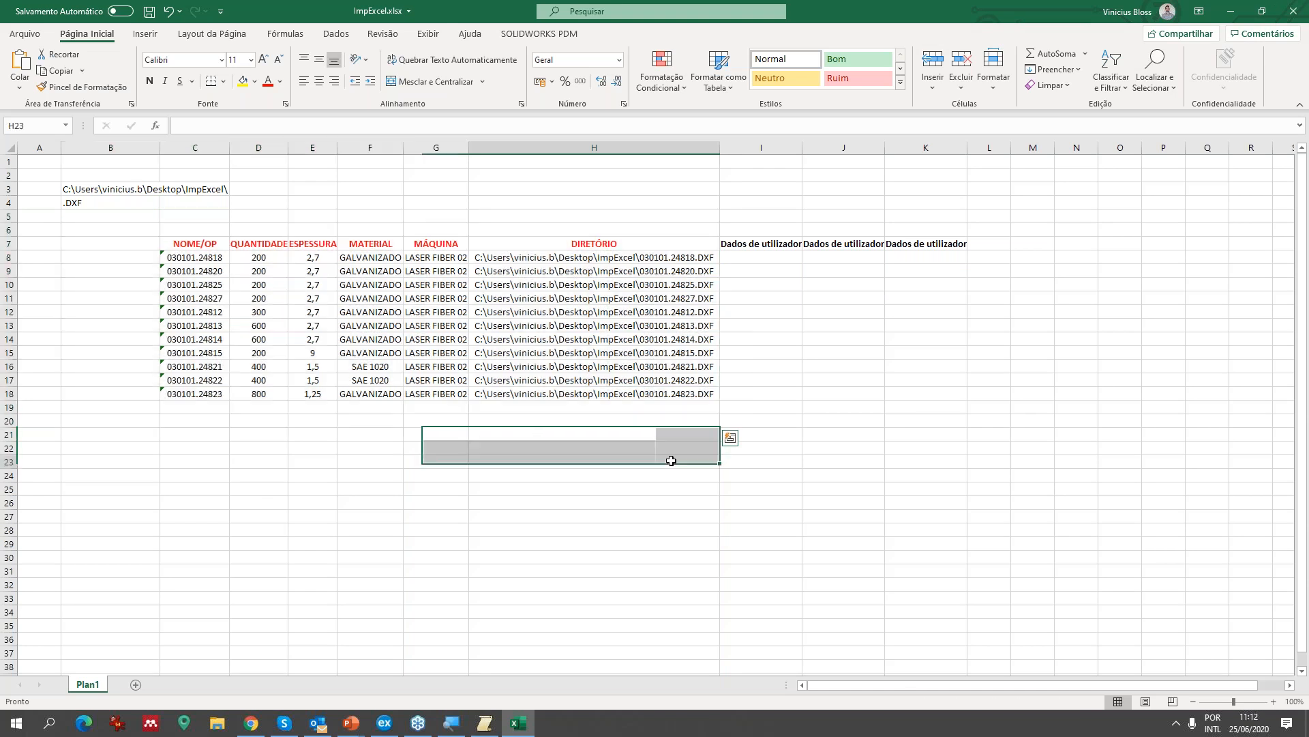
left_click(1289, 13)
left_click(650, 374)
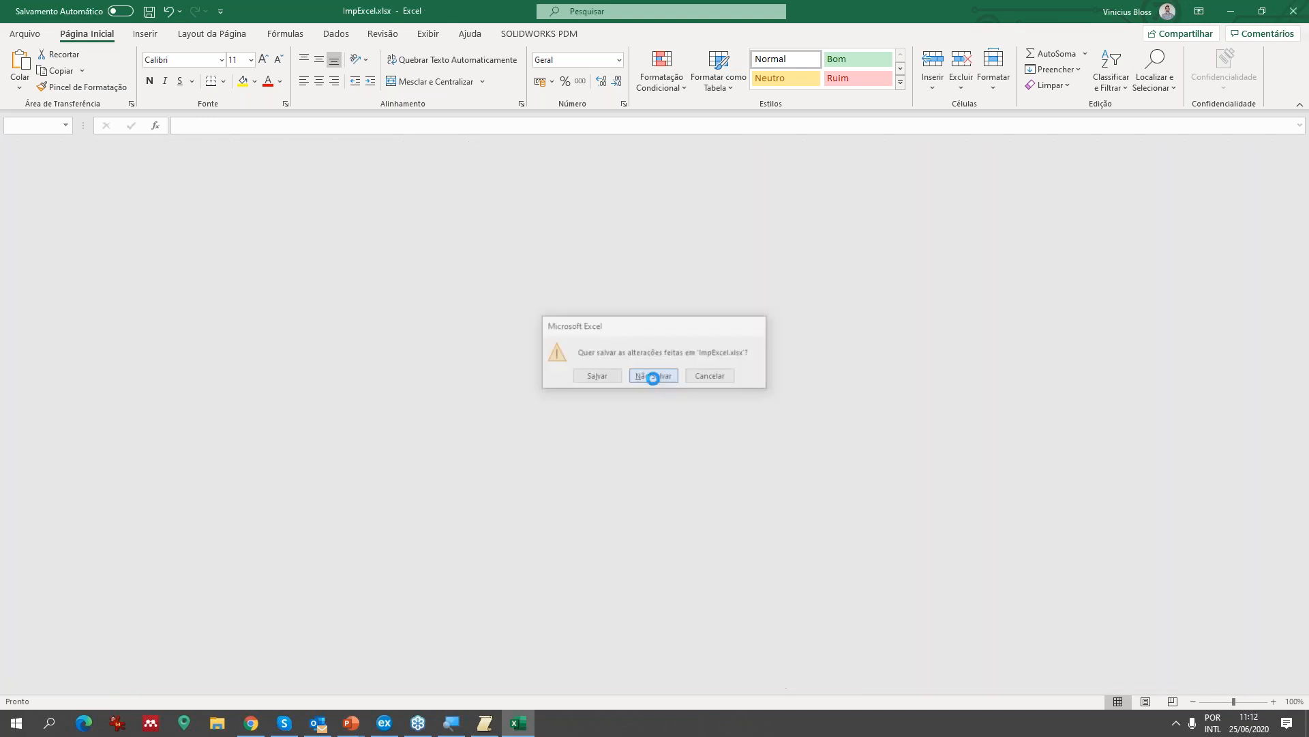
- Set ImpExcel.xlsx as the import file and EXCELIMP.CFG from the ImpExcel folder as its configuration, and confirm the DXF instruction
left_click(617, 283)
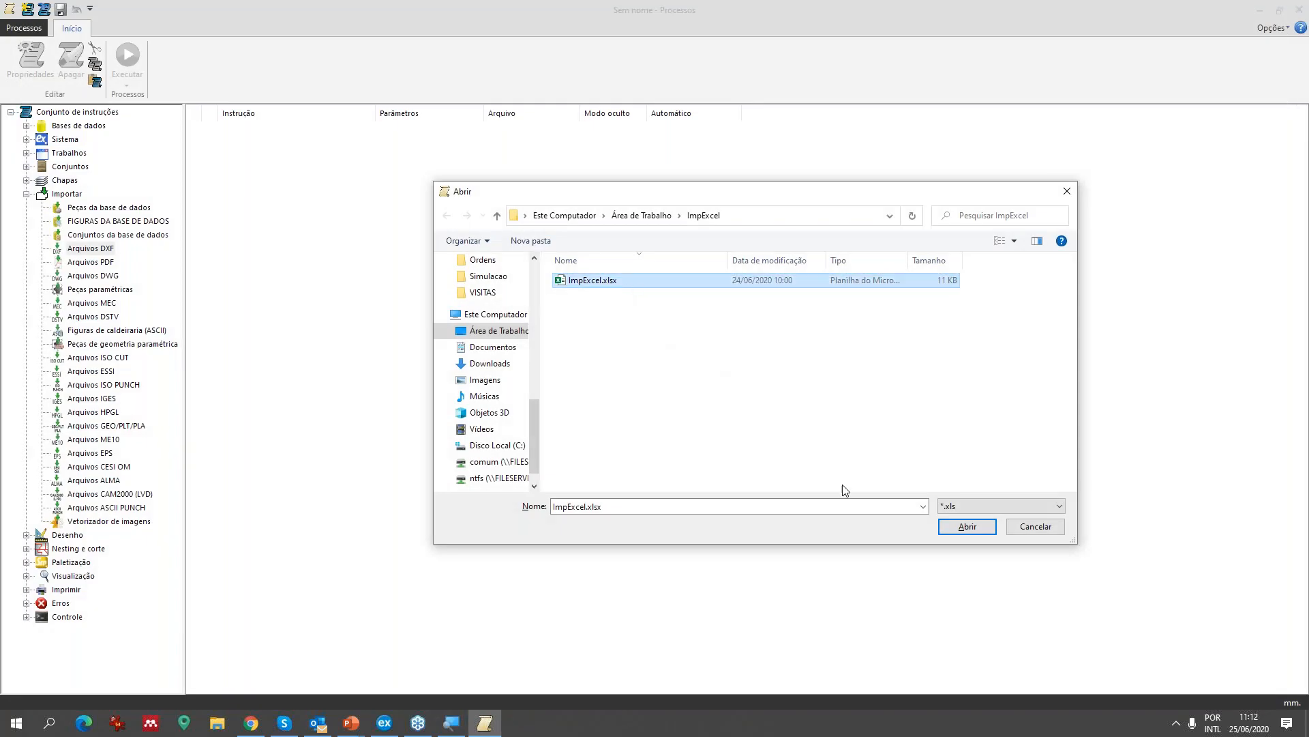
left_click(957, 529)
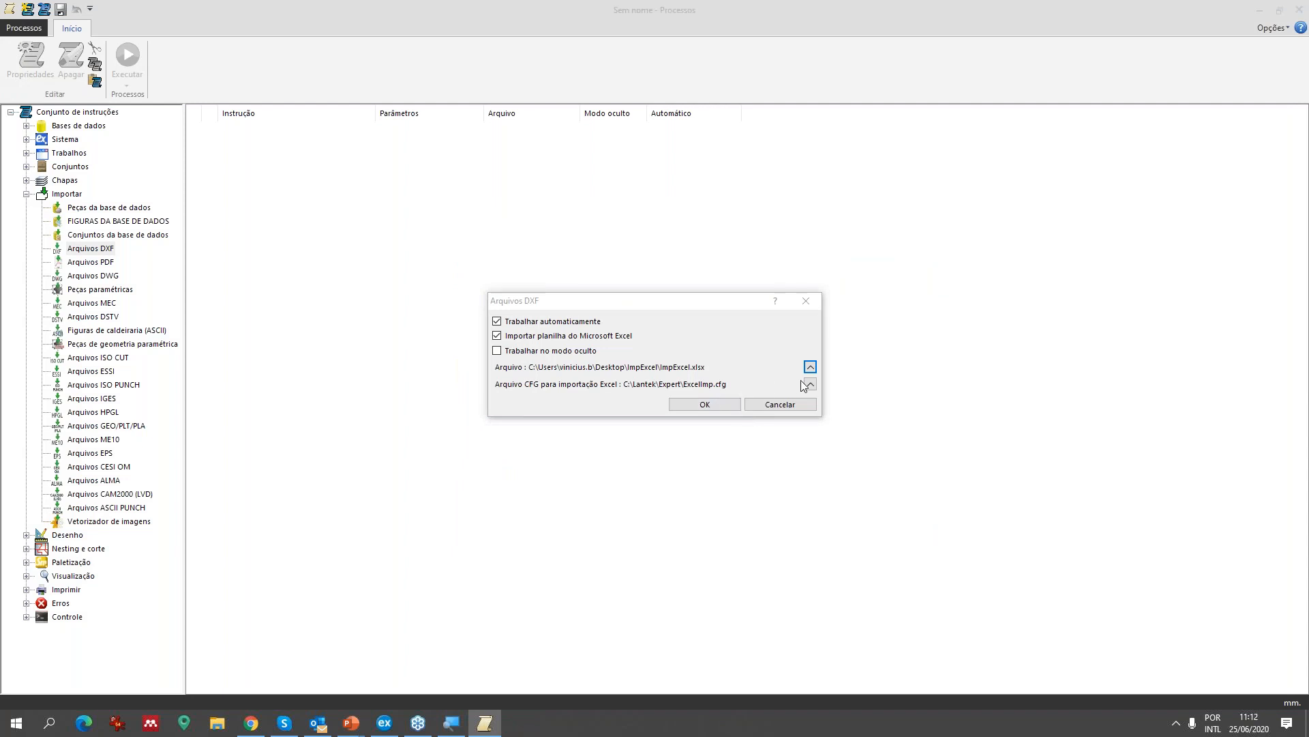
left_click(809, 385)
double_click(613, 280)
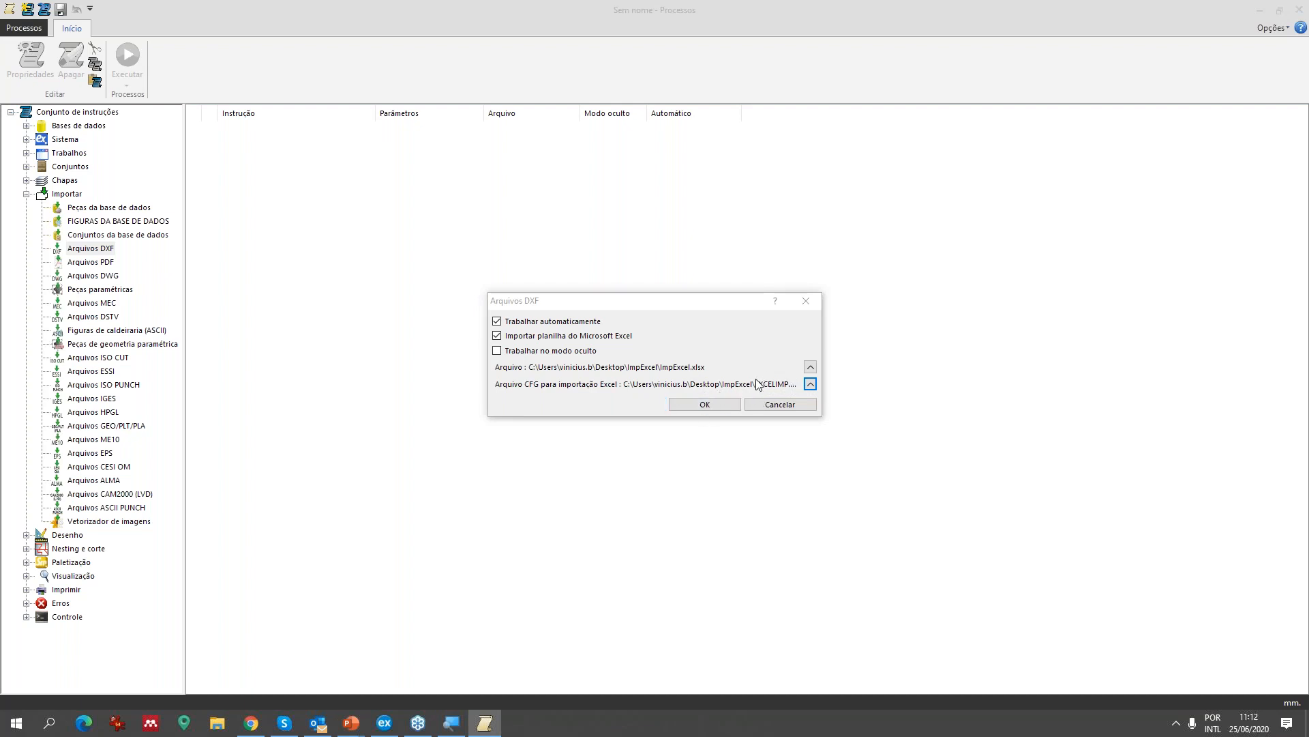
left_click(705, 404)
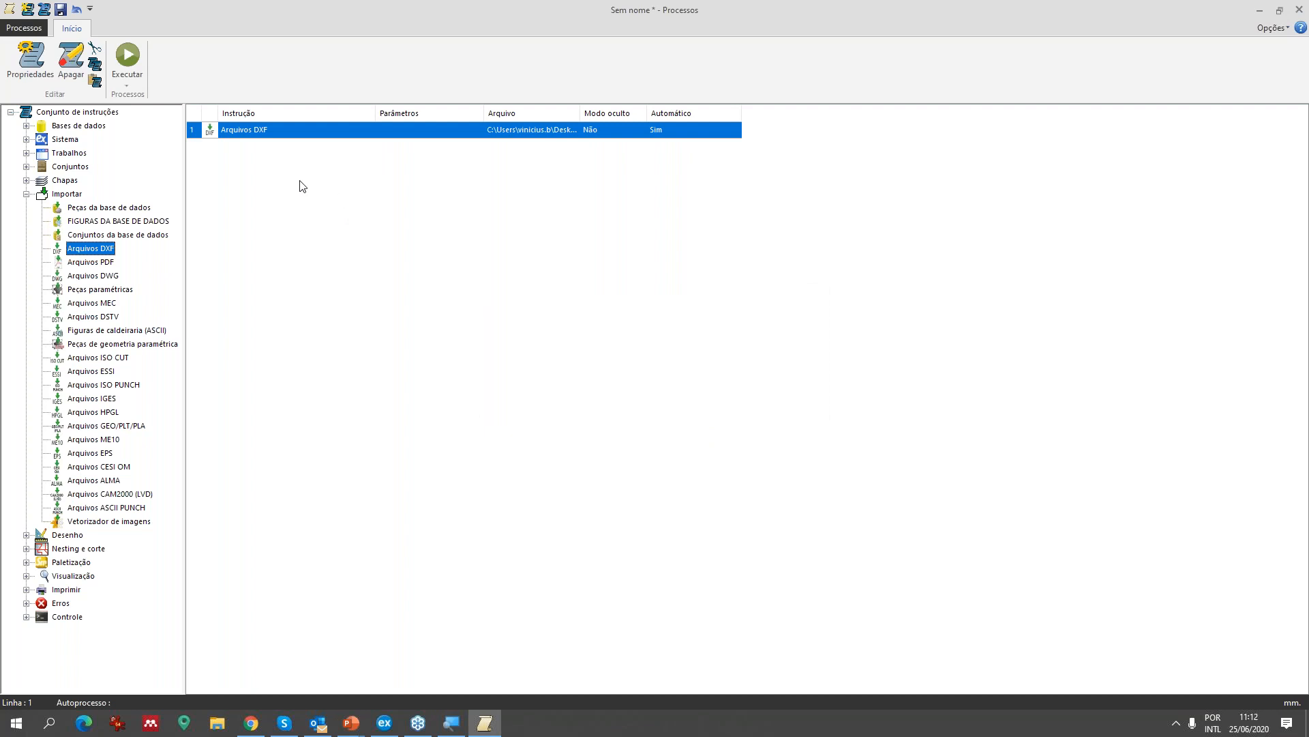
- Select the Arquivos DXF instruction and widen the Arquivo column to show its full file paths
left_click(277, 186)
left_click(256, 172)
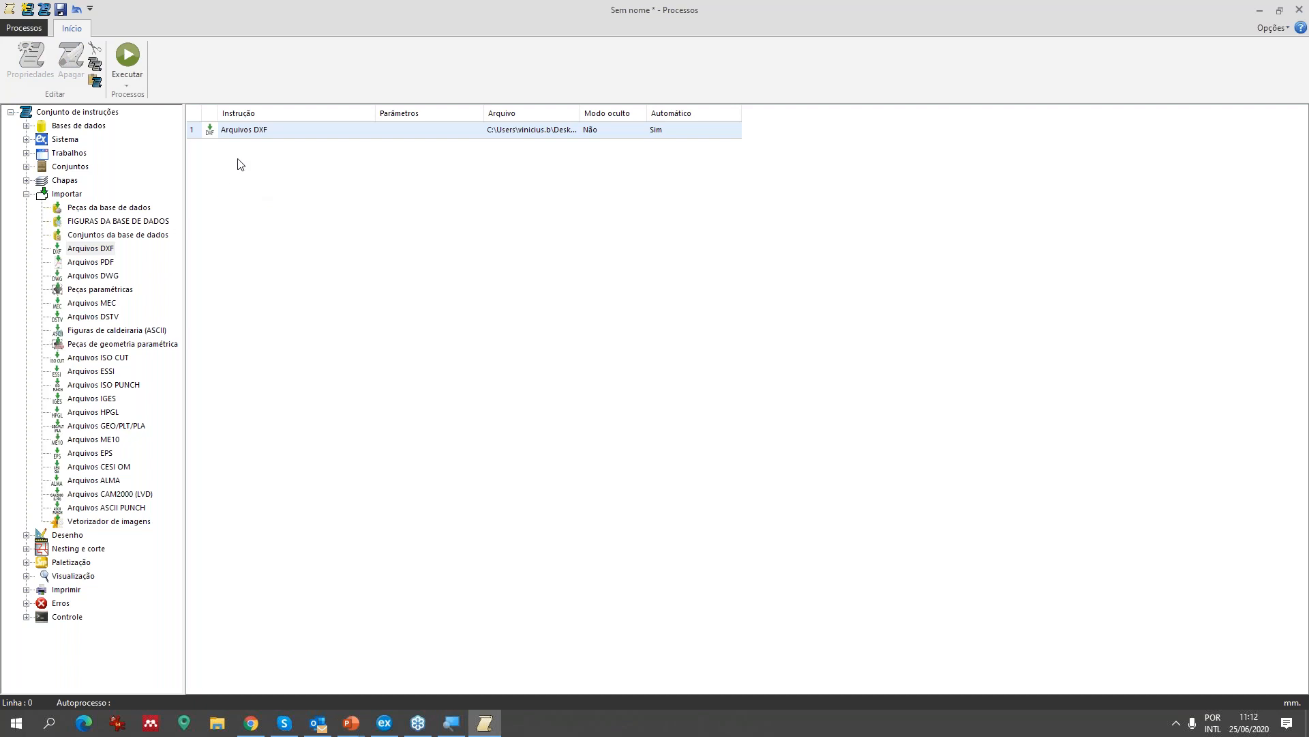
left_click(216, 132)
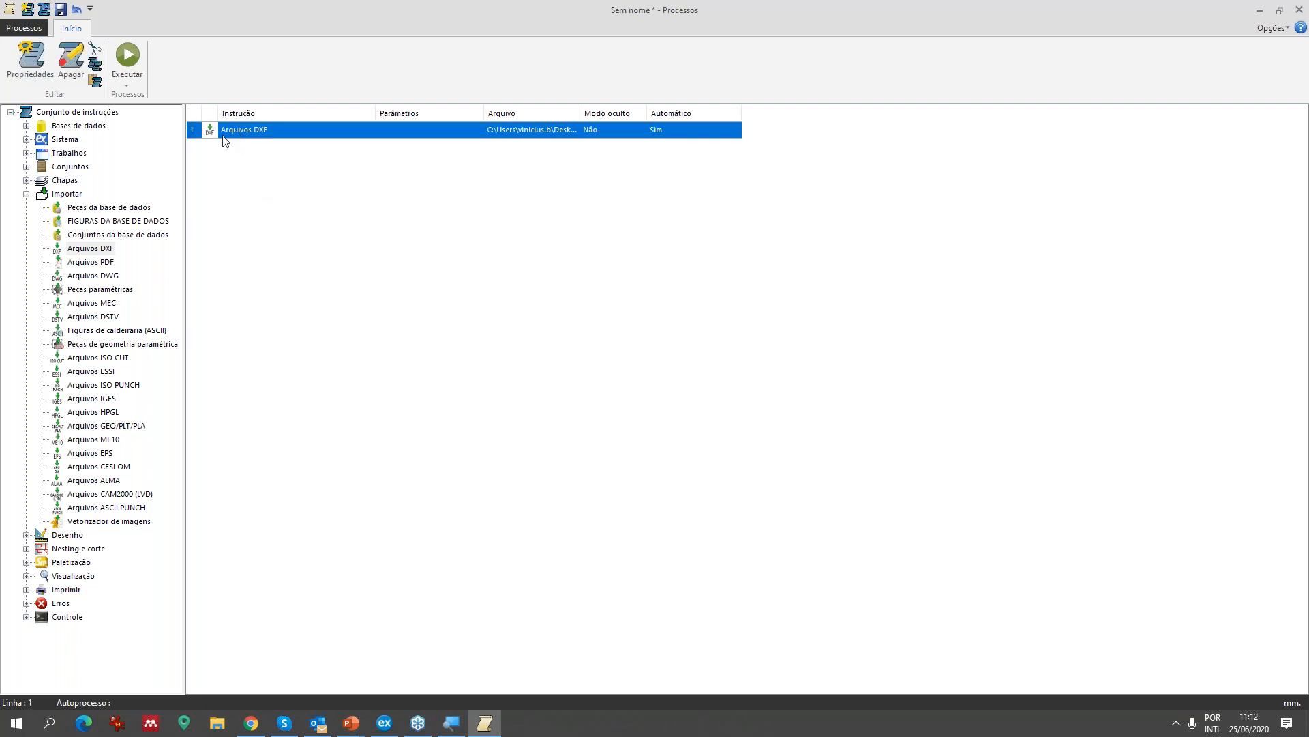
left_click_drag(580, 114, 869, 119)
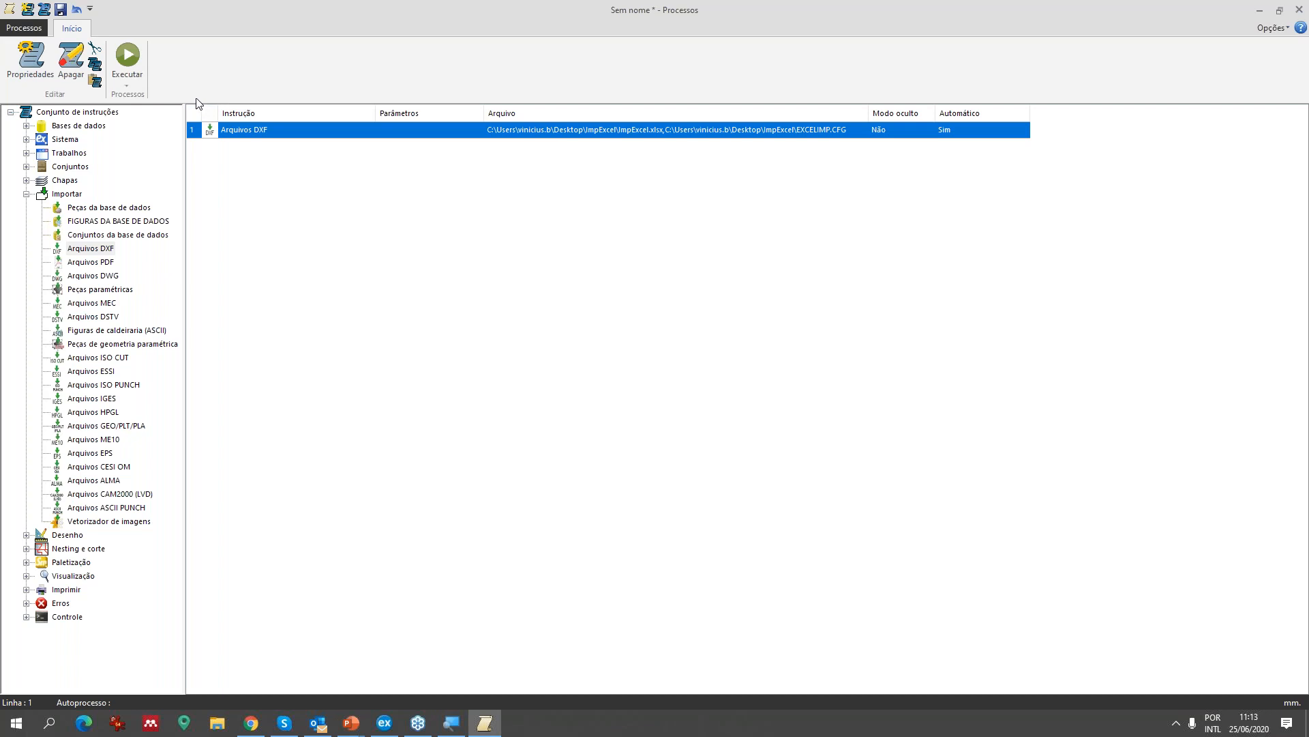
- Execute the process, choosing to import all already existing parts from the database
left_click(133, 58)
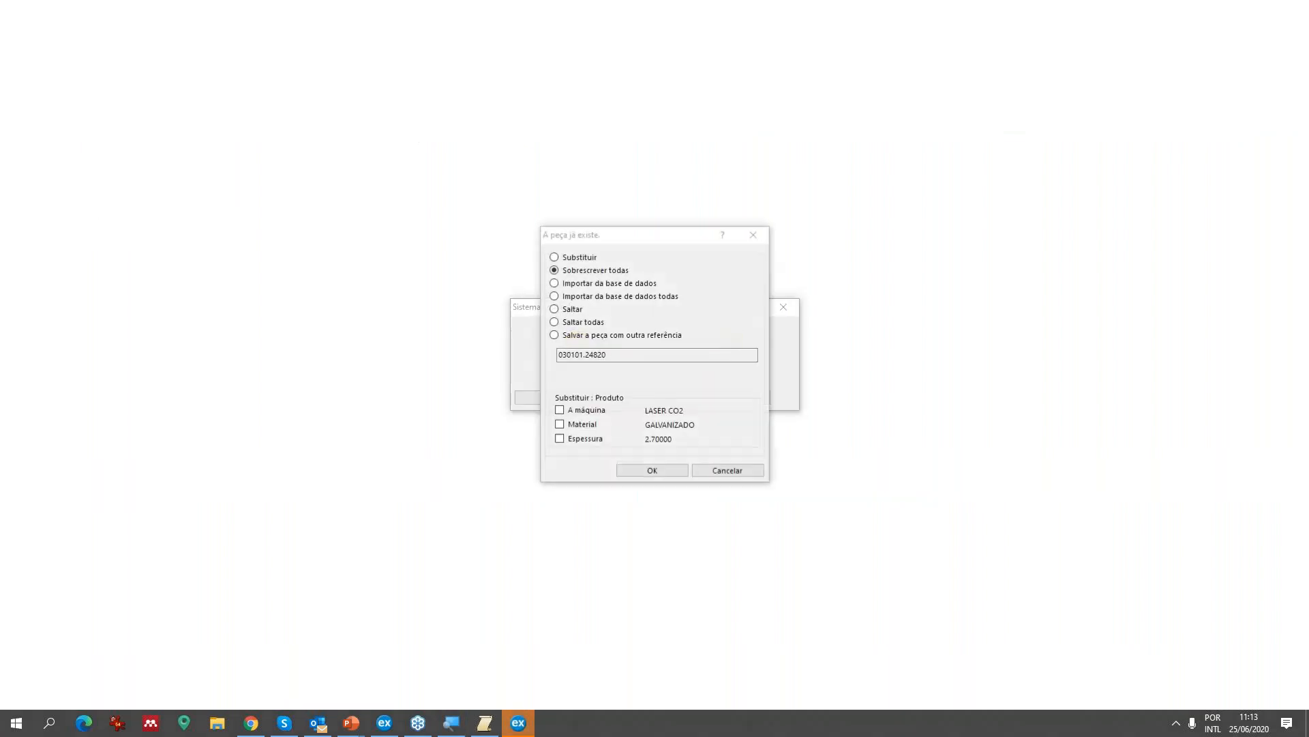
left_click(590, 296)
left_click(653, 470)
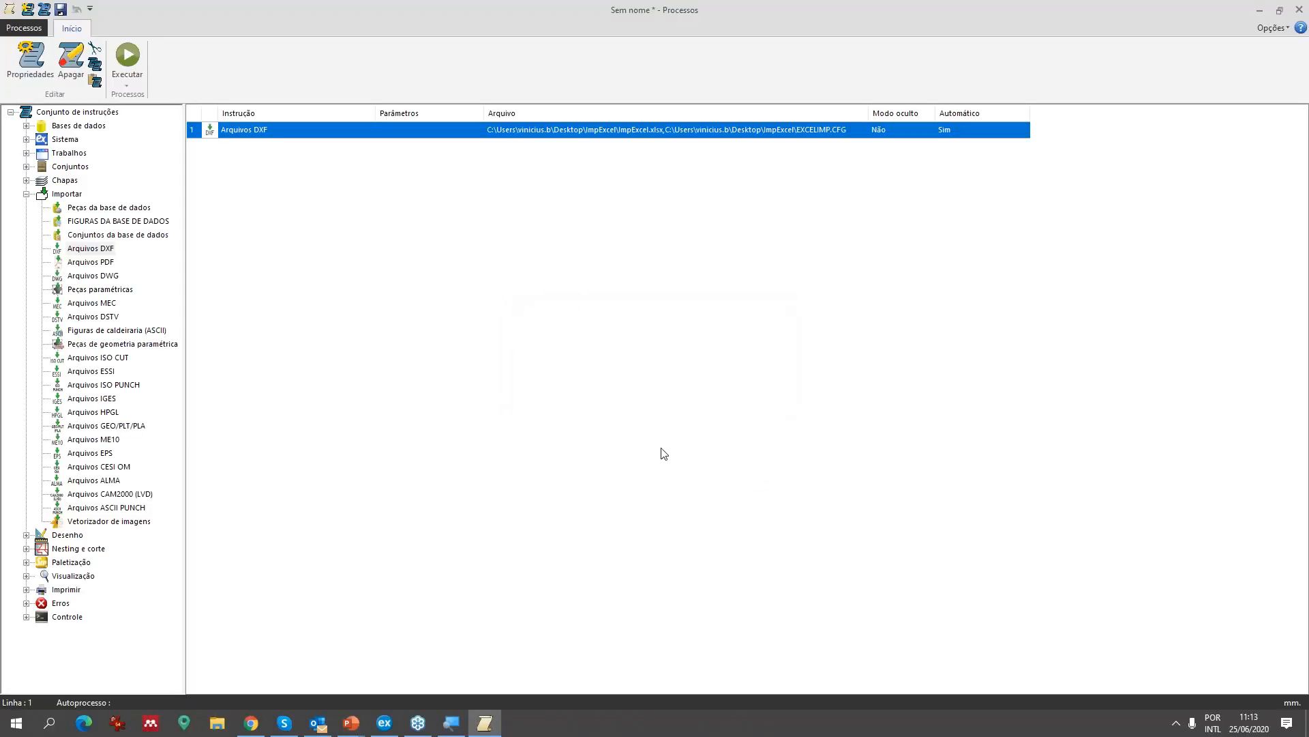
- Close the process without saving it, enlarge the product list and look over the imported parts
left_click(1300, 15)
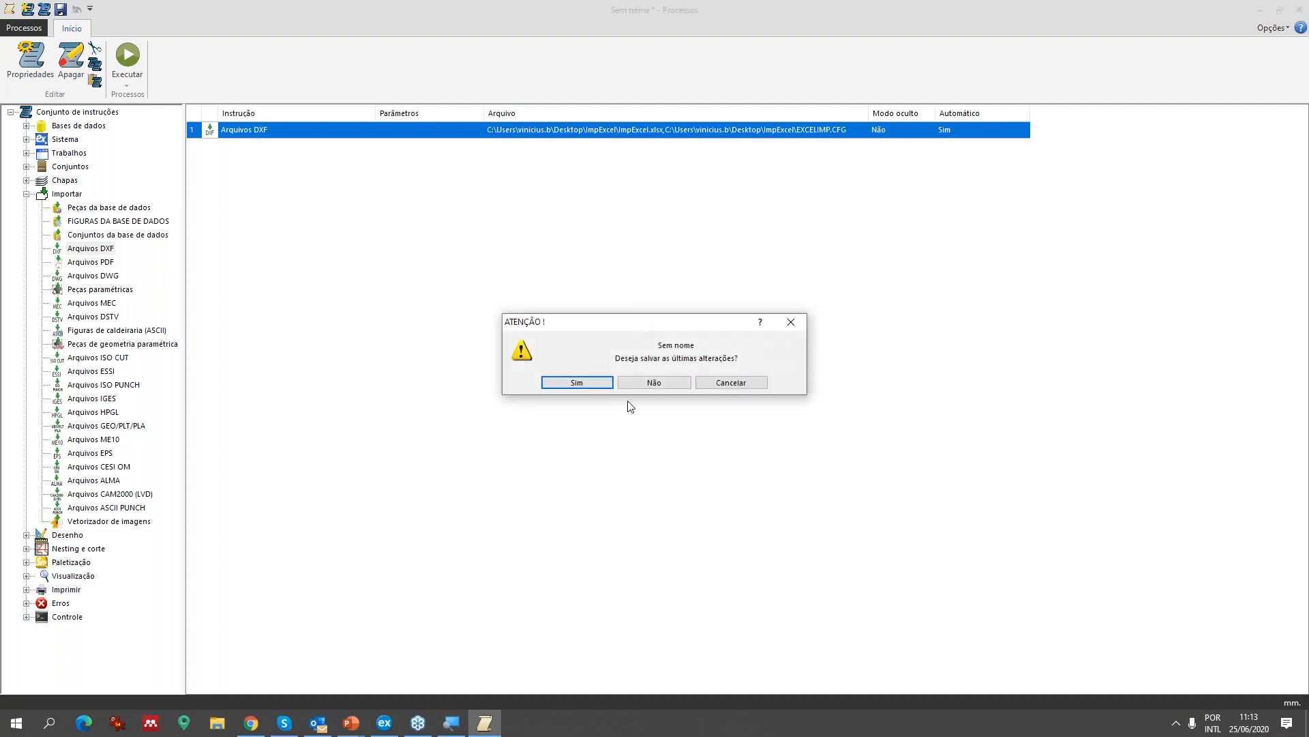
left_click(647, 382)
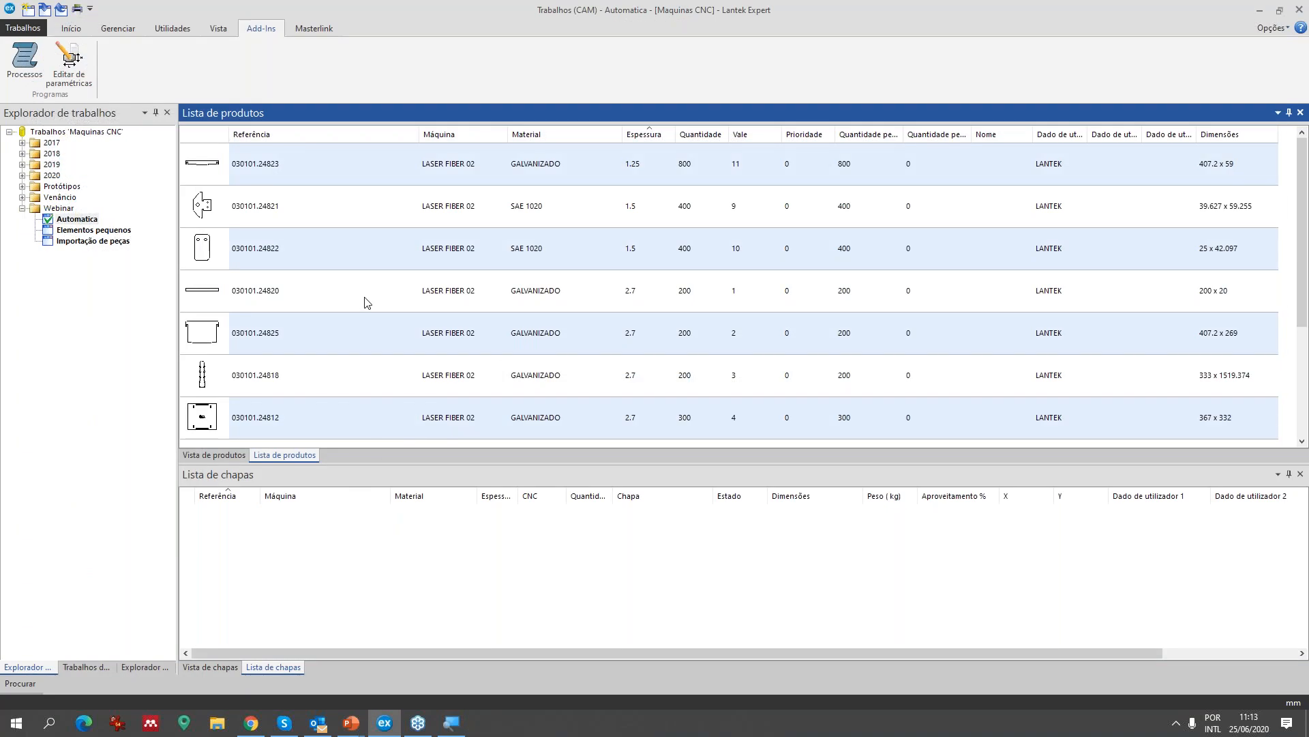
left_click_drag(468, 463, 463, 576)
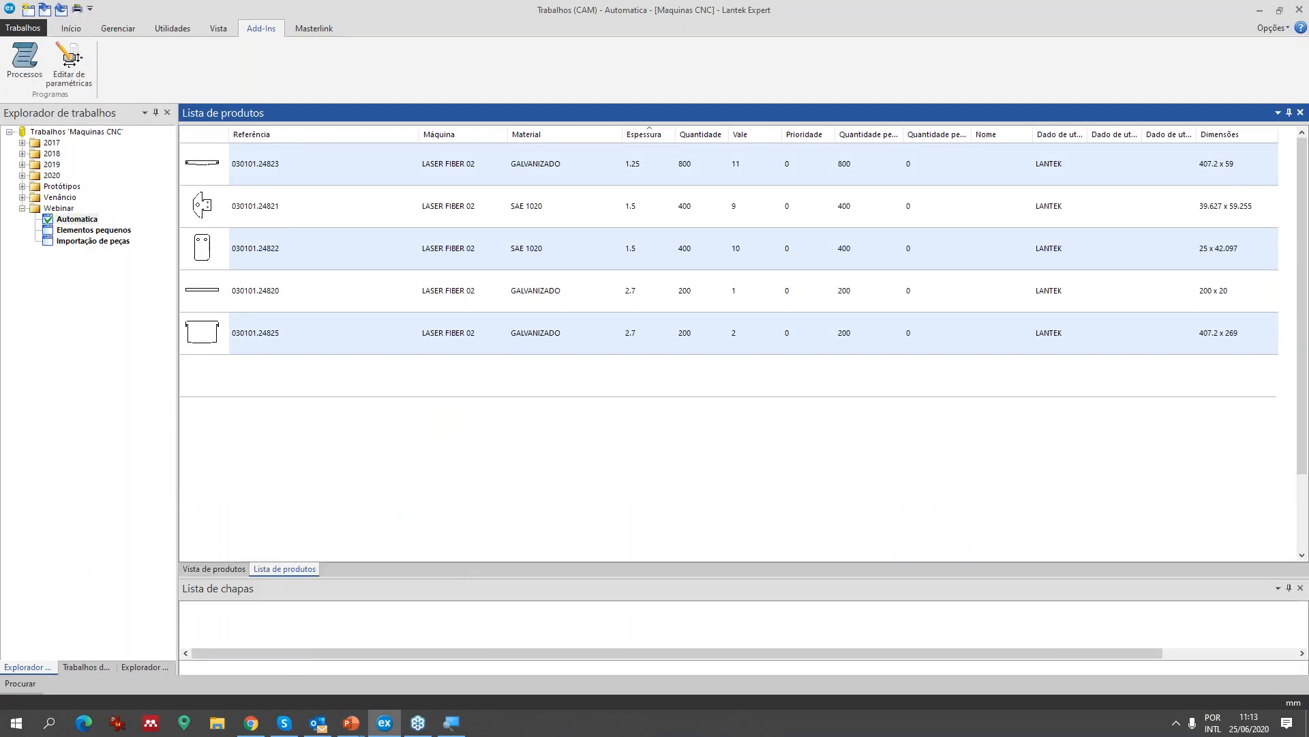
scroll(445, 309, "down", 2)
scroll(444, 307, "up", 2)
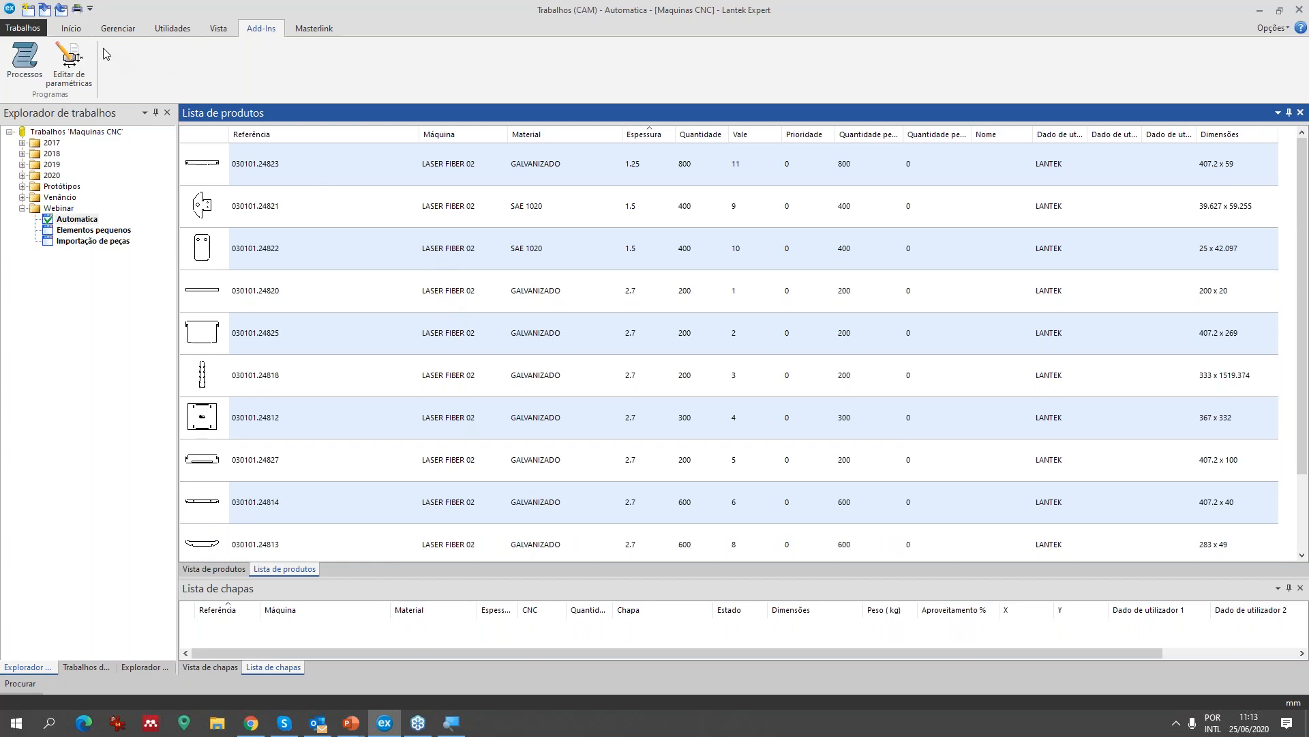
- Bring up the part import commands and switch to the PowerPoint slide show on Importação de peças
left_click(76, 30)
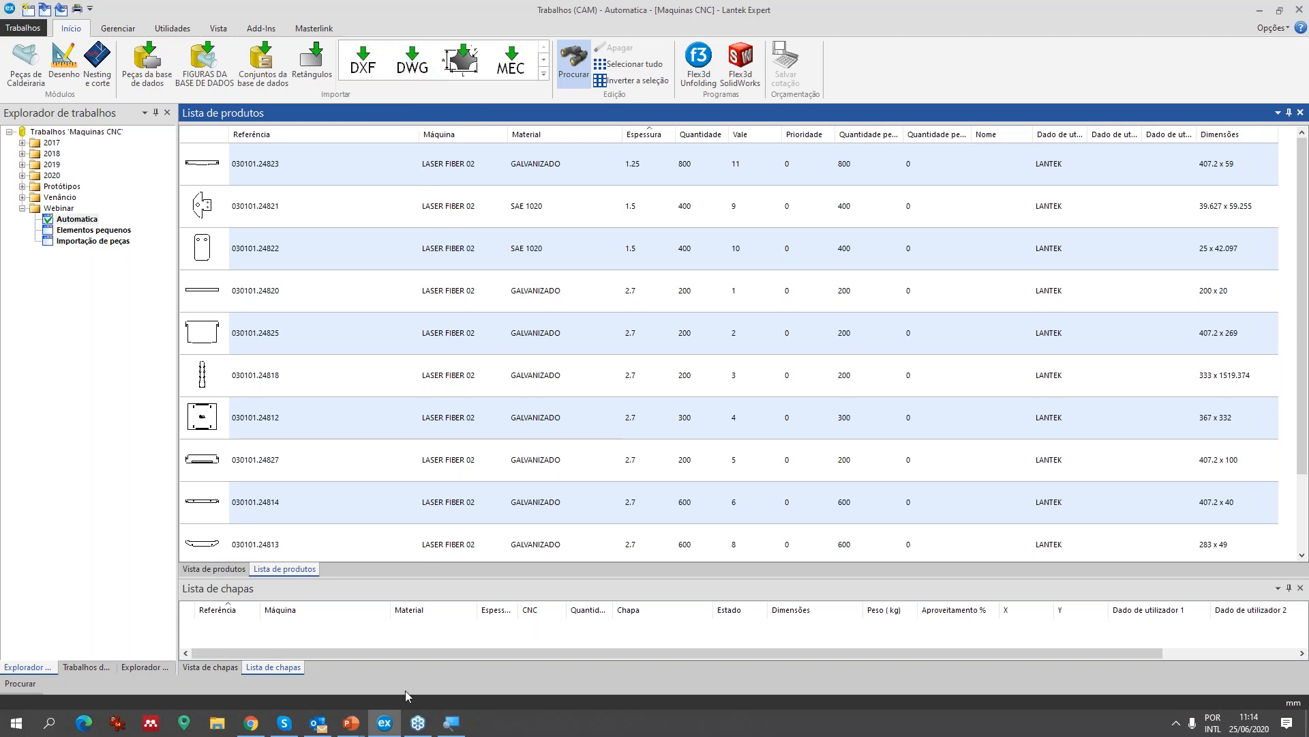
mouse_move(351, 725)
left_click(423, 655)
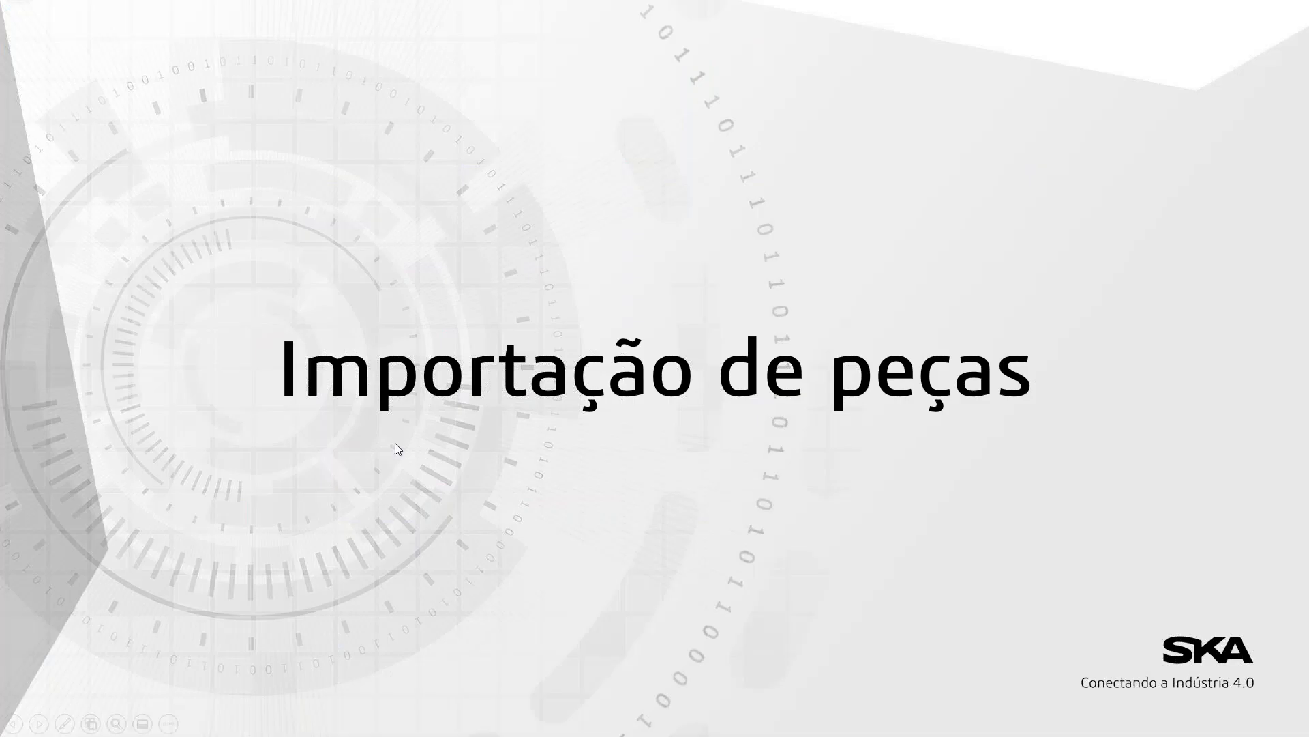
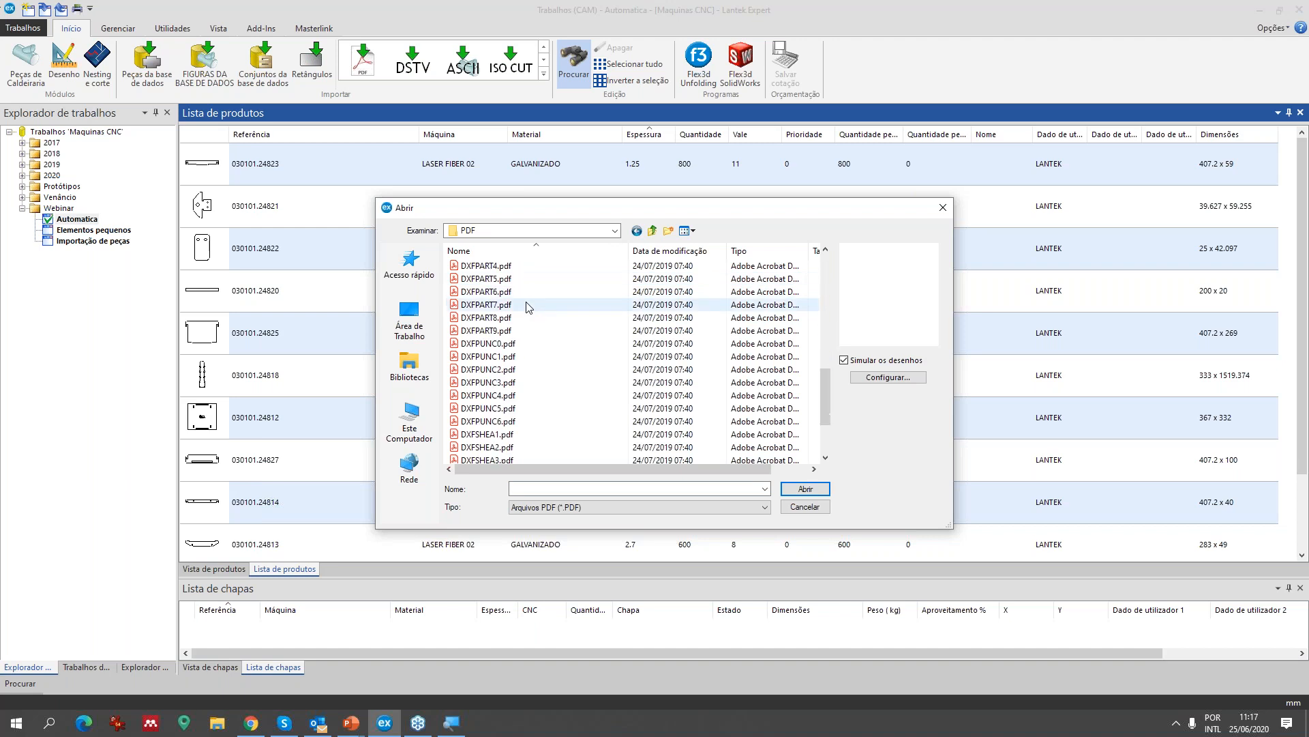
- Import LATERAL.pdf into the Automatica job for machine LASER FIBER 02 with material ST 42, and dismiss the error list
left_click(488, 434)
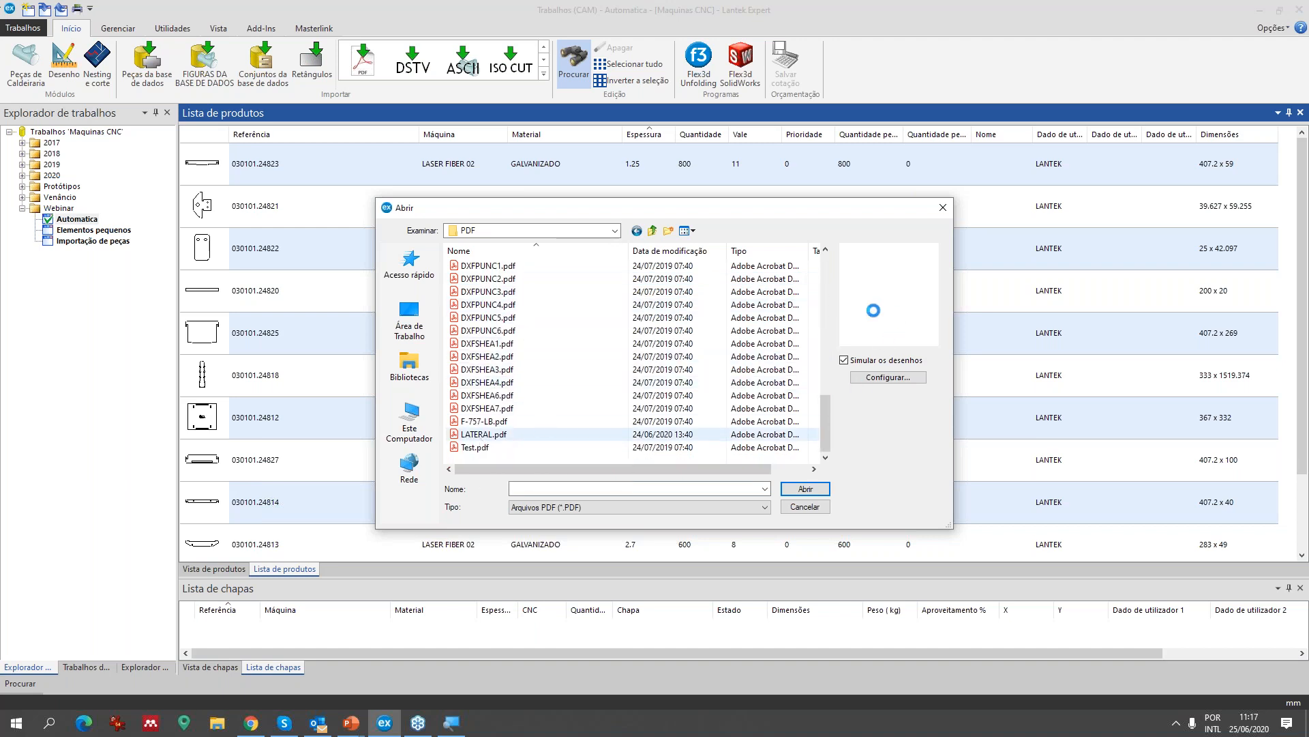
left_click(806, 489)
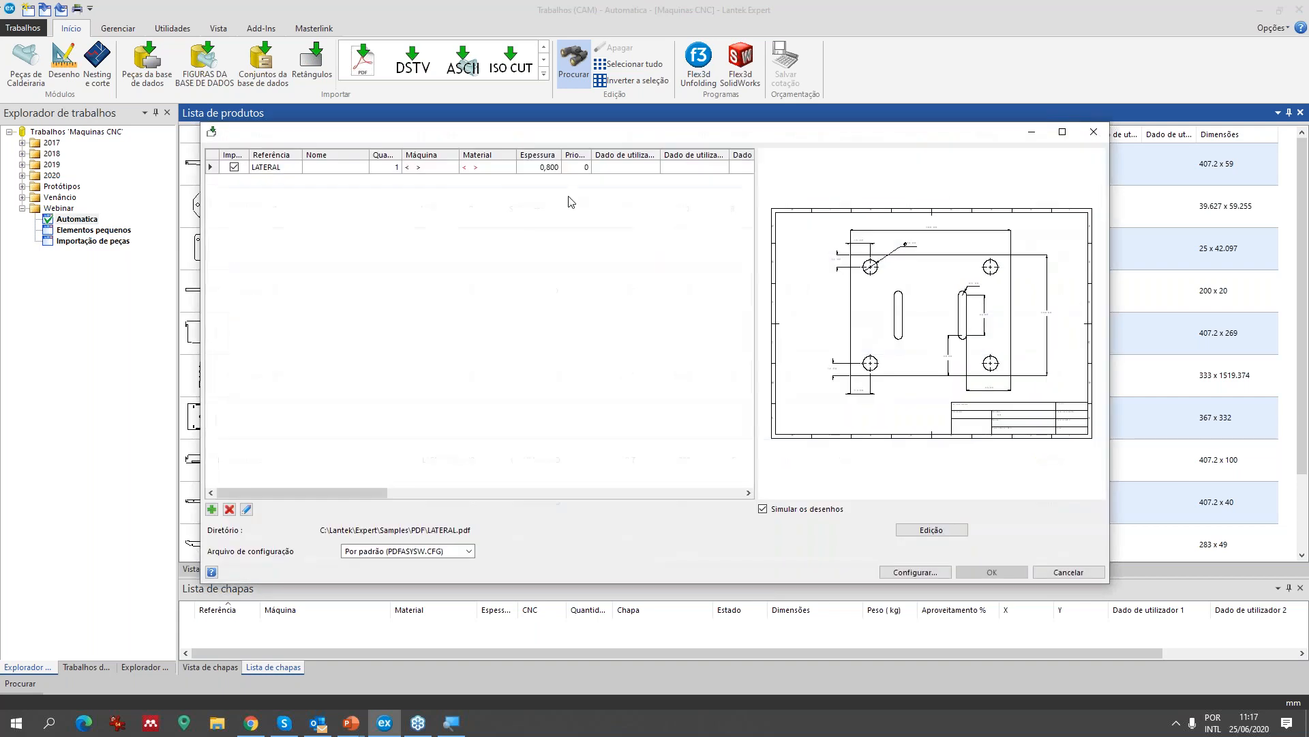
left_click(451, 171)
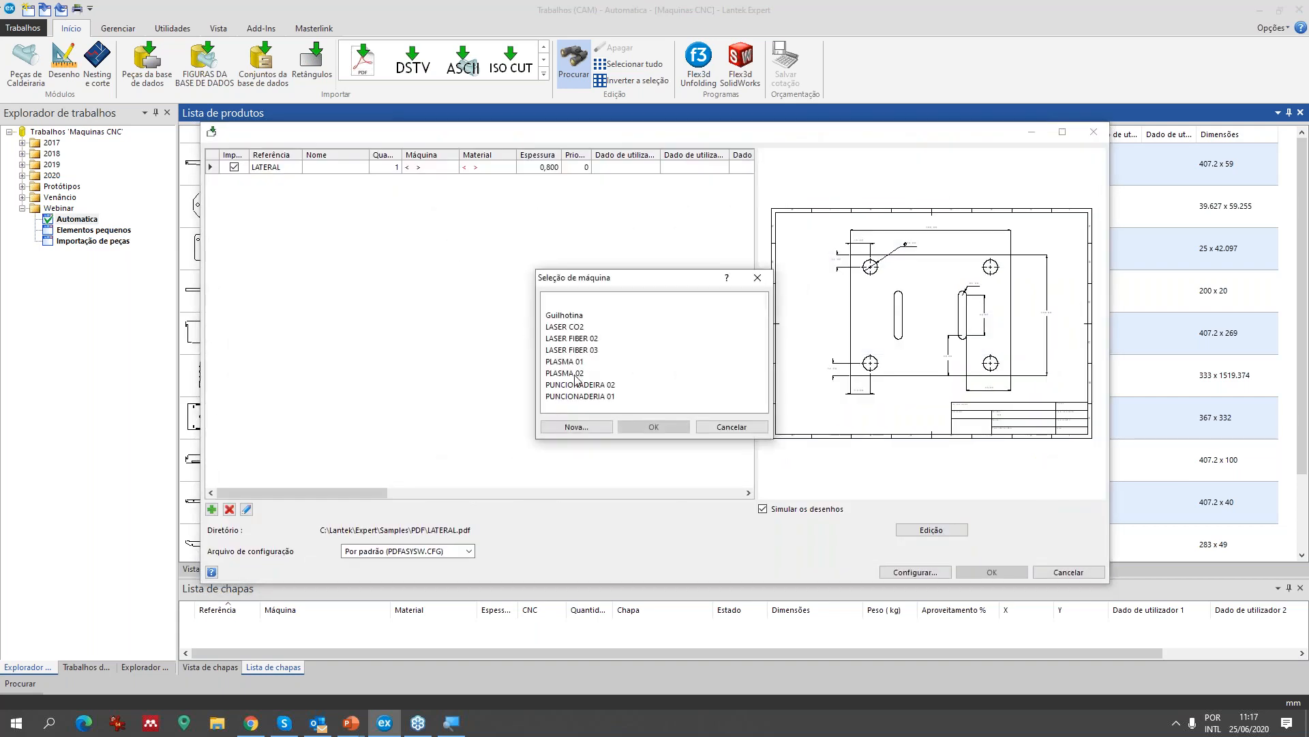
double_click(582, 338)
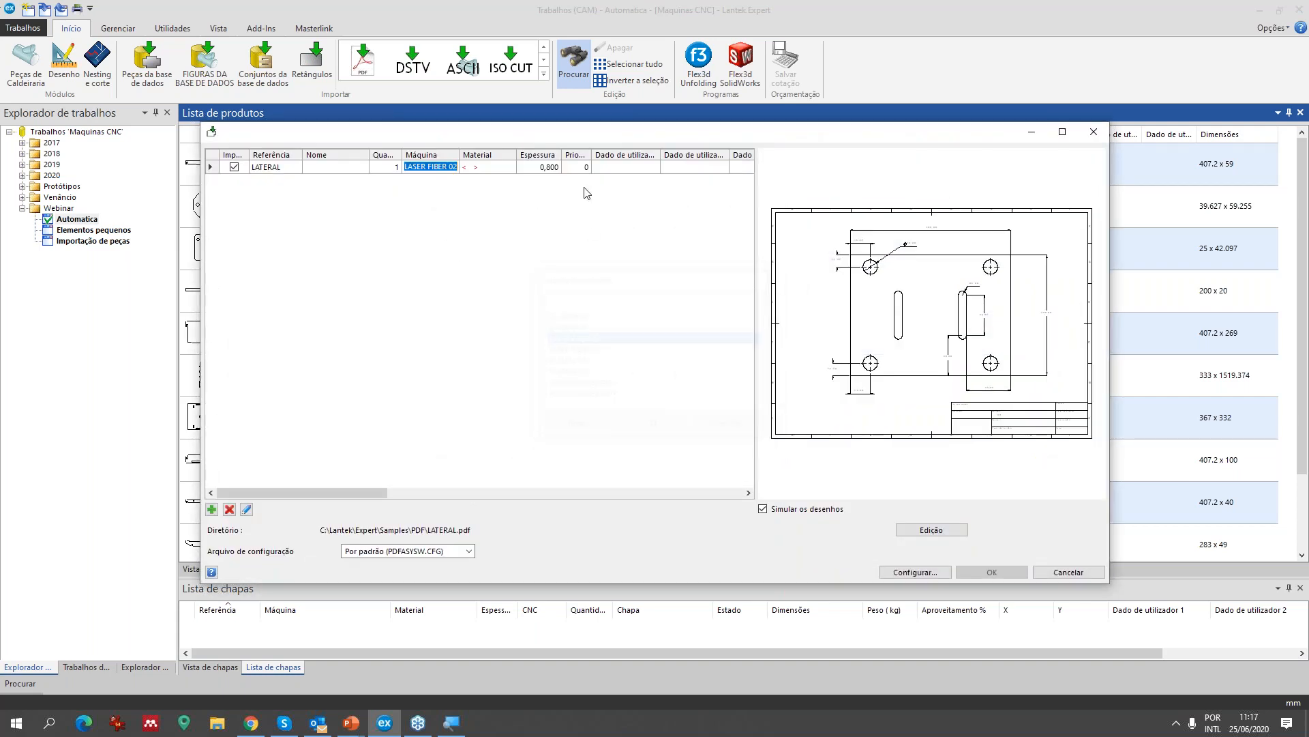
left_click(500, 168)
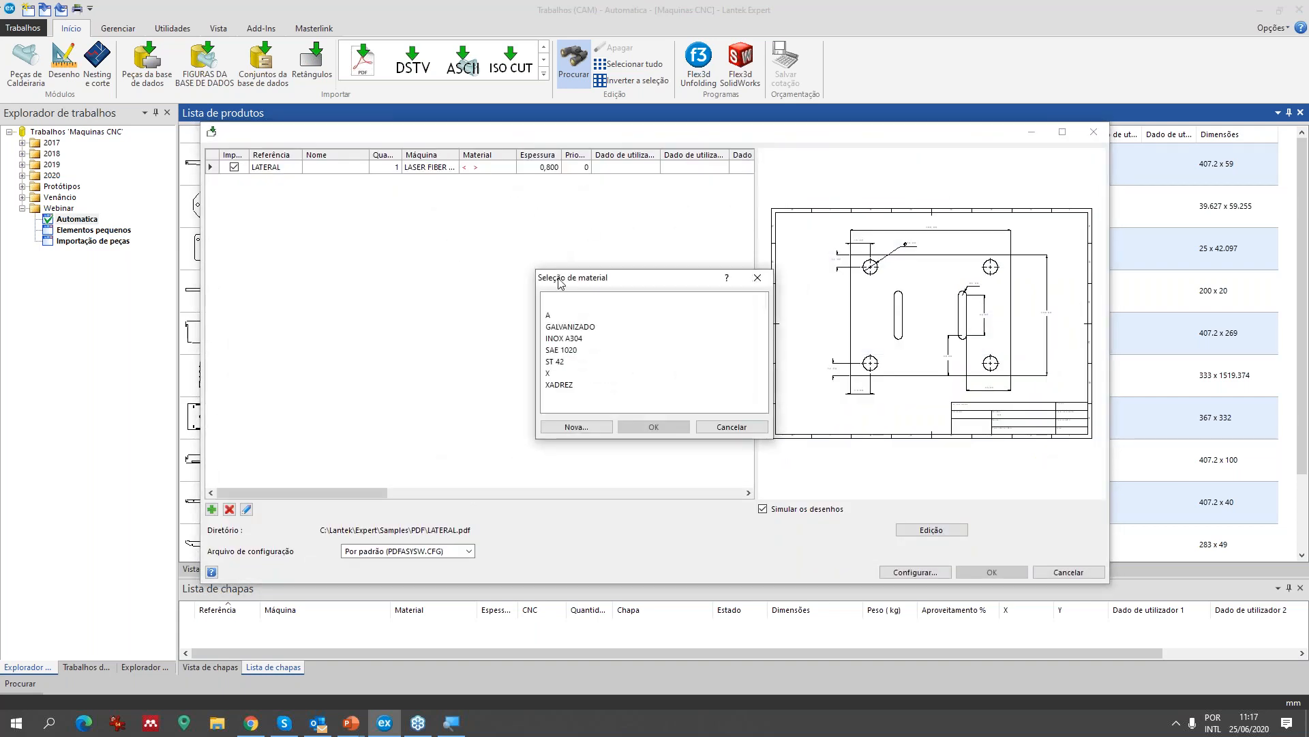
double_click(558, 361)
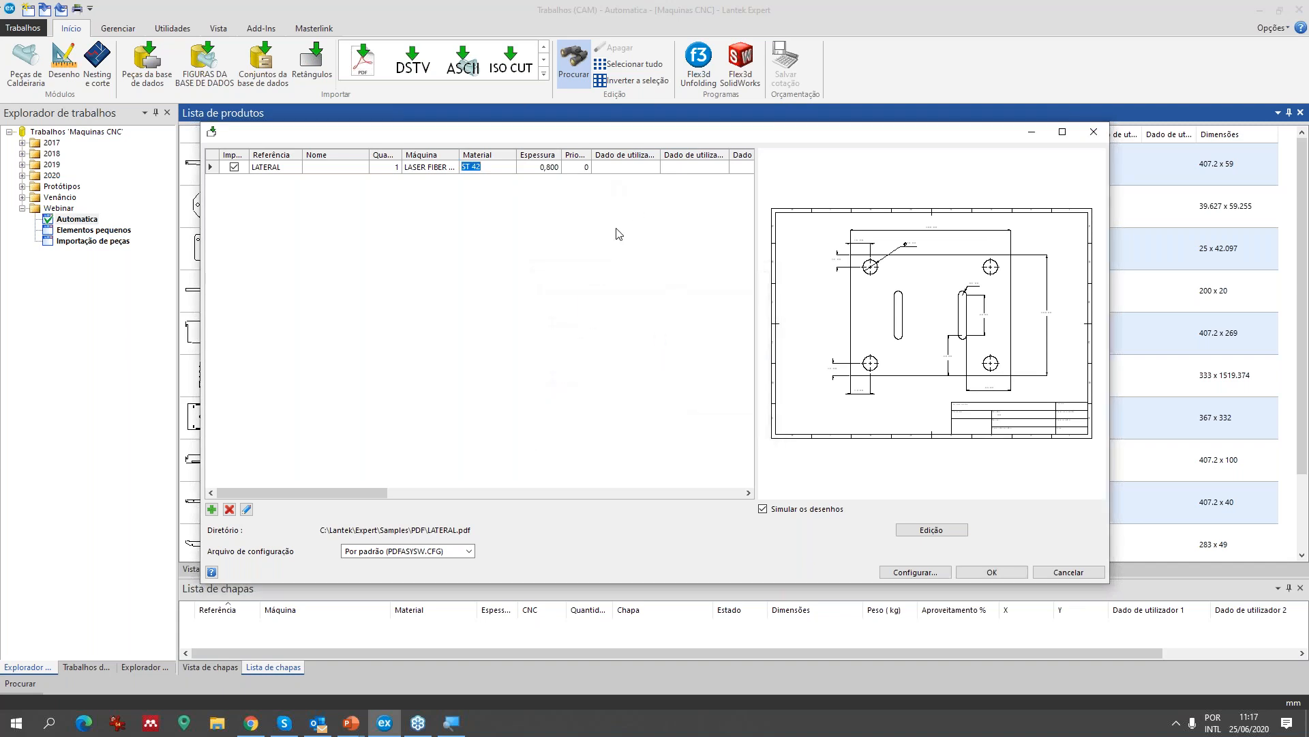
left_click(980, 570)
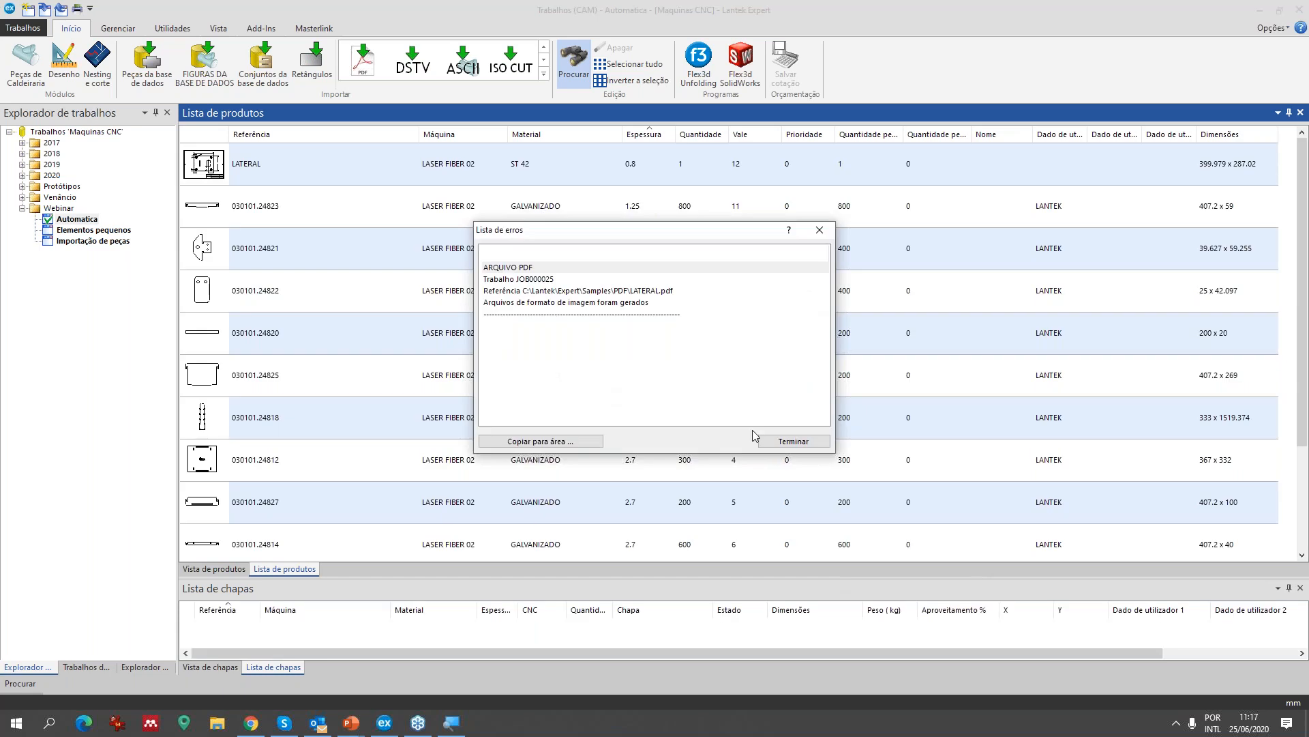
left_click(804, 444)
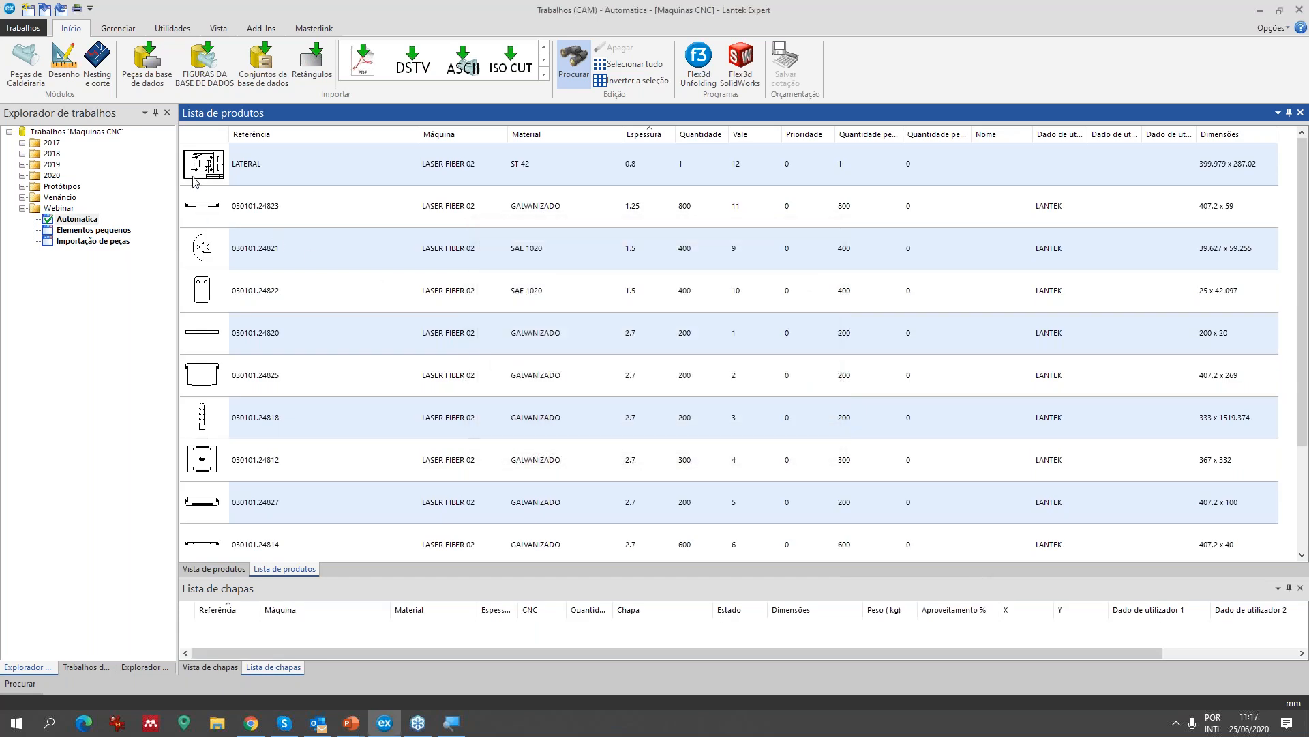
- Select all products in the Automatica job and open the selected parts in the drawing module
left_click(306, 214)
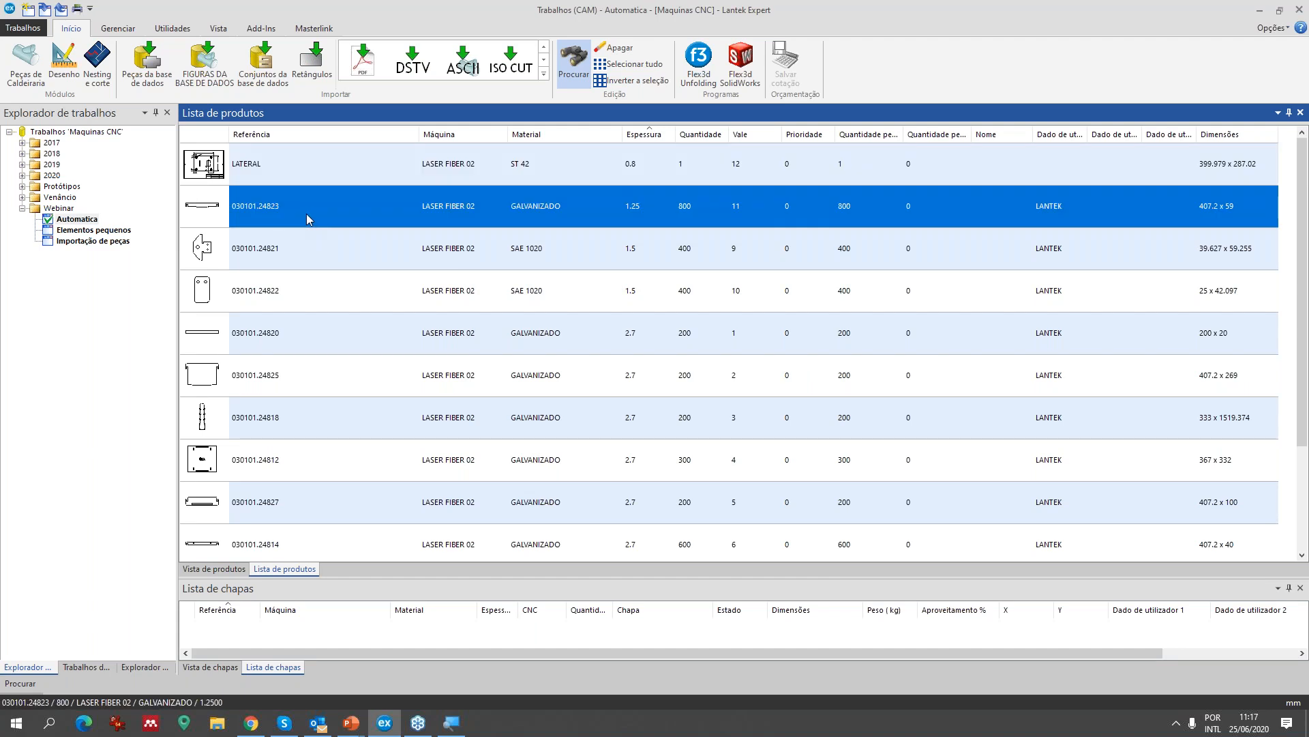
scroll(366, 282, "down", 2)
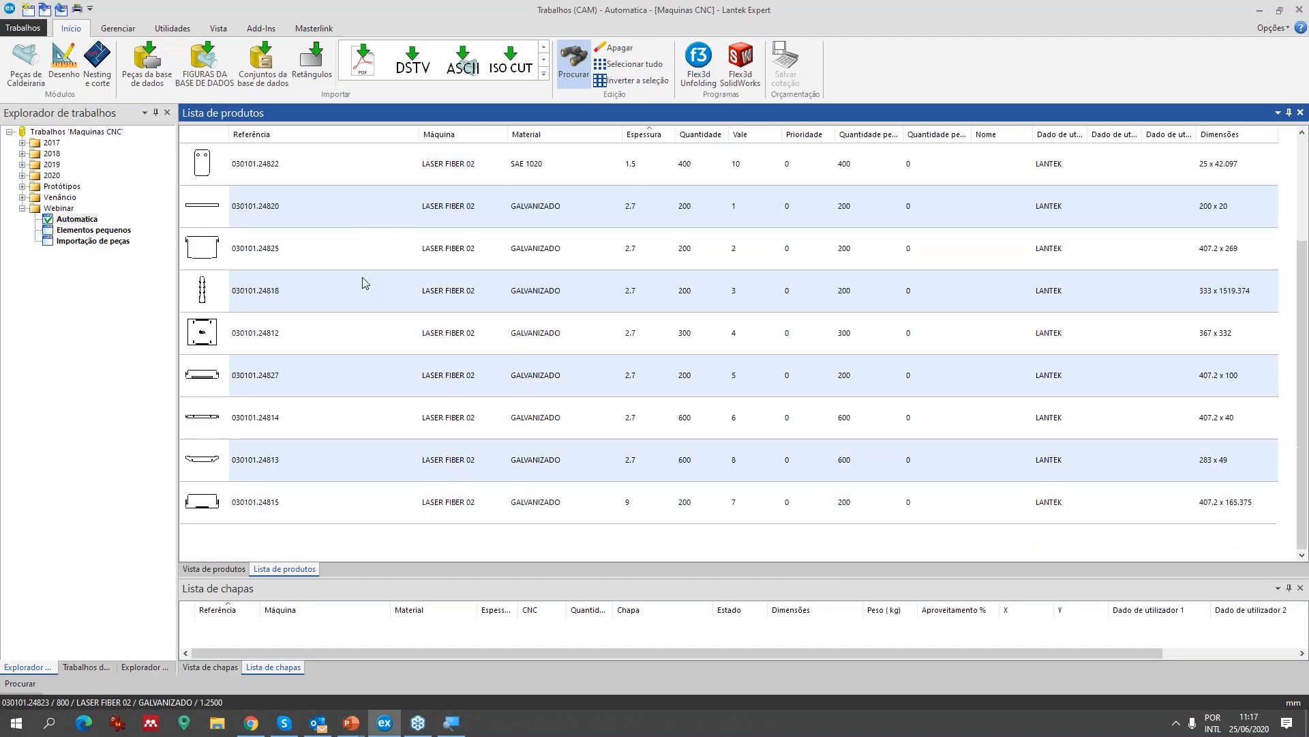
key("ctrl+a")
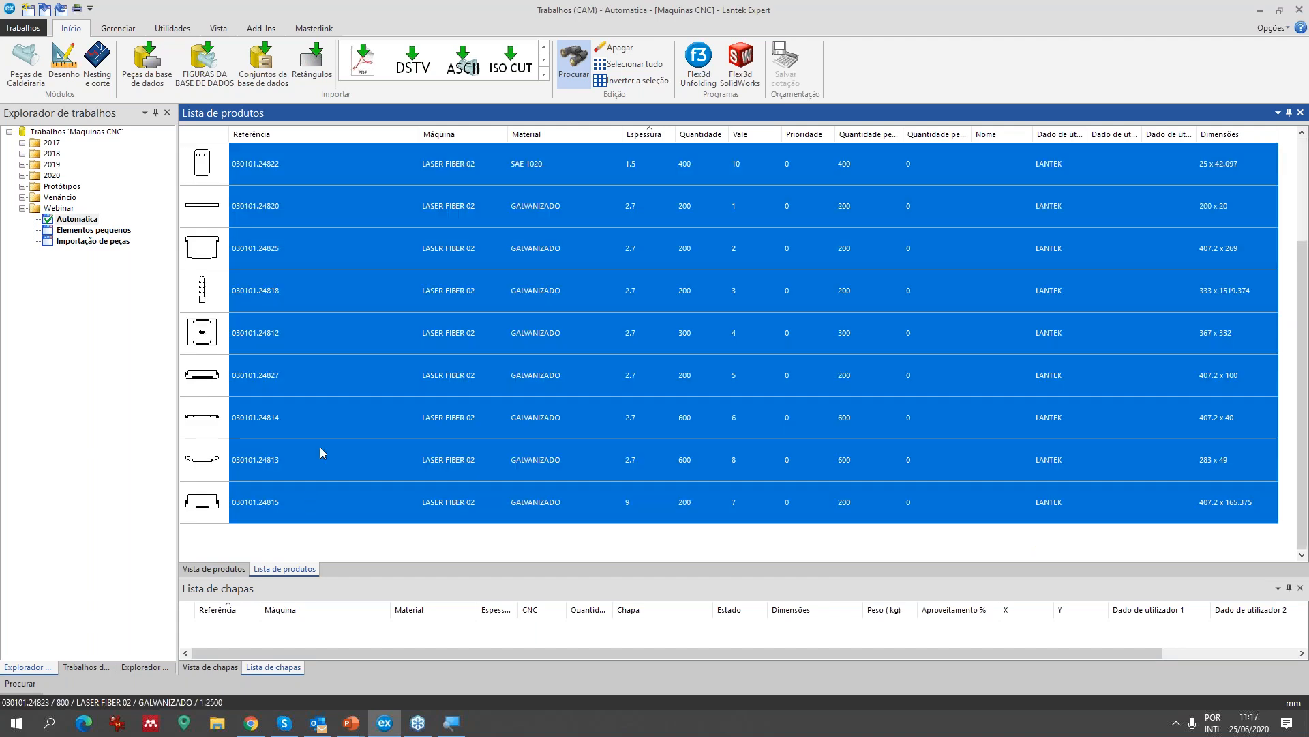
right_click(380, 264)
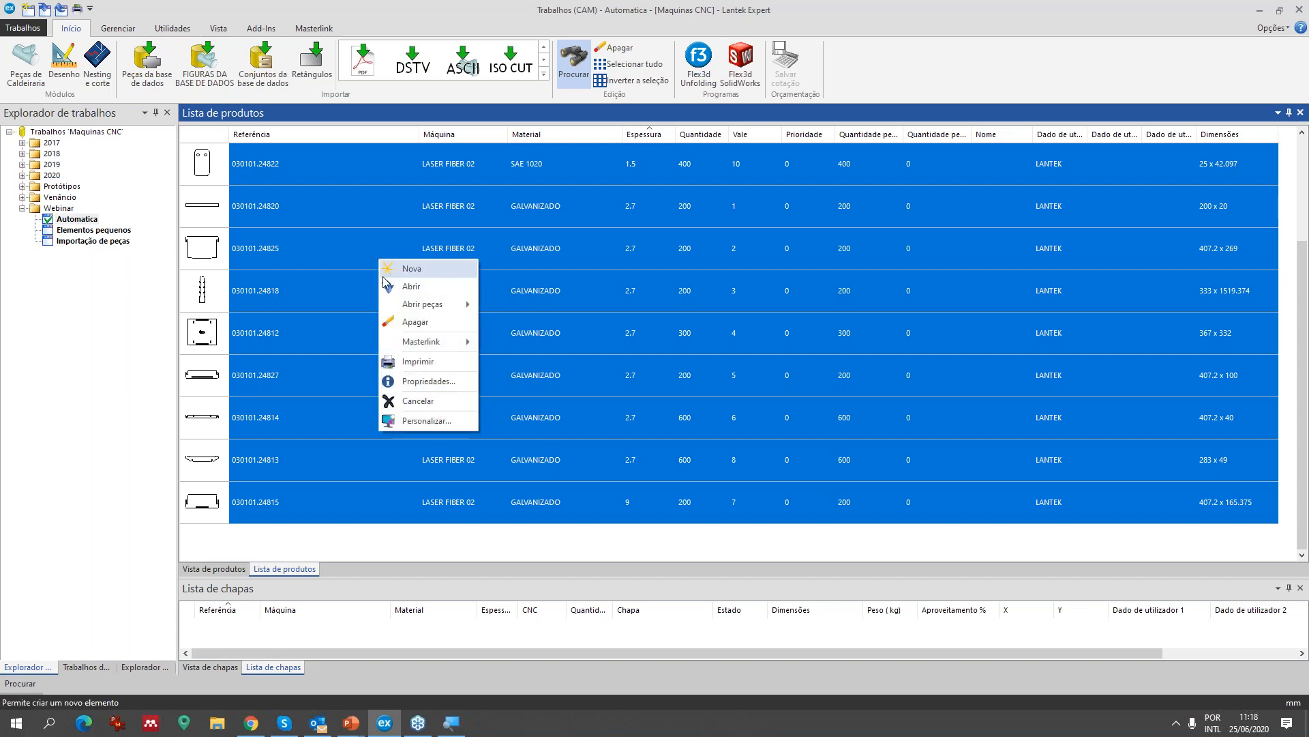
mouse_move(421, 344)
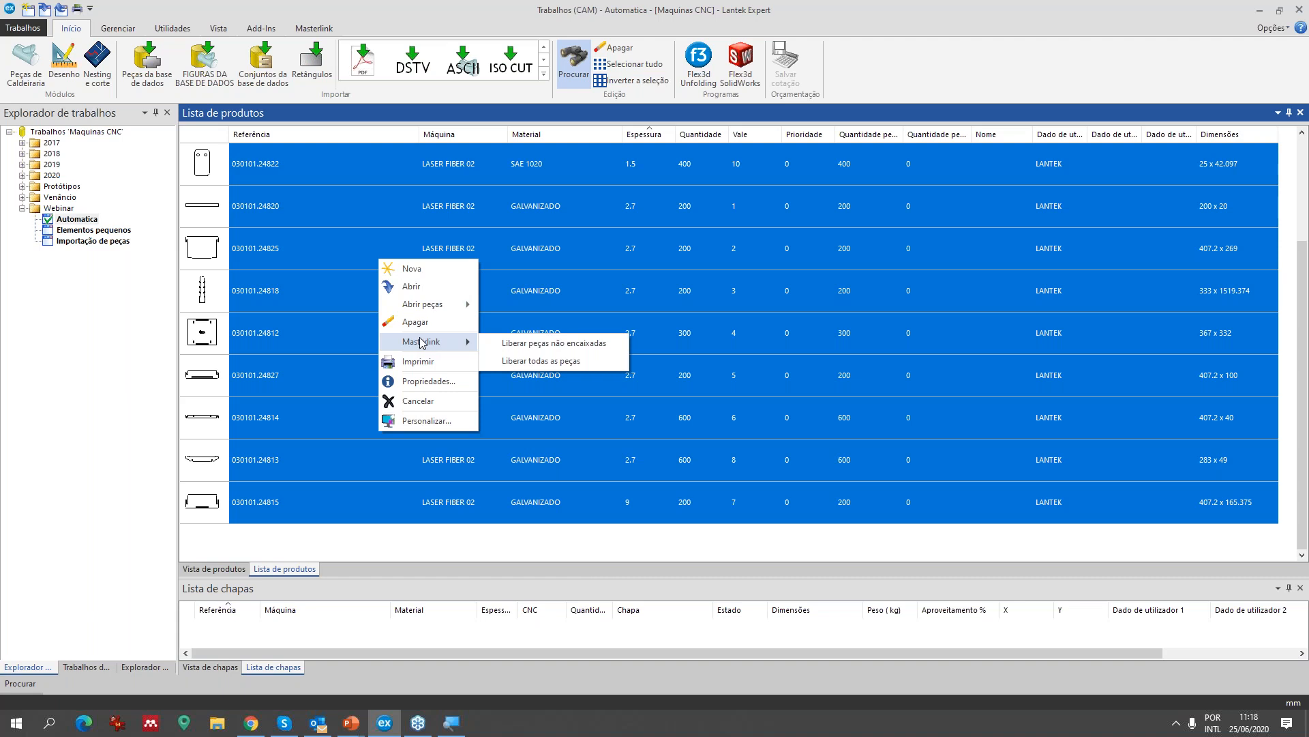
mouse_move(430, 305)
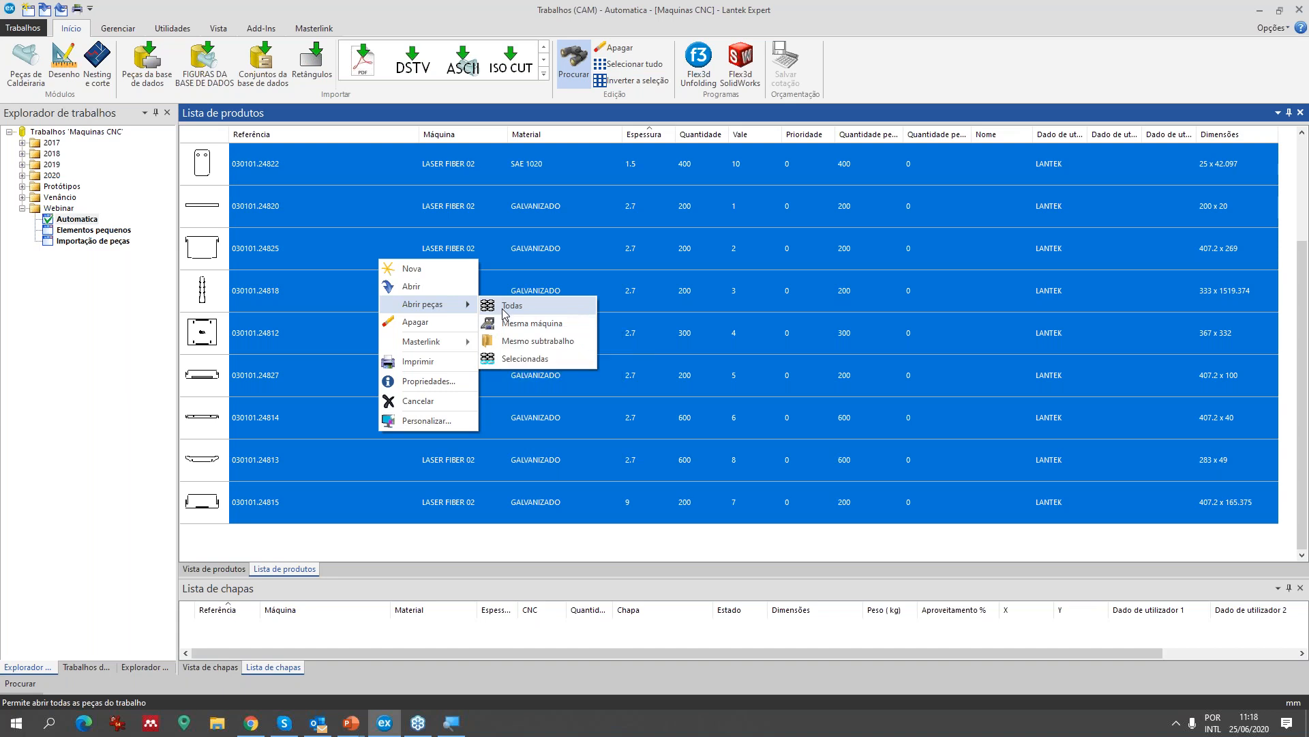
left_click(519, 358)
left_click(613, 385)
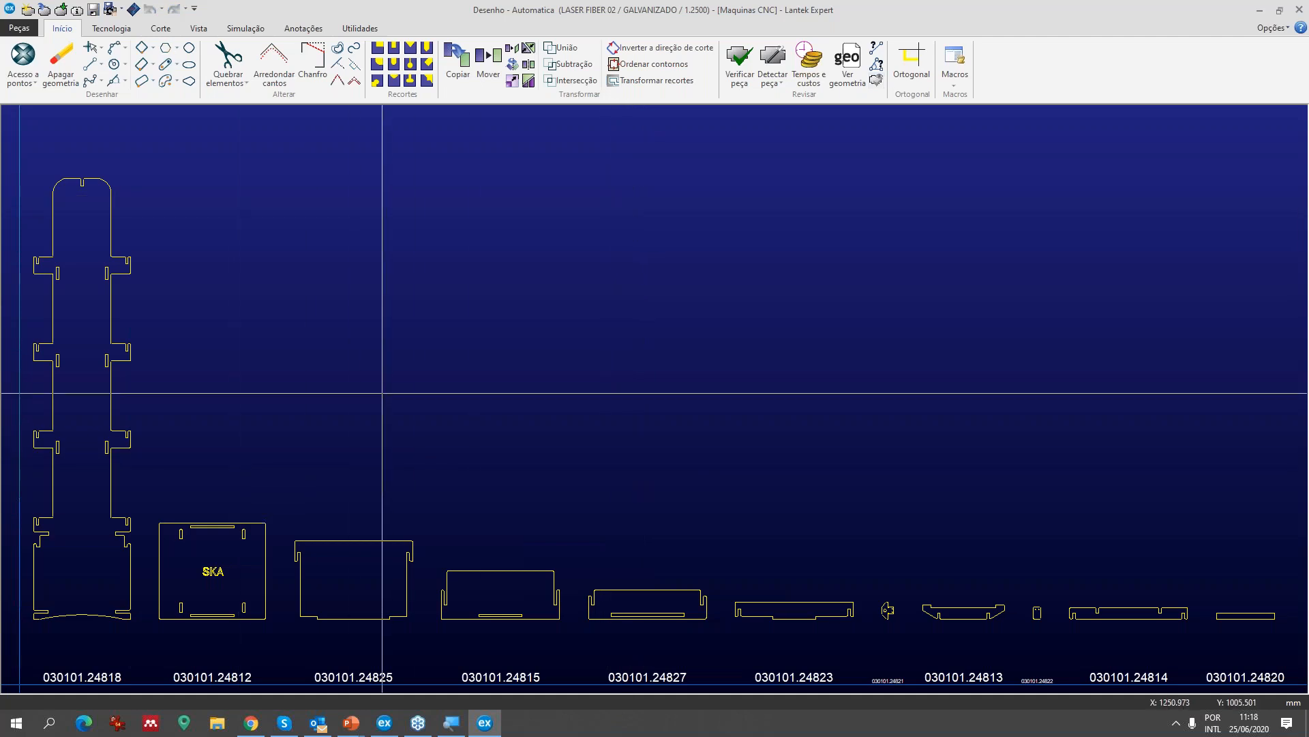
- Run the Verificar peça check on the geometry of all the opened parts with the proposed parameters
mouse_move(407, 390)
middle_mouse_down()
mouse_move(424, 374)
mouse_move(469, 376)
mouse_move(468, 360)
middle_mouse_up()
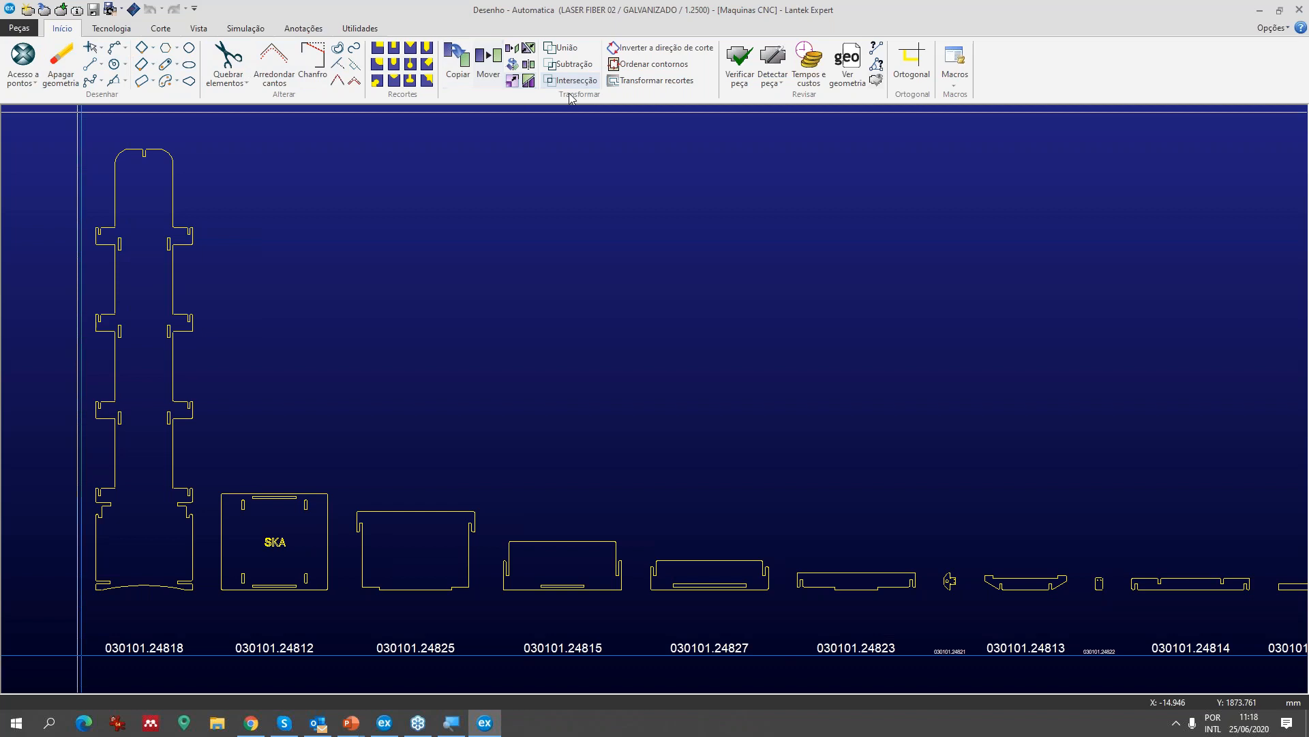
left_click(747, 80)
left_click(740, 76)
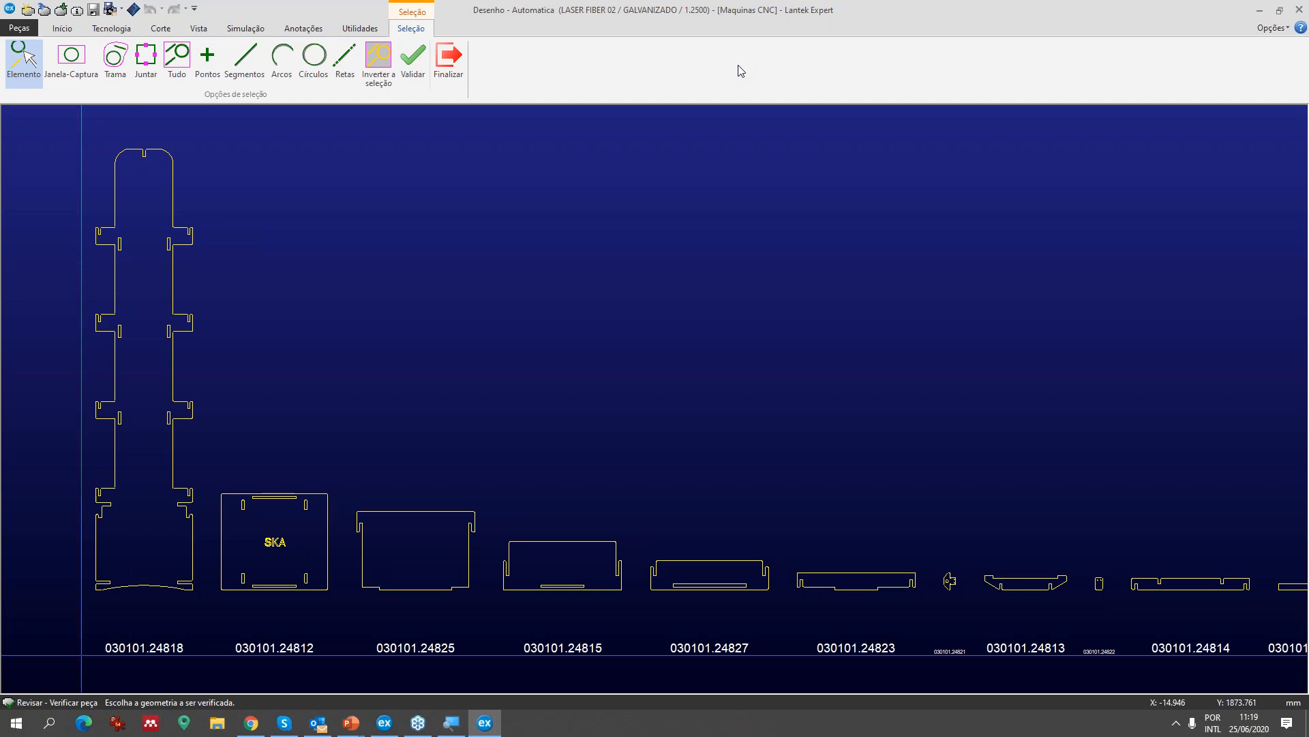
left_click(179, 76)
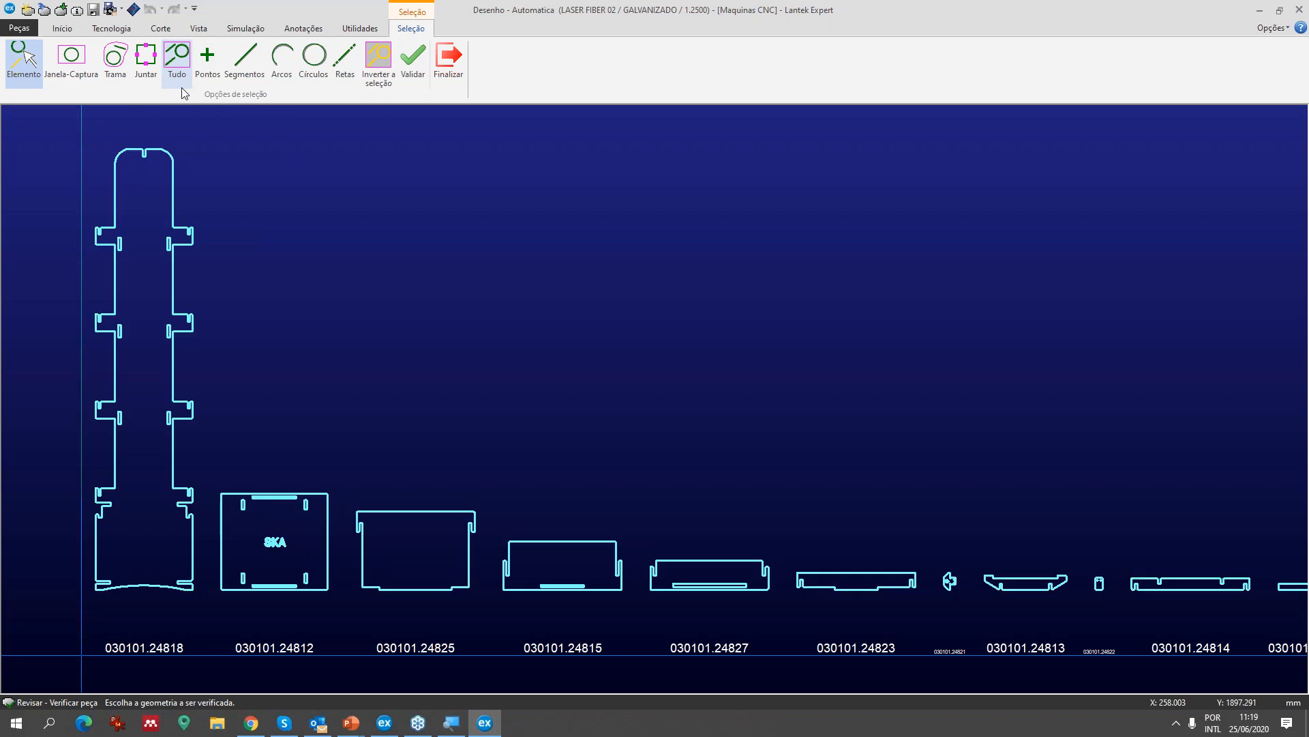
right_click(442, 149)
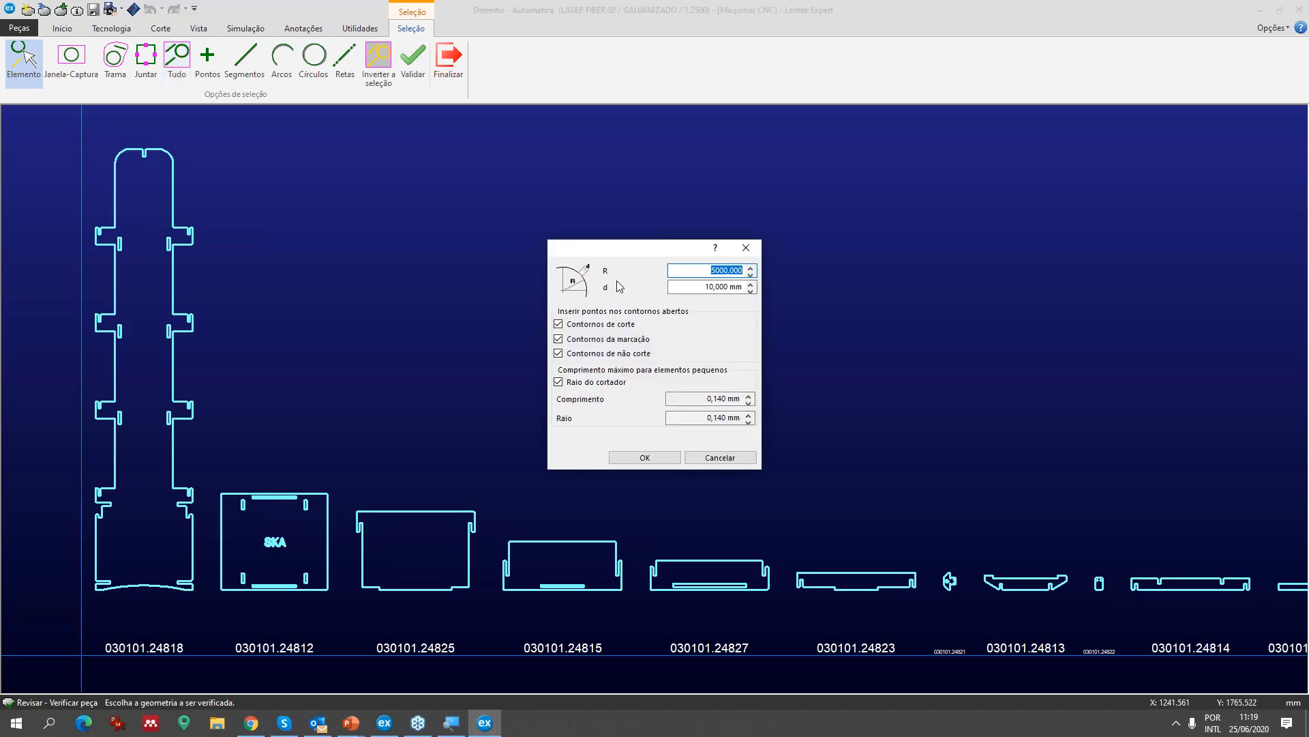
left_click(641, 457)
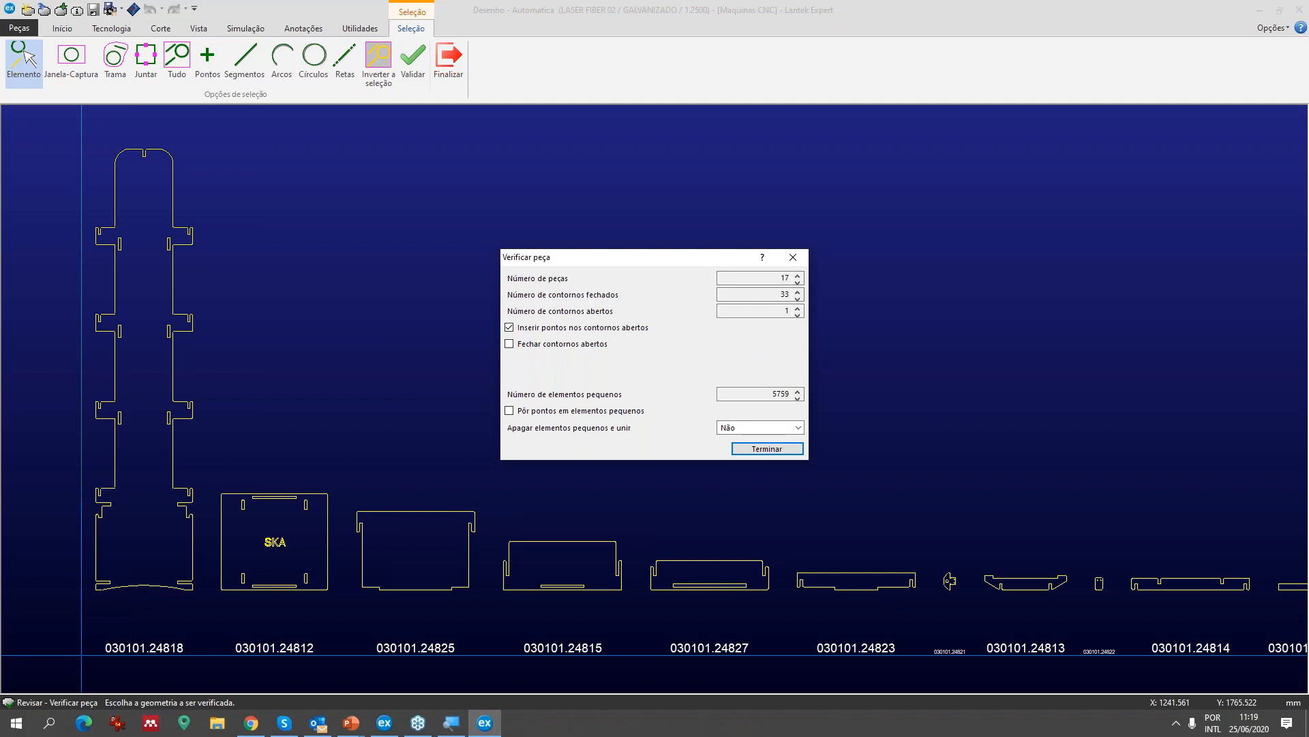
- Review the counts of parts, open contours and small elements, and finish the check with points inserted on open contours
double_click(776, 278)
key("Tab")
double_click(791, 311)
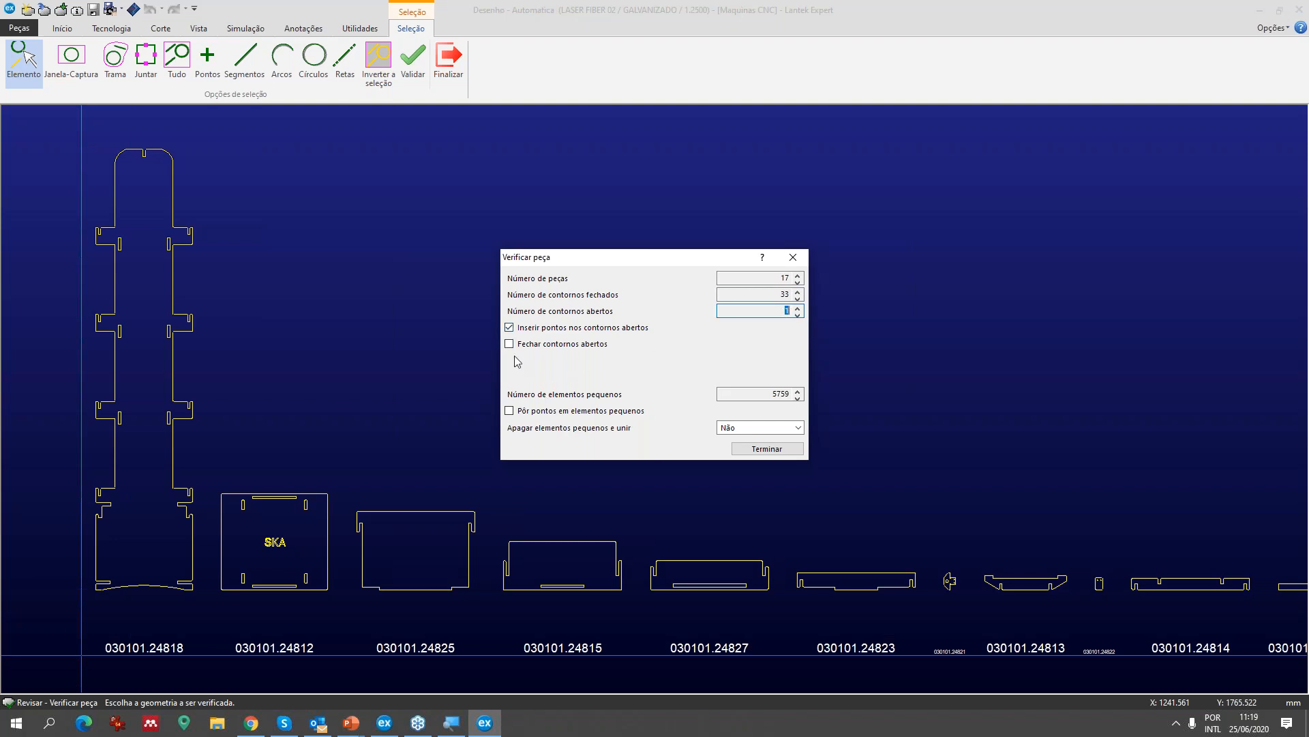
left_click(510, 329)
left_click_drag(761, 394, 788, 398)
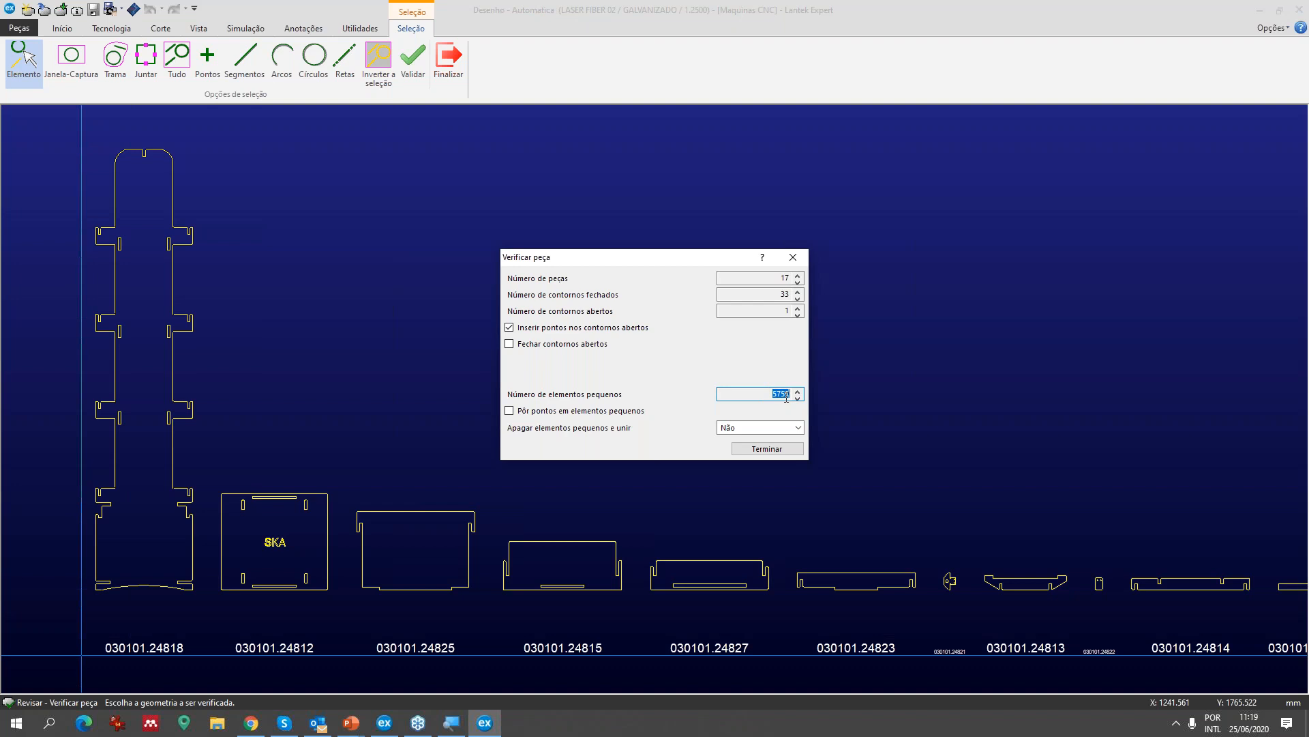
left_click(771, 399)
left_click_drag(783, 403, 803, 402)
left_click(762, 450)
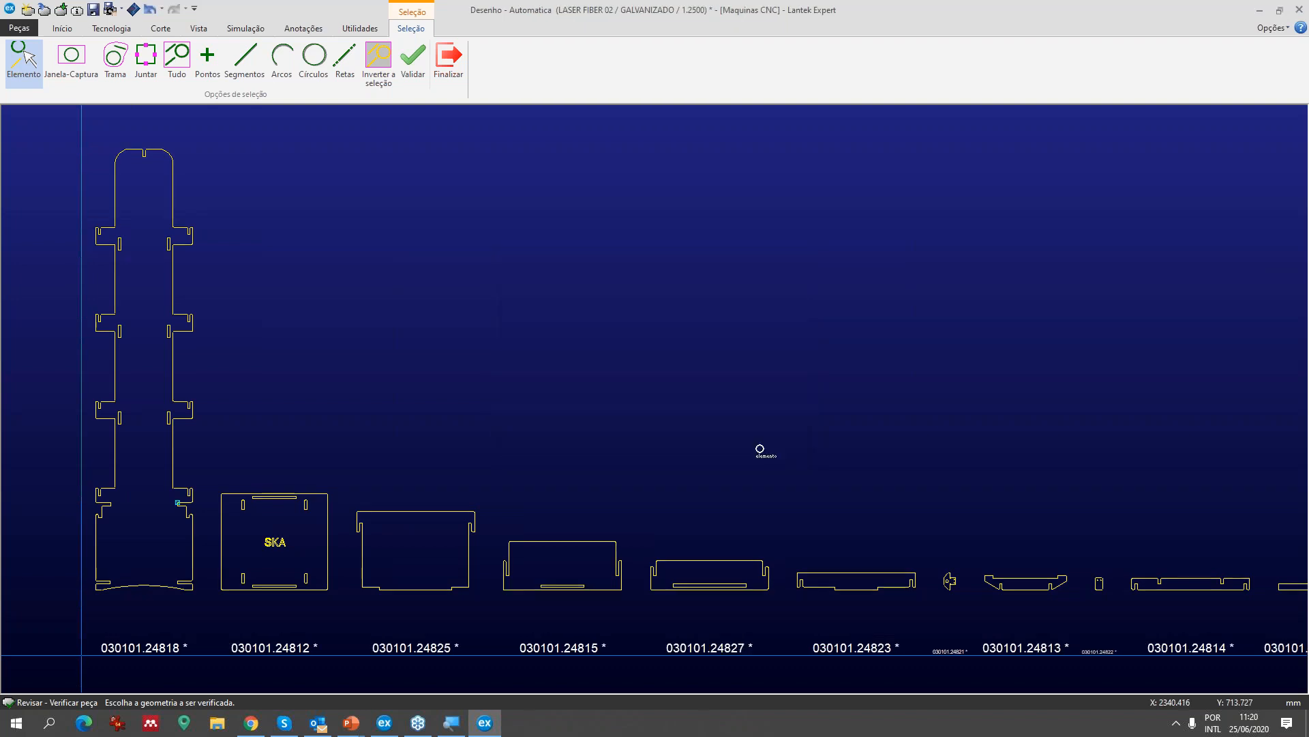
- Examine the marked point on the open contour of part 030101.24818 at close range
scroll(649, 392, "up", 1)
middle_click_drag(694, 418, 797, 451)
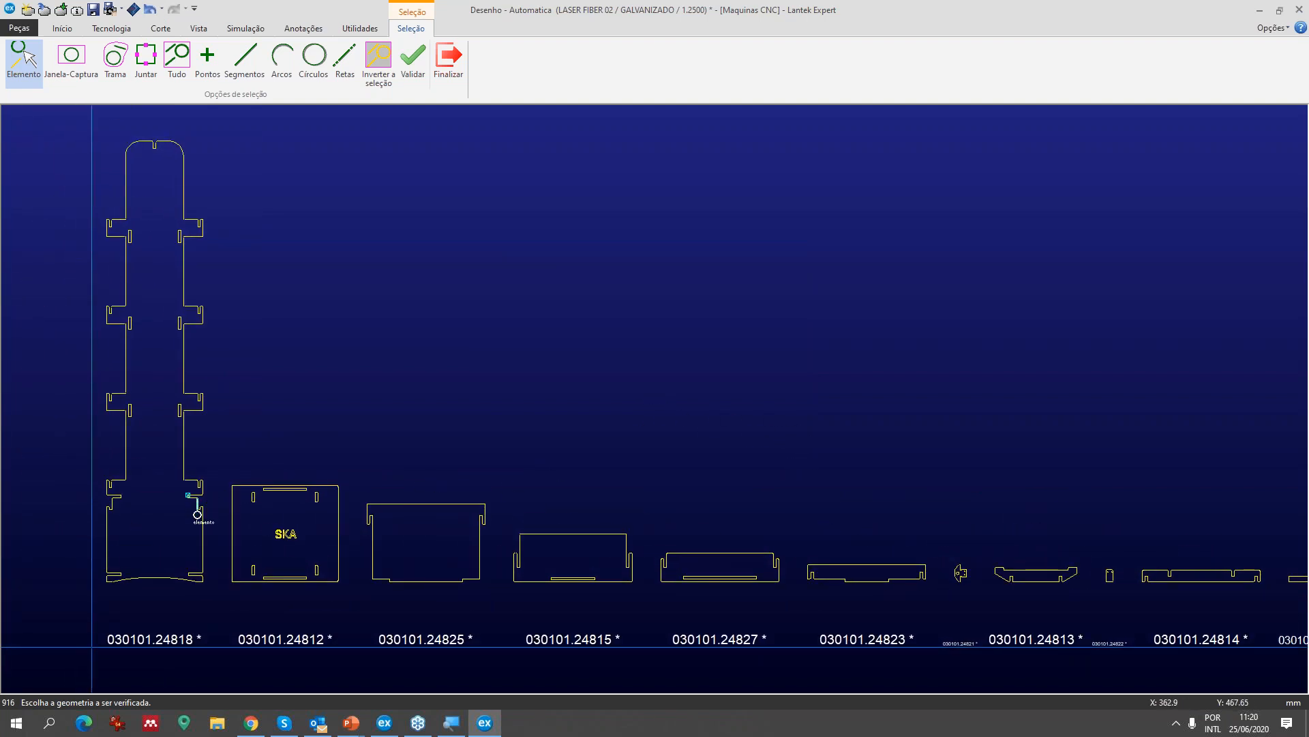
key("F2")
left_click(168, 483)
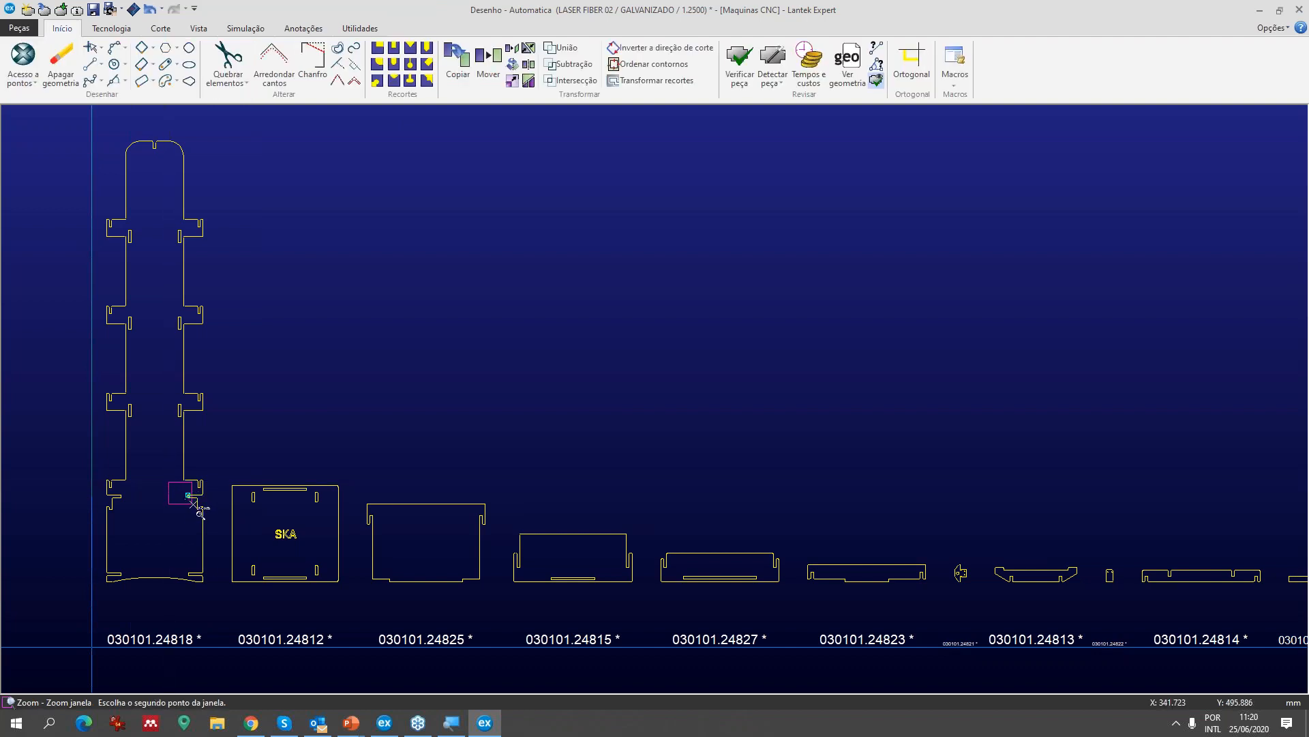
left_click(199, 507)
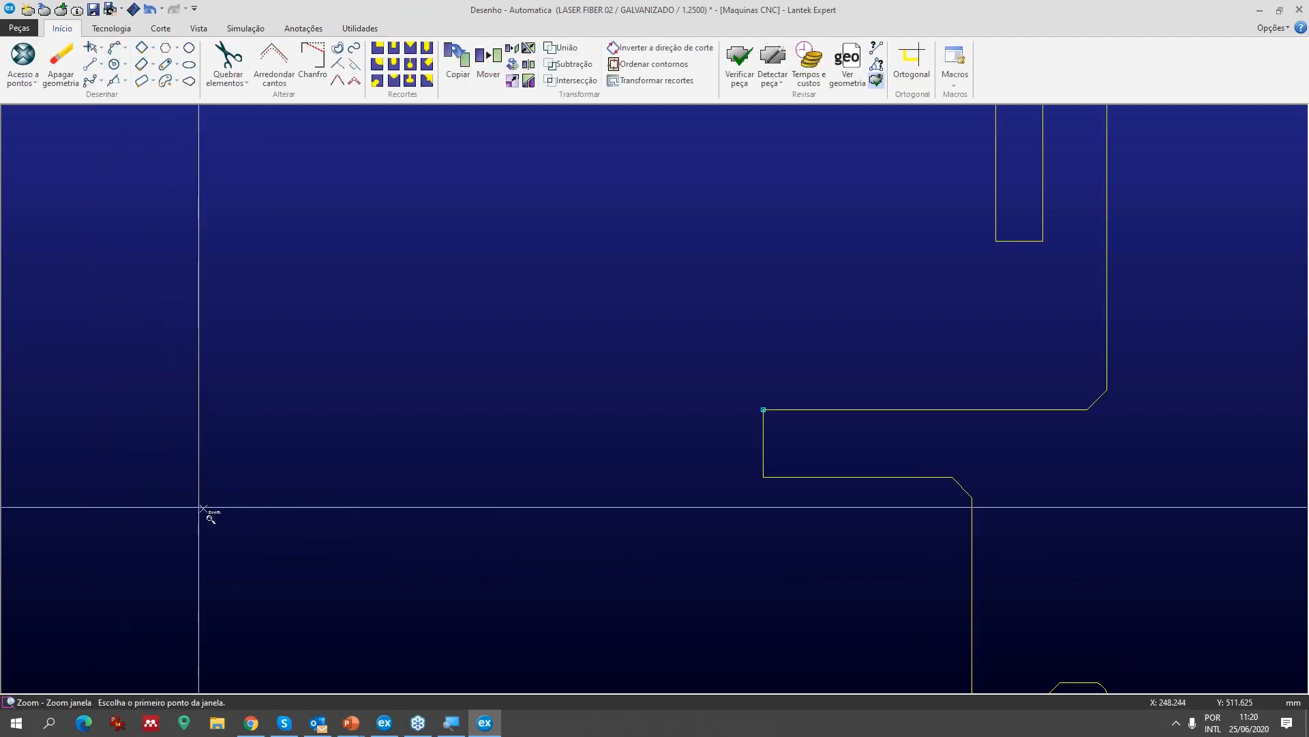
left_click(703, 361)
left_click(784, 447)
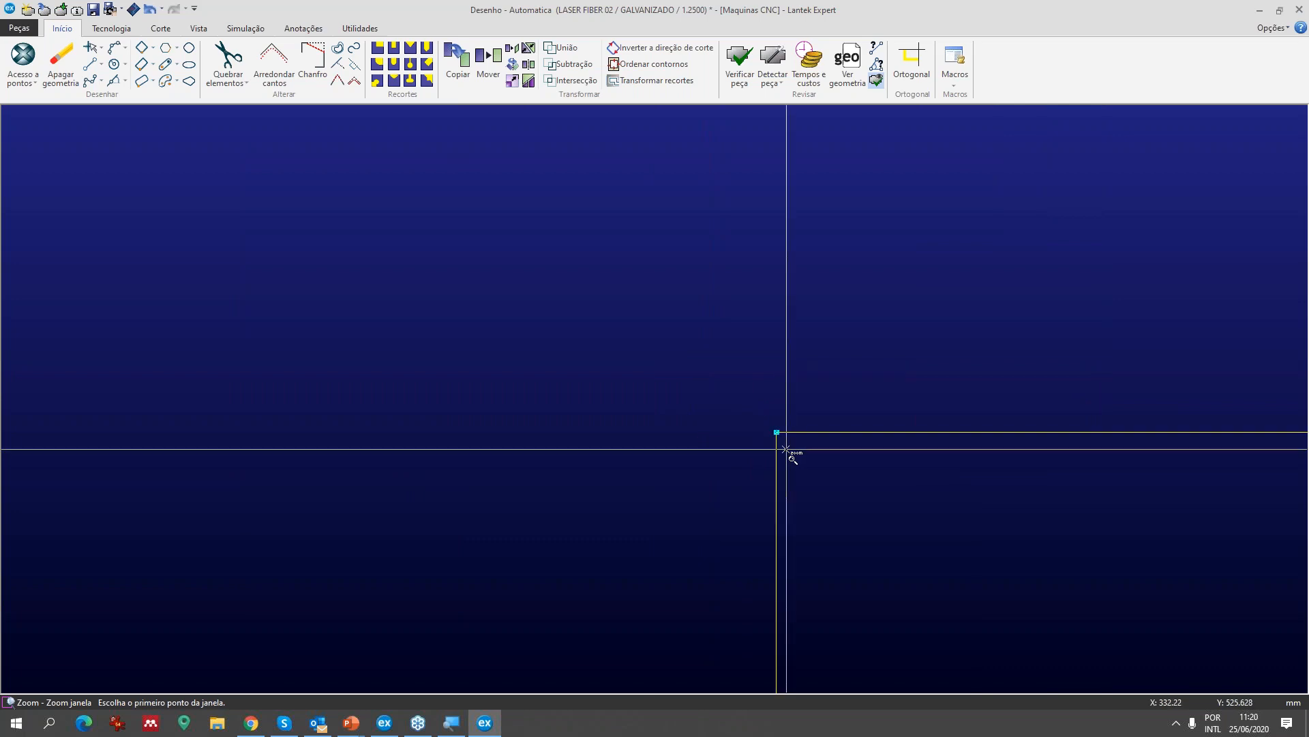
left_click(740, 397)
left_click(805, 471)
left_click(677, 363)
left_click(754, 444)
scroll(581, 264, "down", 5)
scroll(654, 397, "up", 5)
key("Escape")
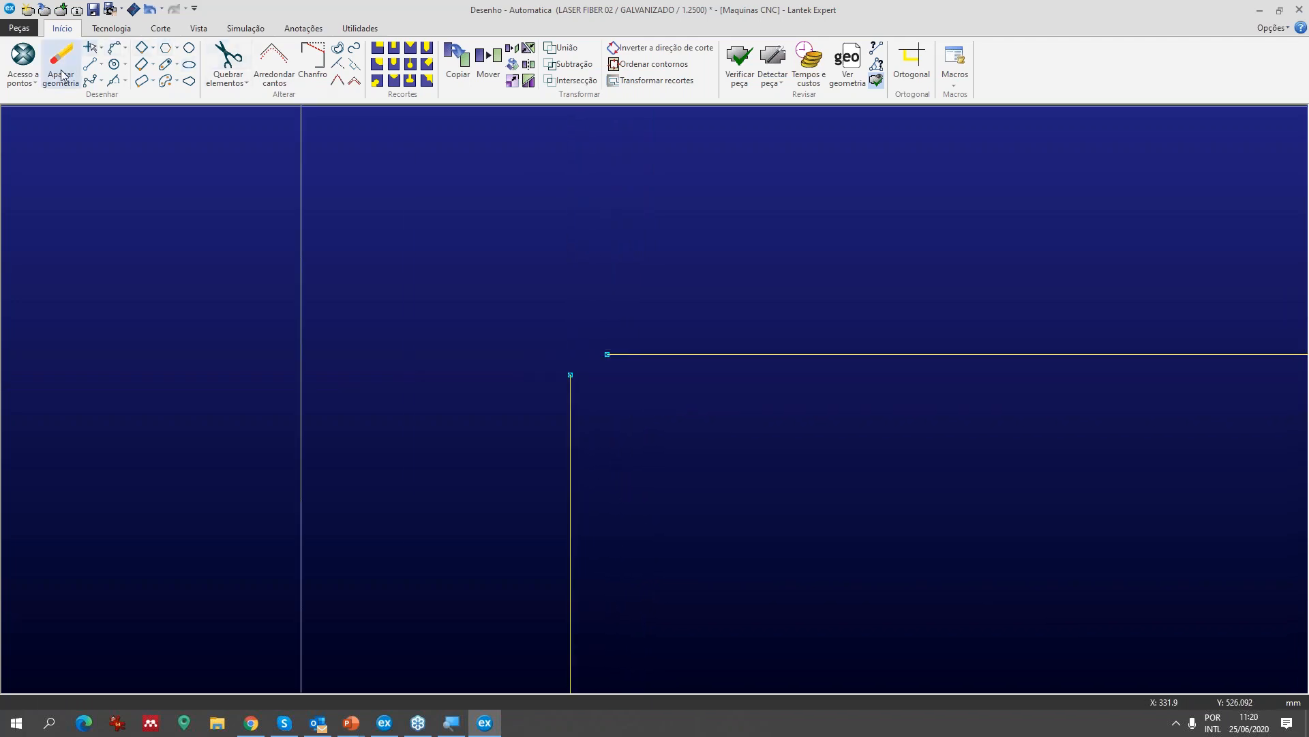
- Try to bridge the open corner of the contour with a two-point segment between the two line endpoints
left_click(93, 66)
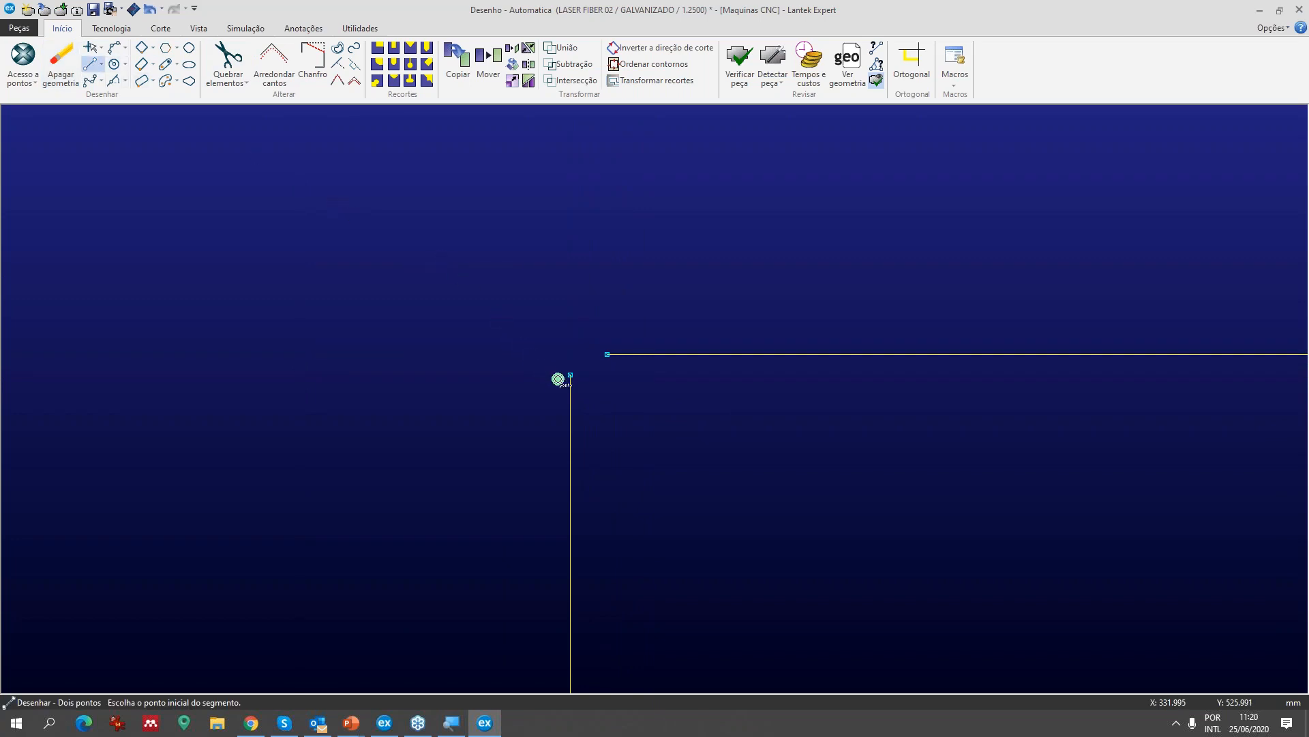
left_click(571, 375)
left_click(607, 354)
scroll(728, 437, "up", 2)
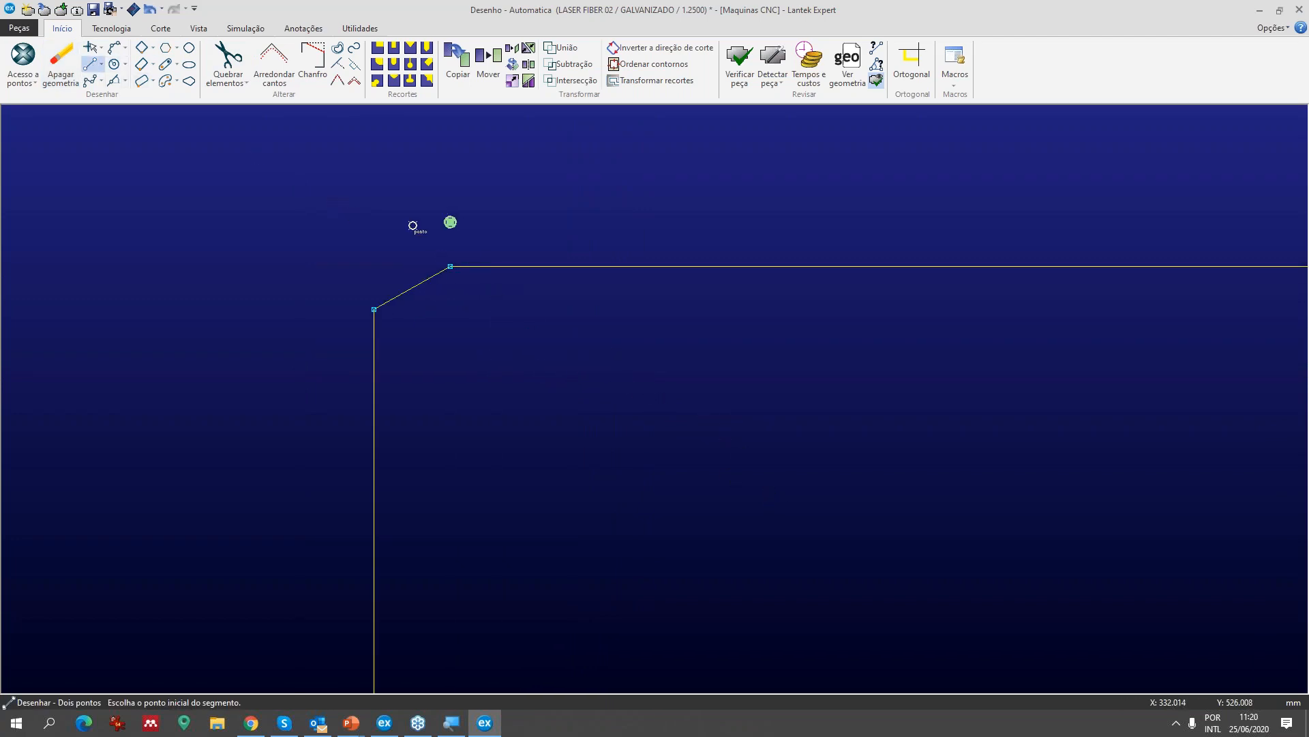
key("ctrl+z")
- Close the contour's open corner by extending the vertical and horizontal lines to meet with Unir elementos
left_click(336, 63)
left_click(491, 266)
left_click(372, 334)
left_click(375, 328)
key("Escape")
key("Escape")
left_click(336, 80)
left_click(374, 314)
left_click(379, 260)
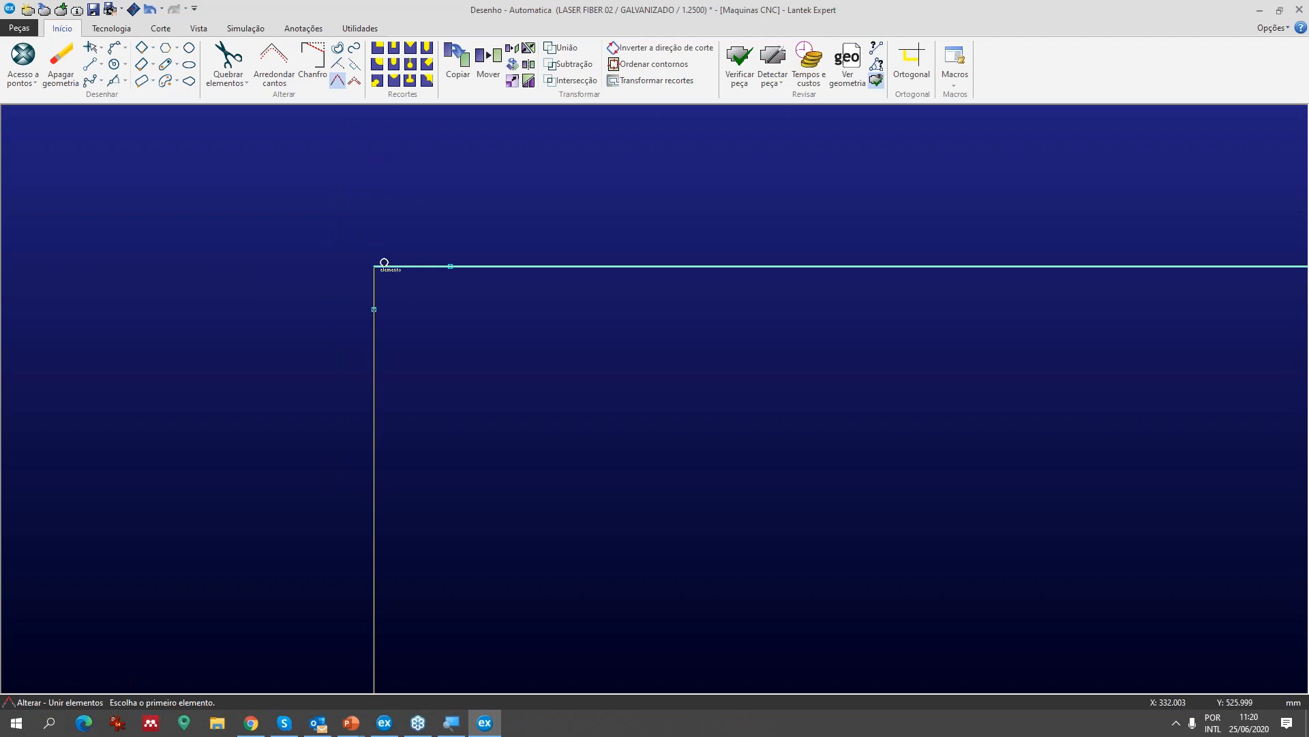
- Examine the joined corner and the neighbouring lower corner of the contour at close range
scroll(376, 286, "down", 3)
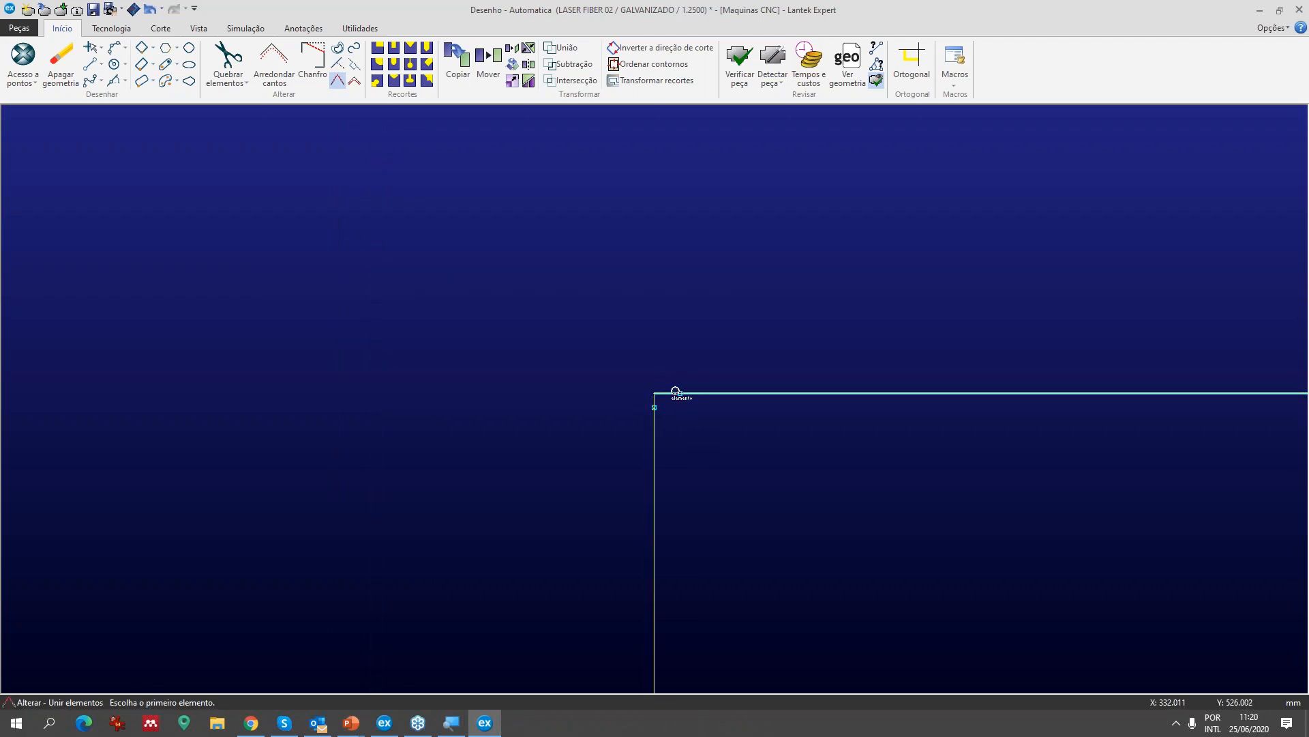
scroll(667, 408, "down", 7)
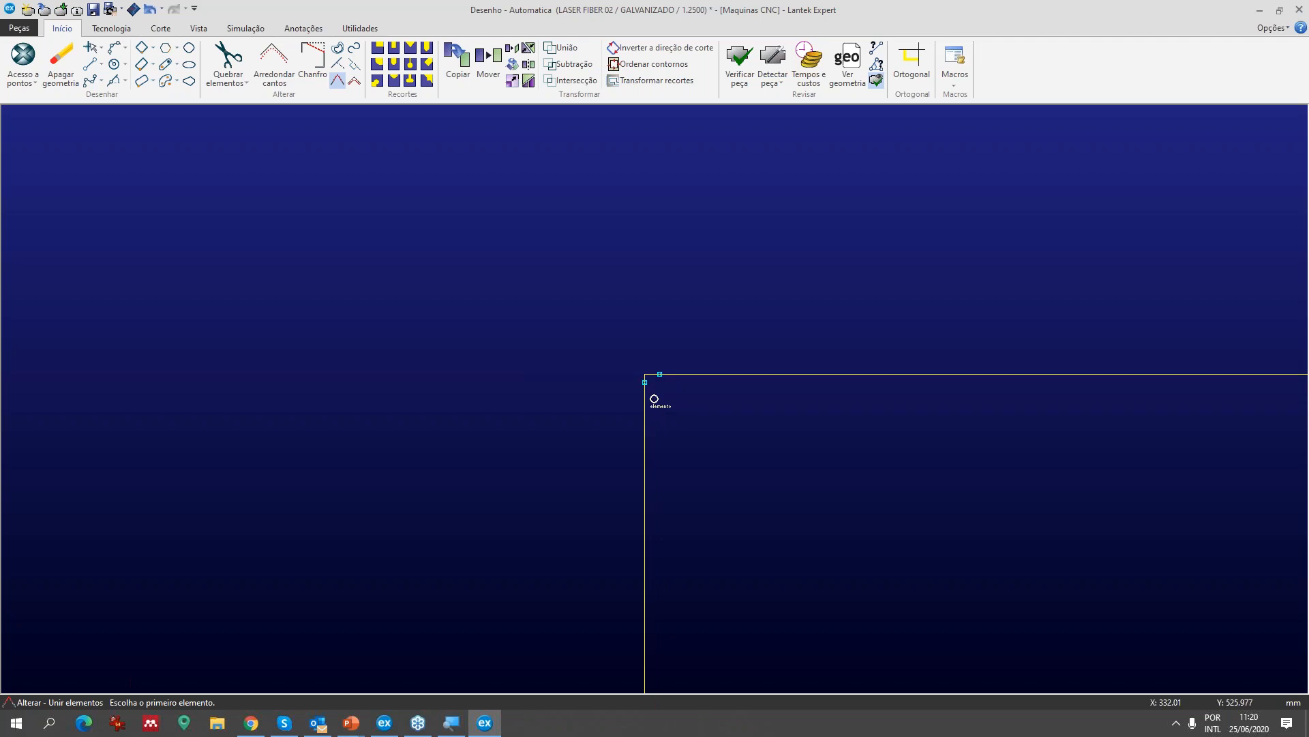
middle_click_drag(655, 399, 649, 170)
scroll(657, 450, "down", 7)
scroll(654, 608, "up", 2)
scroll(654, 398, "up", 10)
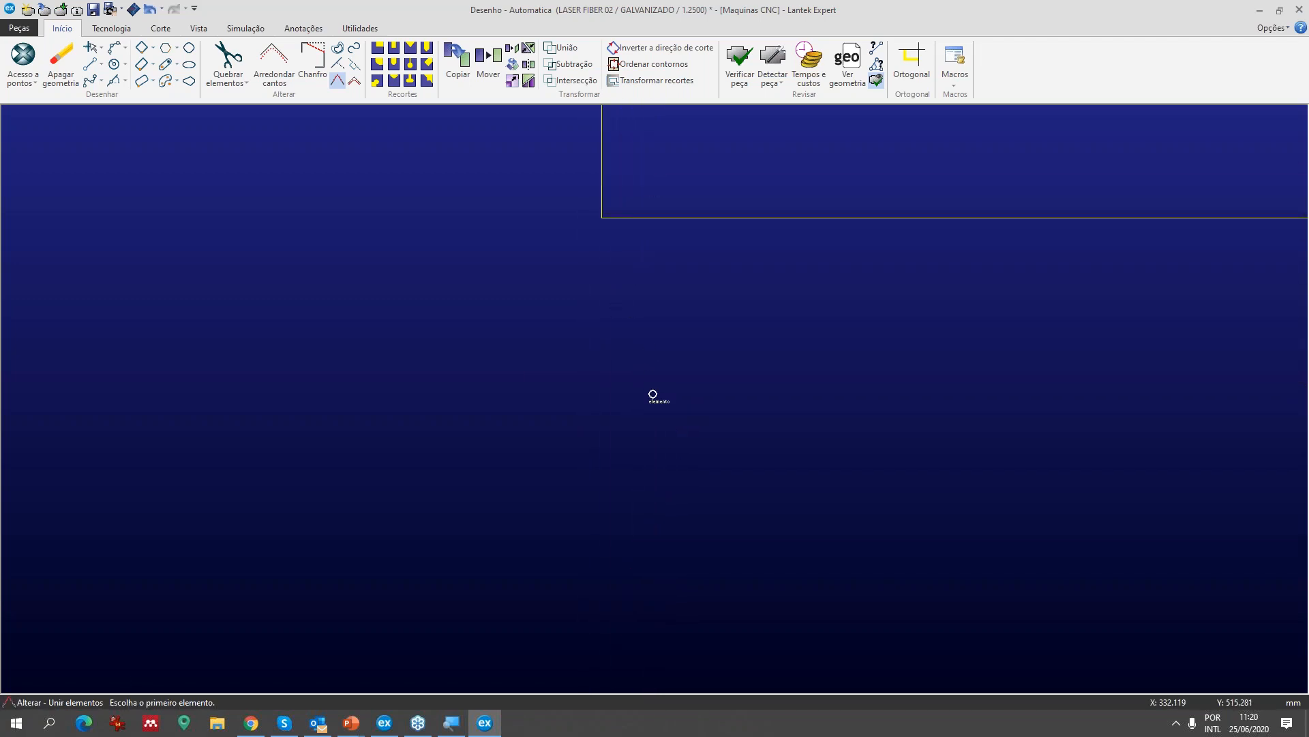
scroll(650, 394, "up", 8)
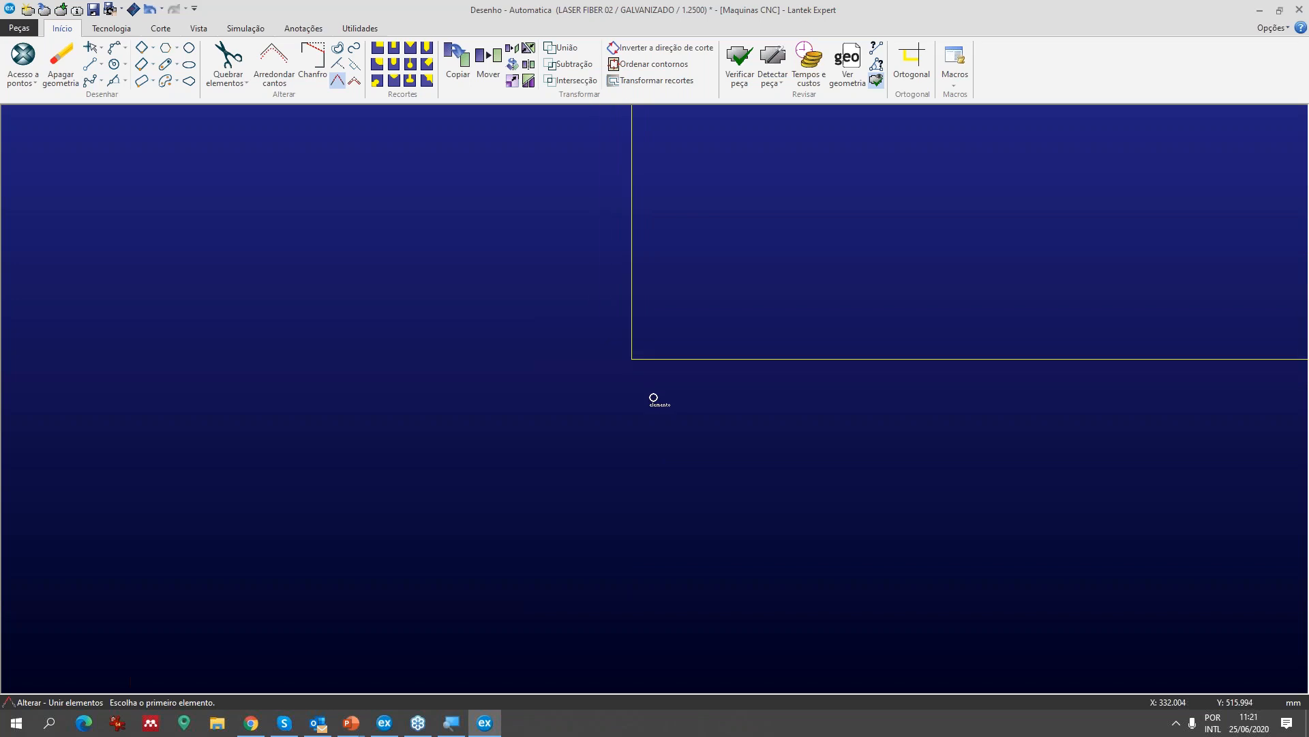
scroll(645, 411, "down", 3)
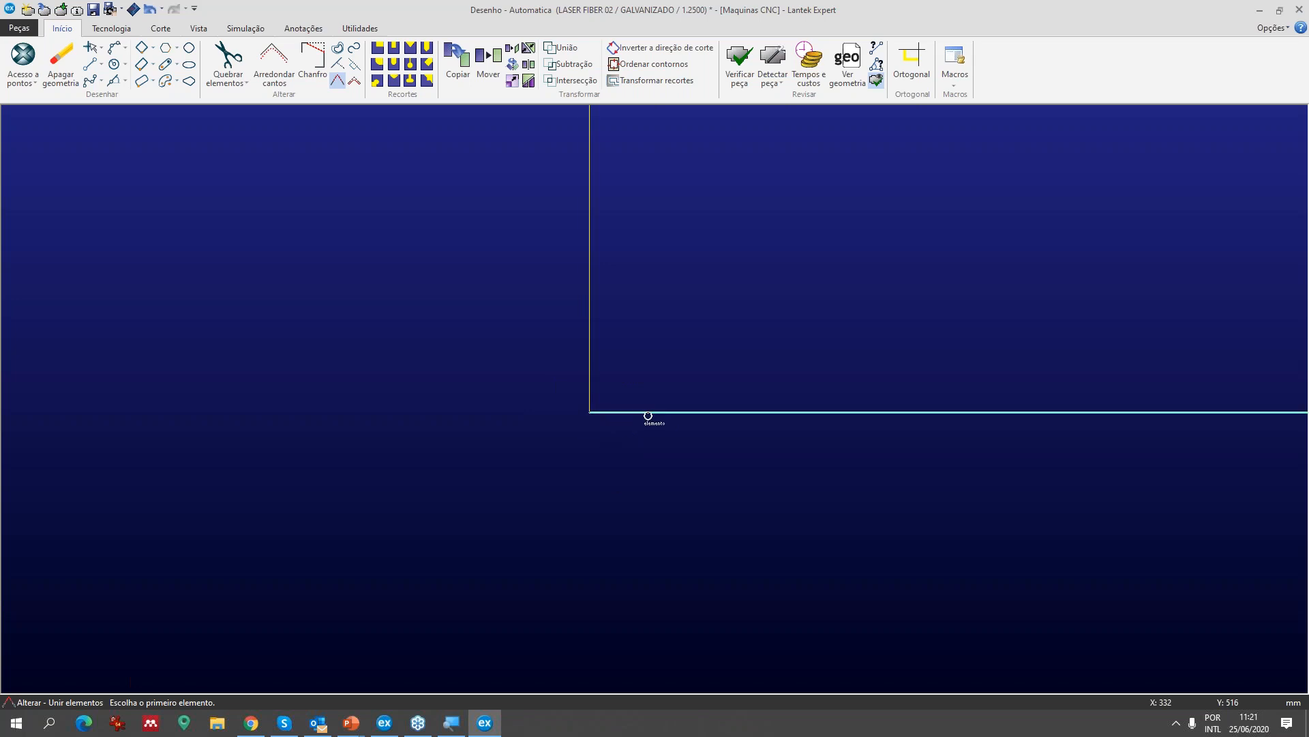
scroll(654, 399, "down", 8)
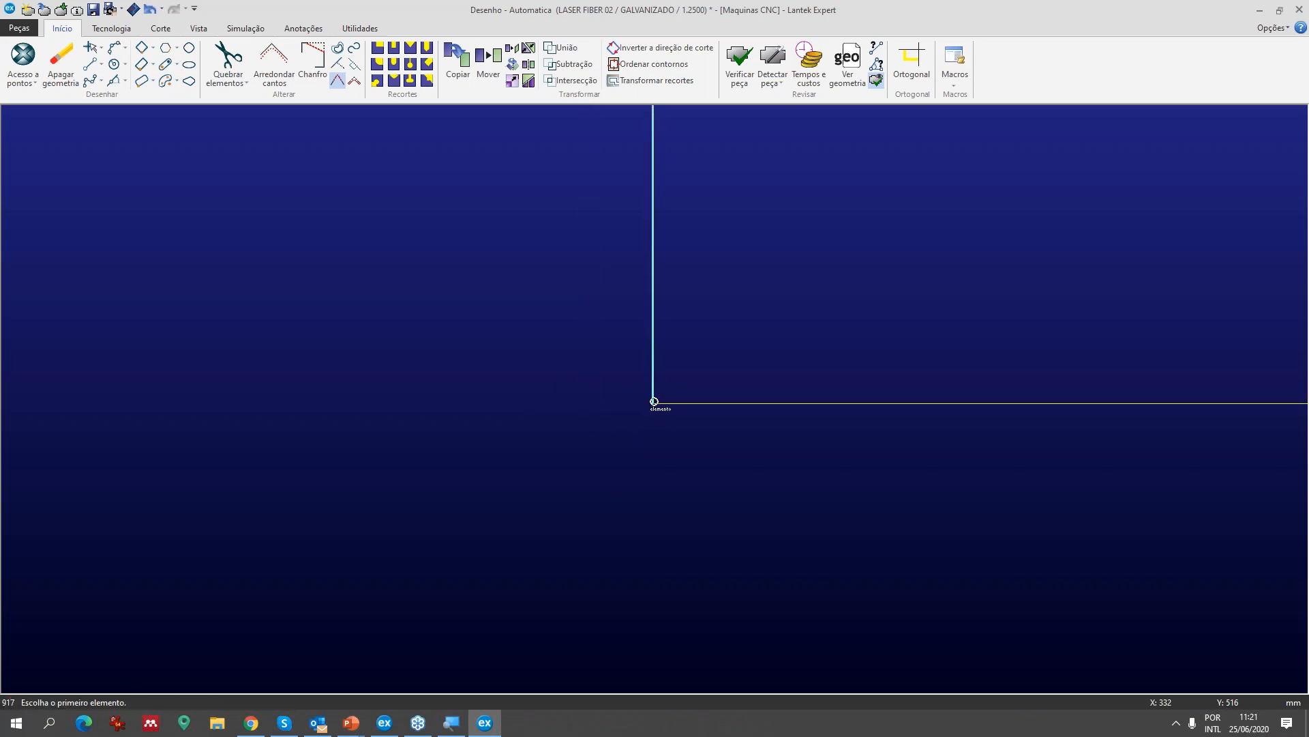
scroll(654, 399, "up", 5)
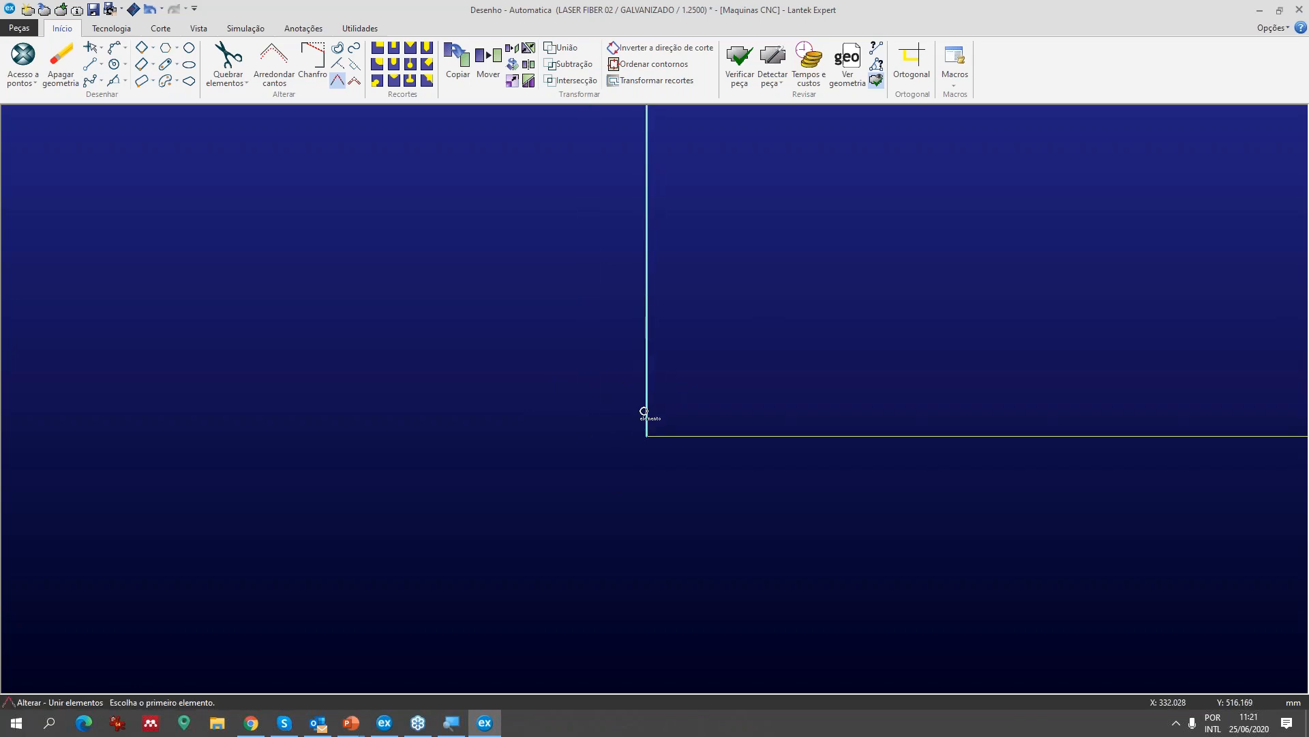
scroll(654, 399, "down", 2)
scroll(654, 399, "down", 5)
middle_click_drag(659, 272, 606, 613)
scroll(604, 289, "up", 2)
scroll(654, 399, "up", 7)
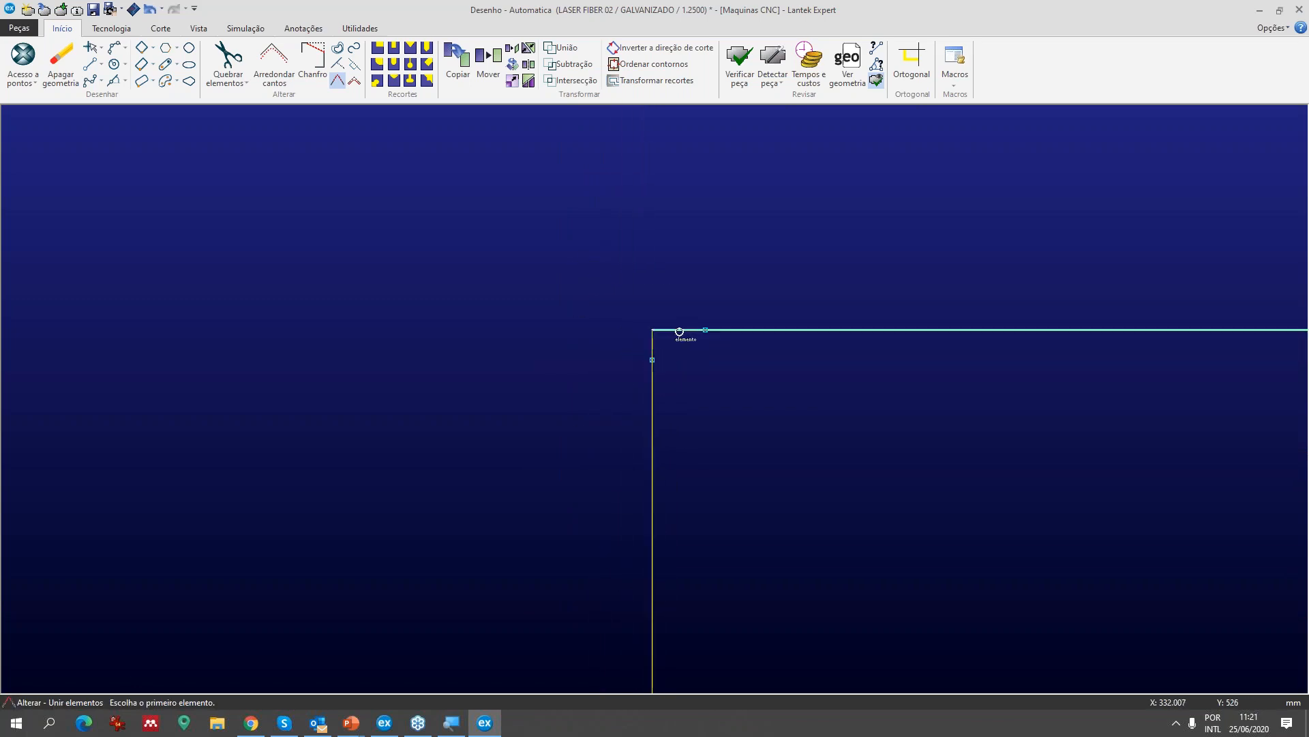
key("Escape")
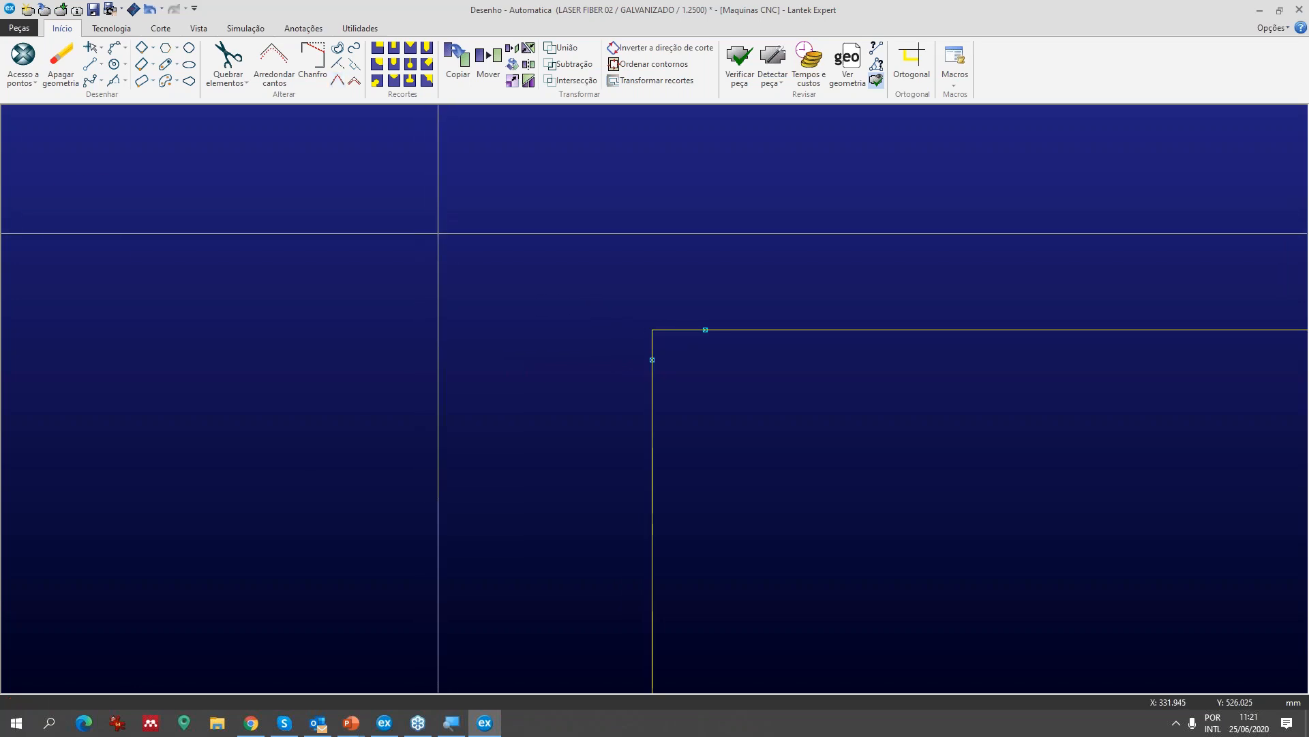
- Rerun the Verificar peça check on the geometry of all parts, accepting the proposed parameters
middle_click(438, 233)
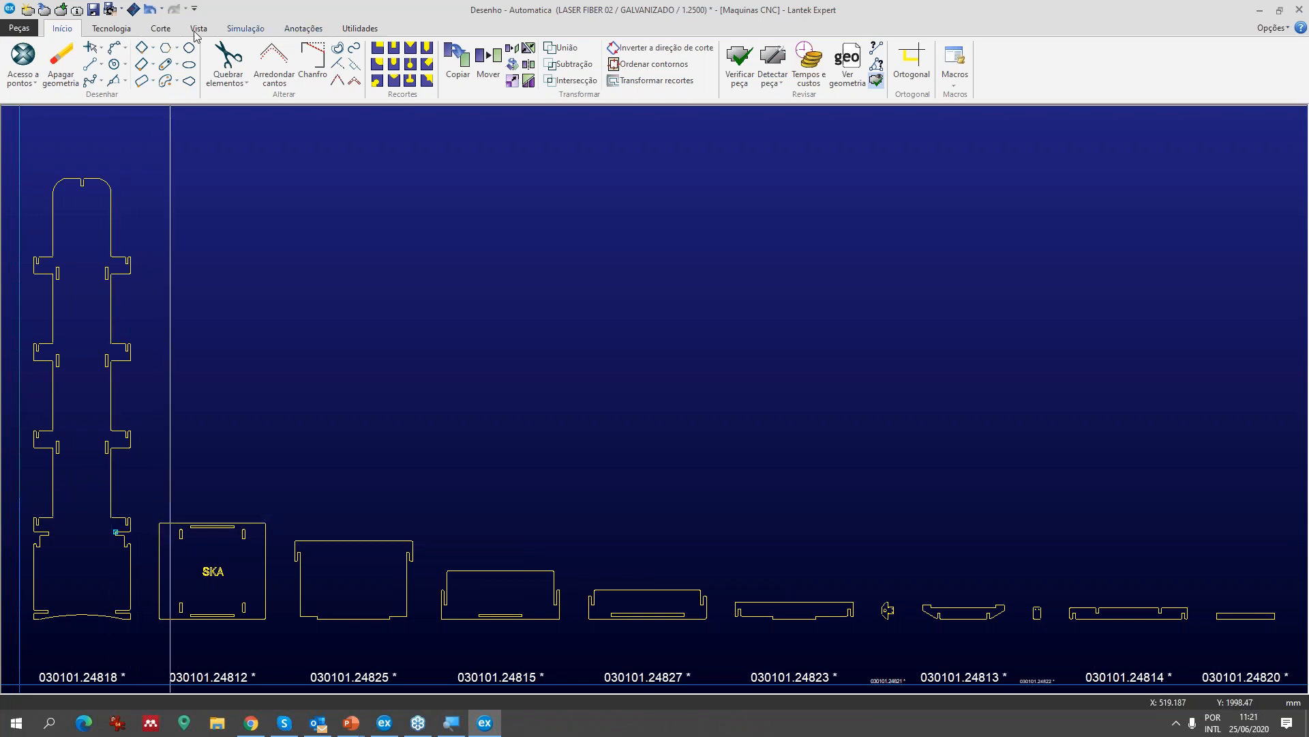
left_click(739, 65)
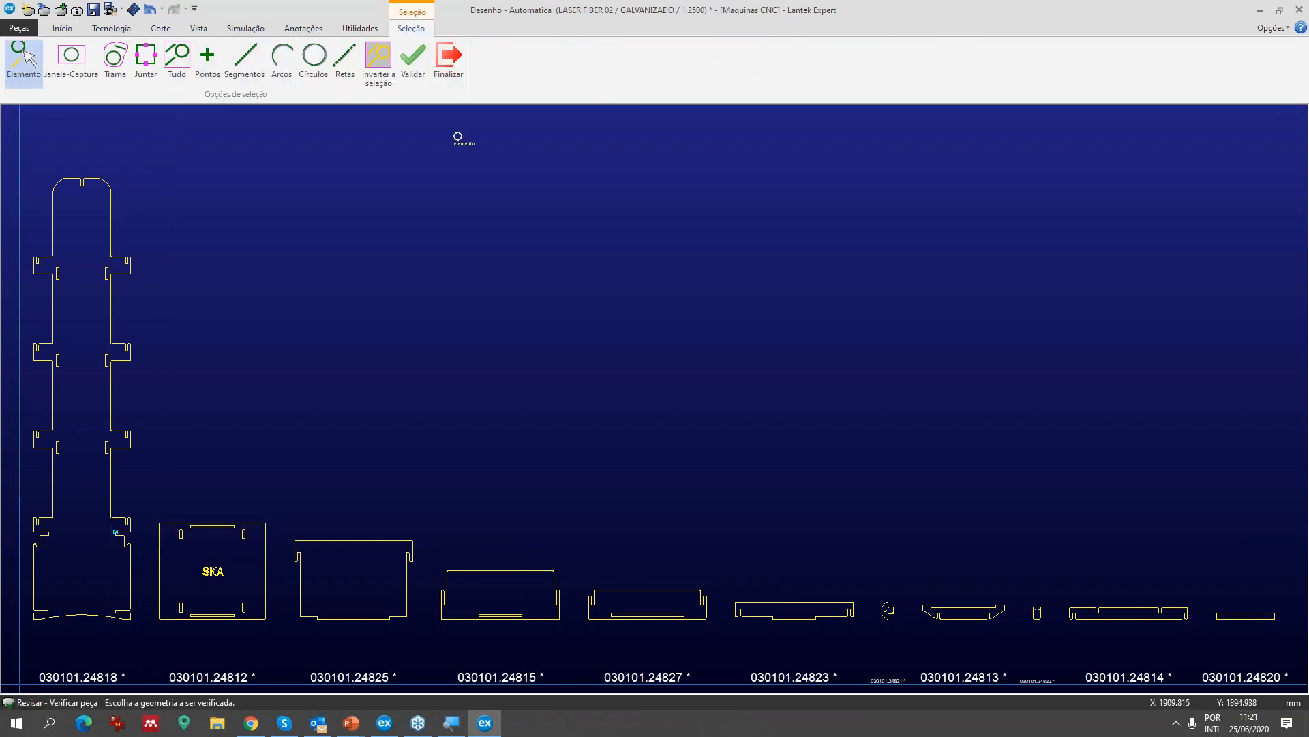
left_click(184, 78)
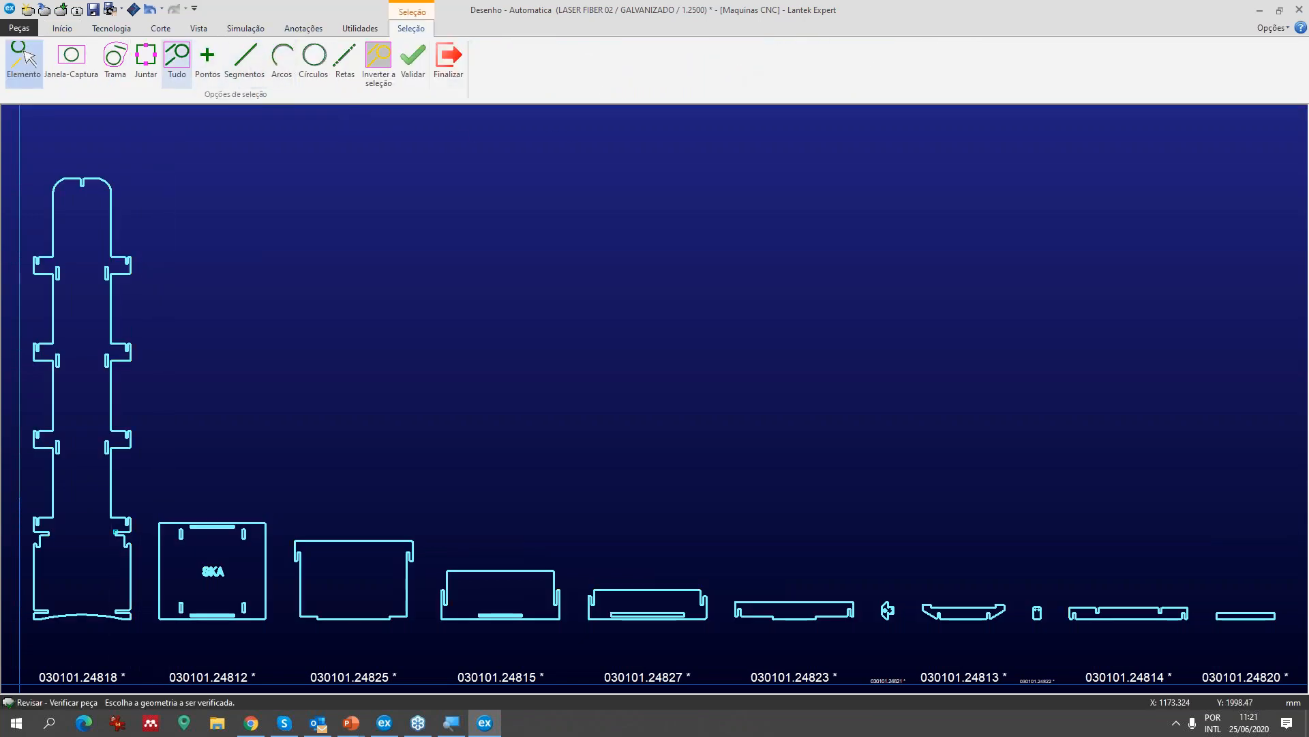
right_click(345, 237)
left_click(655, 460)
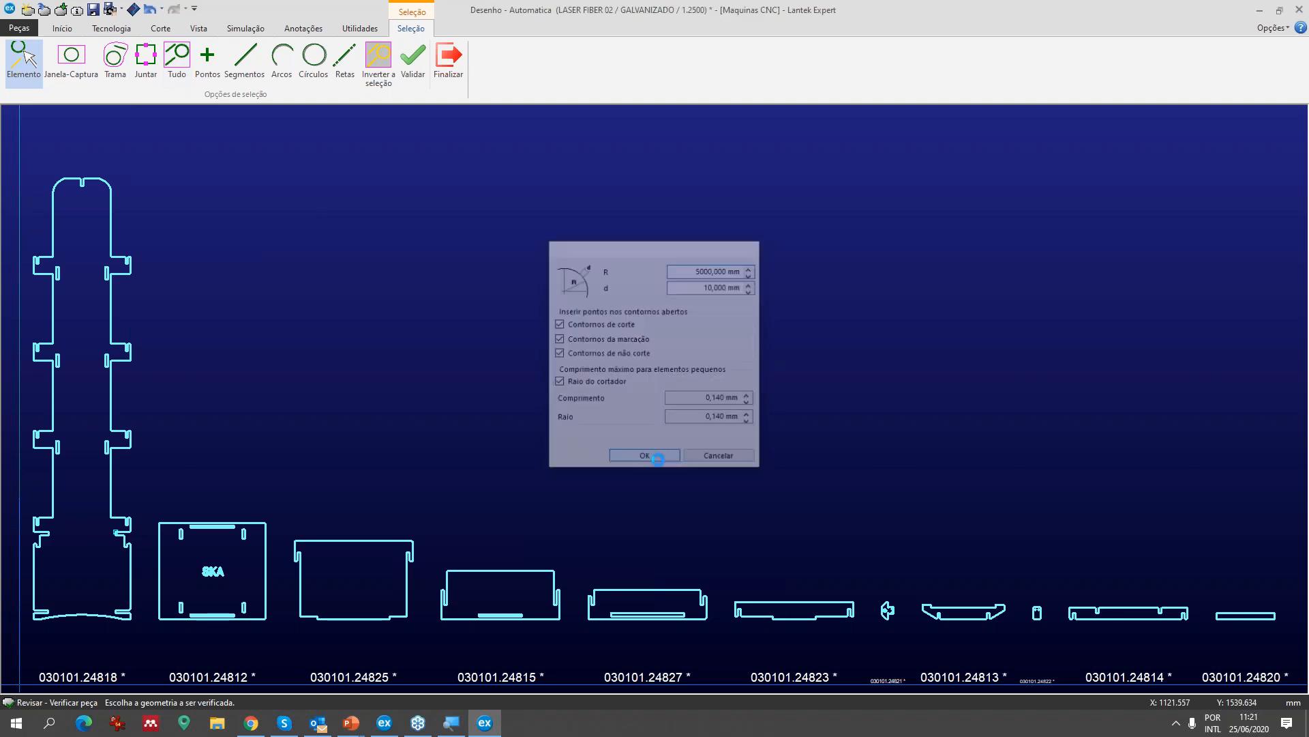
- Review the counts of parts and of closed and open contours, and finish the check with points placed on small elements
left_click_drag(758, 313, 931, 268)
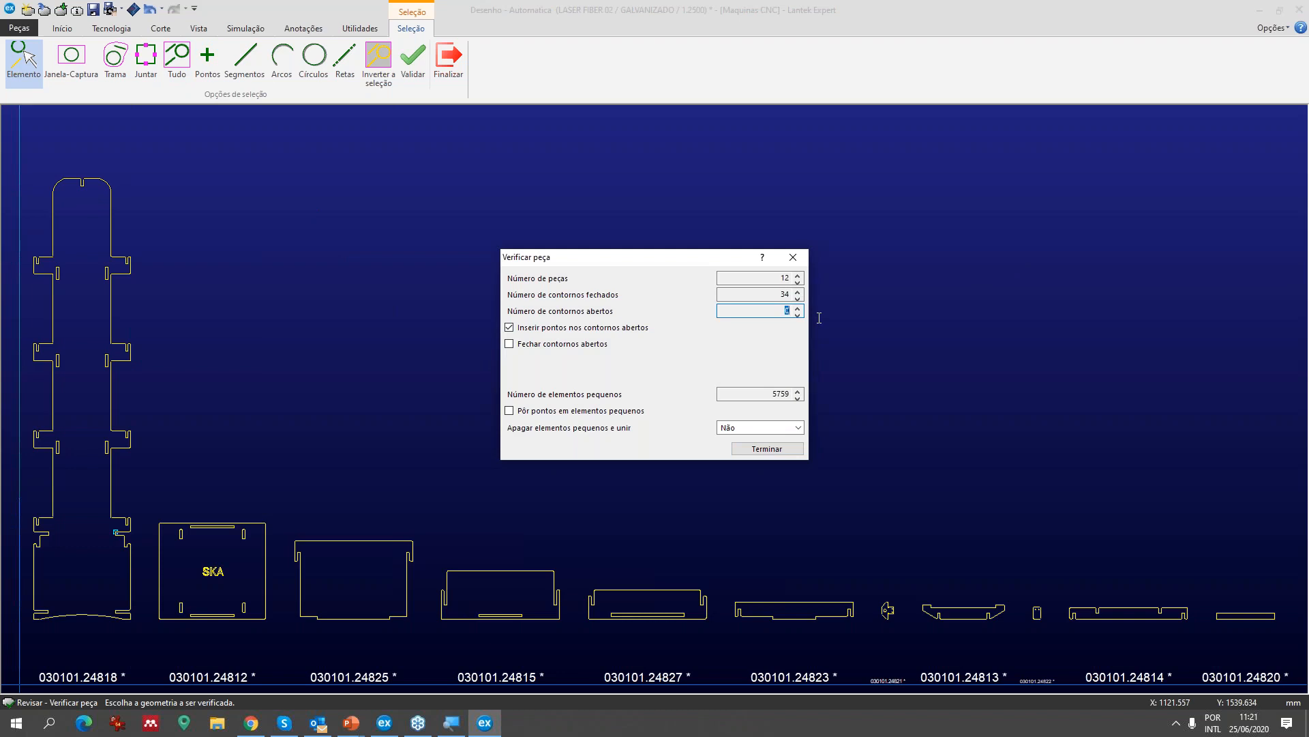
left_click(778, 278)
left_click(761, 298)
left_click_drag(761, 298, 796, 315)
key("Tab")
left_click(594, 328)
left_click(750, 449)
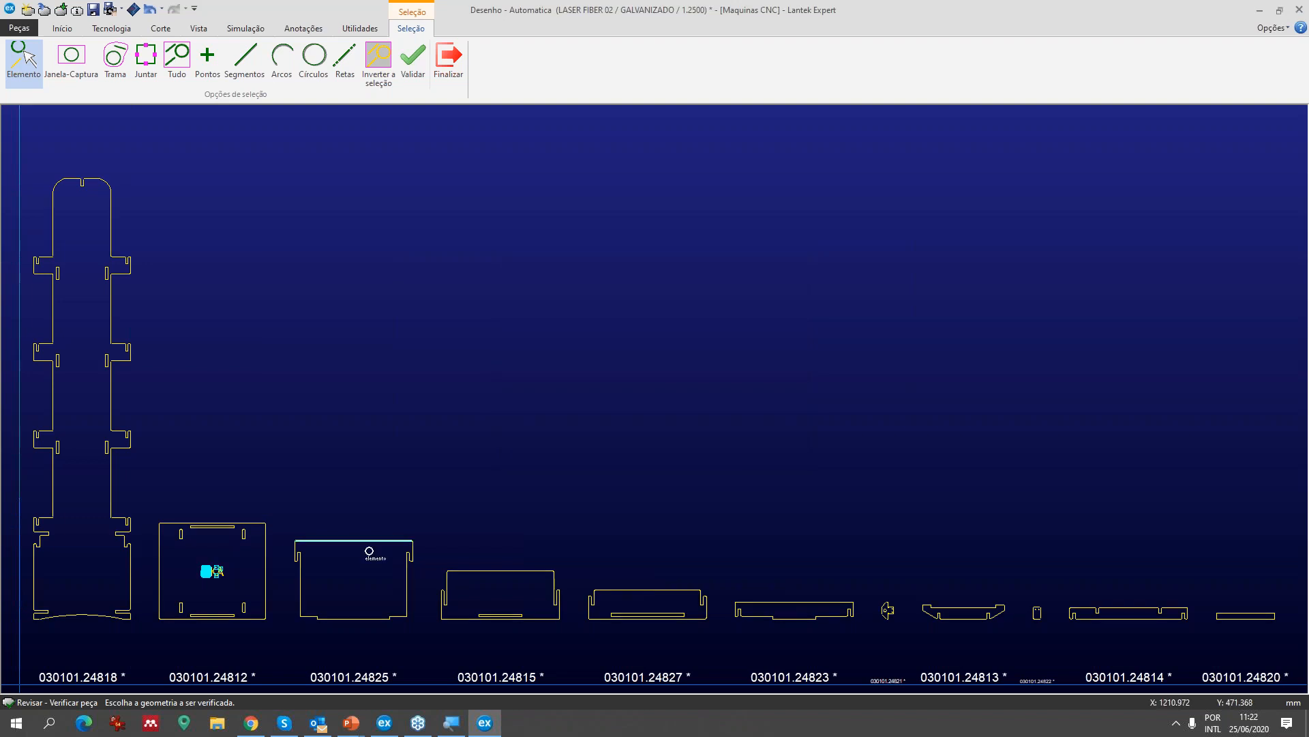
- Examine the points marking small elements on the SKA text of part 030101.24812, especially along the curve of the S
scroll(212, 566, "up", 5)
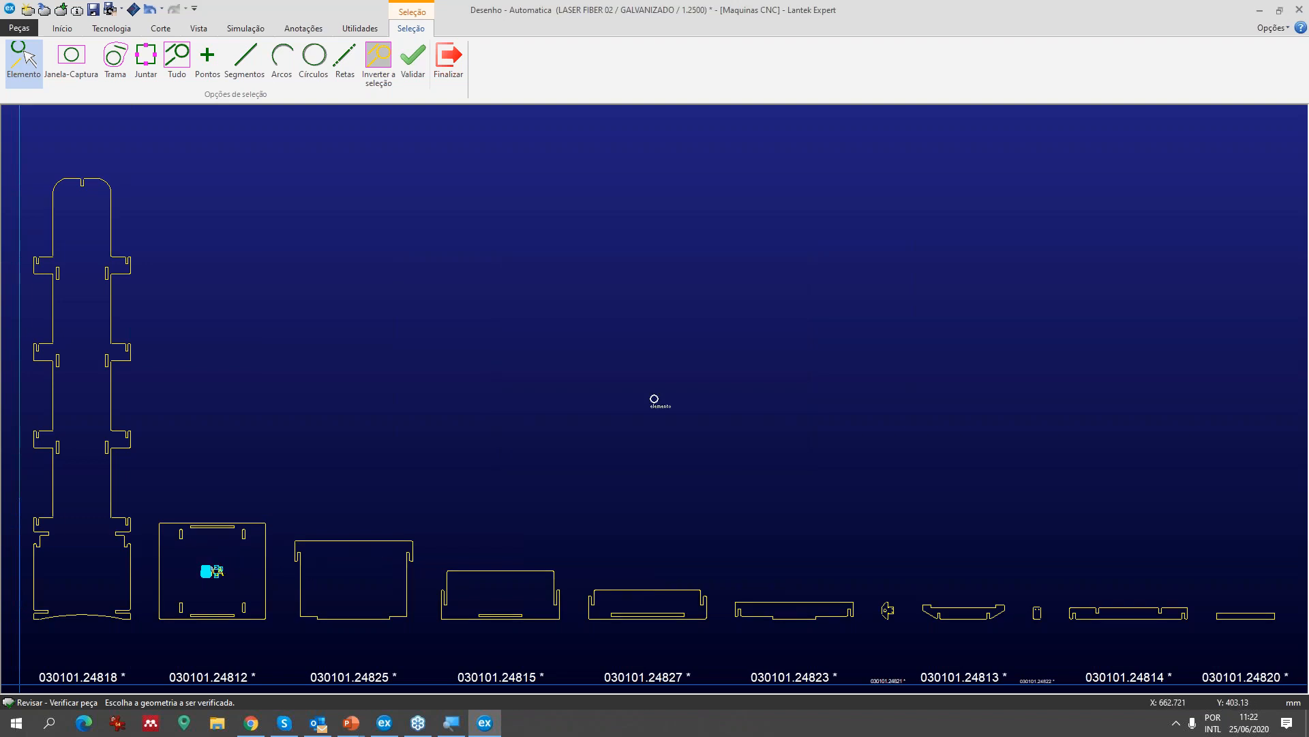
scroll(654, 402, "up", 4)
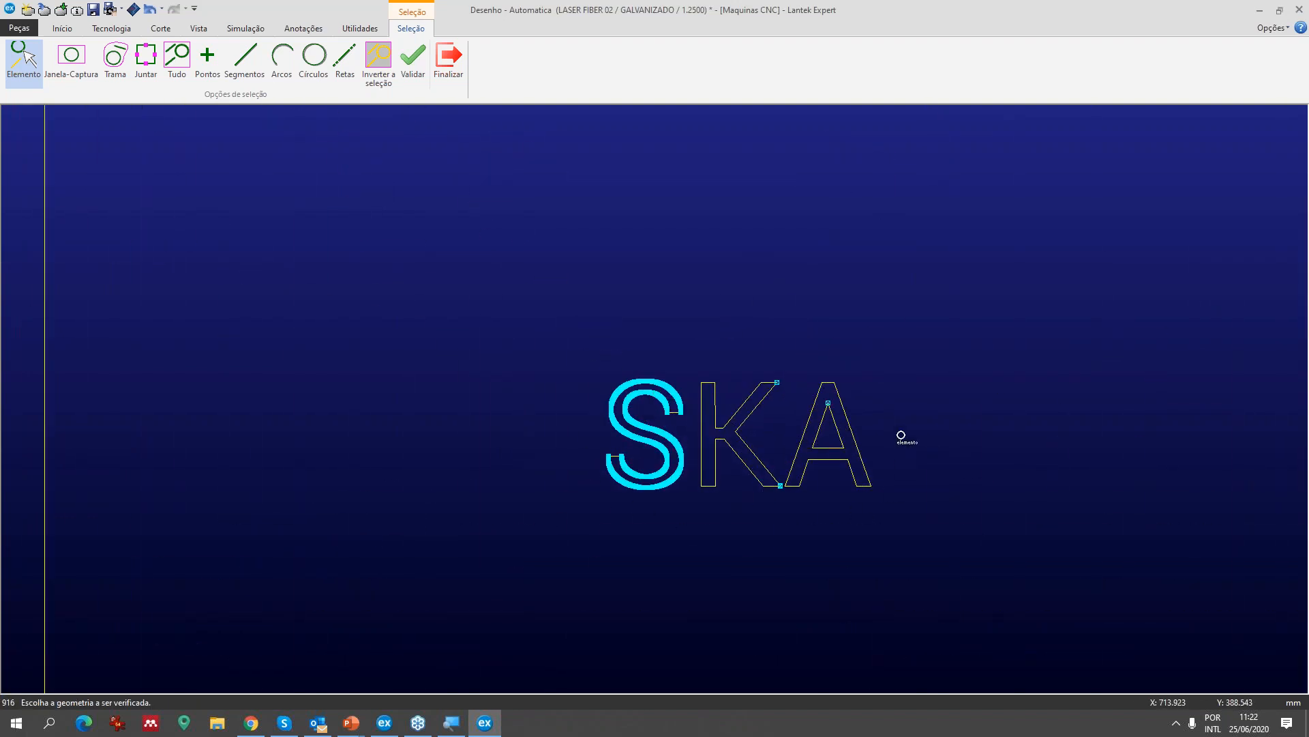
scroll(653, 399, "up", 2)
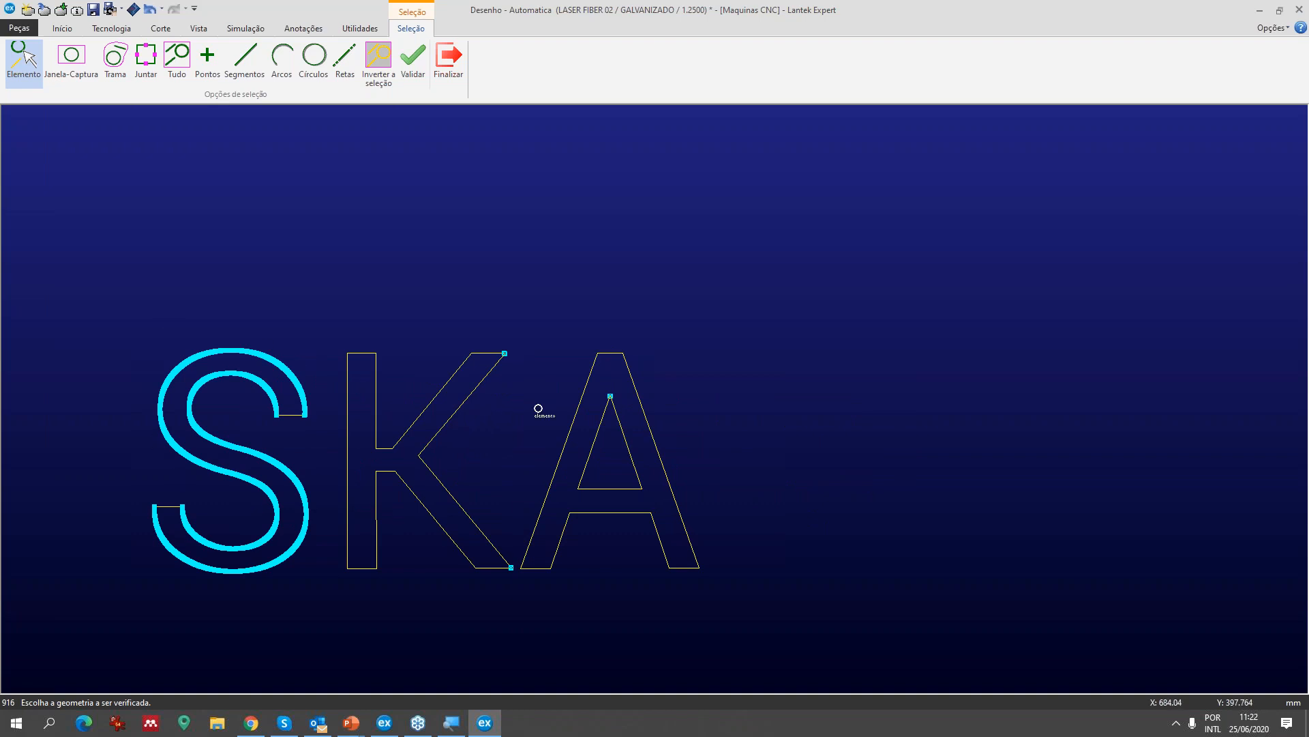
key("Escape")
scroll(264, 384, "up", 7)
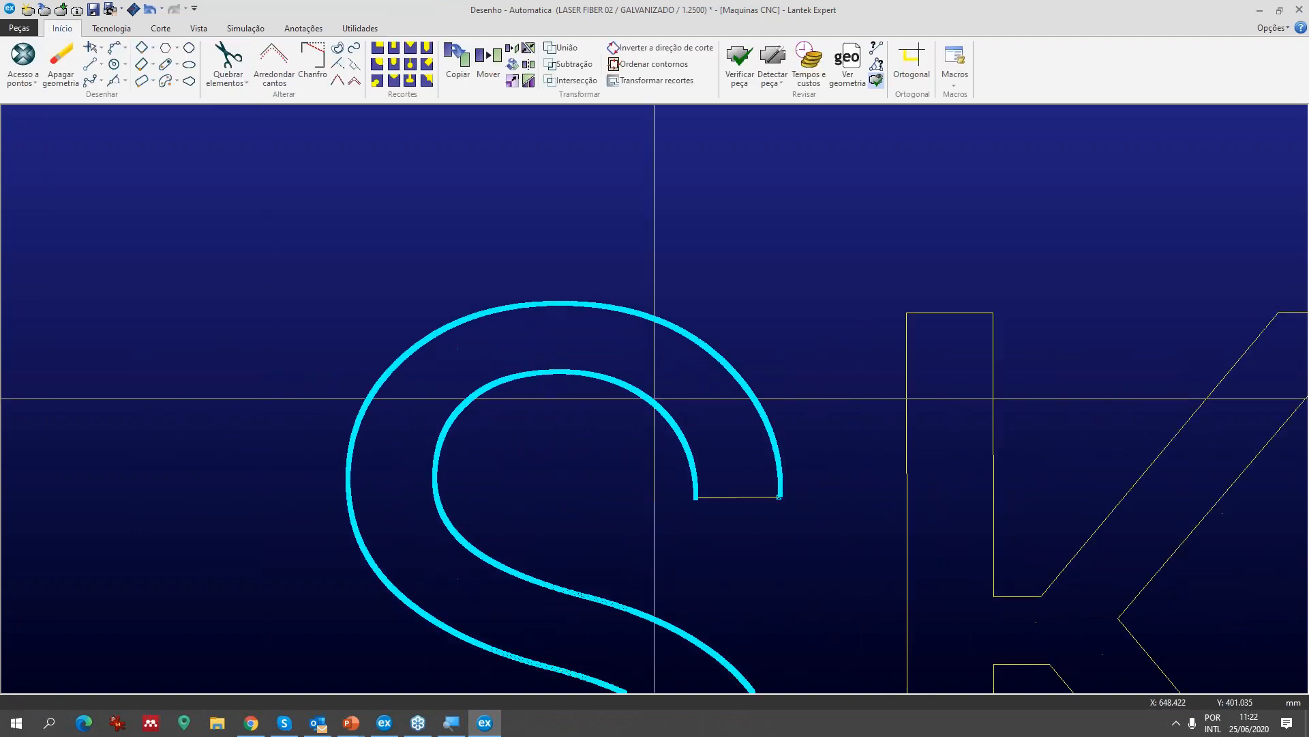
scroll(654, 399, "up", 2)
scroll(653, 399, "down", 3)
scroll(653, 399, "up", 2)
scroll(653, 399, "up", 5)
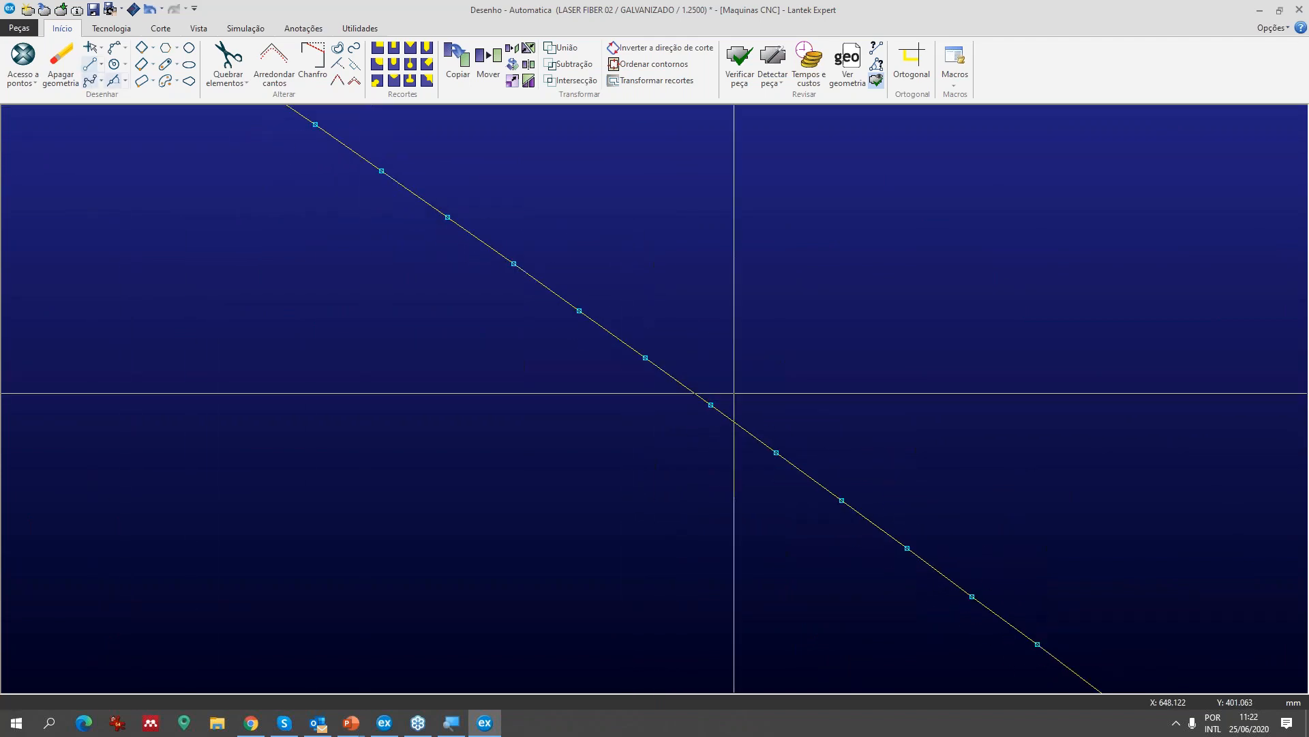
left_click(228, 60)
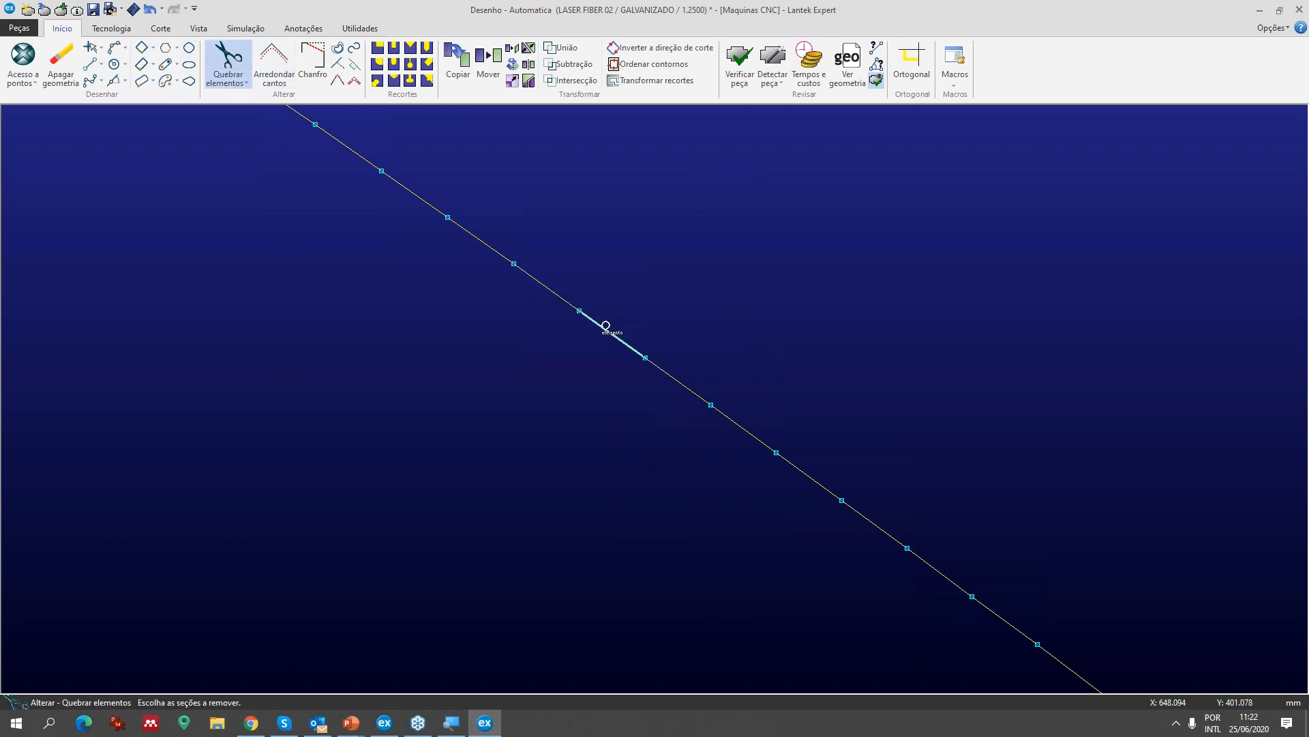
scroll(655, 398, "up", 5)
scroll(654, 397, "down", 3)
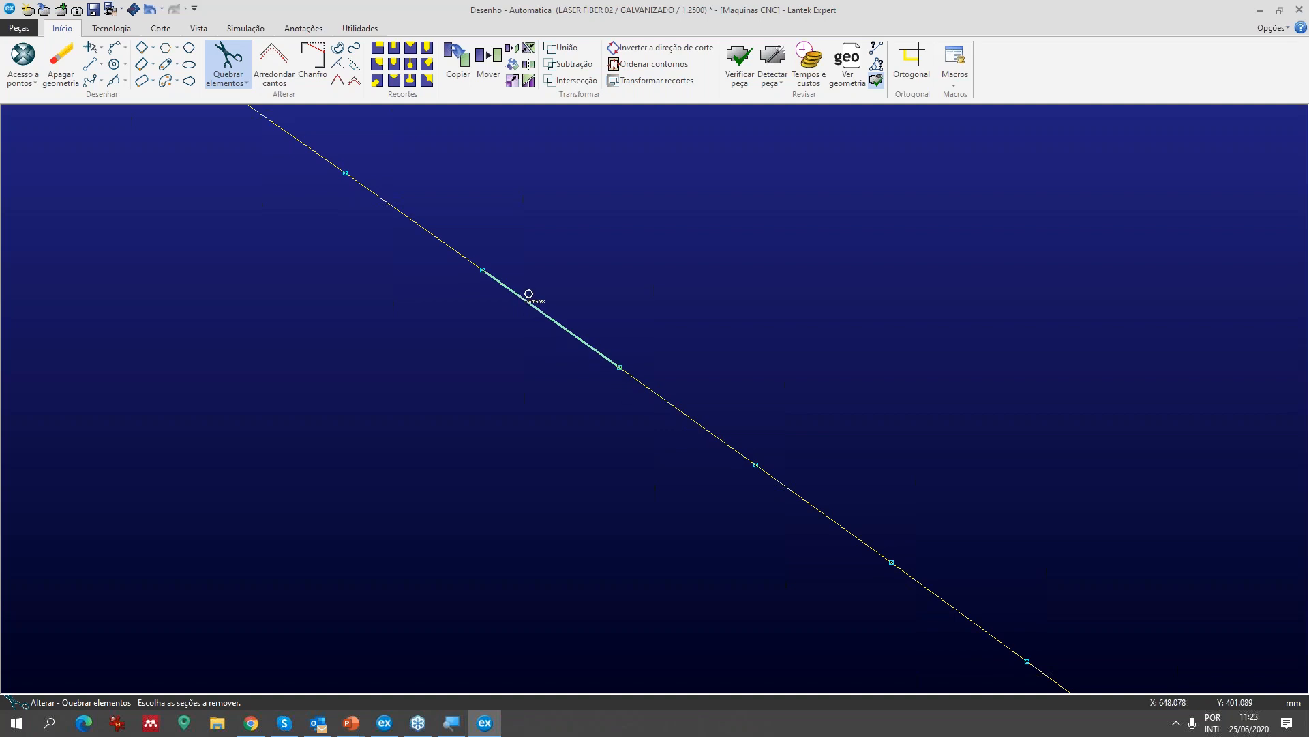
scroll(655, 402, "down", 5)
- Measure the length of one small segment on the S curve between two neighbouring marked points
left_click(876, 48)
scroll(573, 395, "up", 3)
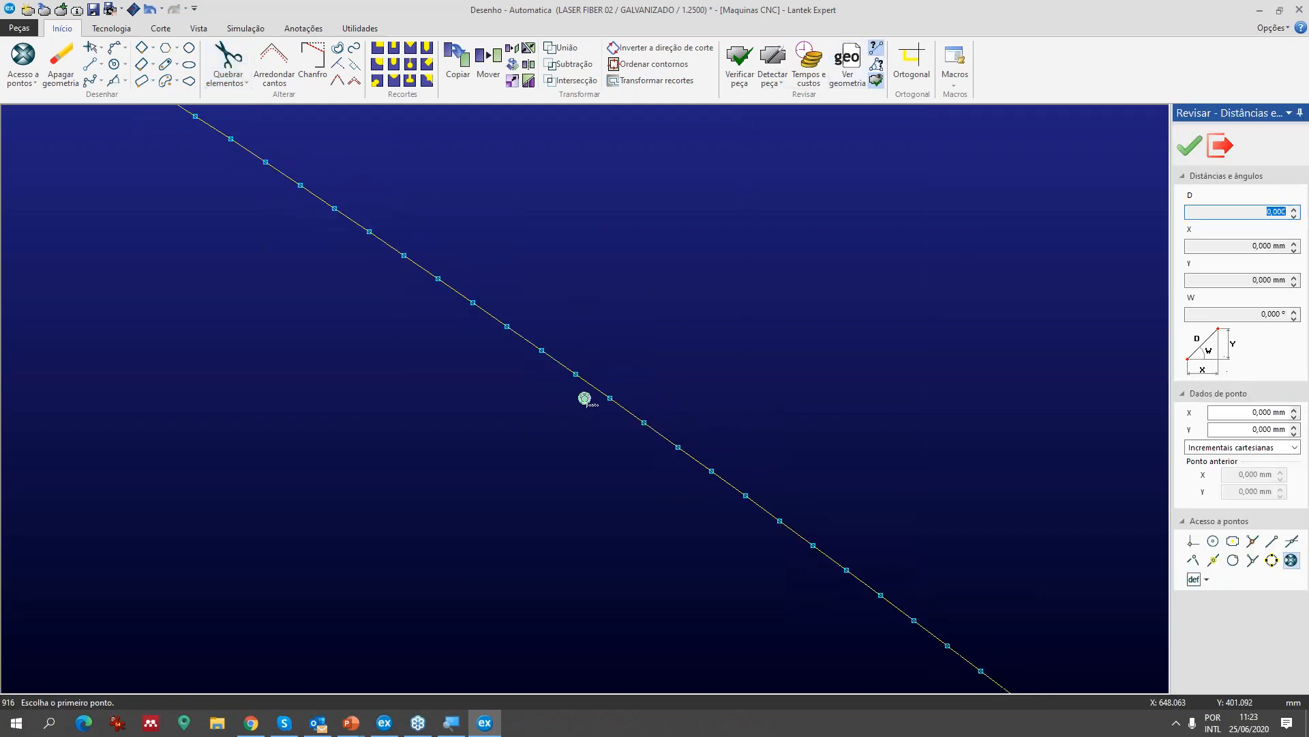
left_click(564, 339)
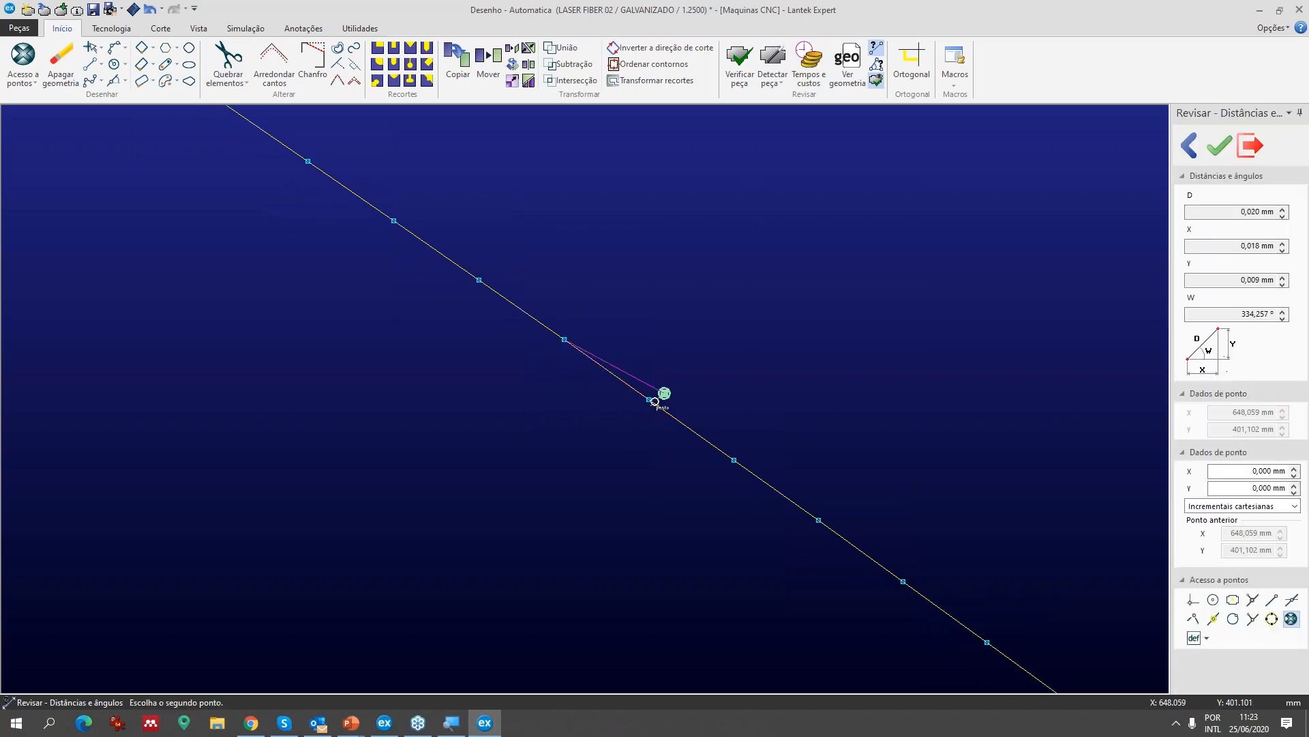
left_click(649, 399)
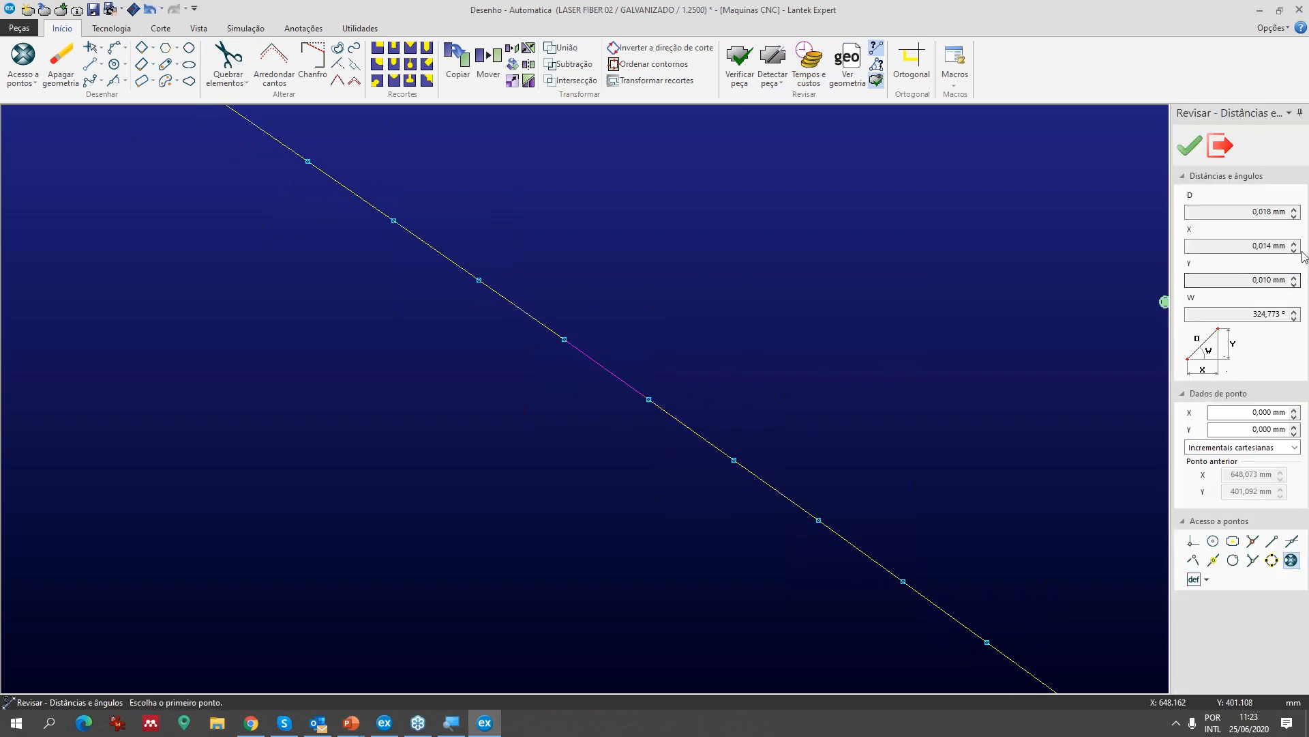
left_click_drag(1171, 286, 1058, 300)
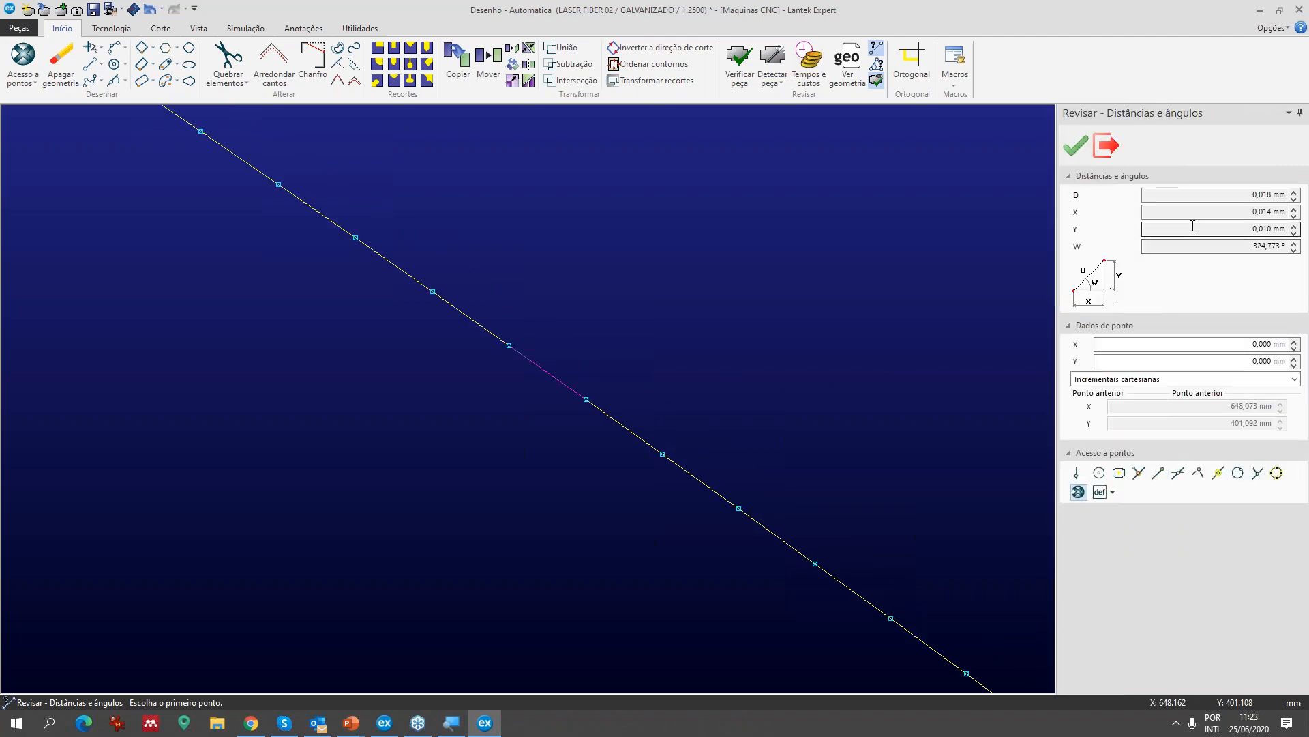
type("+")
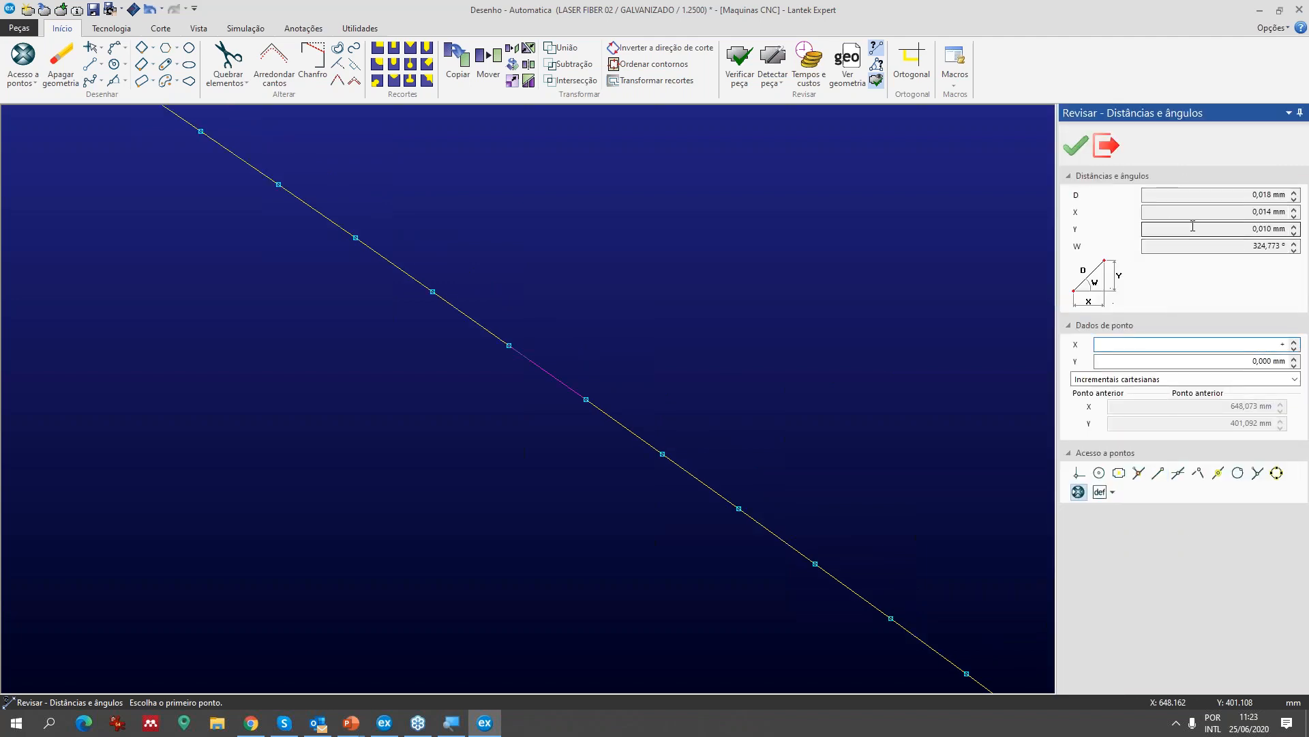
left_click_drag(1248, 196, 1280, 199)
left_click(1208, 193)
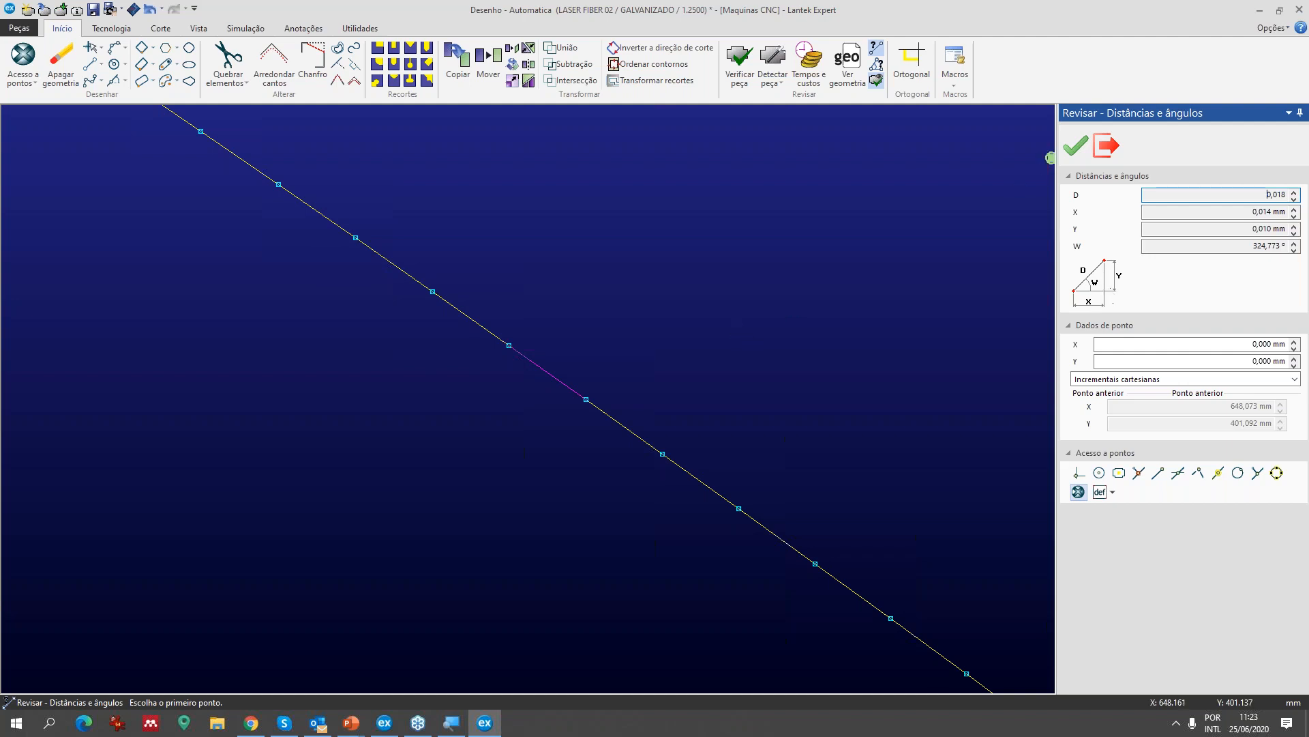
left_click(1106, 145)
- Save the checked parts with their existing names despite their use in other jobs and a locked sheet, and close the drawing module
scroll(796, 200, "down", 8)
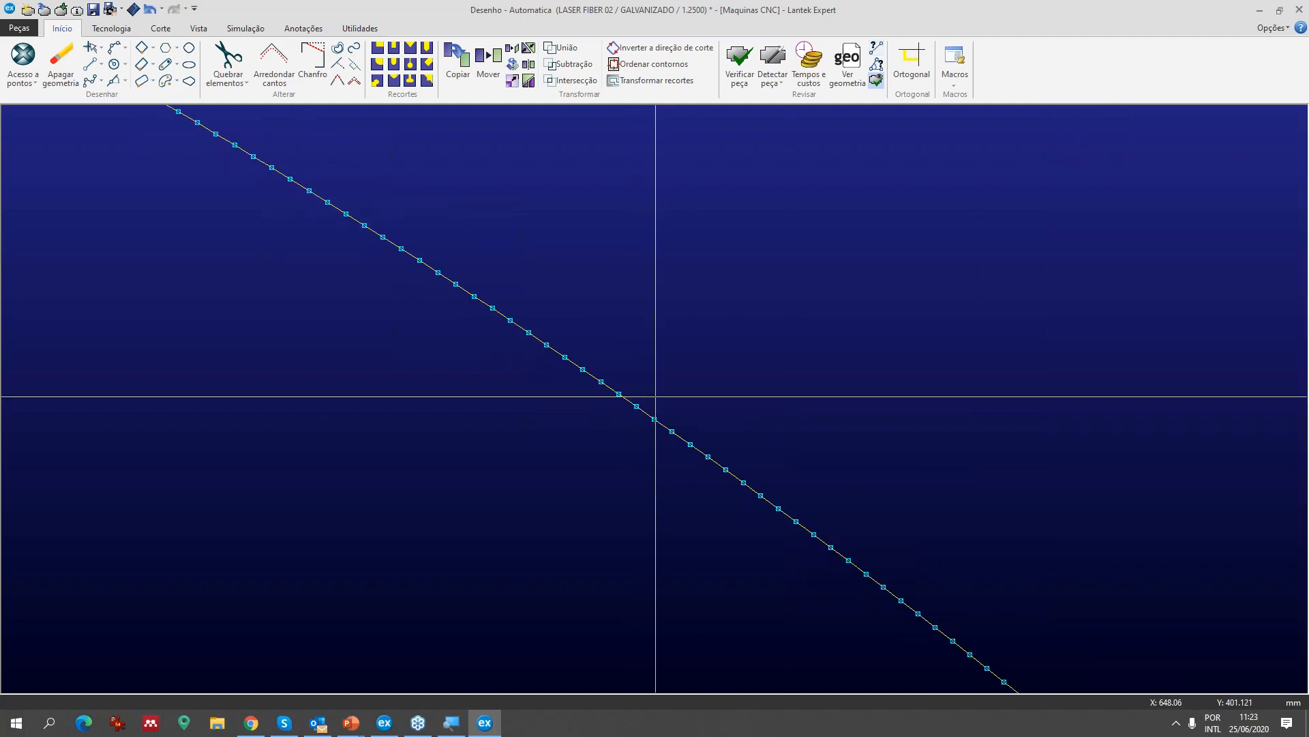
scroll(653, 399, "down", 3)
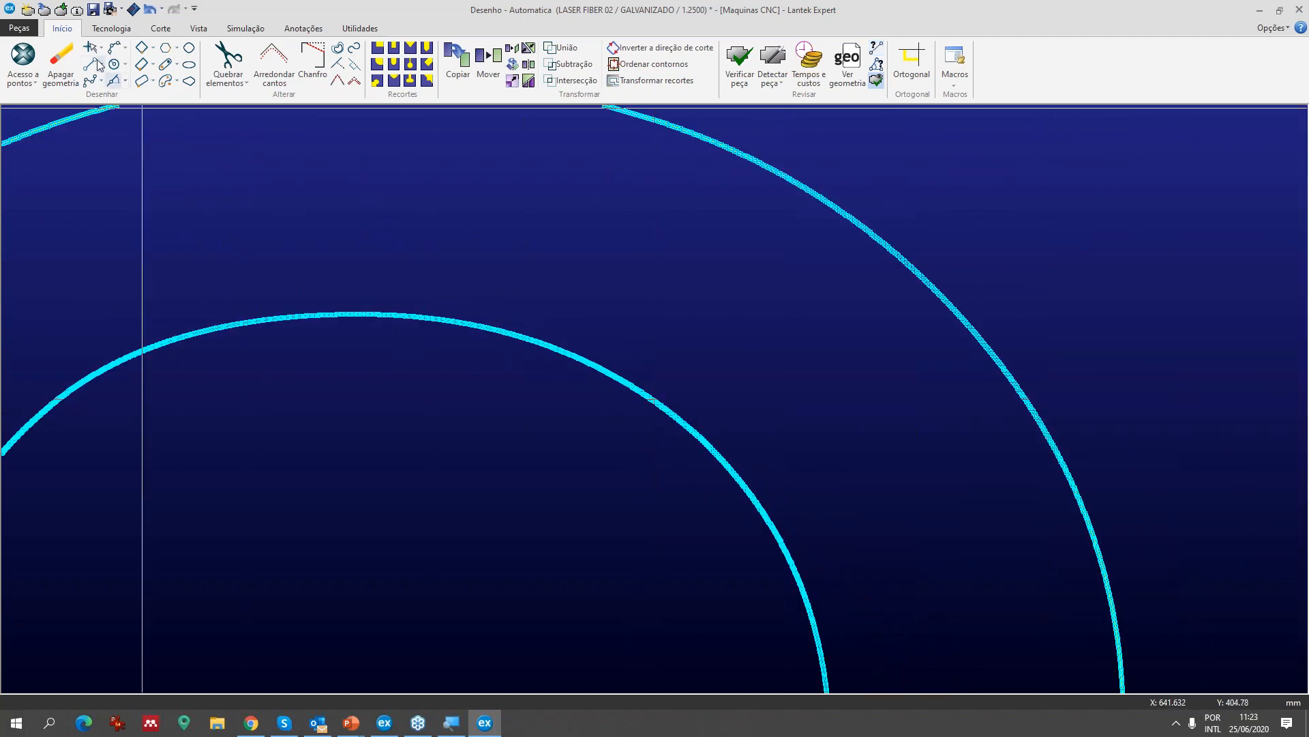
left_click(94, 10)
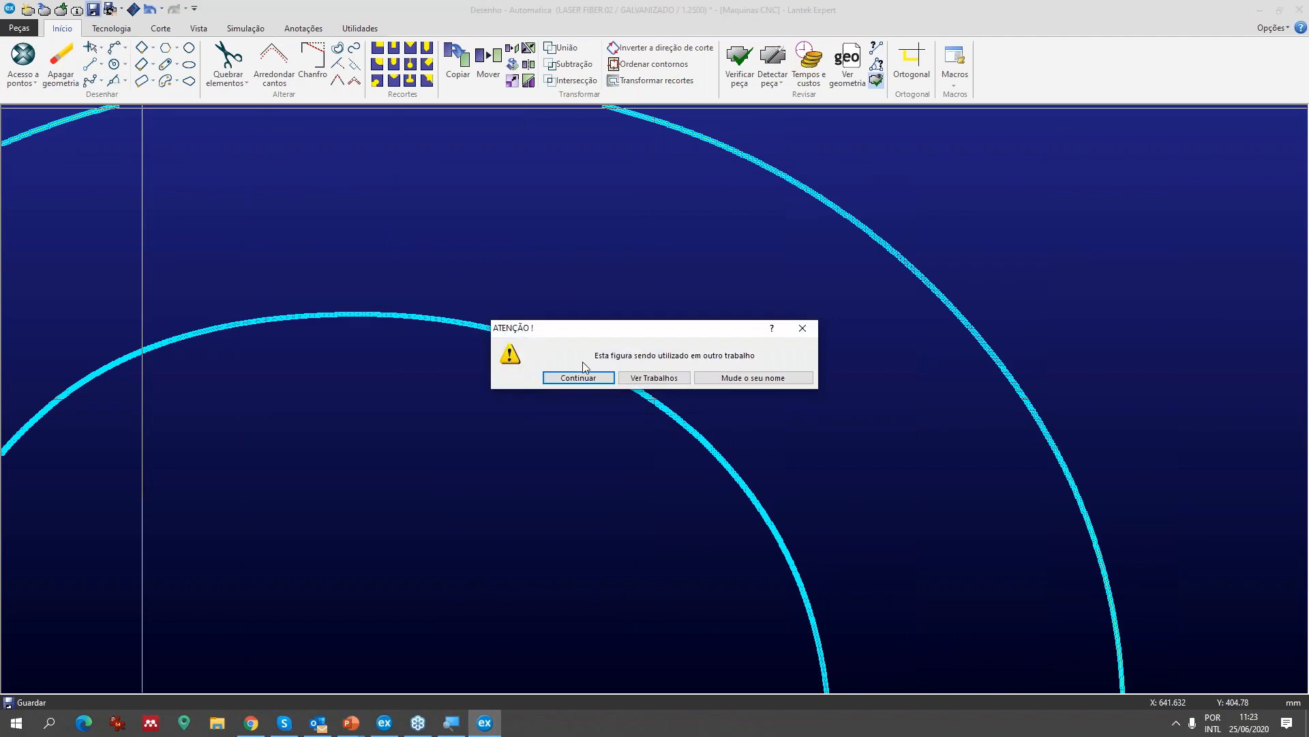
left_click(595, 383)
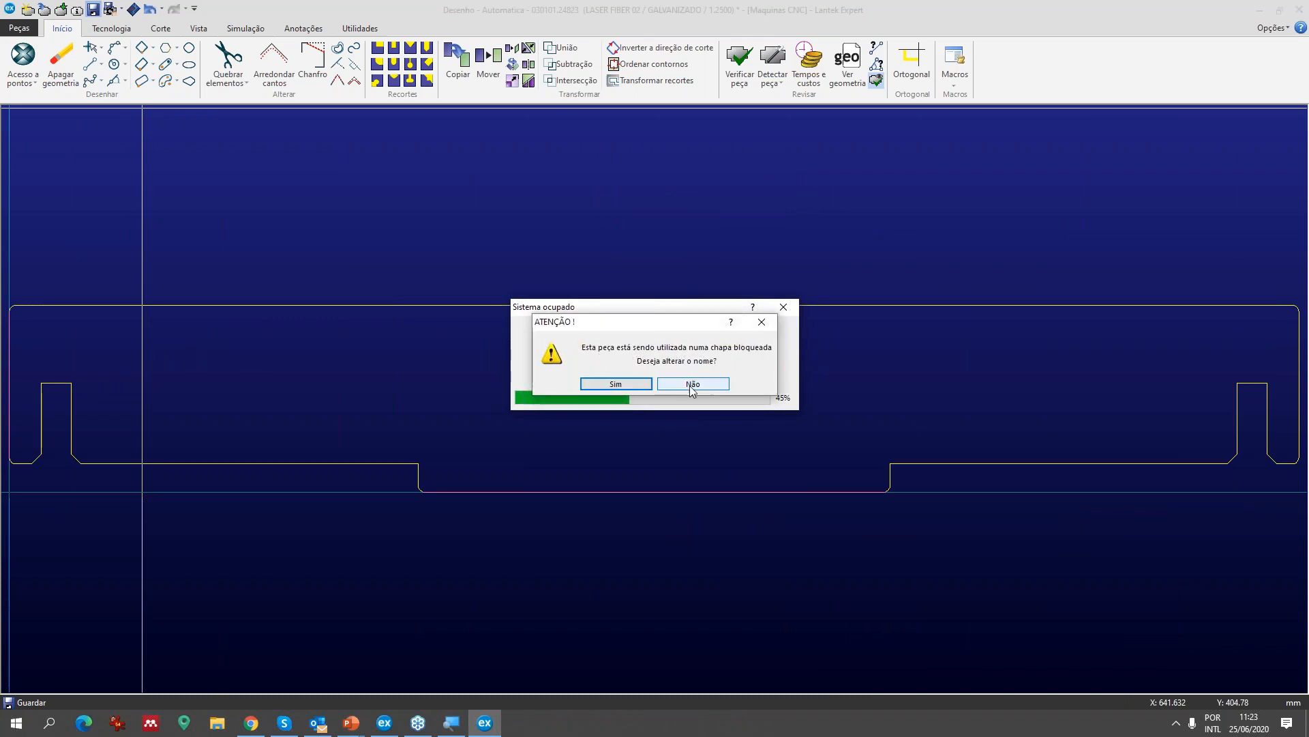
left_click(689, 379)
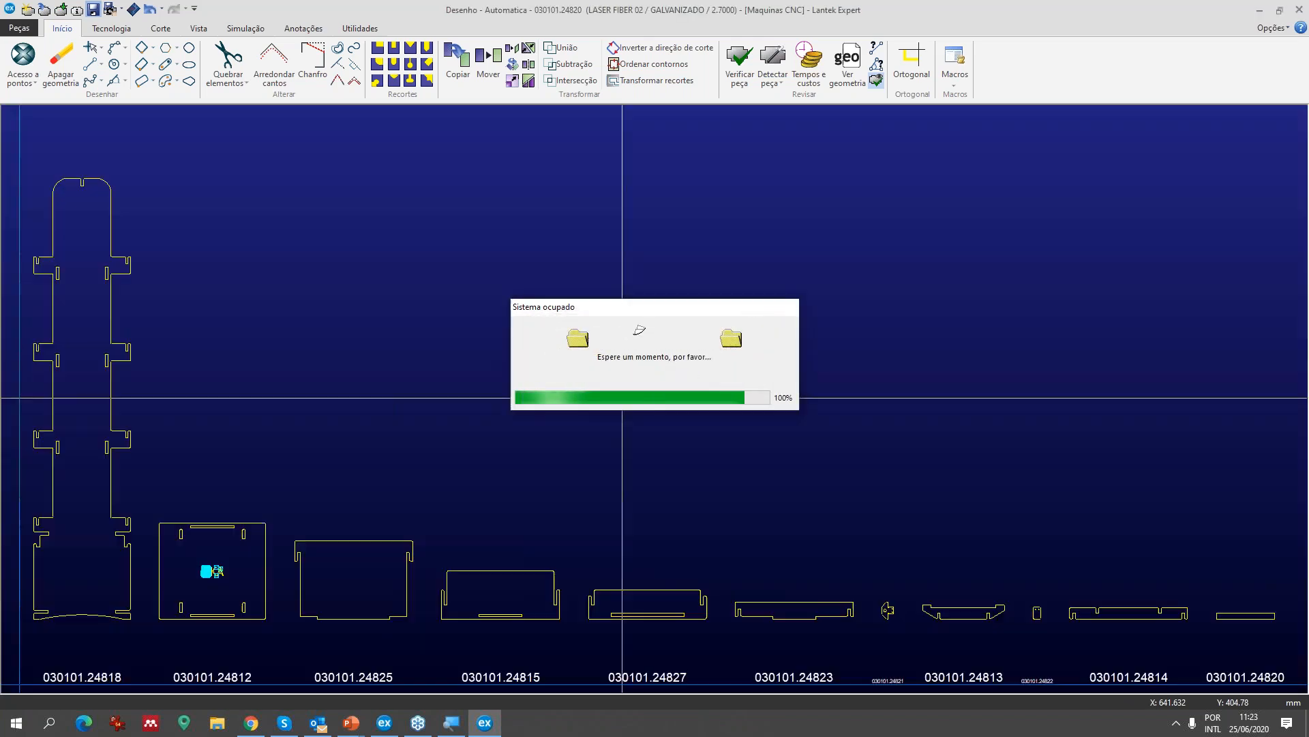
left_click(1300, 10)
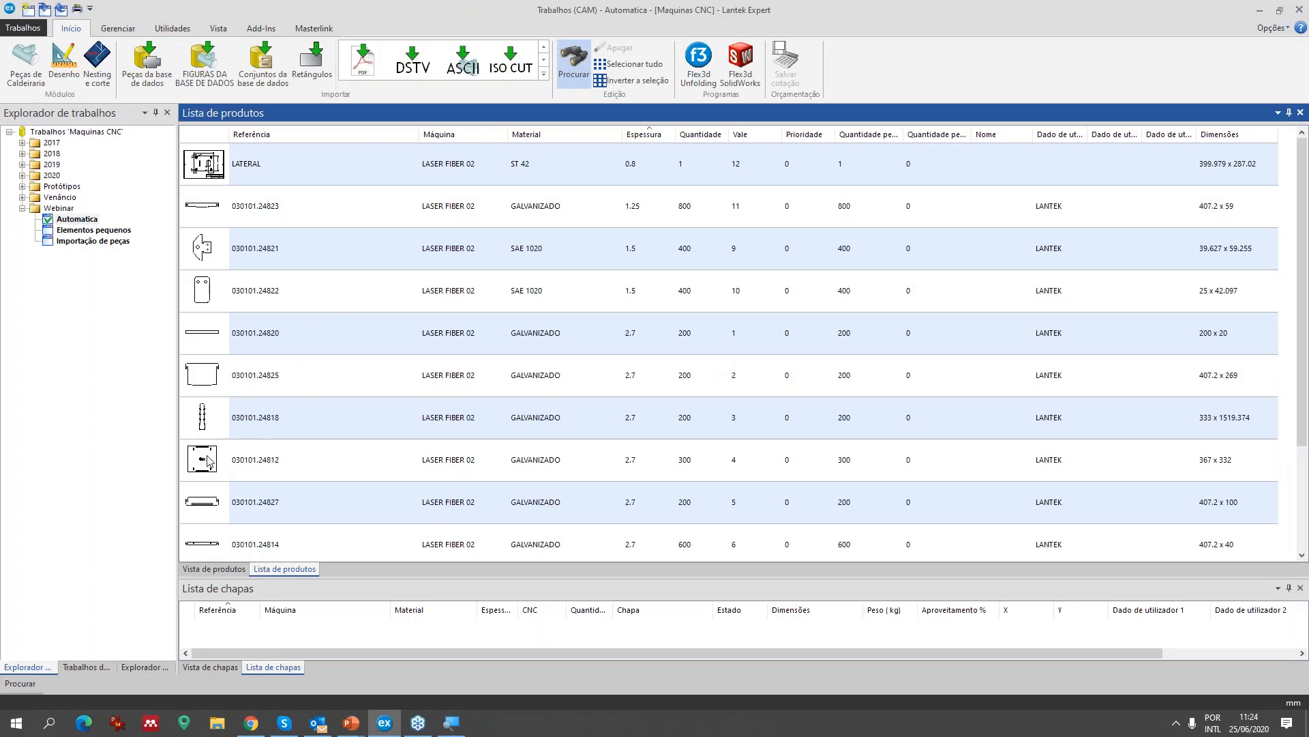
- Open part 030101.24812 from the product list for drawing, and bring its SKA text into close view
mouse_move(208, 461)
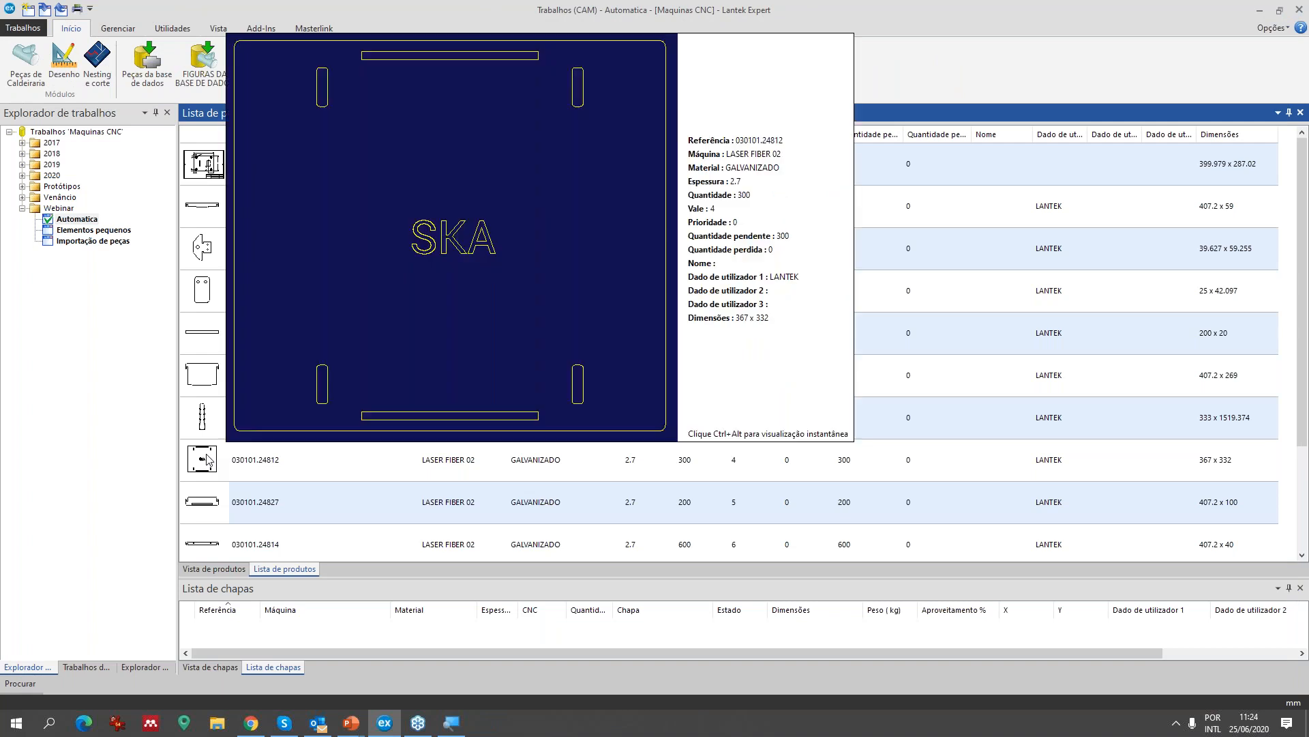
right_click(249, 464)
left_click(293, 490)
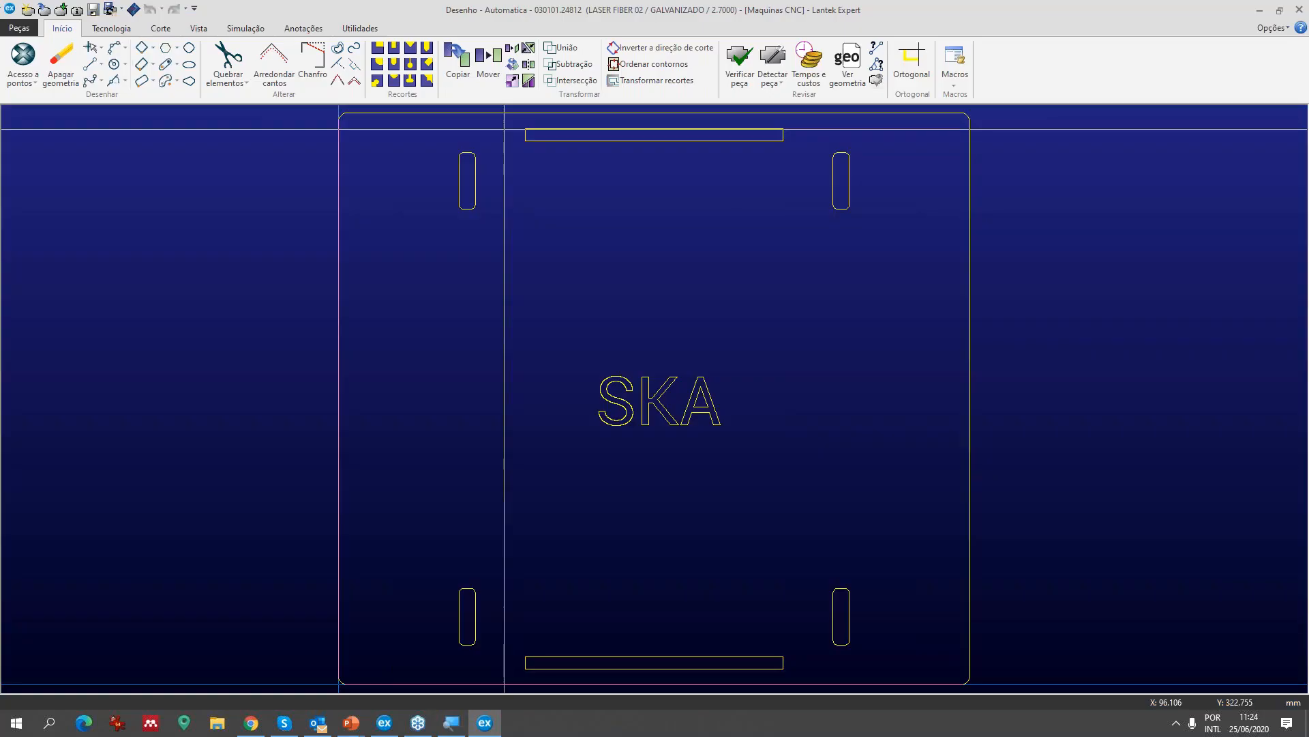
scroll(672, 316, "up", 3)
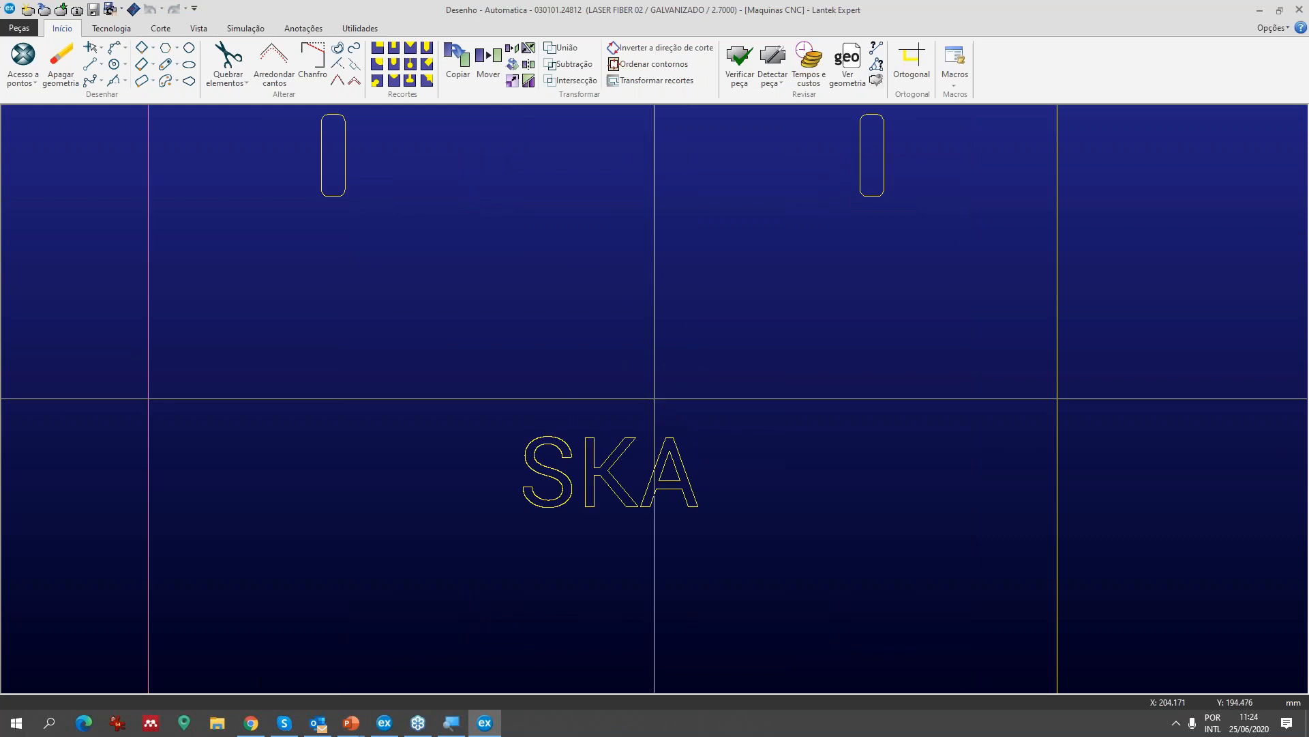
middle_click_drag(638, 341, 646, 297)
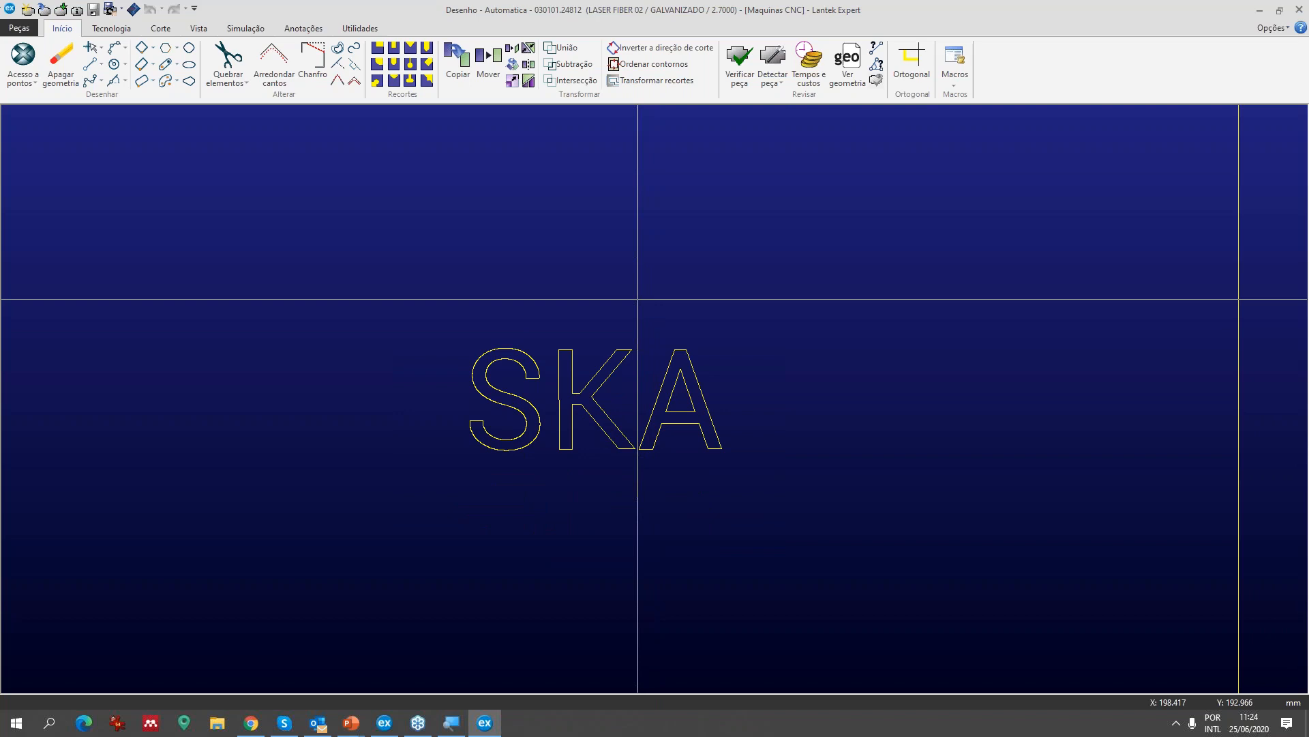
scroll(651, 399, "up", 3)
middle_click_drag(784, 317, 789, 370)
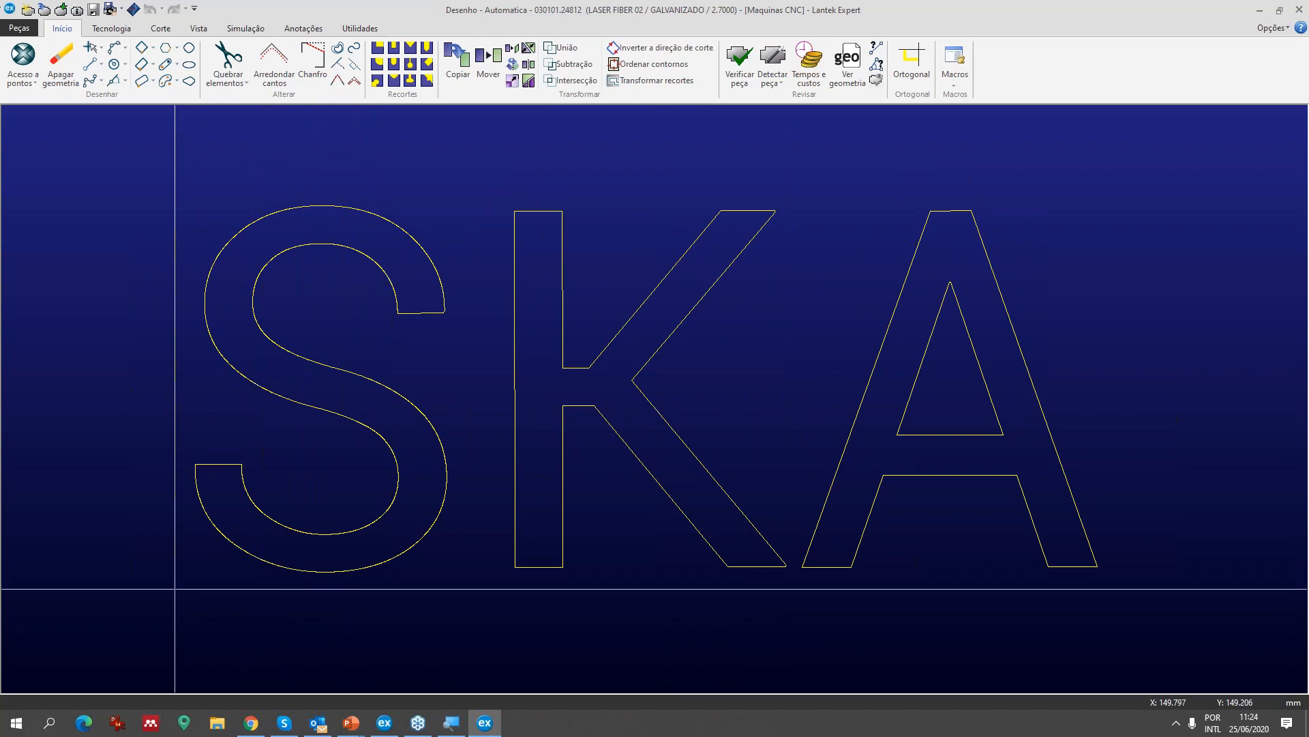
scroll(649, 395, "down", 3)
scroll(649, 395, "up", 3)
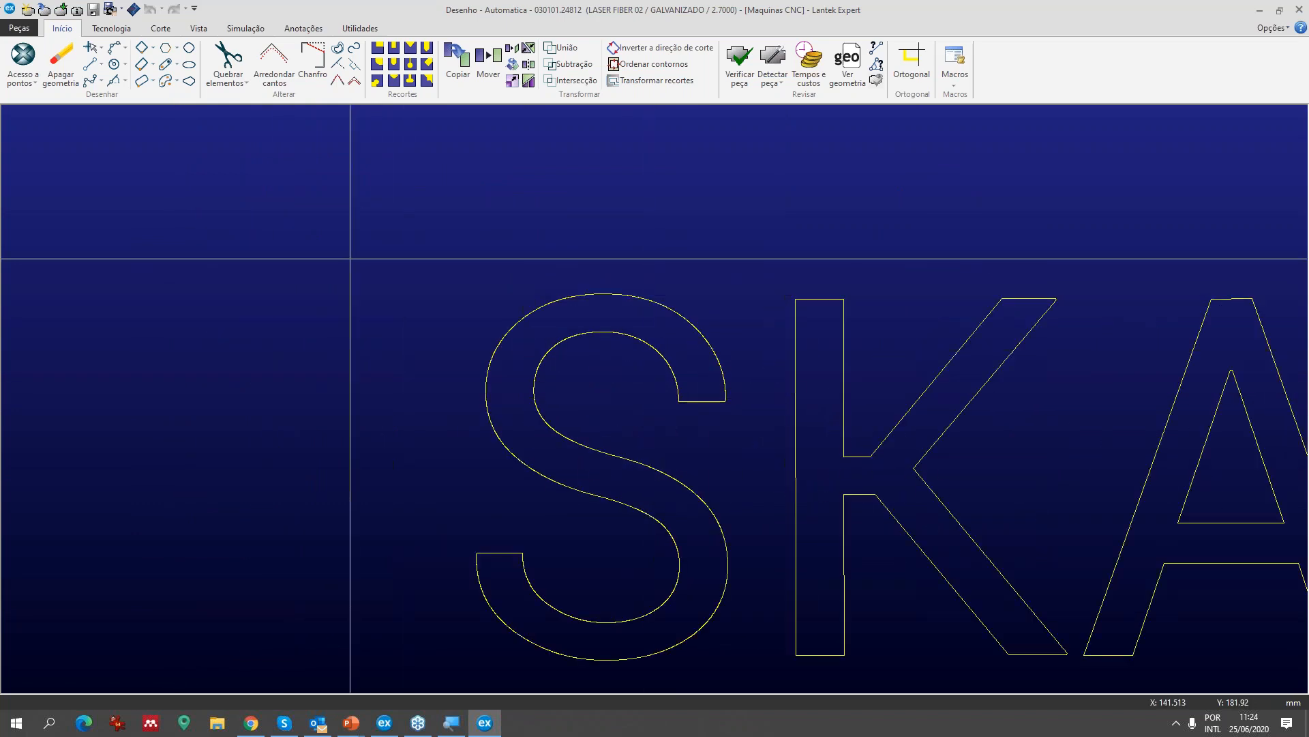
- Inspect the individual elements forming the S curve and its end with the Apagar geometria selection, without erasing anything
left_click(60, 60)
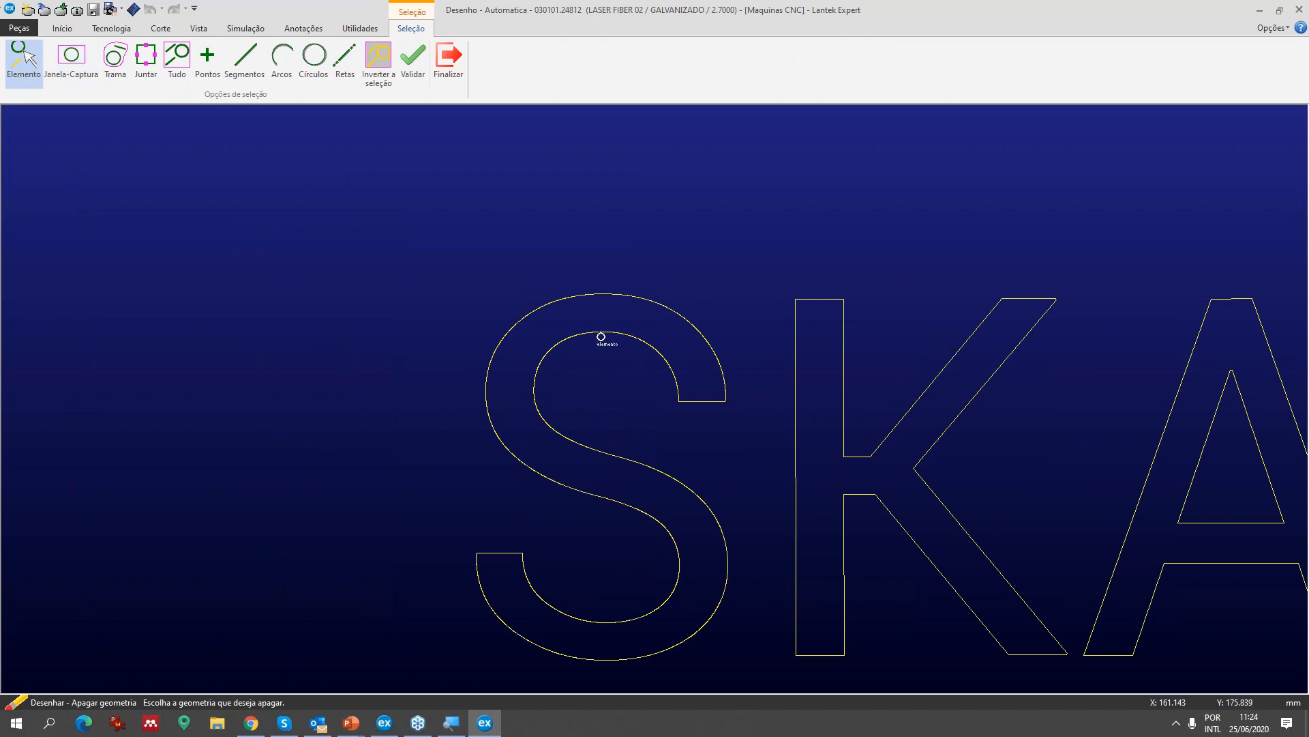
scroll(654, 400, "up", 5)
scroll(654, 399, "down", 1)
left_click(74, 28)
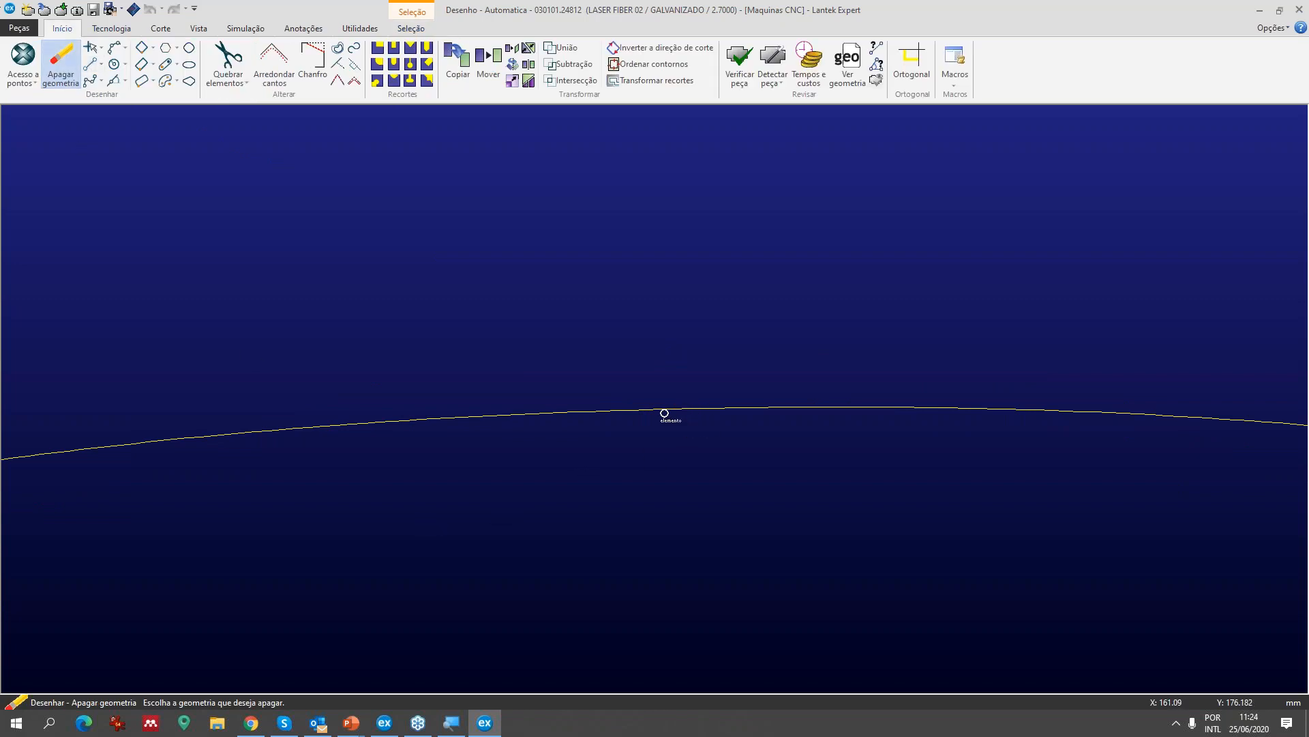
scroll(642, 411, "up", 2)
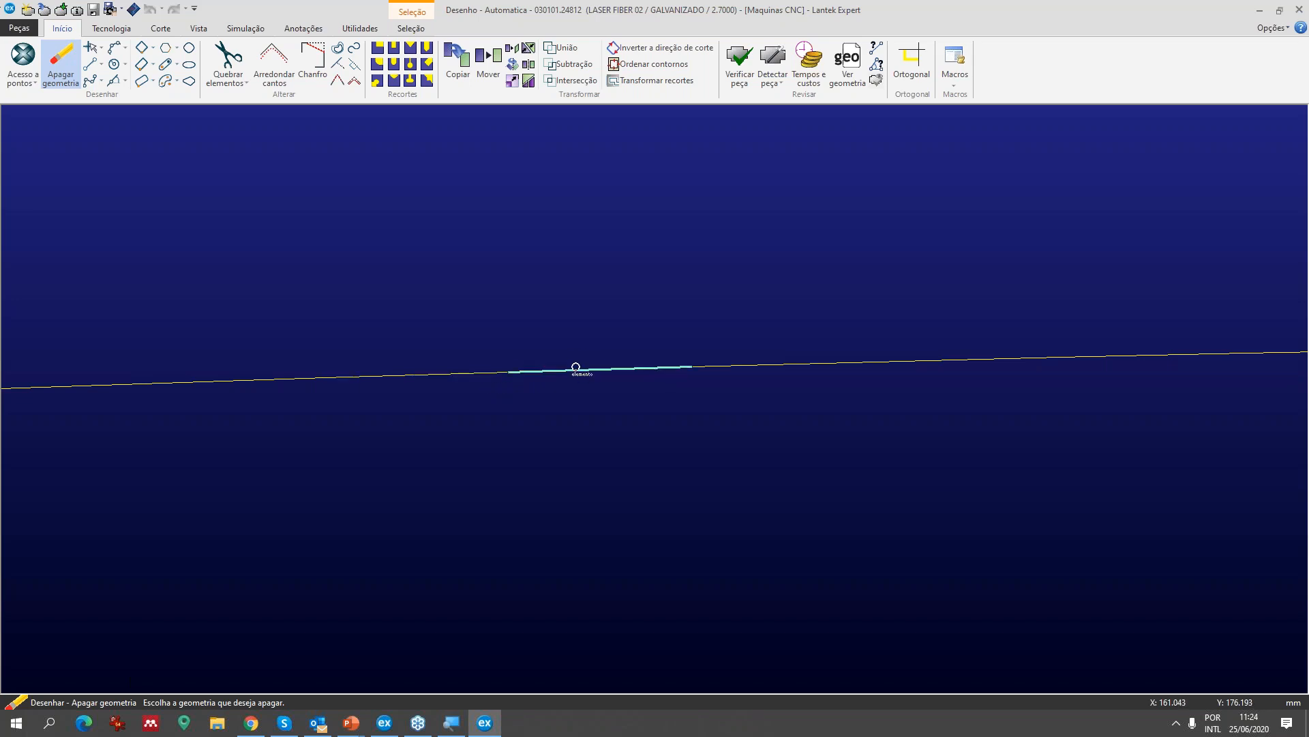
scroll(655, 399, "down", 3)
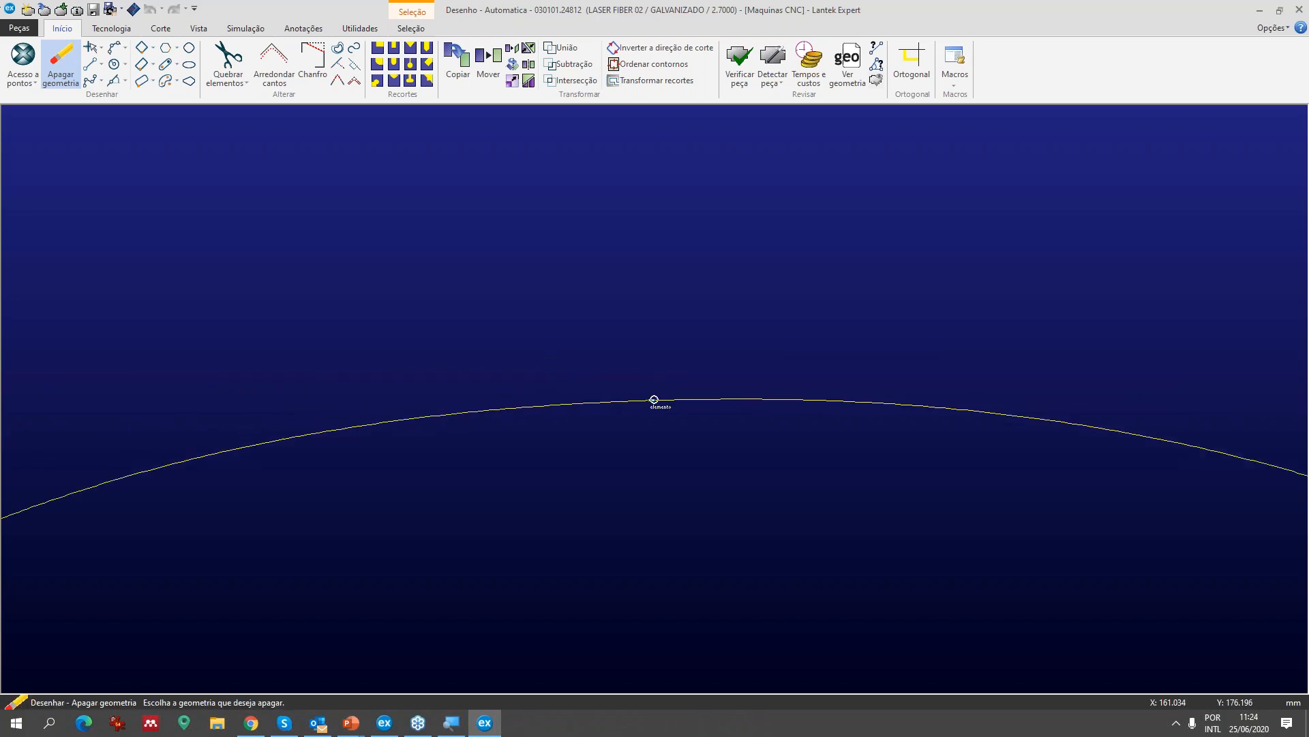
scroll(654, 399, "down", 3)
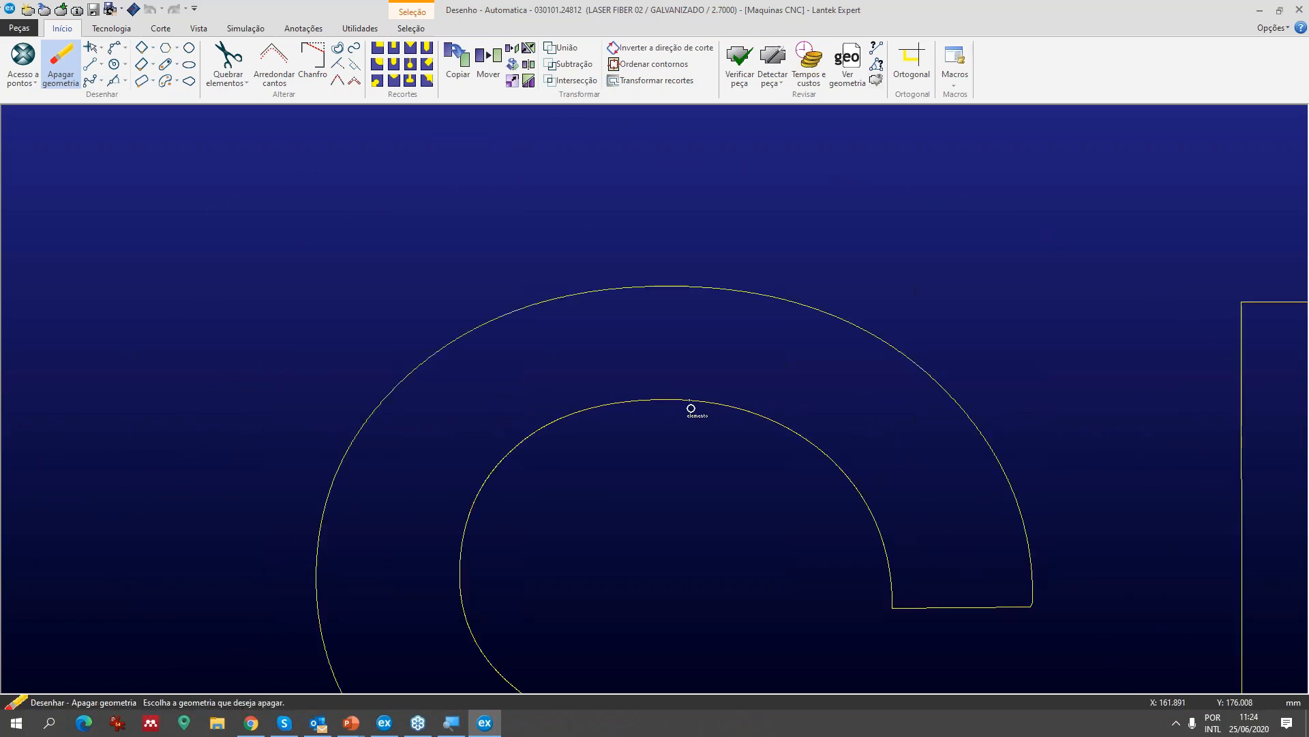
middle_click_drag(735, 407, 550, 354)
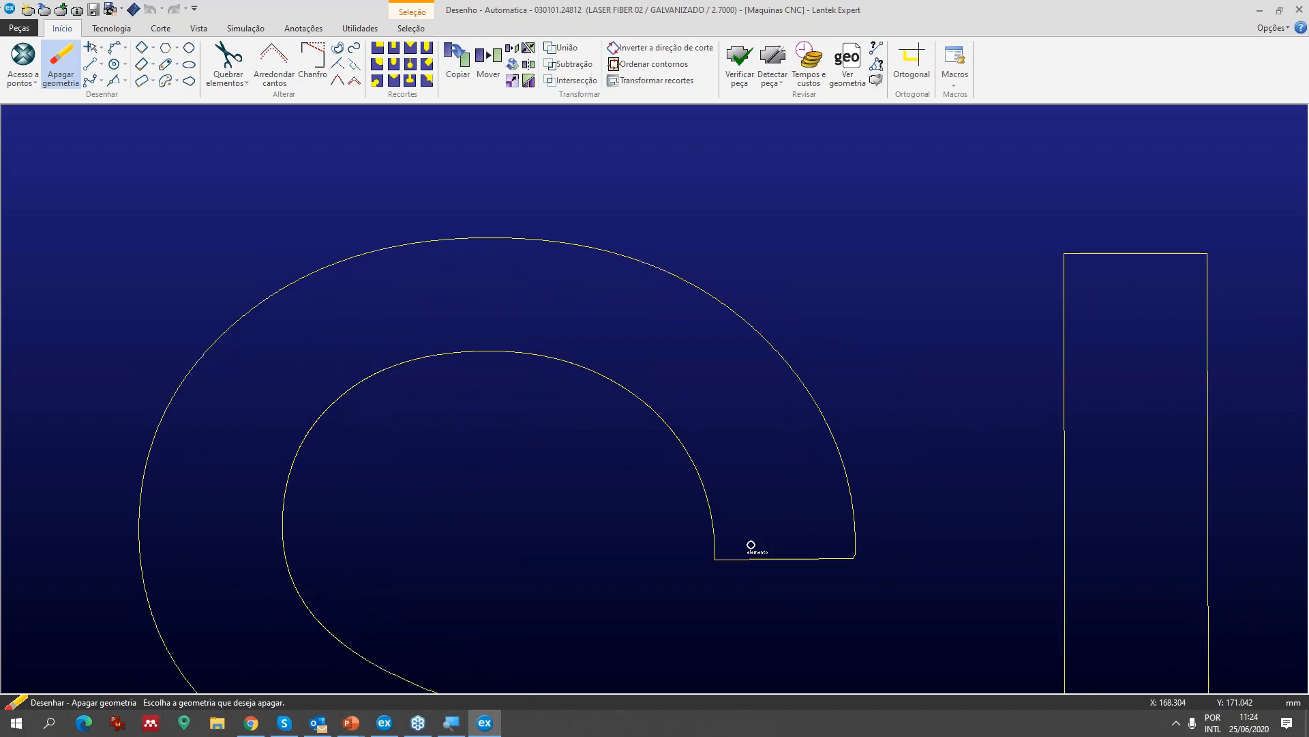
scroll(731, 535, "up", 5)
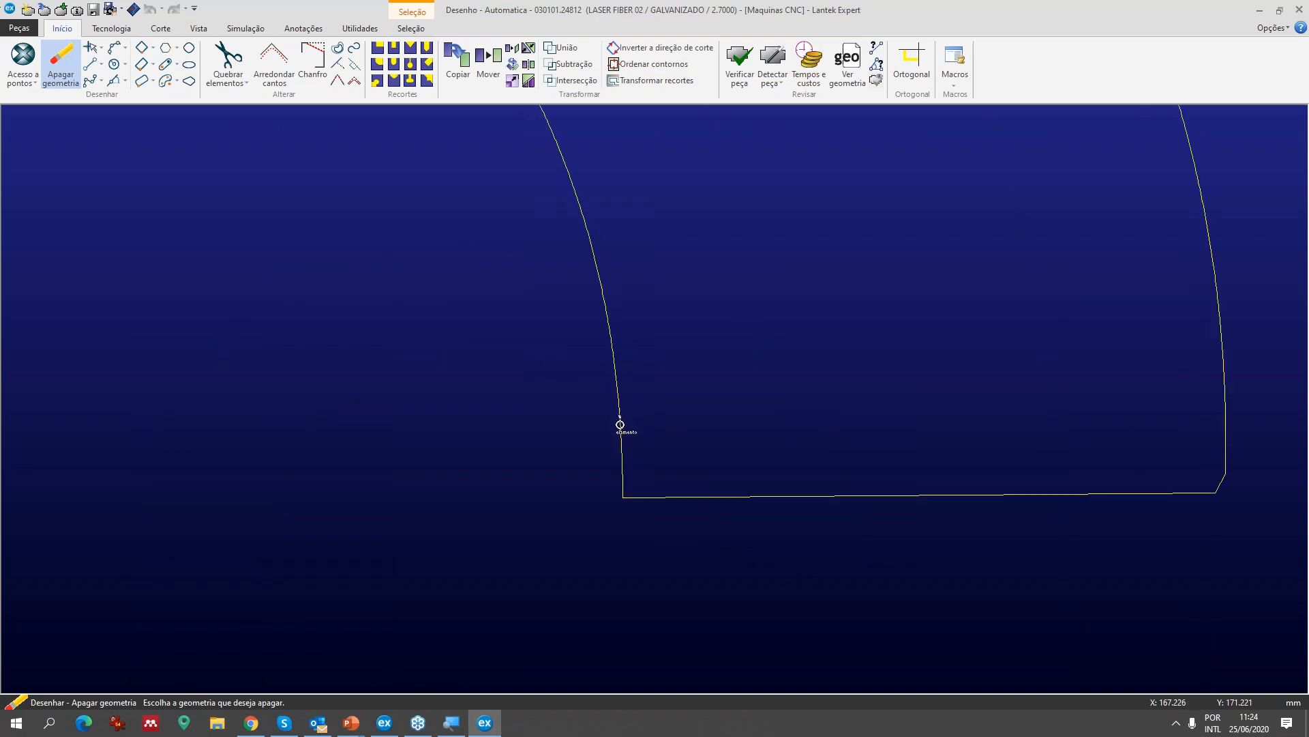
scroll(622, 468, "down", 6)
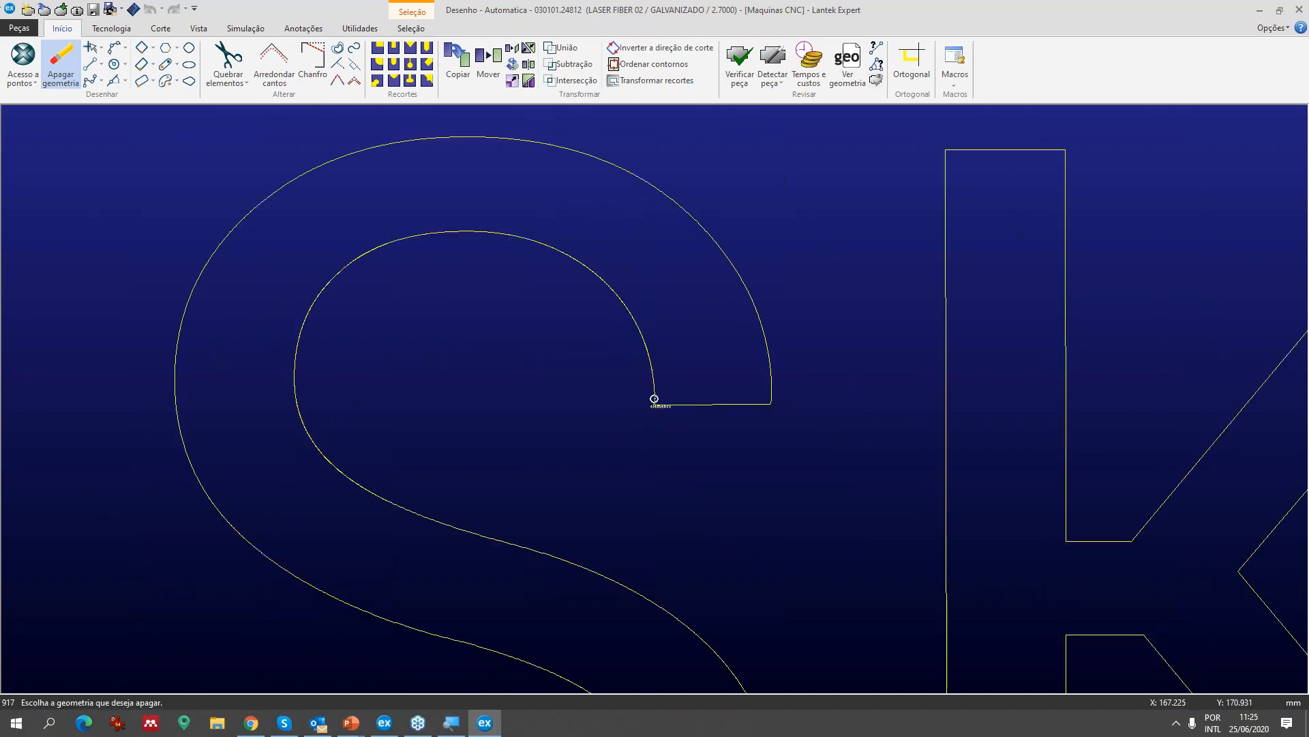
key("Escape")
scroll(614, 389, "up", 3)
scroll(654, 399, "down", 4)
middle_click_drag(706, 386, 544, 430)
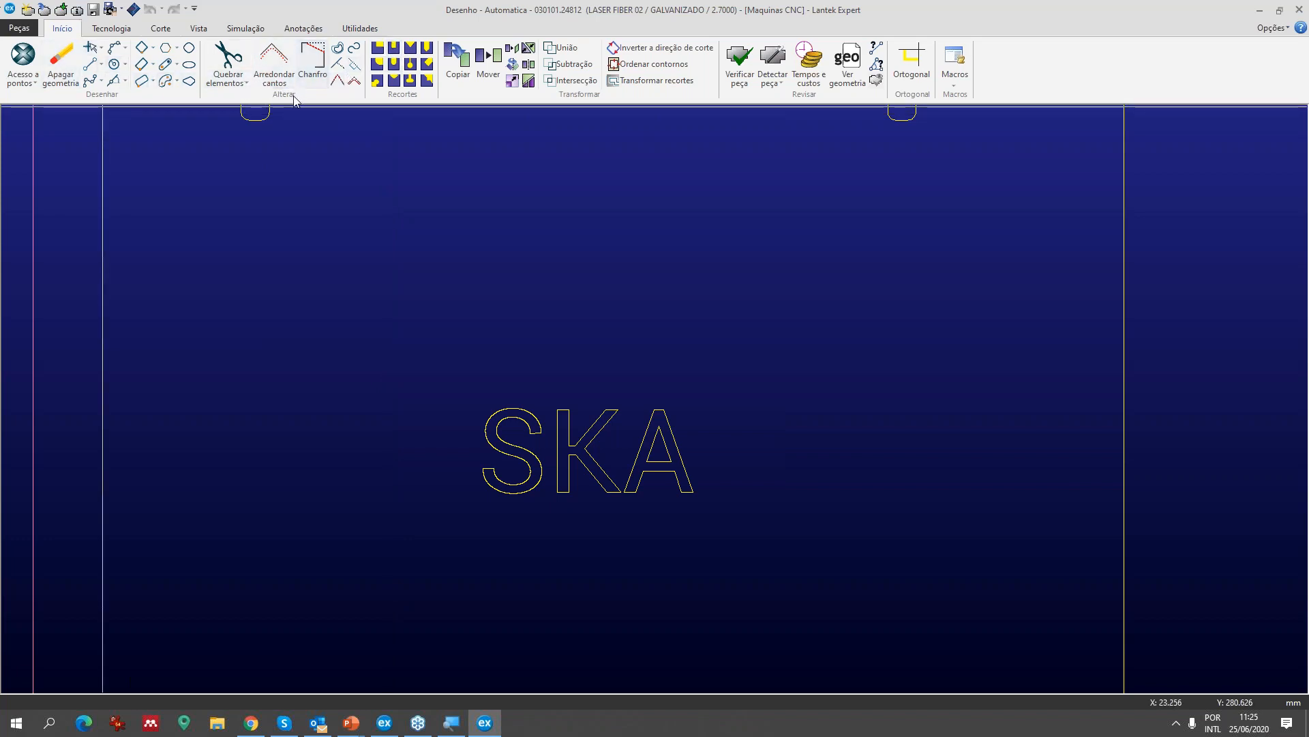
left_click(358, 53)
scroll(656, 399, "down", 3)
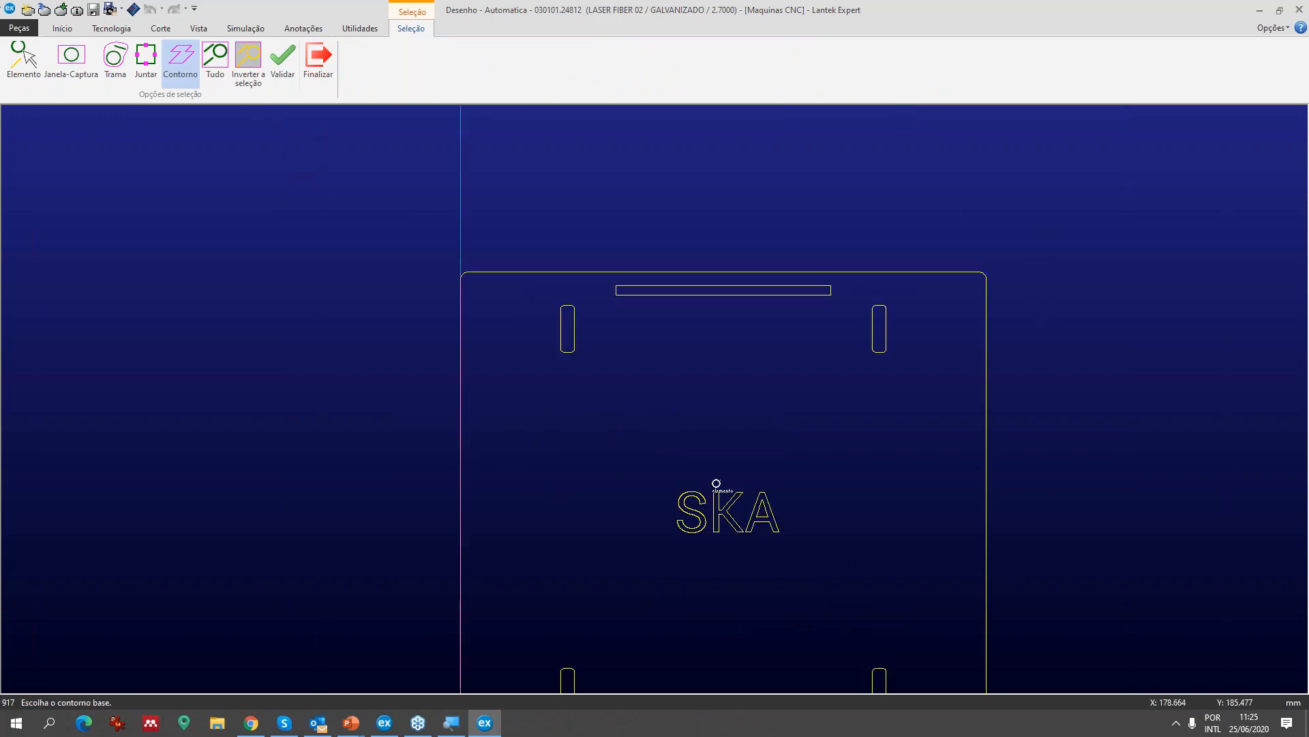
scroll(658, 401, "down", 1)
scroll(654, 409, "up", 5)
scroll(644, 396, "up", 2)
scroll(655, 406, "down", 3)
scroll(662, 408, "down", 3)
middle_click_drag(643, 407, 507, 402)
key("Escape")
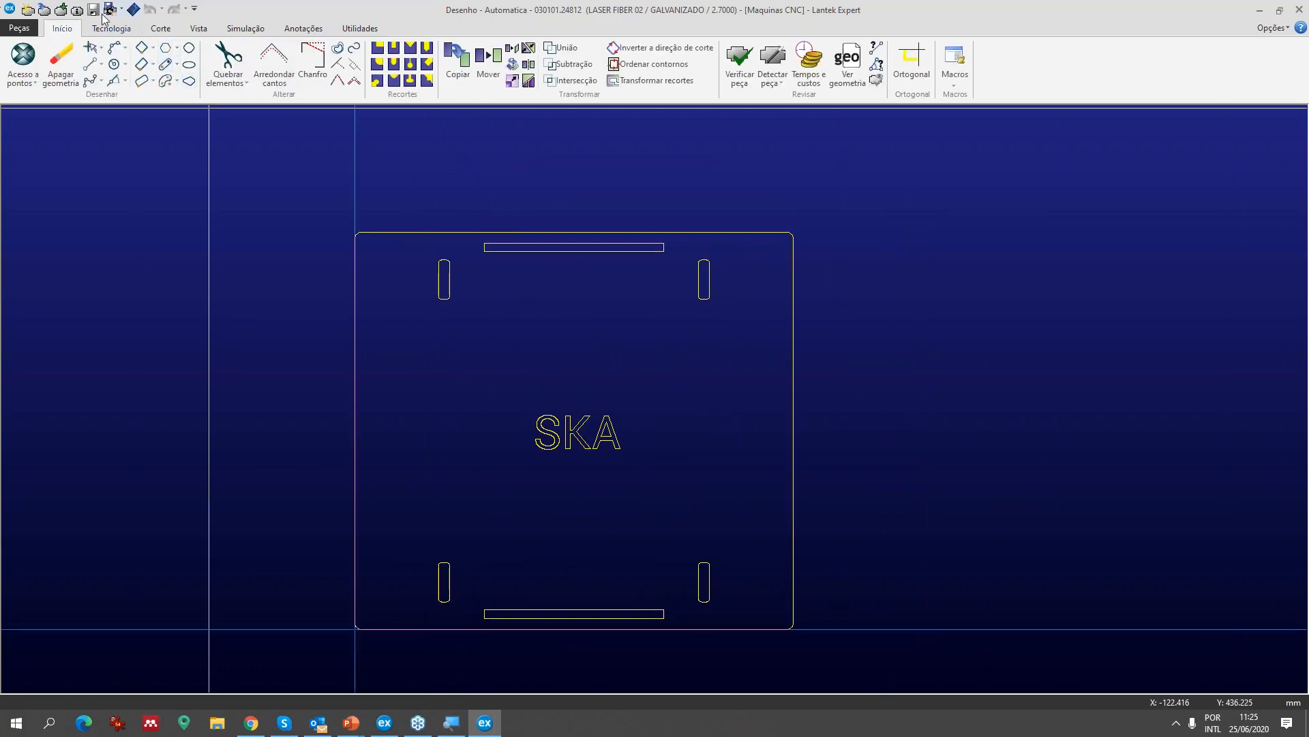
- Place a horizontal dimension across the plate's full width above its upper edge, and undo it
left_click(304, 28)
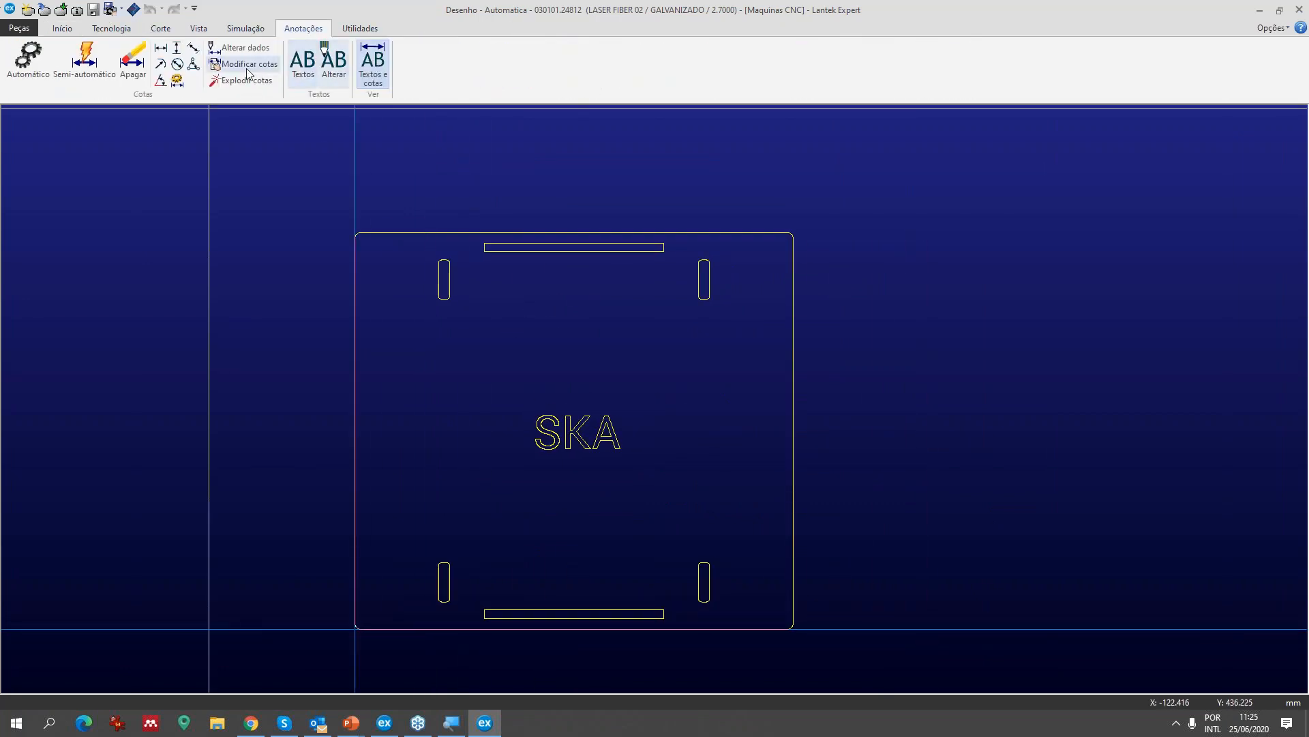
left_click(161, 47)
left_click(793, 236)
left_click(351, 247)
left_click(508, 209)
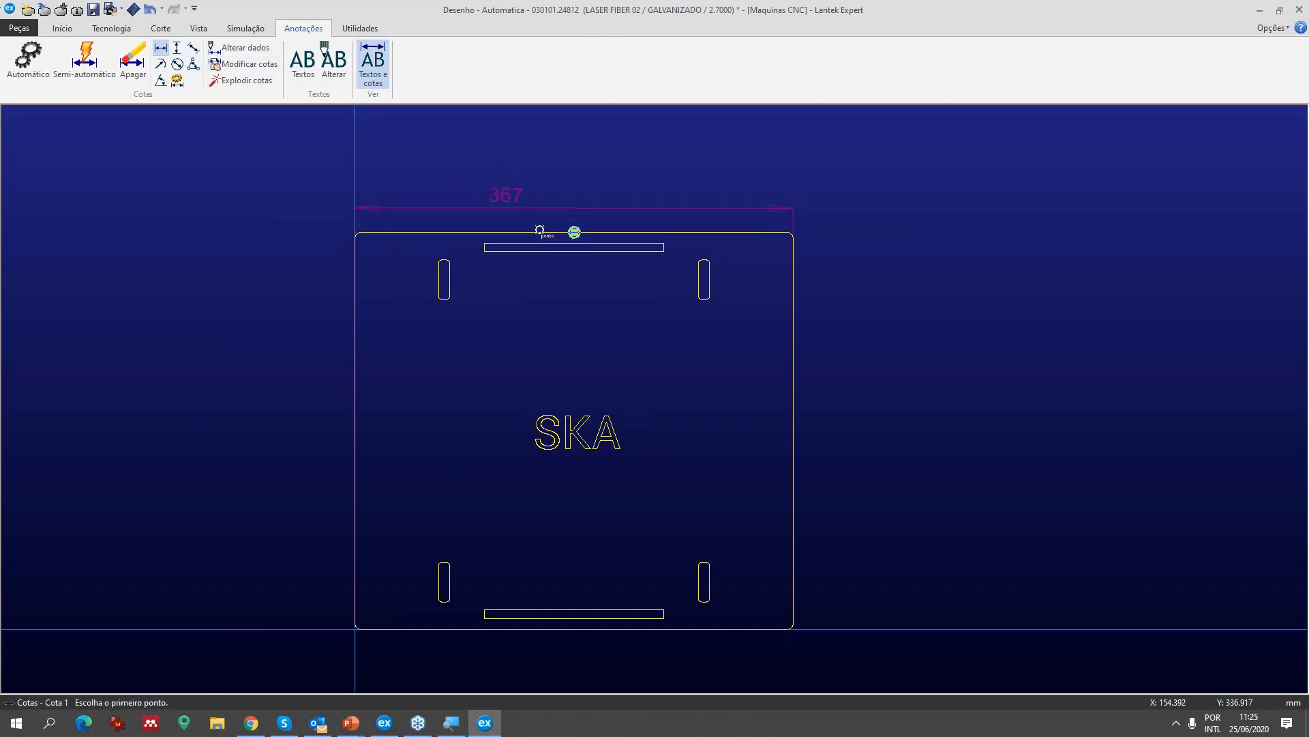
key("ctrl+z")
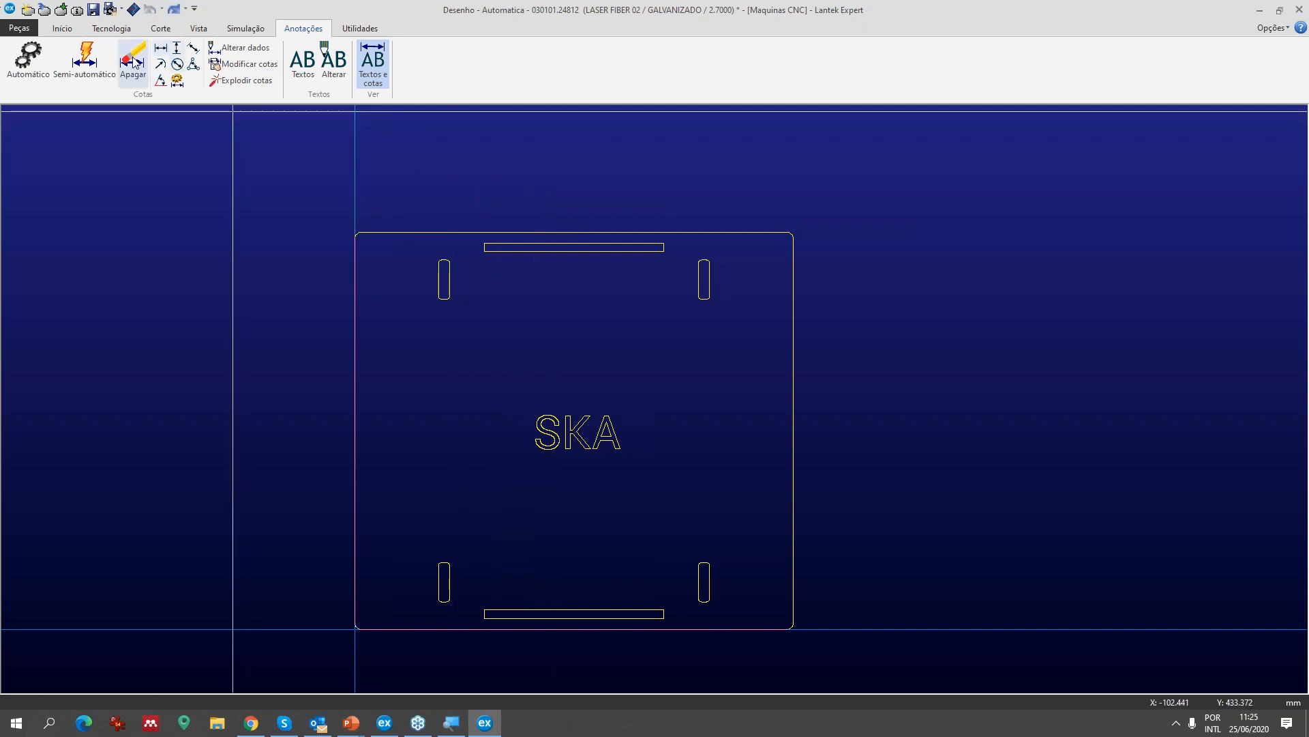
- Smooth the SKA text contours with Ajustar, using Suavizar, minimum number of elements 0, maximum radius 5000 mm and tolerance 0.5 mm
left_click(62, 28)
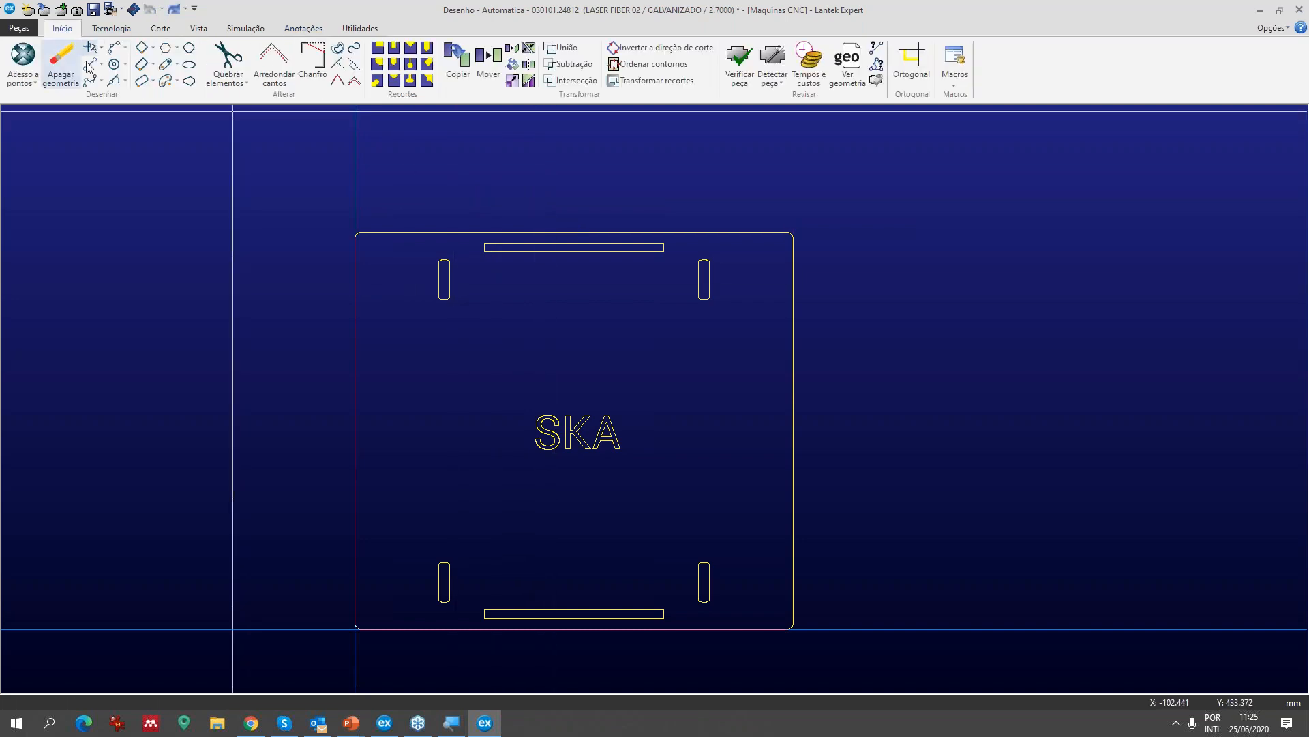
left_click(360, 59)
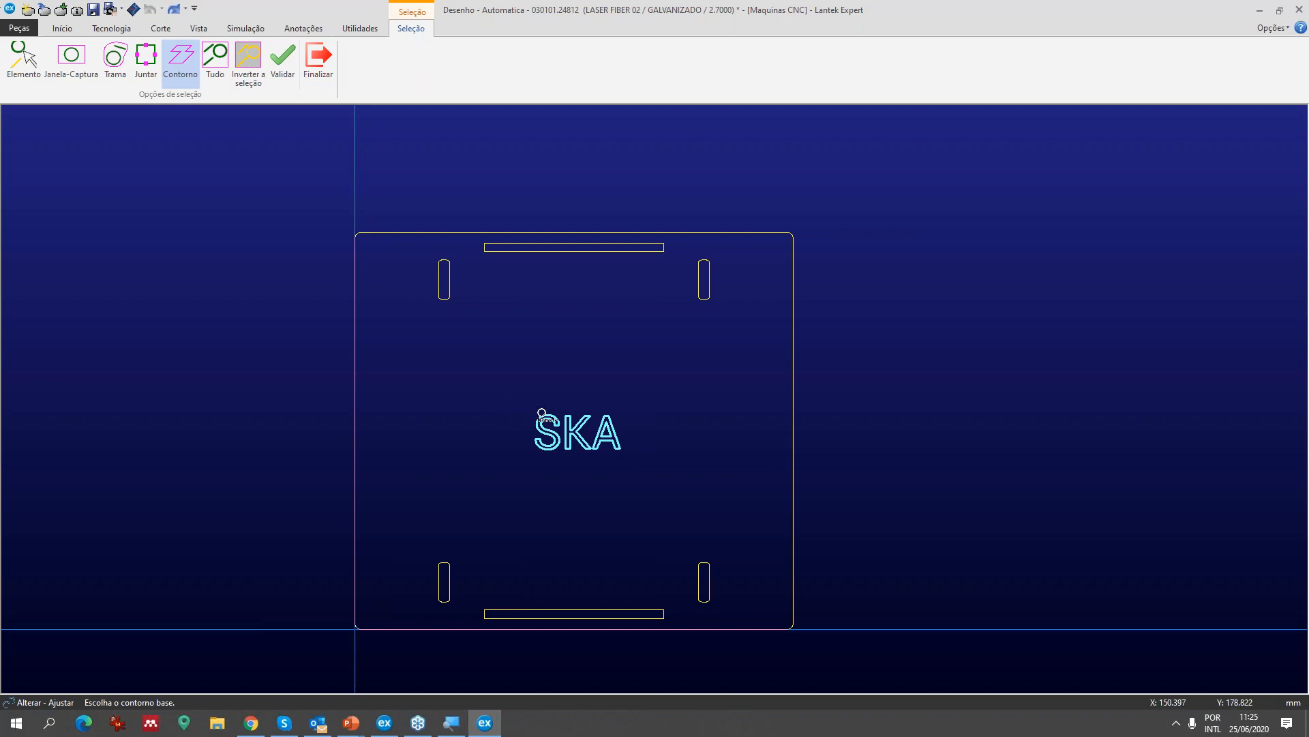
scroll(545, 413, "up", 2)
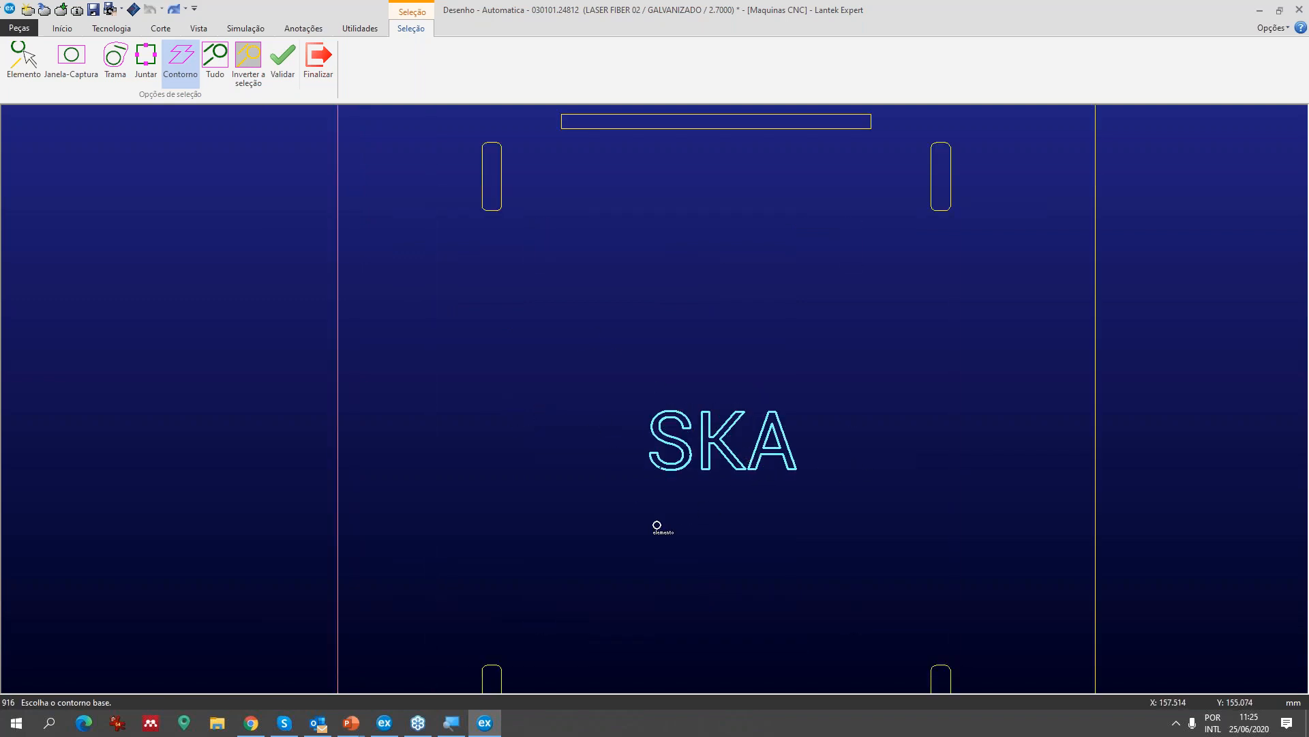
middle_click_drag(757, 513, 690, 480)
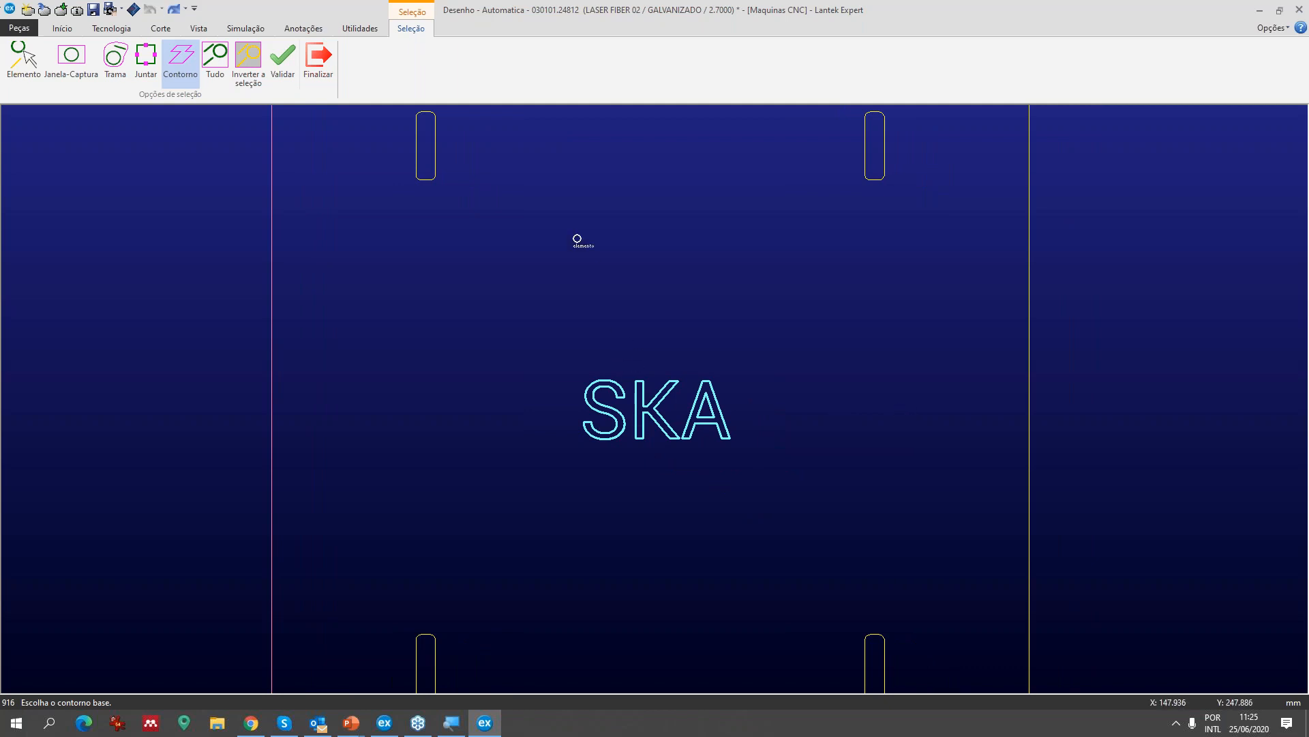
right_click(532, 244)
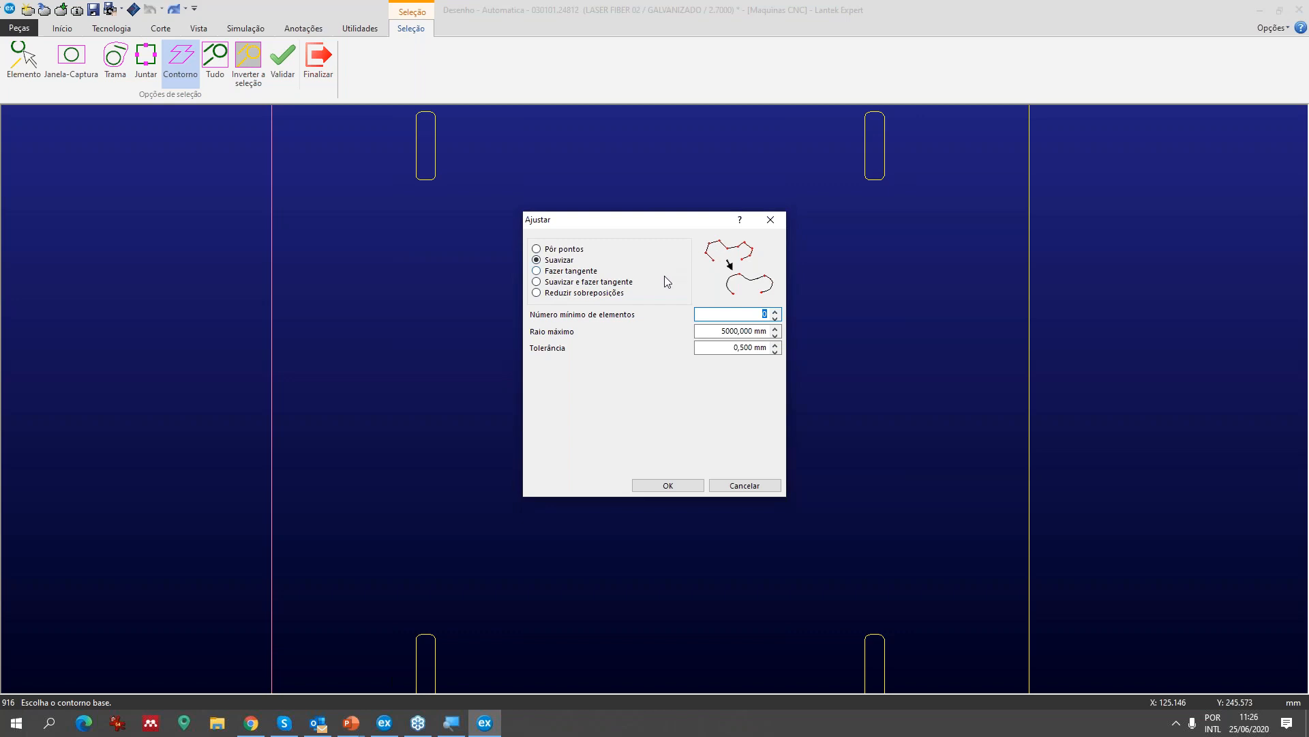
left_click(714, 330)
left_click(714, 313)
left_click(722, 346)
left_click(710, 315)
left_click(717, 333)
left_click(732, 349)
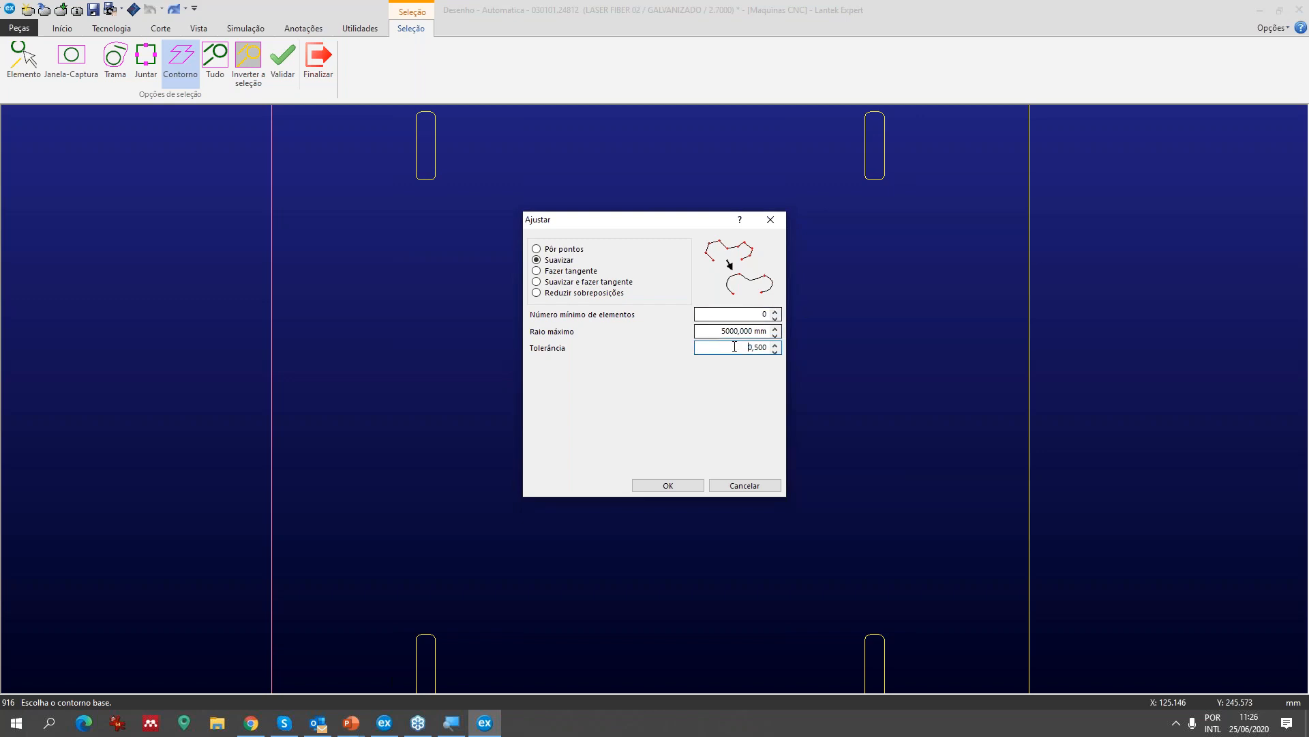
left_click(670, 485)
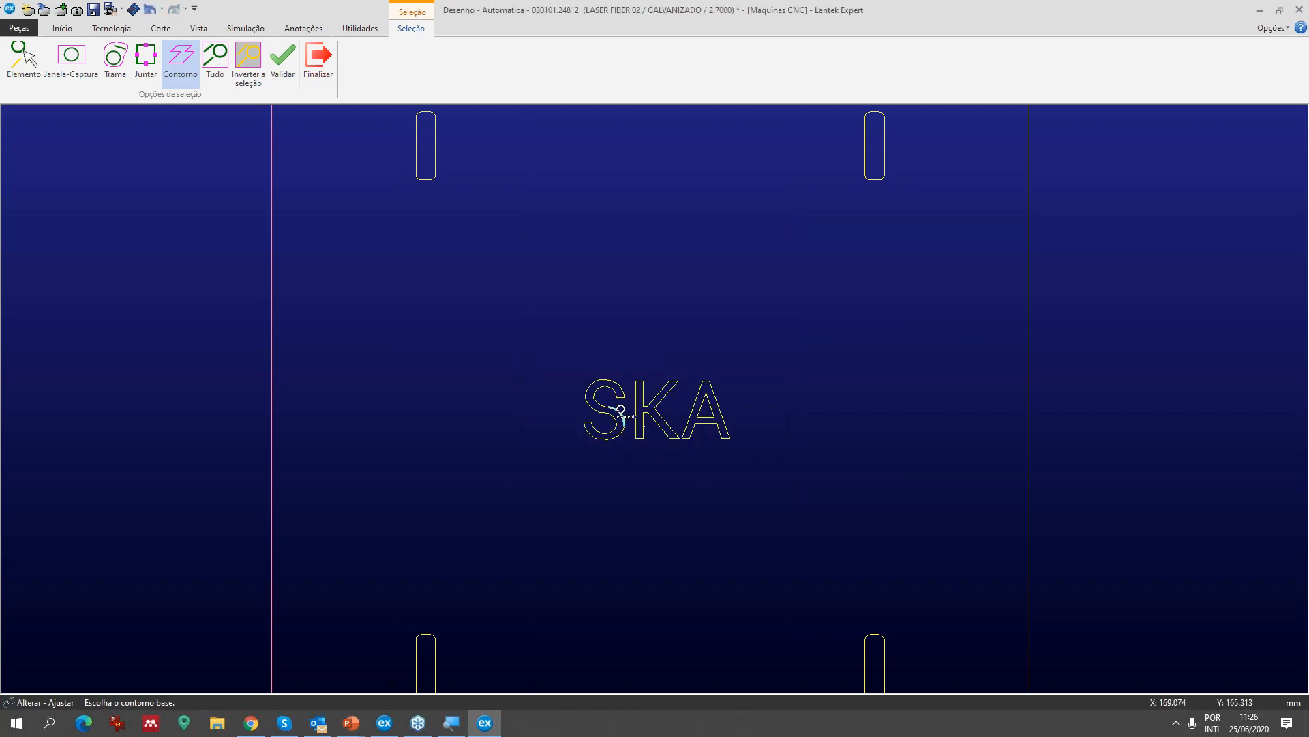
scroll(649, 401, "up", 5)
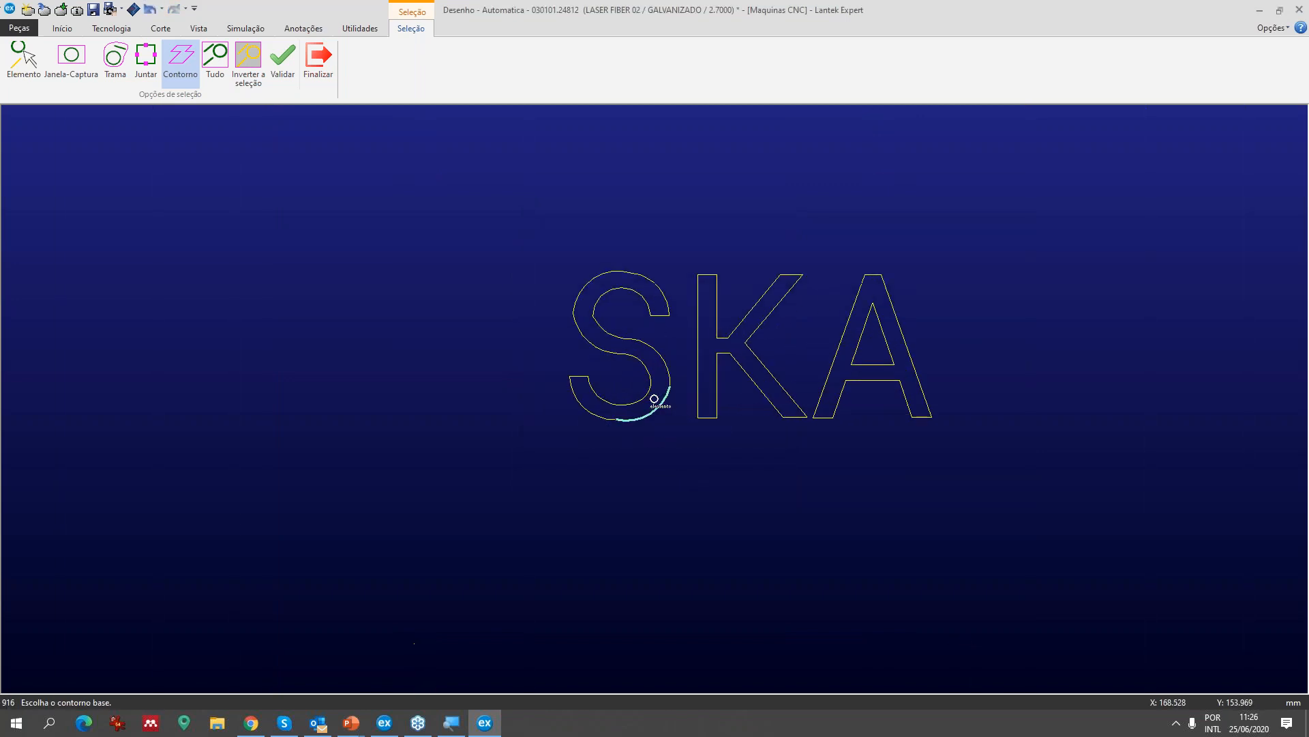
scroll(658, 395, "up", 4)
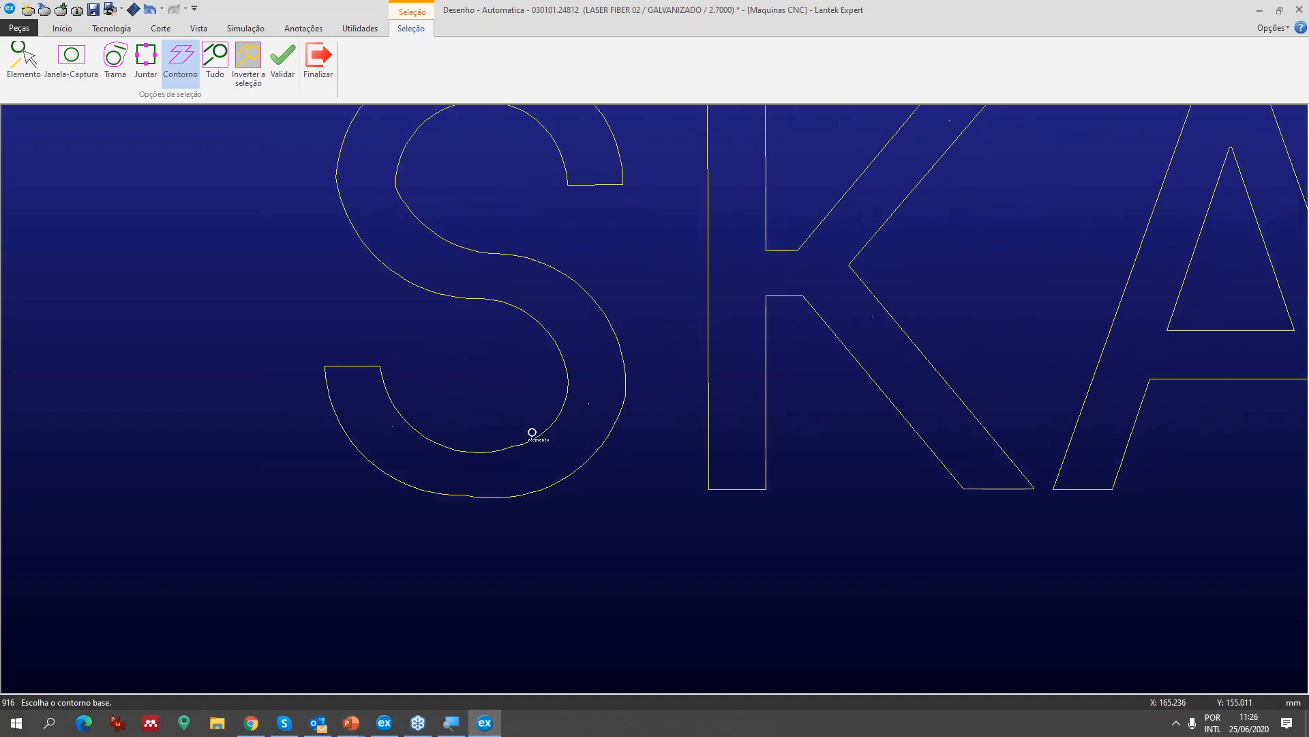
- Compare the SKA letters' curves with and without the smoothing, and leave the smoothing undone
scroll(654, 398, "down", 2)
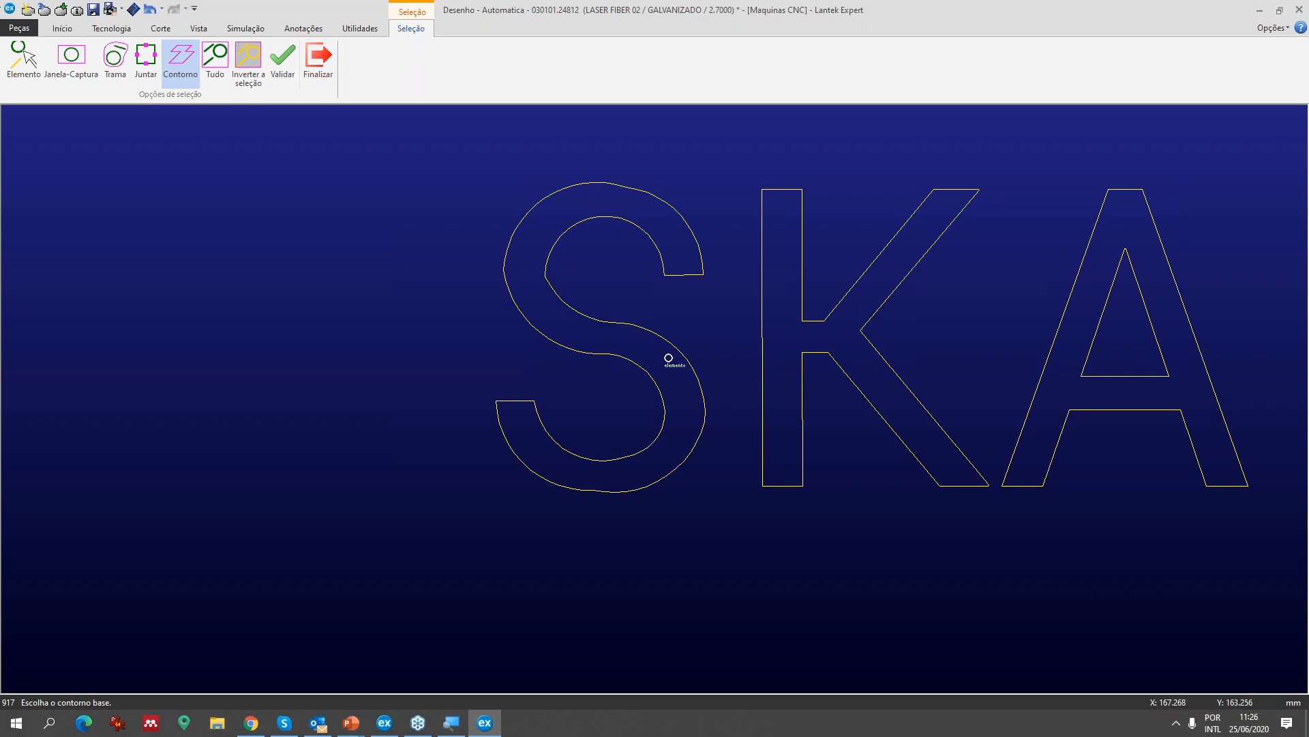
scroll(654, 399, "up", 1)
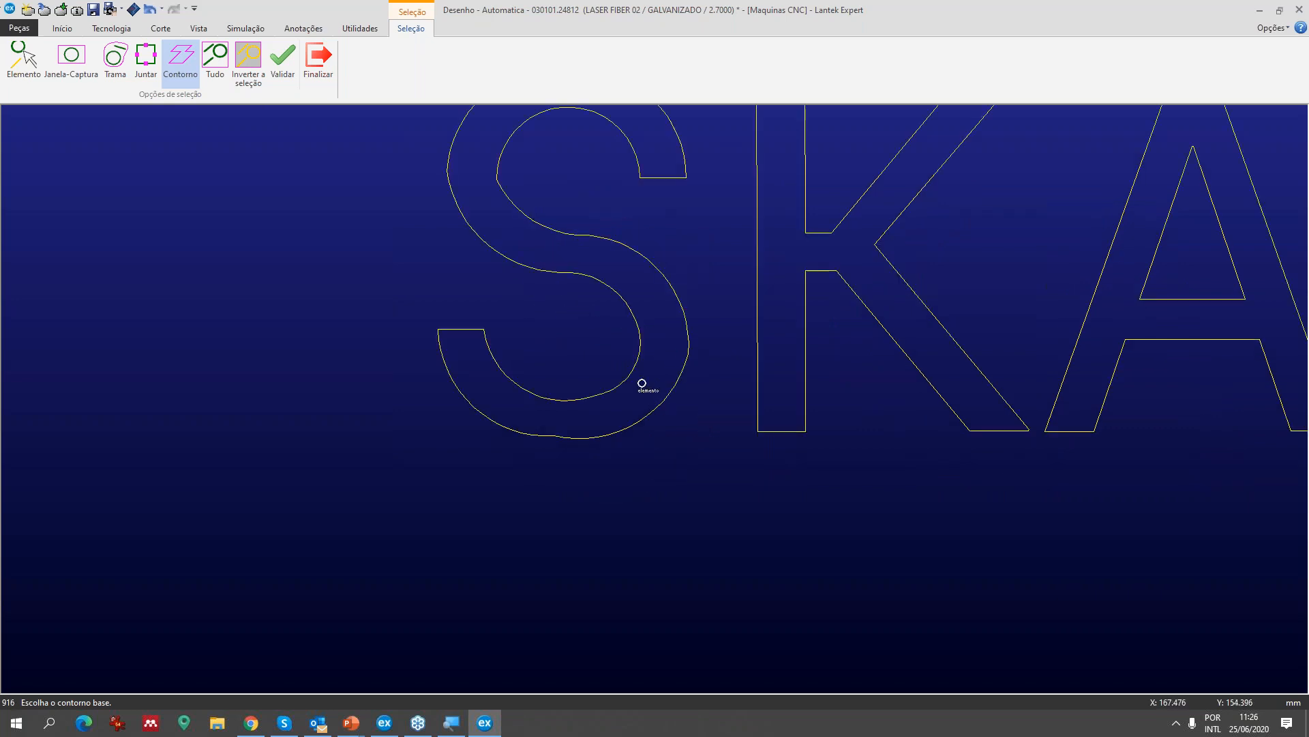
scroll(654, 392, "up", 1)
mouse_move(657, 406)
middle_mouse_down()
mouse_move(623, 509)
mouse_move(595, 502)
middle_mouse_up()
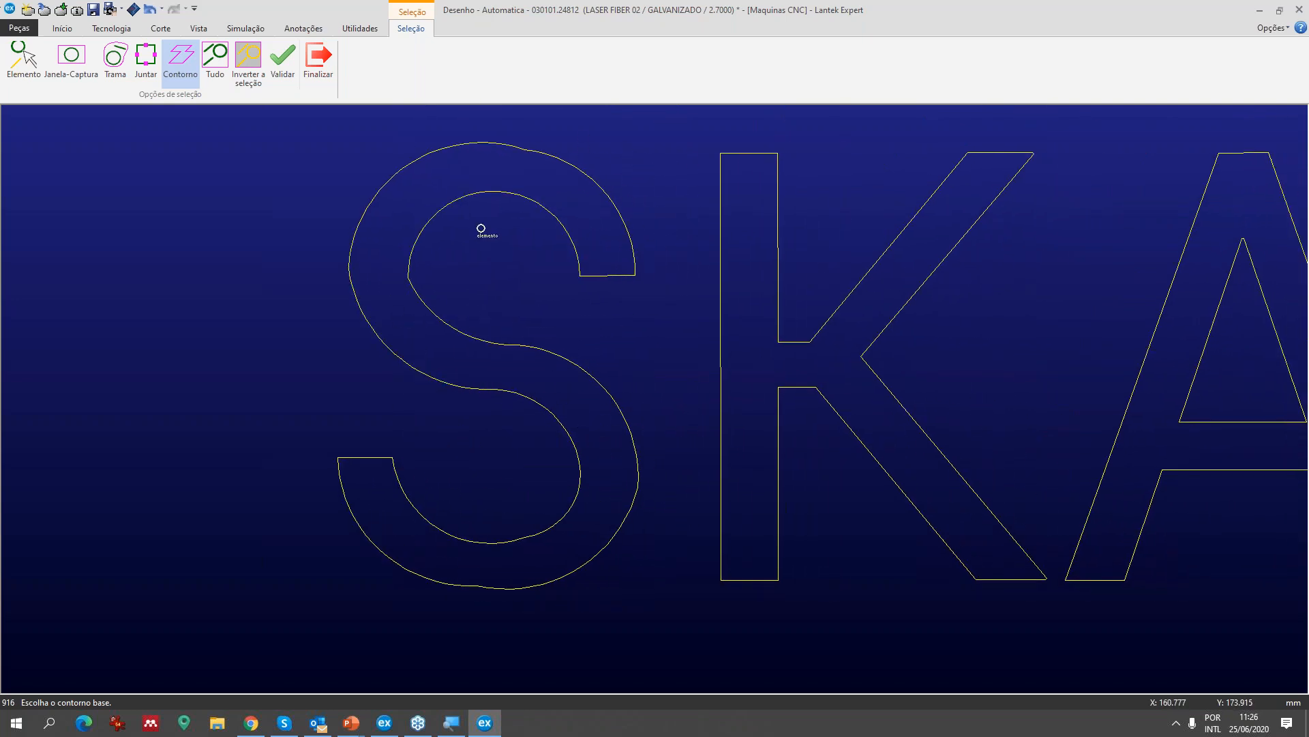
key("ctrl+z")
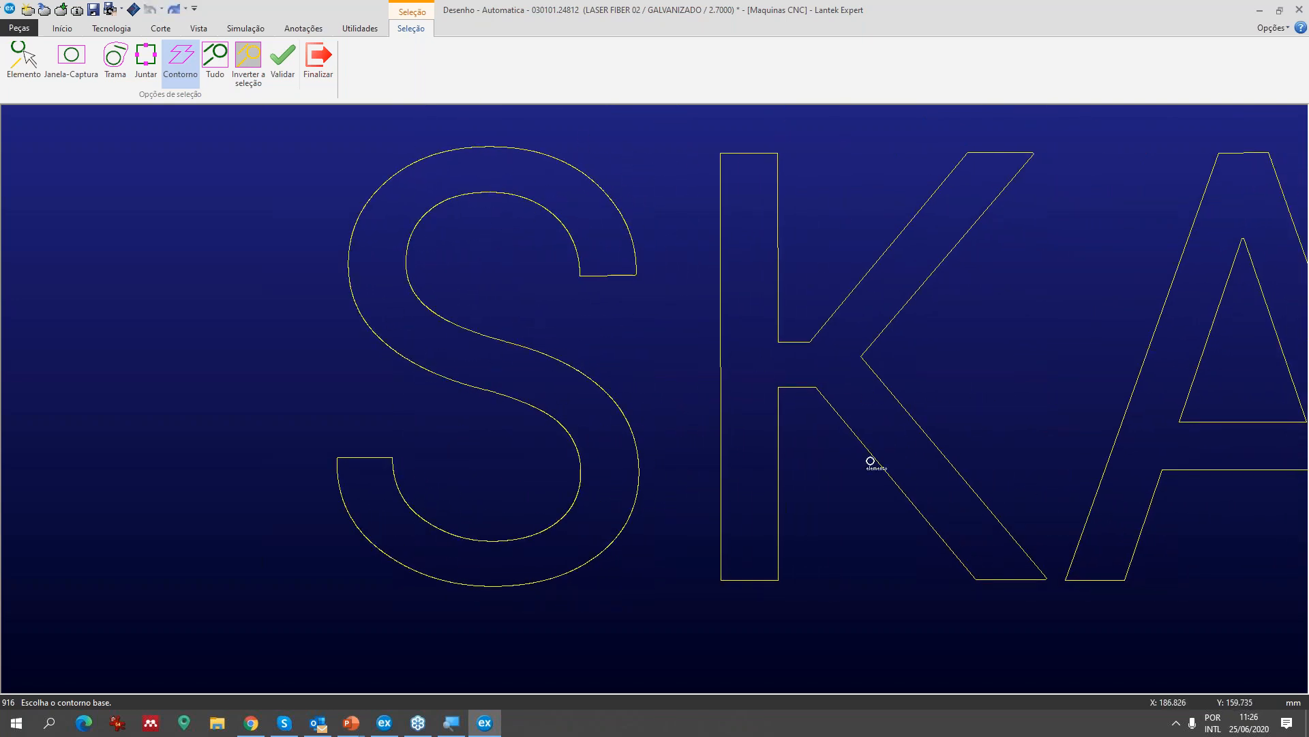
key("ctrl+y")
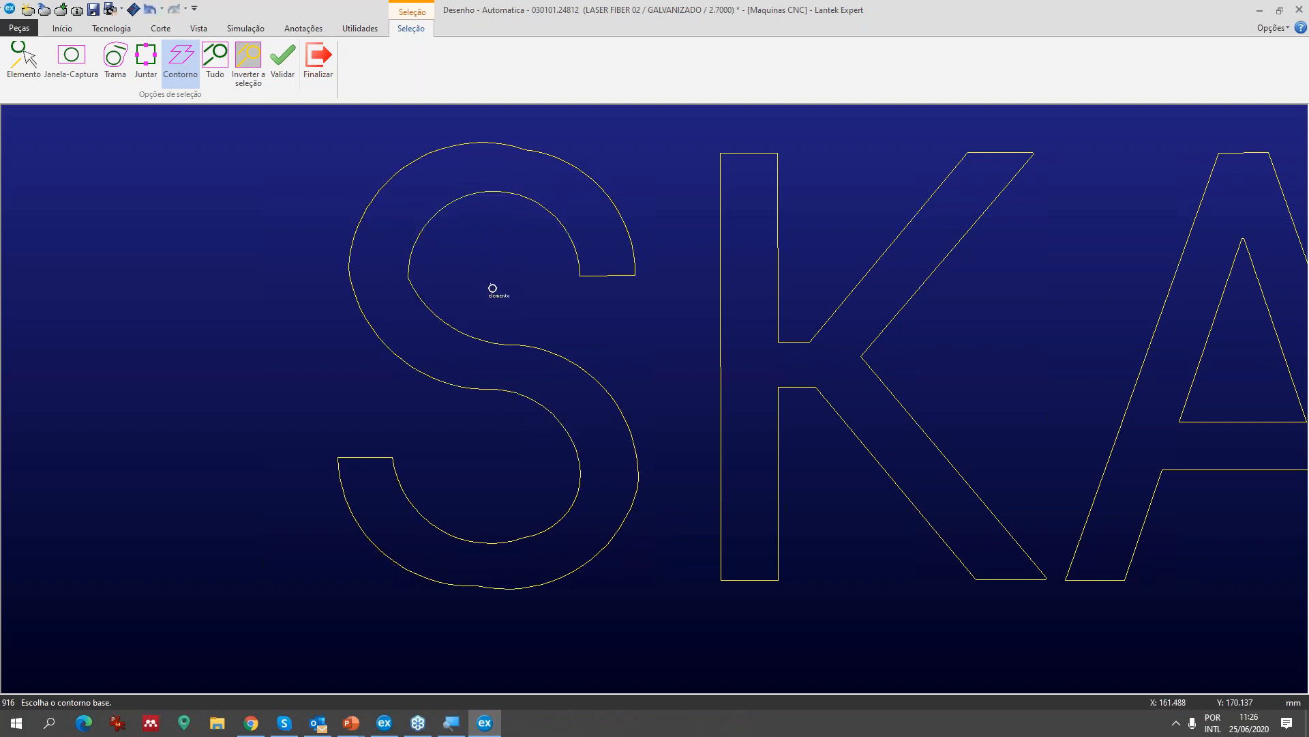
key("ctrl+z")
scroll(654, 399, "down", 5)
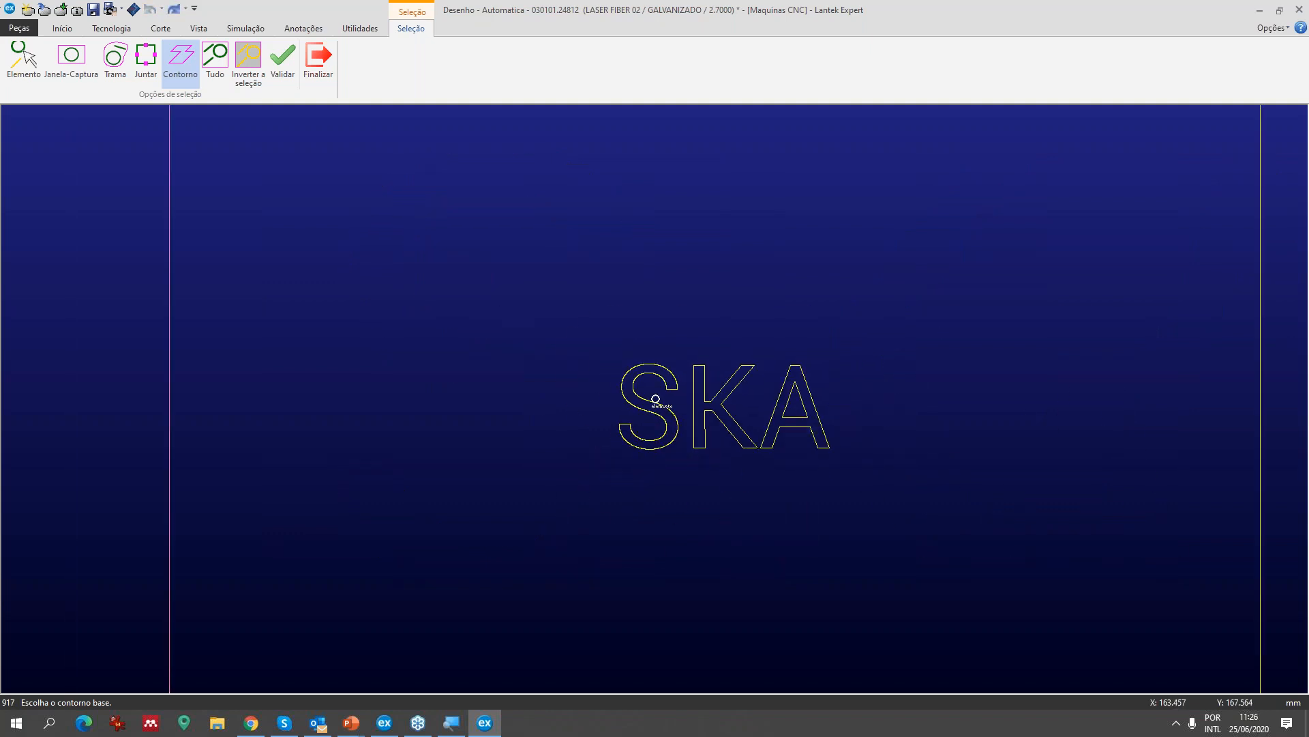
key("Escape")
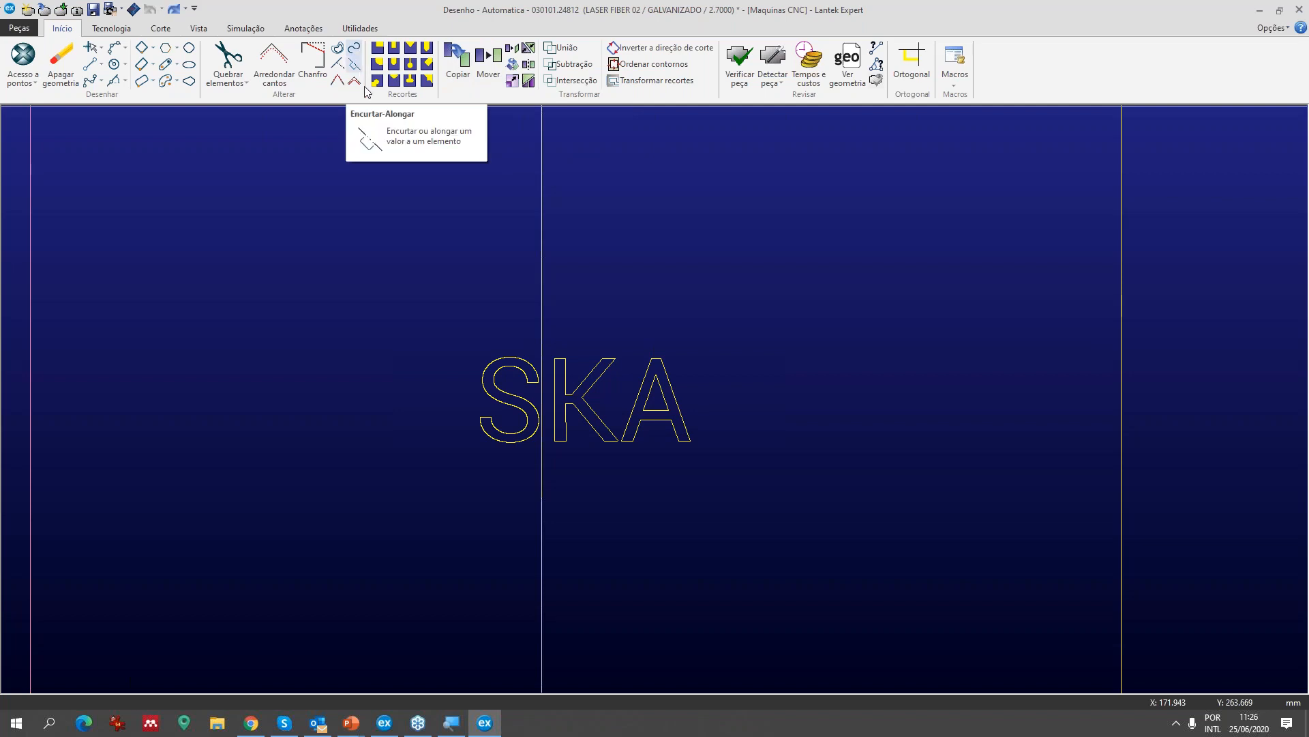
- Scale the SKA text by a factor of 50 with Escalar, using the upper-left corner of the plate's lower horizontal slot as base point
left_click(511, 82)
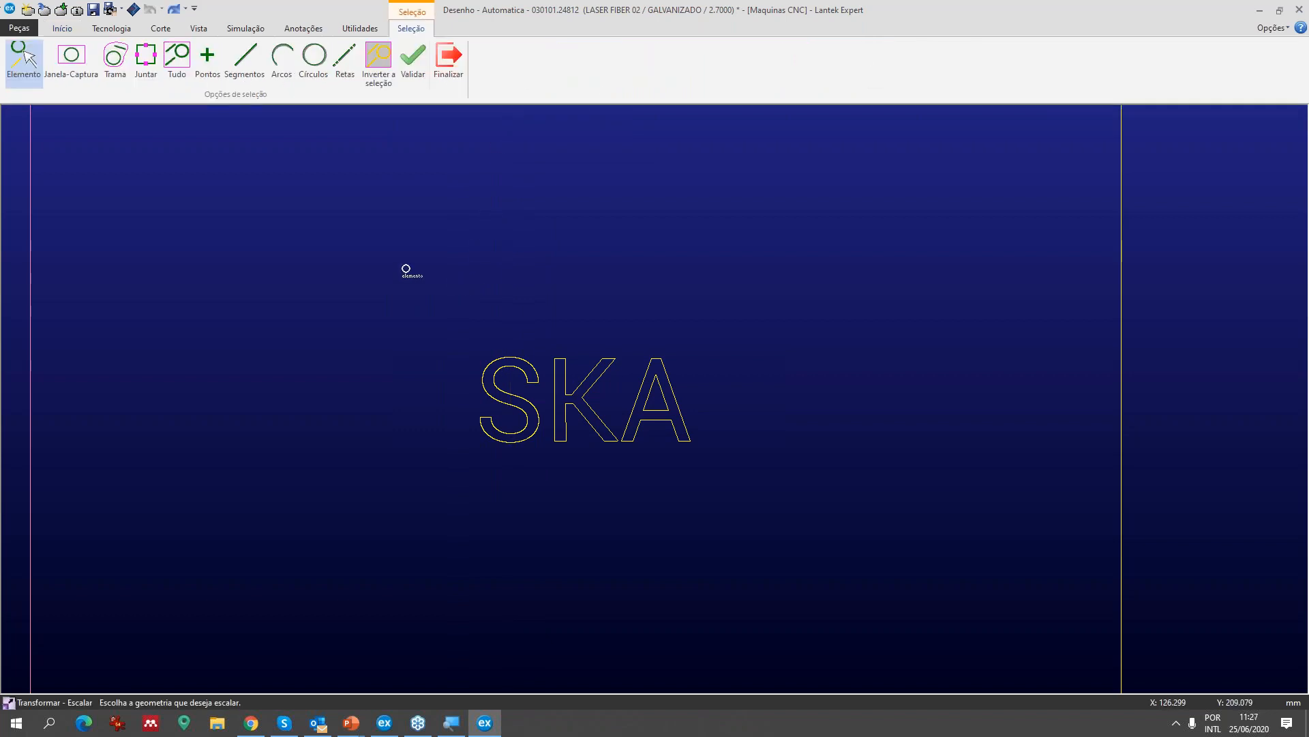
left_click_drag(413, 260, 712, 477)
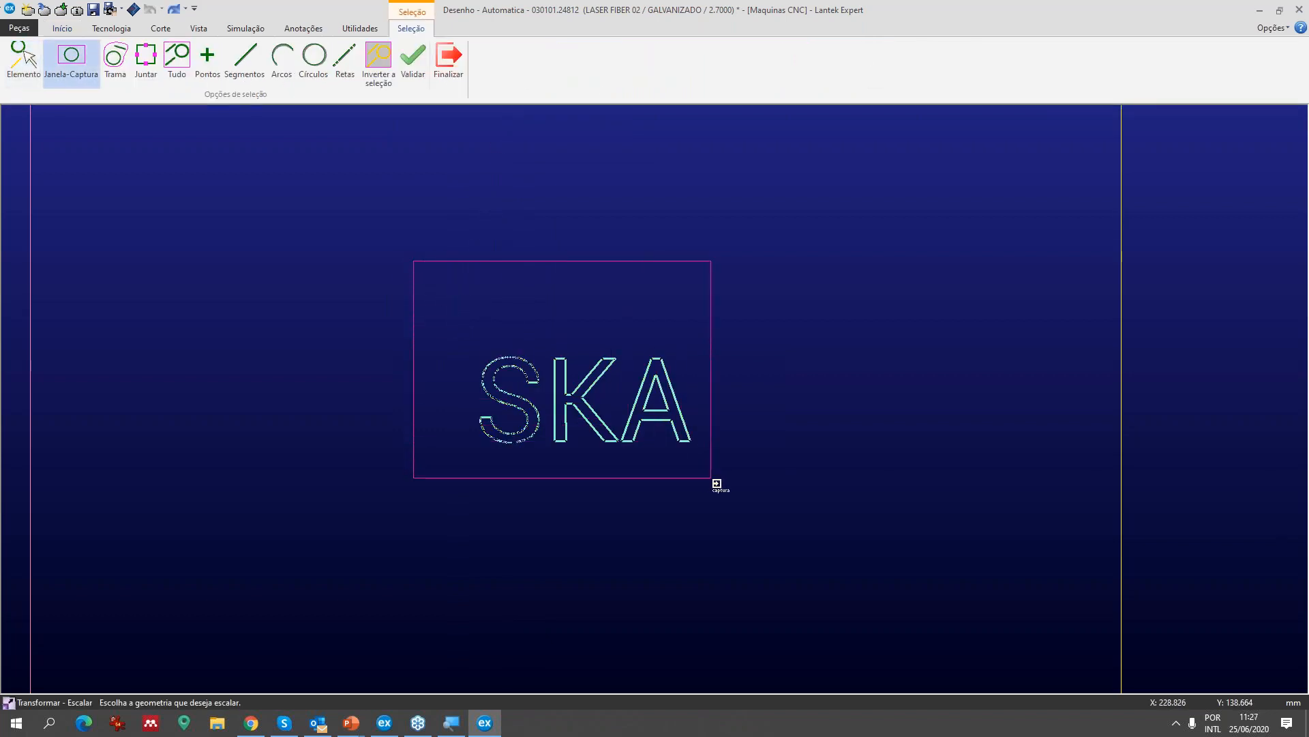
left_click(411, 60)
scroll(649, 397, "down", 5)
middle_click_drag(650, 398, 659, 283)
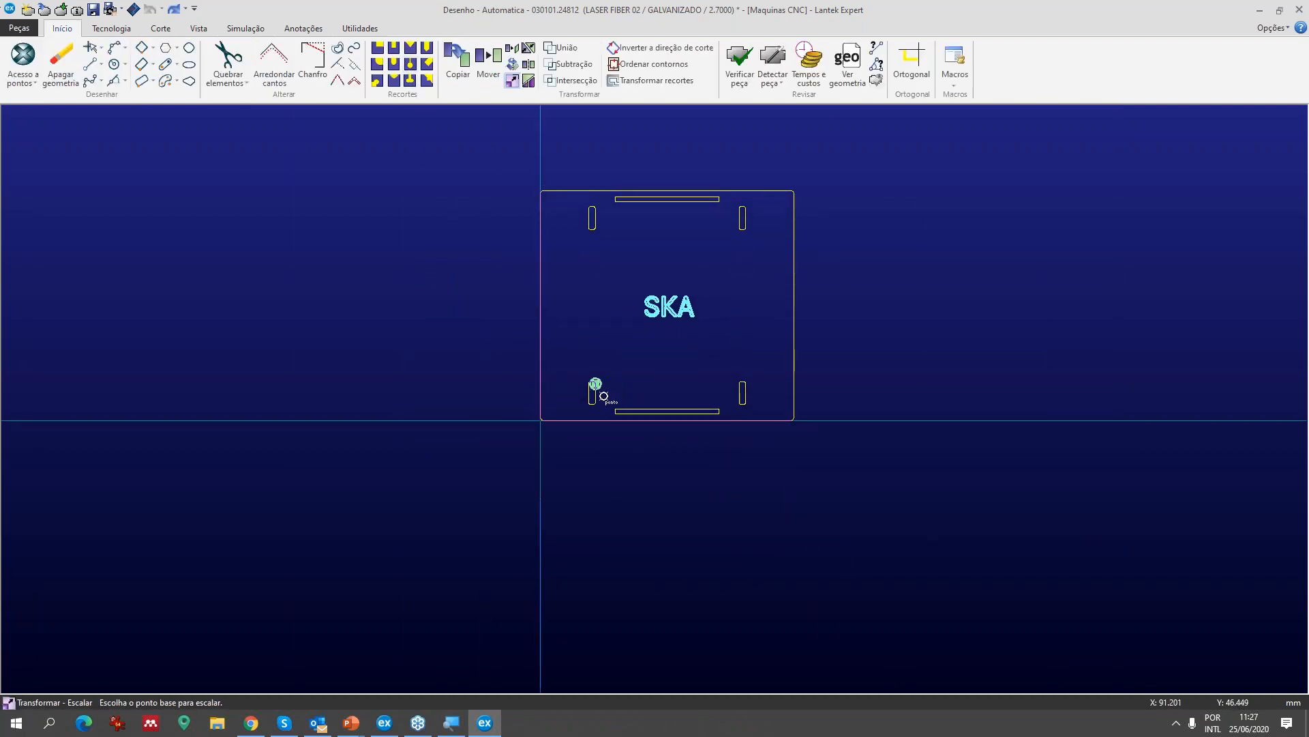
scroll(646, 377, "up", 4)
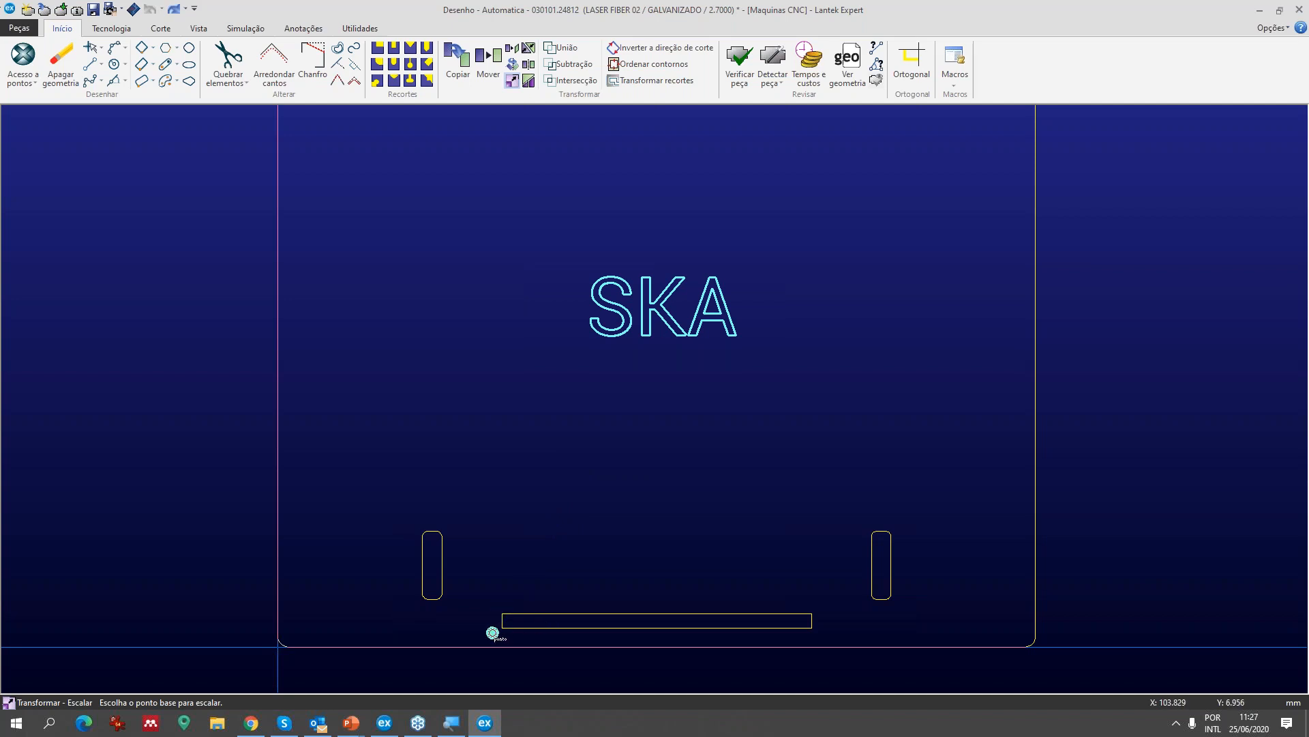
scroll(492, 632, "up", 3)
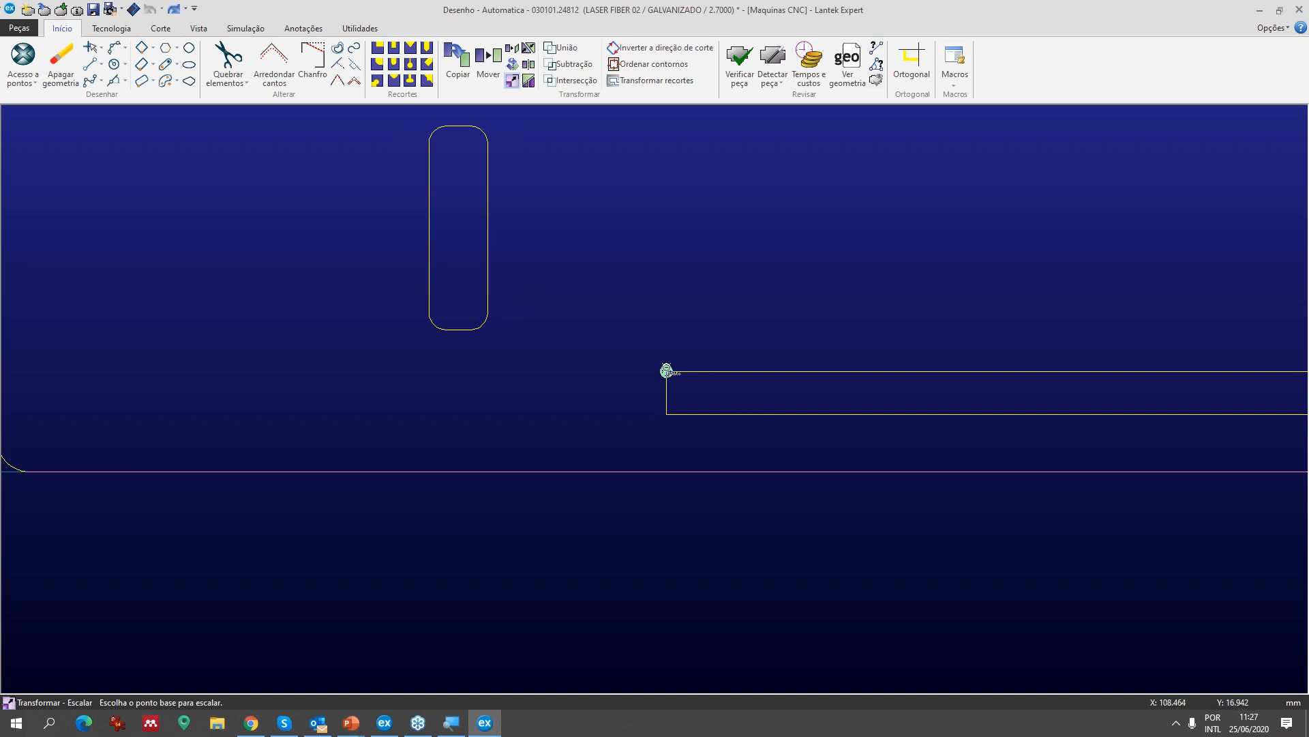
left_click(666, 371)
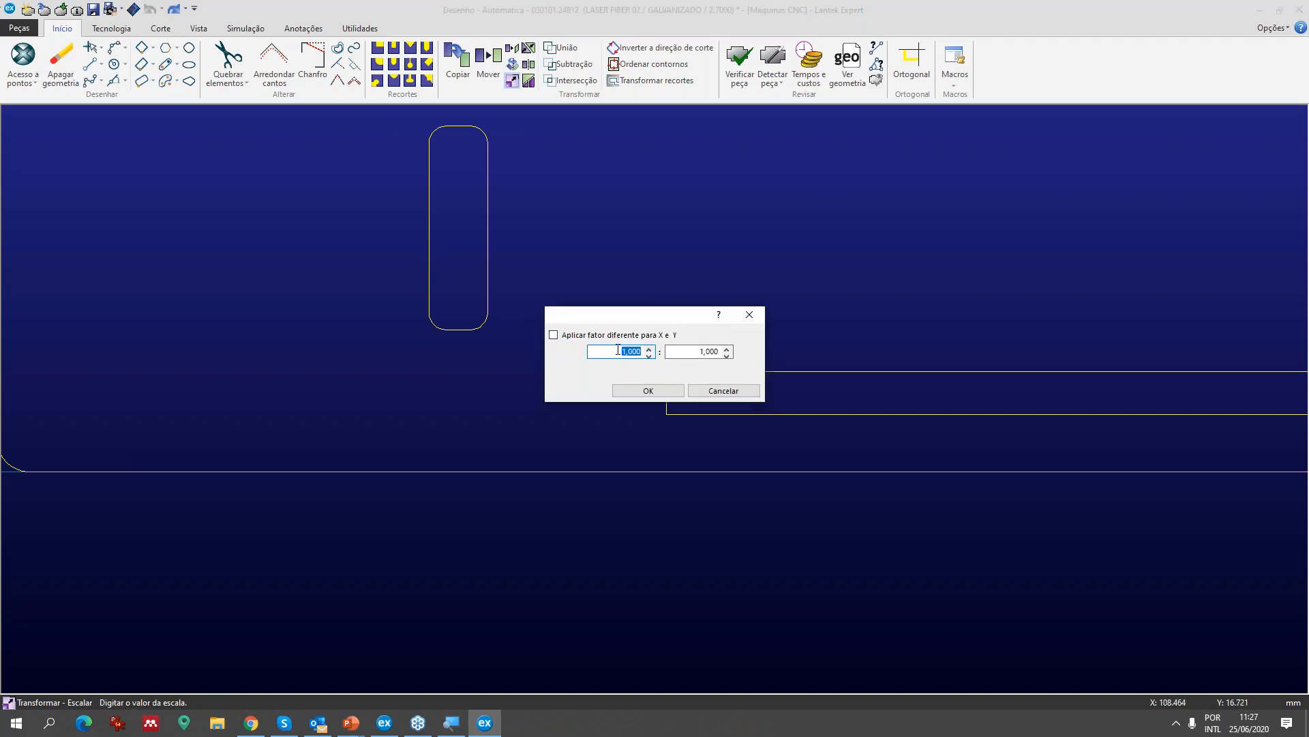
type("50")
key("Return")
scroll(654, 400, "down", 5)
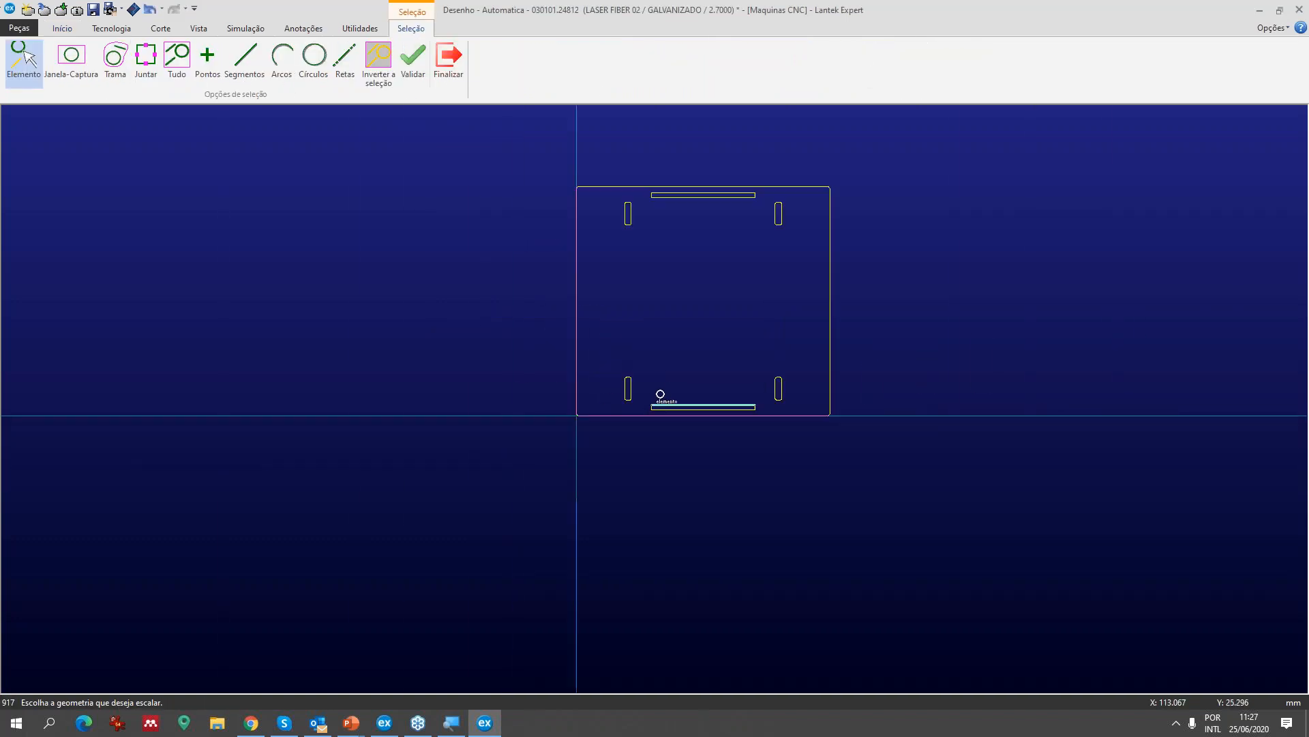
scroll(655, 400, "down", 8)
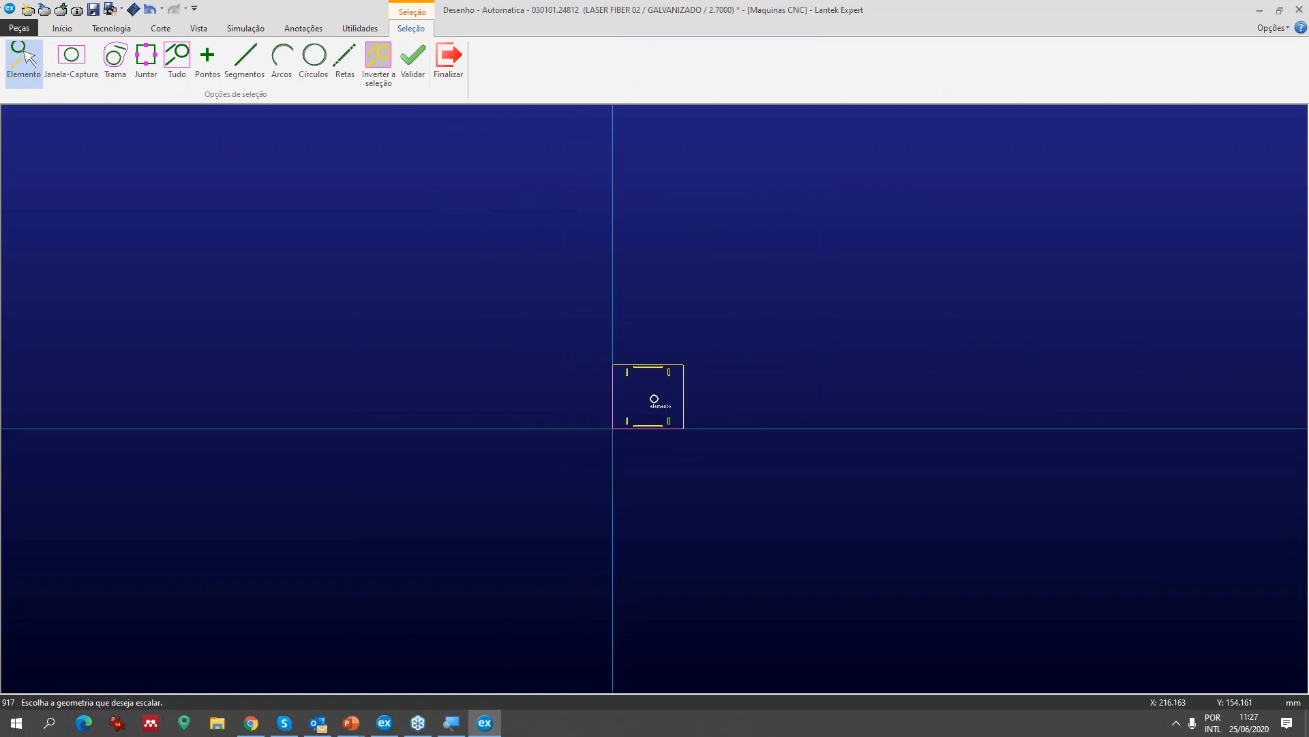
scroll(655, 400, "down", 1)
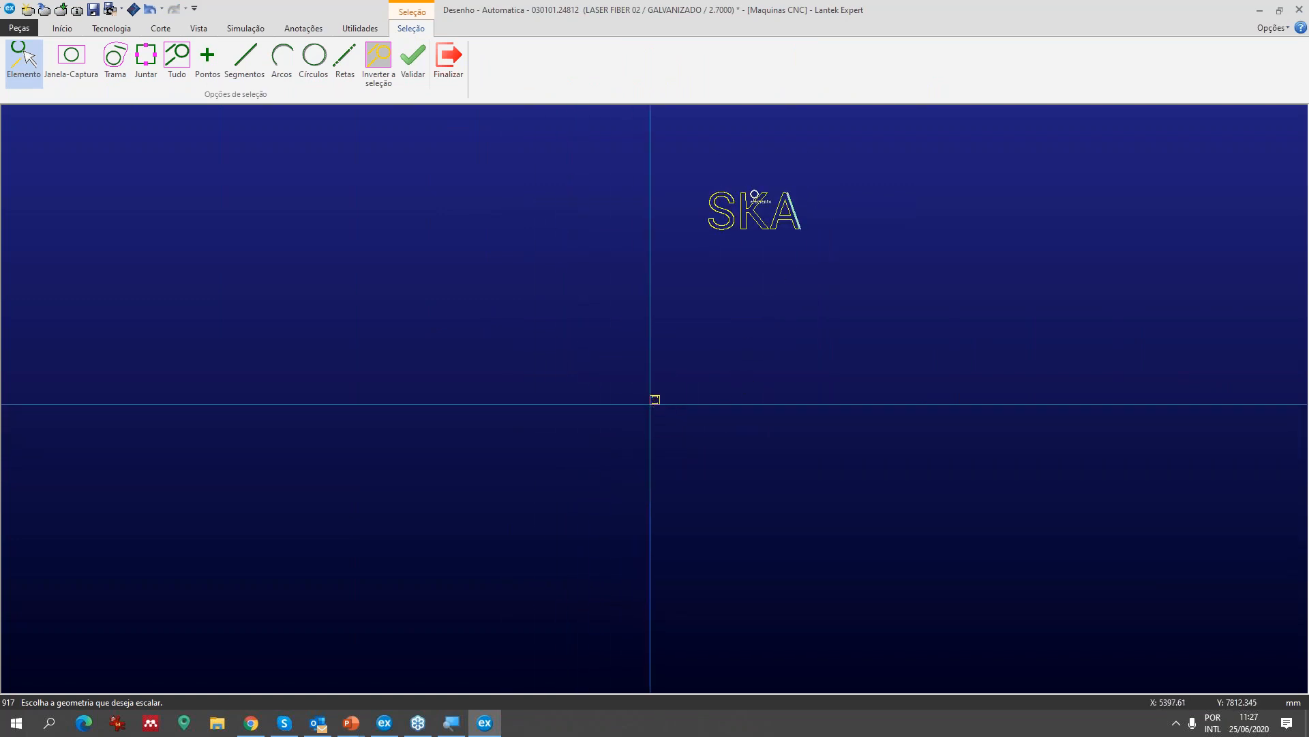
scroll(725, 219, "up", 3)
scroll(659, 399, "up", 5)
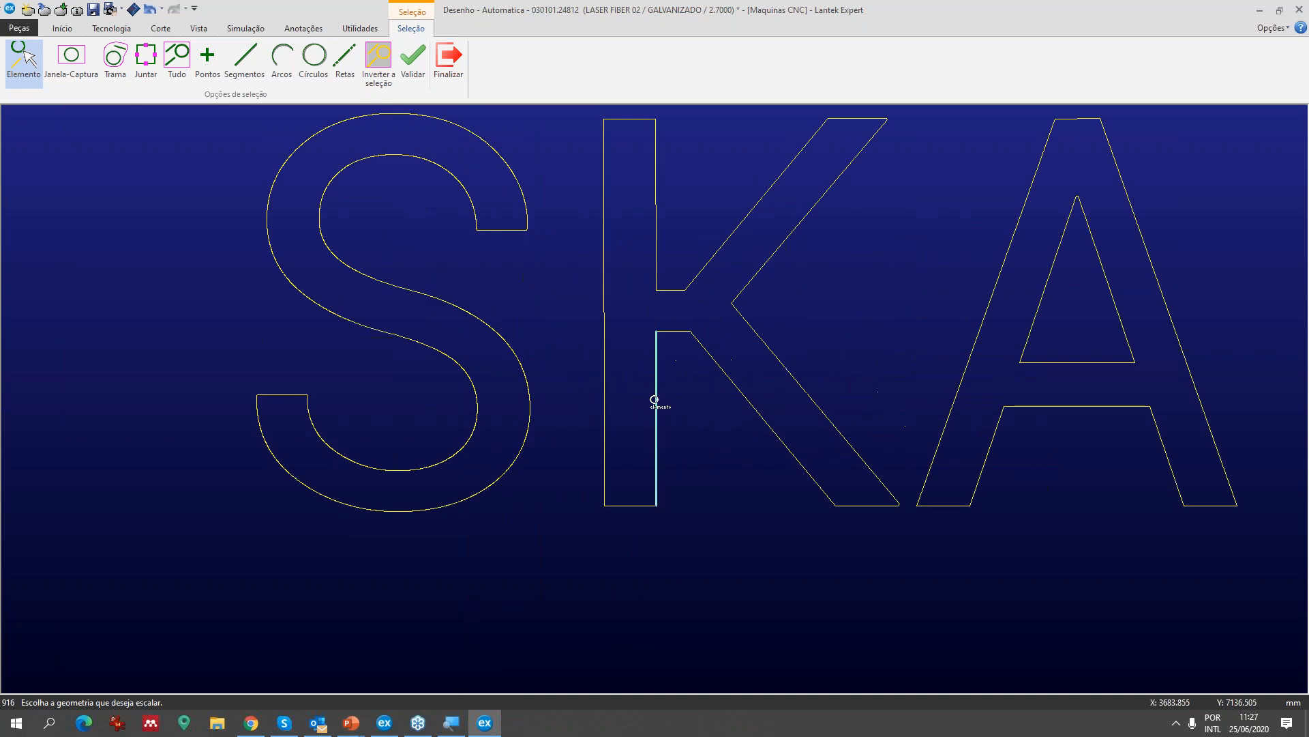
key("Escape")
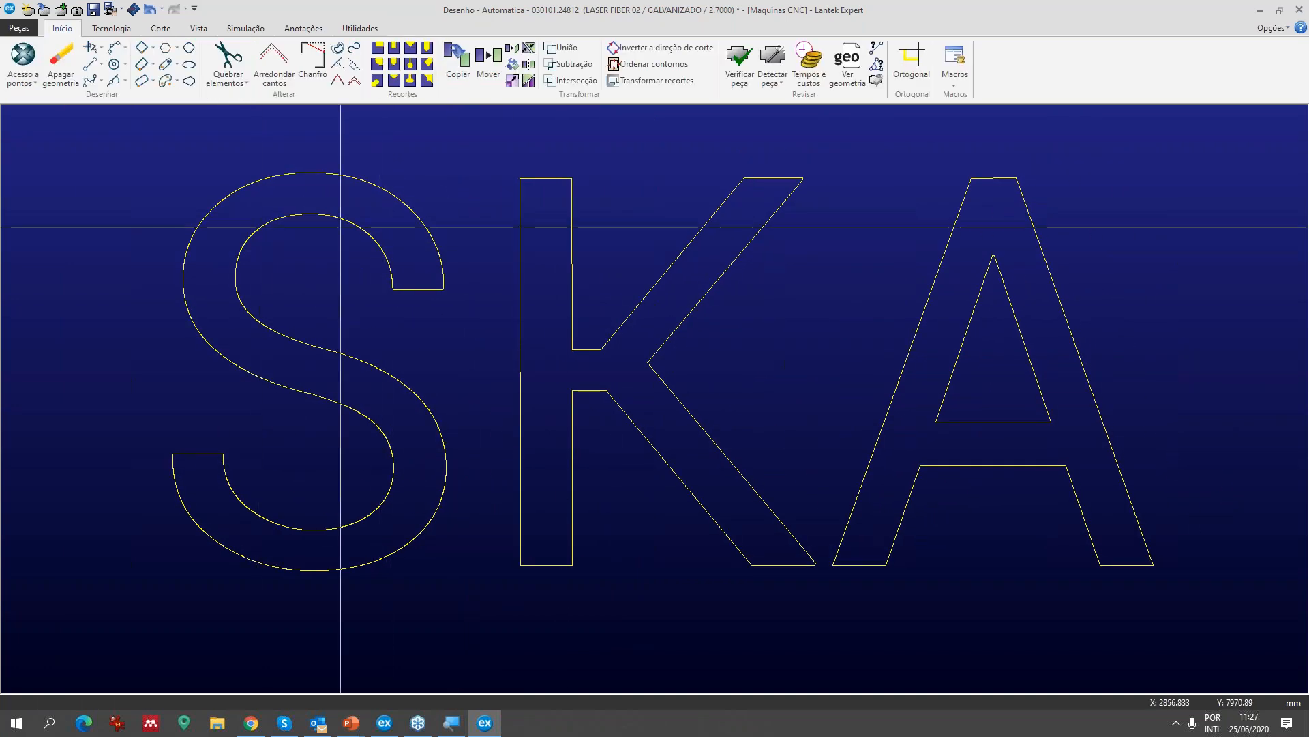
- Smooth the enlarged SKA contours with Ajustar, using Suavizar, minimum number of elements 0, maximum radius 5000 mm and tolerance 0.5 mm
left_click(354, 50)
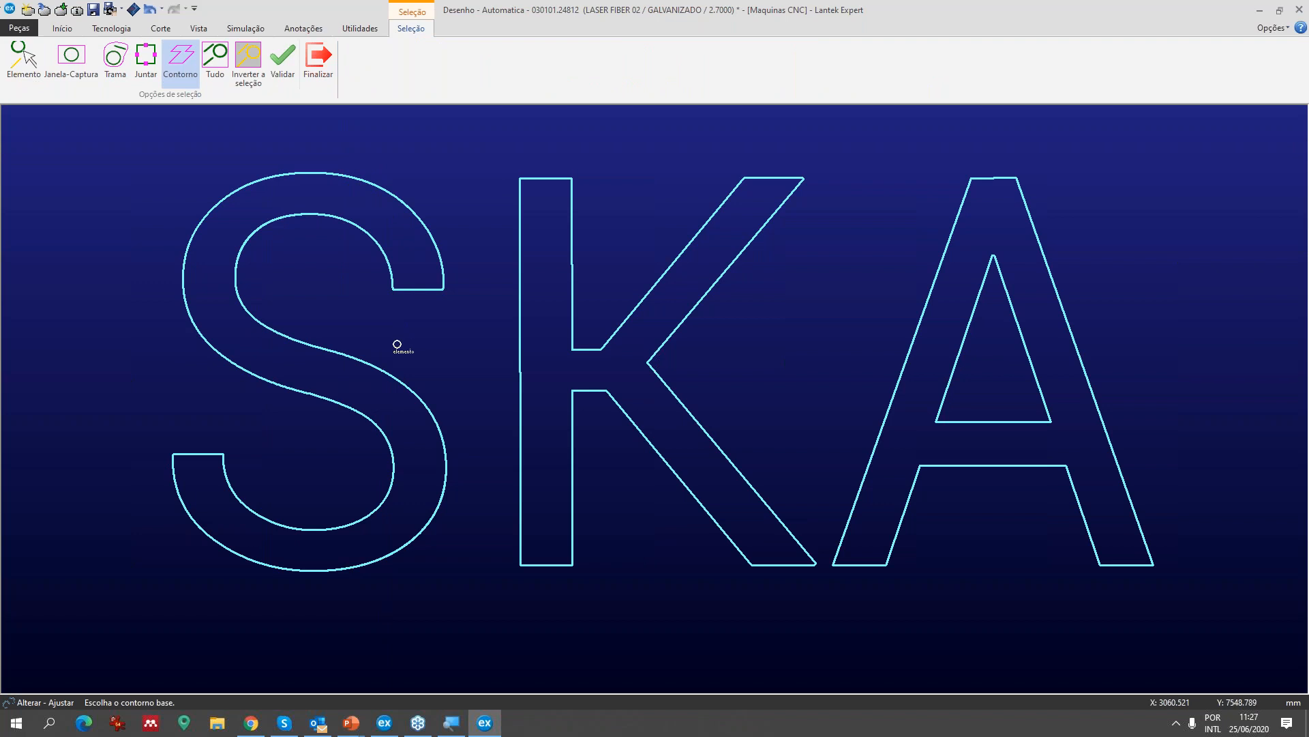
left_click(397, 345)
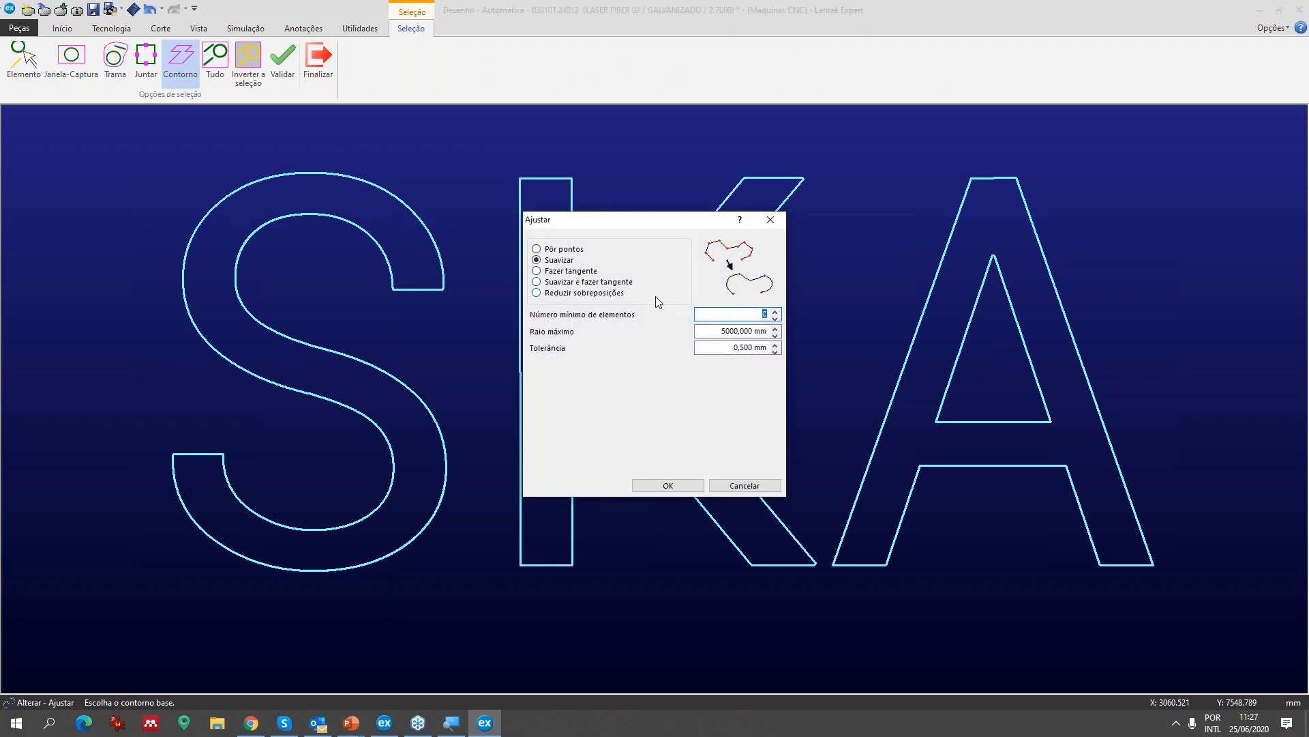
left_click(656, 482)
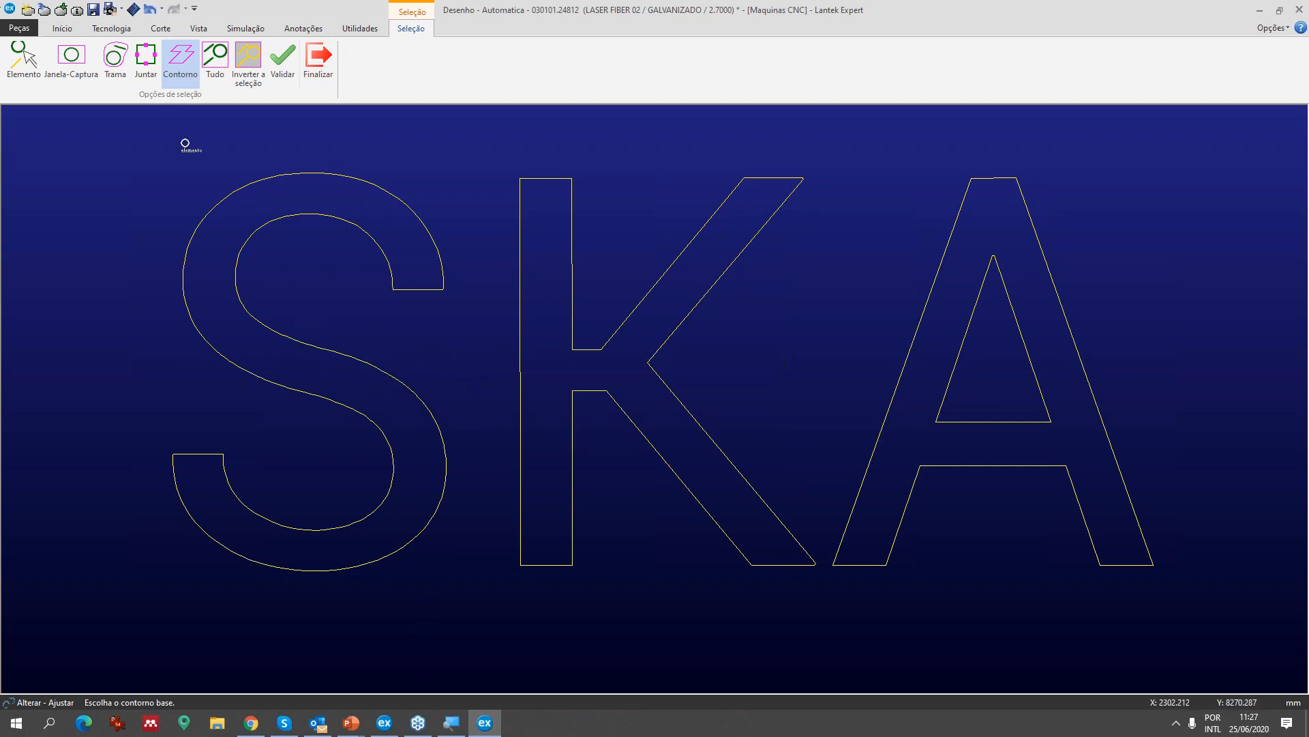
- Compare the enlarged S curve with and without the smoothing, examining its elements, and keep the smoothed contours
key("ctrl+z")
scroll(656, 402, "up", 3)
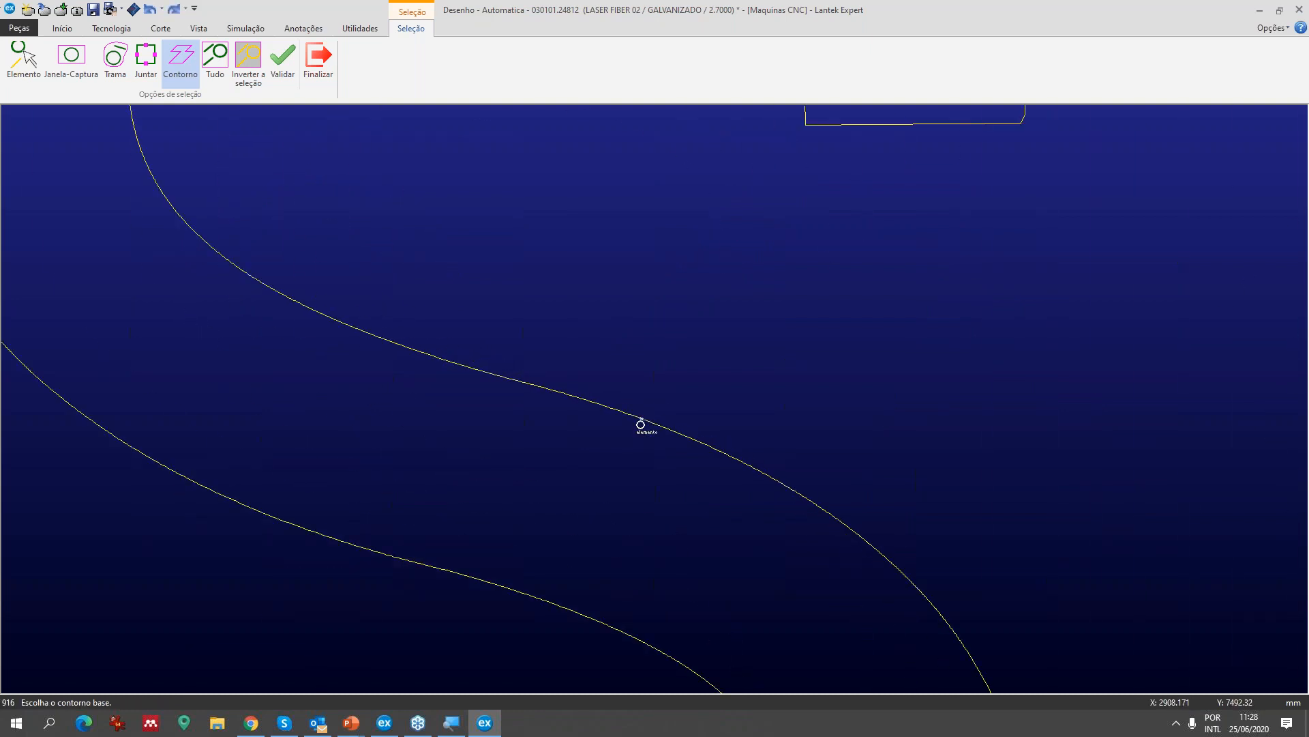
scroll(656, 399, "up", 3)
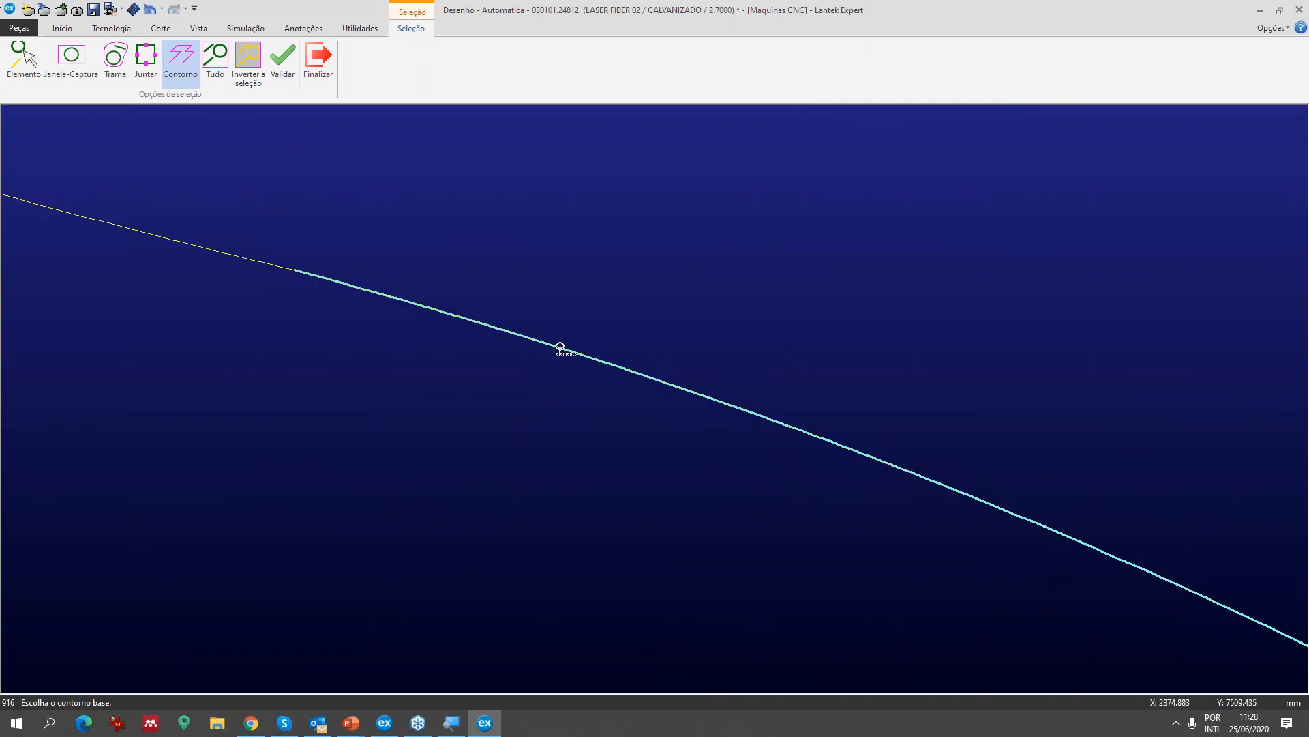
scroll(656, 398, "down", 3)
scroll(657, 400, "down", 3)
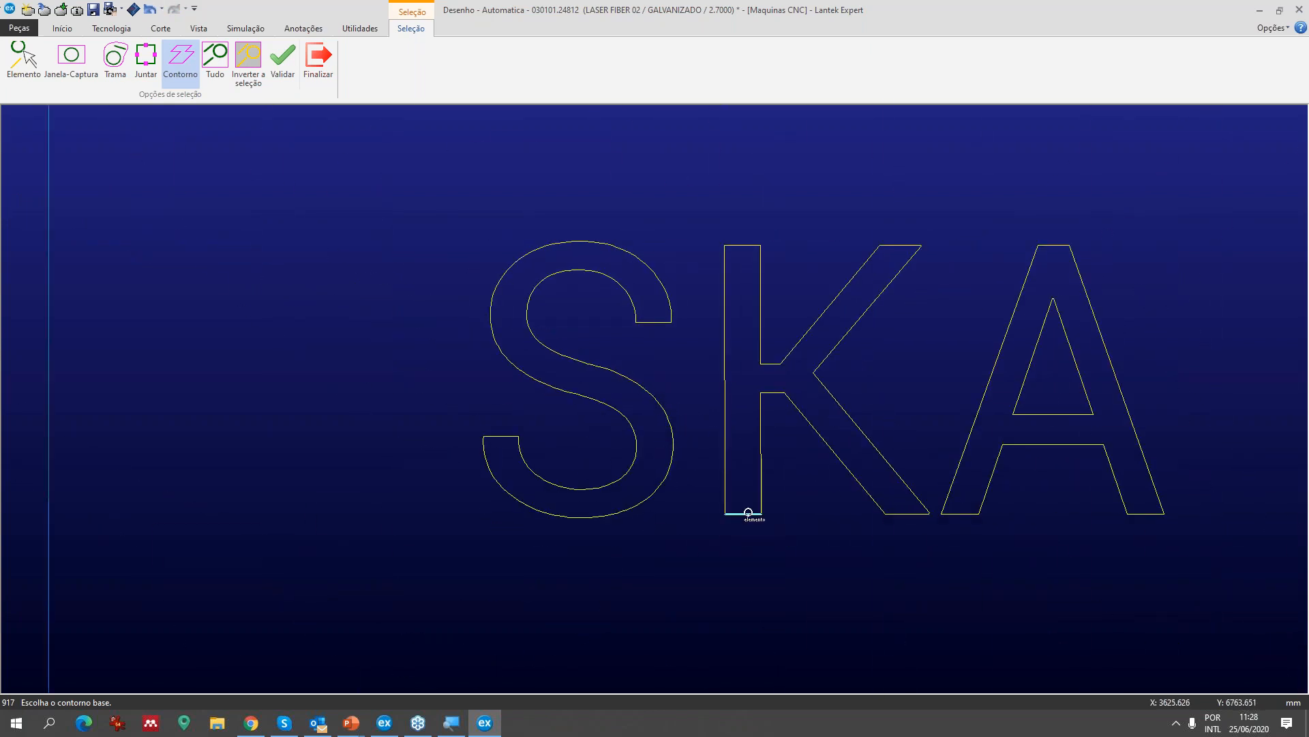
middle_click_drag(678, 573, 529, 587)
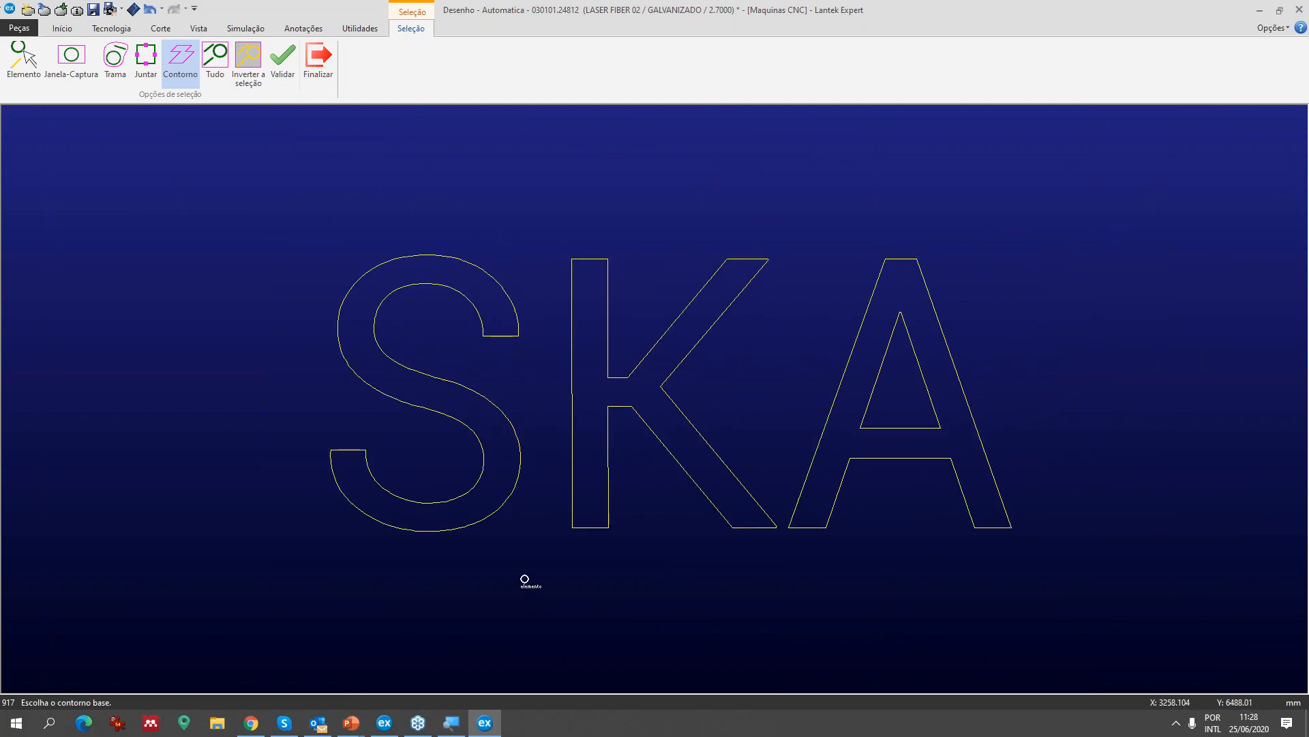
scroll(658, 402, "down", 8)
key("Escape")
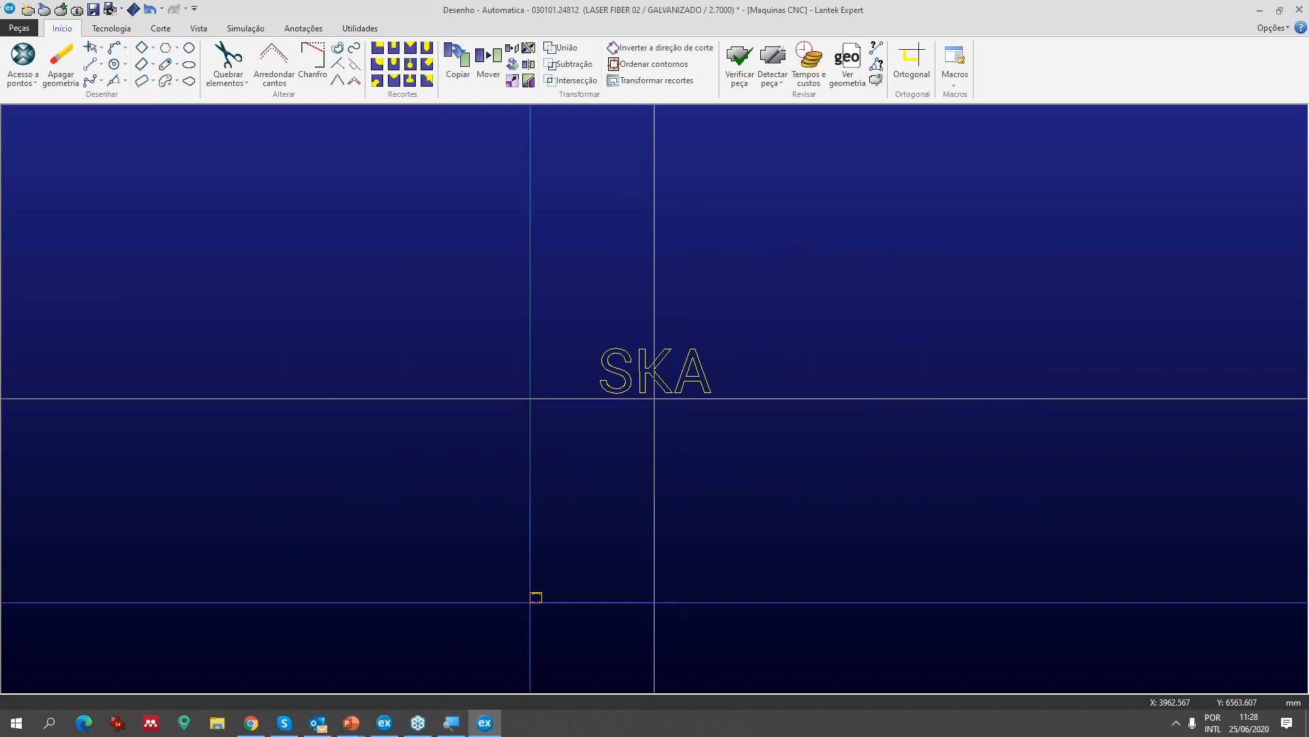
- Scale the enlarged SKA text back to its original size at ratio 1:50 from the same lower slot corner
left_click(512, 81)
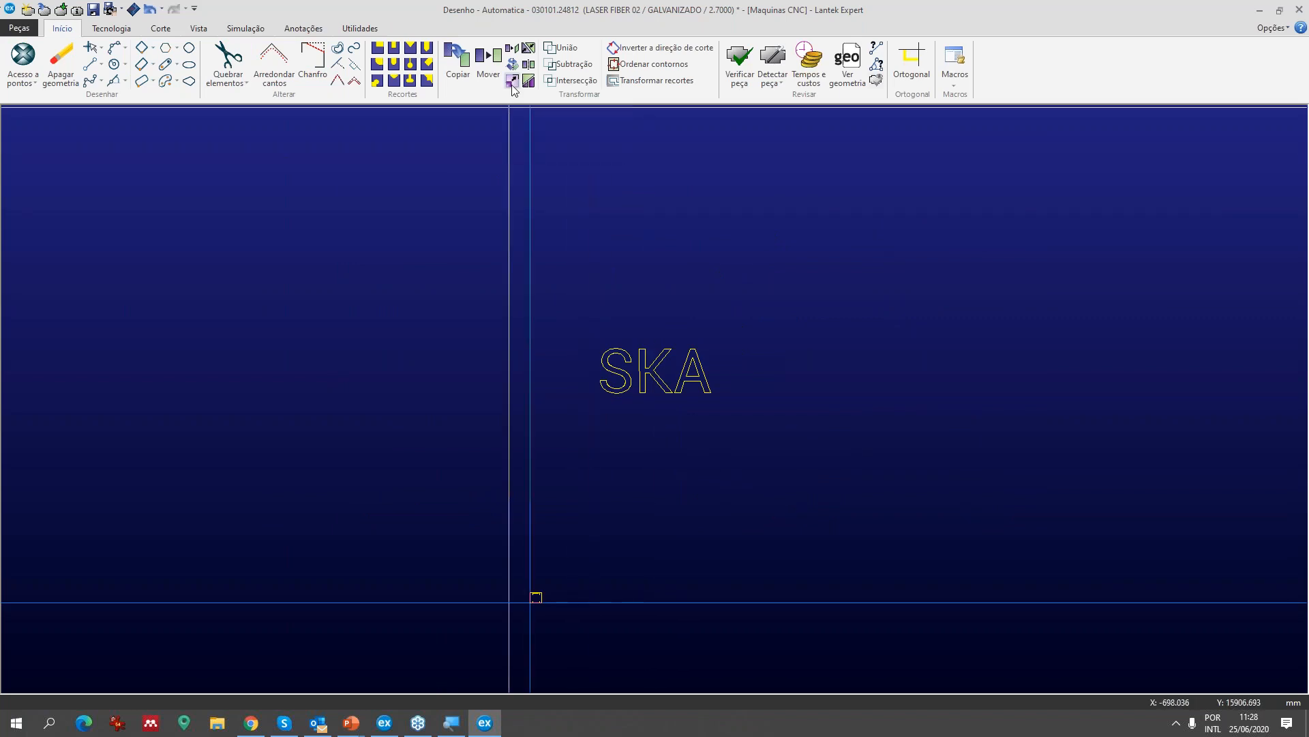
left_click_drag(572, 331, 723, 418)
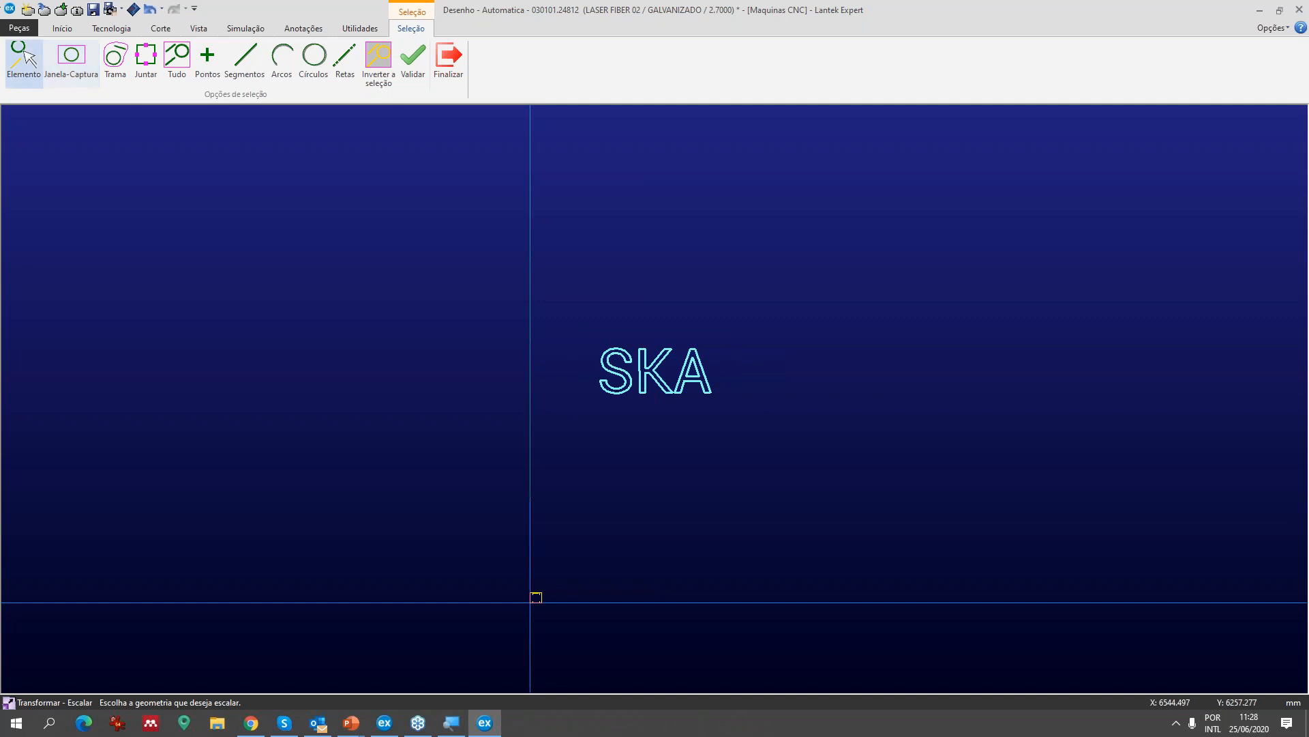
left_click(413, 77)
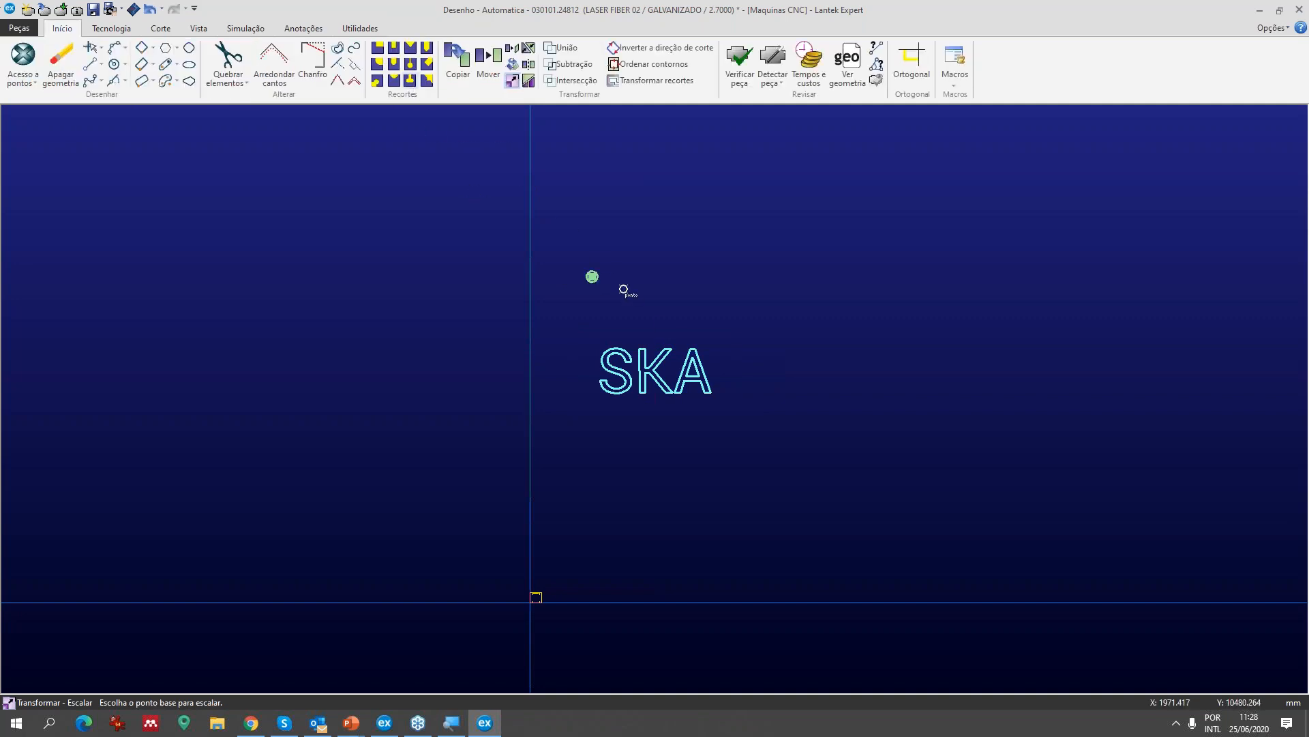
scroll(517, 650, "up", 7)
scroll(654, 399, "up", 6)
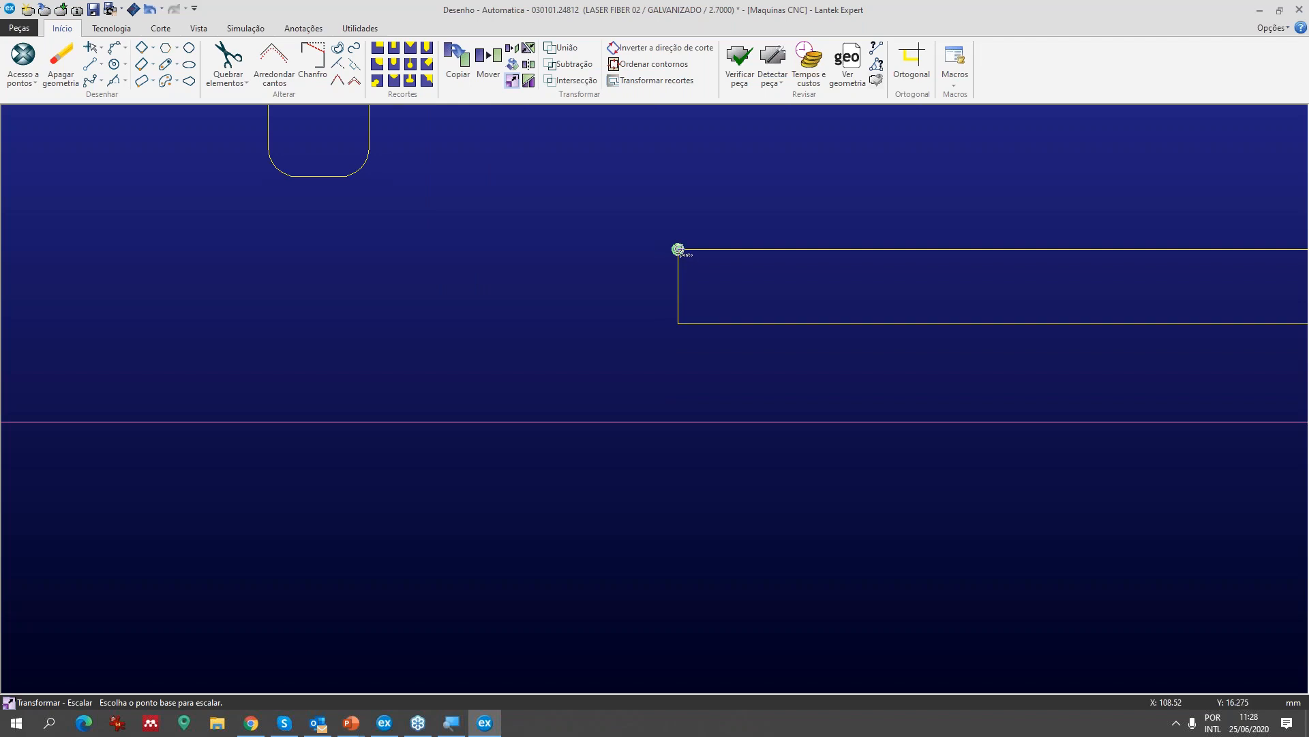
left_click(678, 250)
left_click(700, 352)
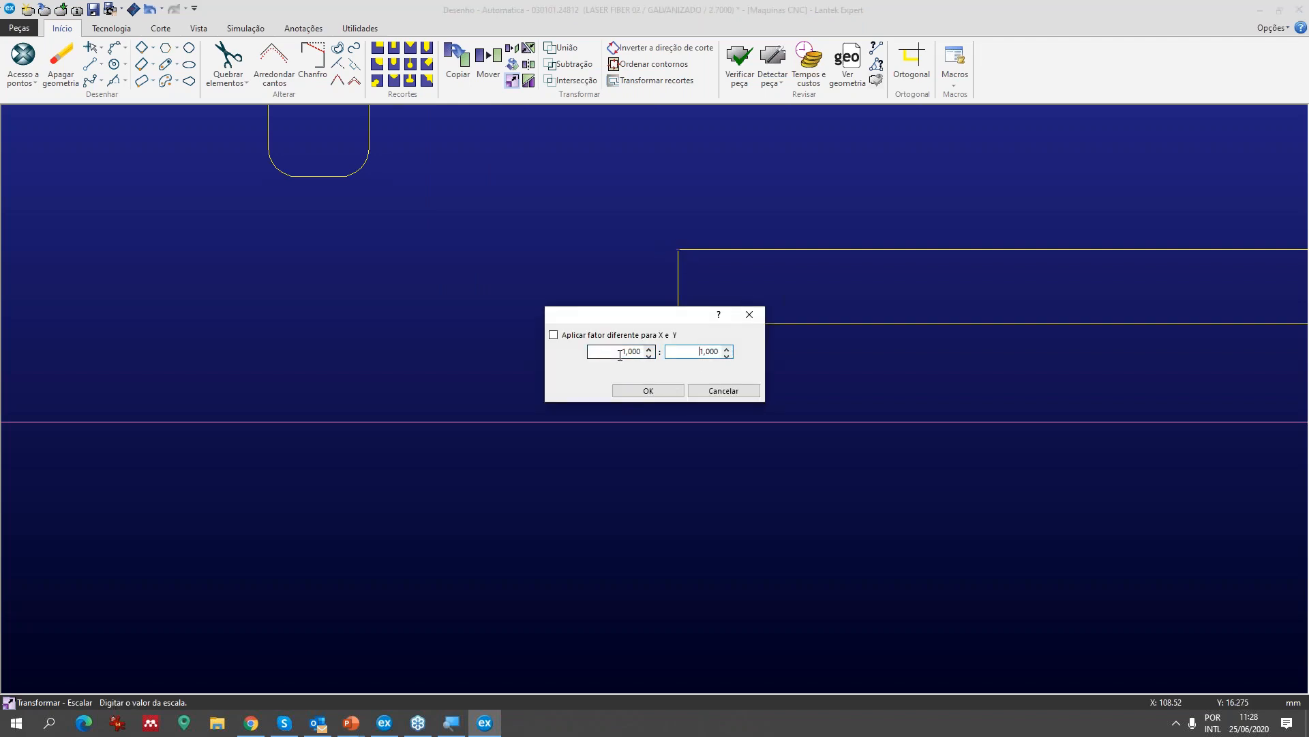
left_click_drag(695, 353, 720, 356)
type("0")
left_click(656, 394)
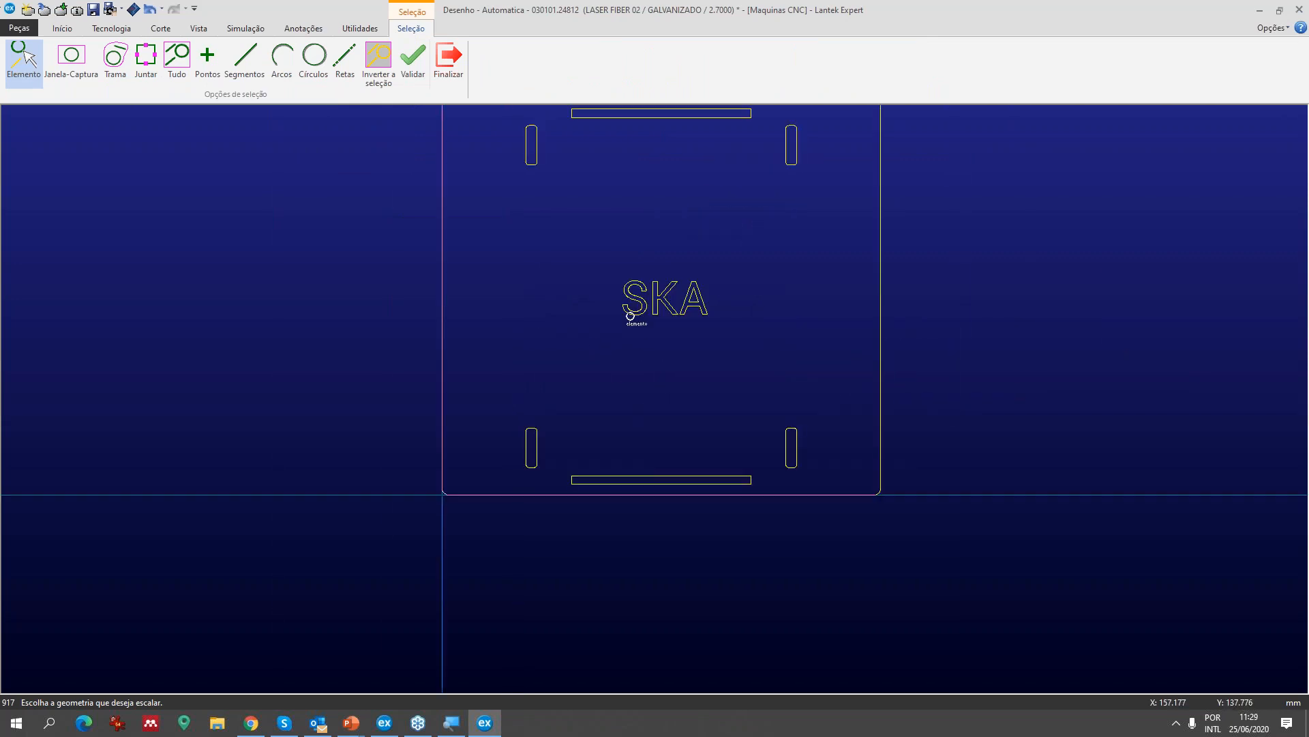
scroll(661, 403, "up", 5)
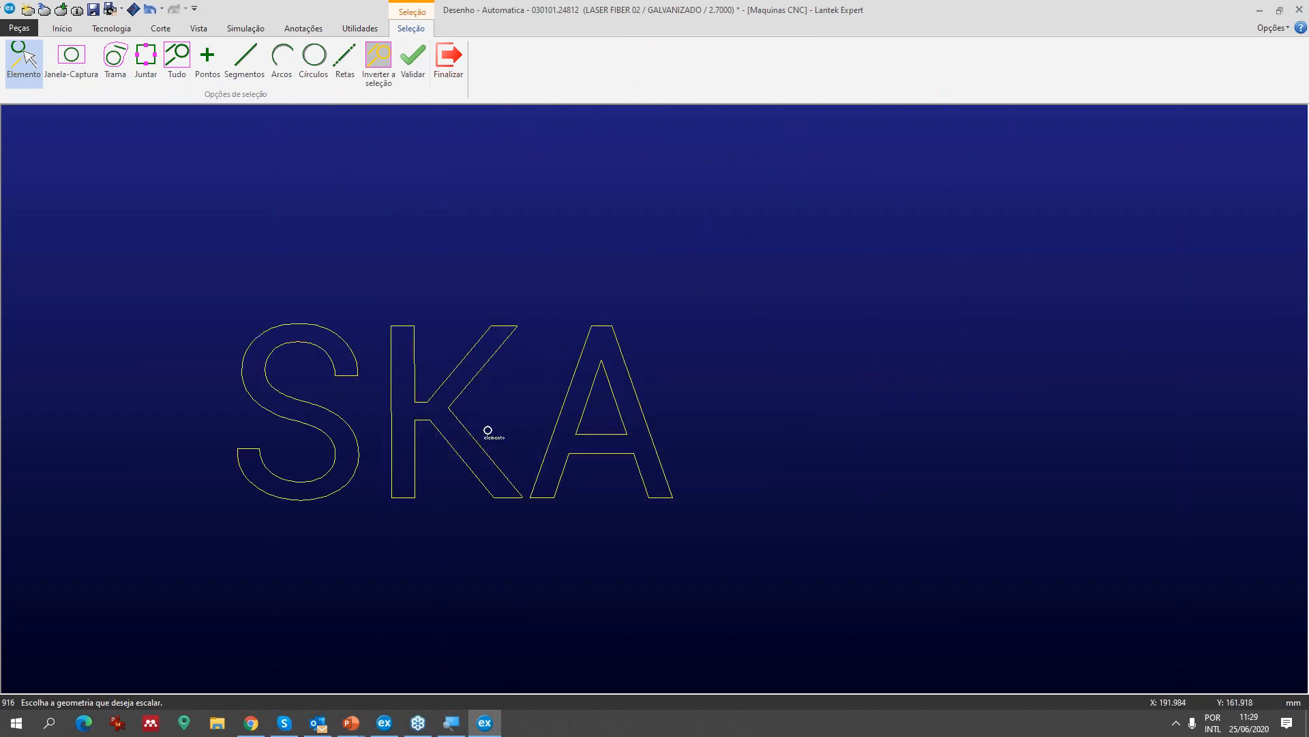
key("Escape")
- Inspect the elements forming the reduced S contour with the Apagar geometria selection, without erasing anything
middle_click_drag(497, 431, 549, 398)
left_click(62, 66)
scroll(657, 401, "up", 3)
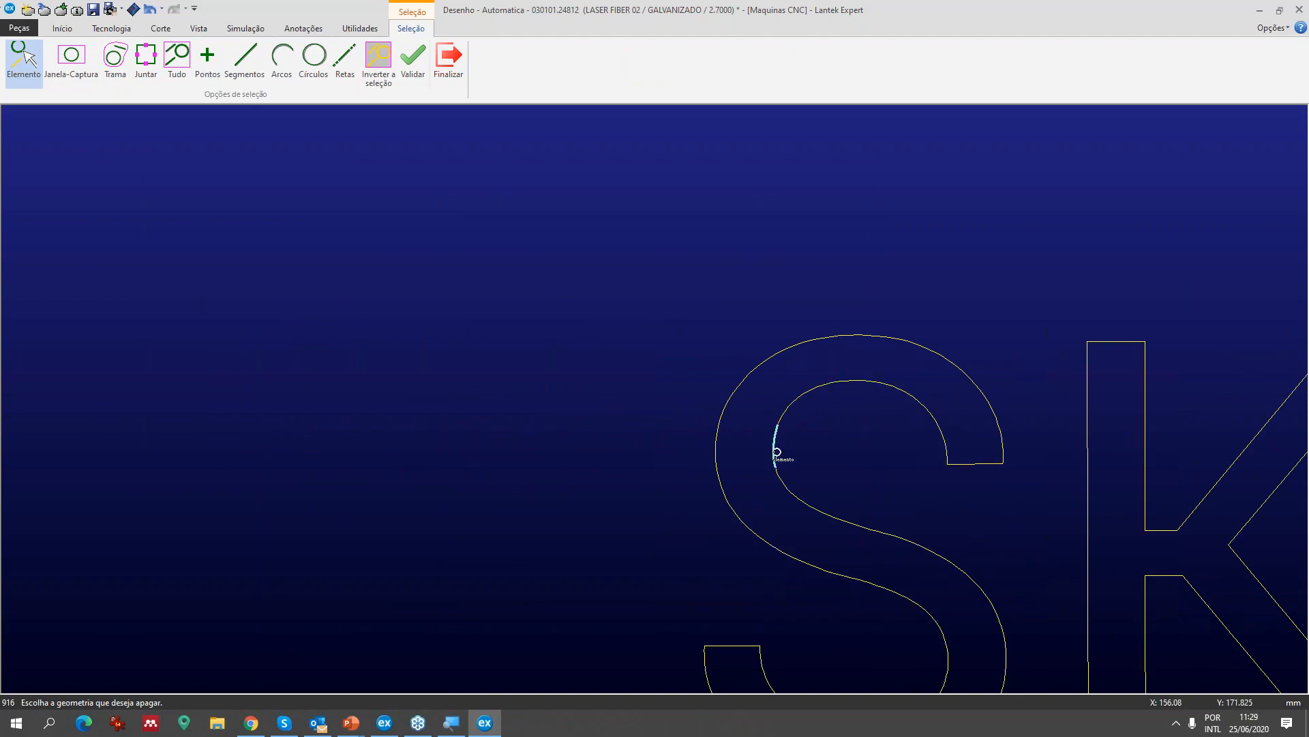
scroll(982, 591, "down", 3)
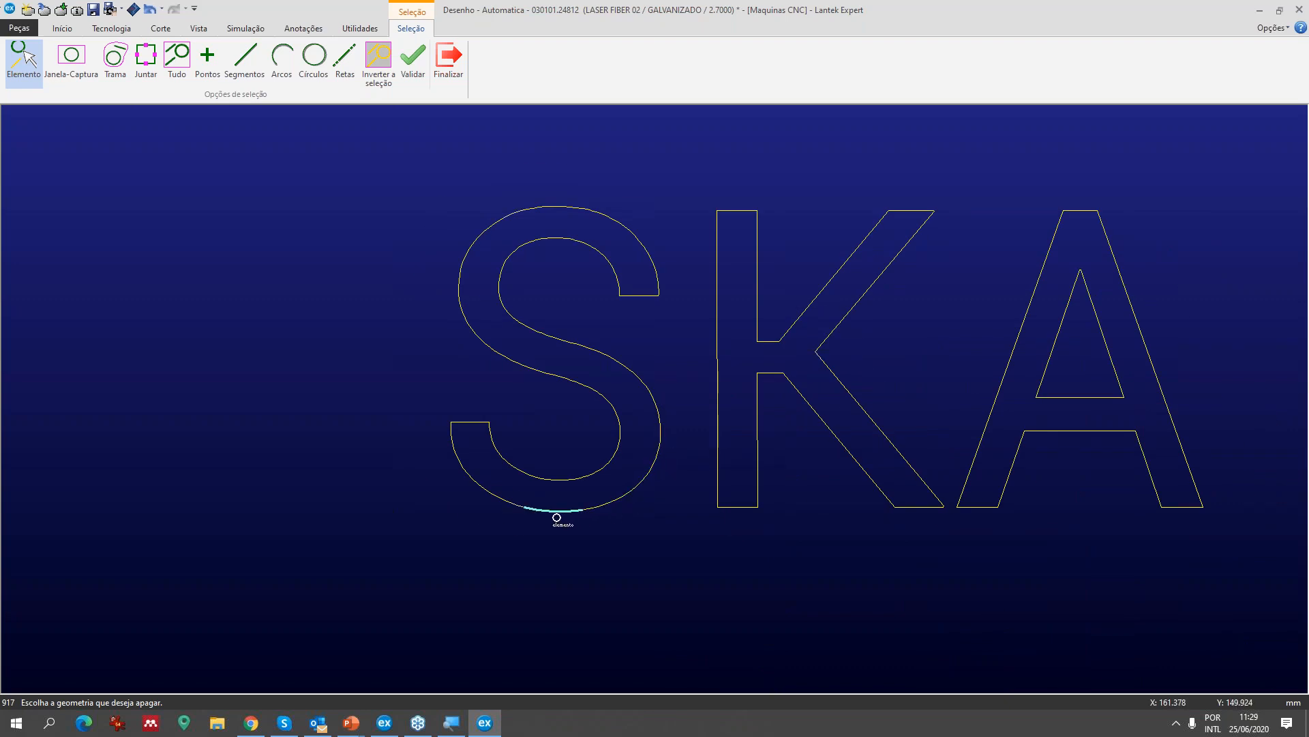
- Save part 030101.24812 with the rescaled SKA text and close its drawing to get back to the job
scroll(655, 401, "down", 3)
scroll(692, 369, "down", 6)
scroll(650, 396, "up", 3)
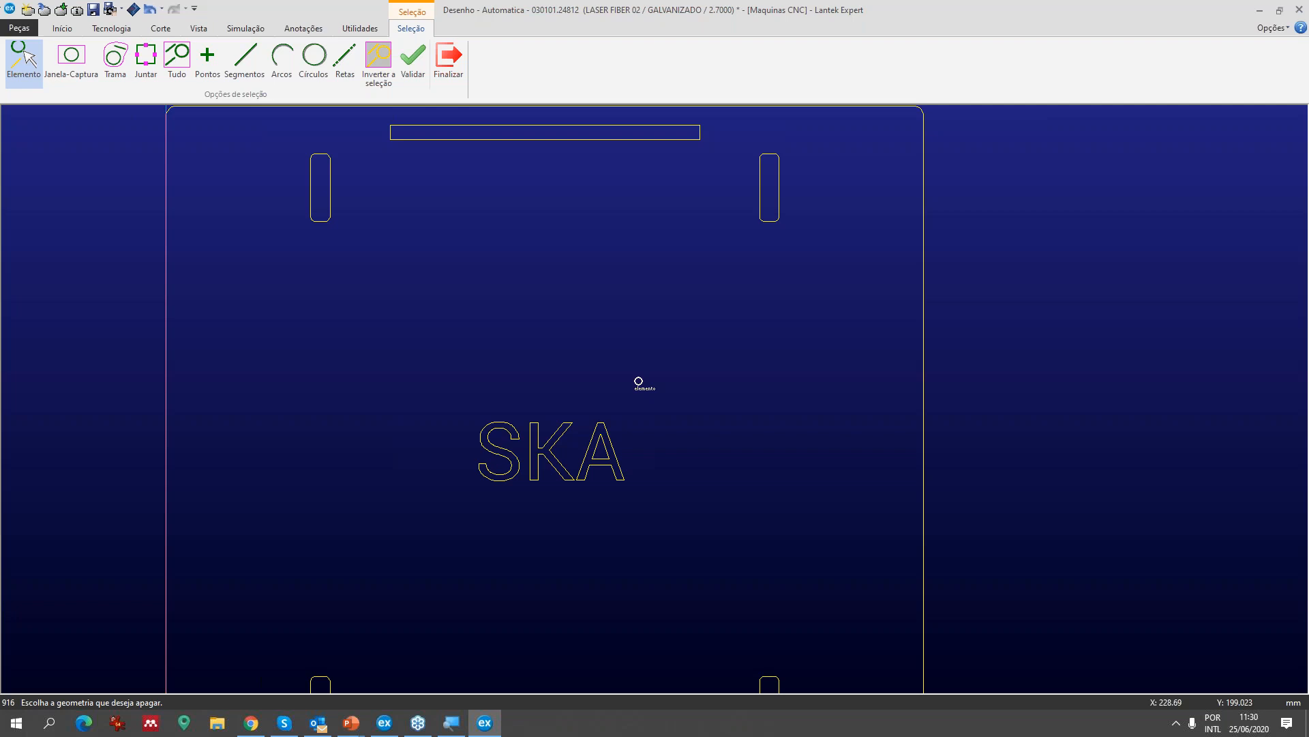
scroll(779, 425, "down", 2)
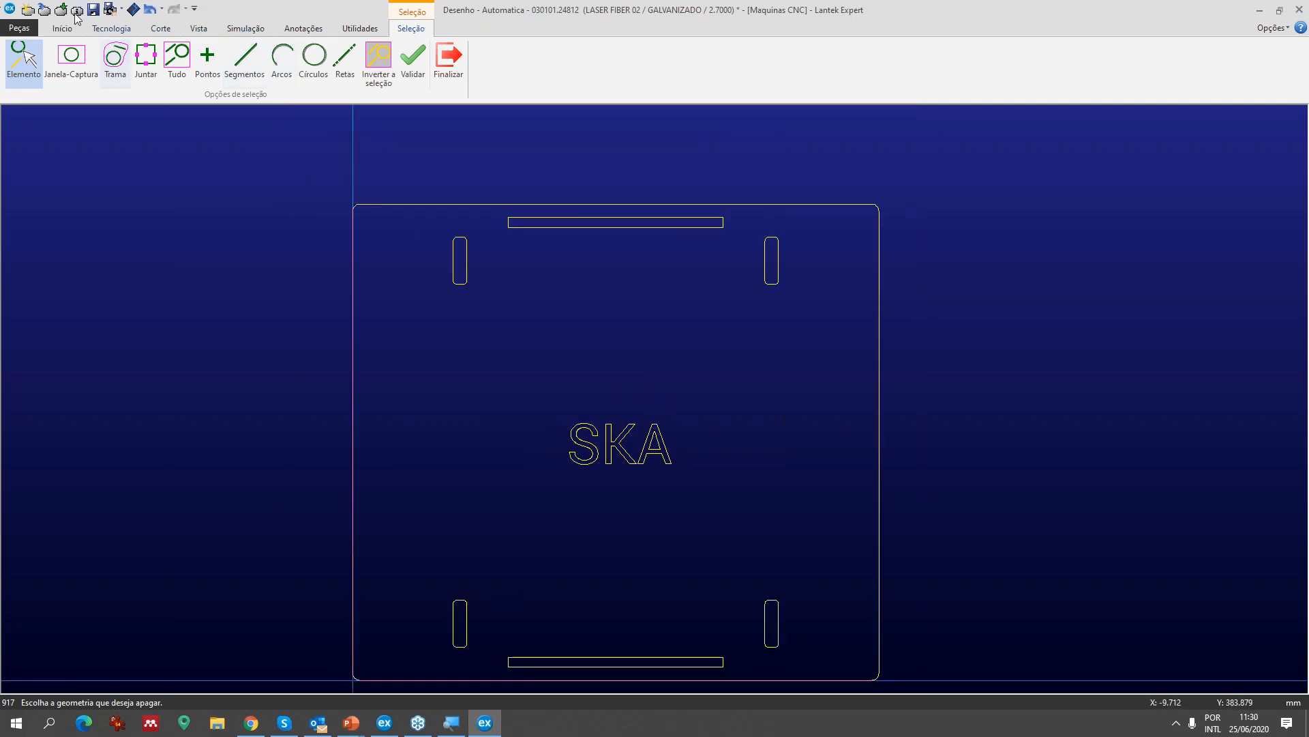
left_click(93, 13)
left_click(554, 381)
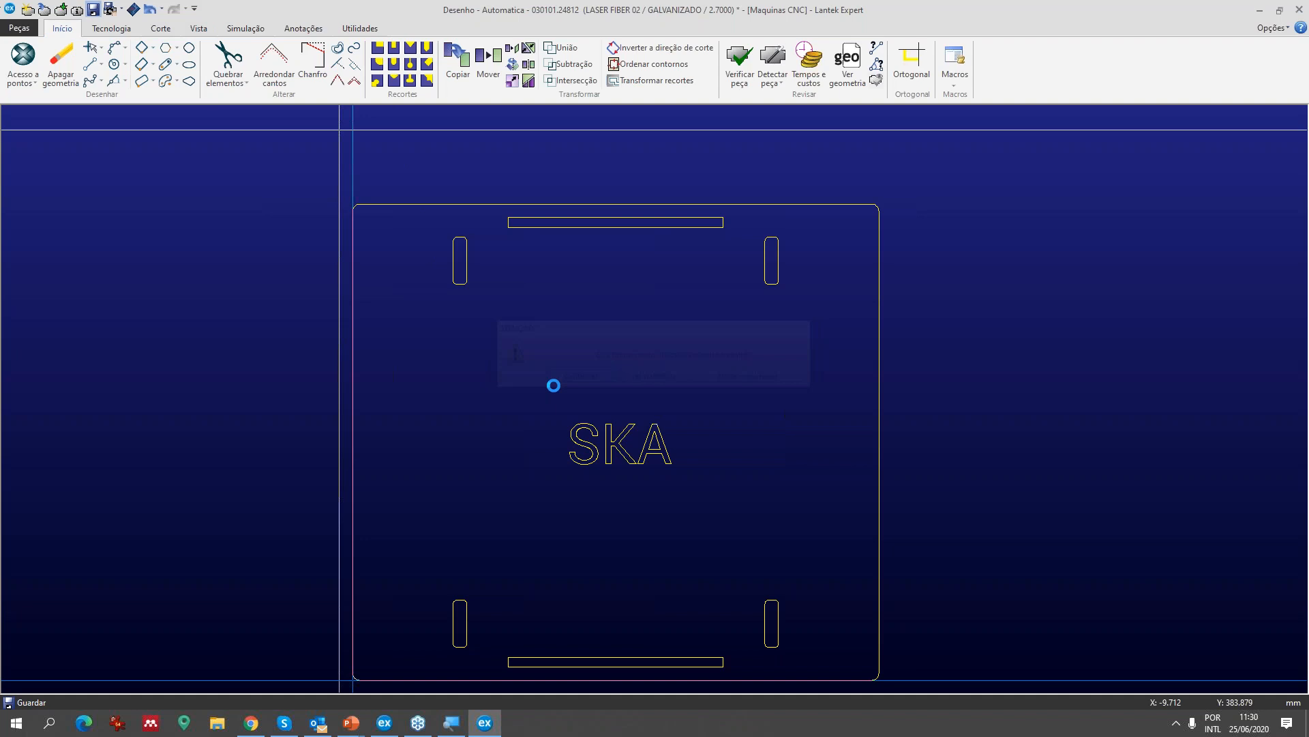
left_click(1294, 14)
- Import LATERAL.pdf from the PDF samples folder into the Automatica job and dismiss the import report
left_click(234, 198)
left_click(230, 172)
mouse_move(208, 167)
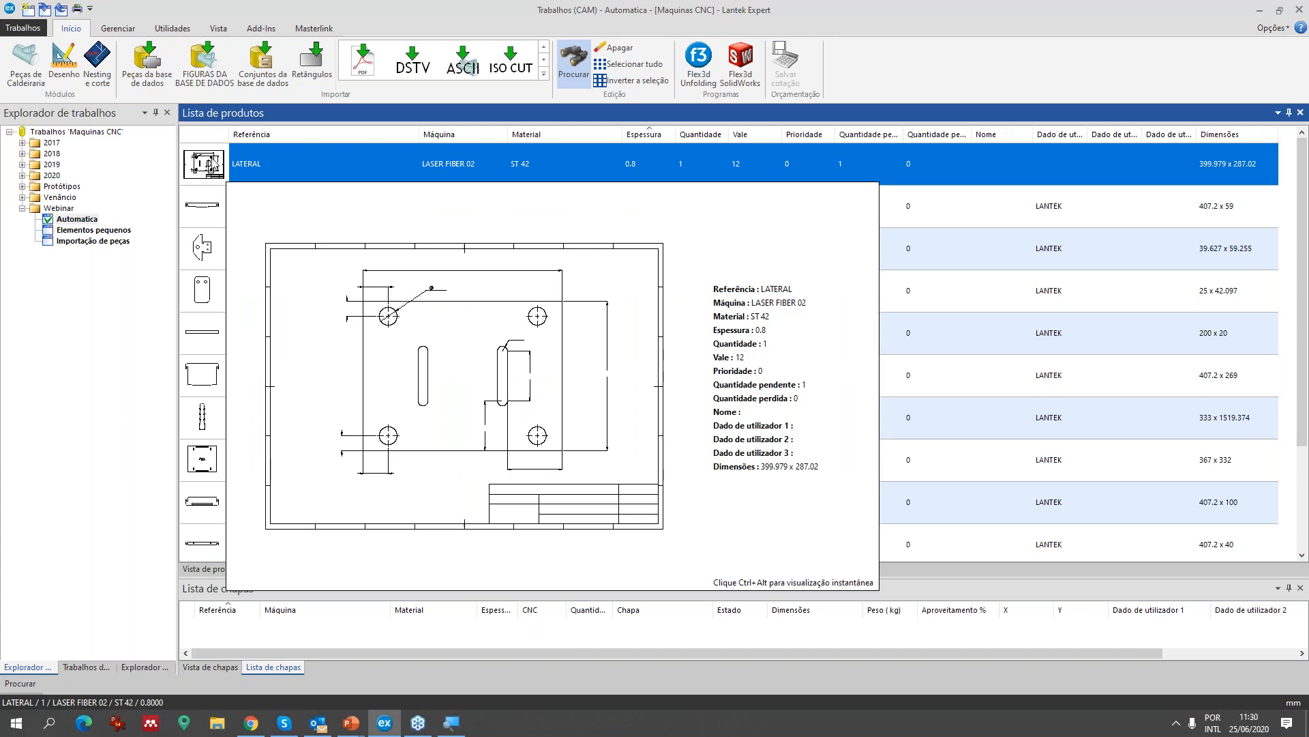
left_click(362, 60)
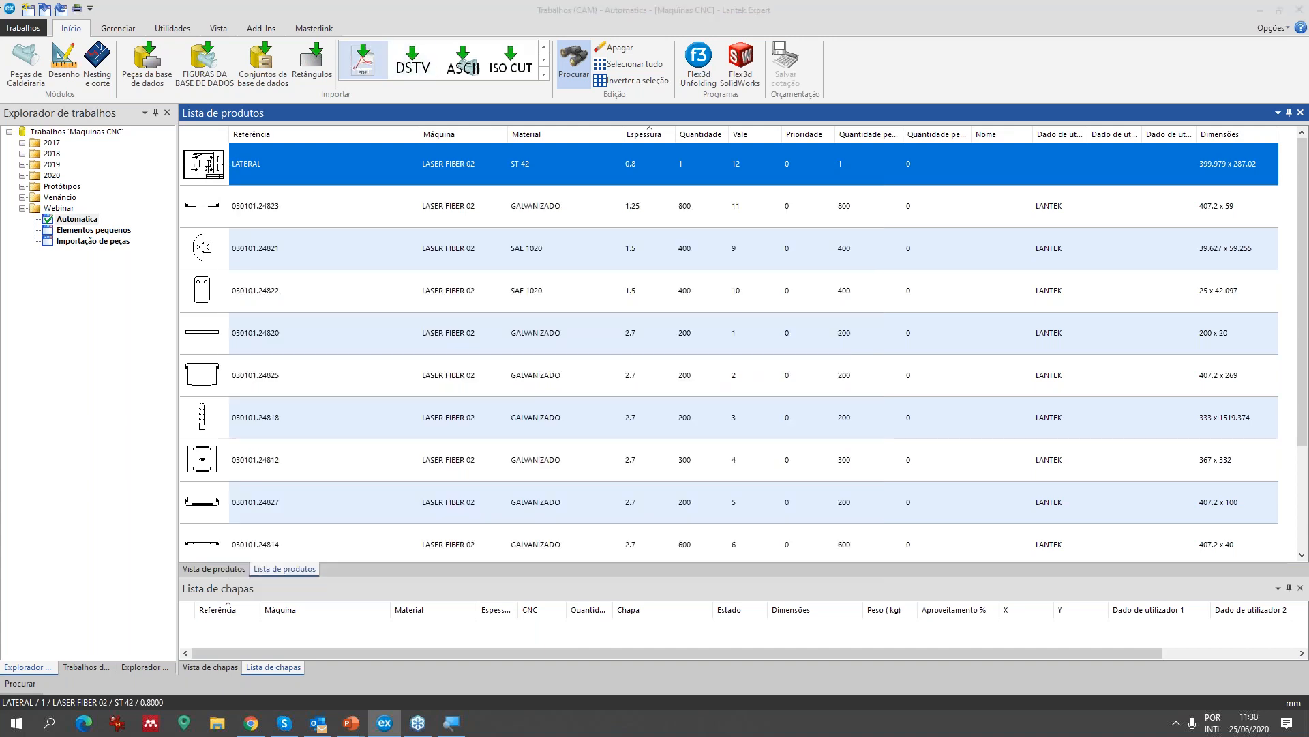
scroll(513, 407, "down", 7)
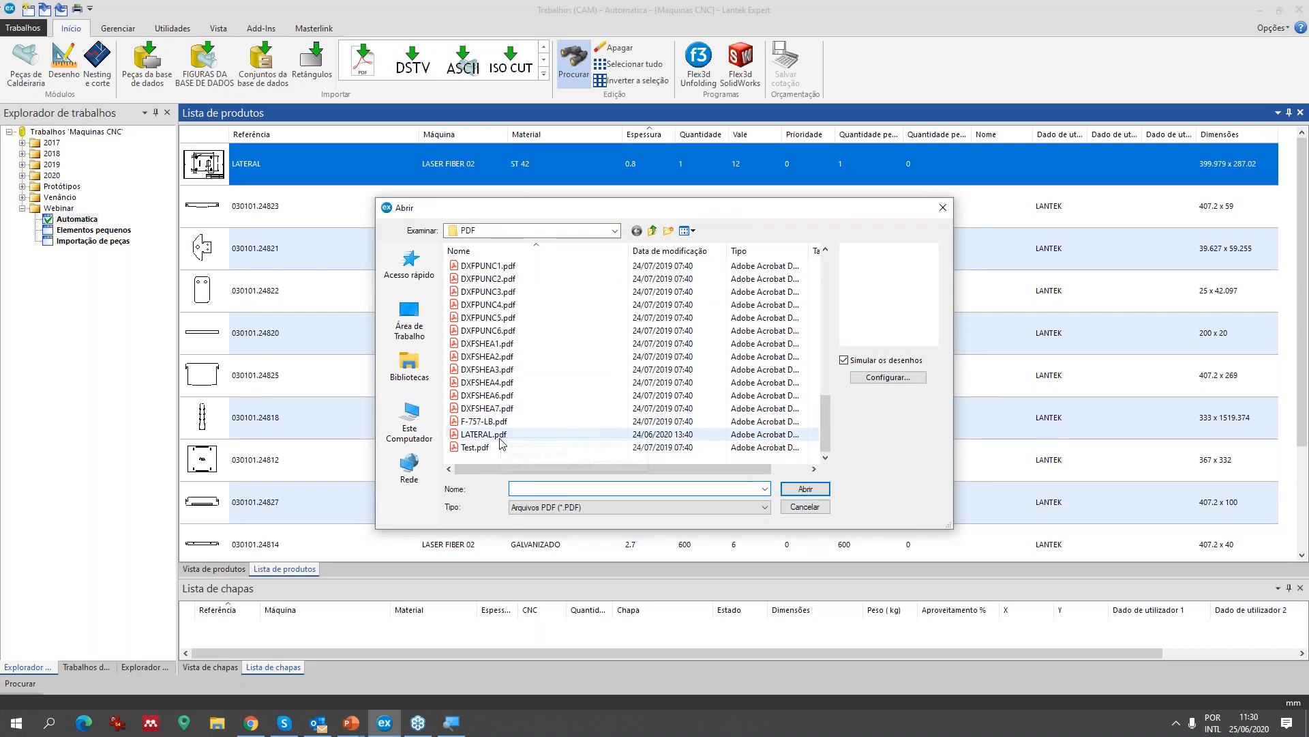
left_click(488, 448)
left_click(489, 435)
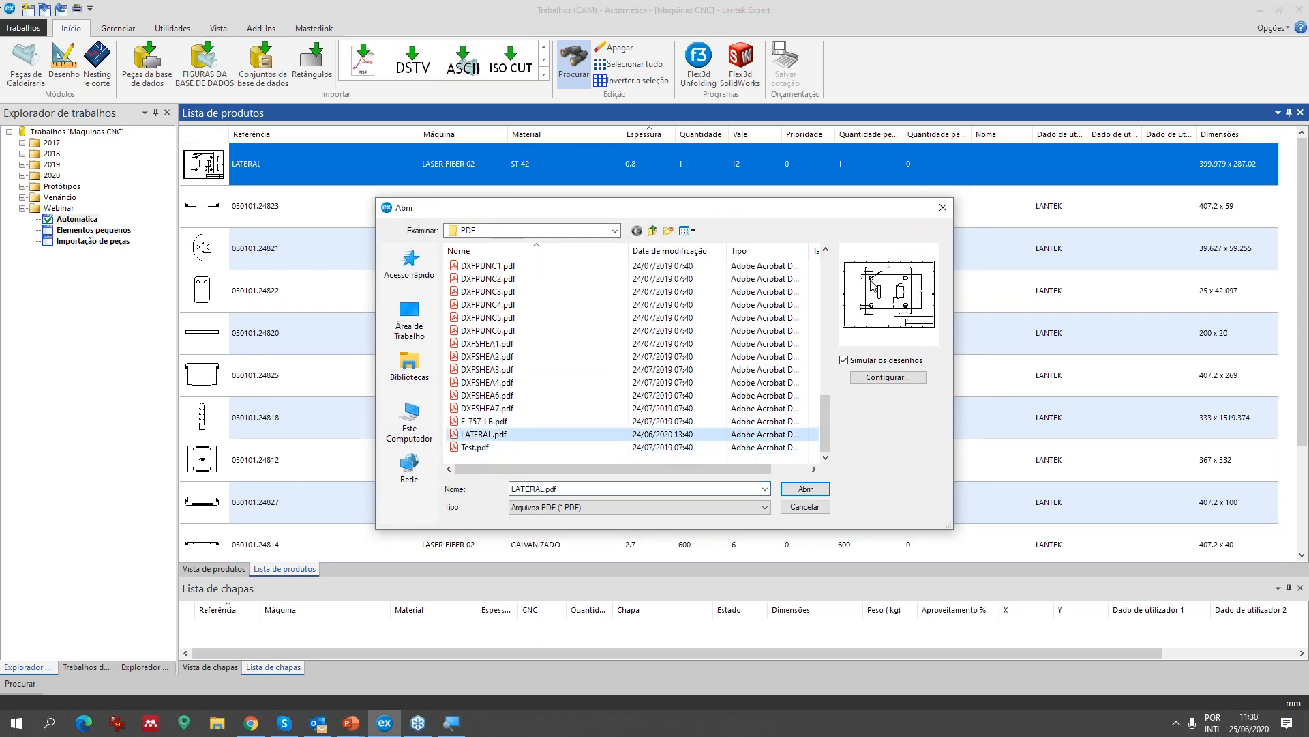
left_click(805, 489)
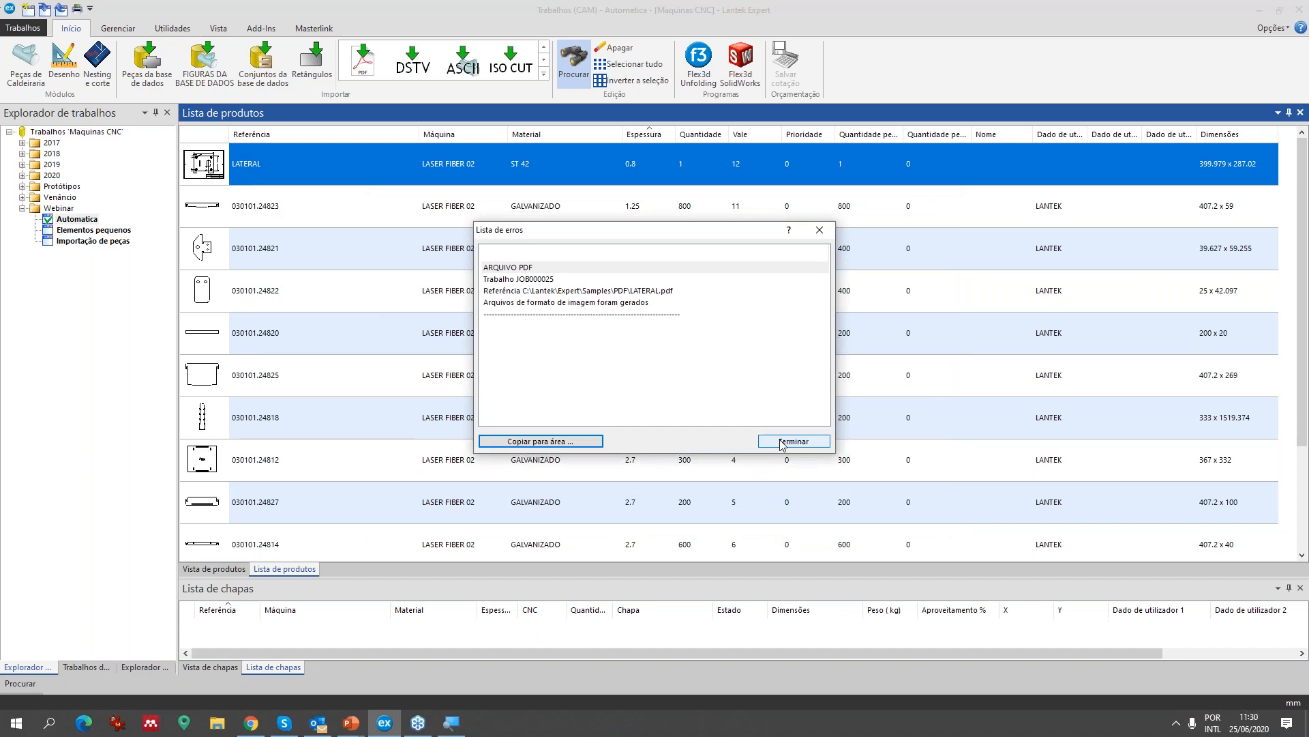
left_click(794, 441)
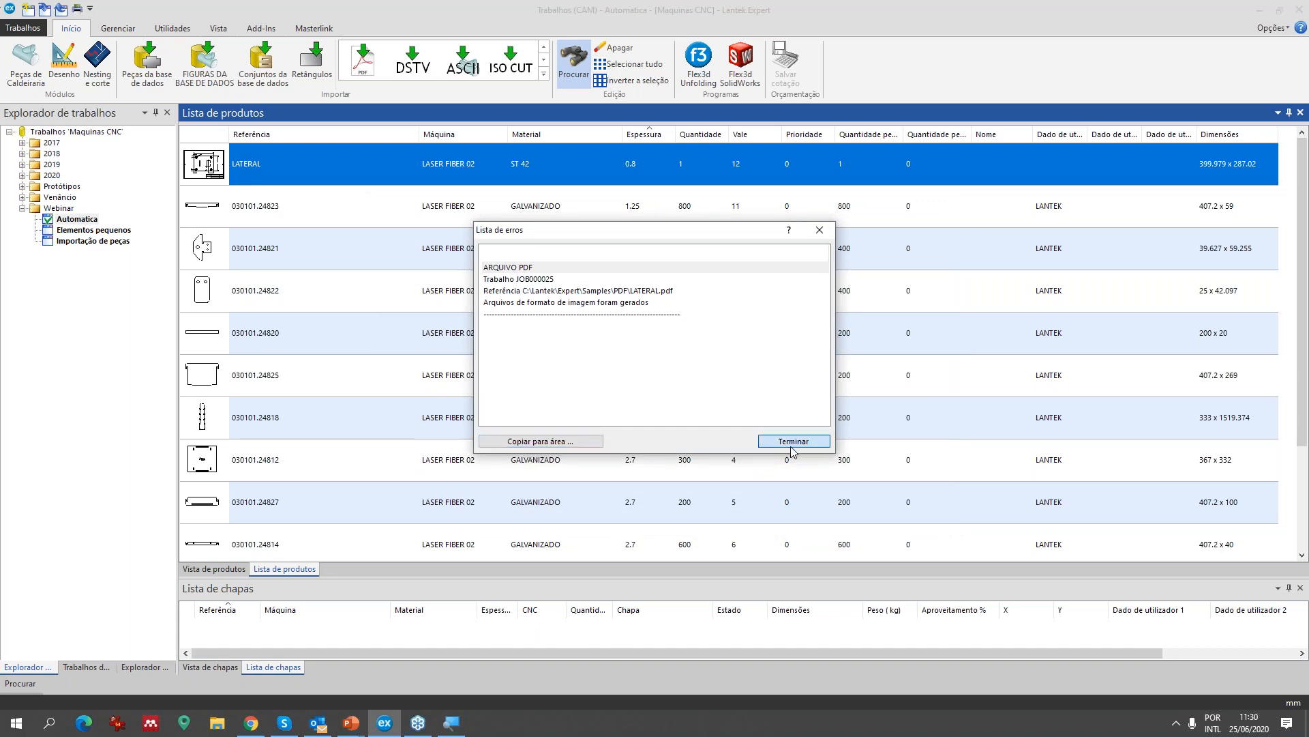
- Open the LATERAL part from the product list for drawing and inspect its plate, dimensions and sheet frame
left_click(249, 194)
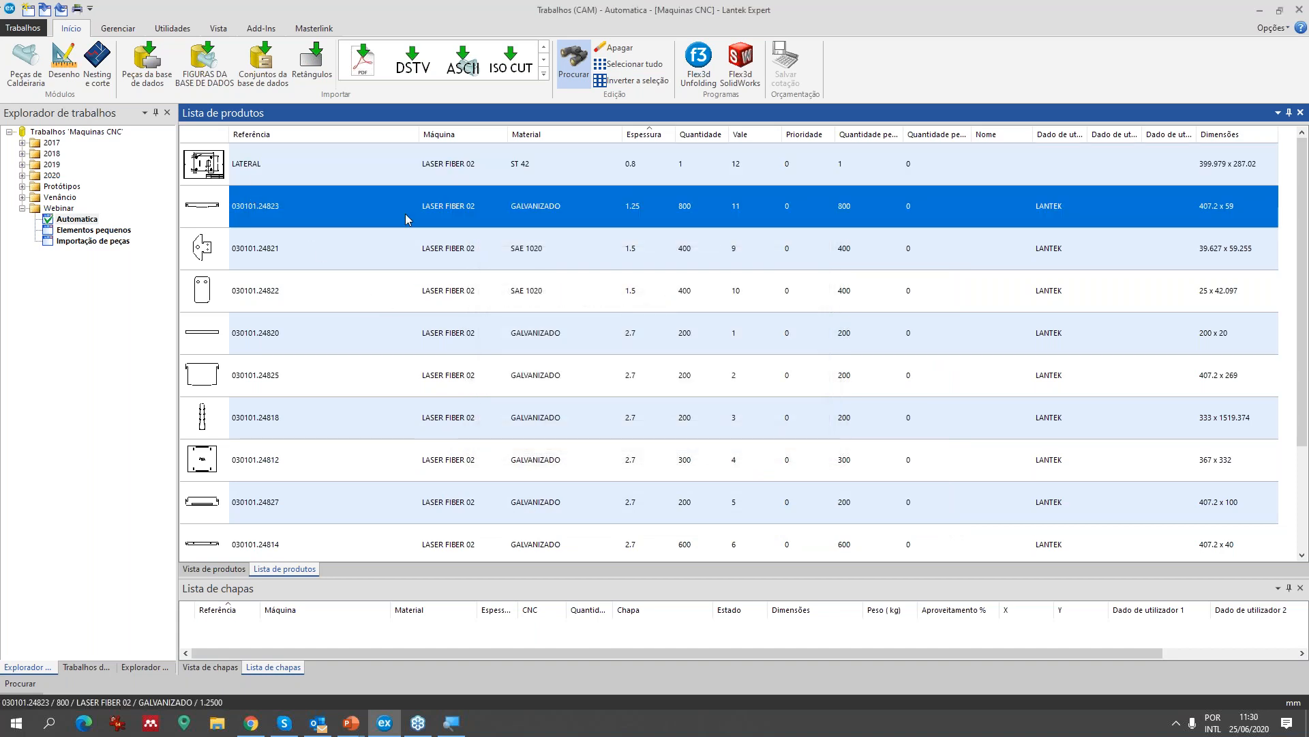
left_click(265, 169)
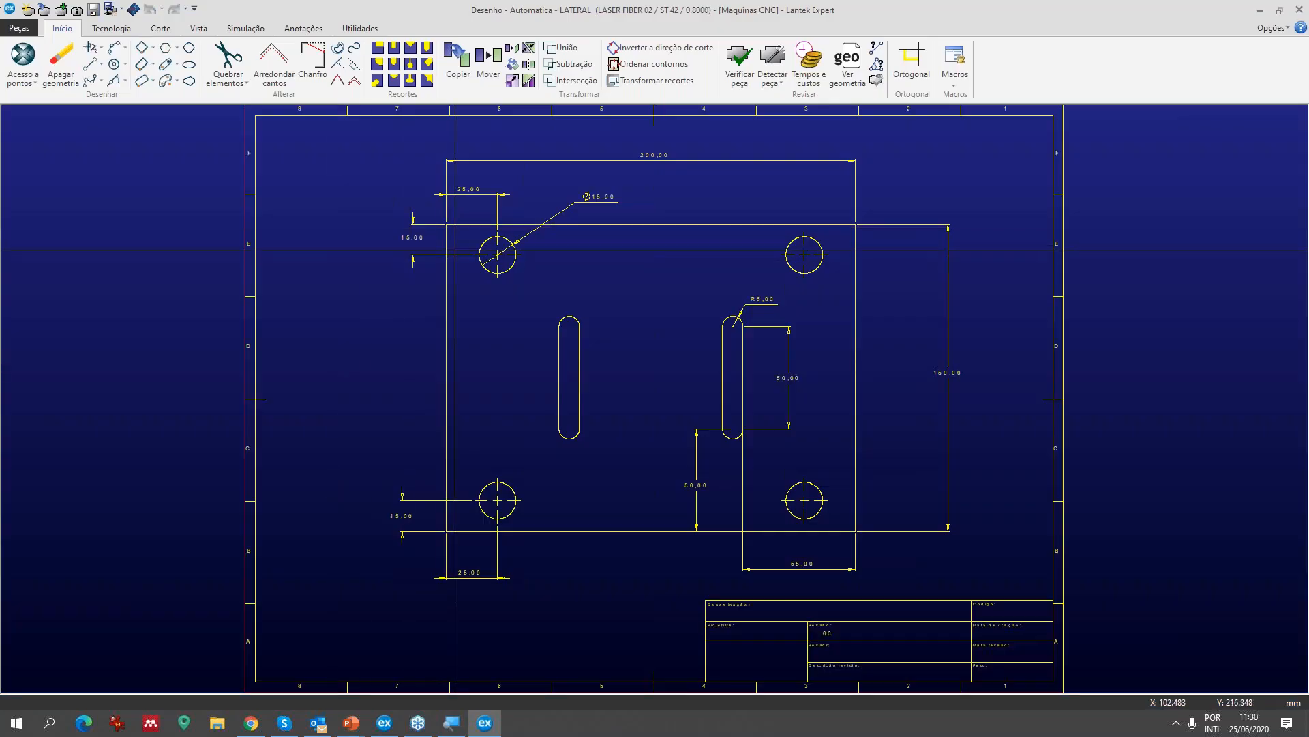
middle_click_drag(454, 198, 438, 187)
scroll(634, 395, "up", 3)
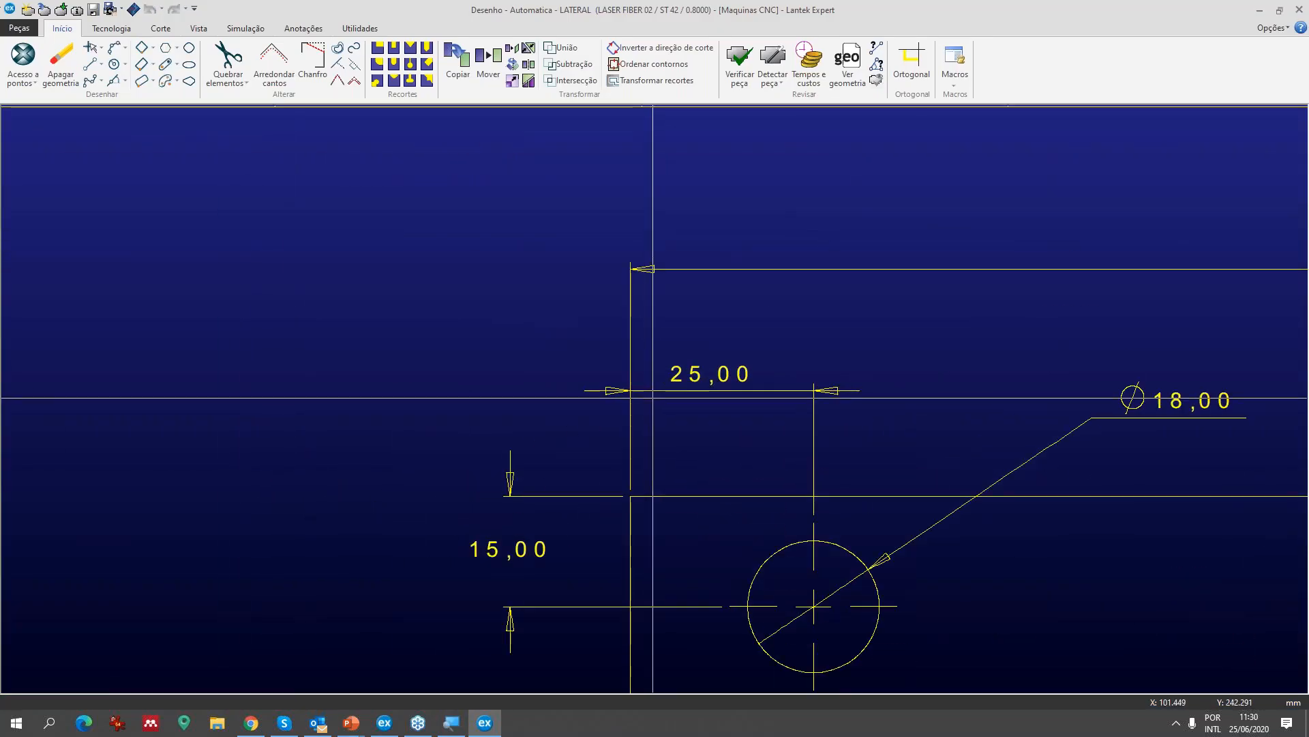
scroll(674, 416, "down", 5)
mouse_move(674, 416)
middle_mouse_down()
mouse_move(518, 392)
mouse_move(477, 402)
mouse_move(477, 417)
middle_mouse_up()
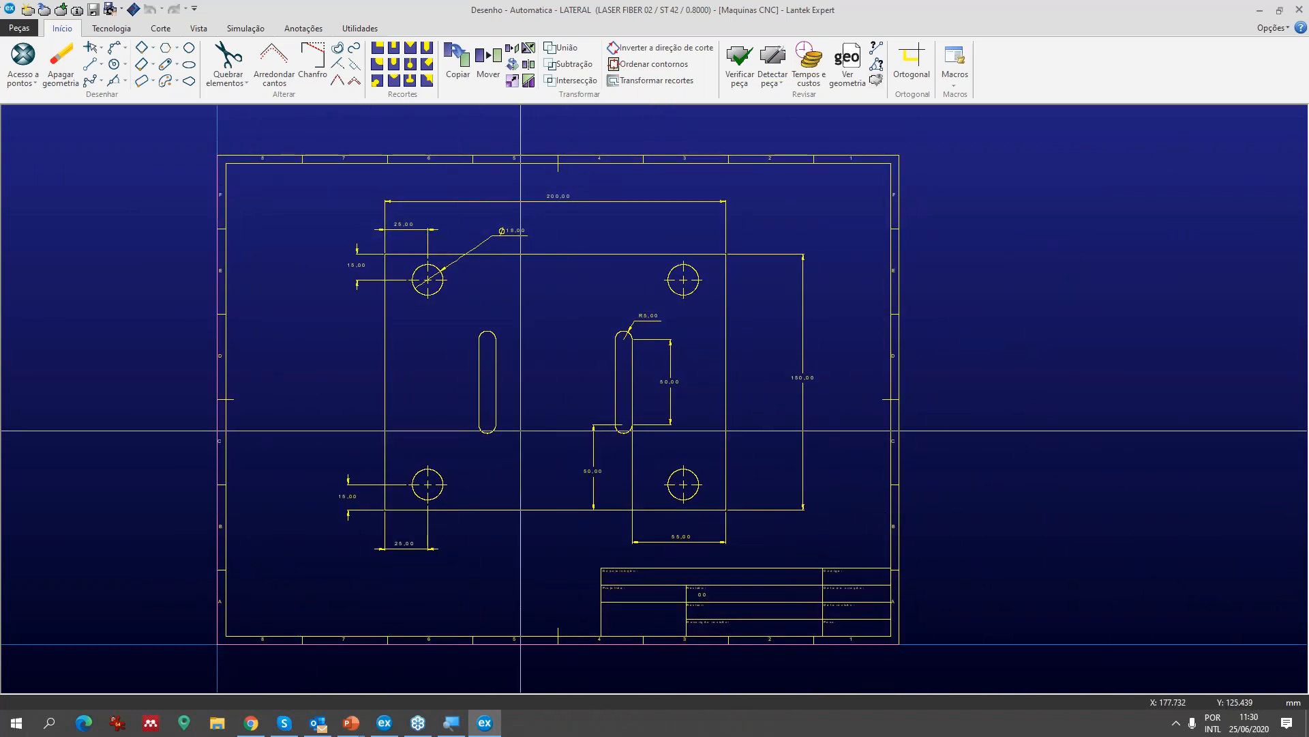
- Try to erase the sheet frame, title block and outer dimensions around the LATERAL plate with Apagar geometria
left_click(60, 75)
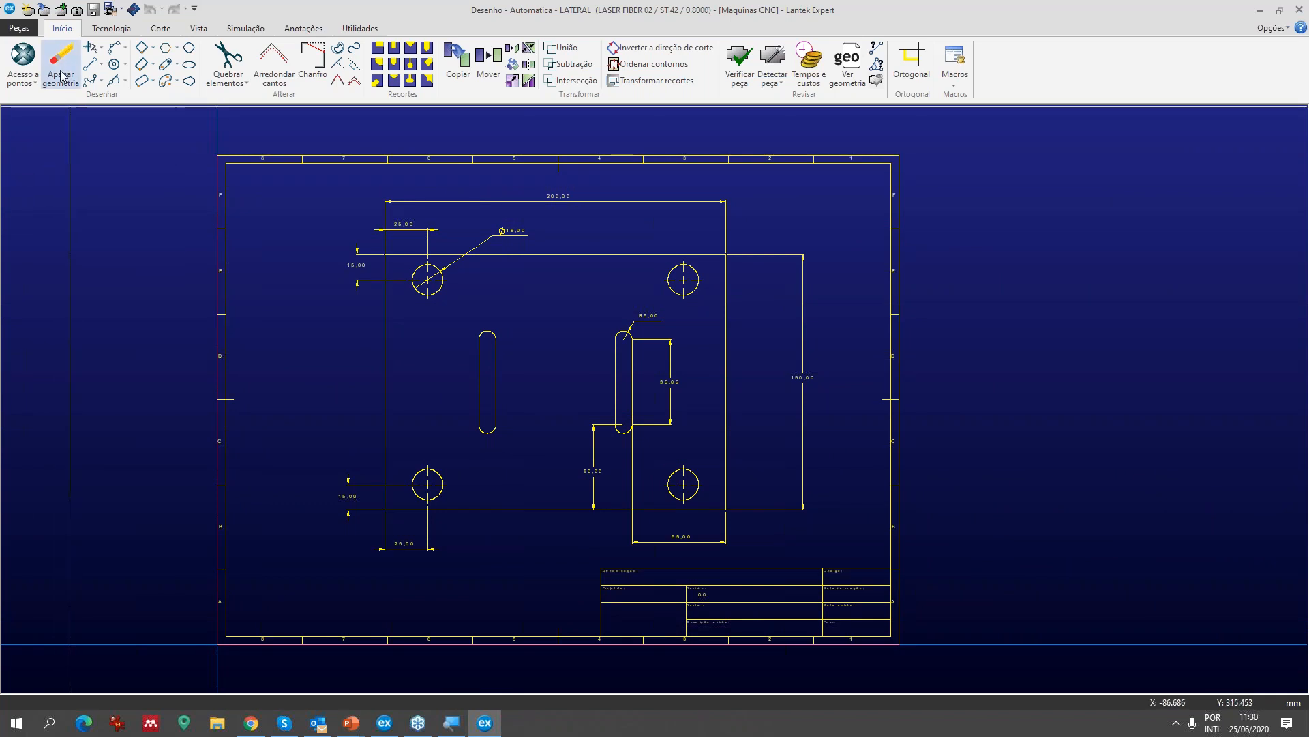
left_click(55, 75)
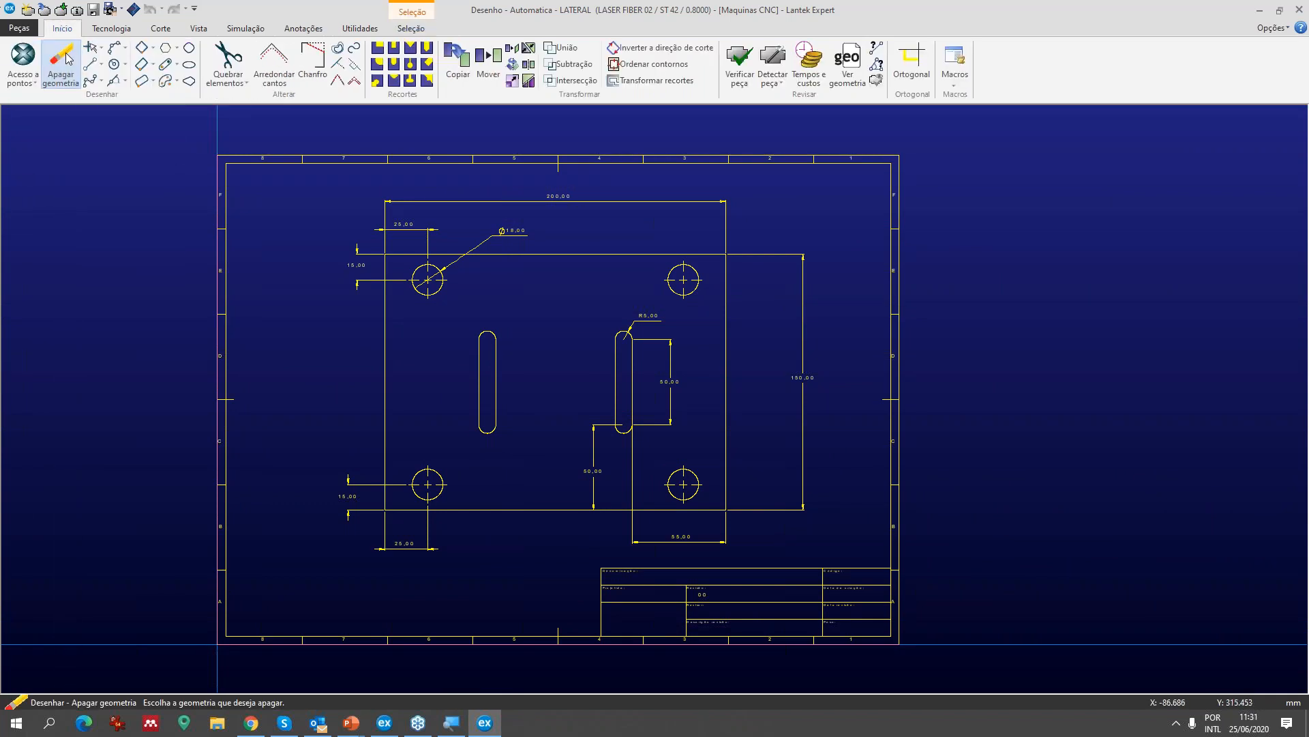
left_click_drag(133, 137, 334, 669)
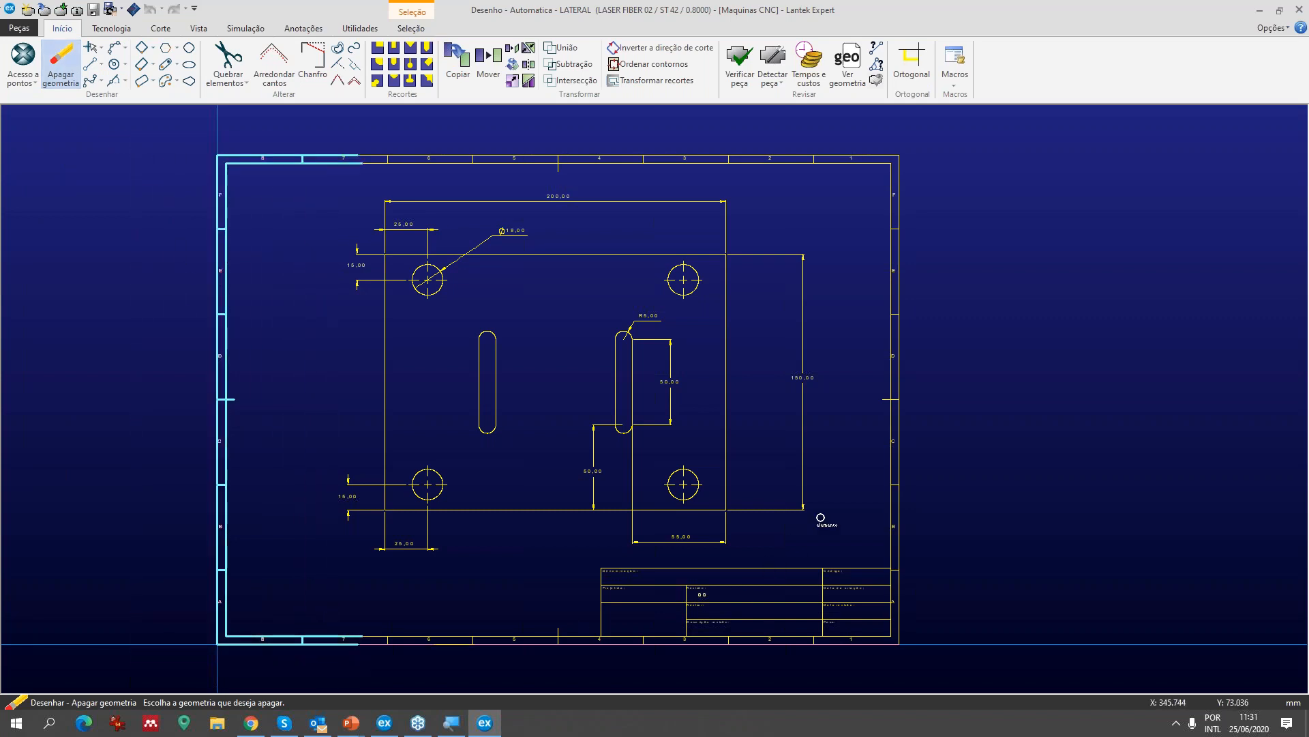
left_click_drag(1040, 545, 649, 408)
scroll(637, 399, "up", 6)
scroll(682, 382, "down", 5)
scroll(992, 502, "up", 2)
scroll(647, 409, "down", 12)
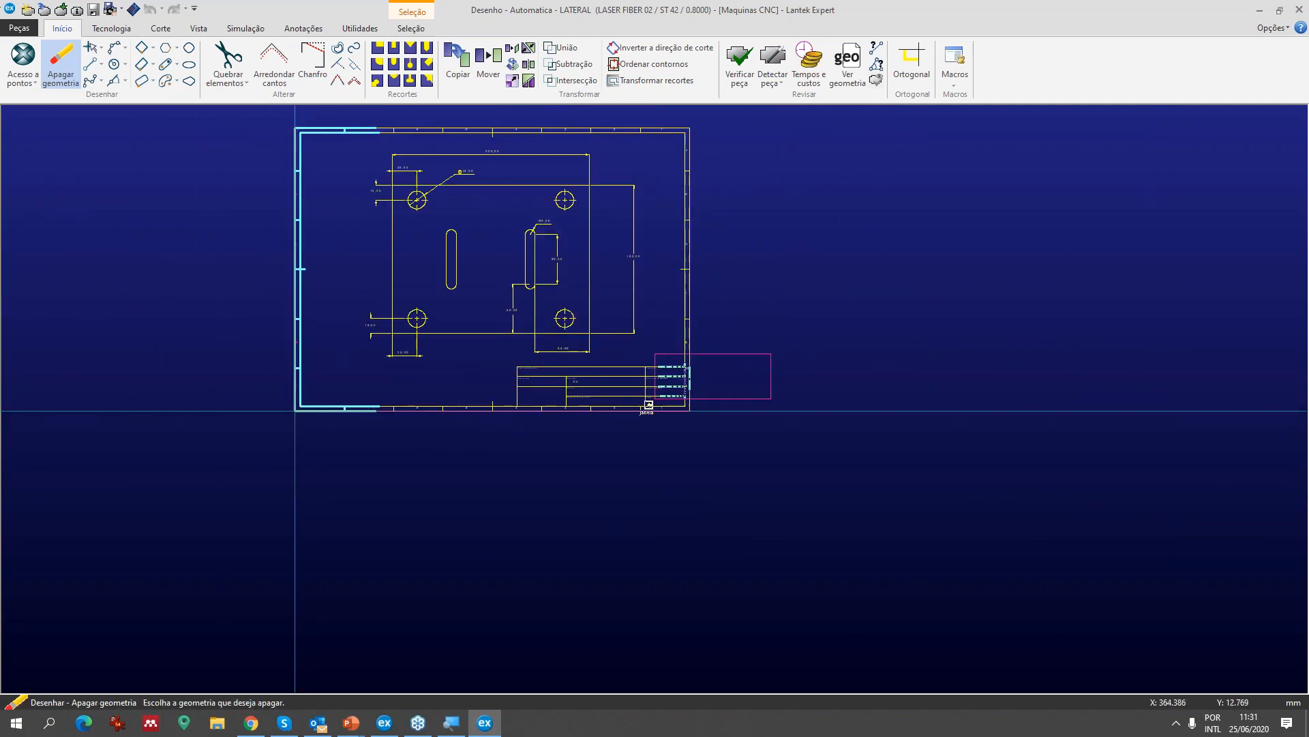
middle_click_drag(647, 412, 666, 443)
left_click_drag(666, 443, 392, 485)
left_click_drag(821, 148, 678, 482)
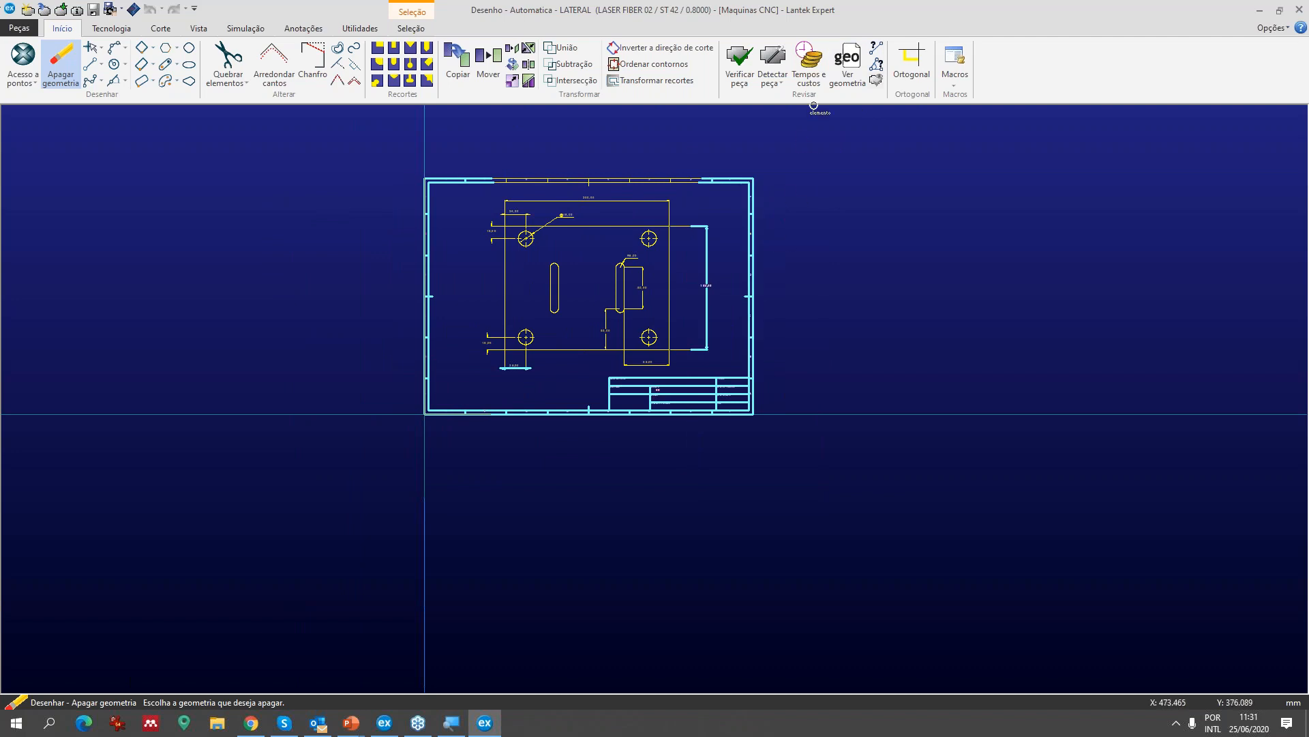
left_click_drag(791, 151, 667, 403)
scroll(404, 214, "up", 3)
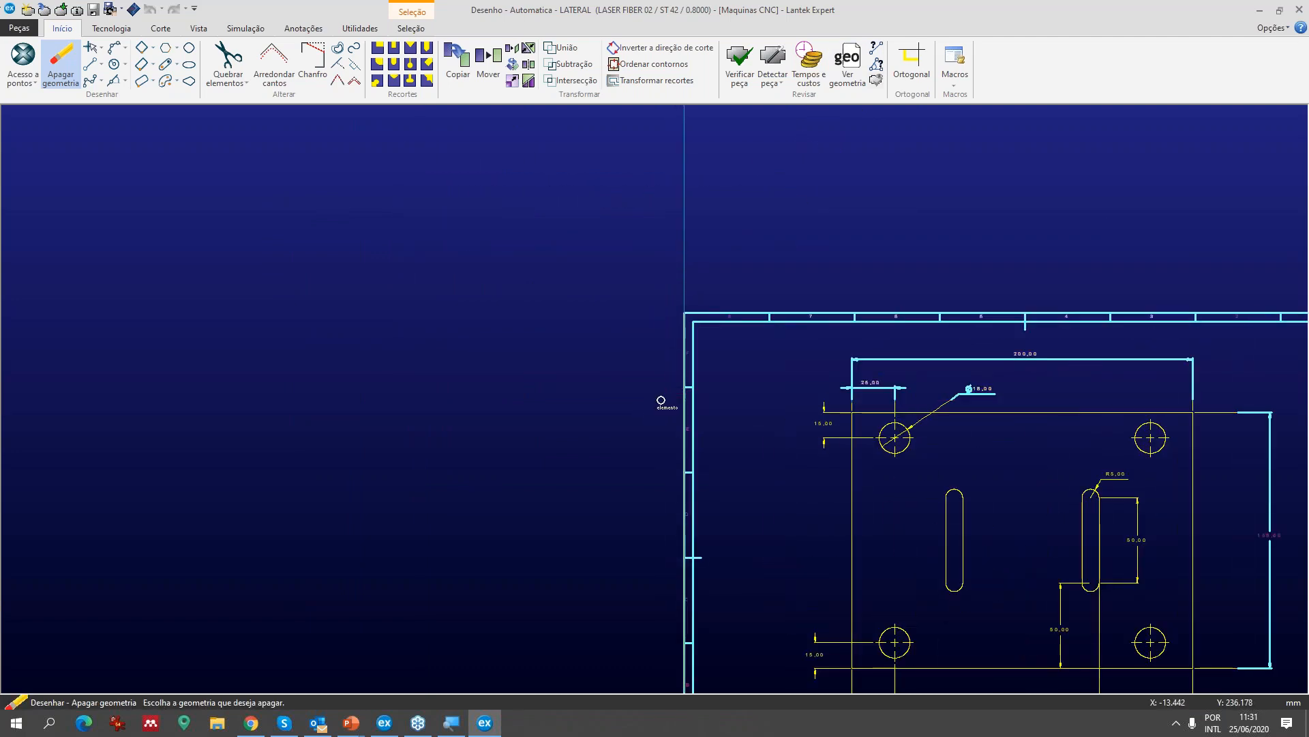
key("Return")
- Try to erase the leftover dimension texts and arrows around the LATERAL plate one by one
scroll(626, 346, "up", 3)
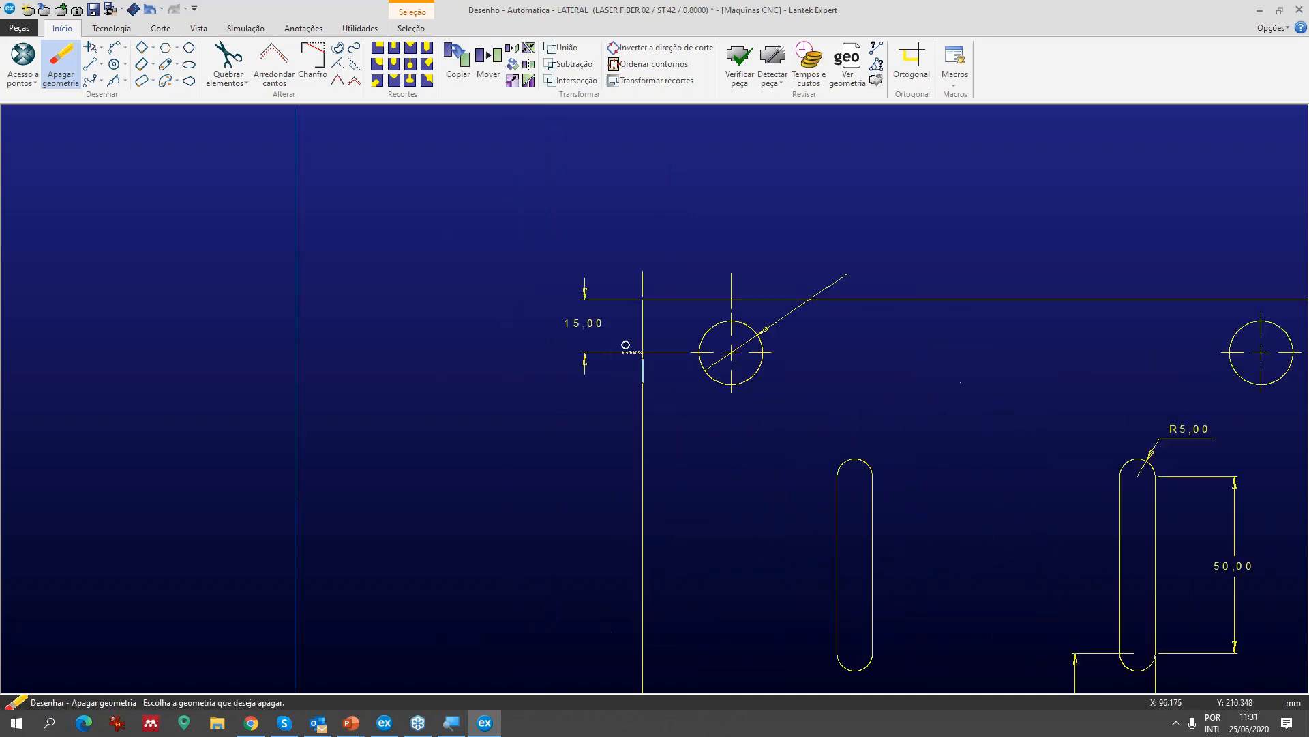
left_click(494, 246)
scroll(507, 361, "down", 3)
left_click(695, 646)
scroll(653, 396, "up", 3)
scroll(675, 395, "down", 3)
scroll(661, 399, "up", 2)
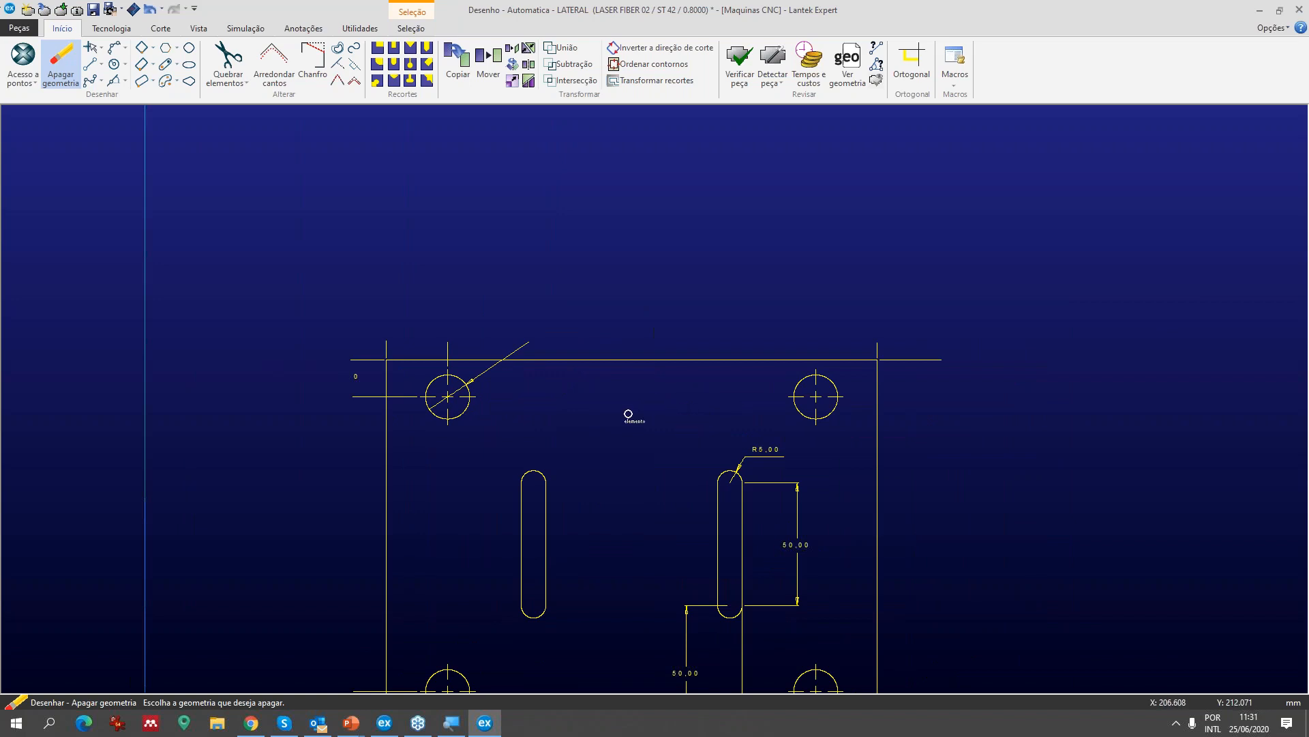
scroll(656, 404, "down", 2)
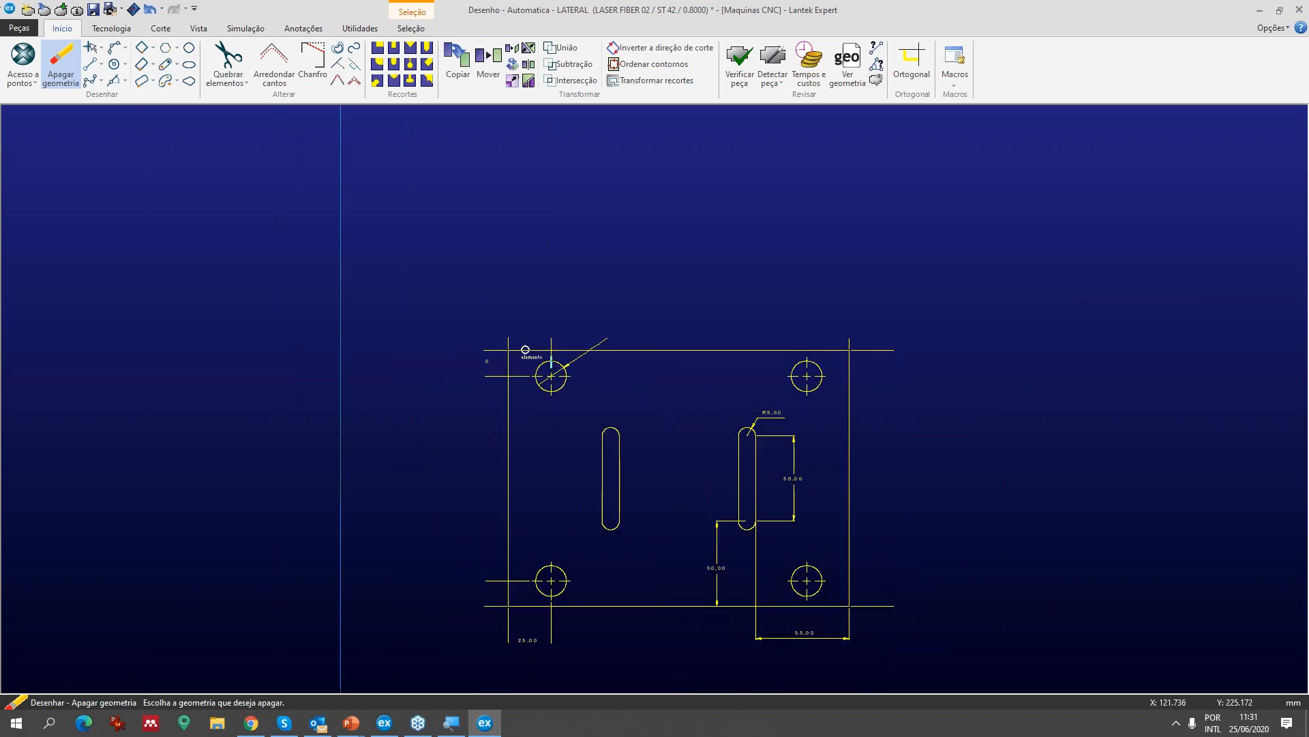
middle_click_drag(552, 358, 426, 340)
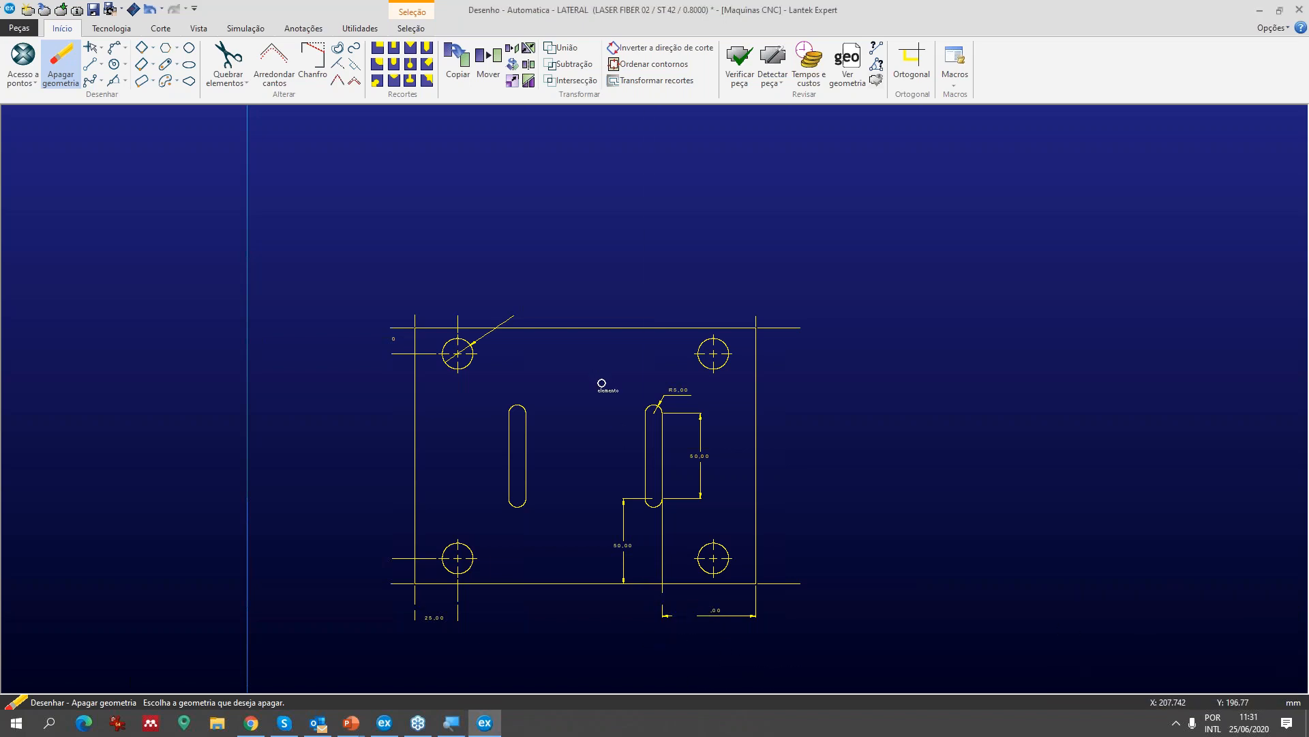
- Undo the erasures in the LATERAL drawing and start Detectar peça (Semiautomático)
scroll(247, 640, "down", 3)
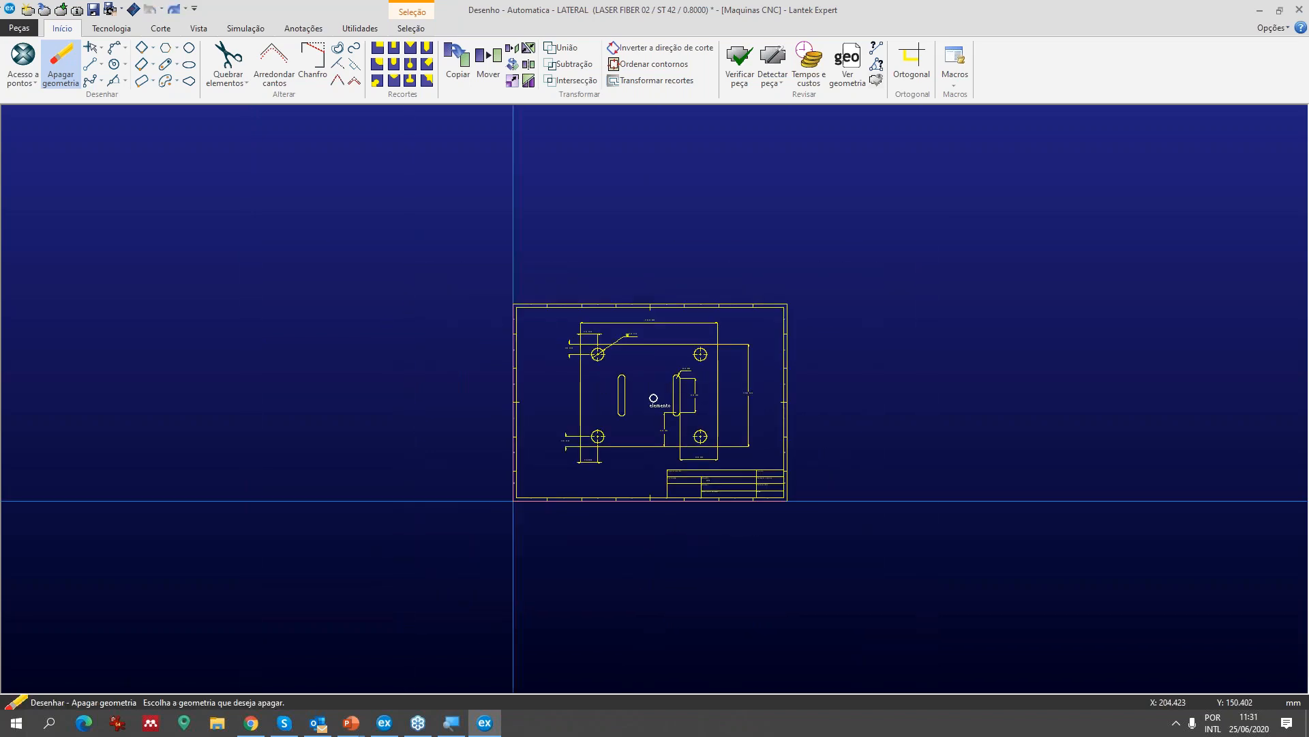
scroll(654, 398, "up", 1)
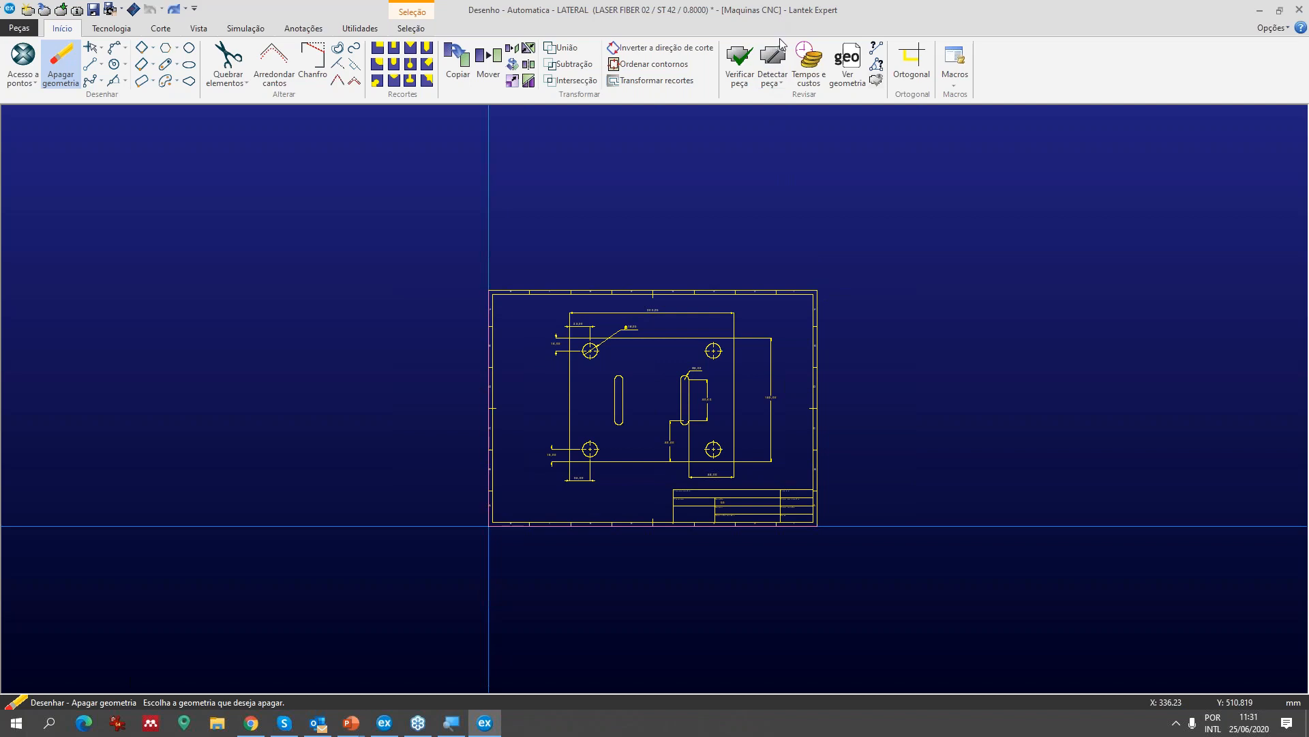
left_click(782, 83)
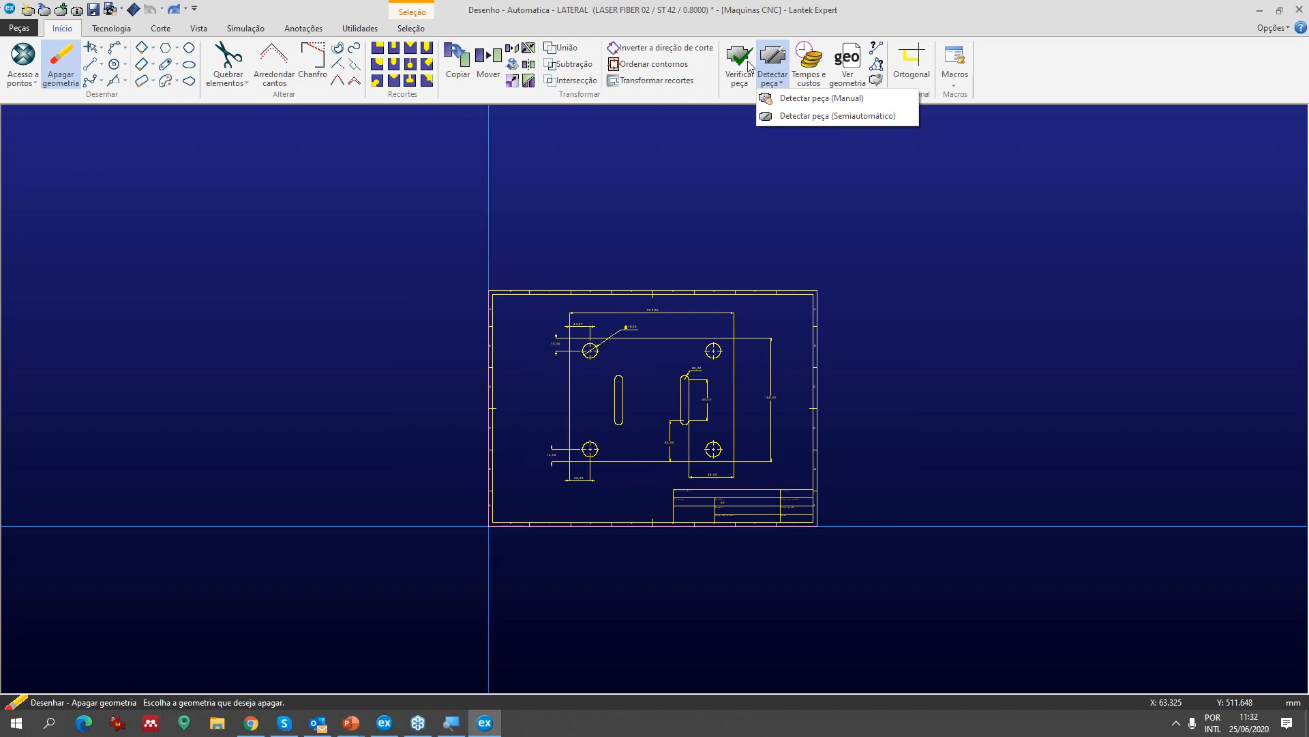
left_click(782, 117)
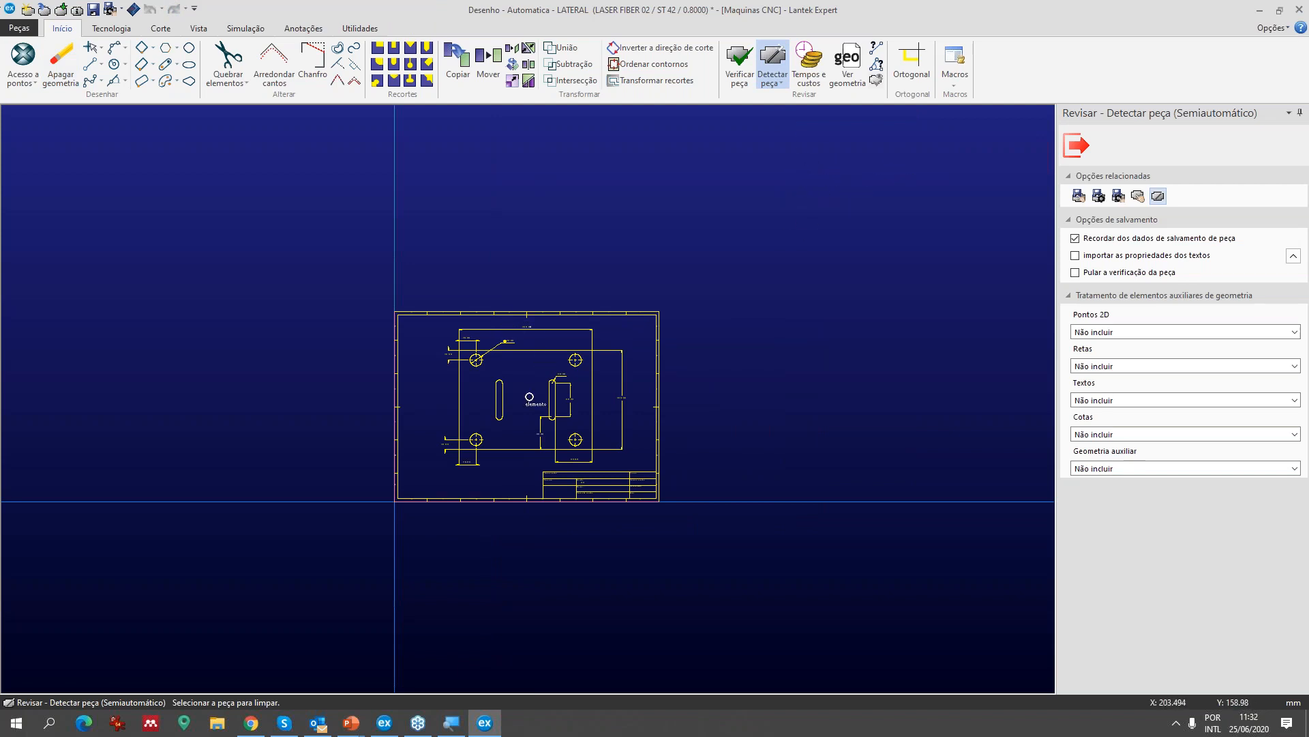
- Detect the LATERAL part semi-automatically from the upper edge of the plate outline and review its detection options
scroll(527, 380, "up", 4)
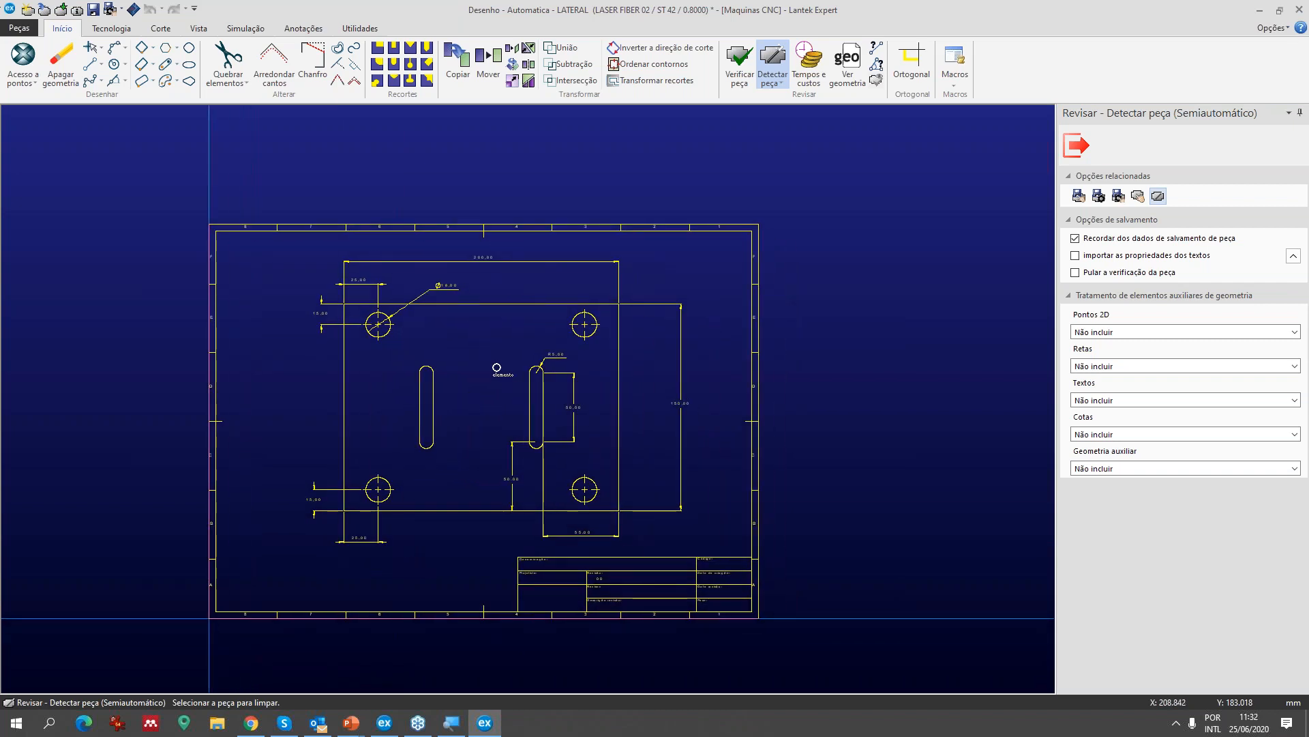
scroll(528, 398, "up", 3)
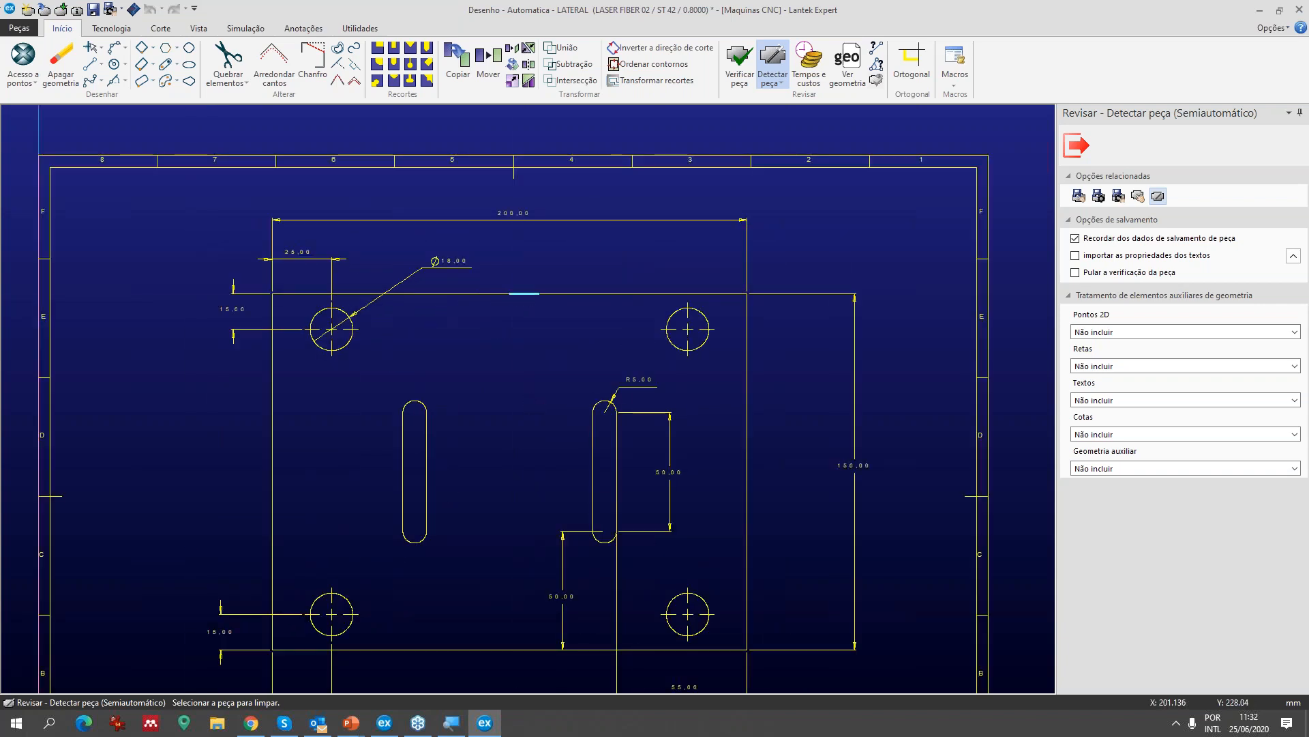
left_click(516, 295)
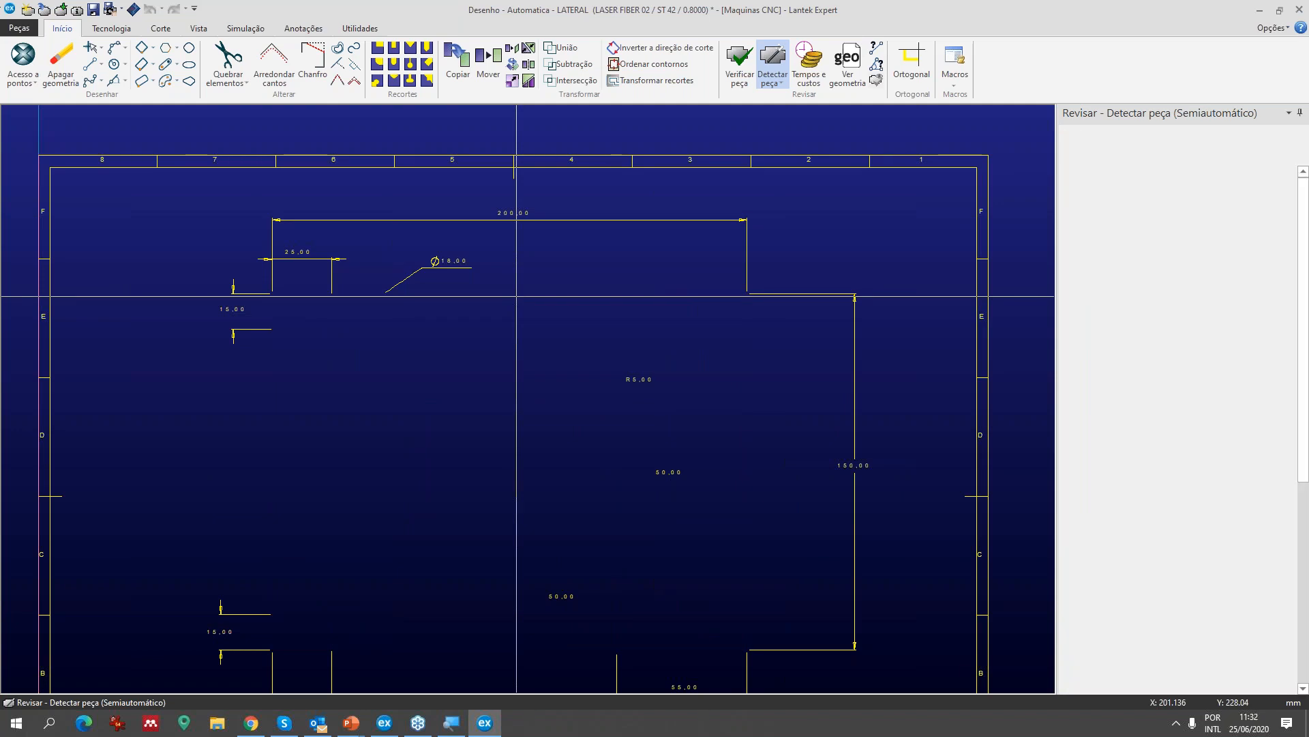
scroll(516, 299, "down", 2)
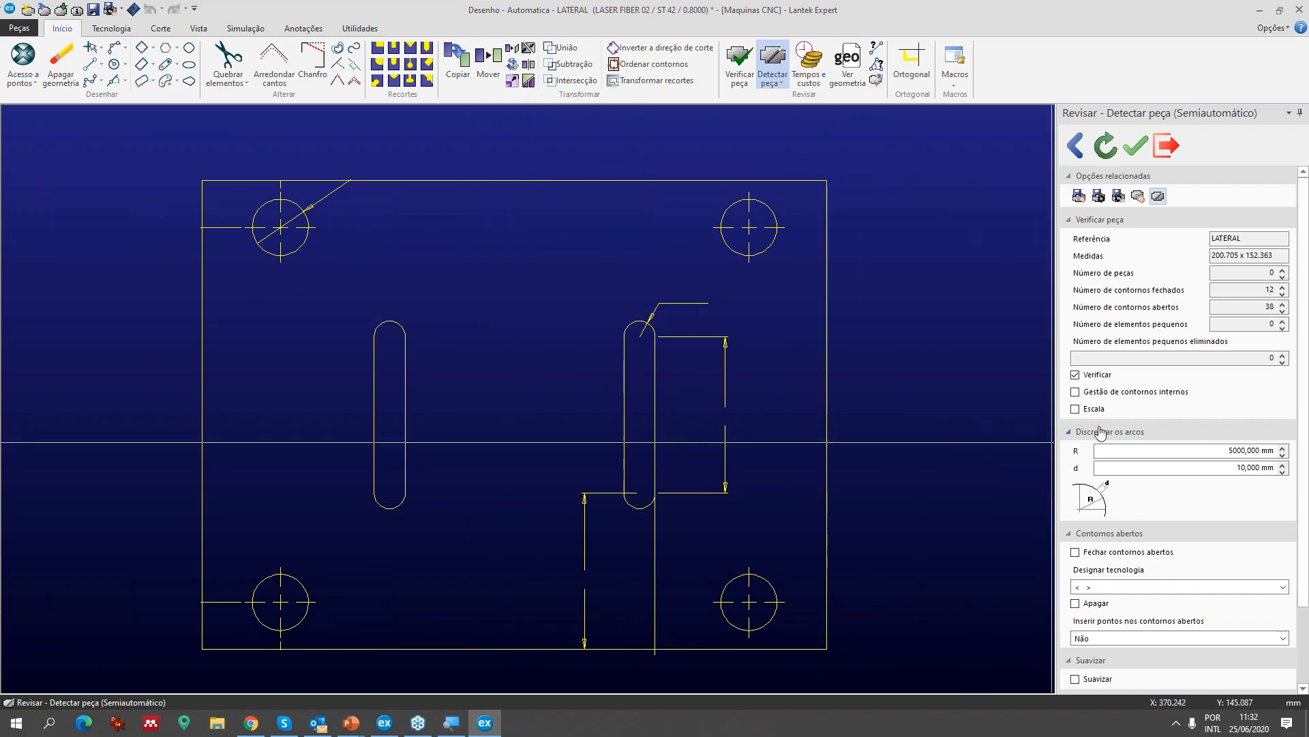
left_click_drag(1307, 383, 1306, 554)
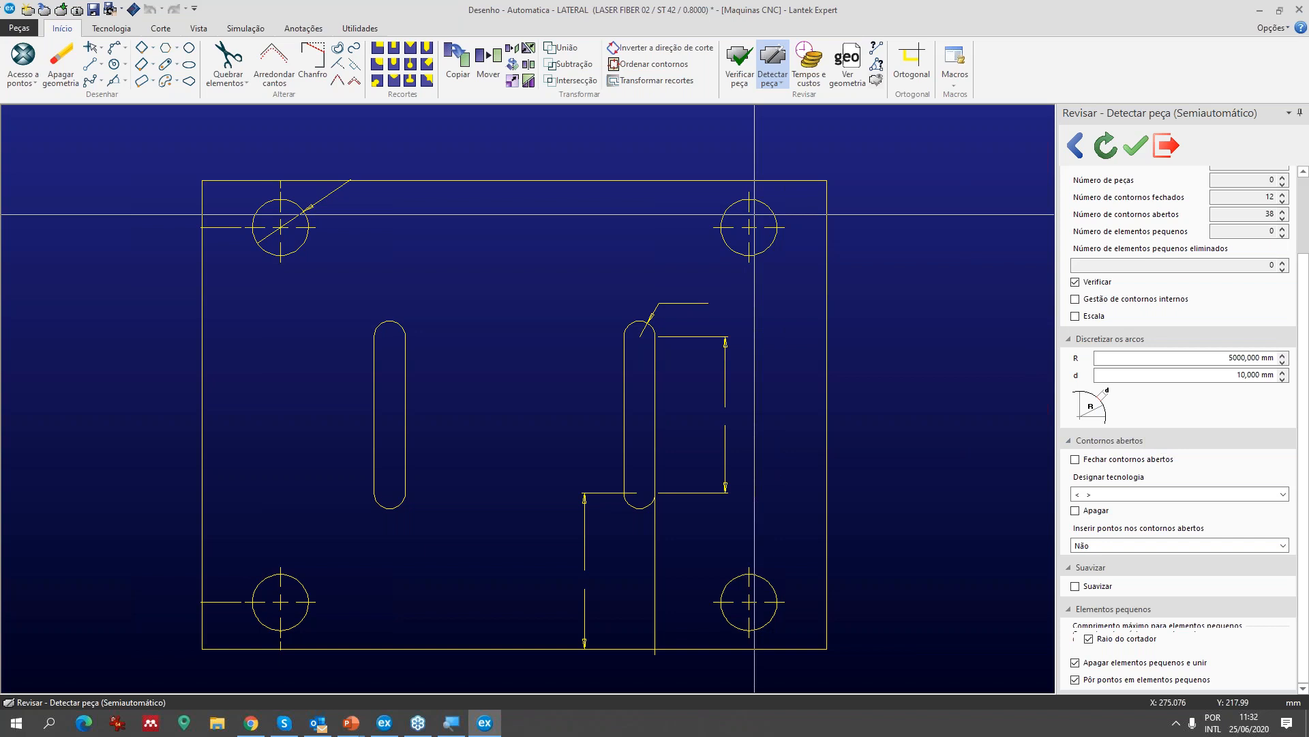
- Examine the holes, slots and remaining dimension lines in the detected plate geometry
scroll(754, 214, "up", 6)
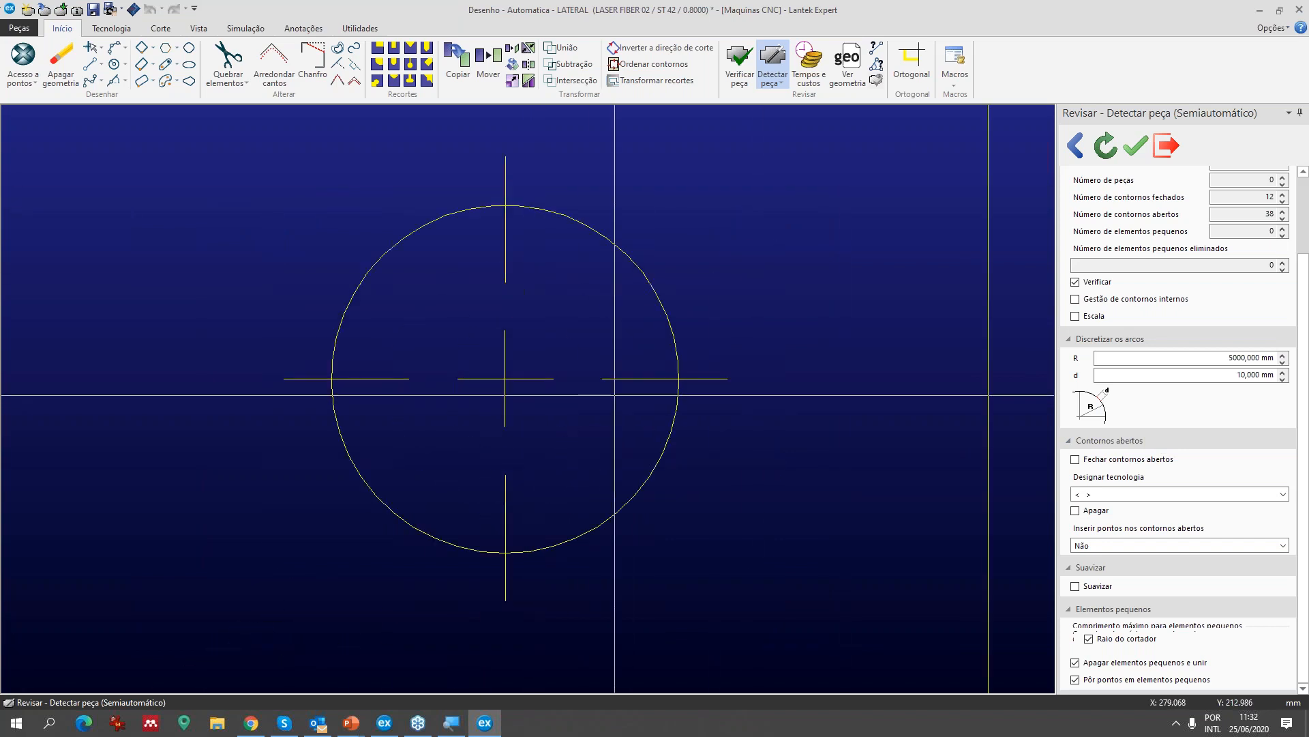
scroll(527, 398, "down", 3)
scroll(527, 398, "down", 5)
scroll(447, 526, "up", 2)
middle_click_drag(549, 390, 587, 384)
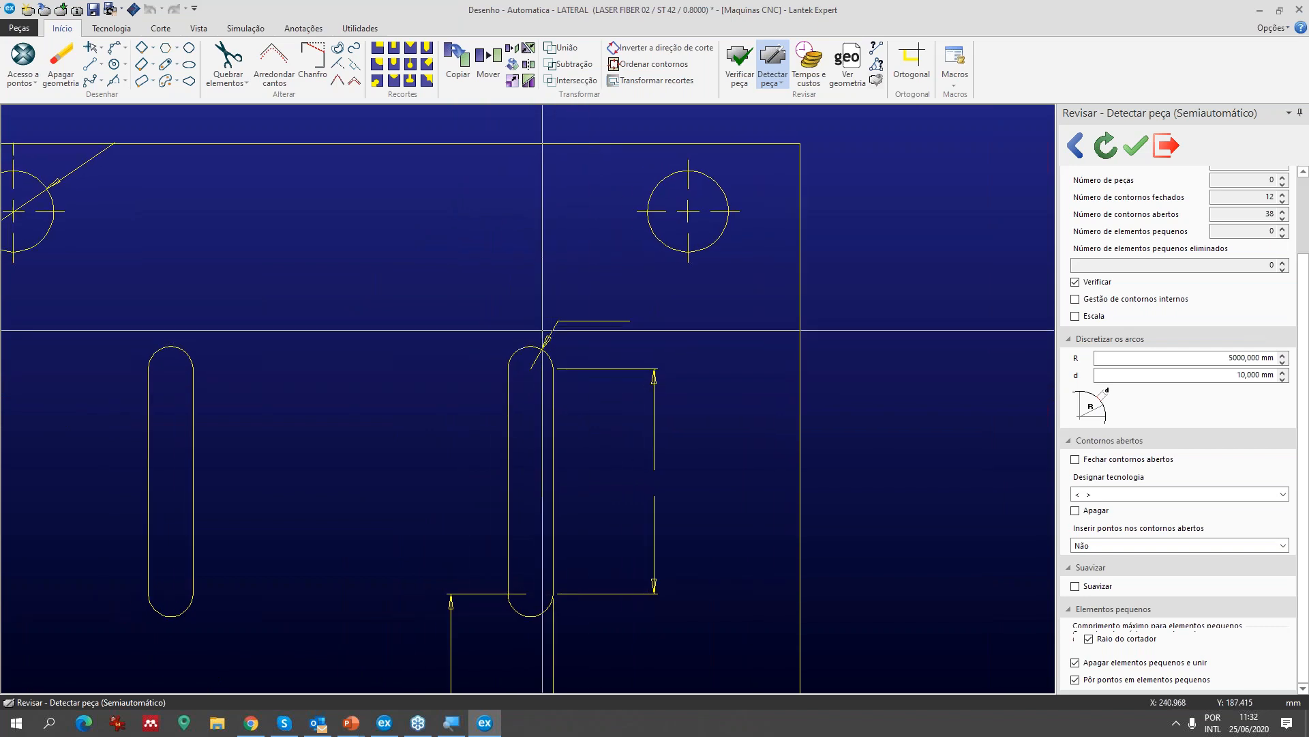
scroll(536, 400, "down", 3)
middle_click_drag(980, 416, 876, 410)
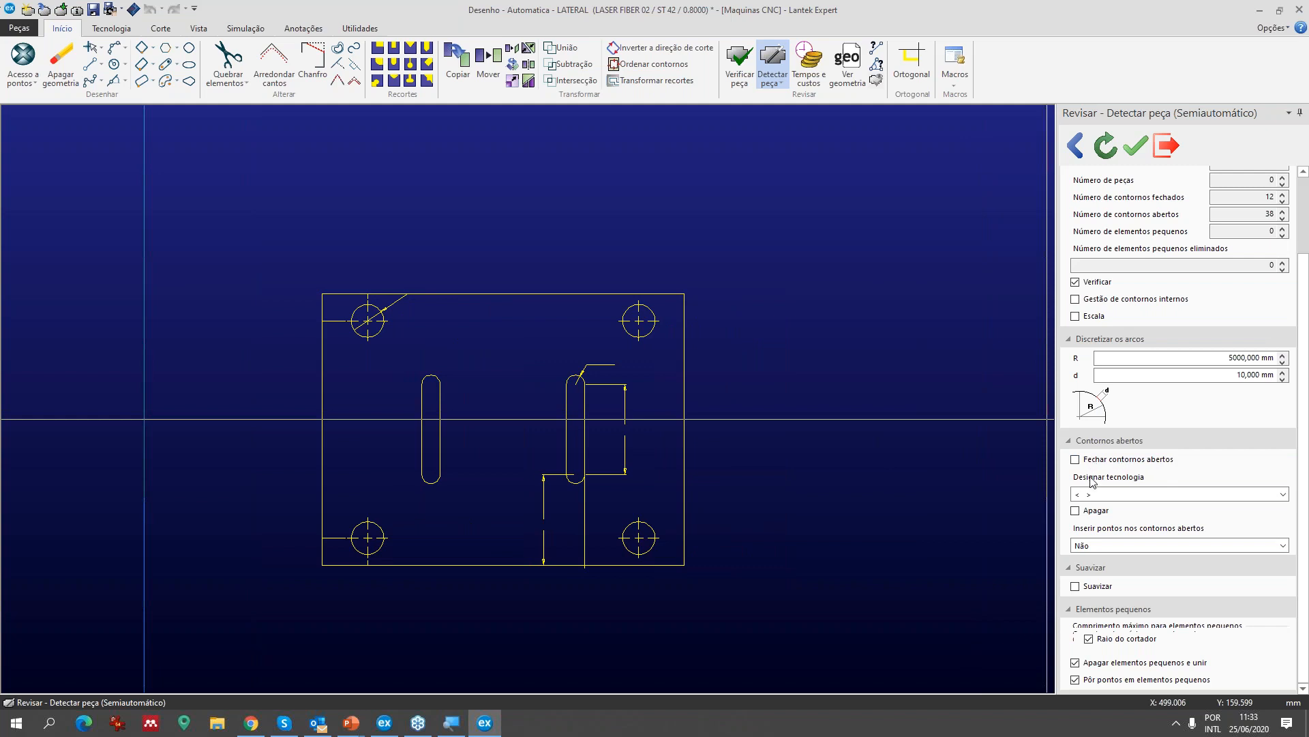
- Try recalculating the detected part with open contours deleted, and recalculate it again with that option off
left_click(1076, 512)
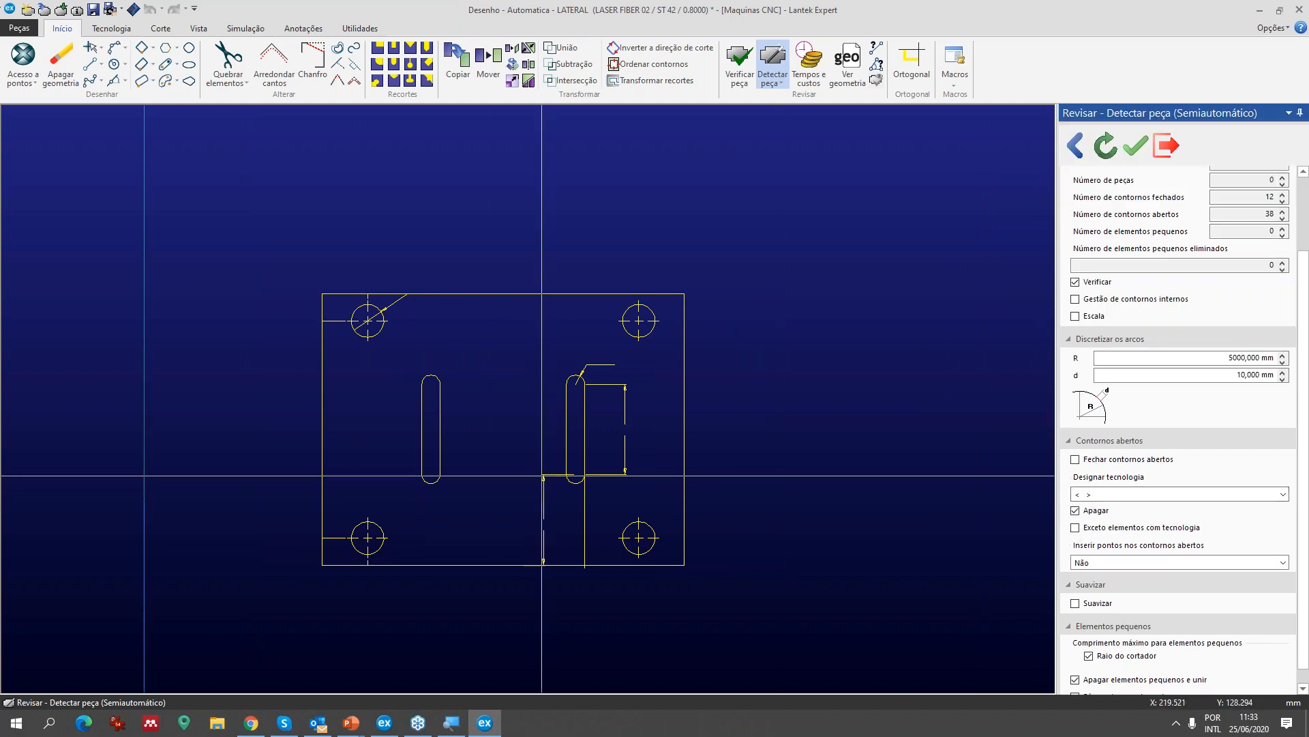
left_click(1103, 153)
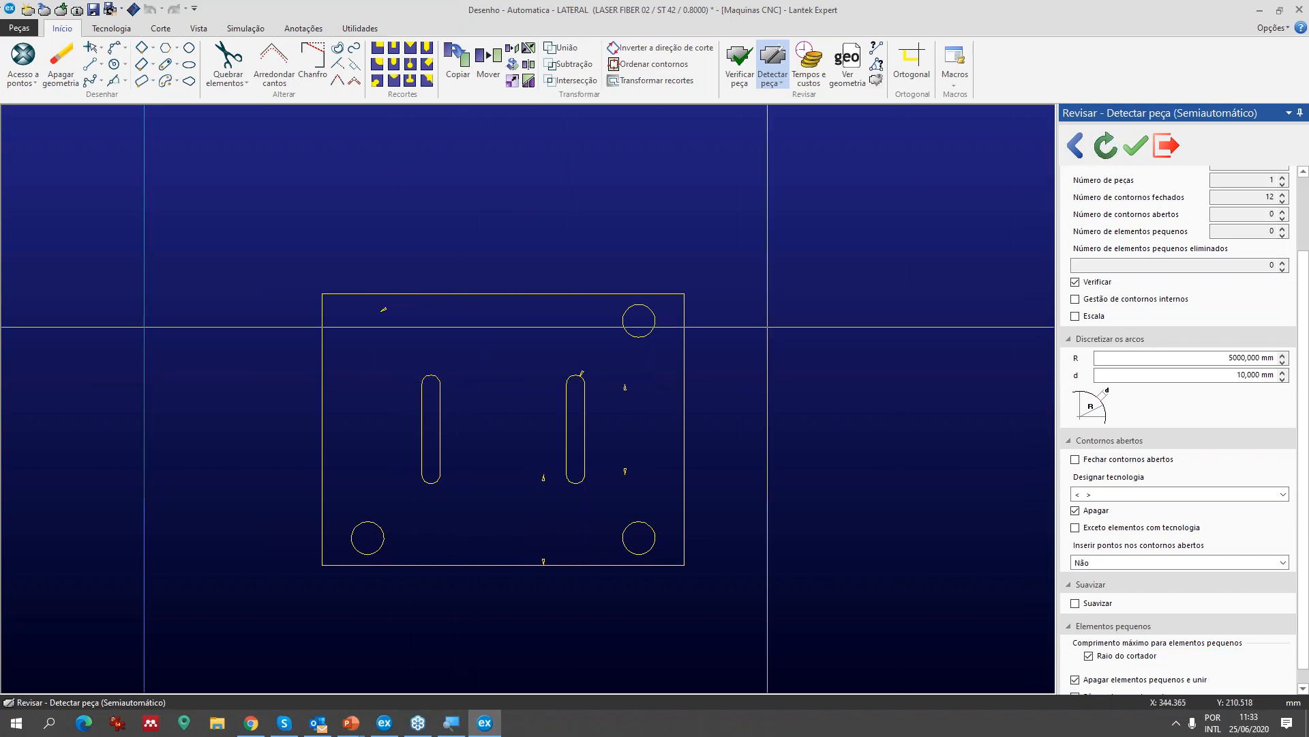
scroll(238, 290, "up", 3)
middle_click_drag(535, 366, 251, 338)
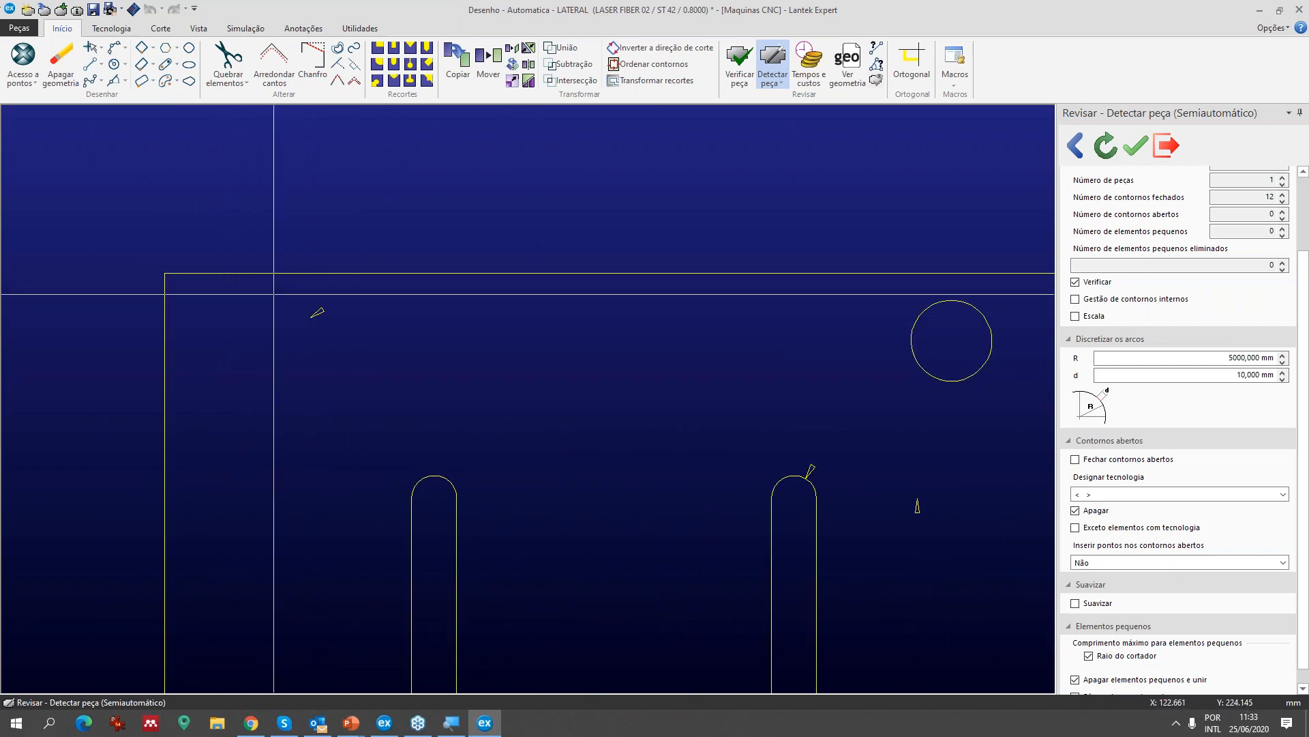
left_click(1075, 511)
left_click(1106, 145)
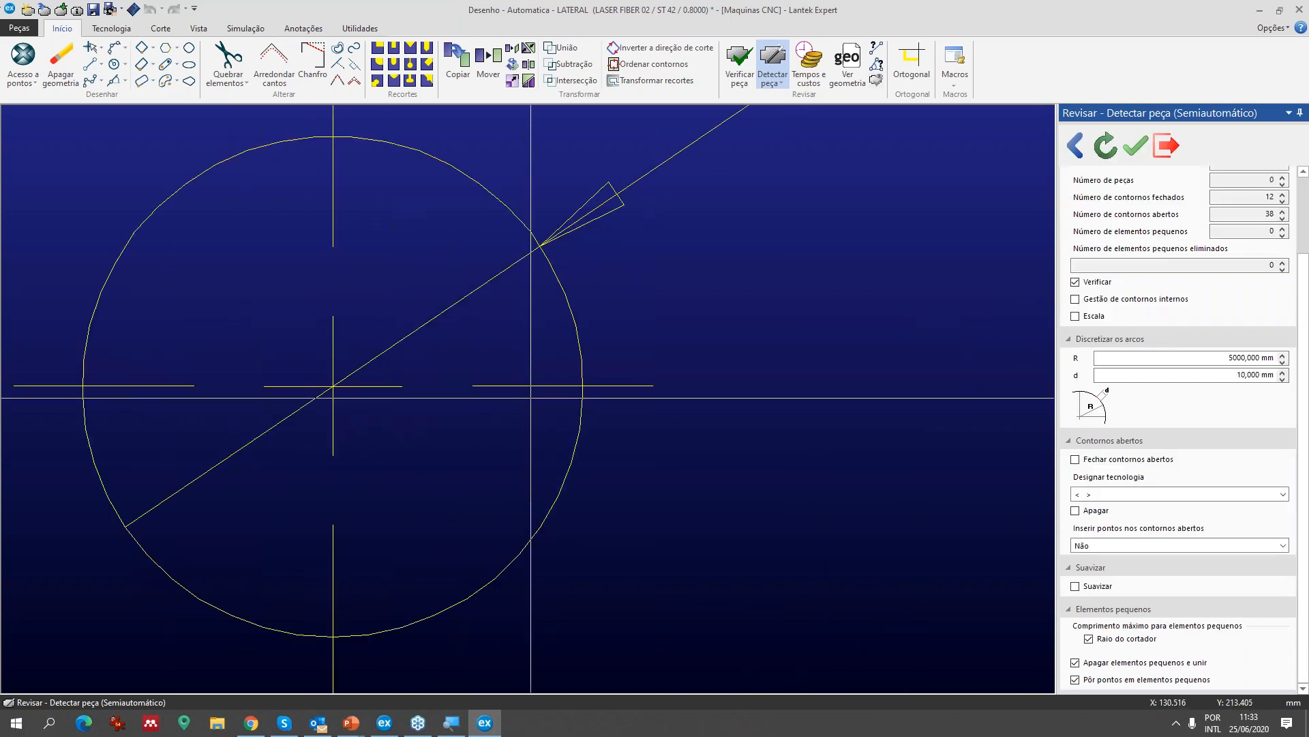
- Erase the pieces of the Ø18 leader line that touch the edge of the plate's upper-left hole
left_click(61, 63)
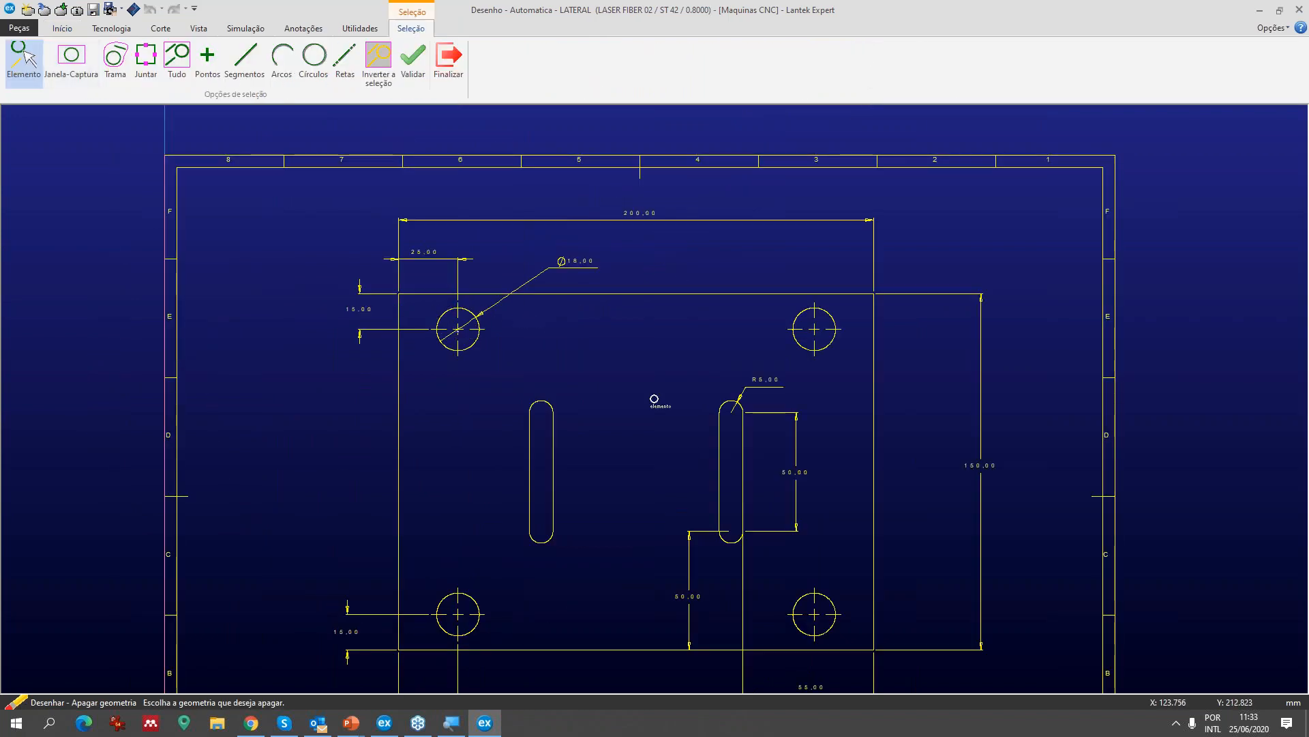
scroll(458, 330, "up", 2)
scroll(654, 399, "up", 4)
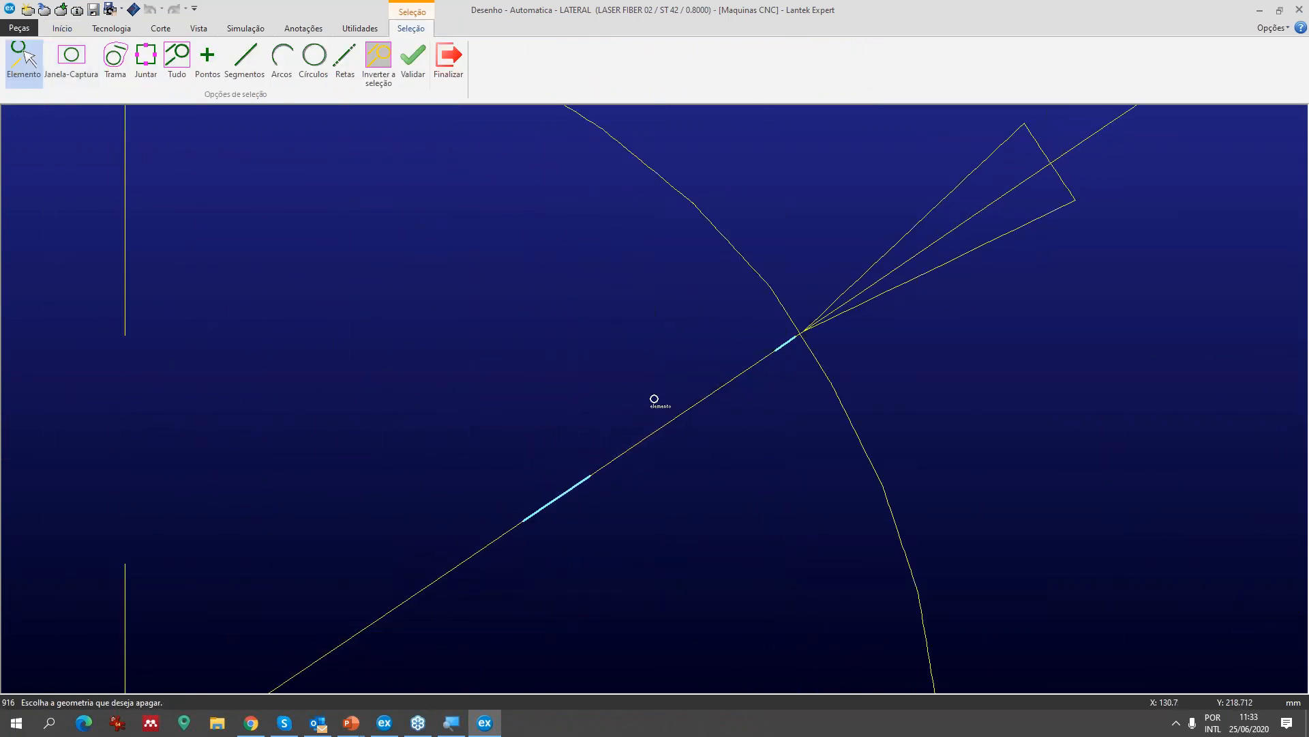
scroll(693, 374, "up", 2)
left_click(710, 392)
scroll(654, 399, "down", 3)
scroll(654, 399, "up", 5)
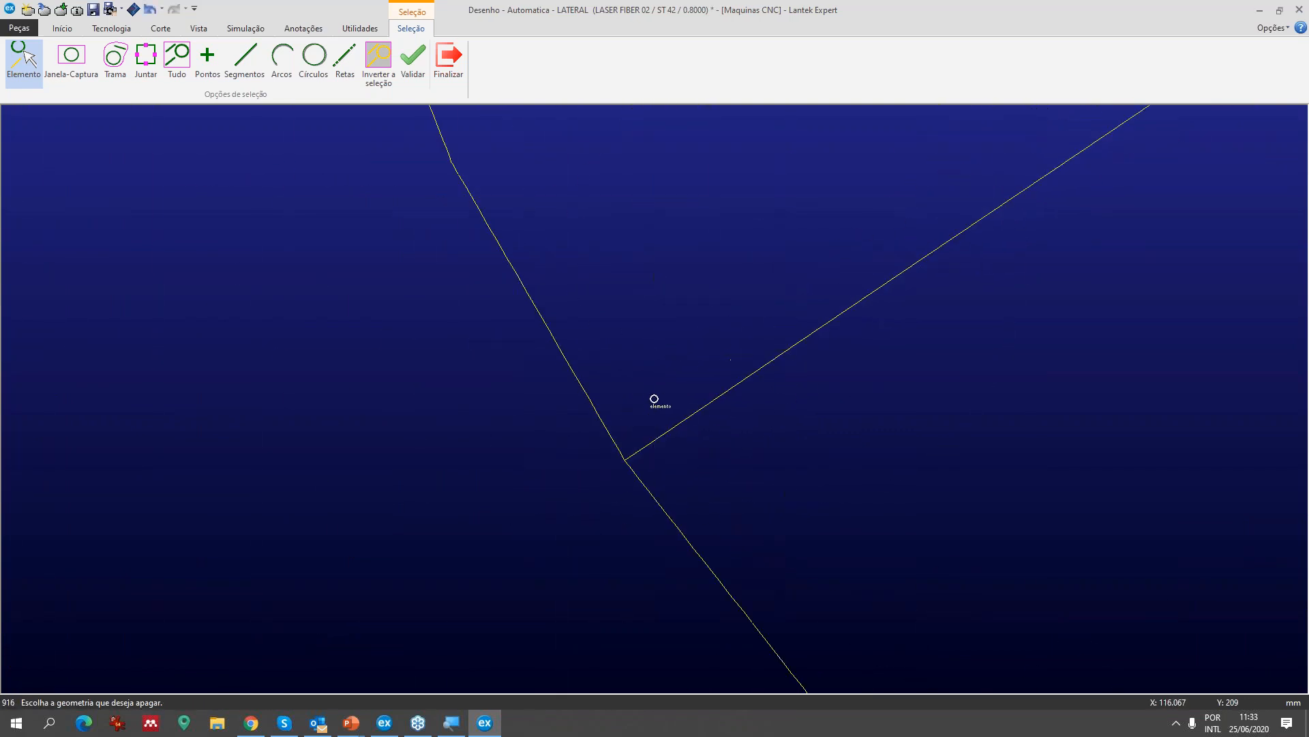
left_click(755, 554)
scroll(657, 400, "down", 5)
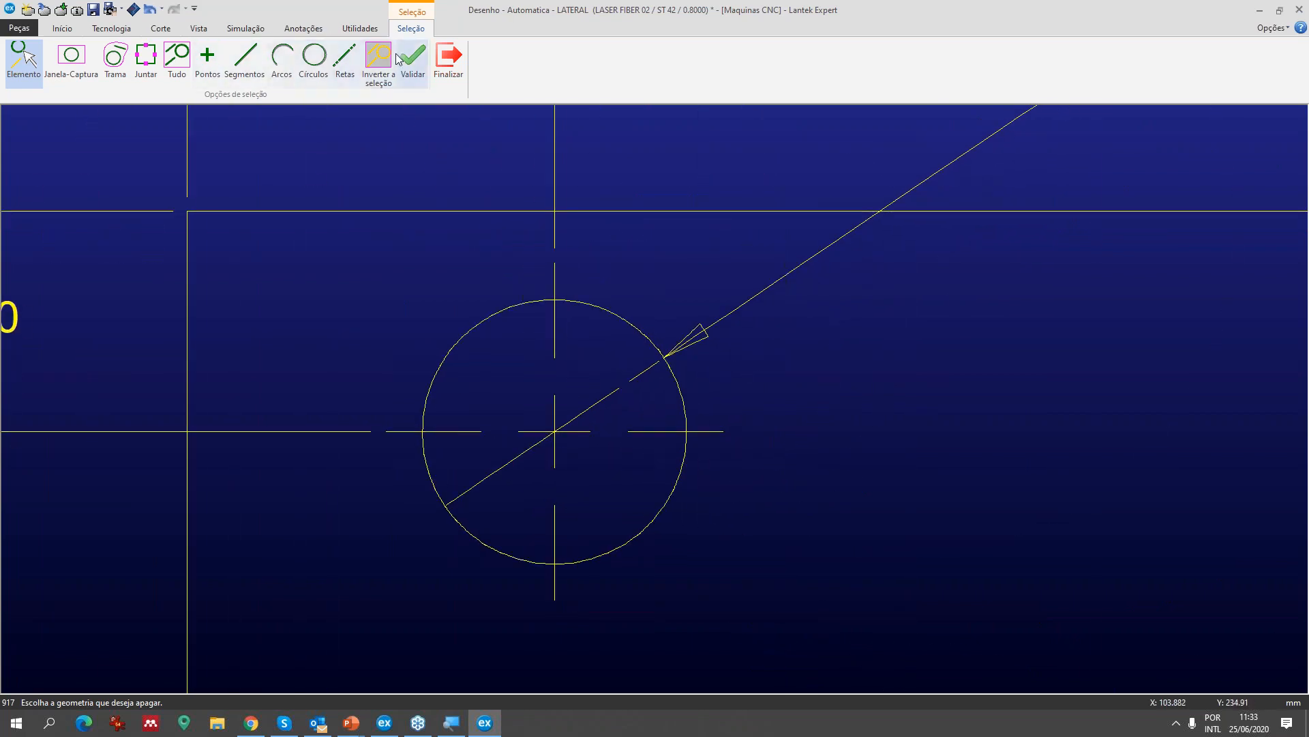
- Run the semi-automatic part detection again from the upper edge of the plate outline
left_click(77, 30)
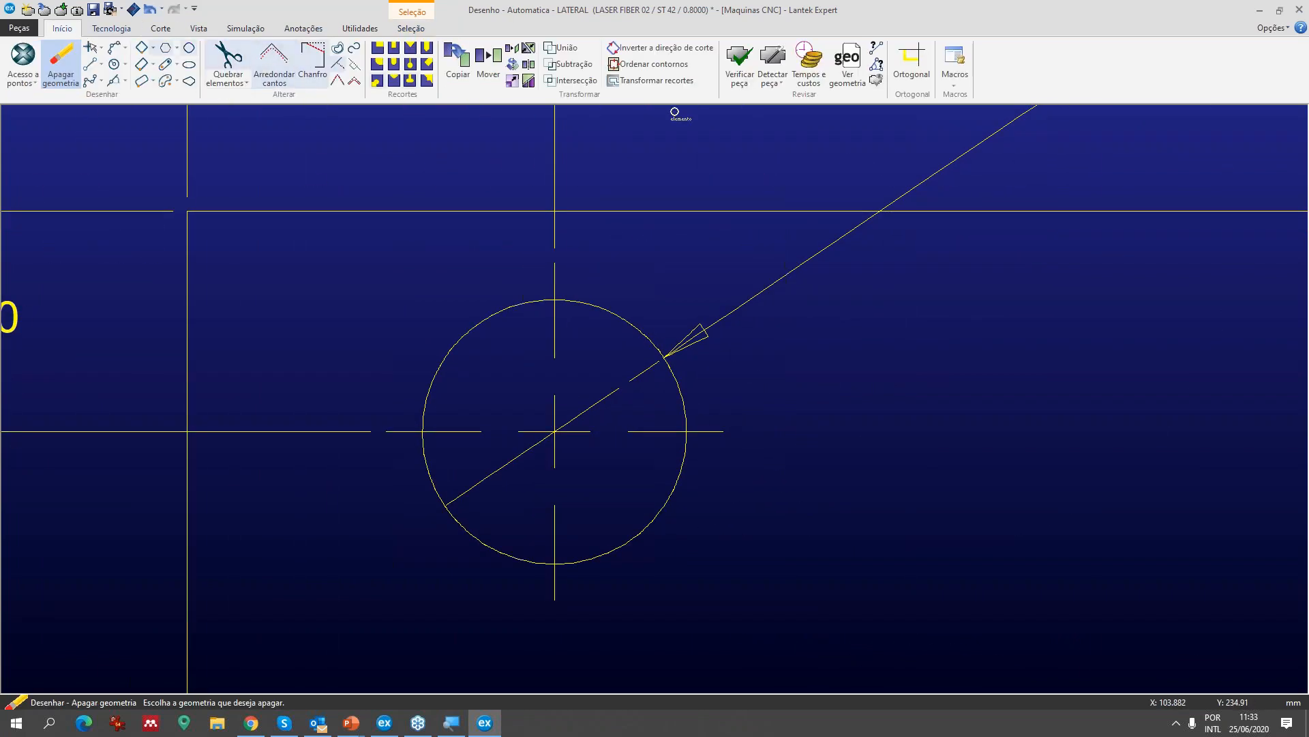
left_click(774, 63)
scroll(685, 388, "down", 3)
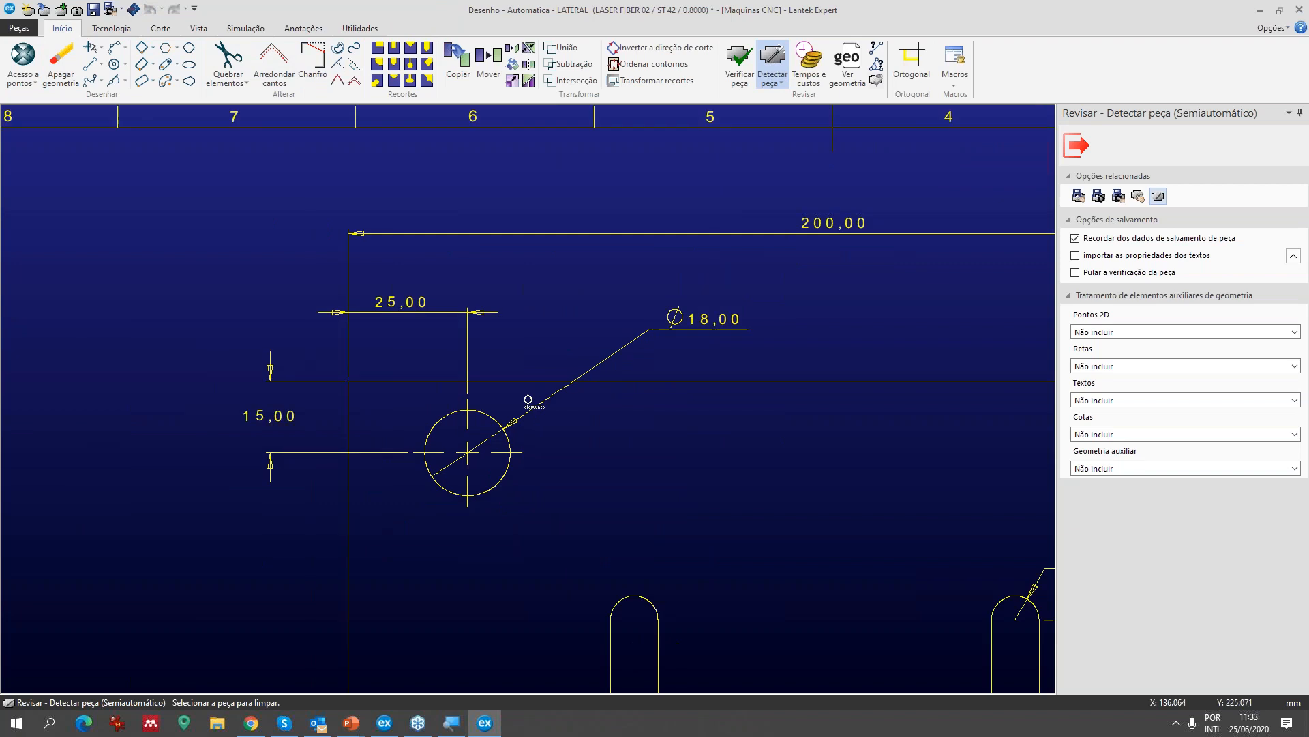
left_click(690, 385)
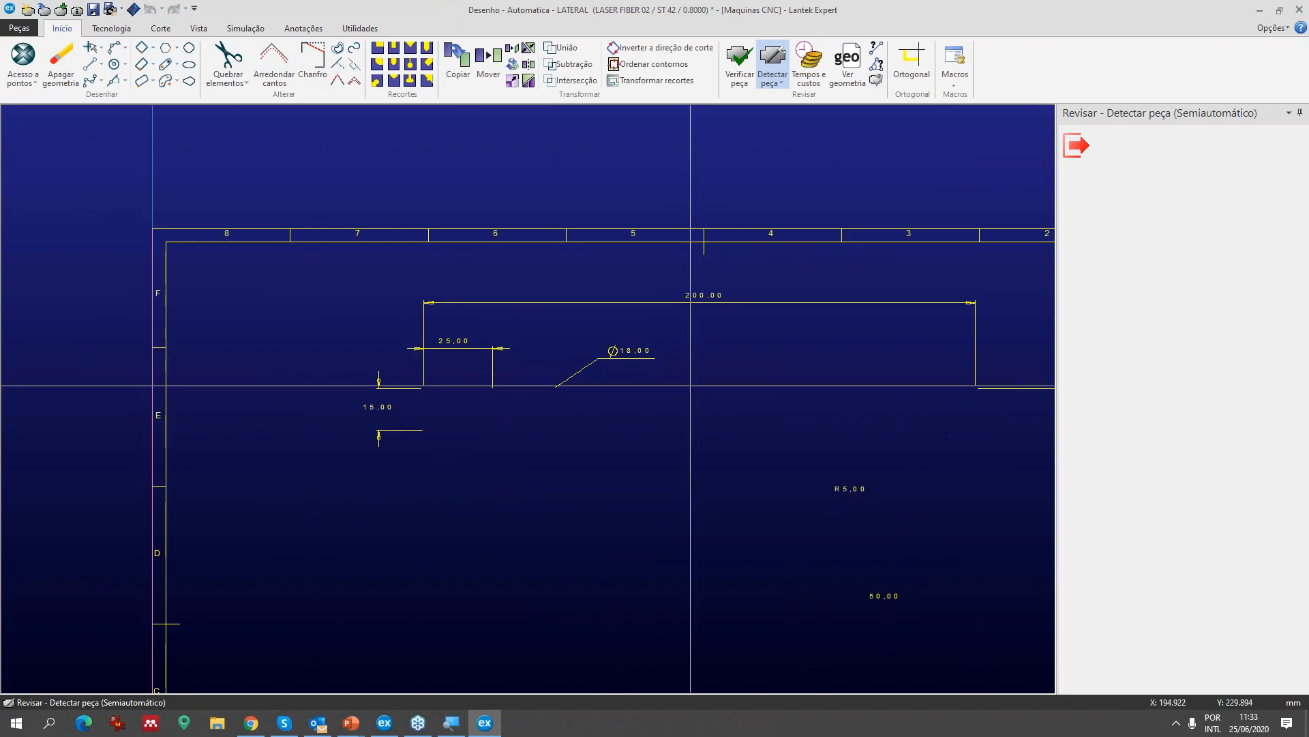
mouse_move(491, 370)
middle_mouse_down()
mouse_move(406, 393)
mouse_move(503, 418)
middle_mouse_up()
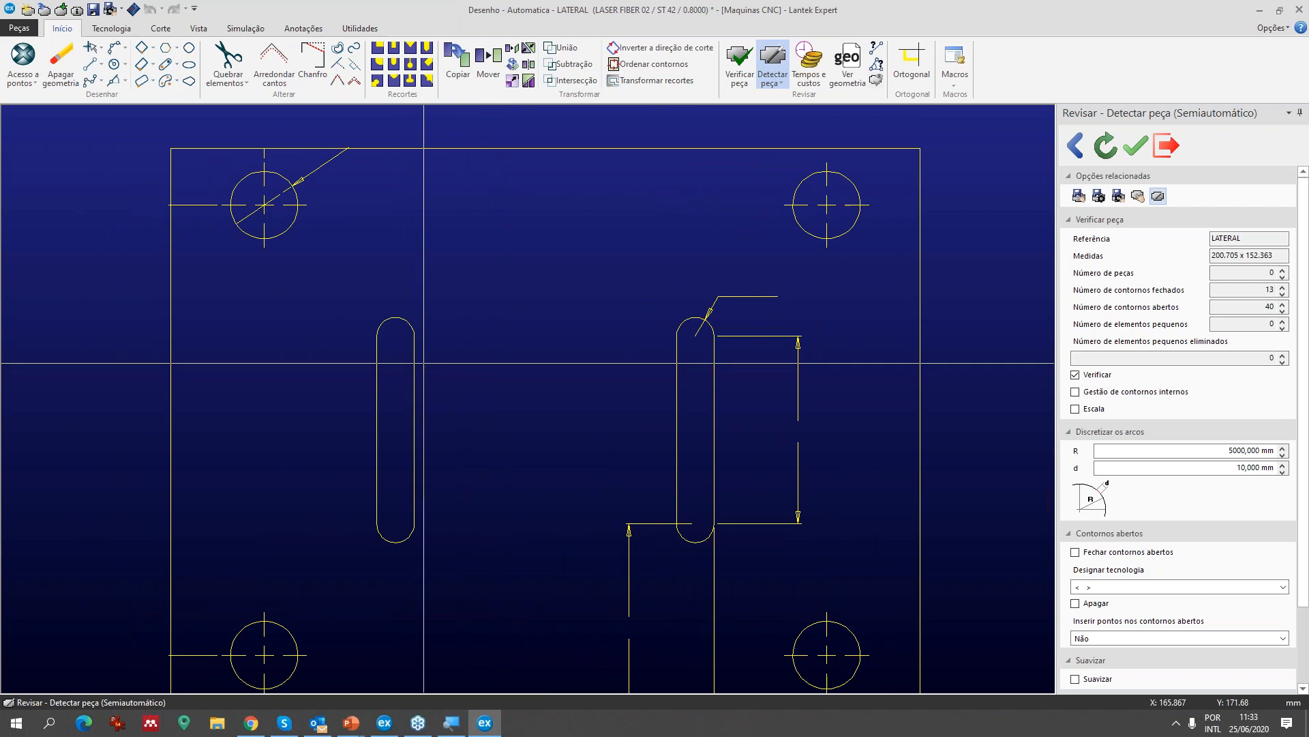
- Set the detection to delete open contours, recalculate the part and accept the cleaned geometry
middle_click_drag(836, 393, 854, 390)
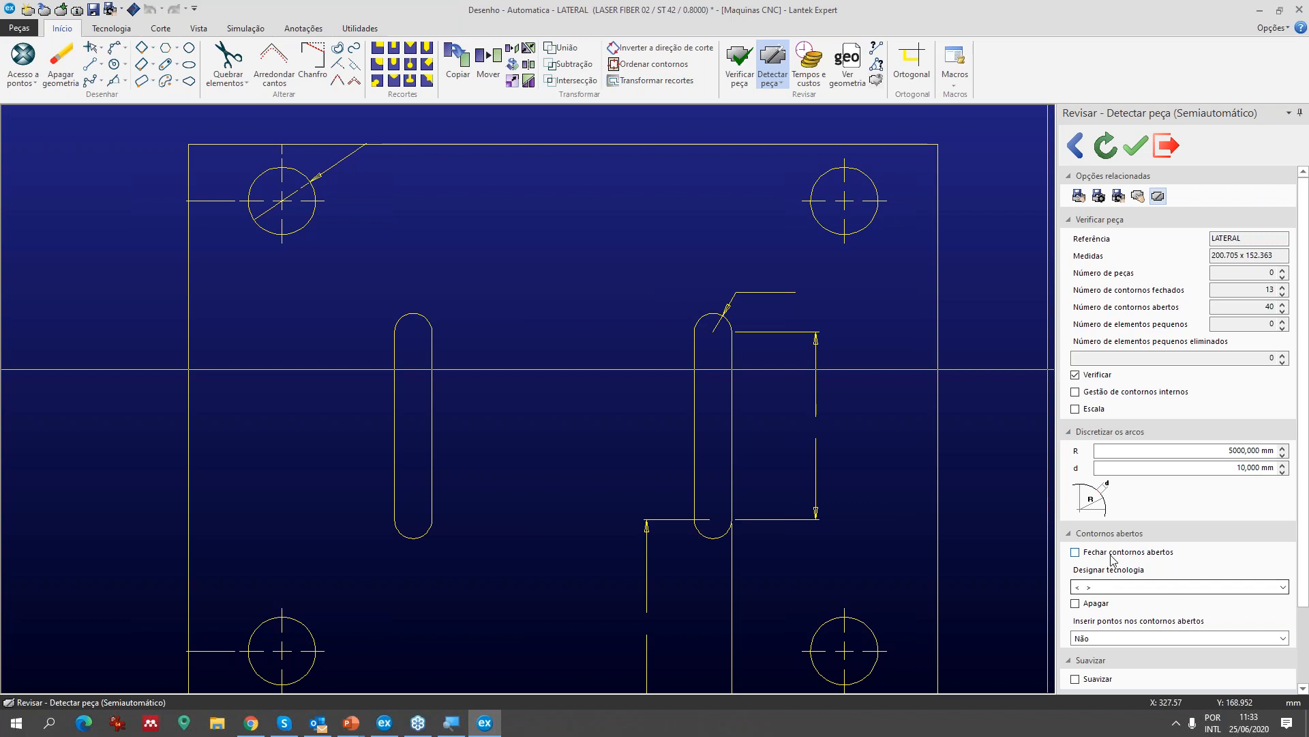
scroll(1112, 563, "down", 1)
left_click(1082, 580)
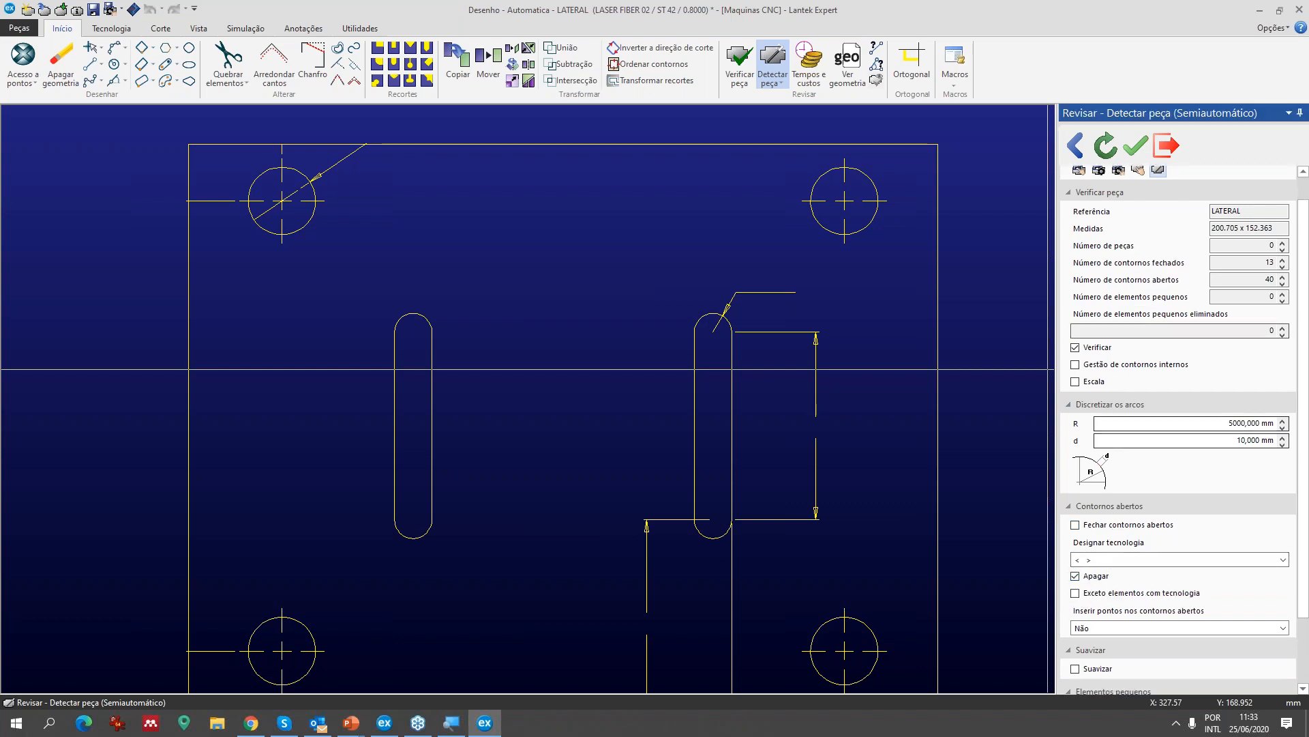
left_click(1107, 146)
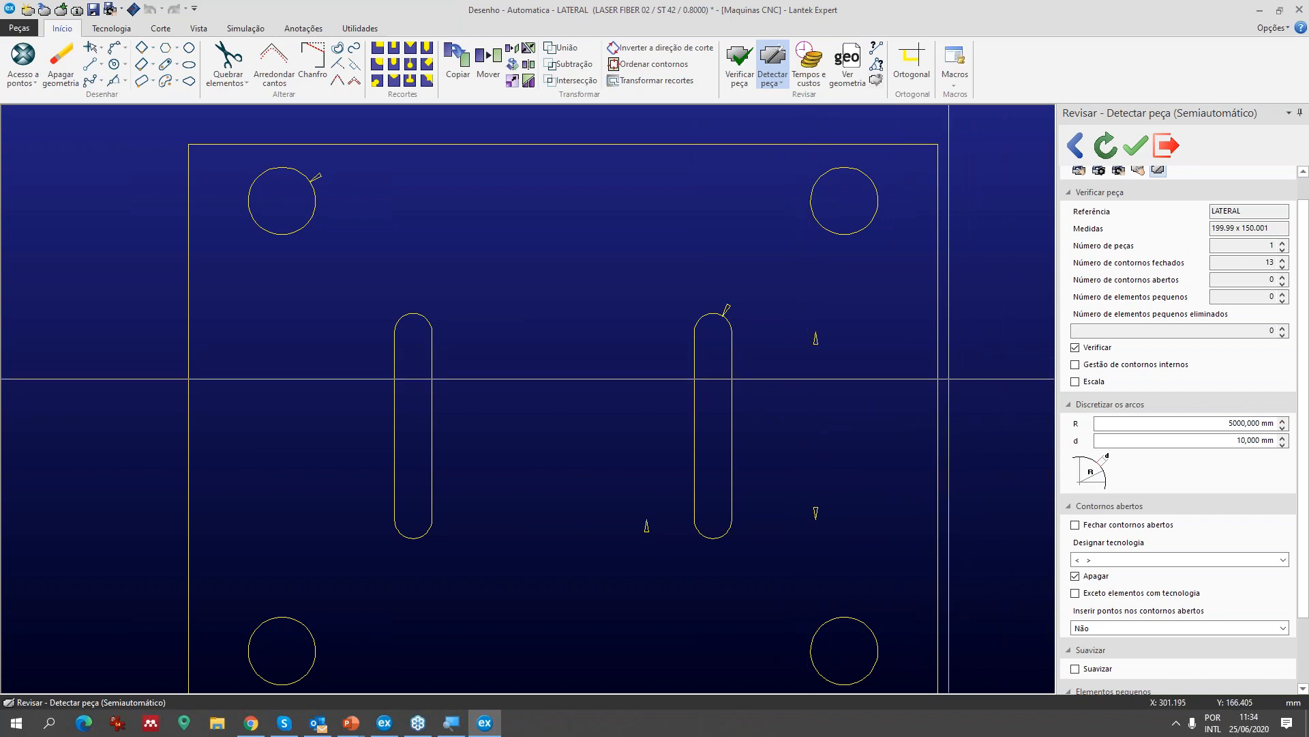
scroll(509, 395, "down", 2)
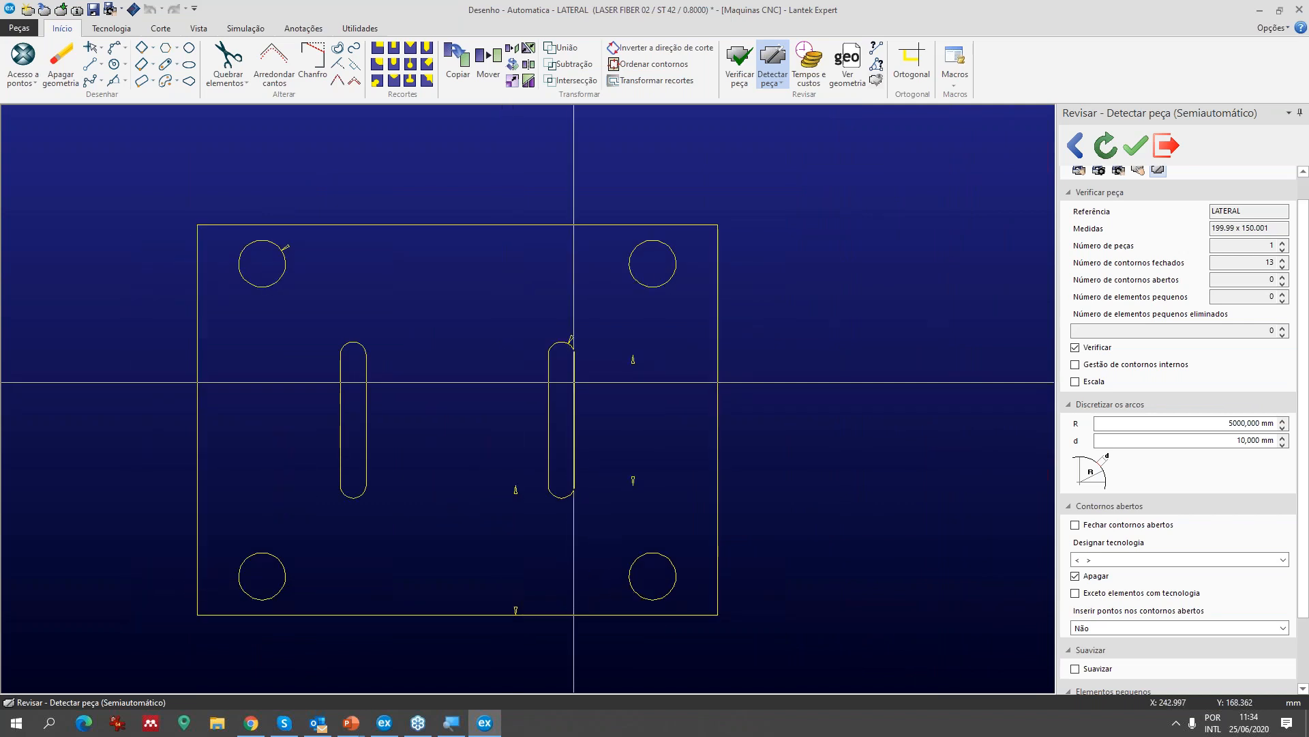
left_click(1136, 145)
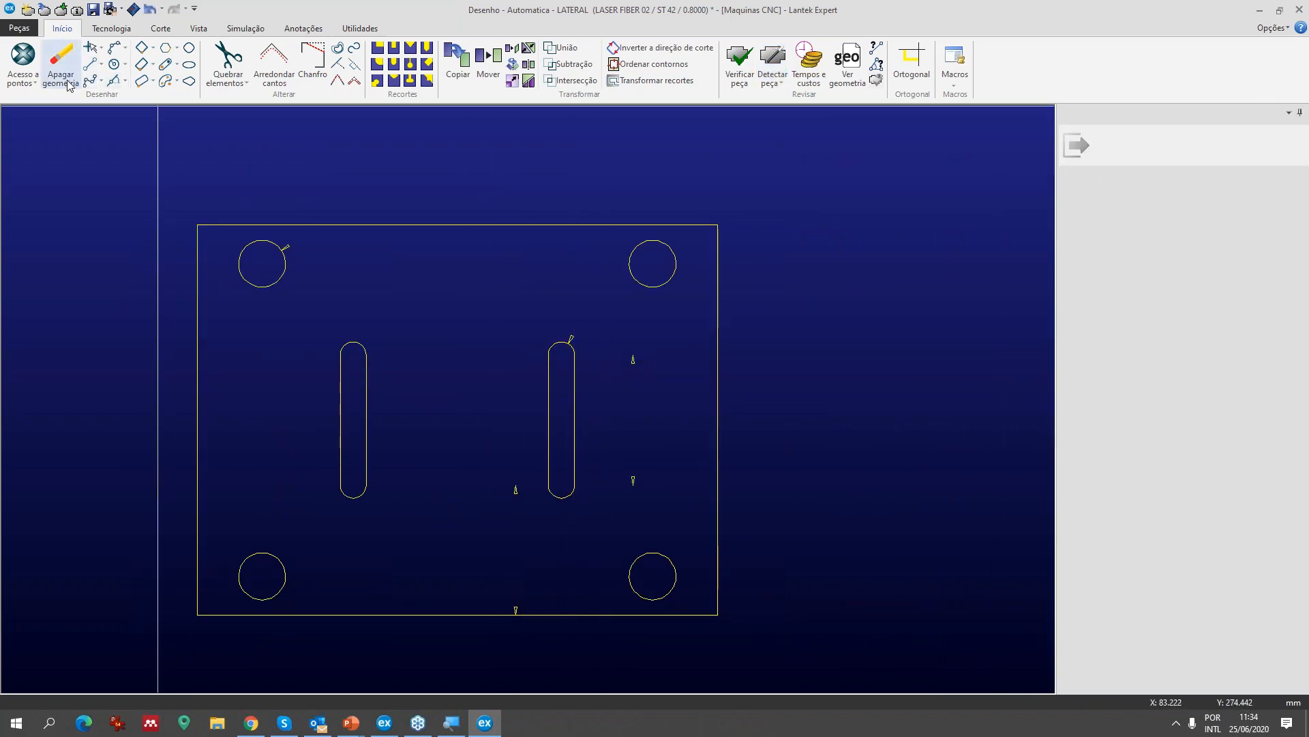
- Erase the leftover dimension arrowheads at the upper-left hole and in the lower part of the plate
left_click(61, 52)
scroll(293, 236, "up", 3)
scroll(665, 392, "up", 3)
scroll(601, 273, "down", 3)
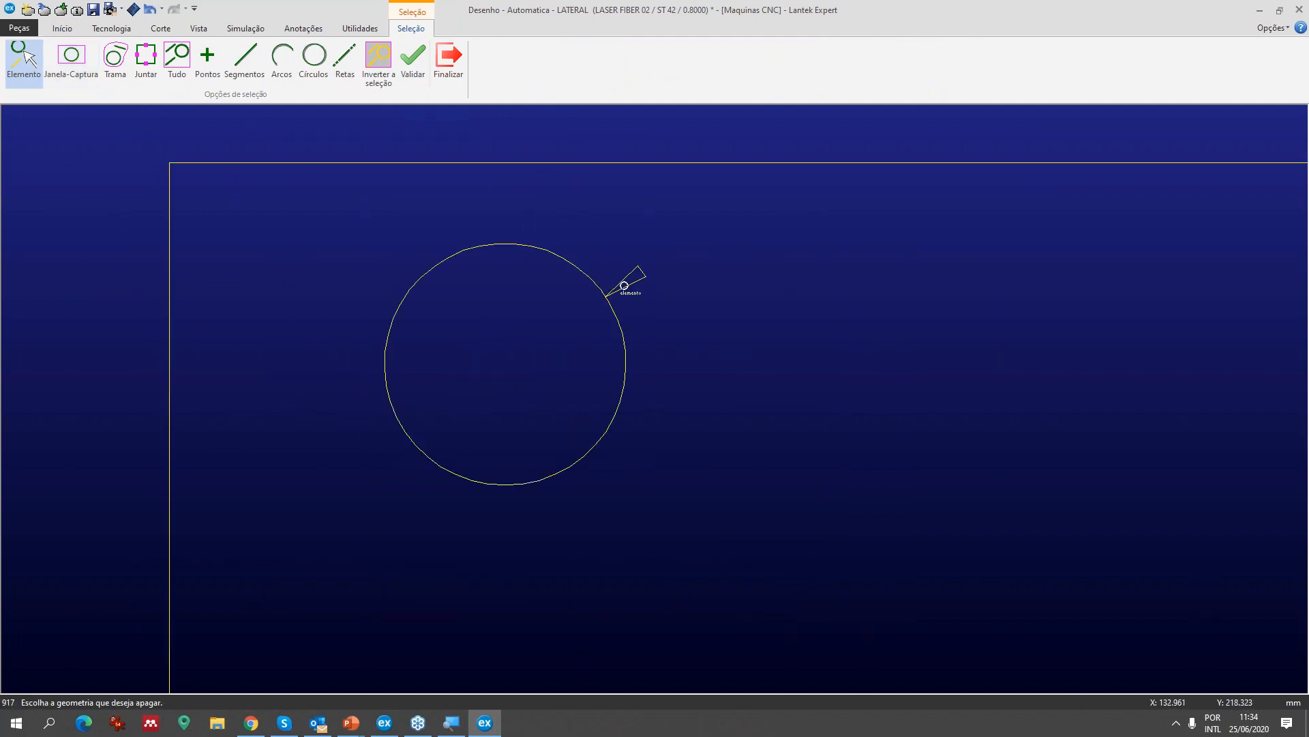
scroll(676, 424, "down", 5)
scroll(658, 400, "up", 1)
scroll(716, 491, "up", 4)
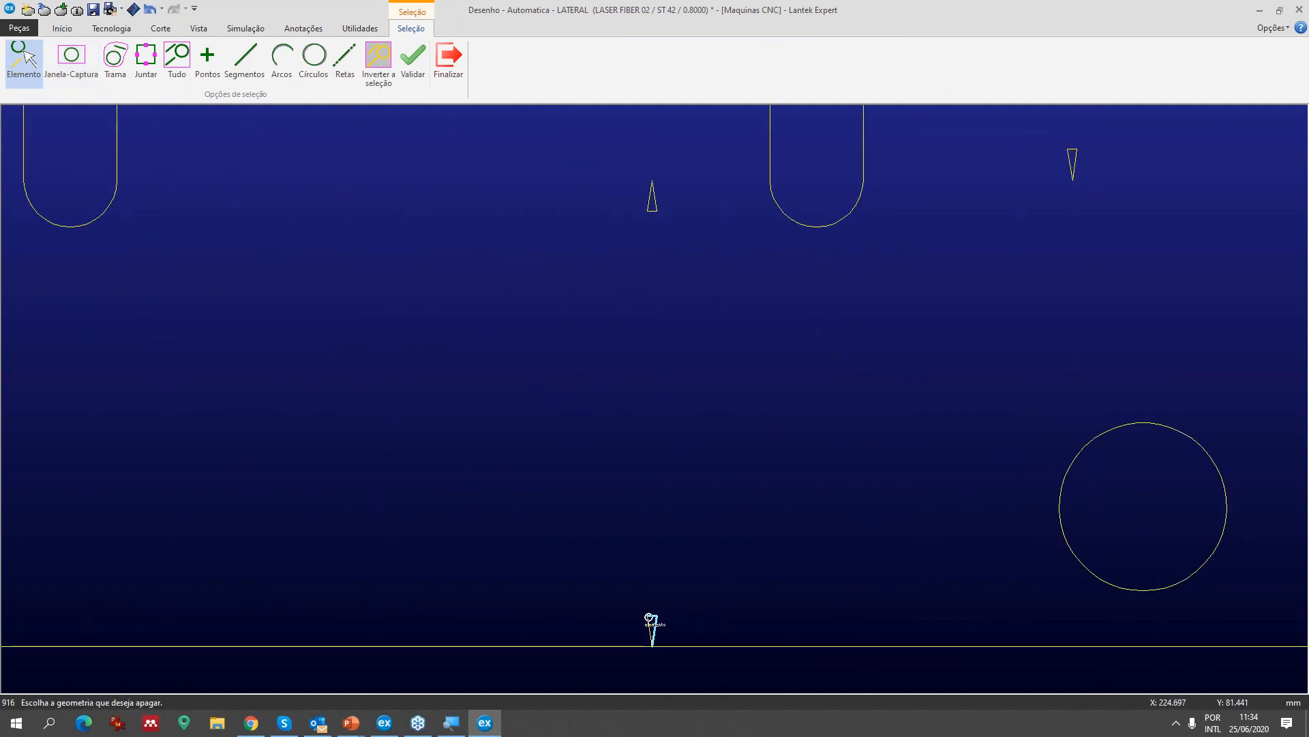
left_click(651, 624)
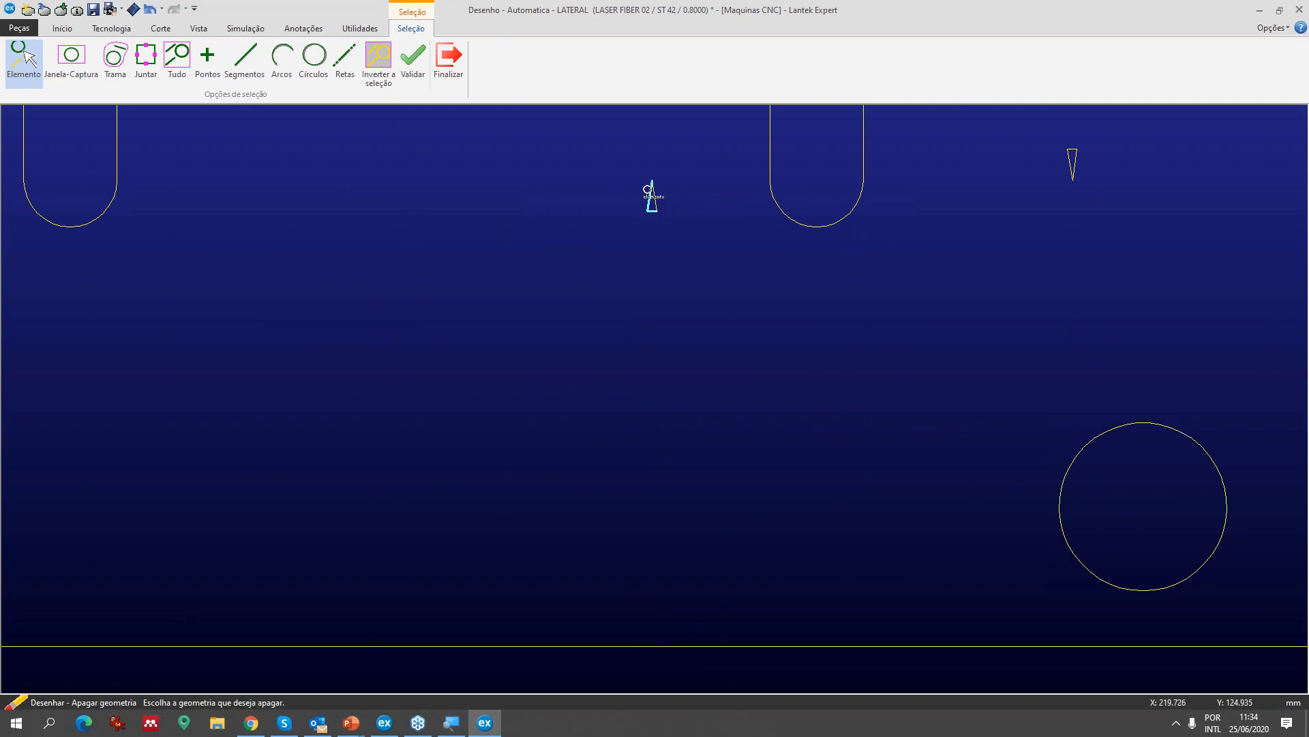
left_click(663, 204)
left_click(1071, 164)
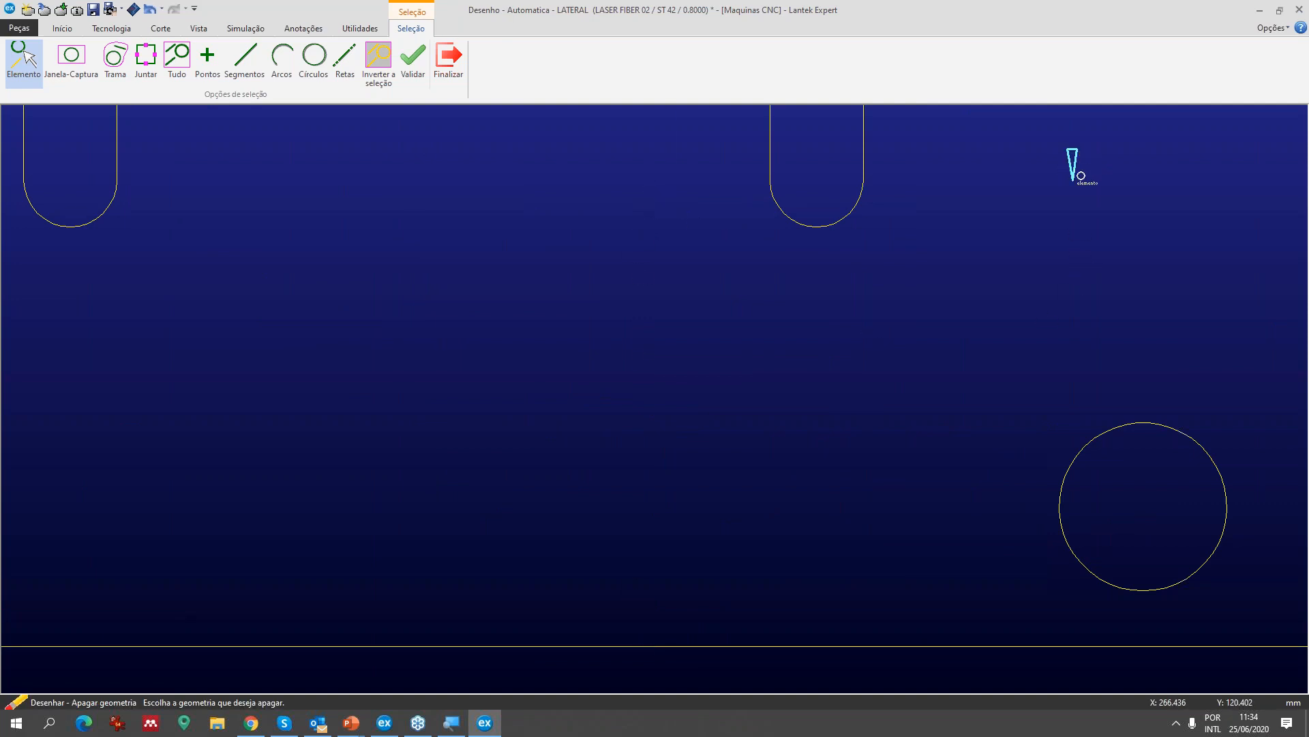
right_click(1004, 194)
- Erase the remaining dimension arrowheads at the top of the right slot and beside it
scroll(998, 204, "down", 6)
scroll(655, 202, "up", 7)
left_click(667, 423)
left_click(778, 567)
right_click(776, 565)
left_click(432, 337)
left_click(495, 435)
right_click(501, 428)
scroll(661, 391, "down", 8)
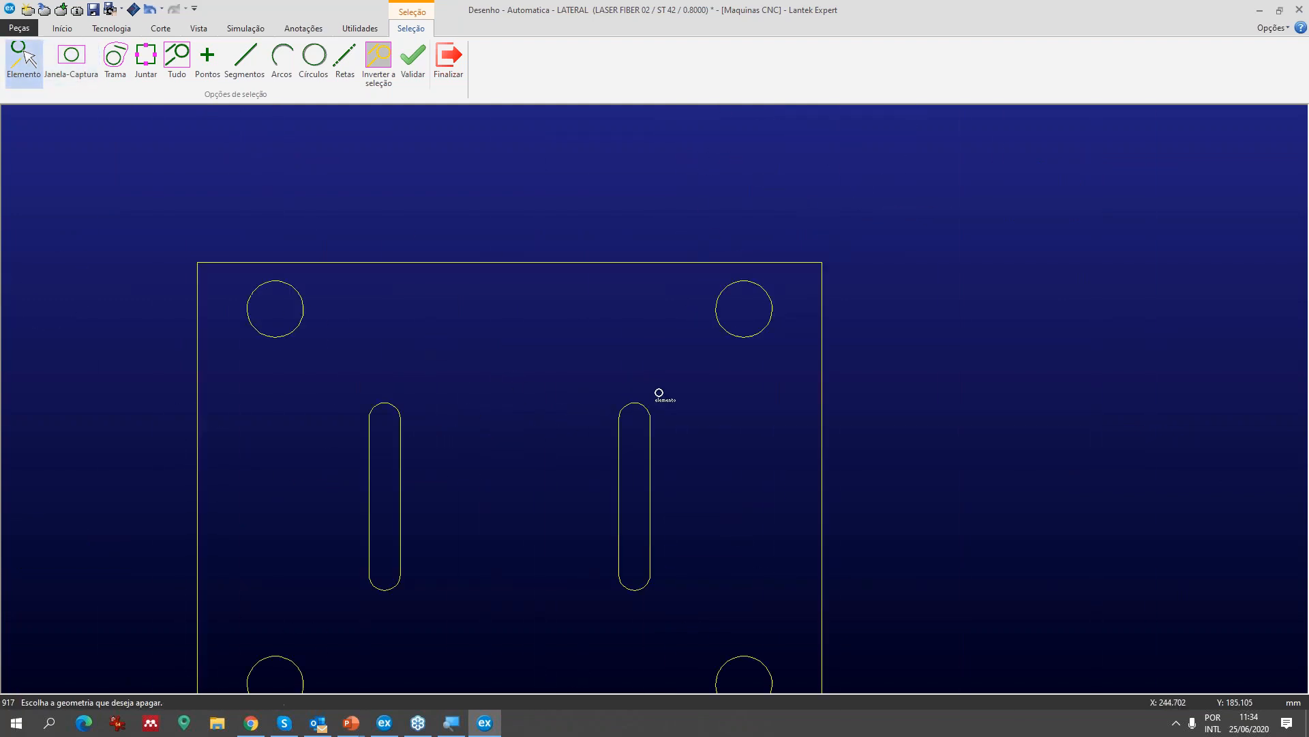
scroll(656, 402, "up", 3)
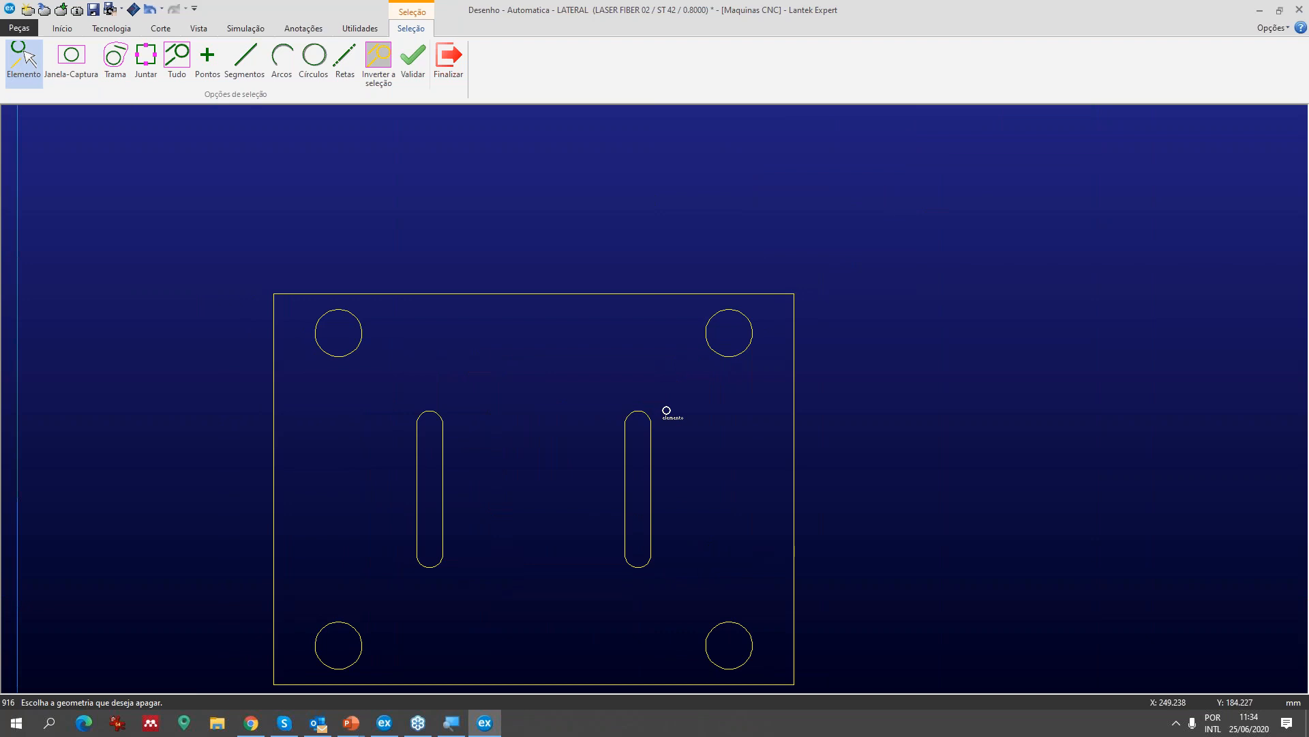
middle_click_drag(666, 412, 640, 341)
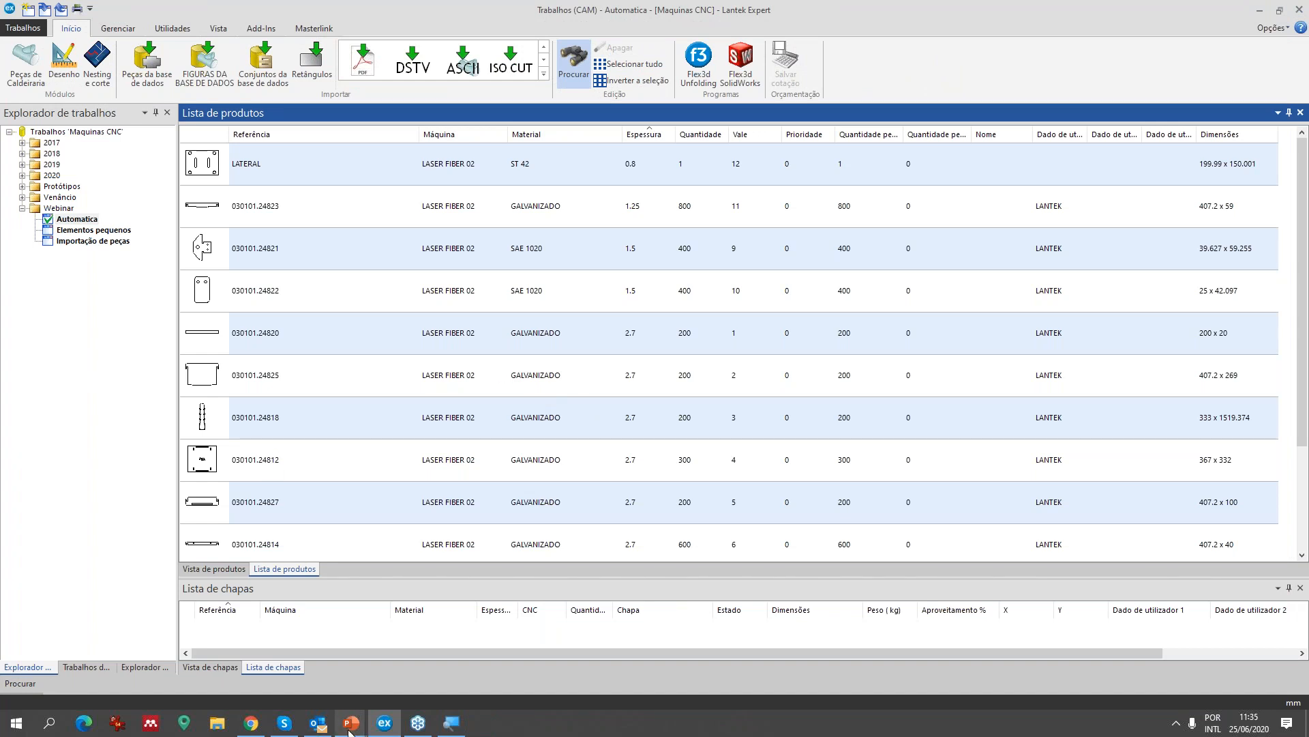
- Switch to the running PowerPoint slide show at the "Tratamento de geometrias" slide
mouse_move(351, 729)
left_click(371, 700)
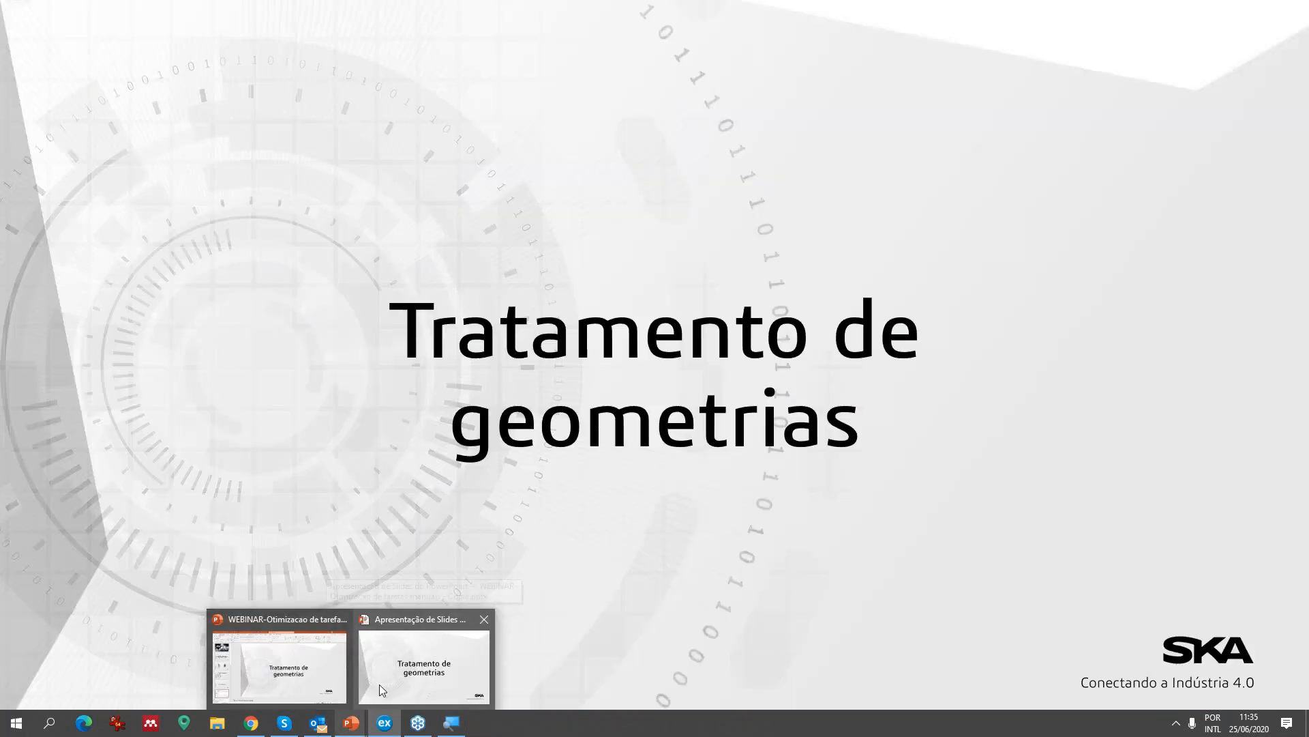
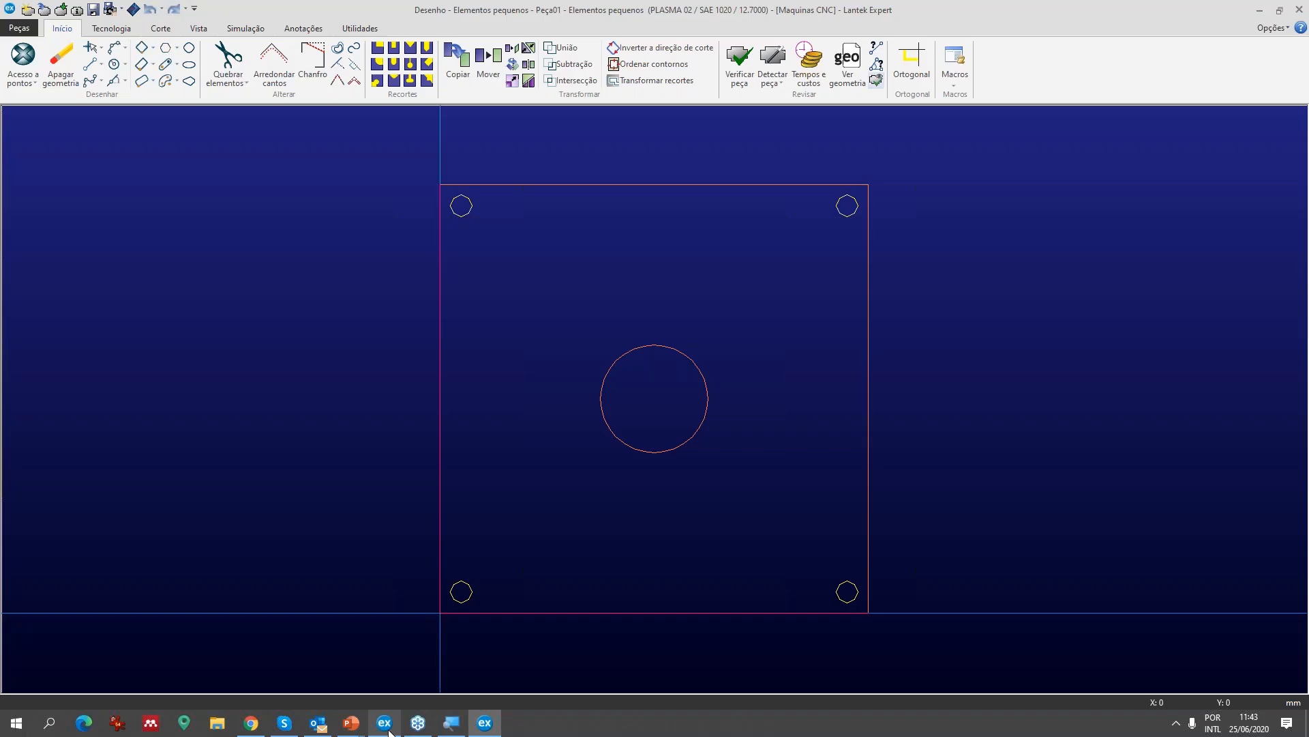
- Switch to the Lantek Expert jobs window showing the product list of the Elementos pequenos job
left_click(392, 723)
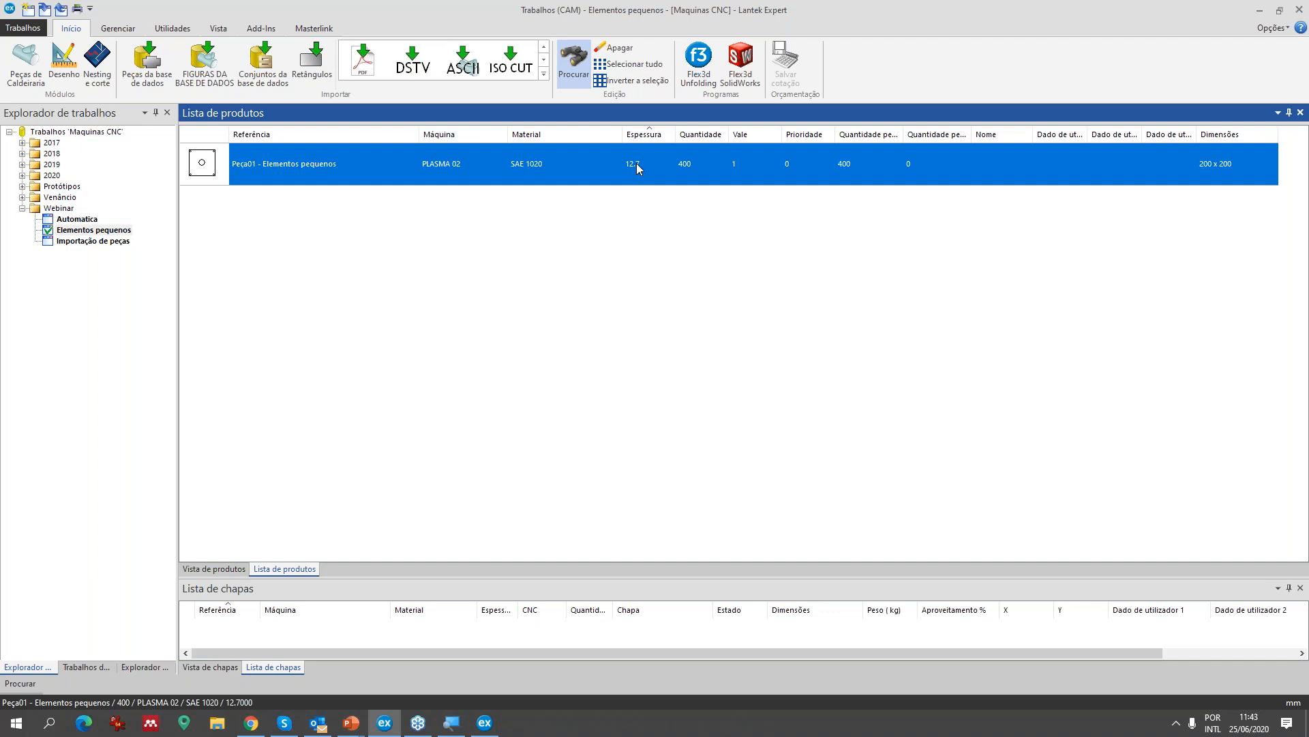
- Switch to the Peça01 drawing window and inspect the circle data of the hole in the plate's upper-left corner
left_click(484, 722)
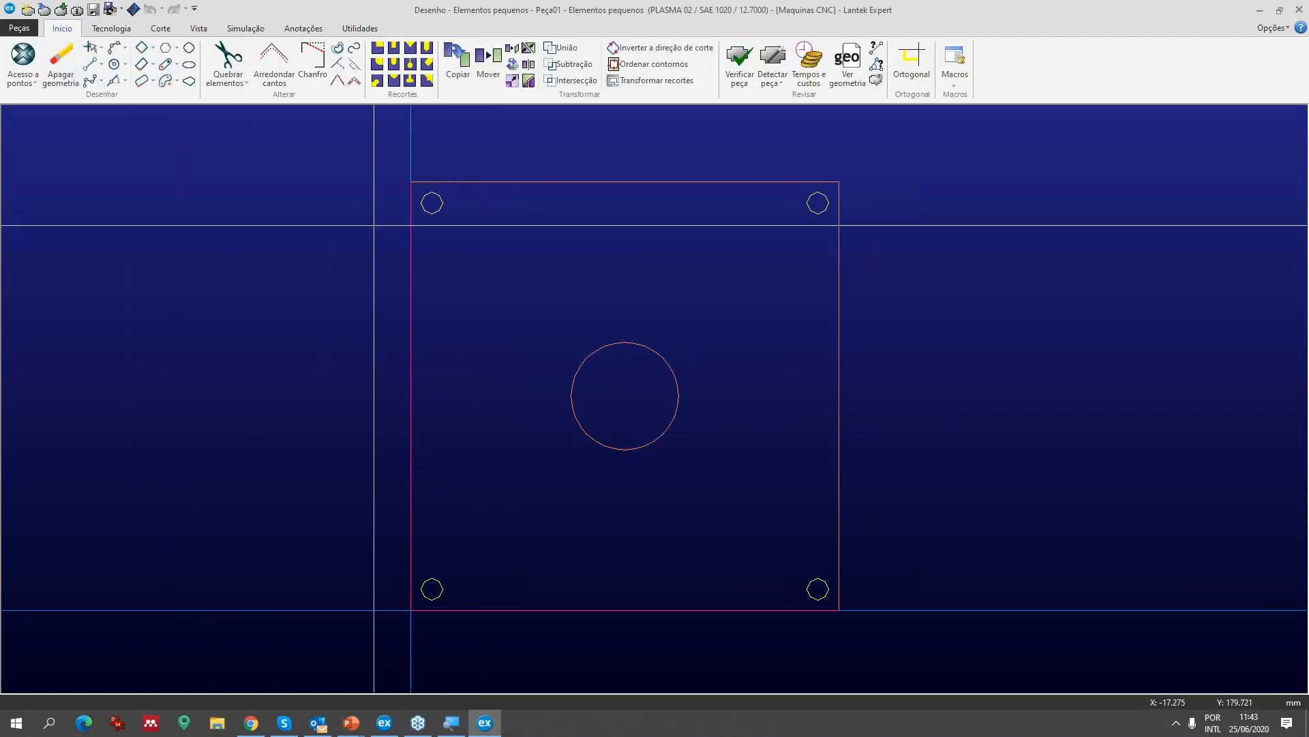
scroll(431, 208, "up", 3)
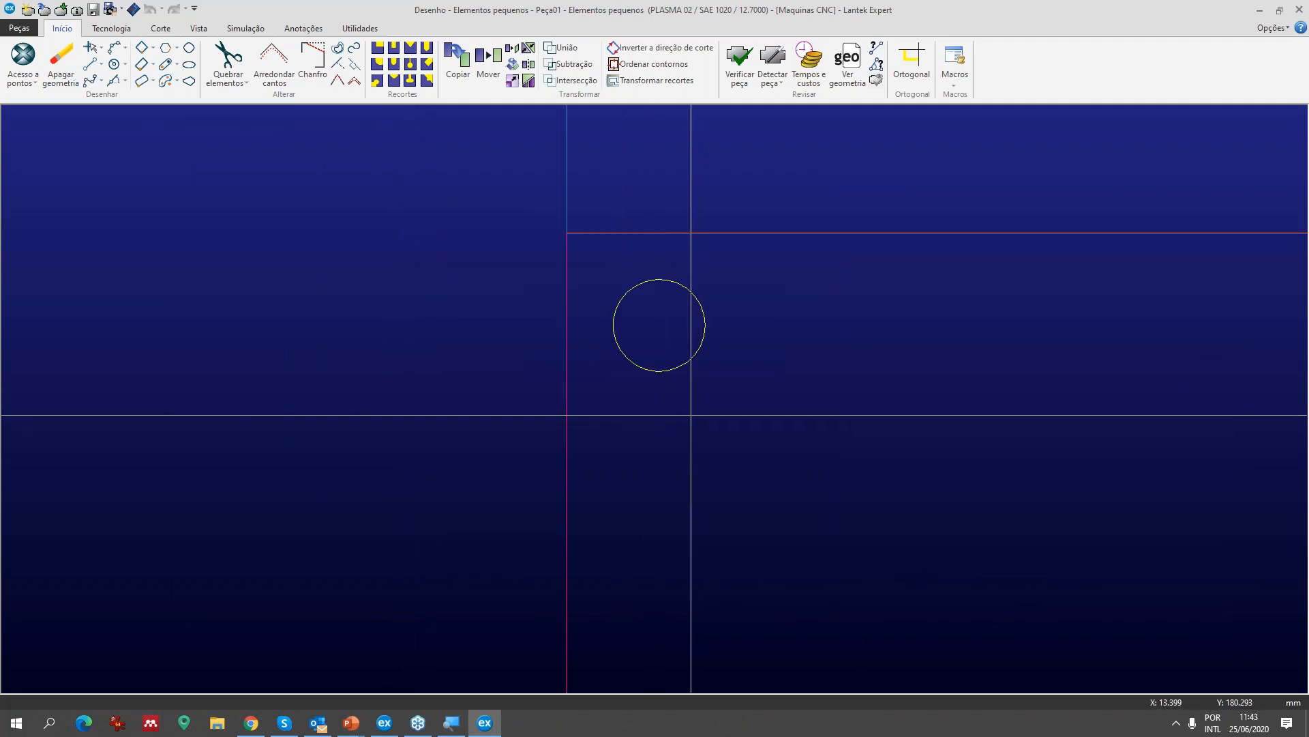
mouse_move(672, 373)
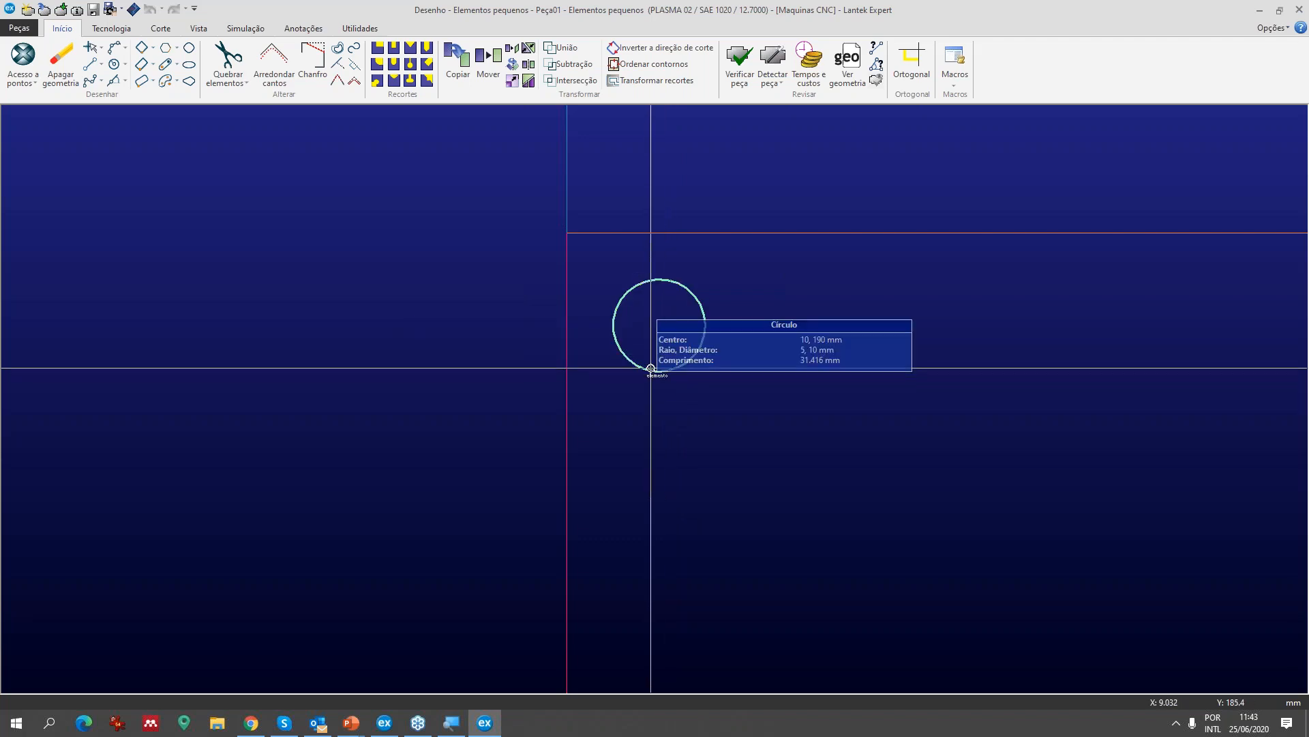
left_click(650, 368)
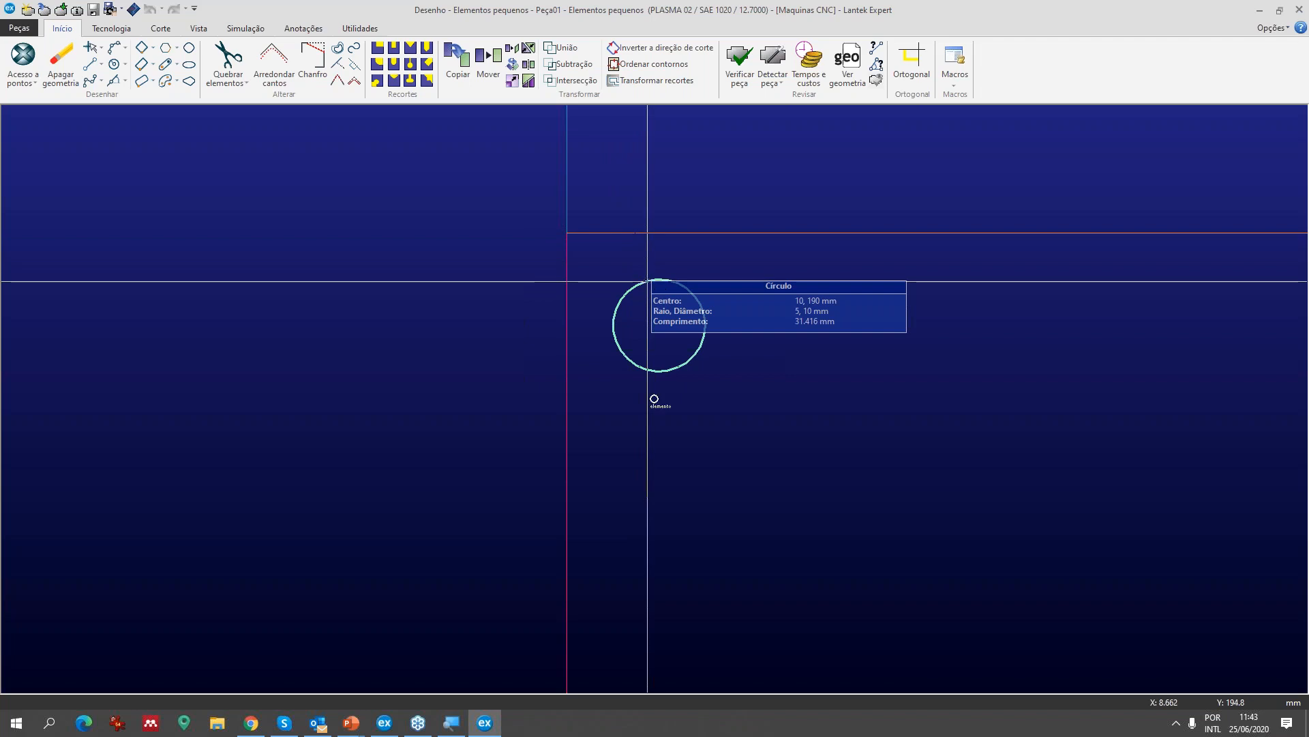
scroll(654, 397, "down", 3)
- Add diameter dimensions to the plate's upper-left hole, upper-right hole and central hole
left_click(314, 33)
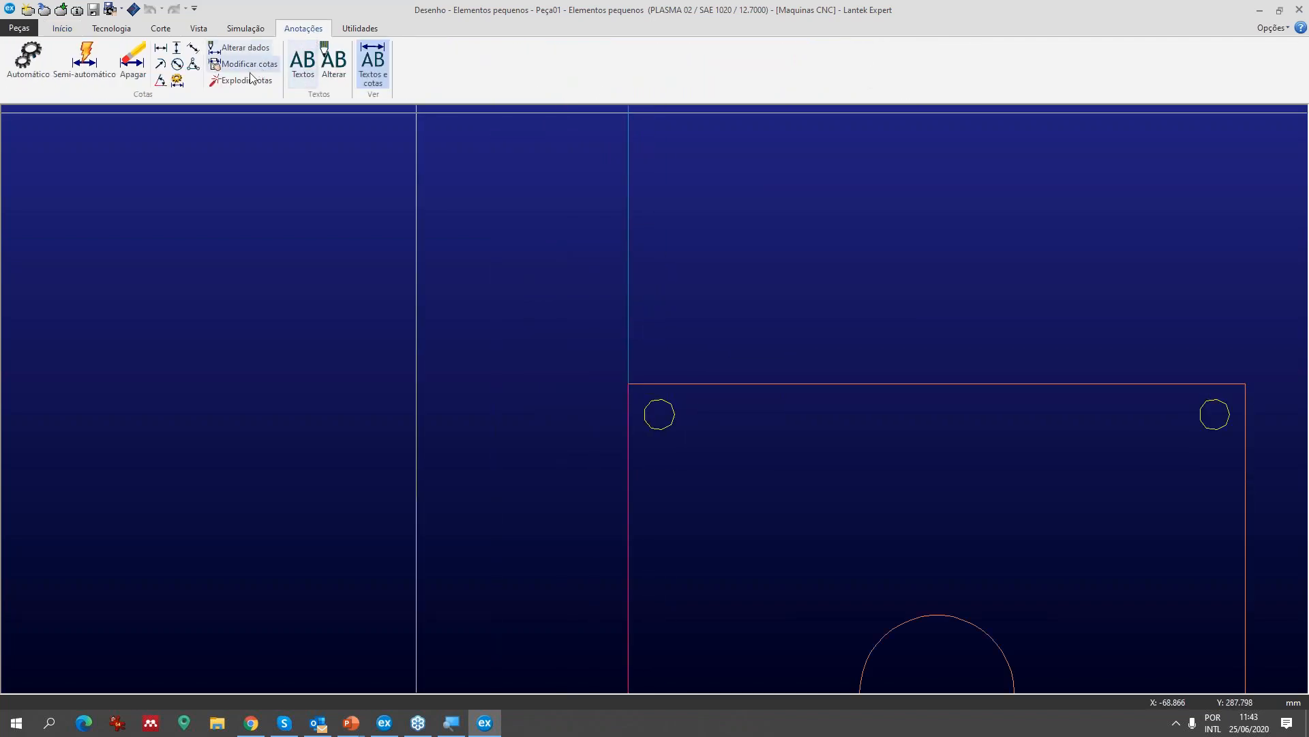
left_click(178, 65)
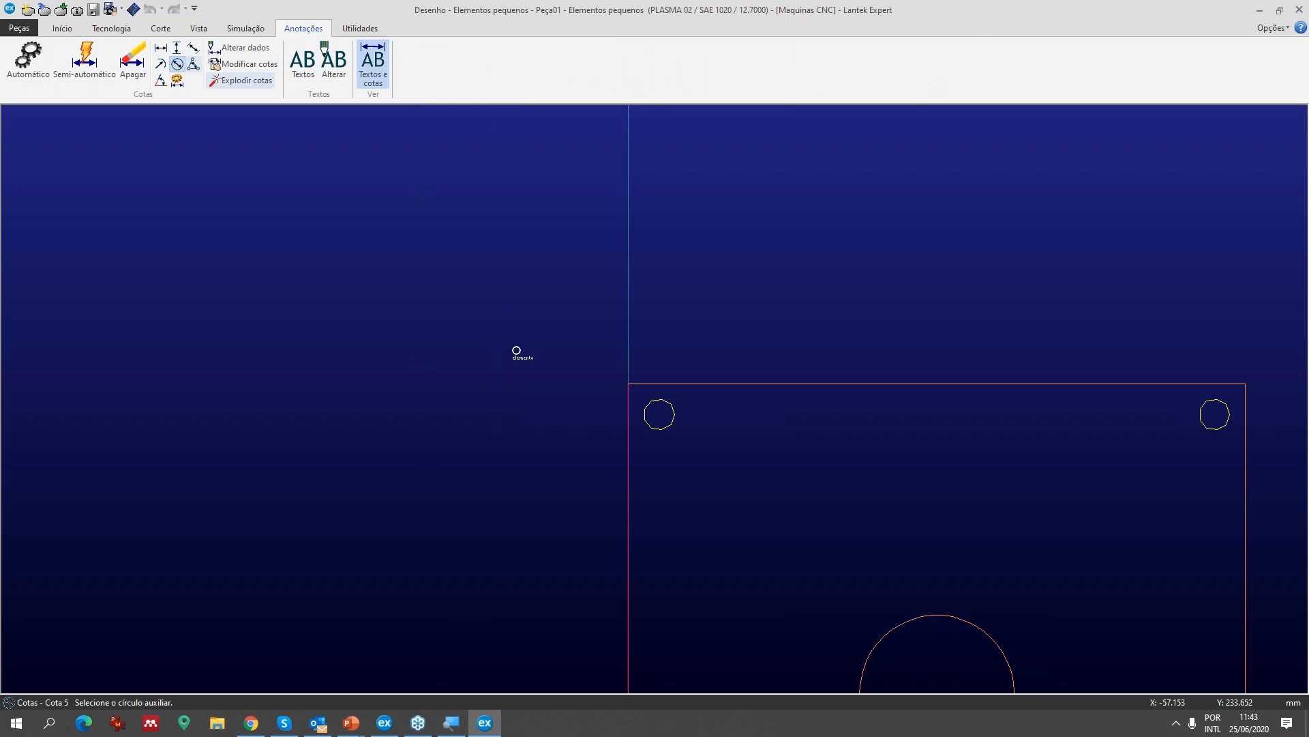
left_click(669, 404)
left_click(713, 310)
scroll(660, 409, "down", 2)
left_click(712, 384)
left_click(737, 337)
left_click(523, 520)
left_click(586, 469)
- Examine the diameter dimensions on the upper corner holes and the central hole
scroll(411, 413, "up", 5)
scroll(655, 400, "down", 3)
scroll(755, 377, "up", 1)
scroll(678, 380, "down", 1)
scroll(696, 379, "up", 1)
scroll(745, 371, "down", 1)
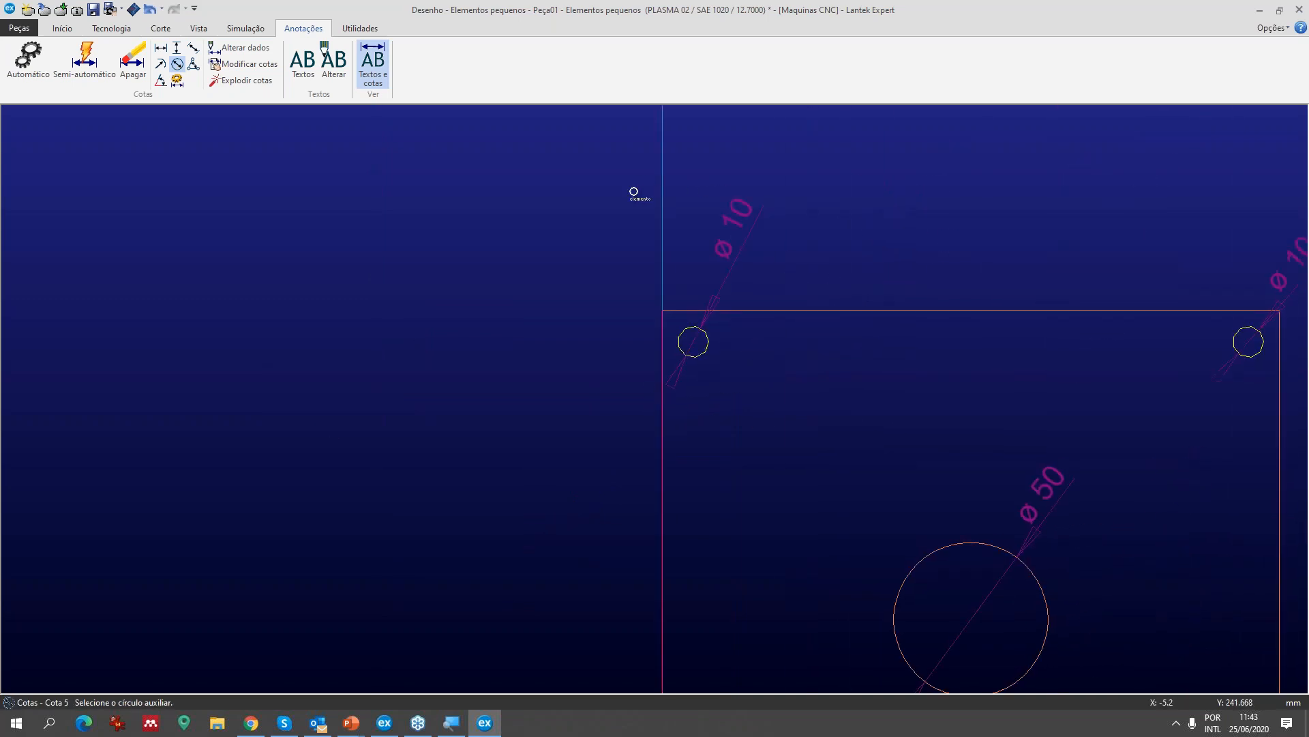
scroll(655, 400, "down", 2)
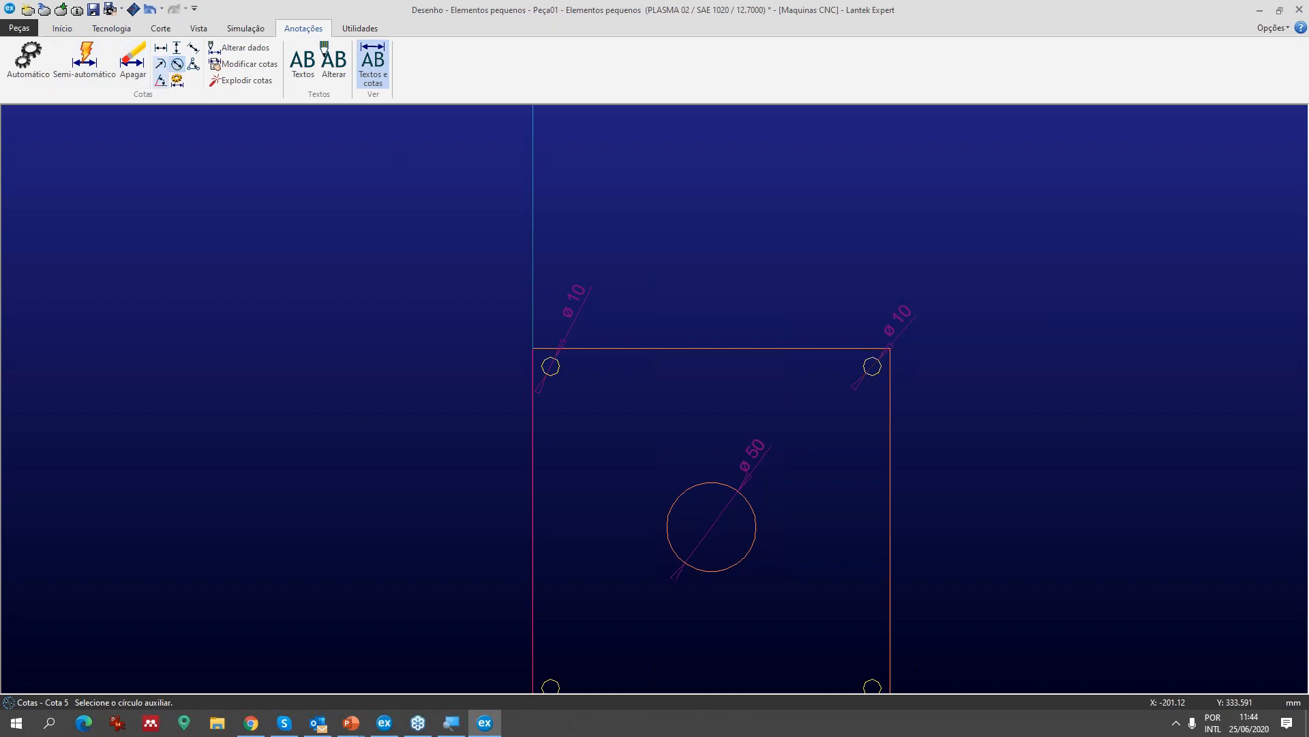
scroll(656, 401, "up", 1)
scroll(656, 401, "up", 3)
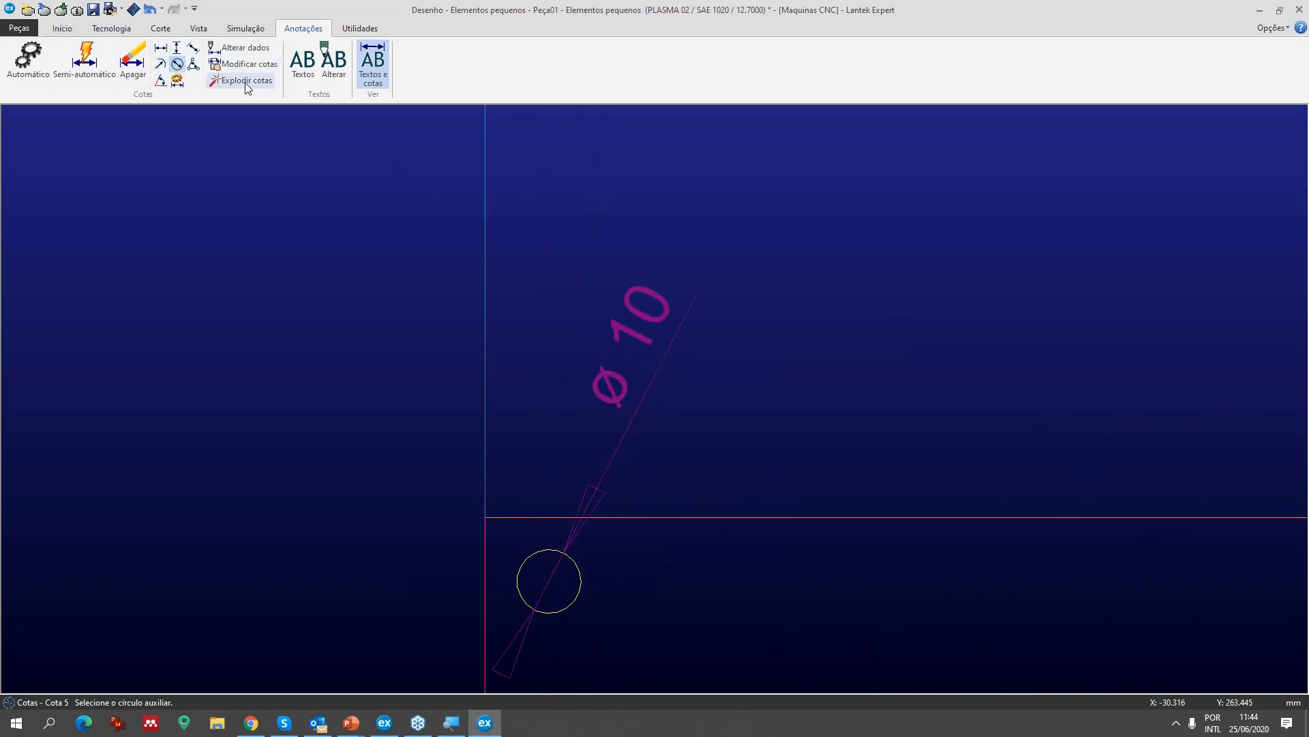
- Erase the three diameter dimensions from the plate's corner holes and central hole
left_click(130, 68)
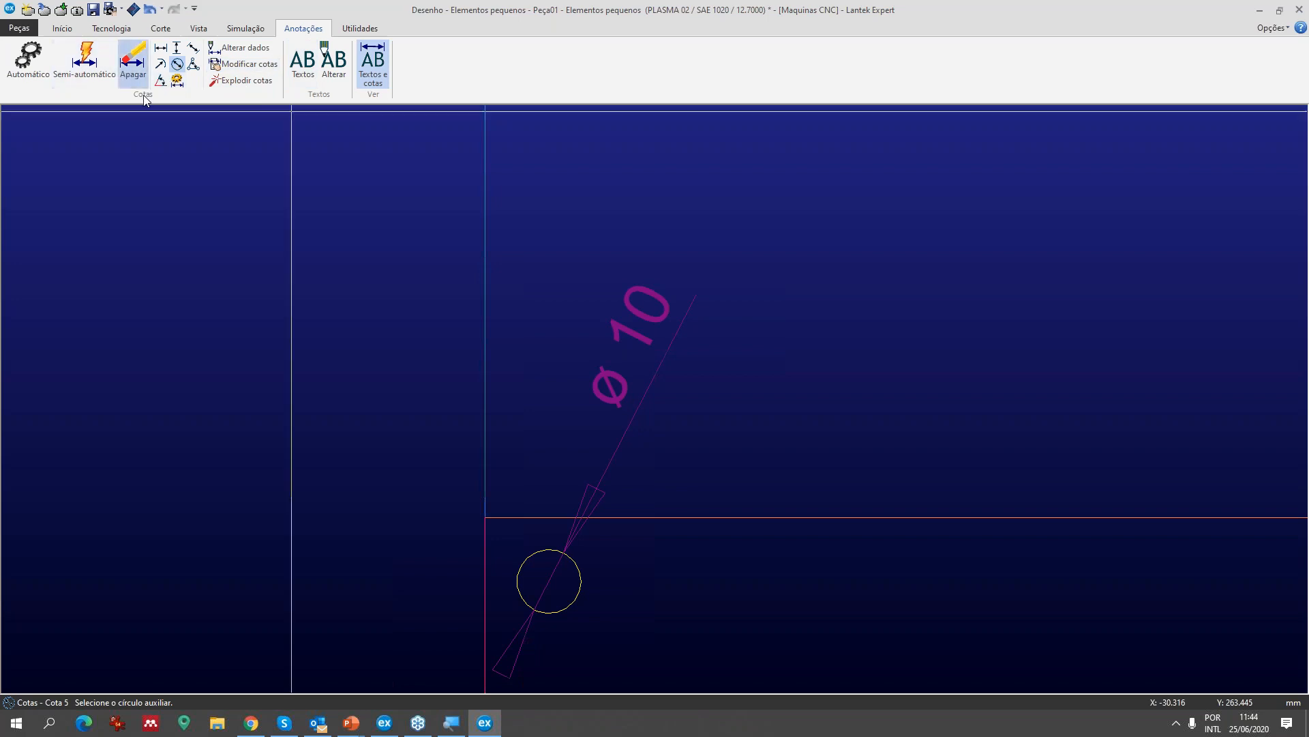
scroll(751, 389, "down", 3)
left_click(960, 427)
left_click(830, 577)
right_click(830, 577)
right_click(655, 401)
scroll(655, 399, "up", 4)
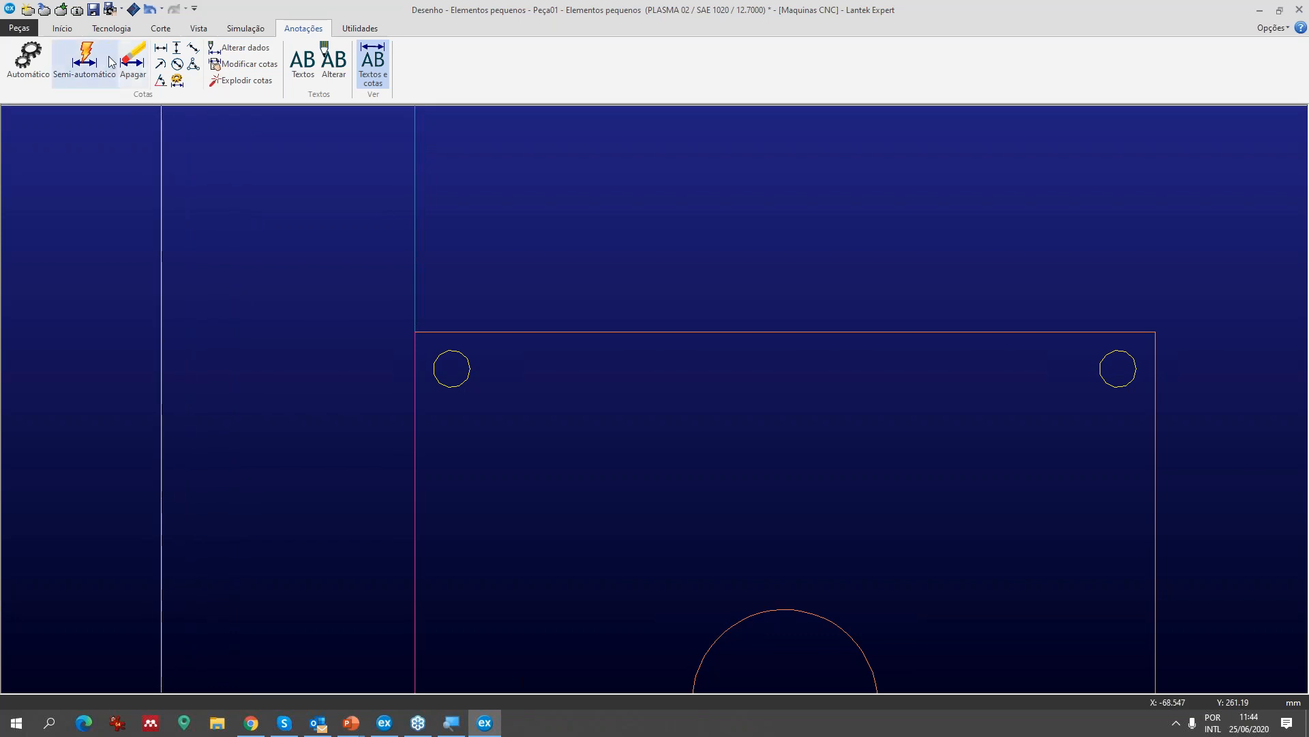
- Apply the marking cutting technology with quality 3.- Marcador to the four corner holes
left_click(62, 32)
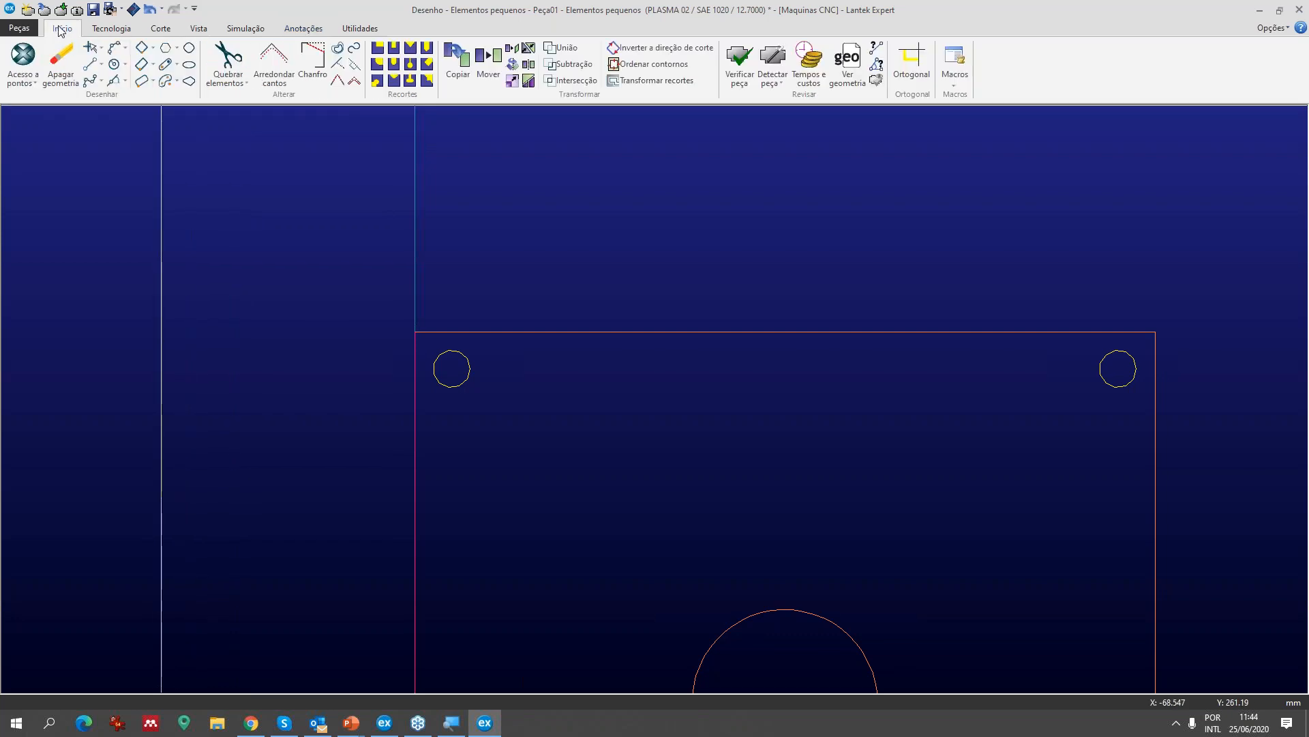
left_click(103, 29)
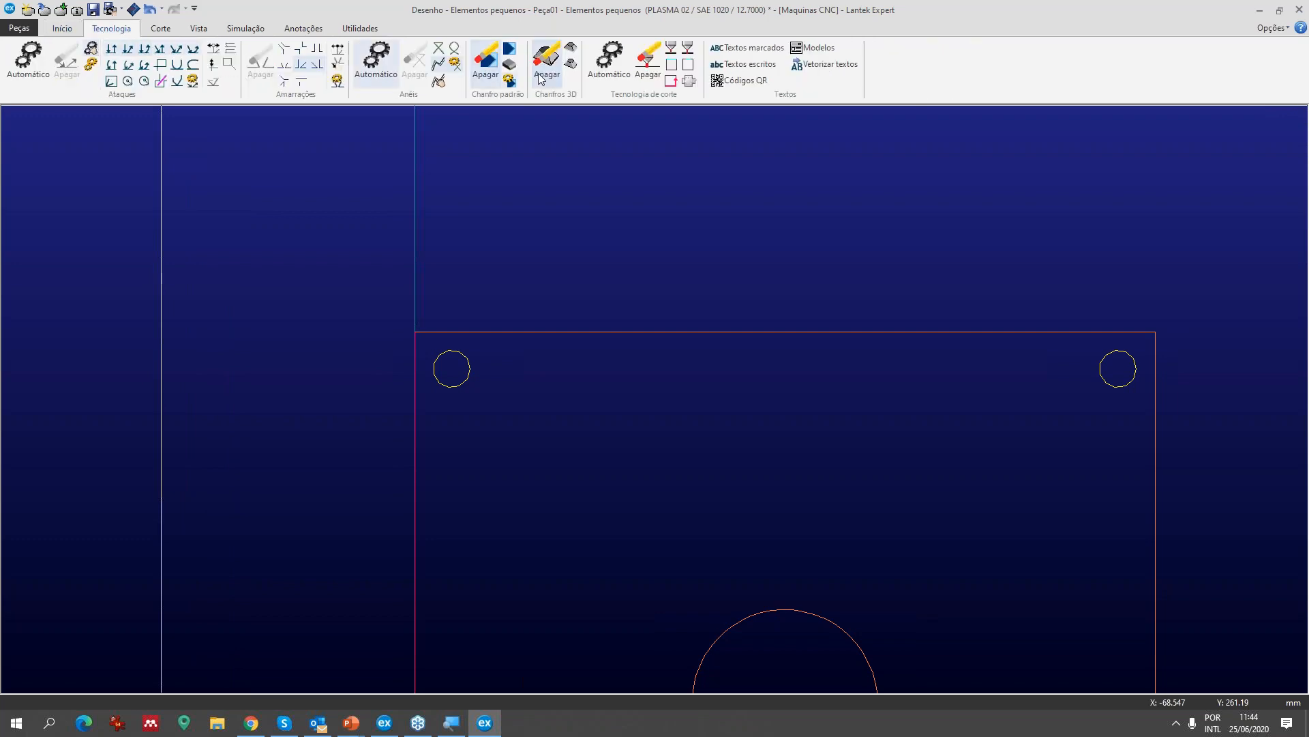
left_click(672, 47)
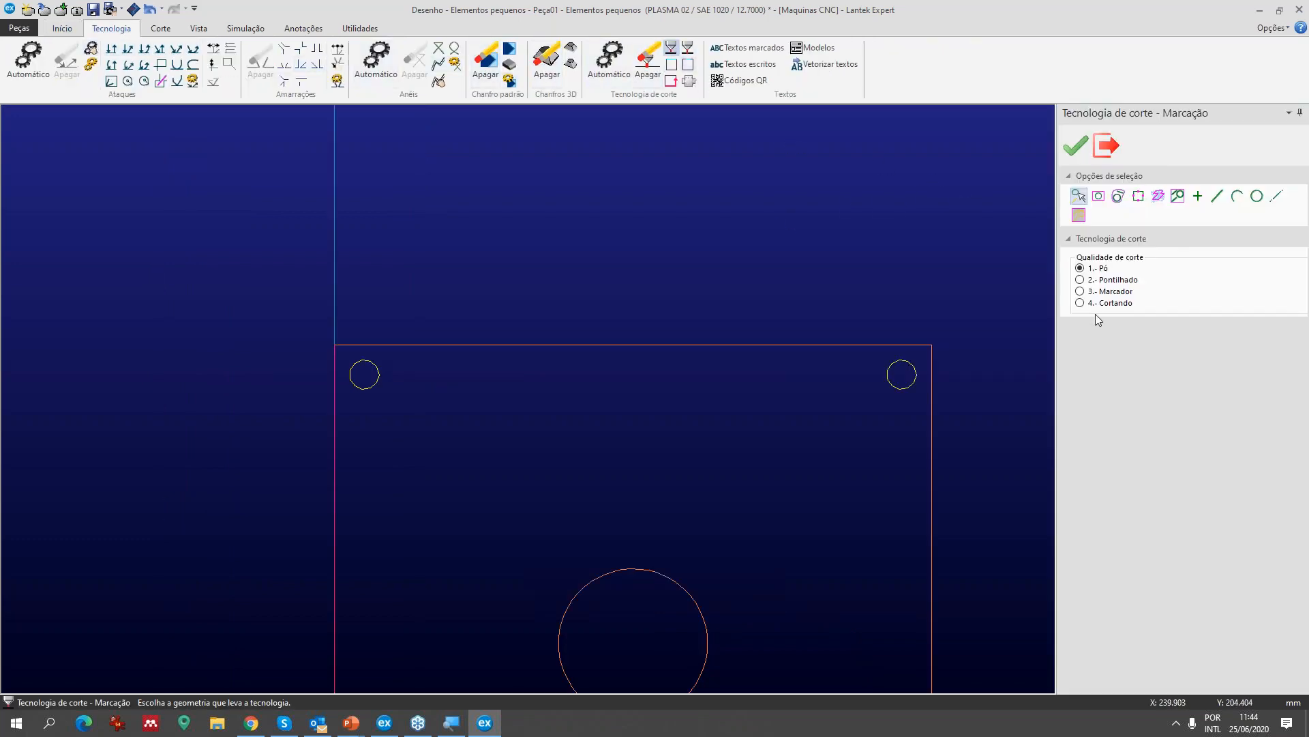
left_click(1080, 291)
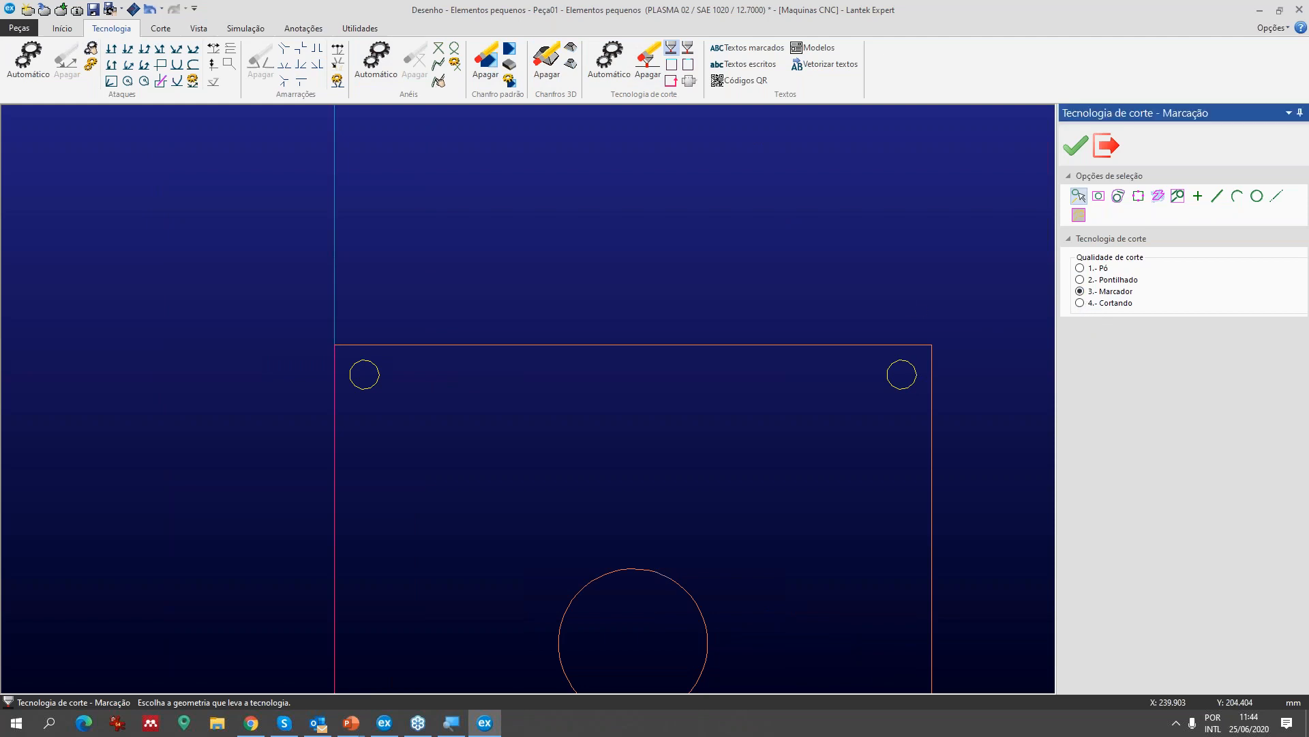
left_click(379, 381)
scroll(882, 386, "down", 4)
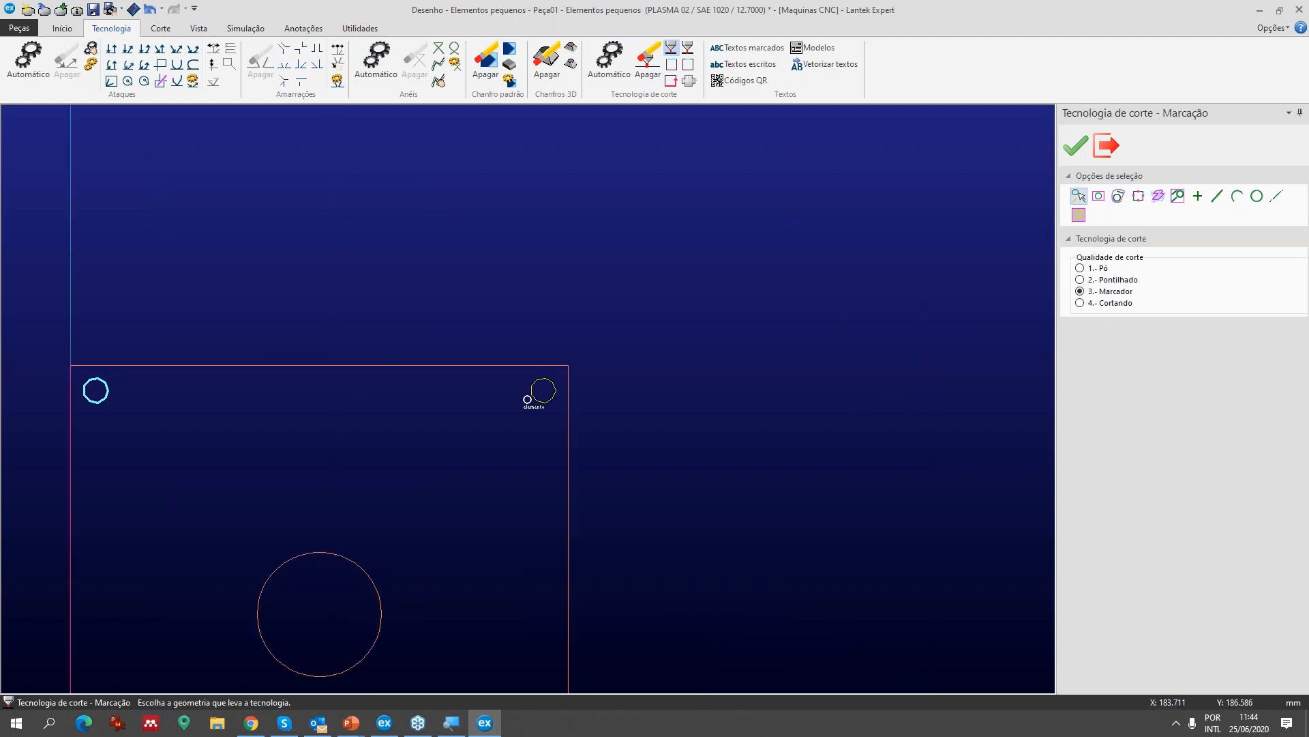
left_click(526, 652)
left_click(284, 646)
right_click(288, 583)
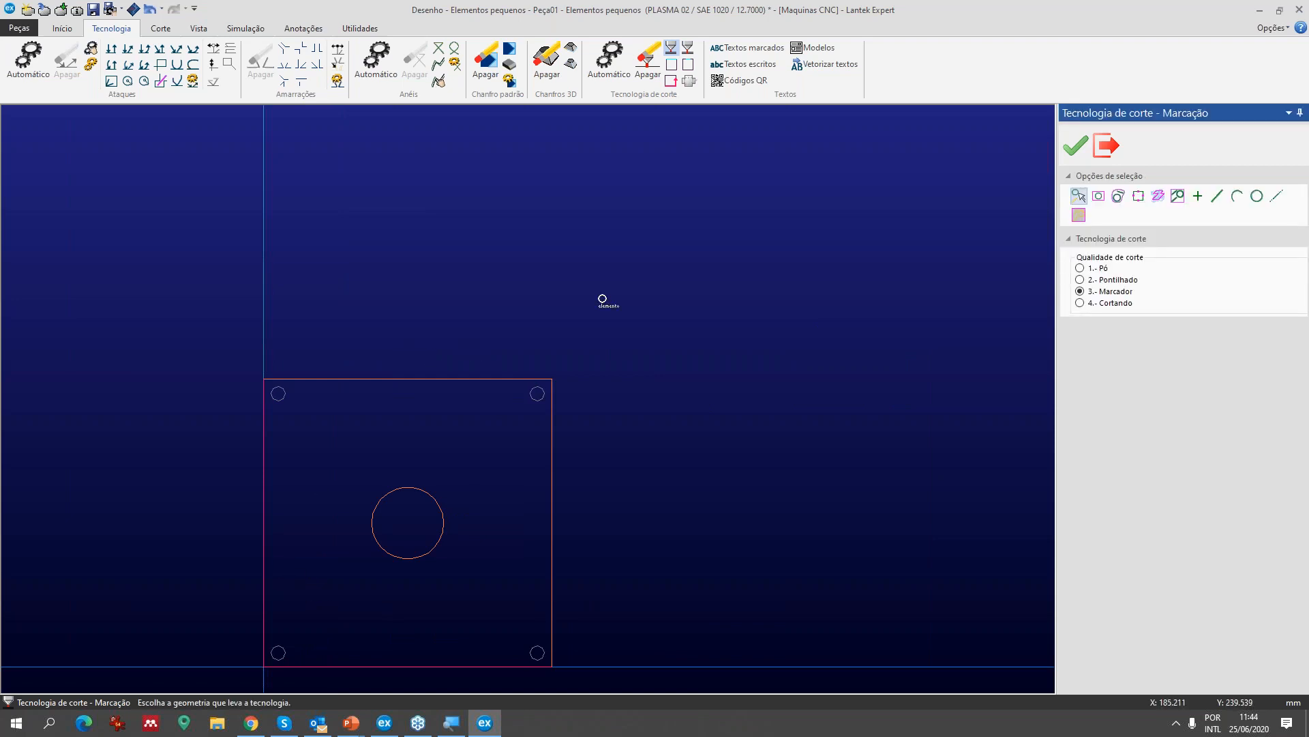
left_click(1107, 145)
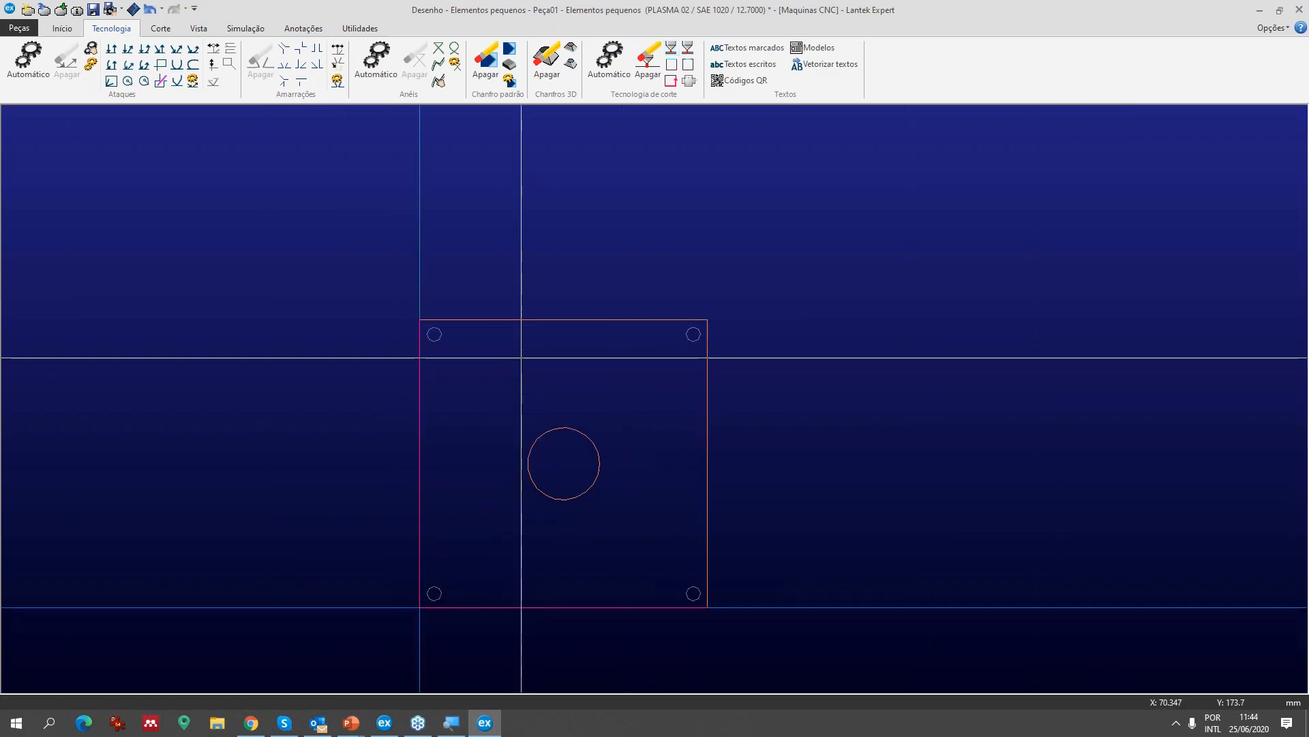
- Draw points at the centres of the plate's upper-left and upper-right corner holes
left_click(62, 28)
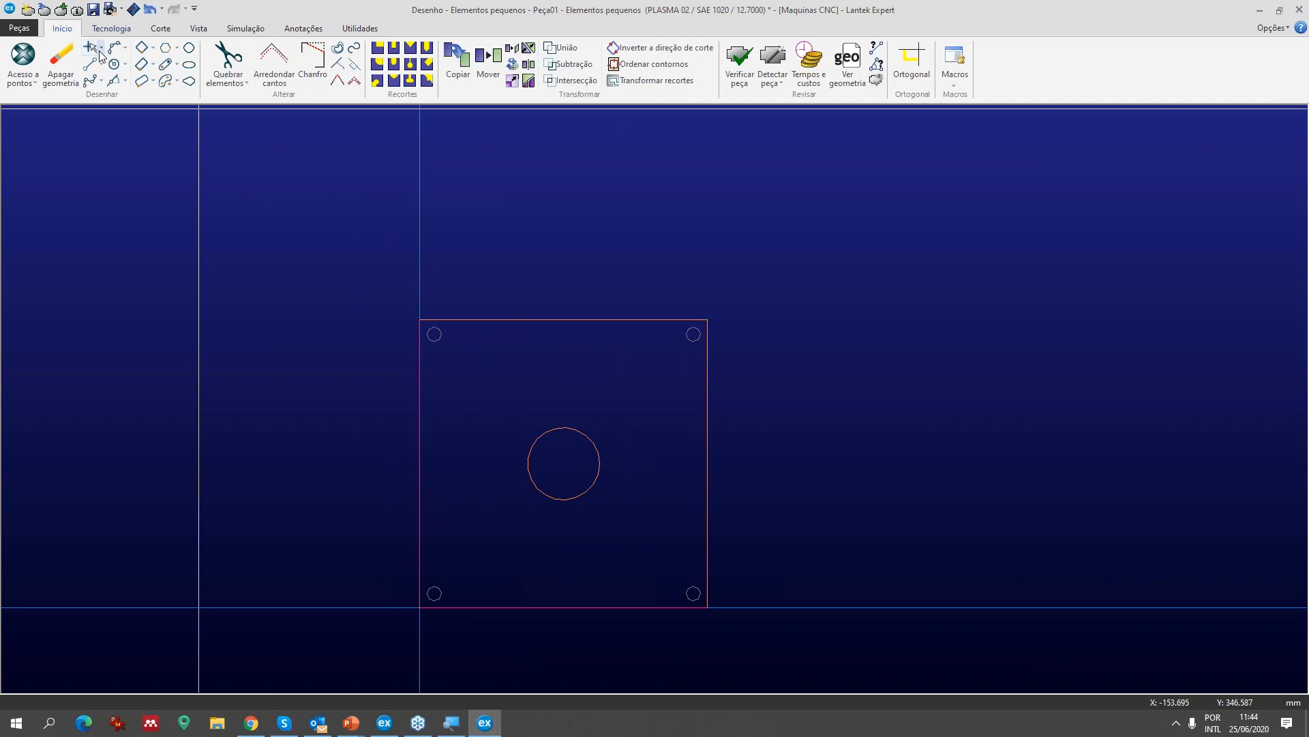
left_click(89, 47)
scroll(413, 383, "up", 3)
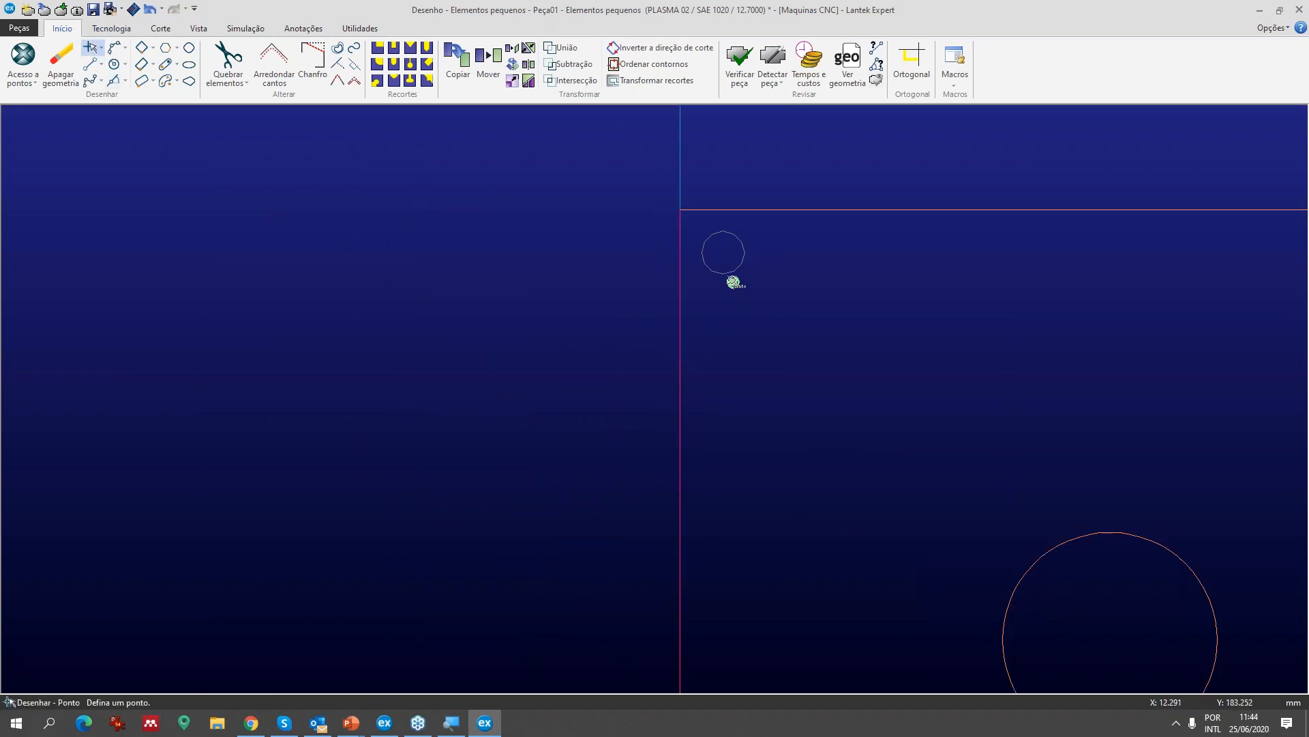
scroll(740, 406, "down", 3)
scroll(992, 396, "up", 4)
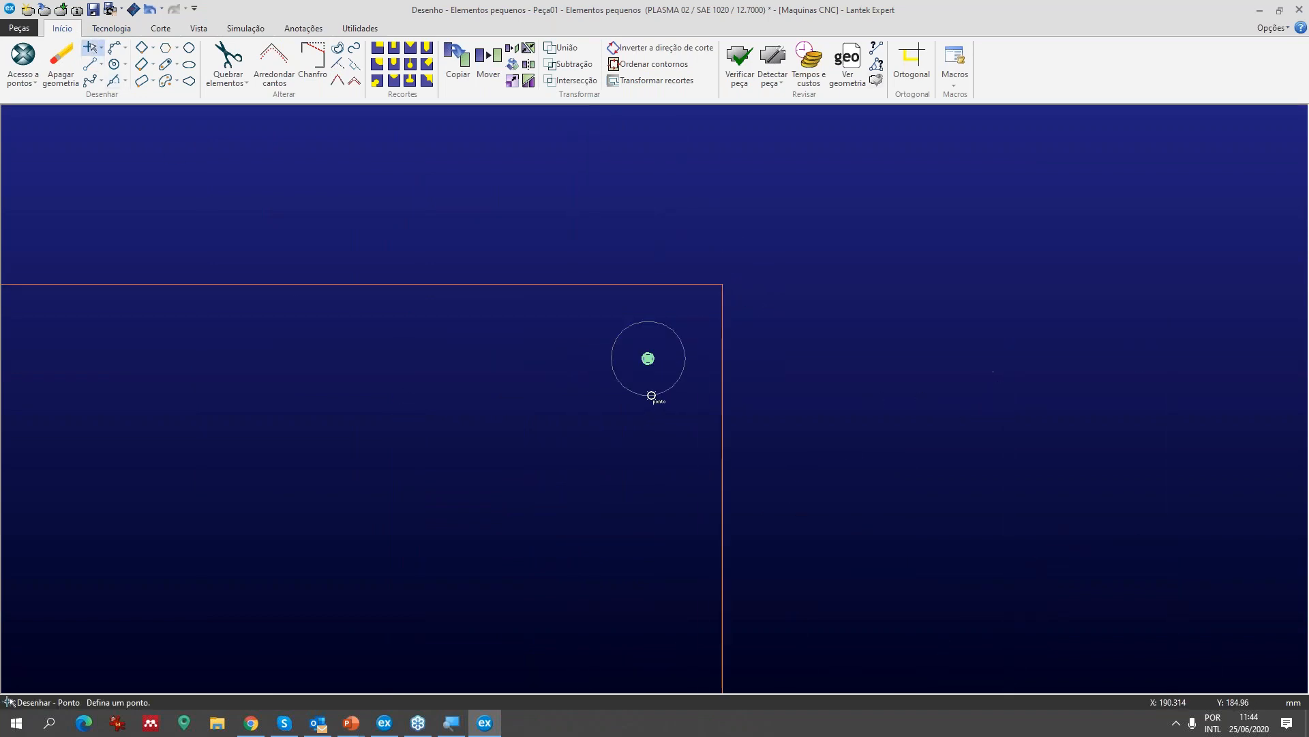
scroll(653, 399, "down", 4)
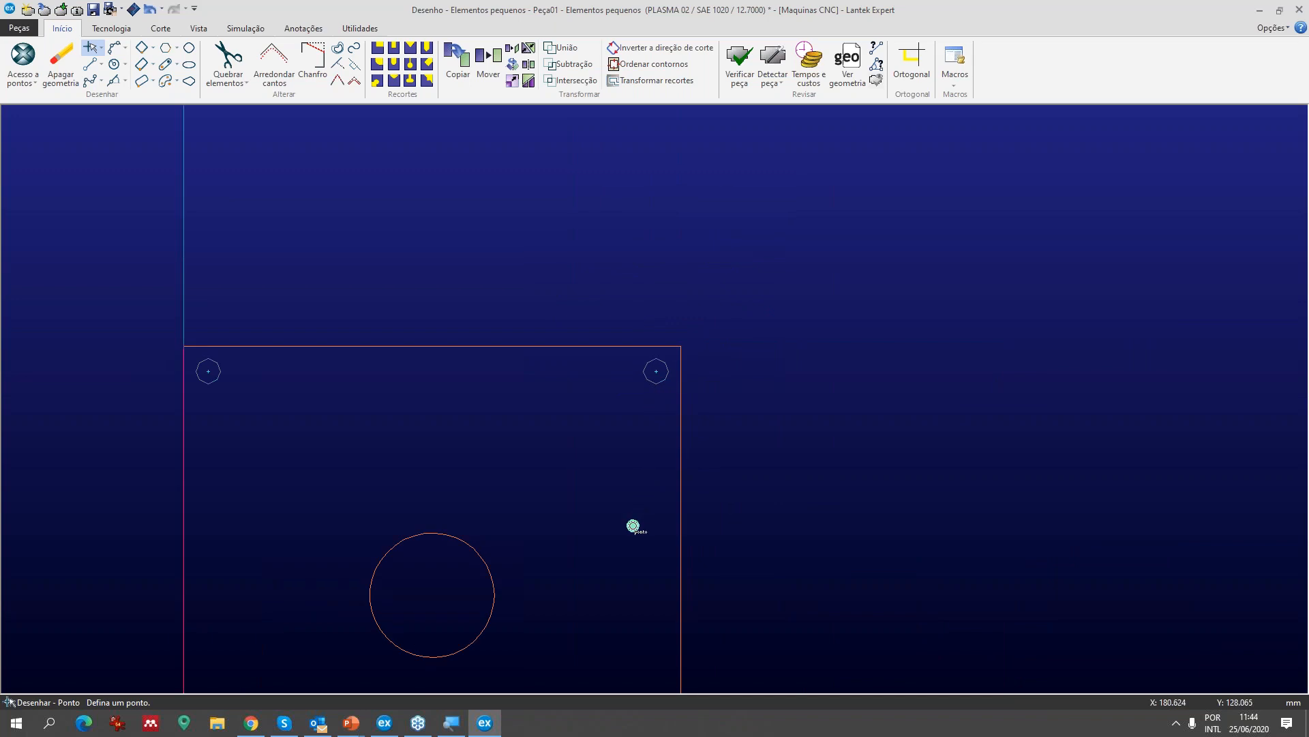
- Undo the hole centre points and the marking technology on the four corner holes
key("ctrl+z")
scroll(654, 397, "down", 2)
scroll(654, 399, "up", 1)
scroll(643, 353, "down", 1)
middle_click_drag(655, 442, 694, 315)
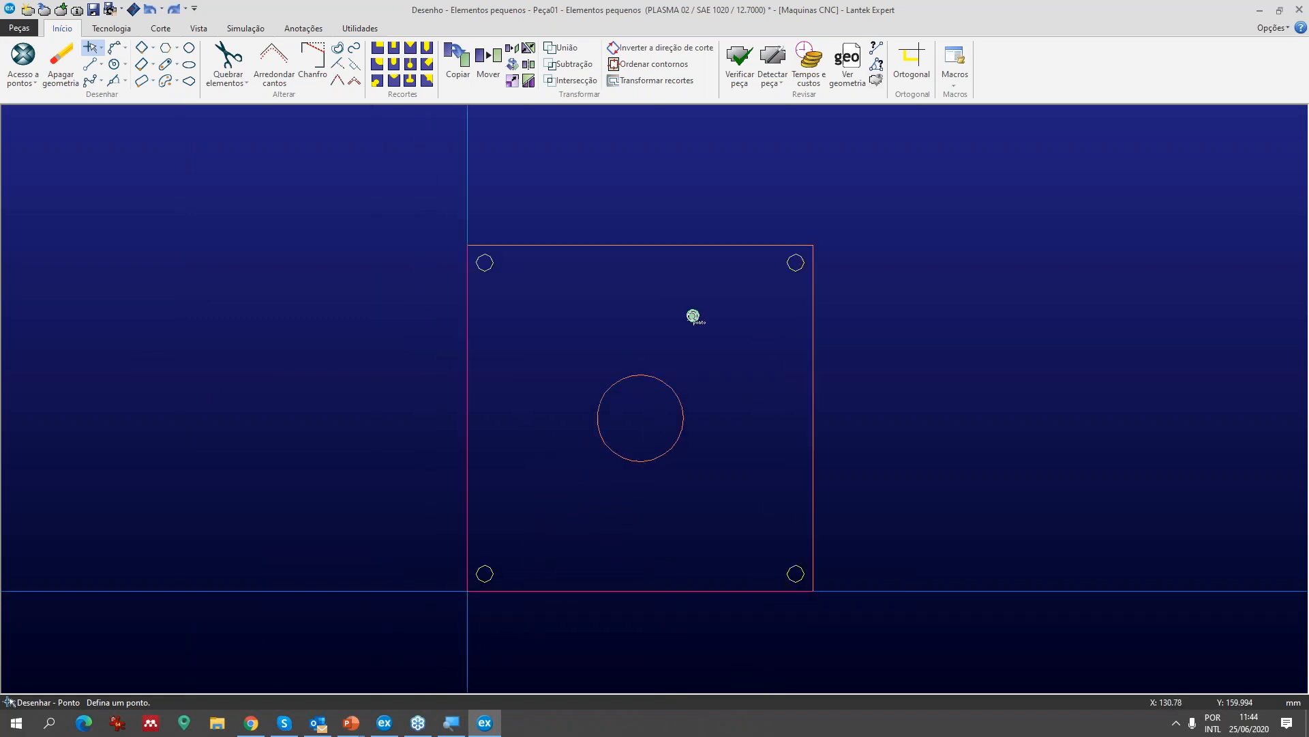
- Save the part with the external contour ordered clockwise and interior contours counterclockwise, and close the drawing
left_click(93, 9)
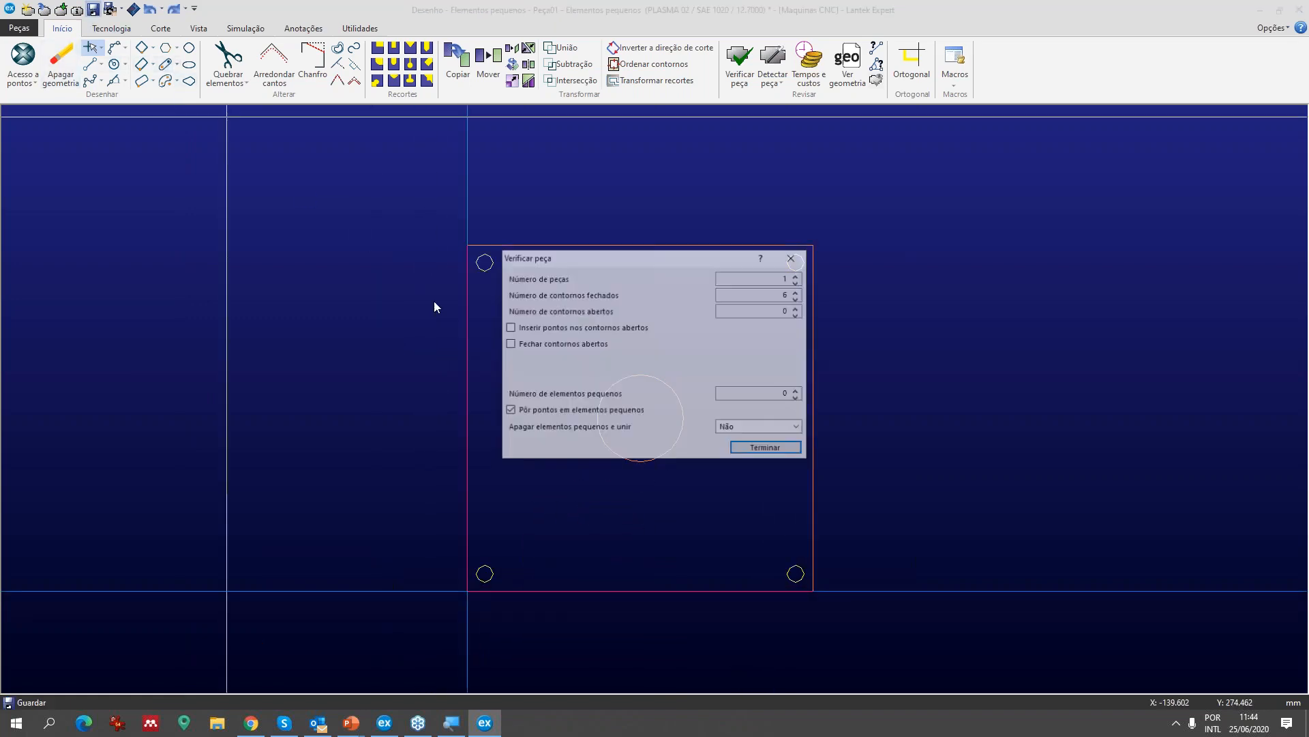
left_click(767, 447)
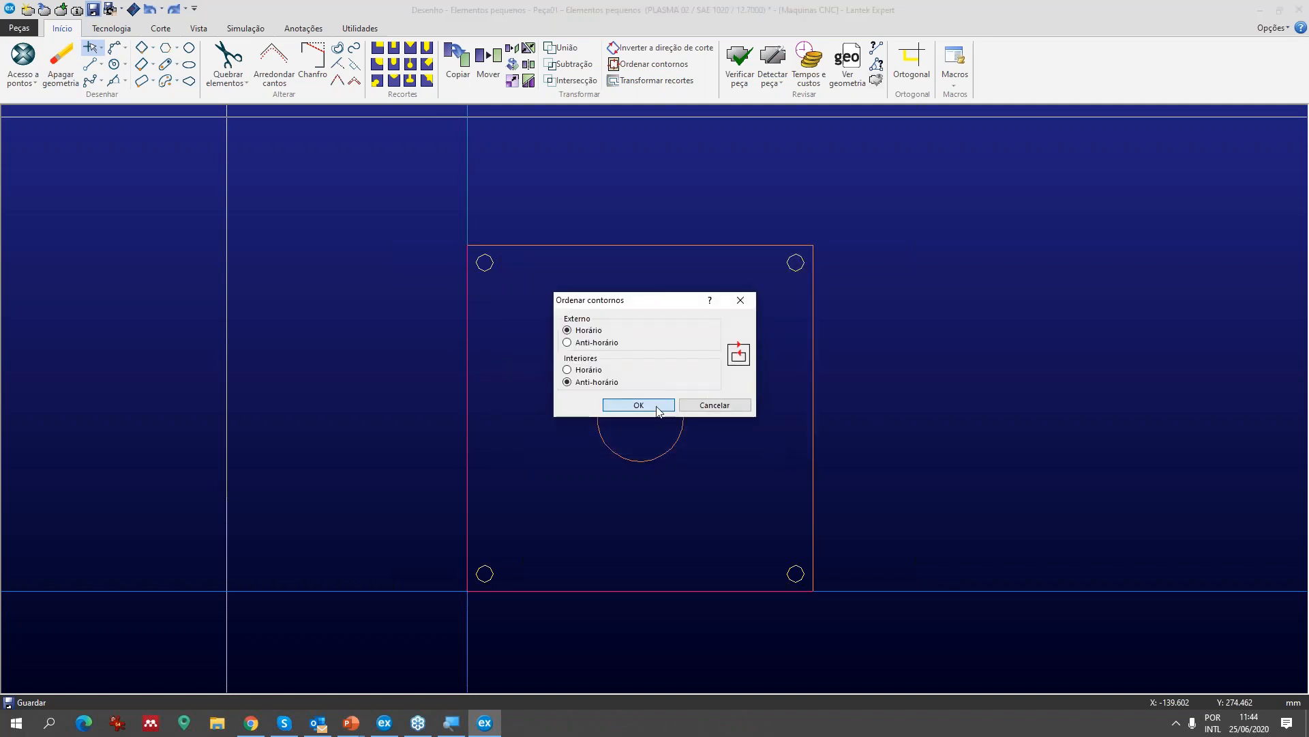
left_click(637, 404)
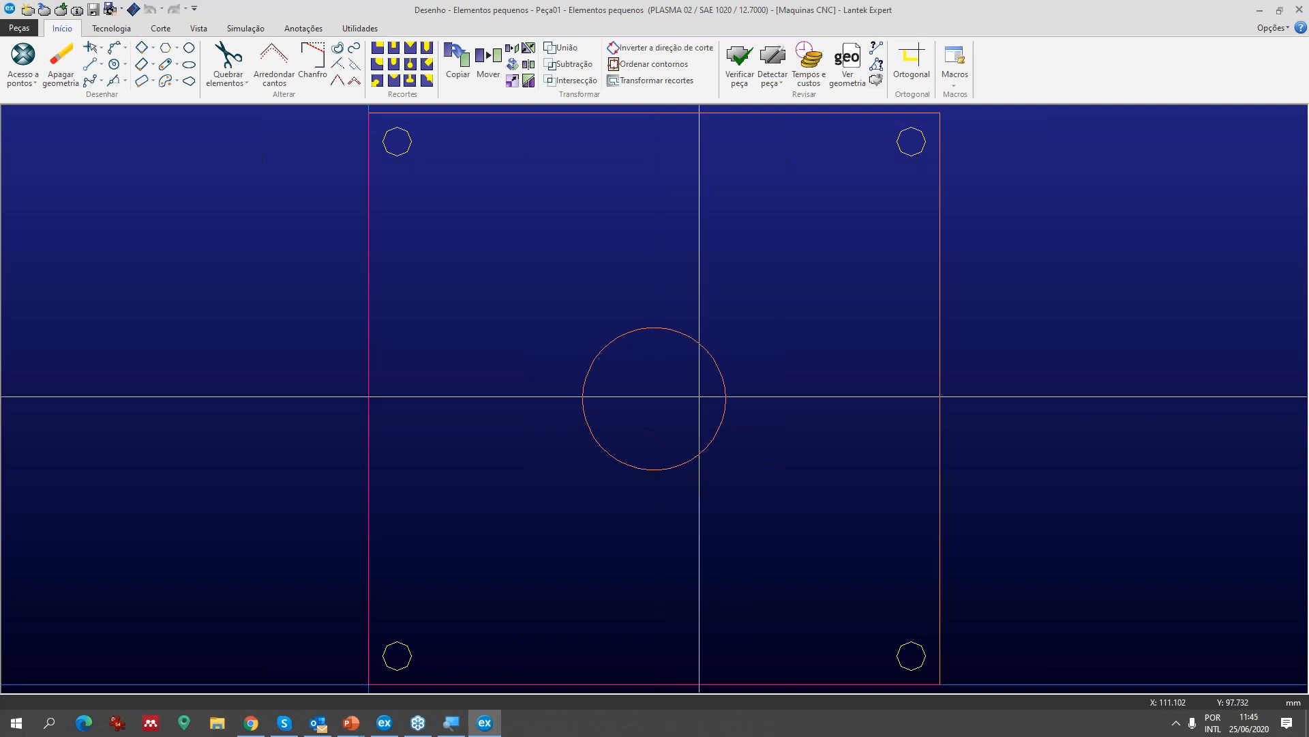
left_click(1301, 8)
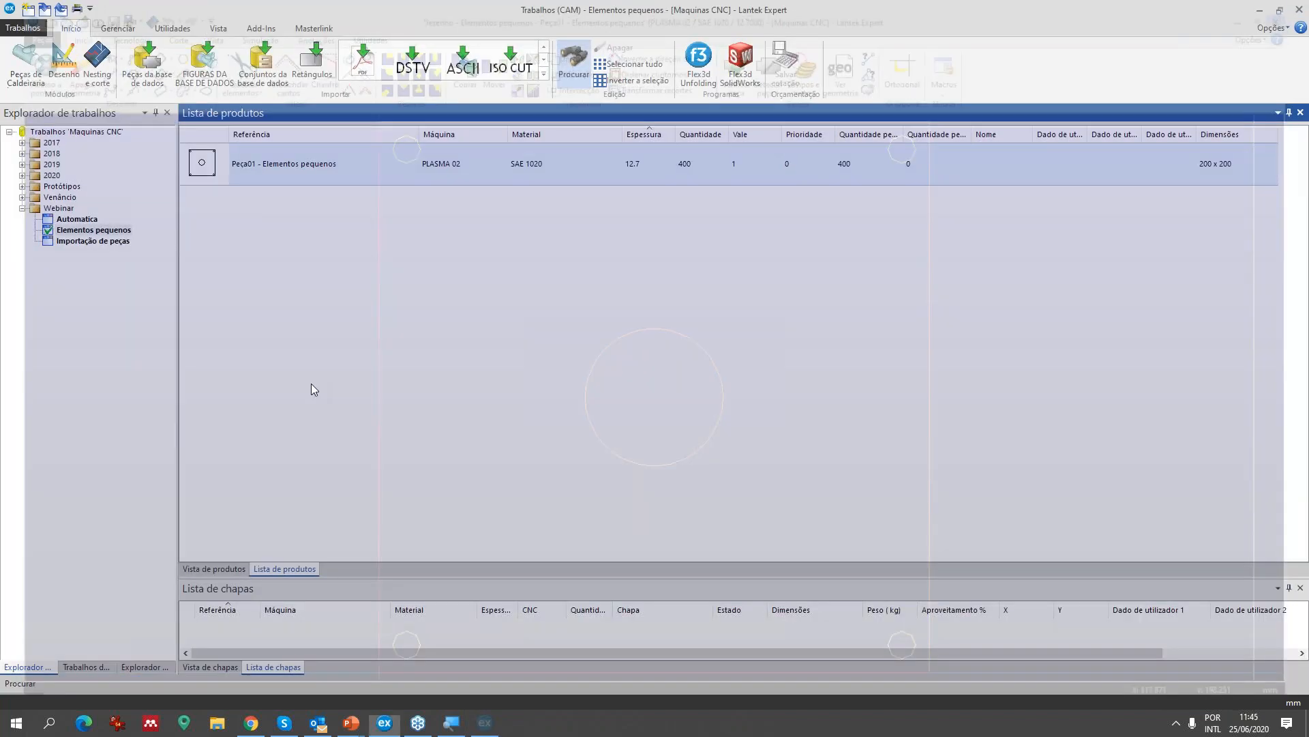
- Open the PLASMA 02 machine's system configuration at the Dependentes de material-espessura settings
left_click(119, 29)
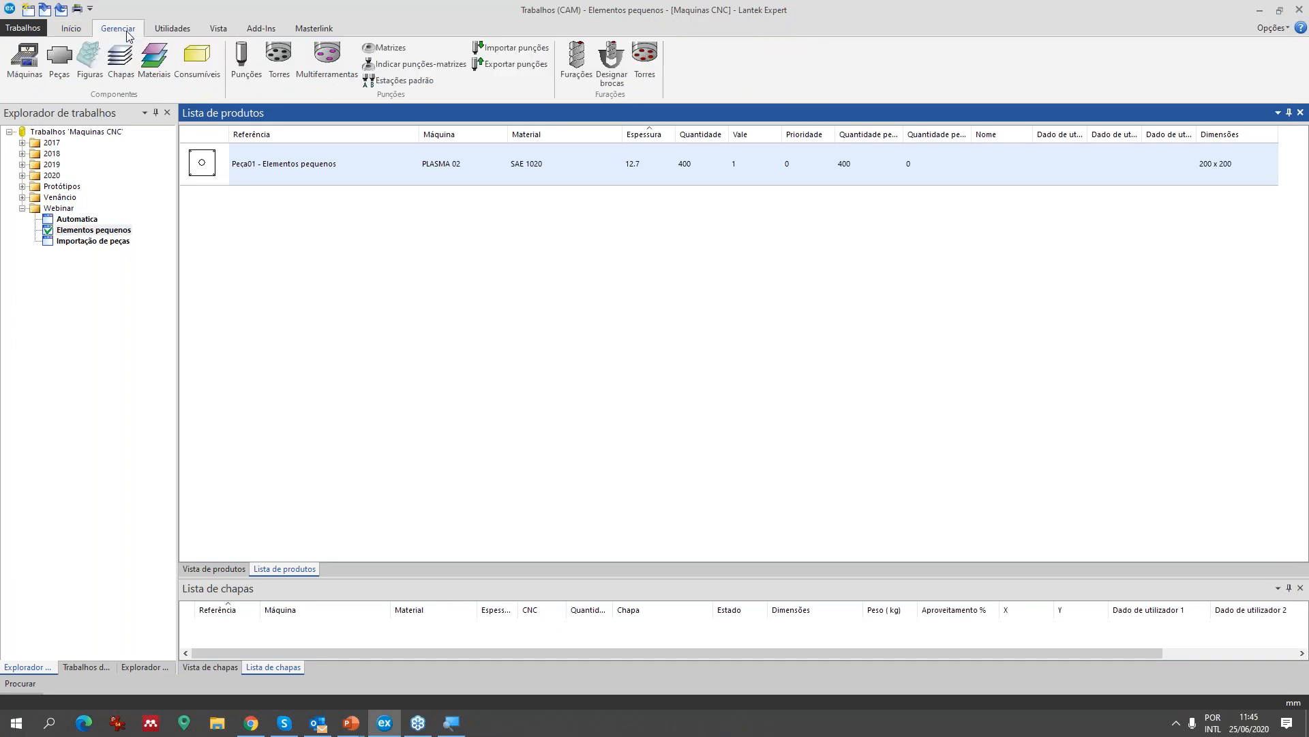
left_click(25, 60)
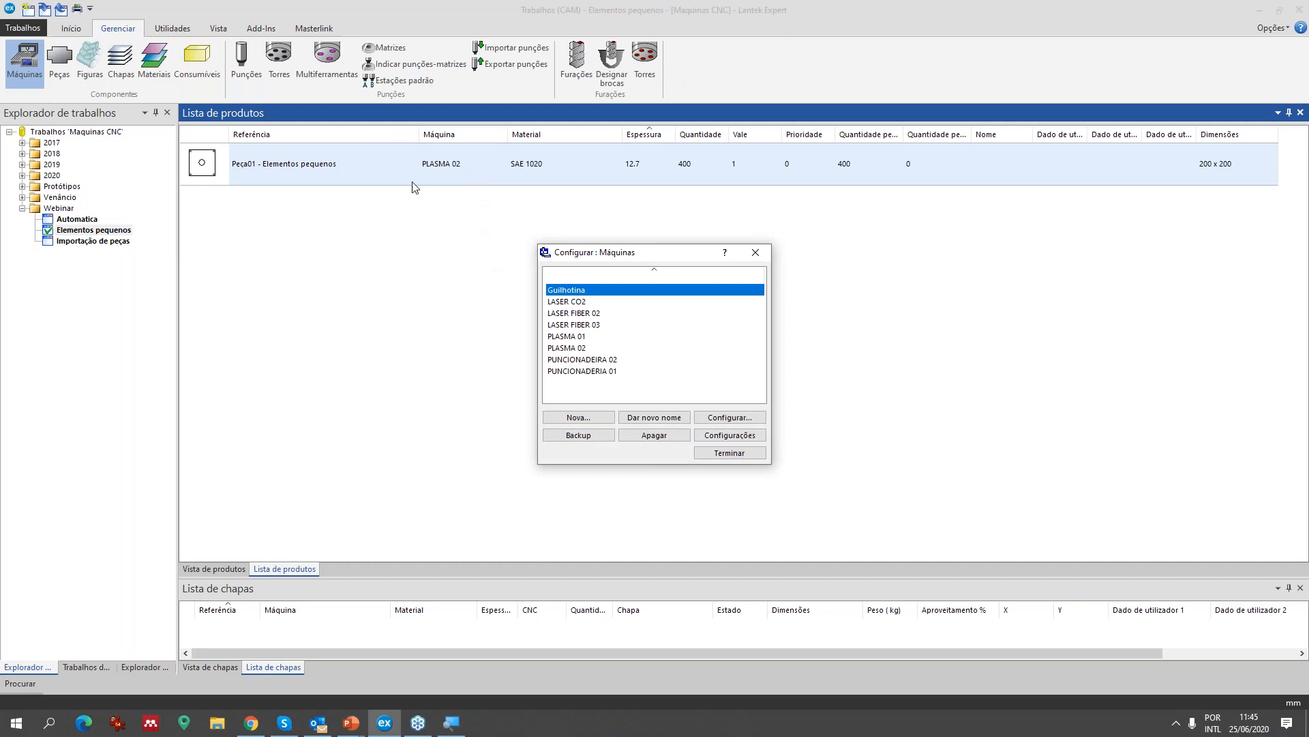
left_click(577, 350)
left_click(747, 420)
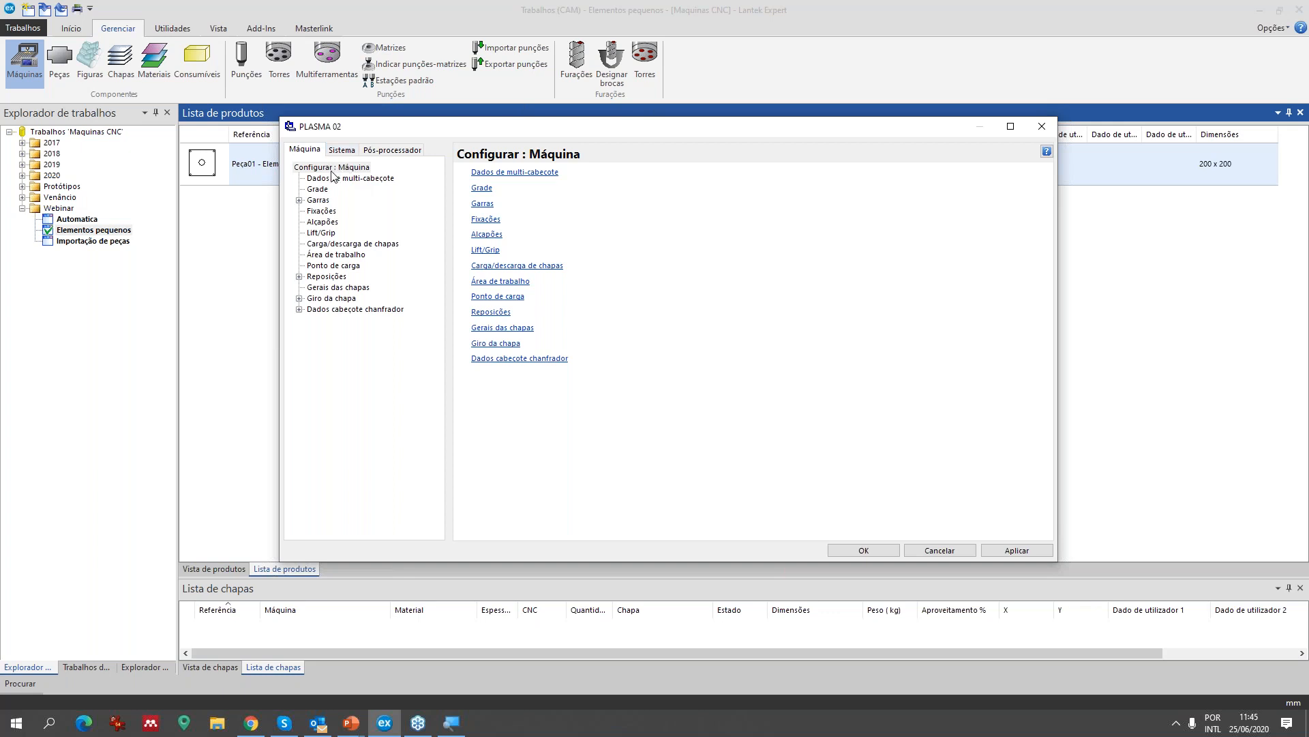
left_click(339, 151)
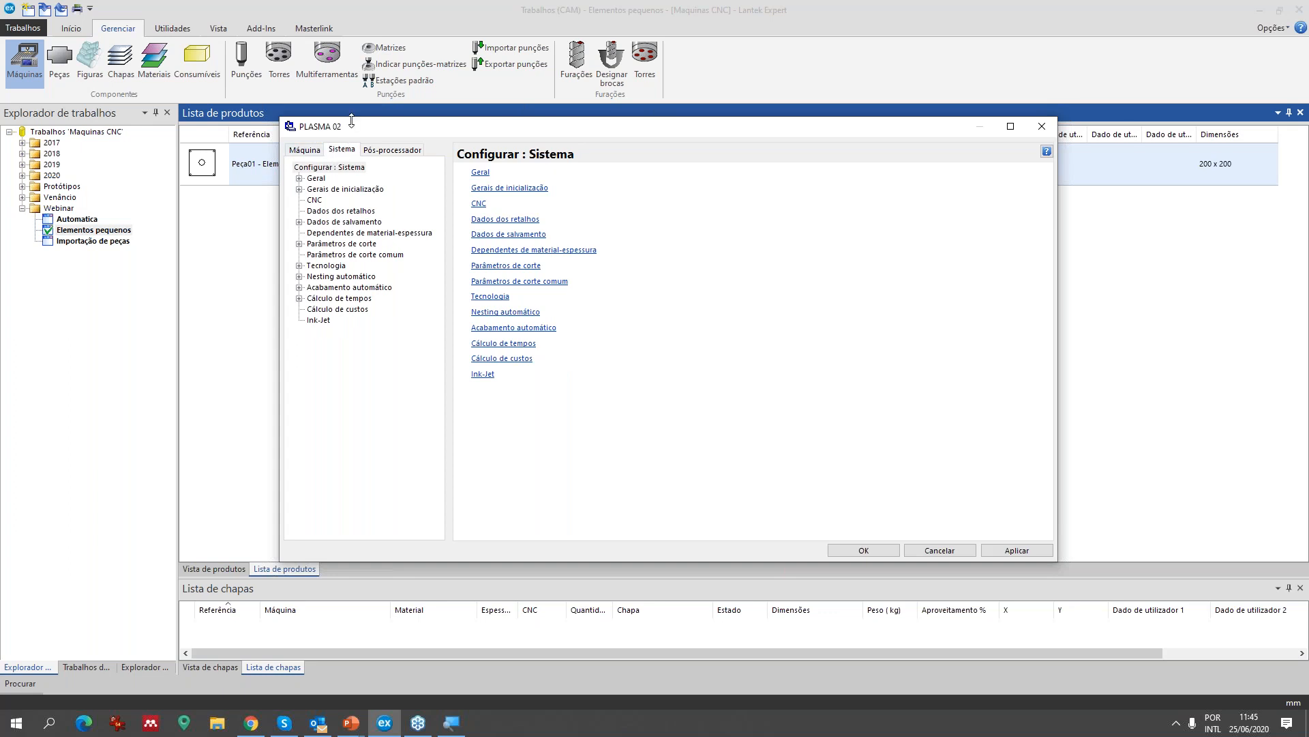
left_click(365, 233)
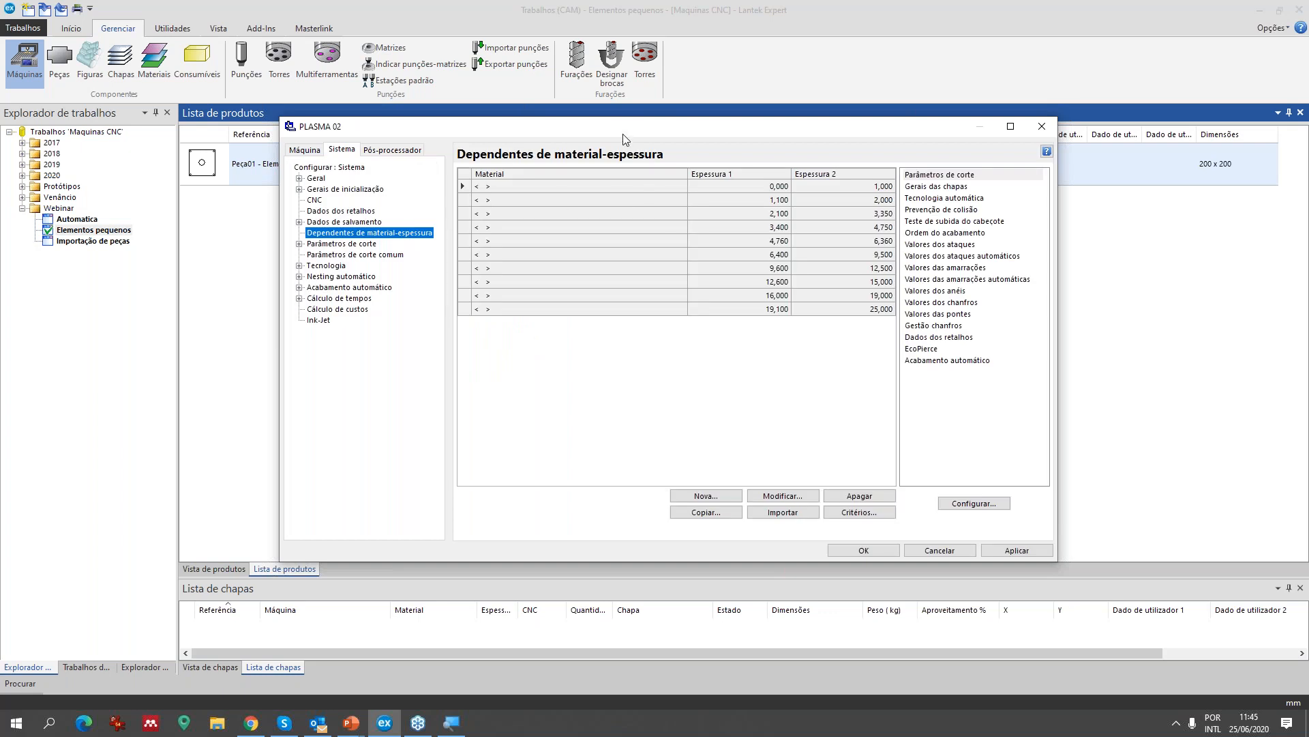
- Open the Tecnologia automática settings for the 12,600 to 15,000 thickness range
left_click_drag(616, 135, 524, 206)
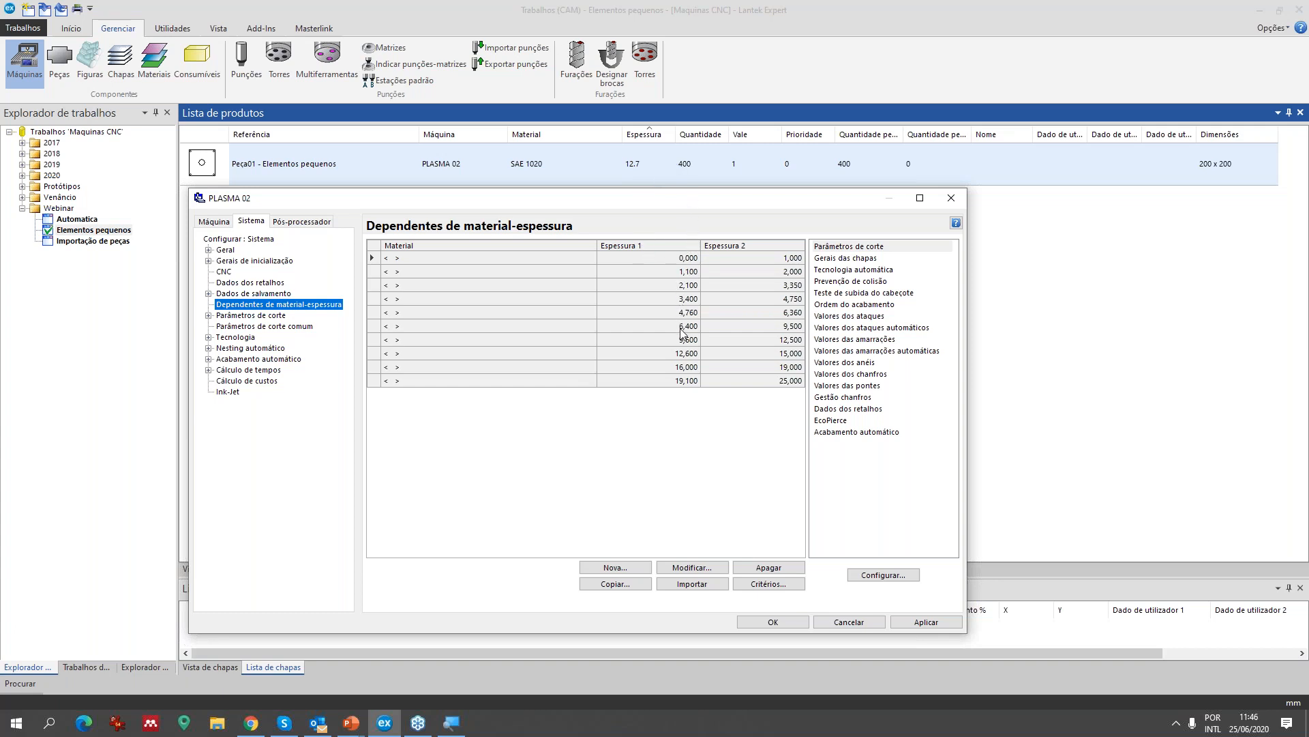
left_click(681, 356)
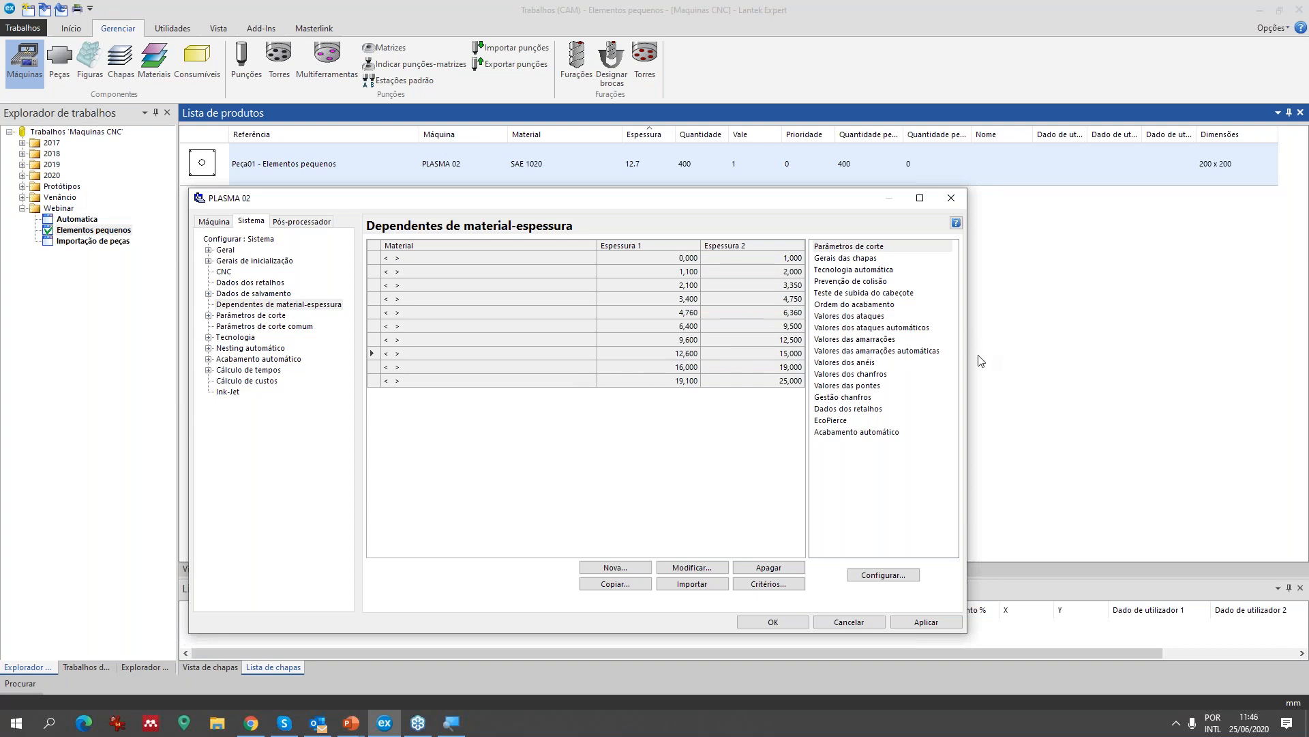
left_click(853, 273)
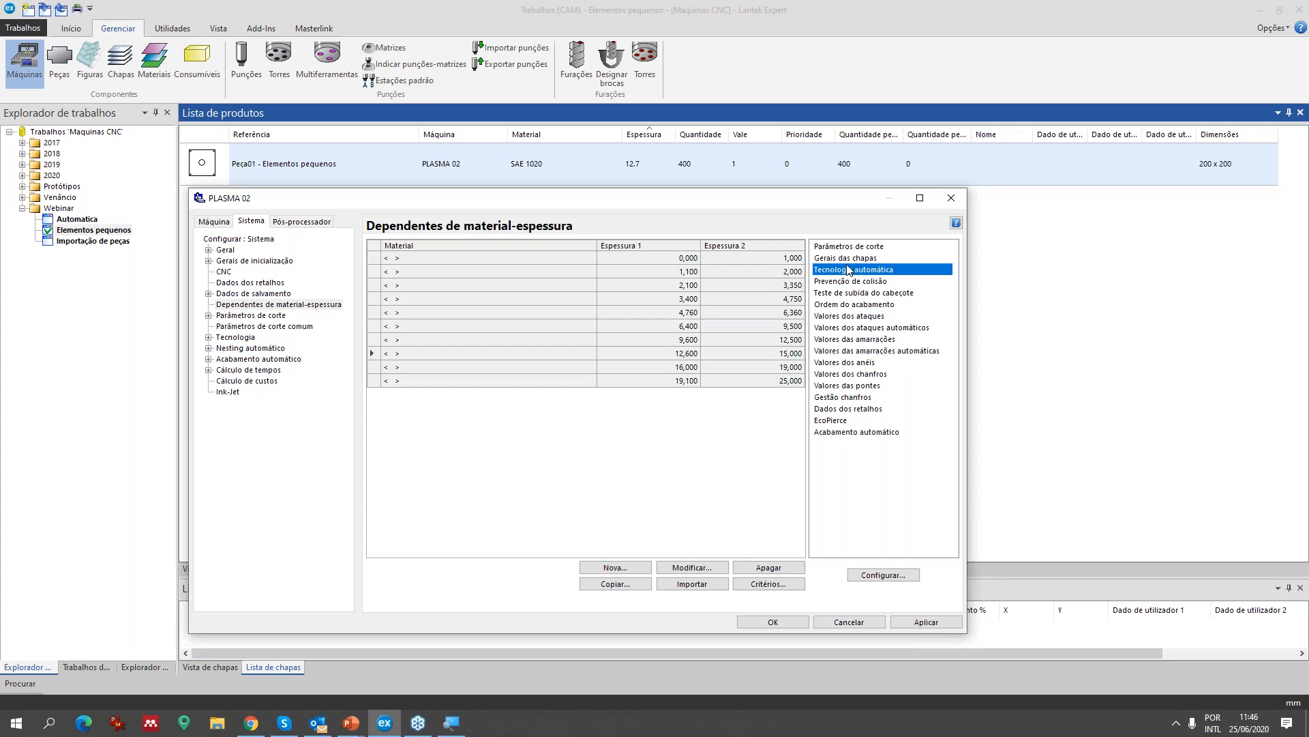
double_click(849, 271)
left_click_drag(648, 252, 796, 165)
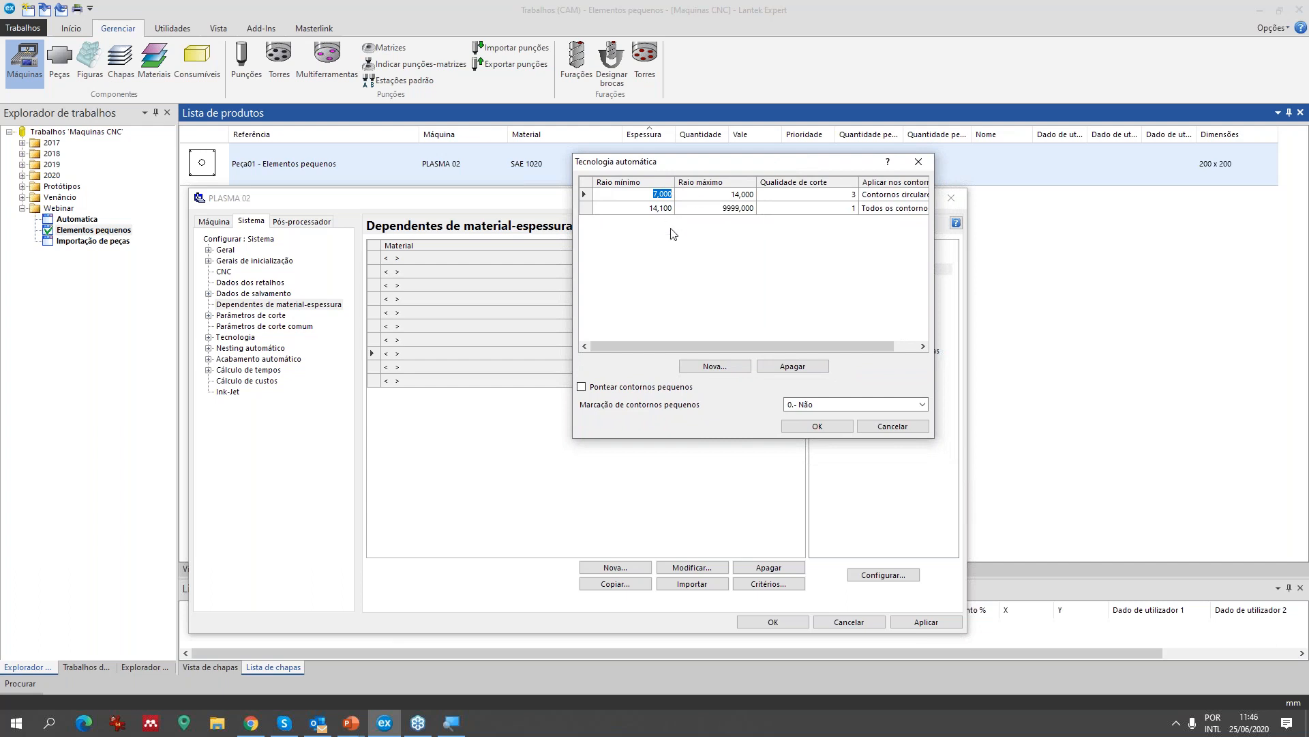
- Examine the radius ranges, their cut quality and the contour types each automatic technology rule applies to
left_click(686, 247)
left_click(730, 194)
left_click_drag(857, 181, 822, 180)
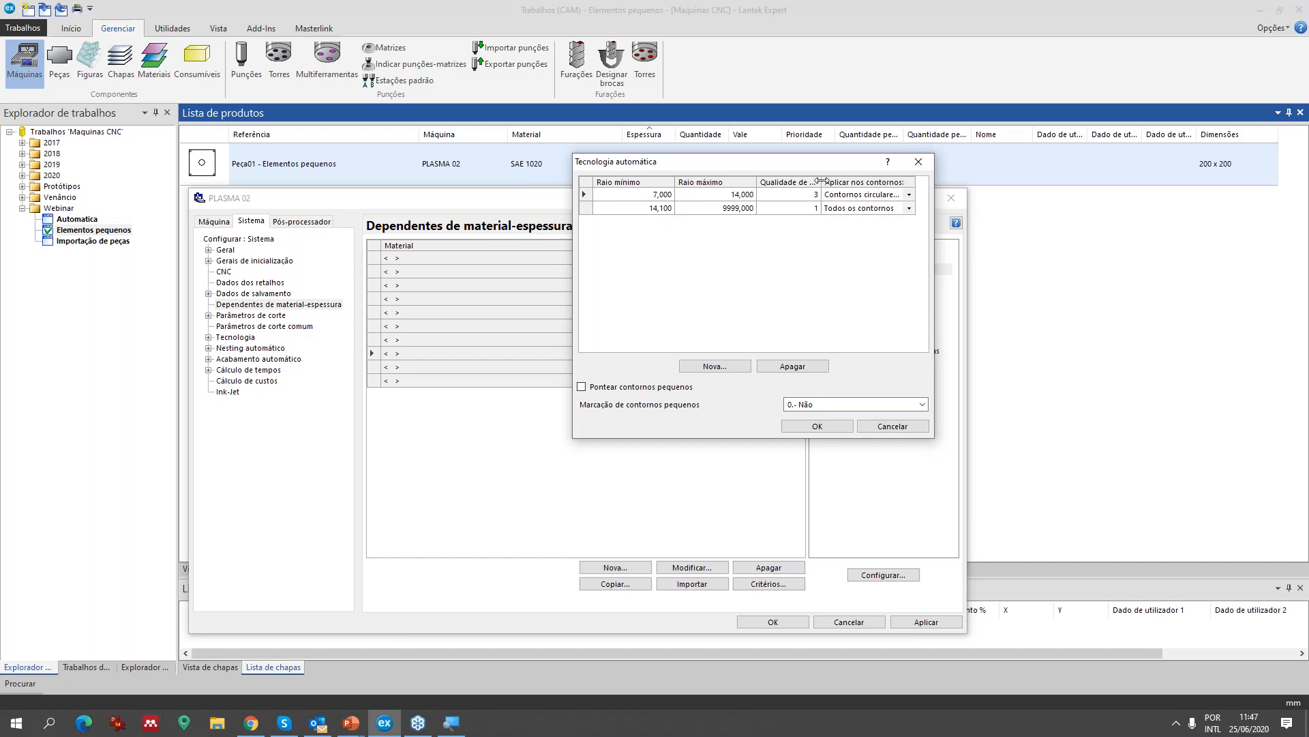
left_click(910, 194)
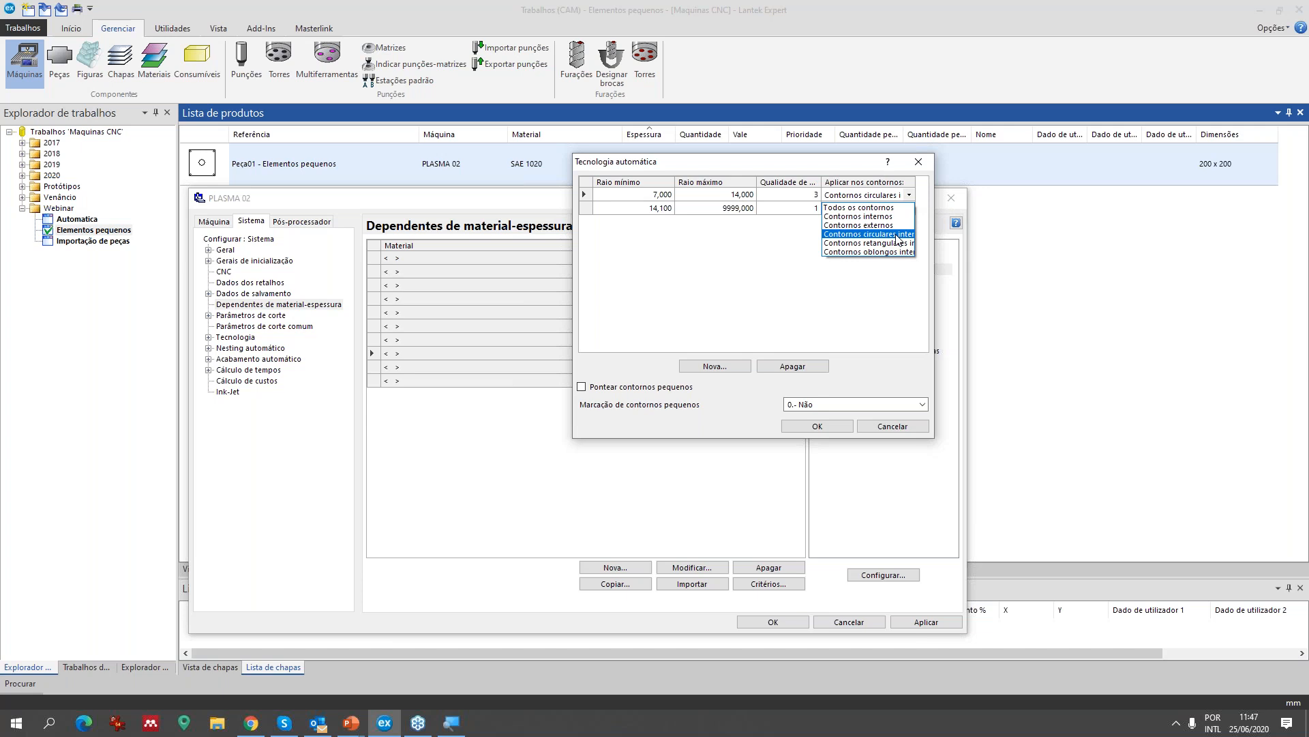
left_click(867, 239)
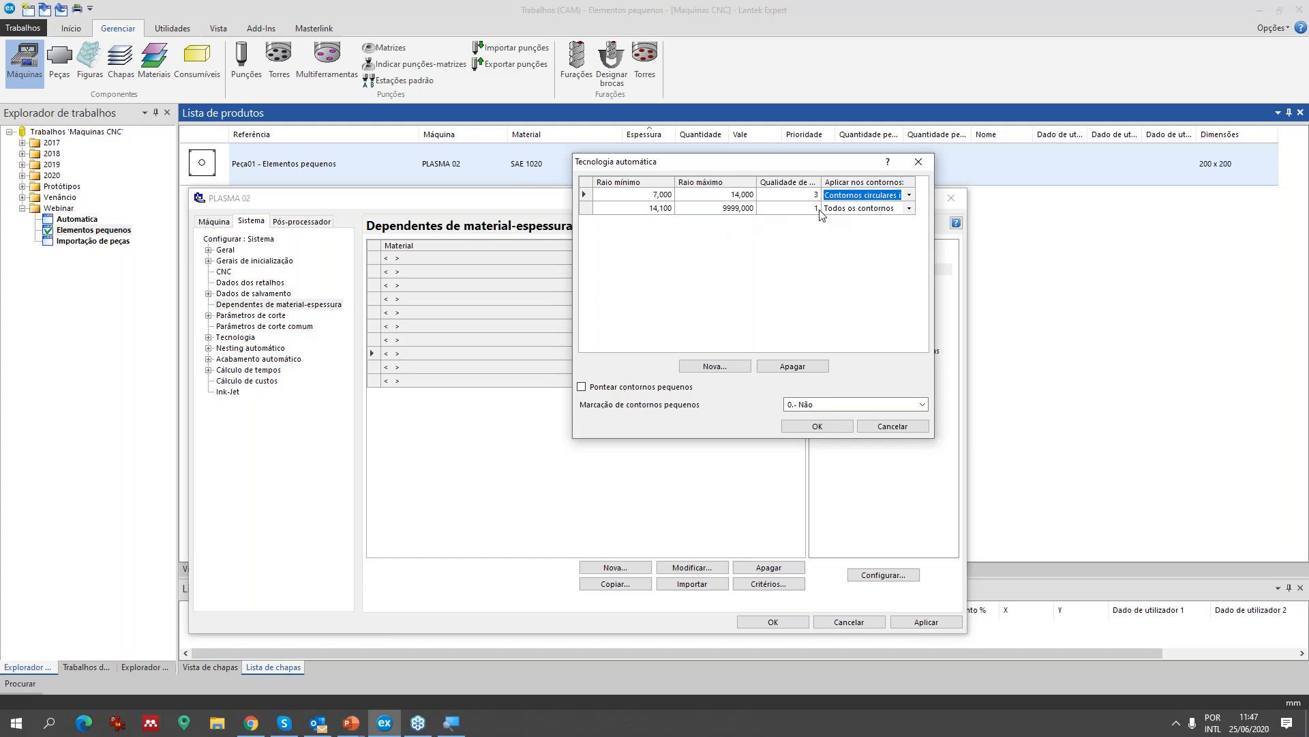
left_click(838, 235)
left_click_drag(838, 168, 839, 158)
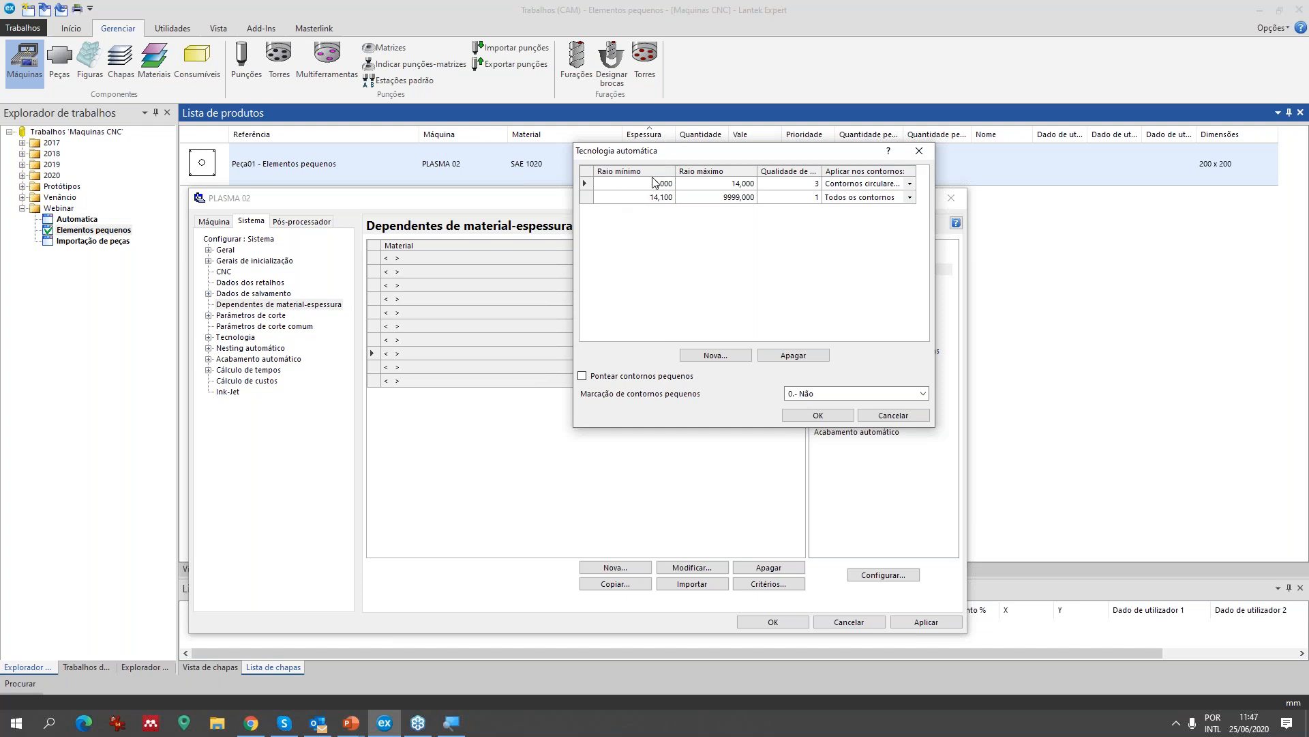
left_click_drag(667, 151, 660, 122)
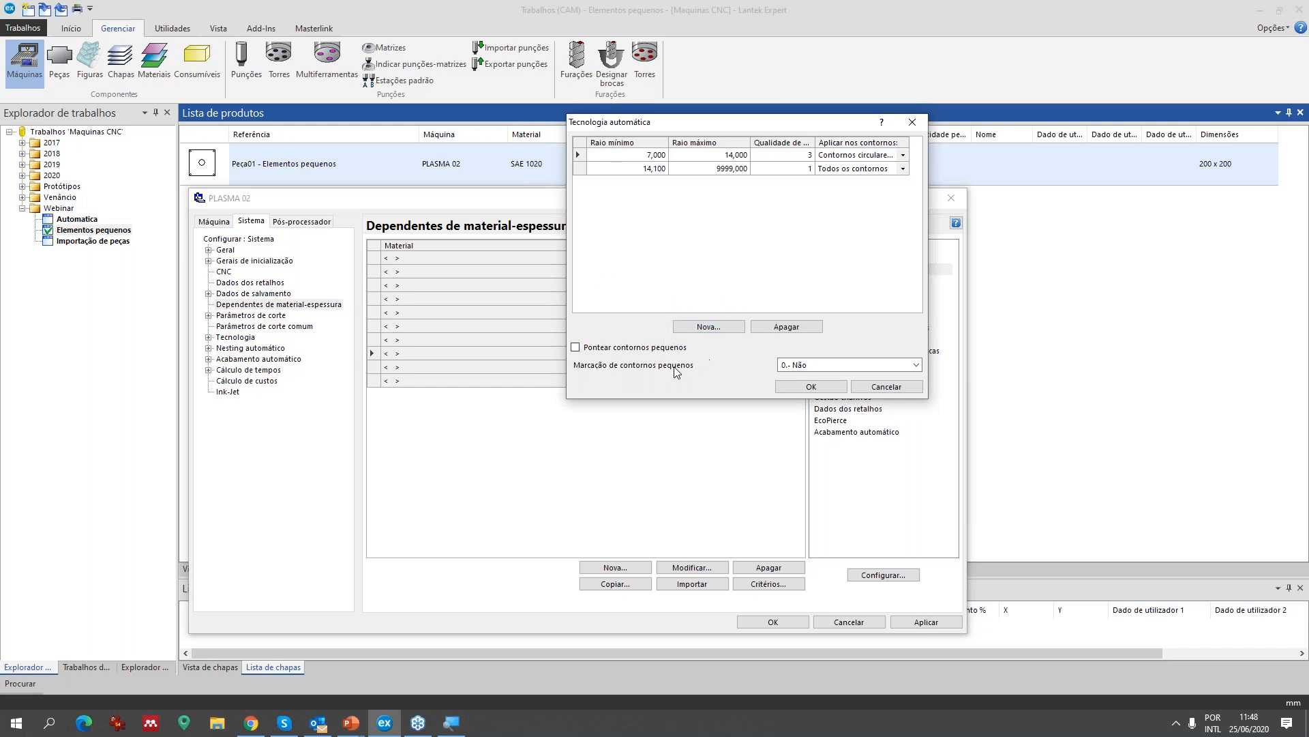
- Set Marcação de contornos pequenos to 3.- Marcador and confirm the automatic technology settings
left_click(822, 369)
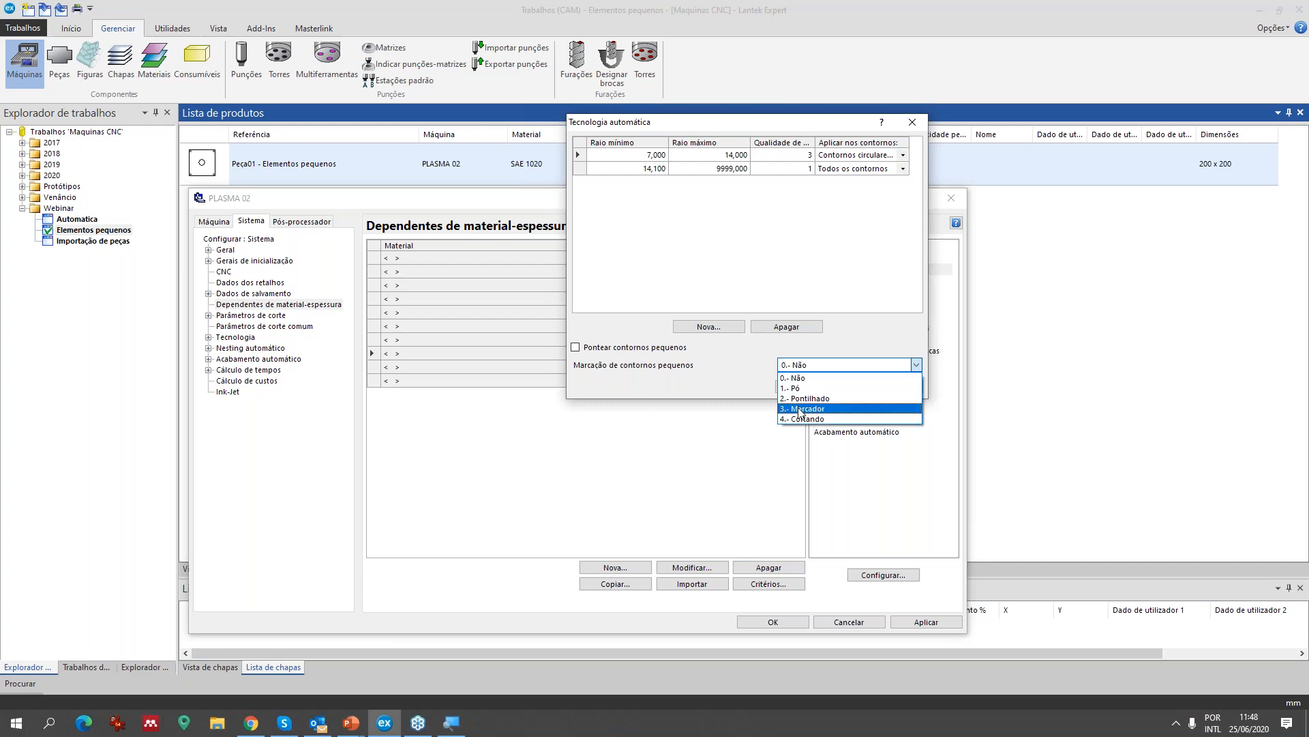
left_click(801, 409)
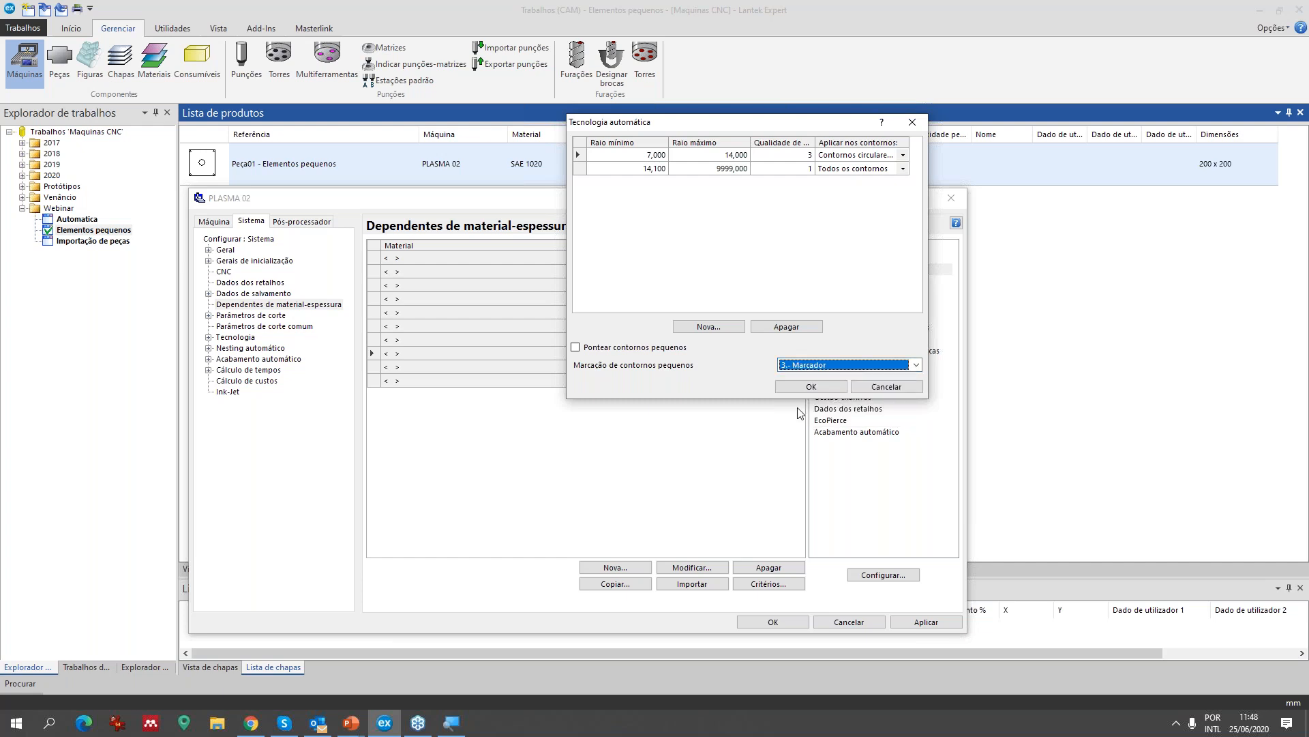
left_click(583, 348)
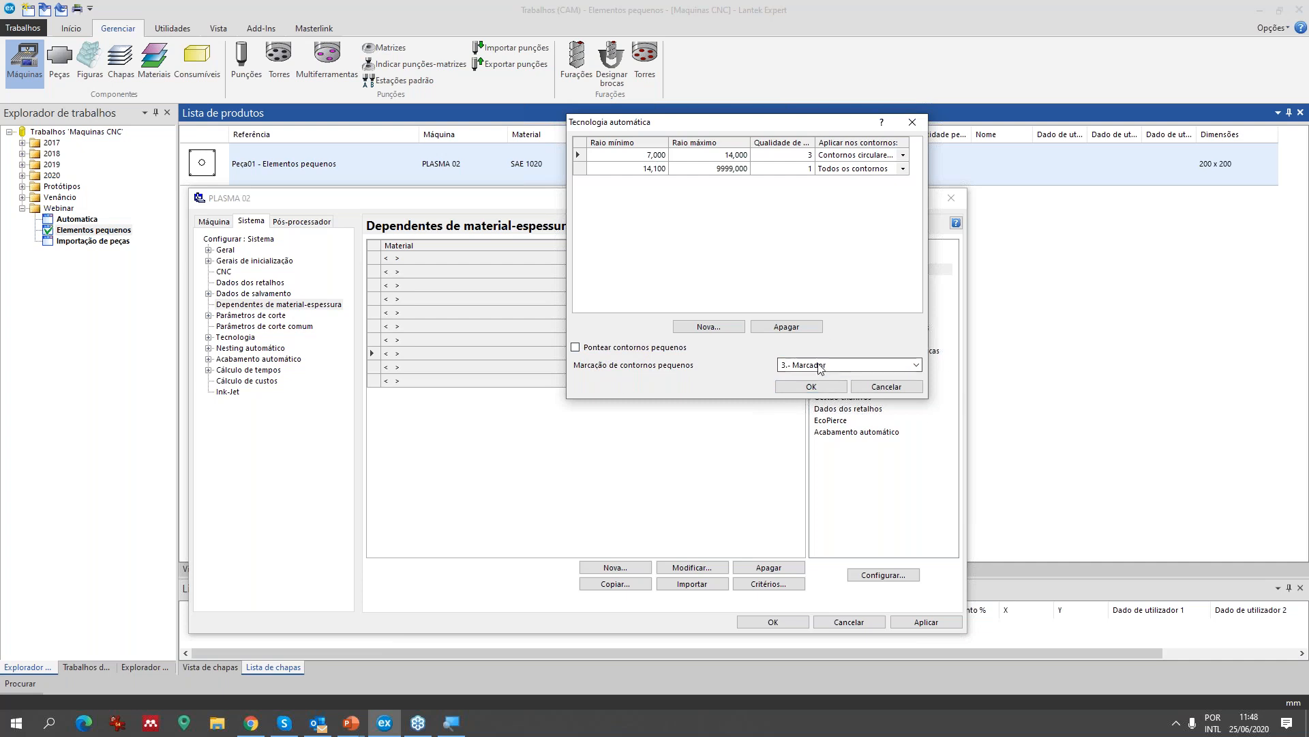
left_click(813, 387)
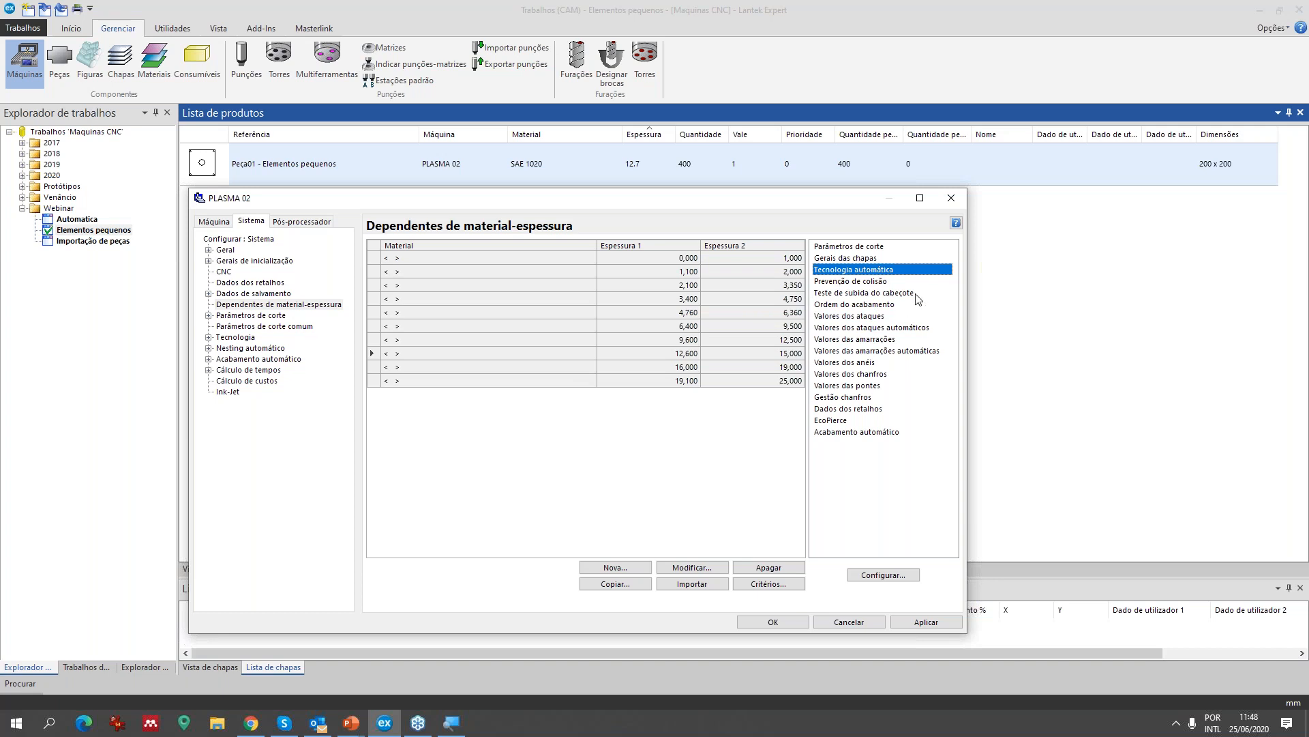
- Enable Tecnologia automática in the Salvamento de peças settings of Dados de salvamento
left_click(208, 294)
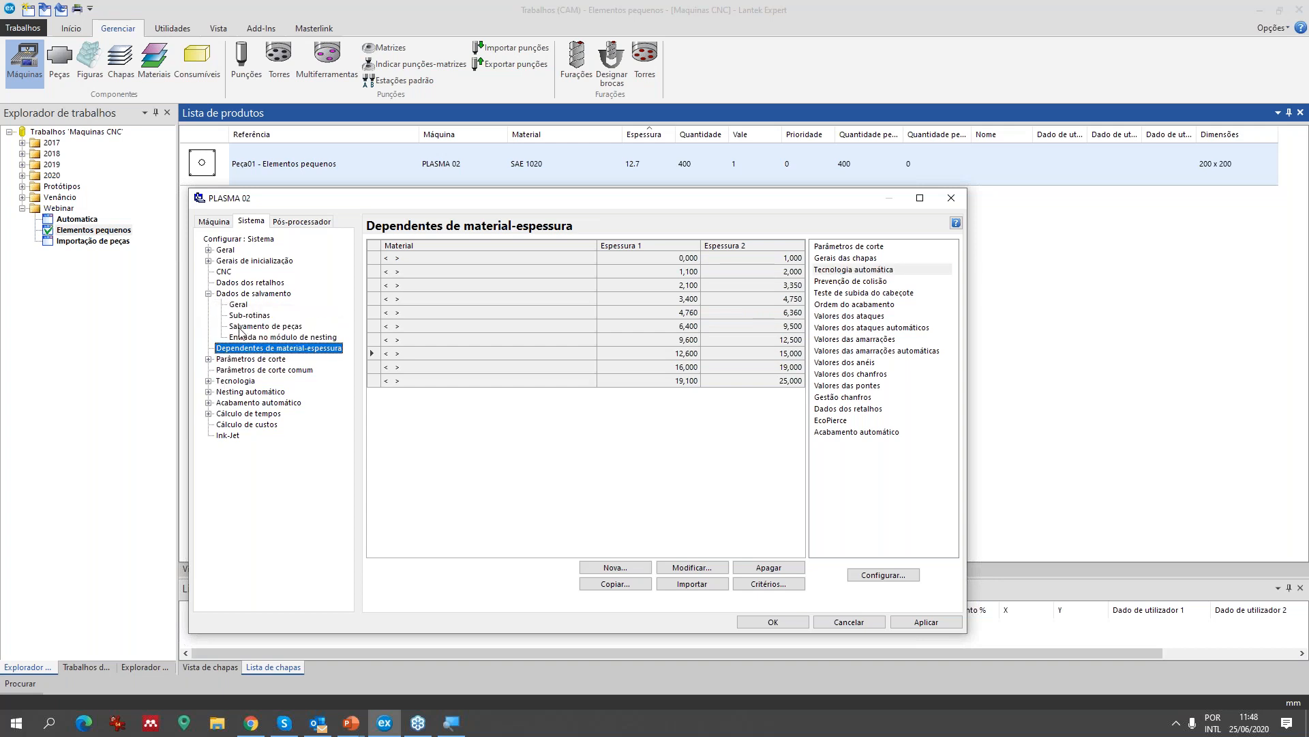
left_click(293, 327)
left_click(374, 274)
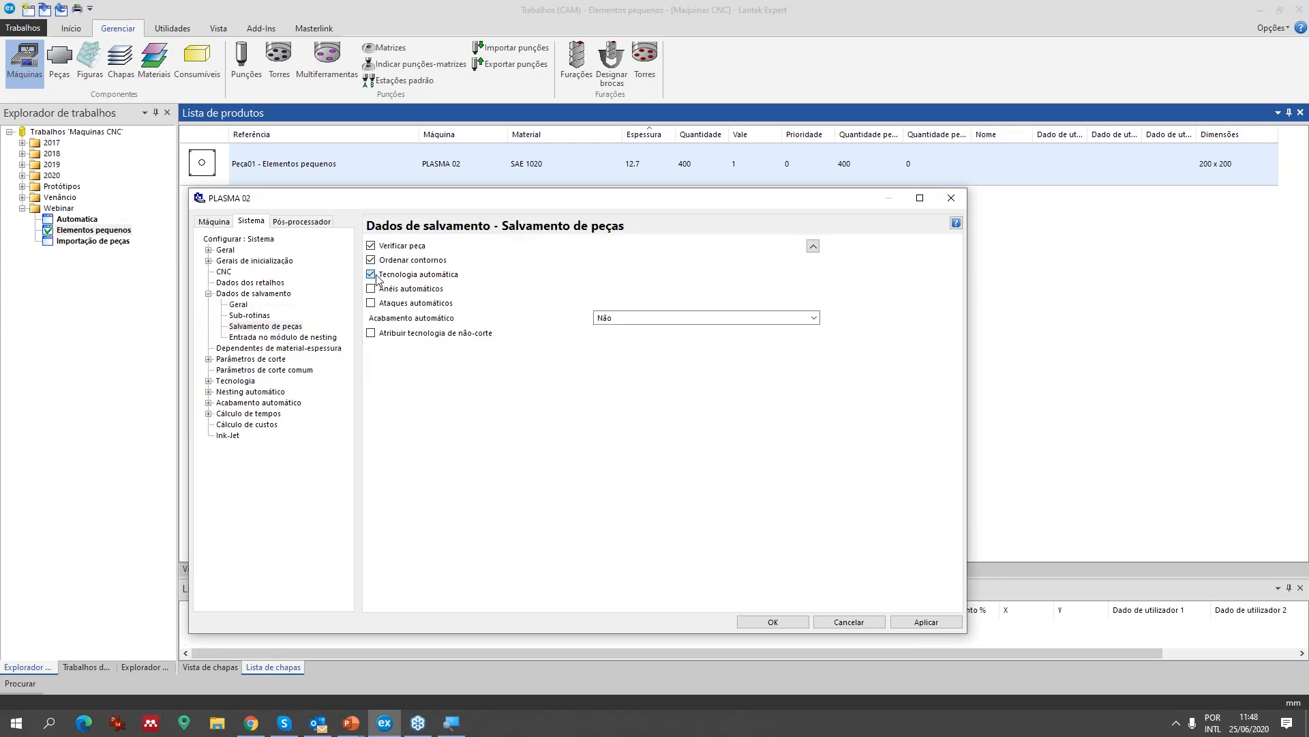
left_click(374, 273)
left_click(372, 275)
- Enable Tecnologia automática under Entrada no módulo de nesting, then apply the changes and close the machine configuration
left_click(271, 337)
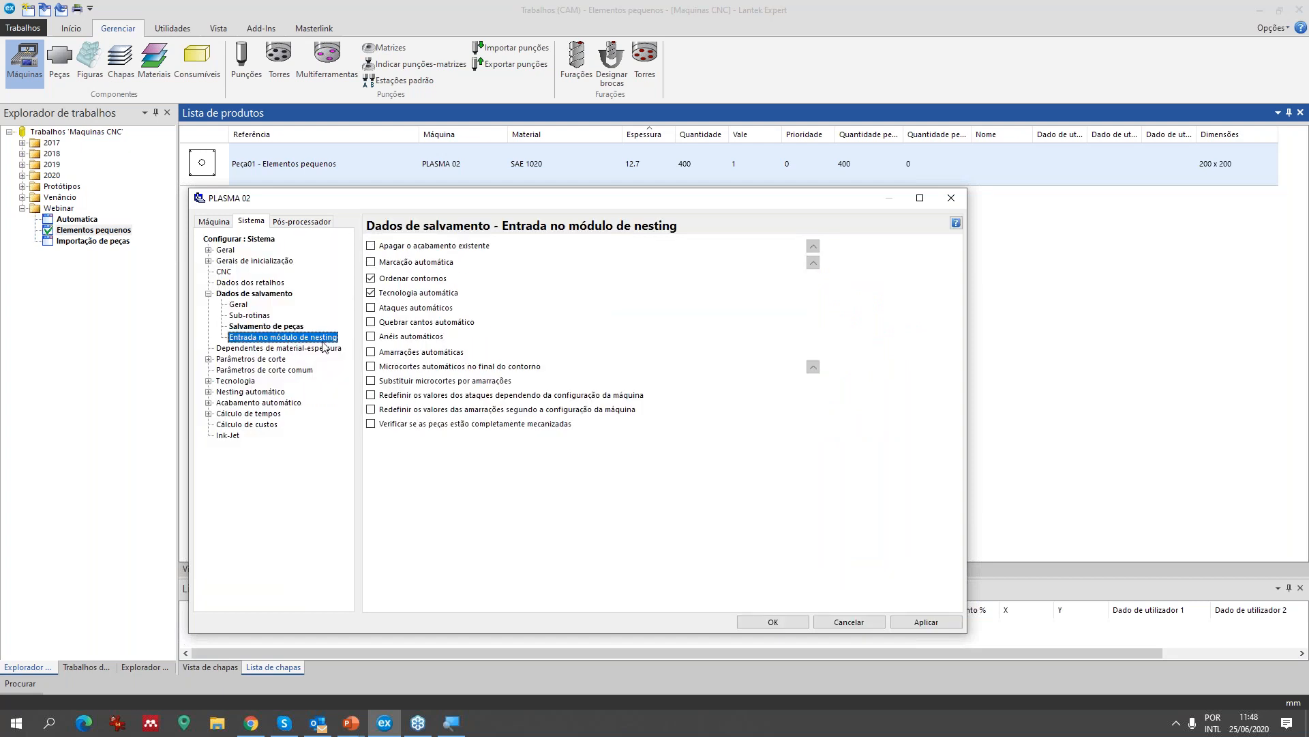
left_click(373, 294)
left_click(372, 294)
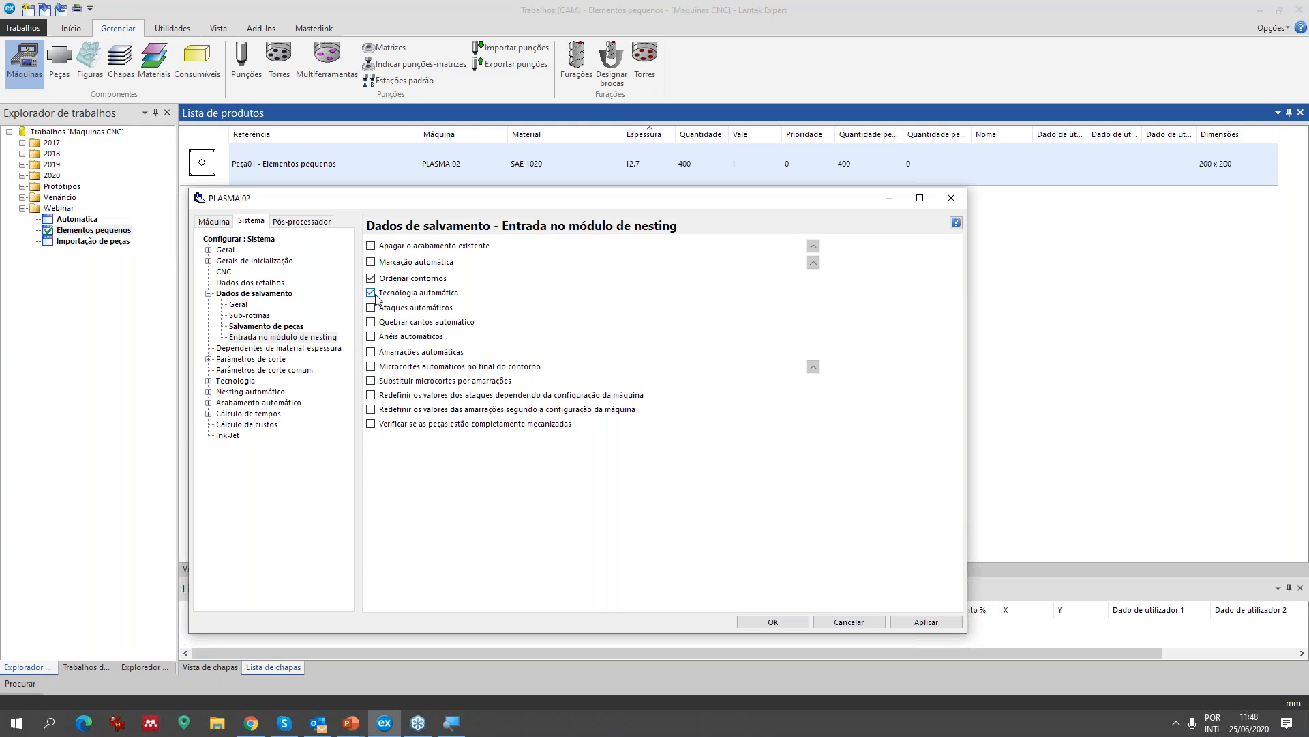
left_click(928, 623)
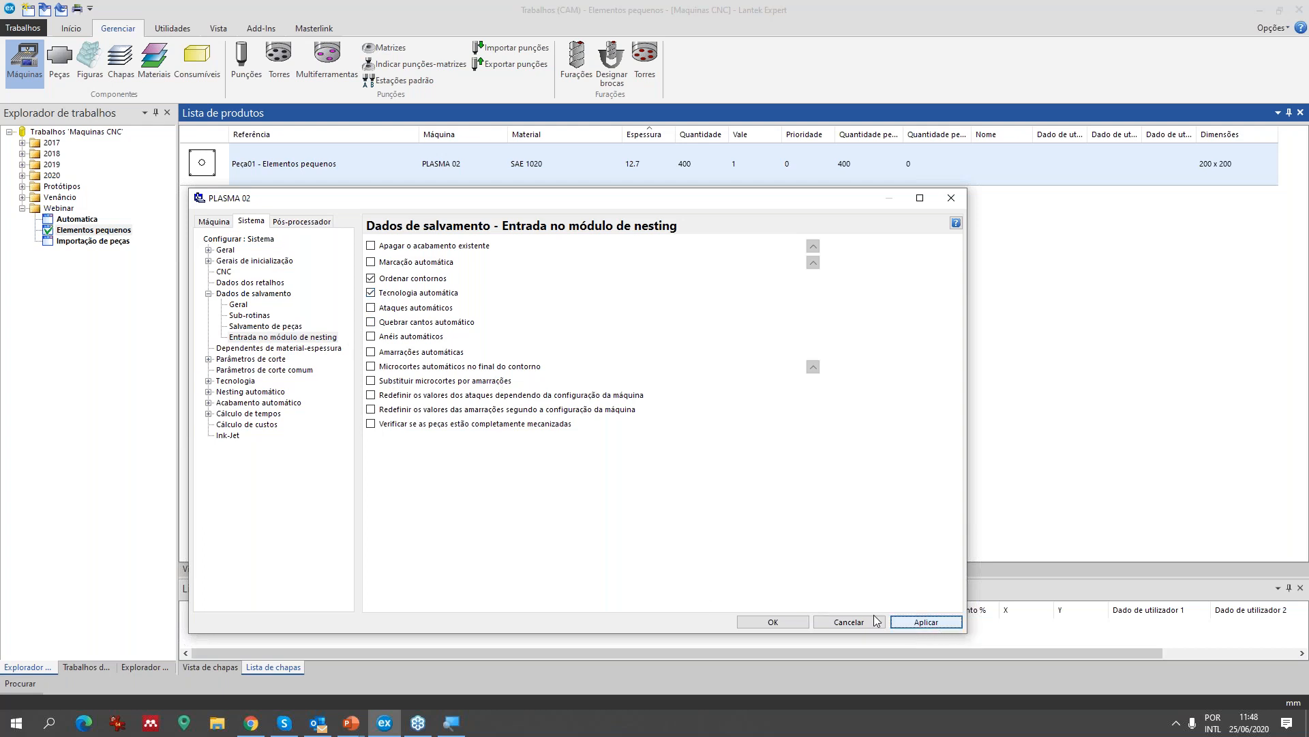
left_click(772, 622)
left_click(723, 455)
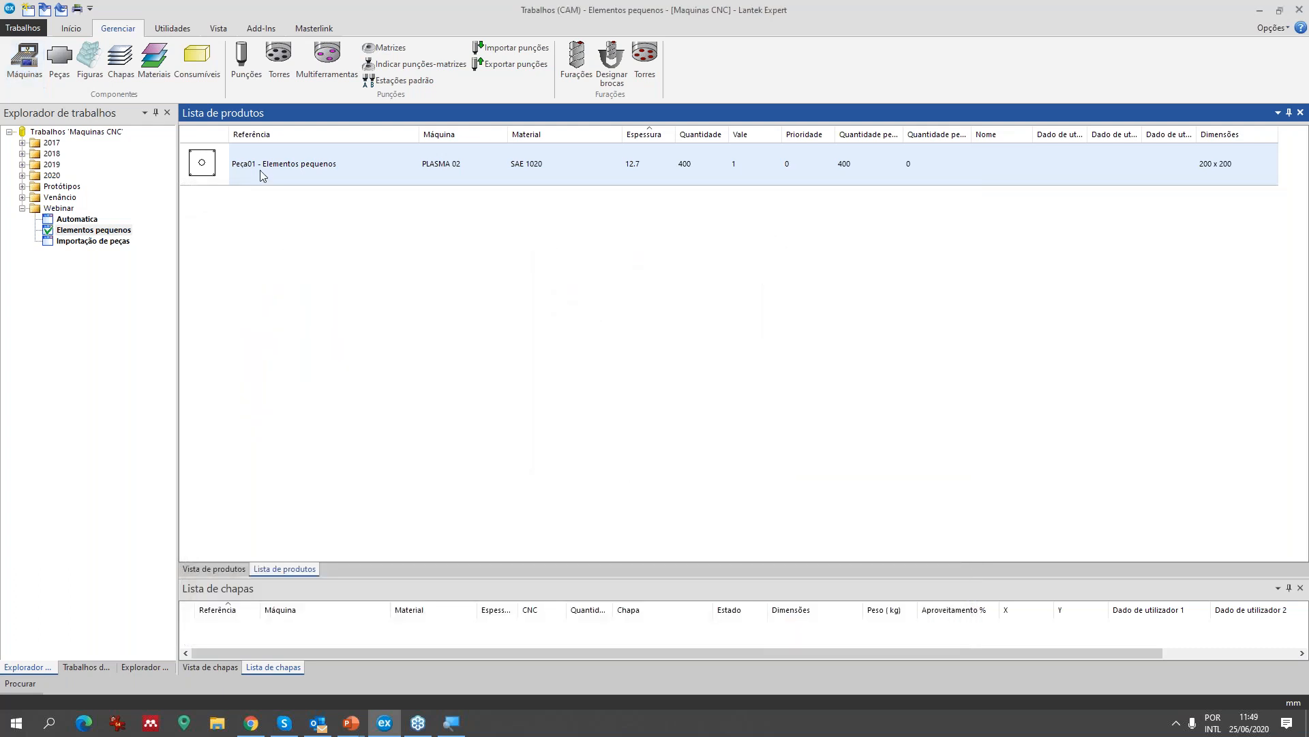
- Open the drawing of the Elementos pequenos part from the product list
left_click(246, 165)
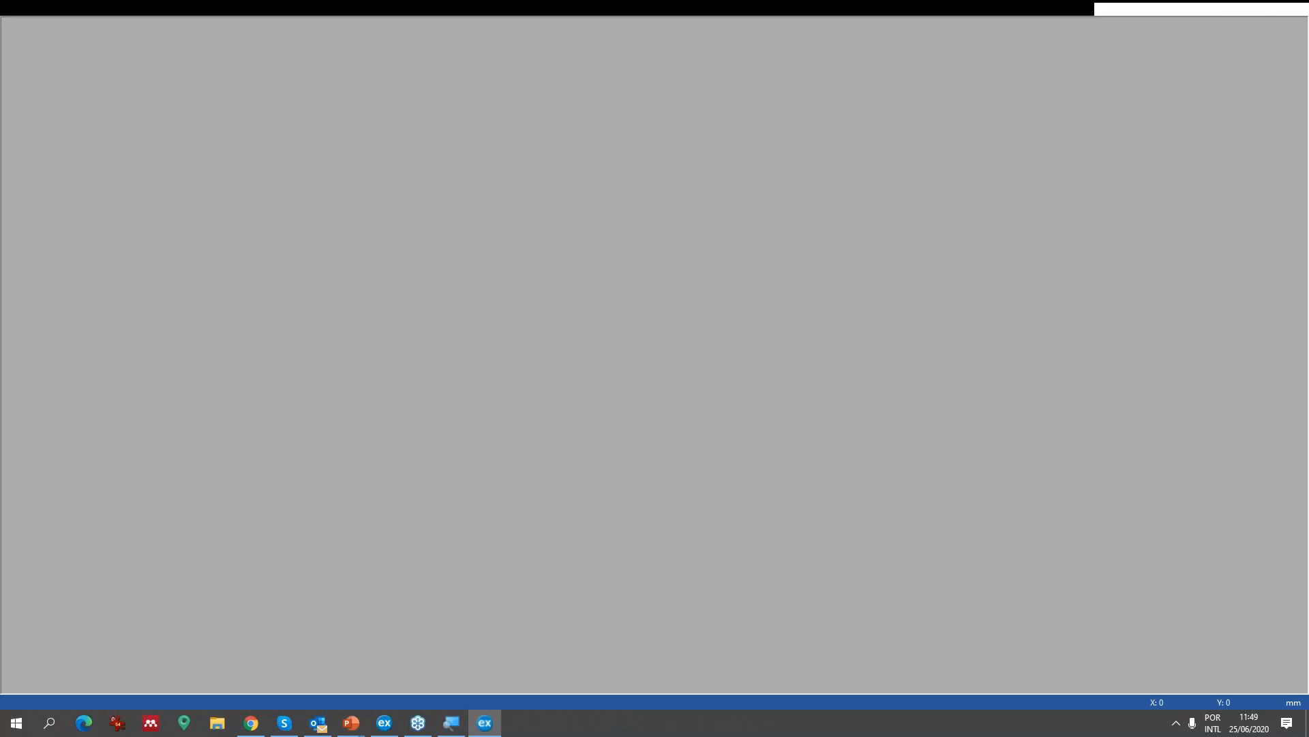
scroll(649, 383, "up", 6)
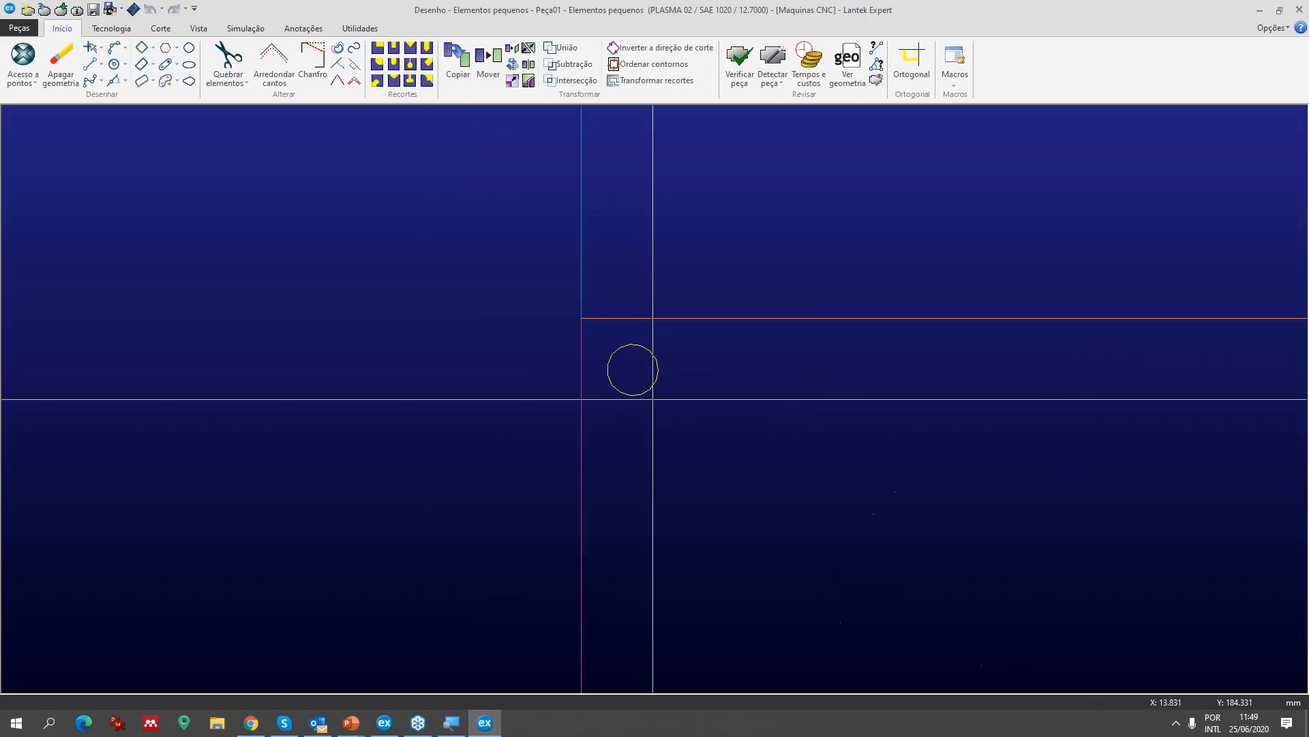
scroll(648, 397, "down", 5)
- Draw a short two-point segment in the empty area left of the plate and erase it
left_click(89, 64)
left_click(192, 223)
left_click(161, 326)
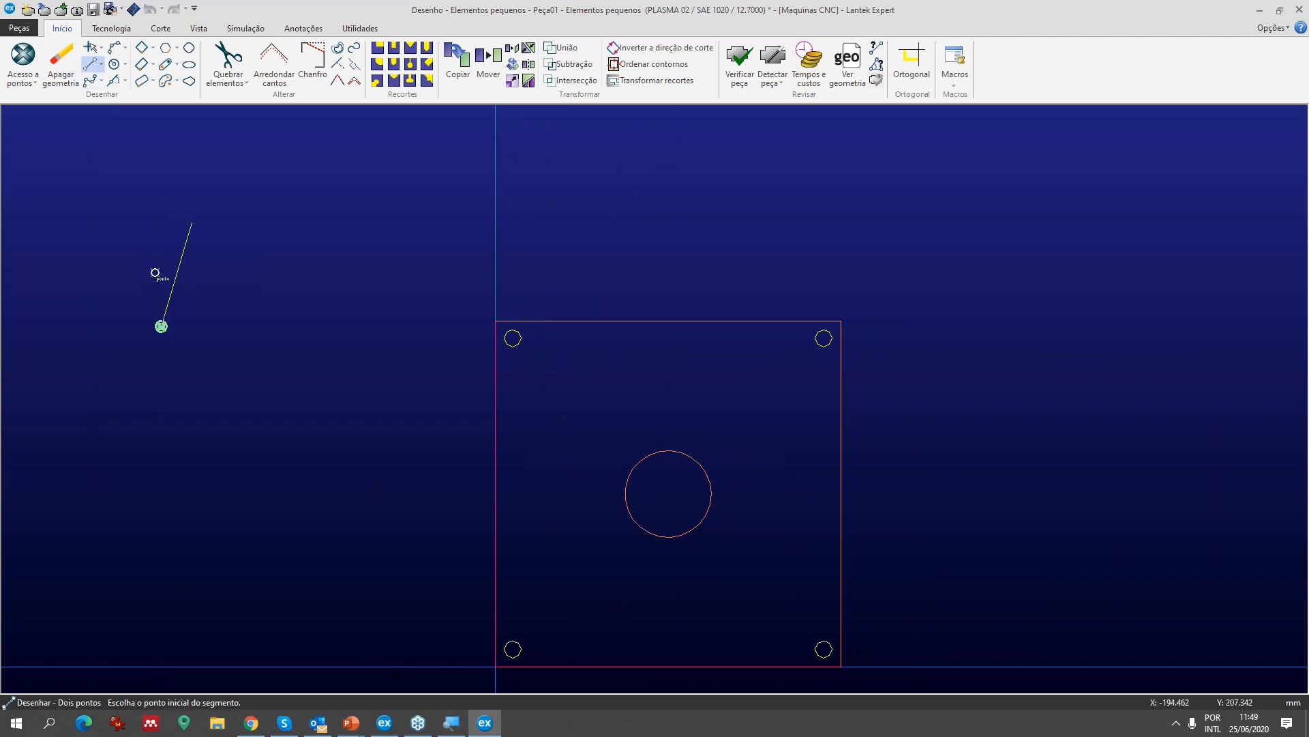
left_click(61, 63)
left_click(181, 255)
- Save the part with the external contour ordered clockwise and the interior contours counterclockwise
middle_click_drag(640, 347, 605, 283)
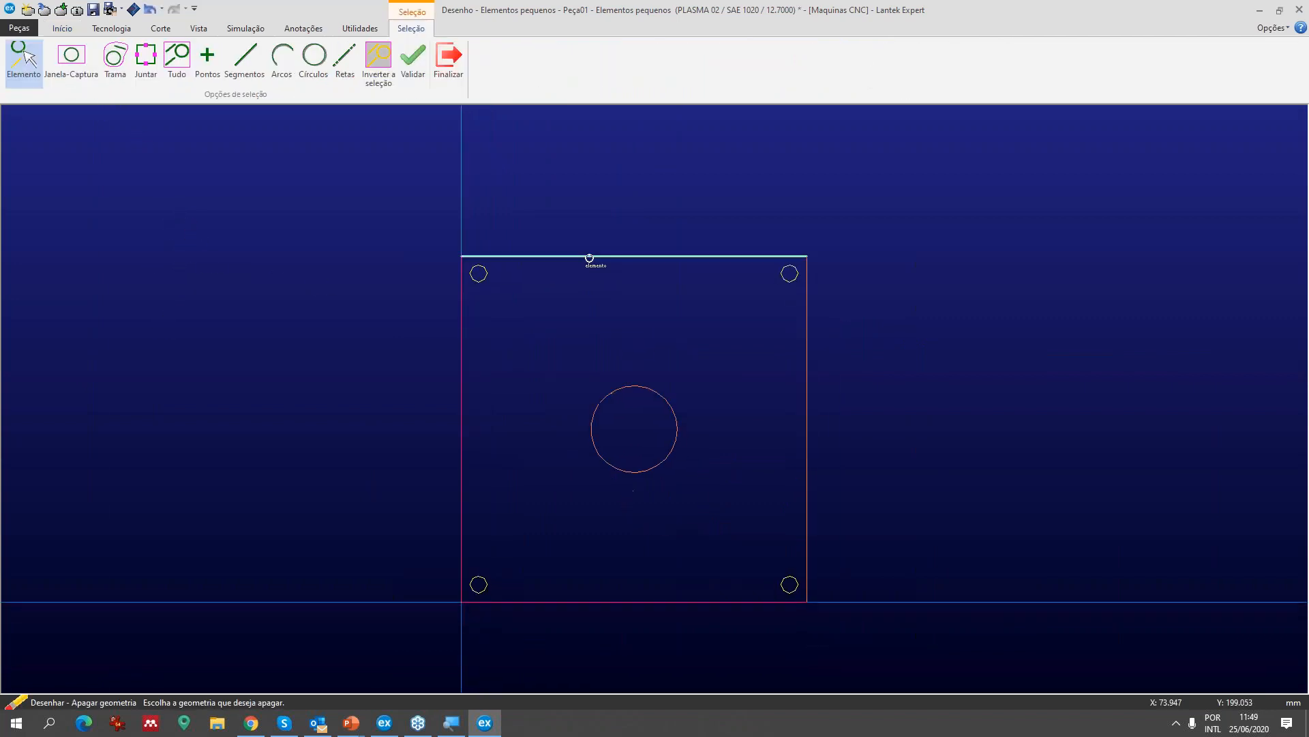
middle_click_drag(491, 314, 476, 298)
scroll(477, 301, "up", 2)
middle_click_drag(670, 412, 550, 284)
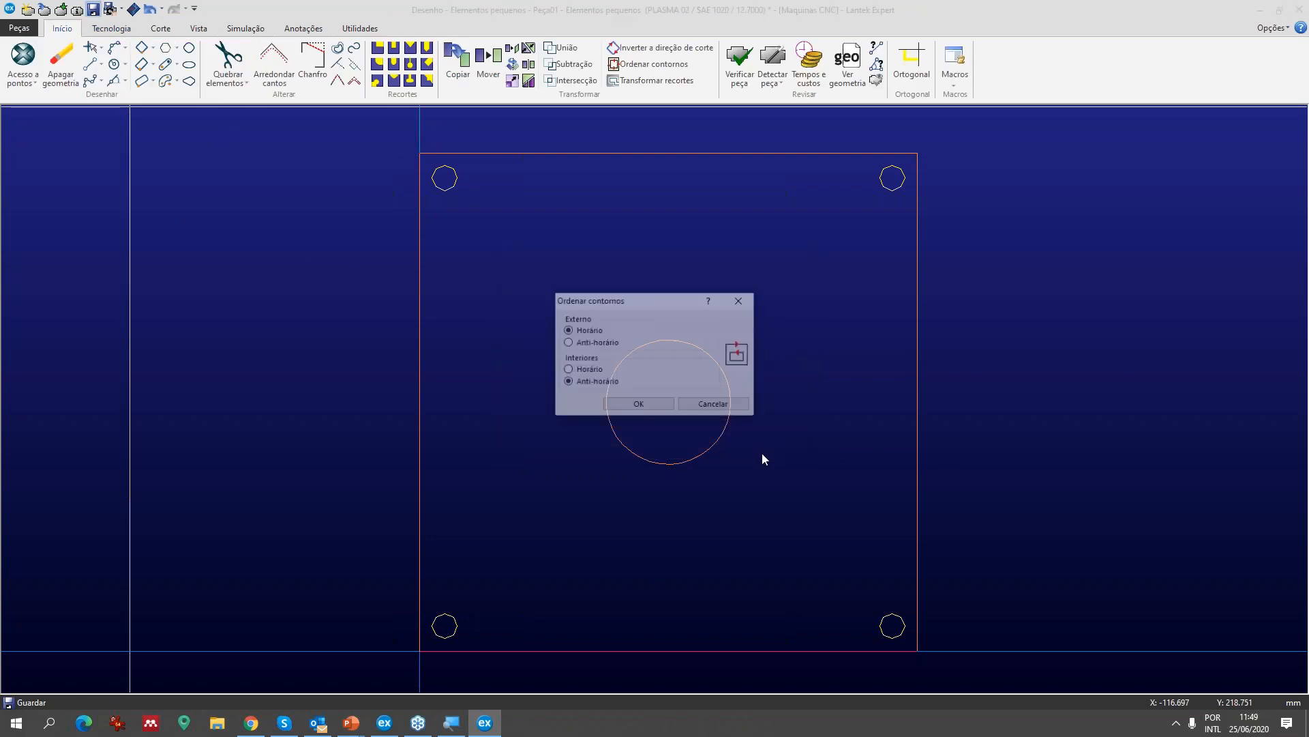
left_click(661, 405)
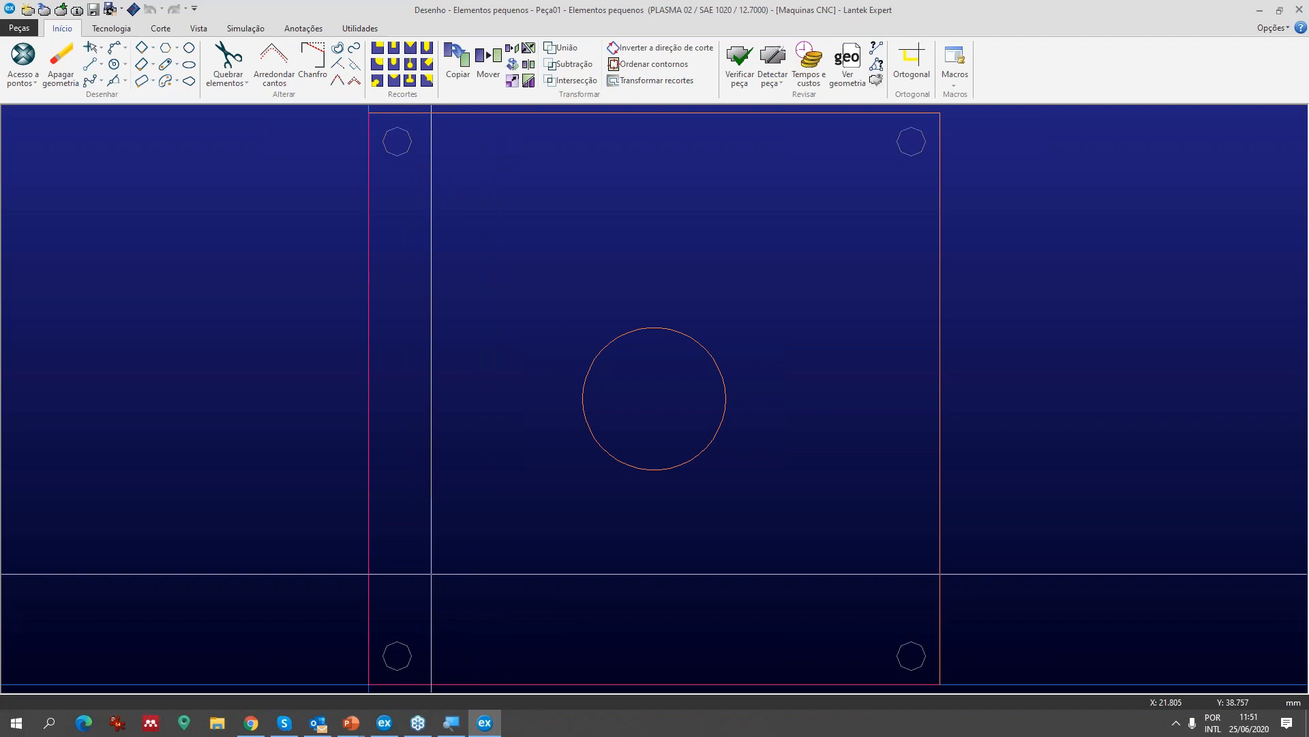
- Close the part drawing and switch to the running PowerPoint slide show
left_click(1299, 10)
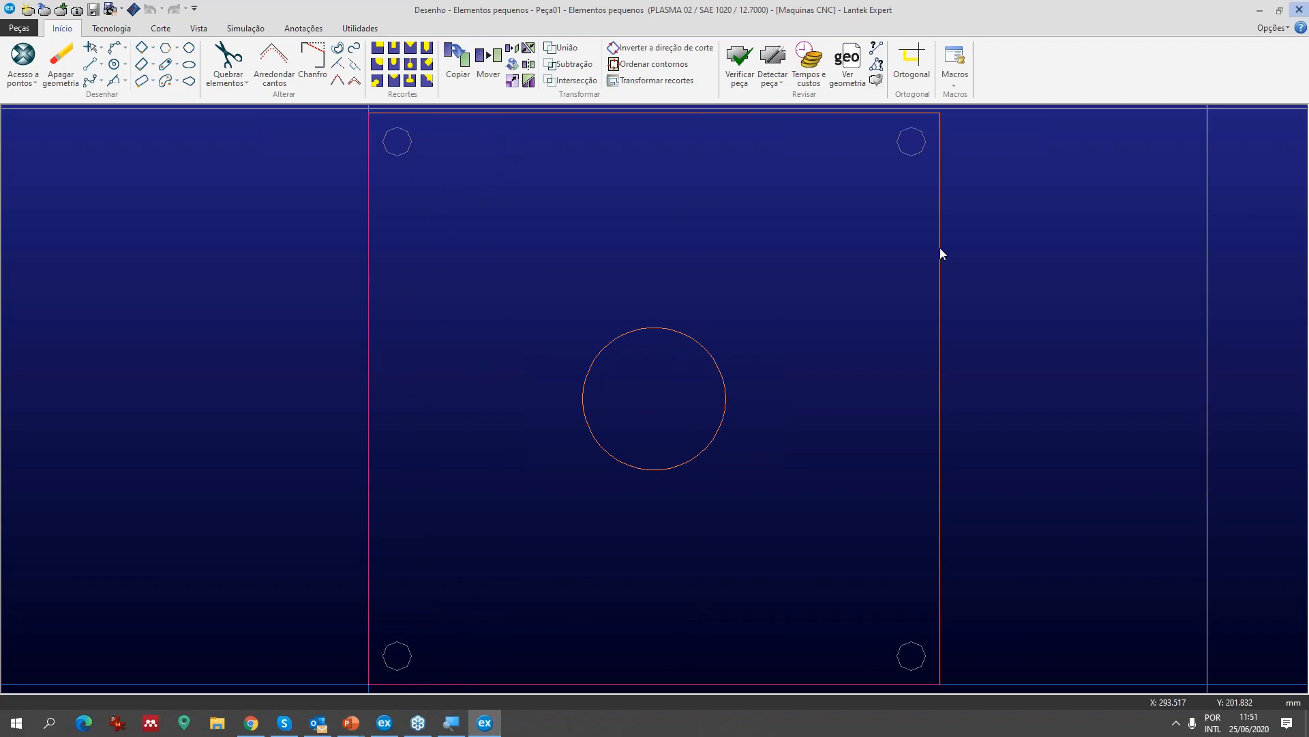
mouse_move(359, 727)
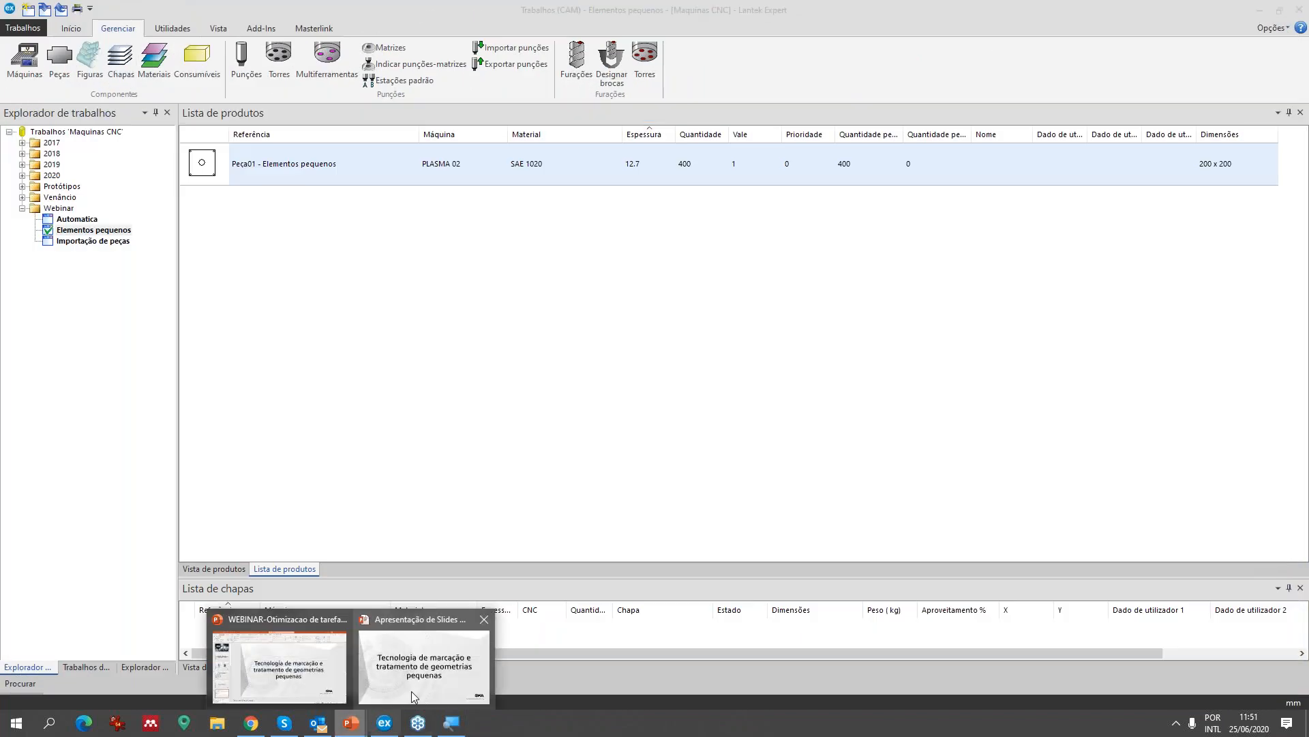
left_click(424, 655)
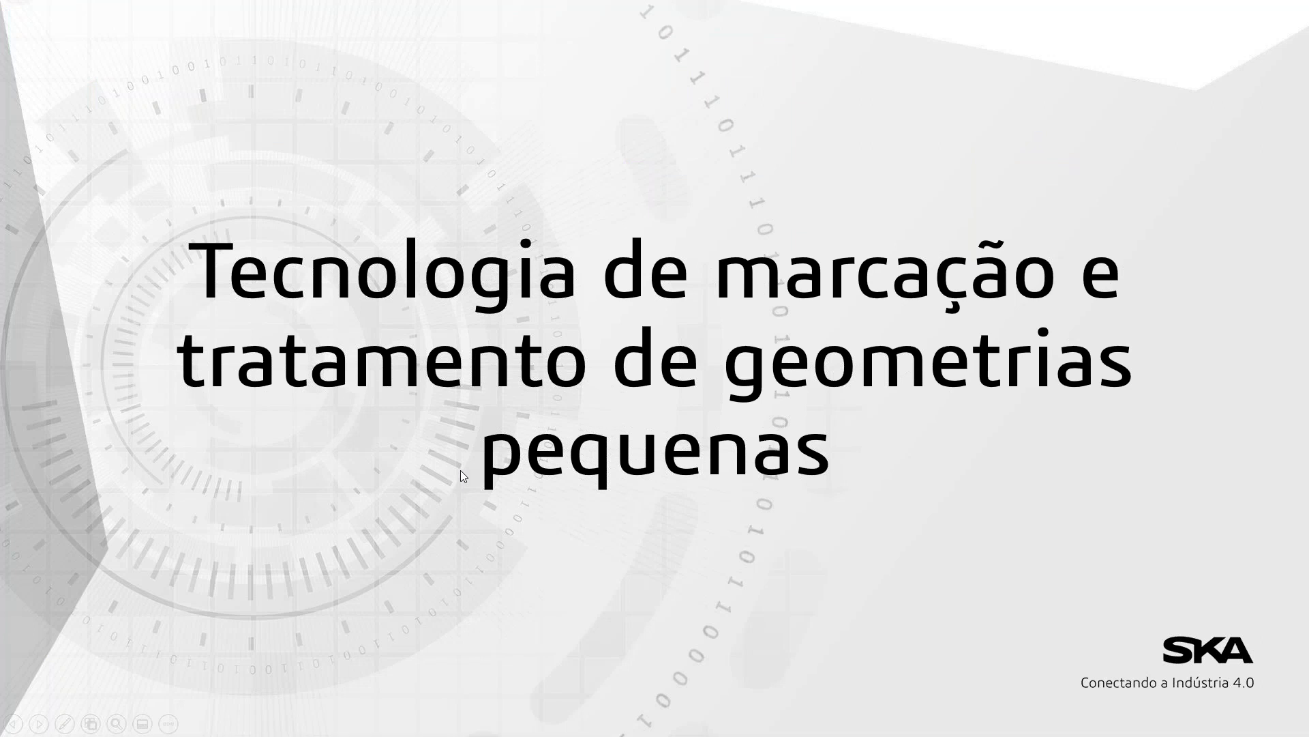
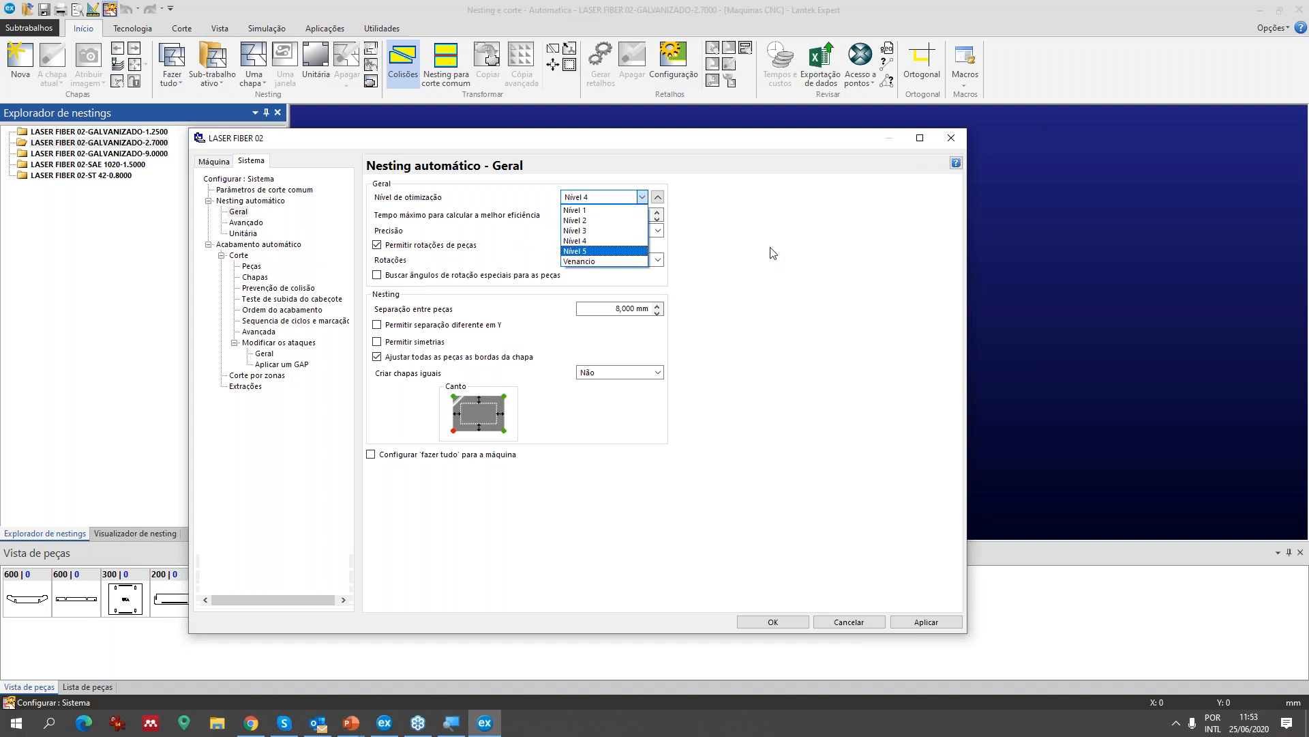
- Set the automatic nesting optimisation level to Nível 1 and open the precision options
left_click(620, 197)
left_click(641, 197)
left_click(623, 212)
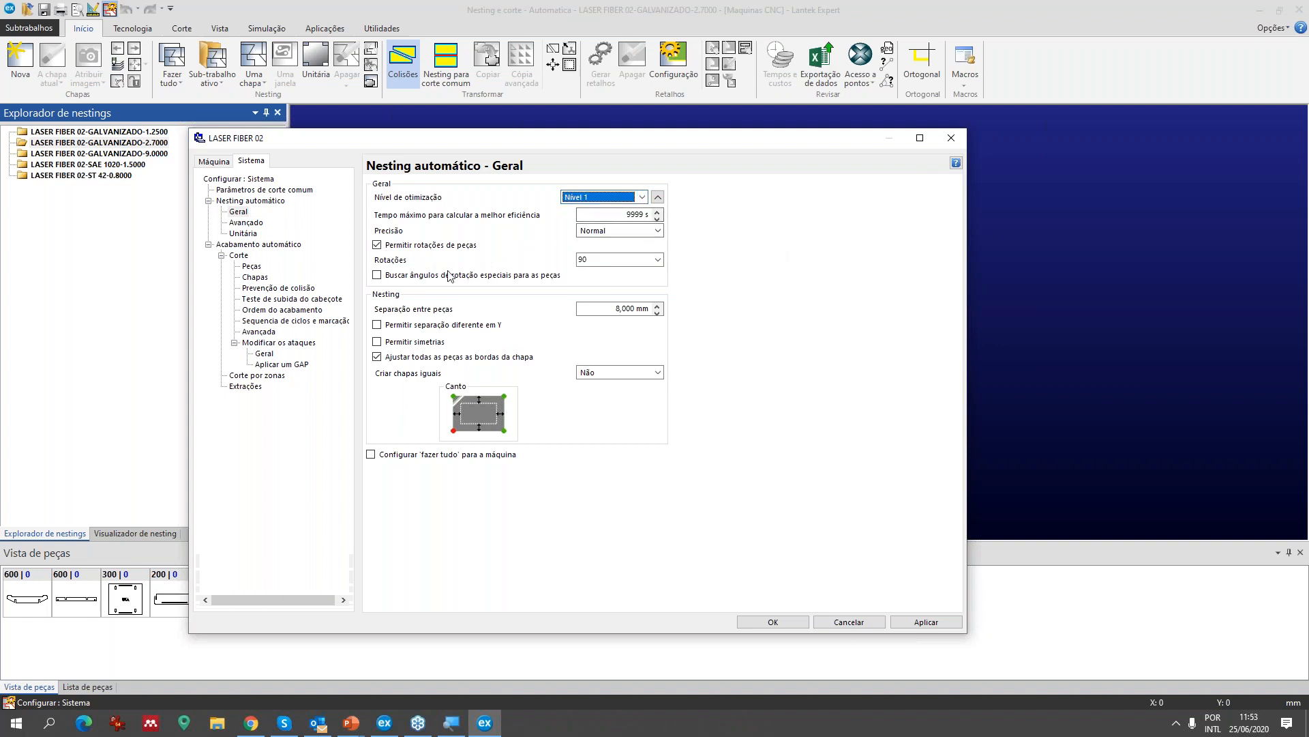
left_click(622, 232)
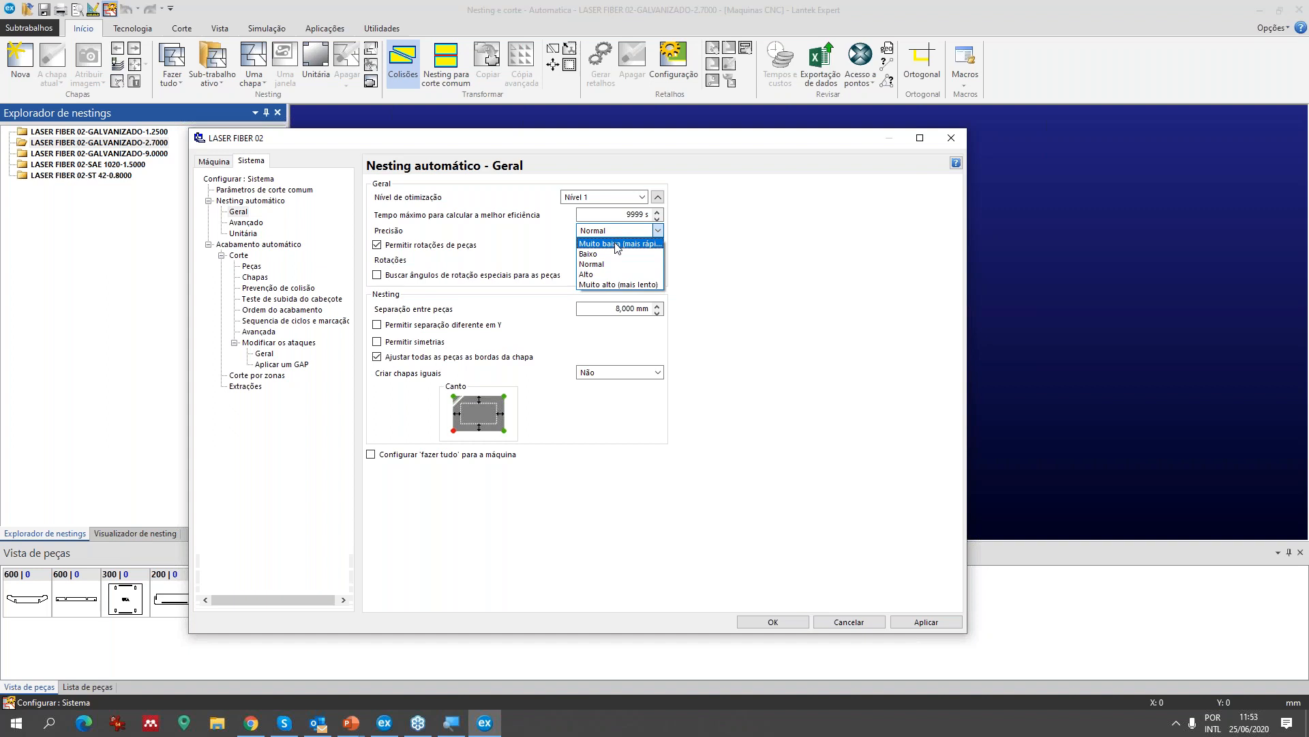
- Set the automatic nesting optimisation level to Nível 5 and the precision to Muito alto (mais lento)
left_click(642, 201)
left_click(642, 201)
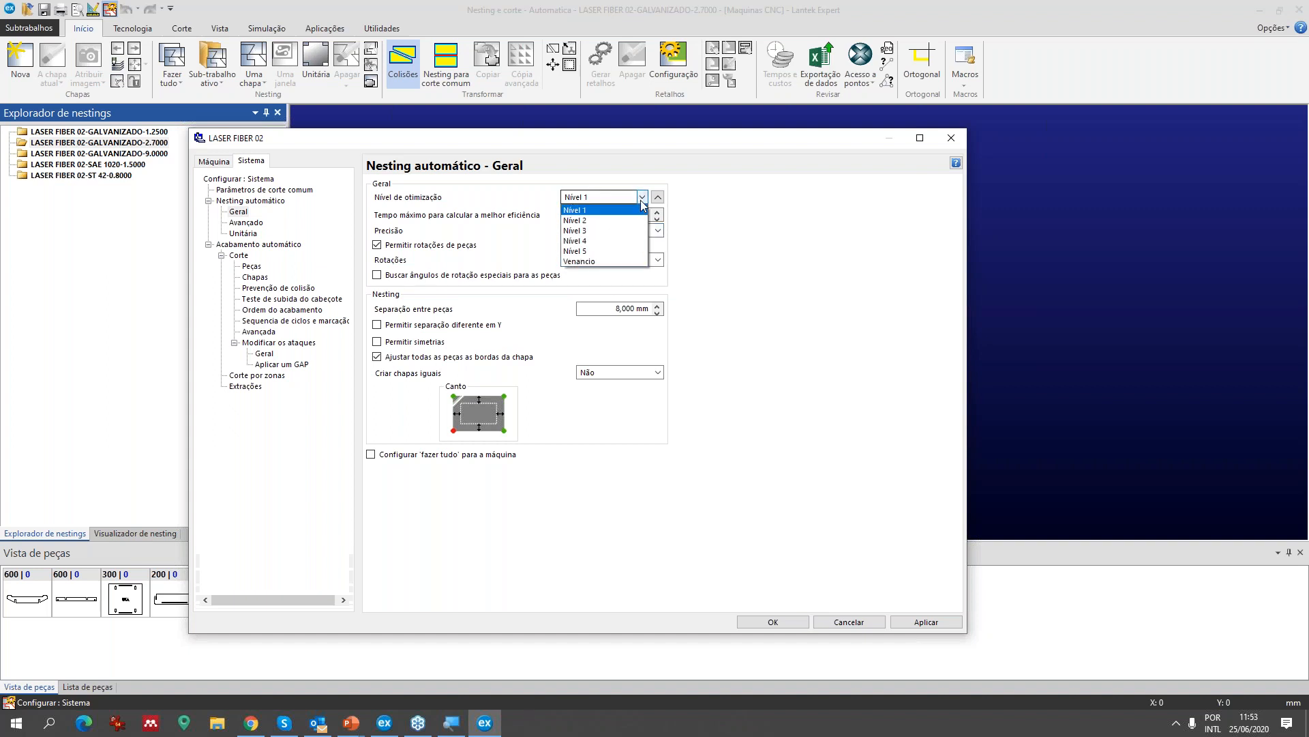
left_click(607, 251)
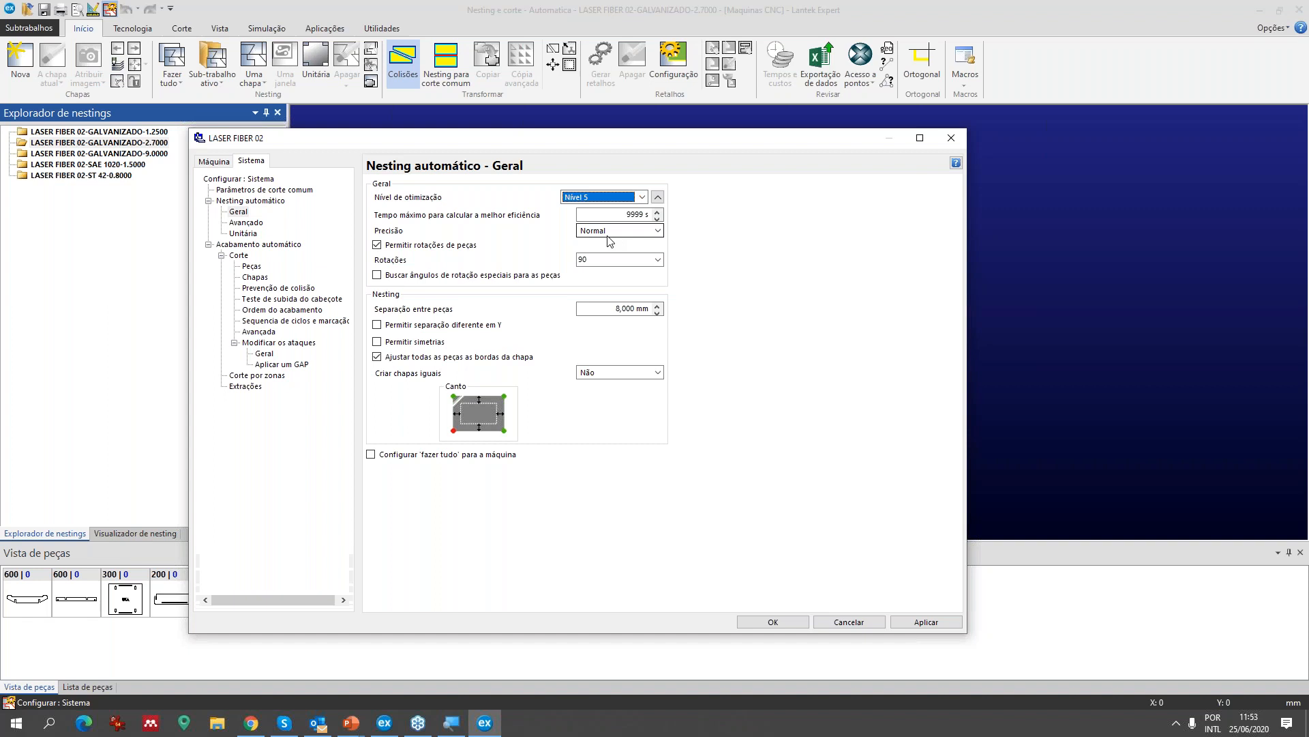
left_click(608, 235)
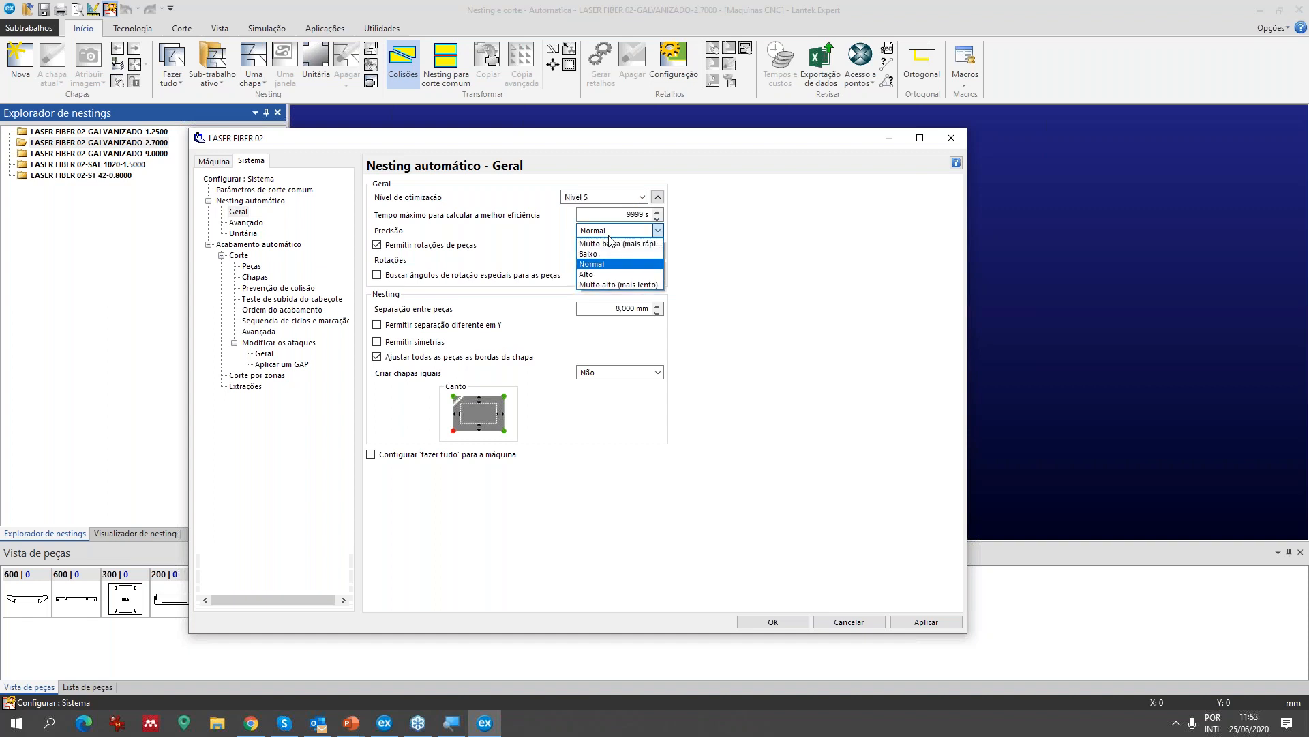
left_click(616, 284)
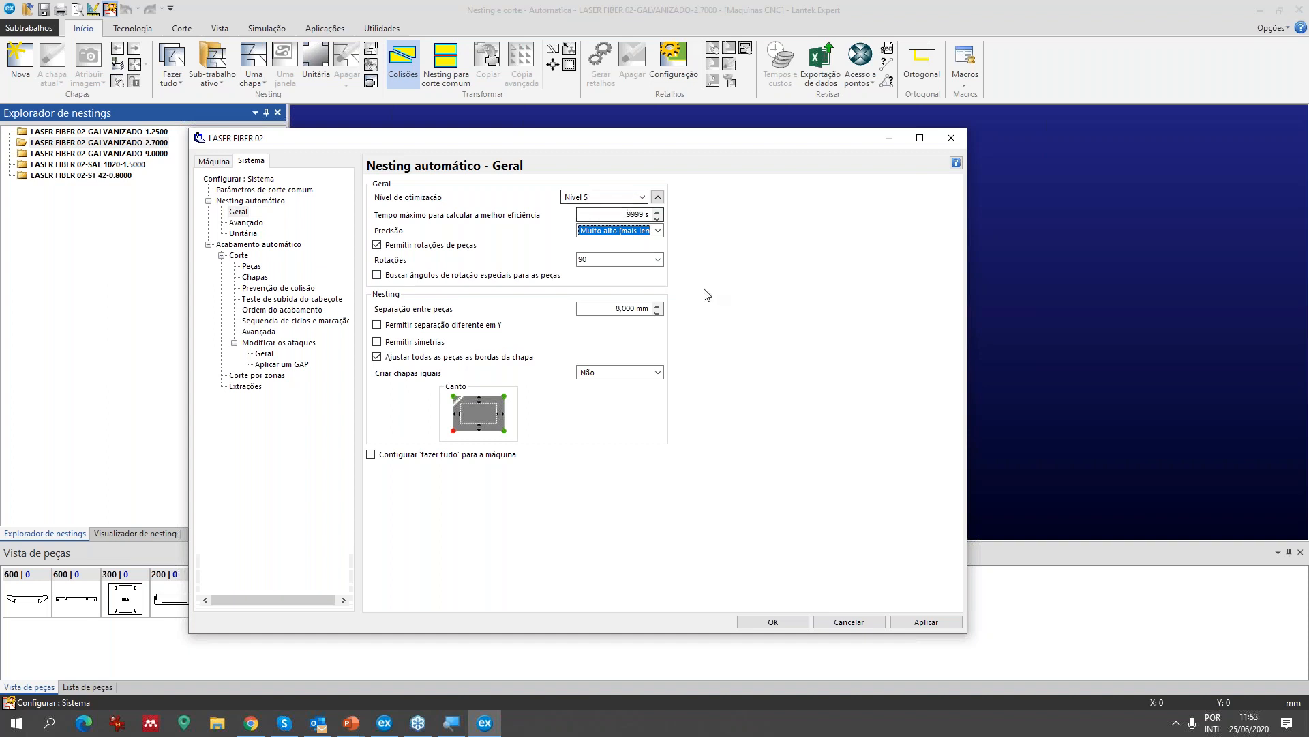
- Select 90 as the rotation value for parts in the general automatic nesting settings
left_click(659, 262)
left_click(659, 262)
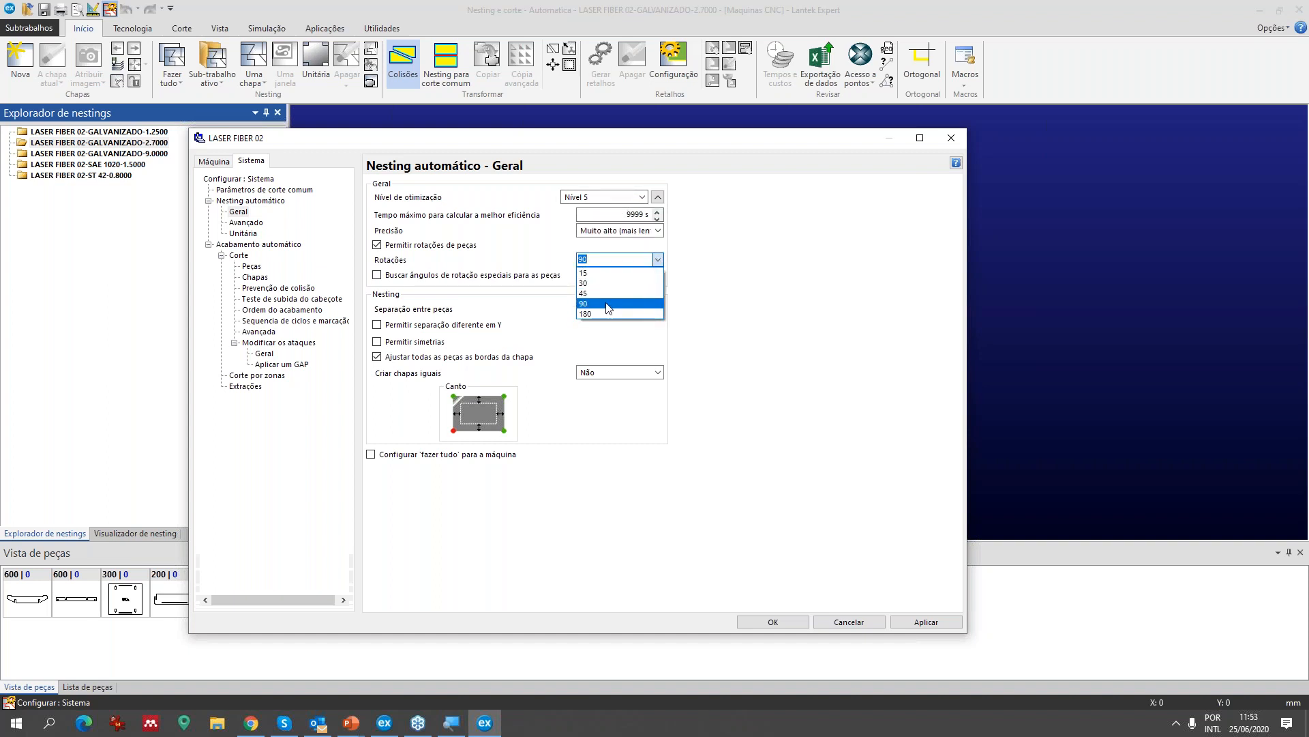
left_click(606, 303)
left_click(542, 257)
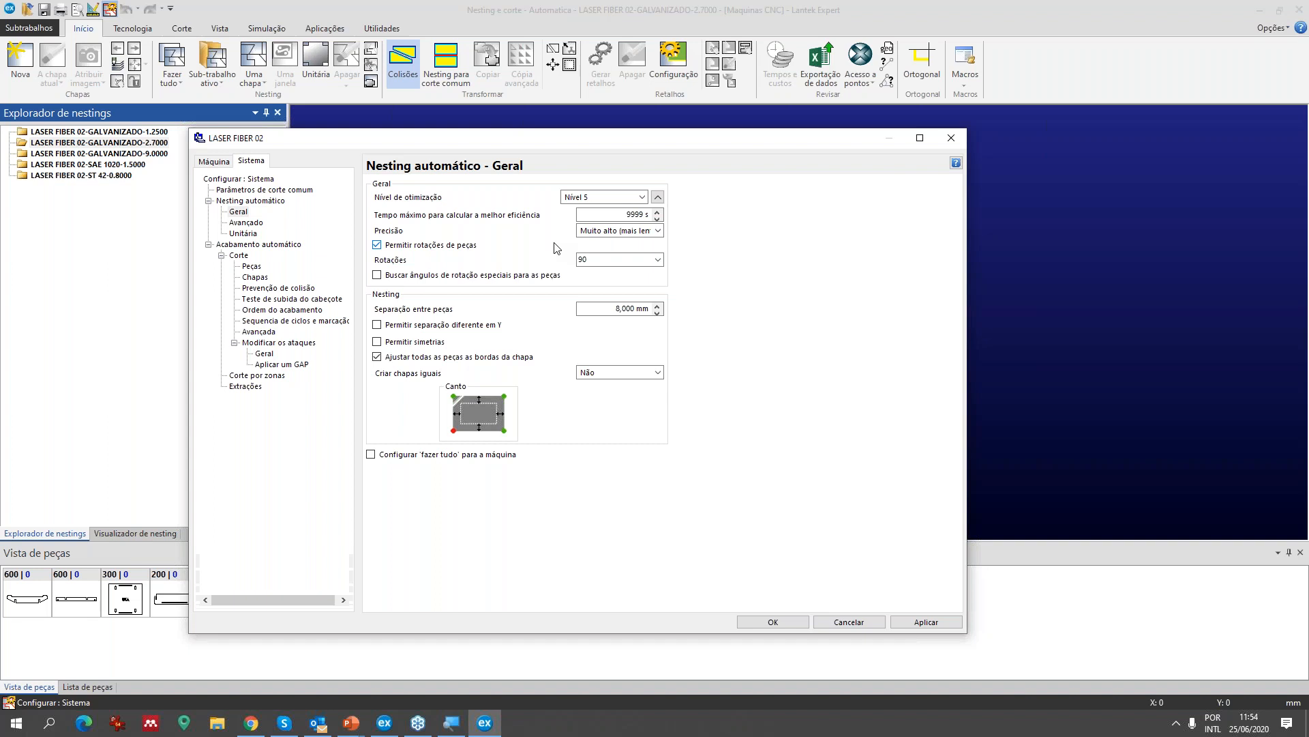
- Set the optimisation level to Nível 1 and the precision to Muito baixa (mais rápido), and apply and confirm the configuration
left_click(604, 197)
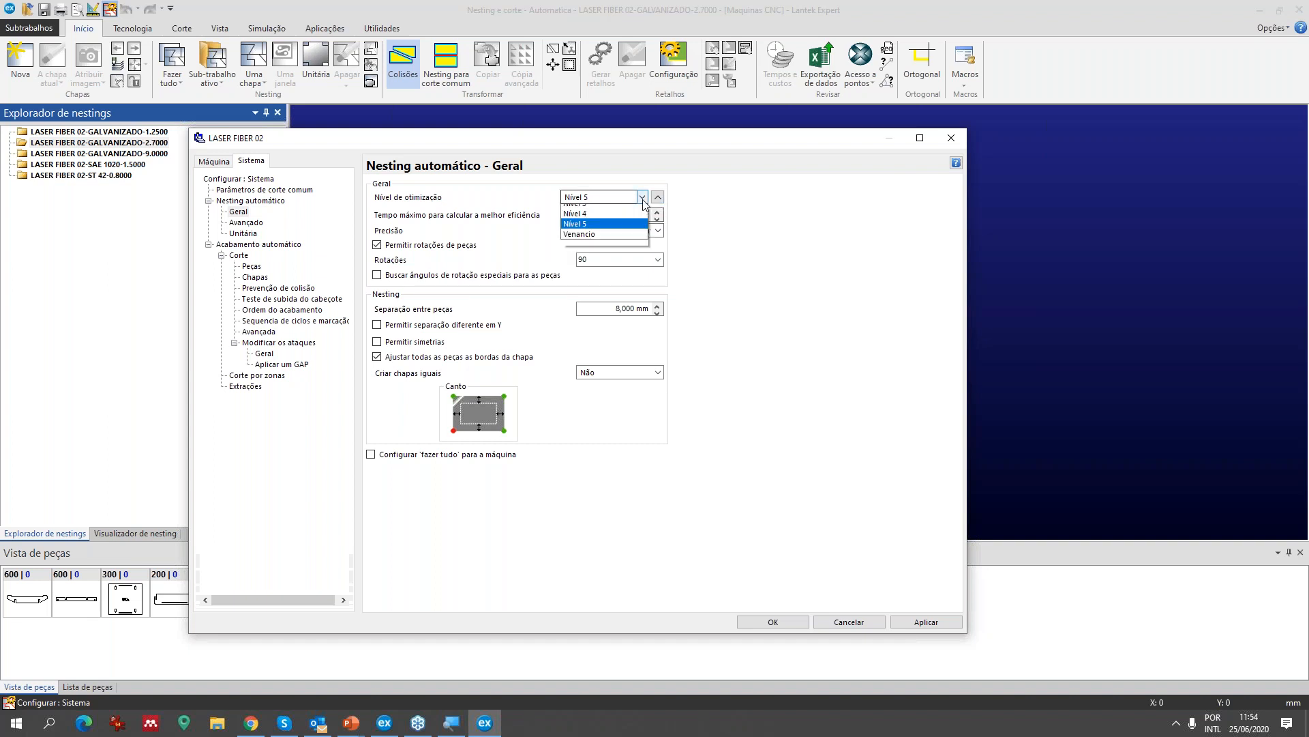
left_click(596, 208)
left_click(658, 230)
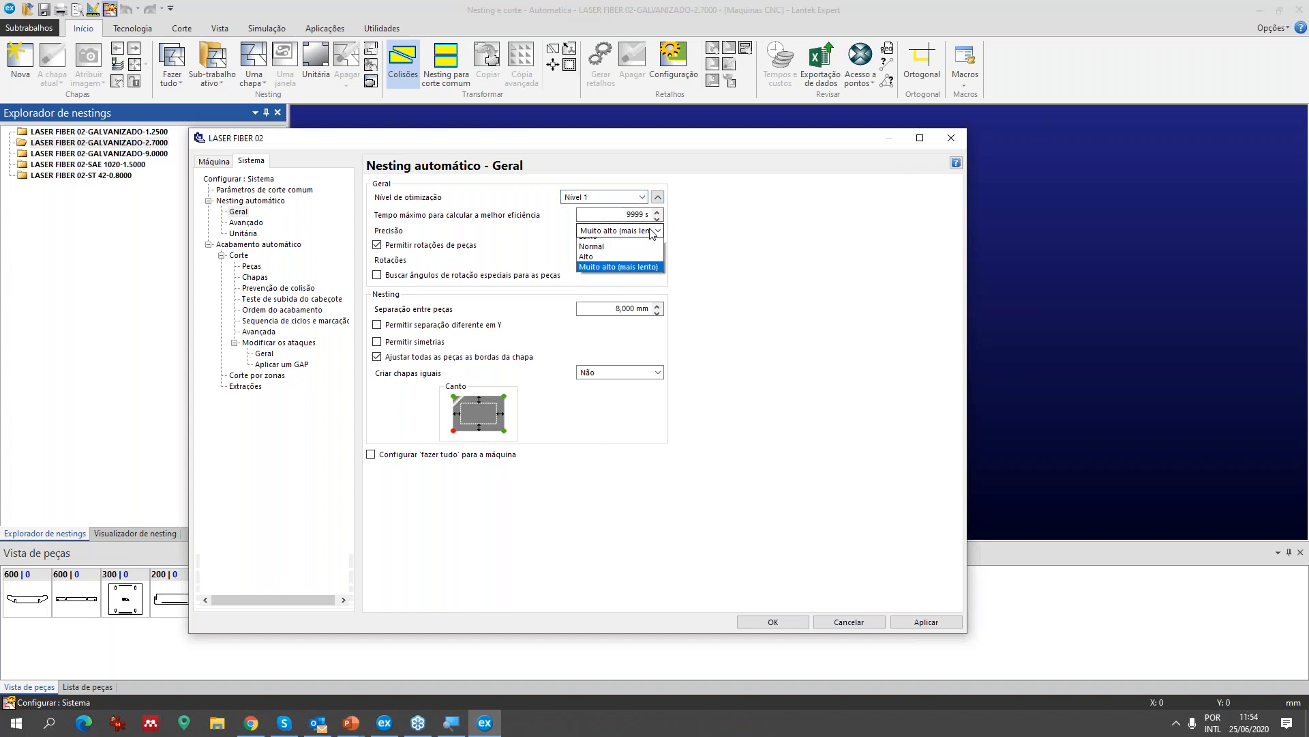
left_click(622, 245)
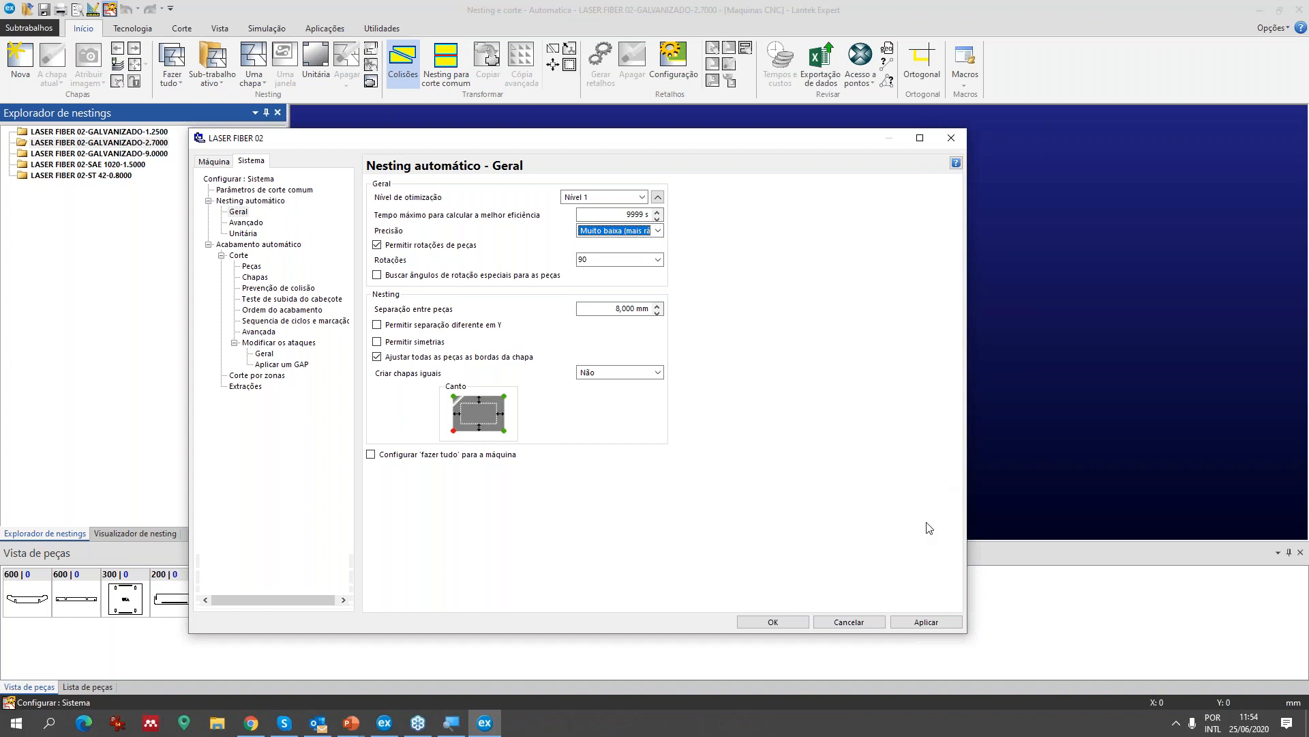
left_click(925, 620)
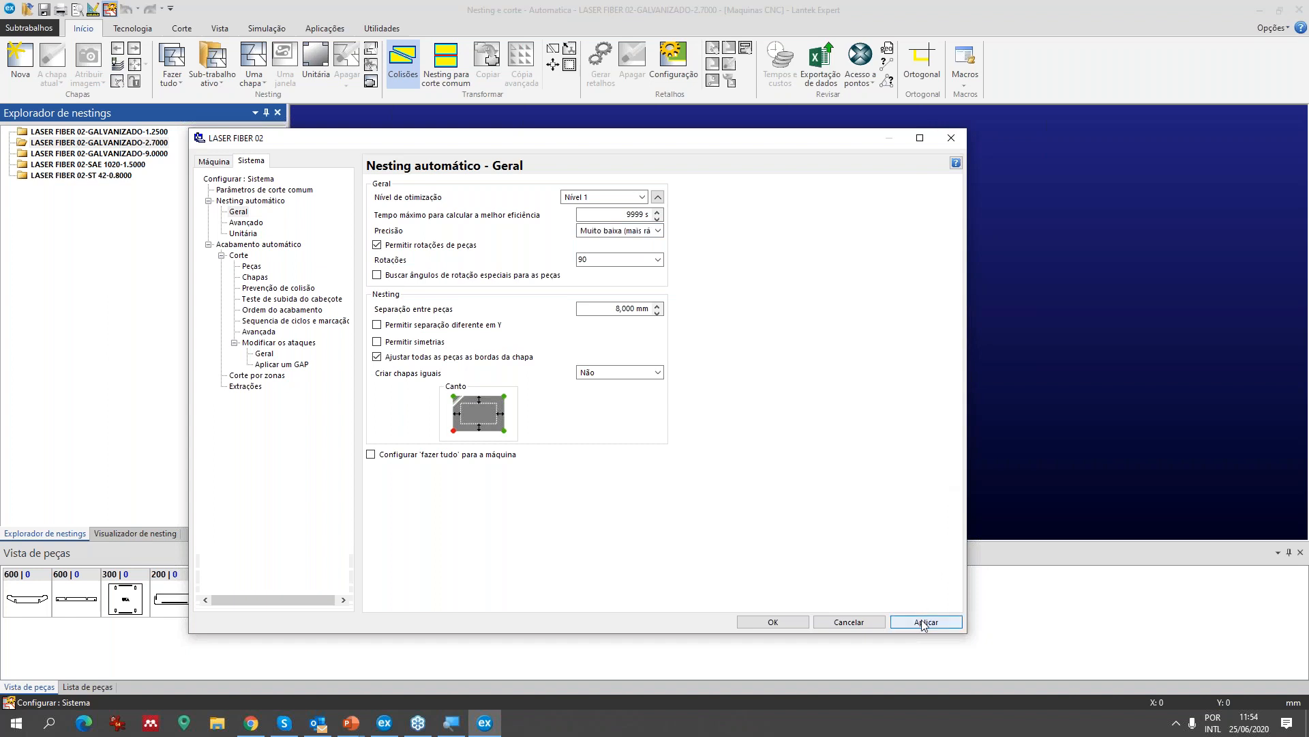
left_click(773, 622)
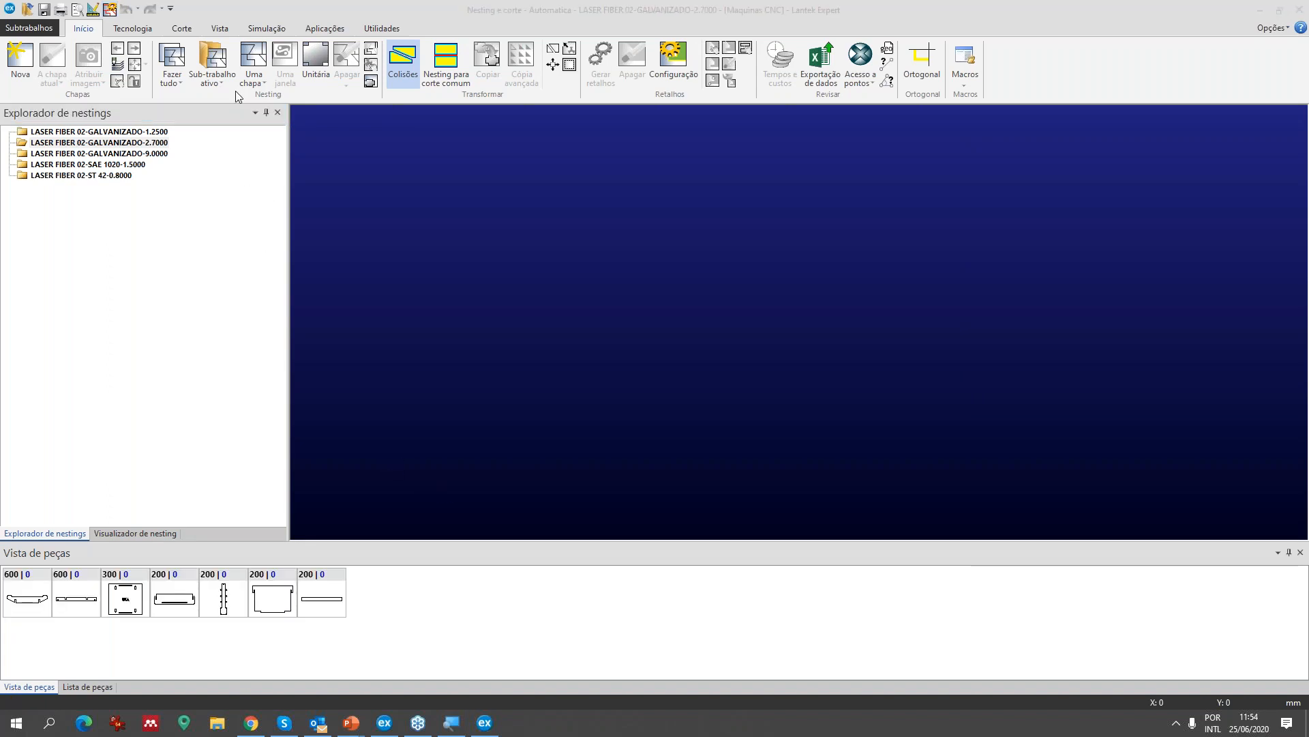
- Run automatic nesting on the active LASER FIBER 02-GALVANIZADO-2.7000 subjob and check the count of nested parts
left_click(217, 65)
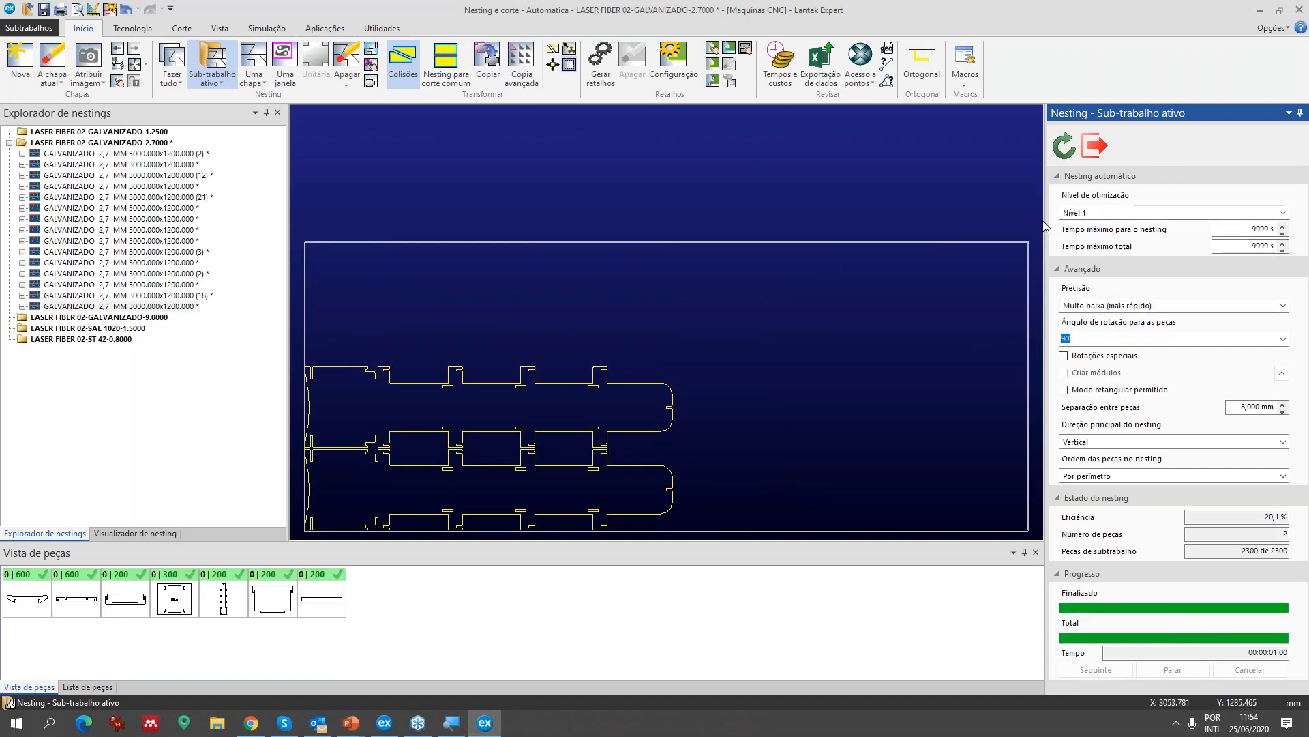
left_click_drag(1045, 223, 1017, 223)
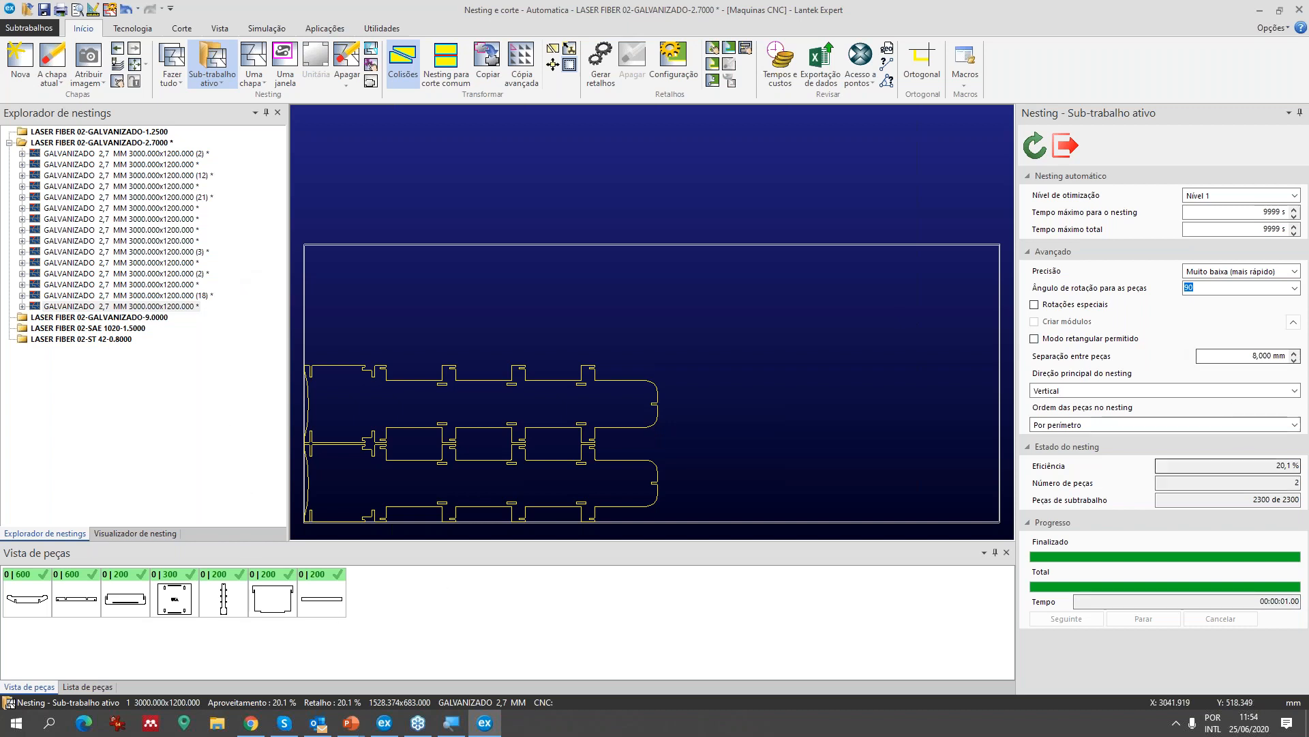
left_click(1248, 499)
left_click_drag(1248, 498, 1301, 502)
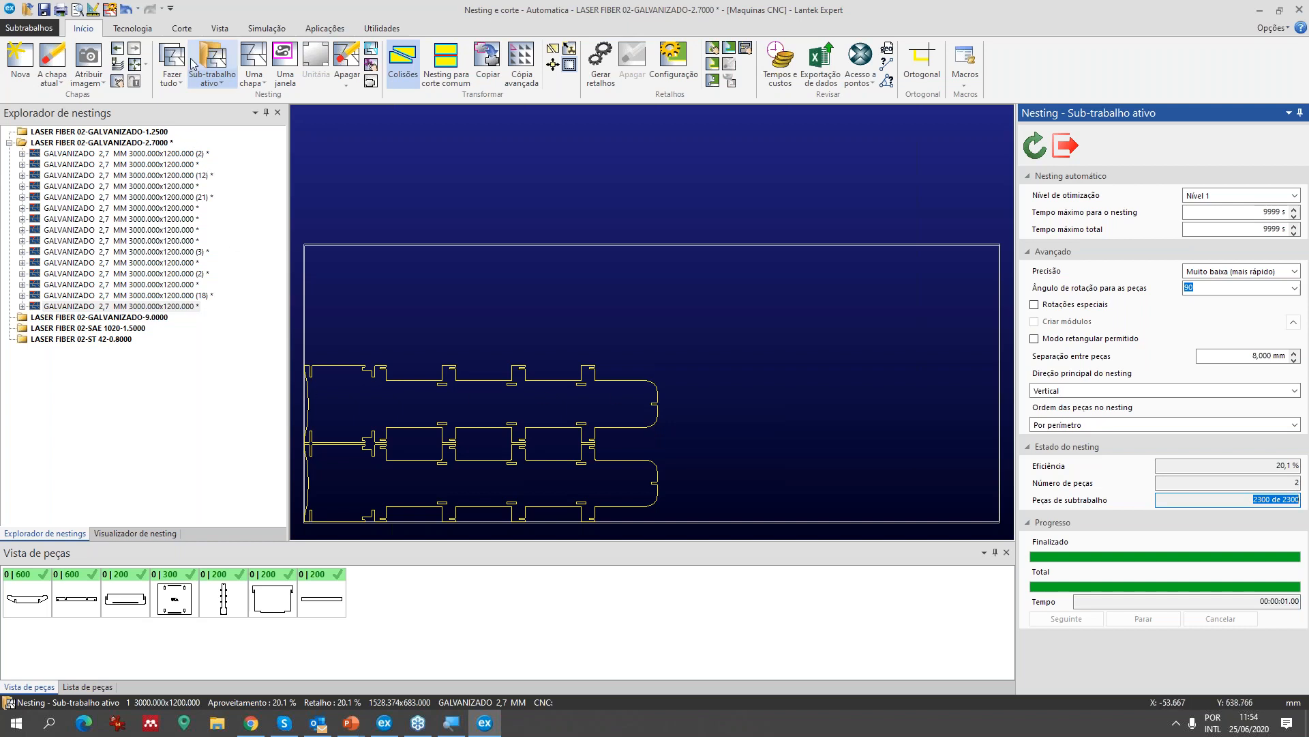
- View the Rendimento do sistema report for the nested sheets and close it
left_click(182, 28)
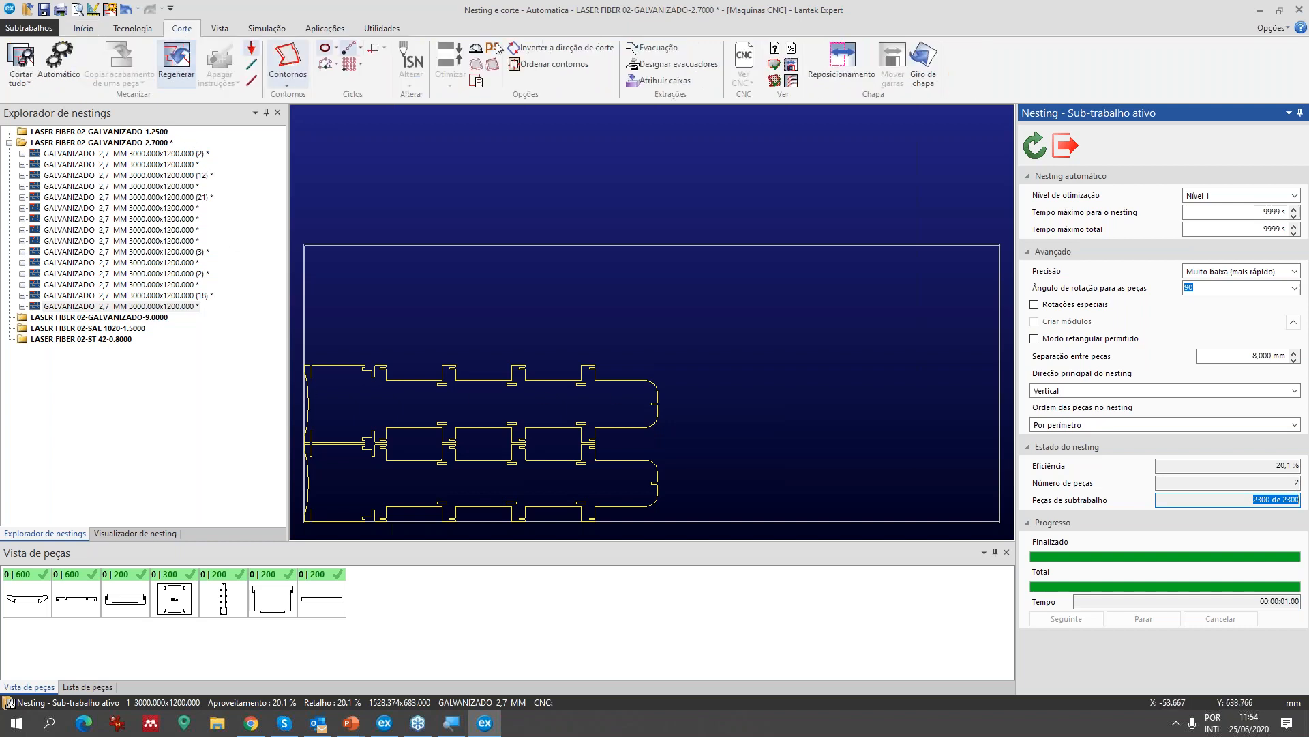
left_click(791, 48)
left_click(720, 338)
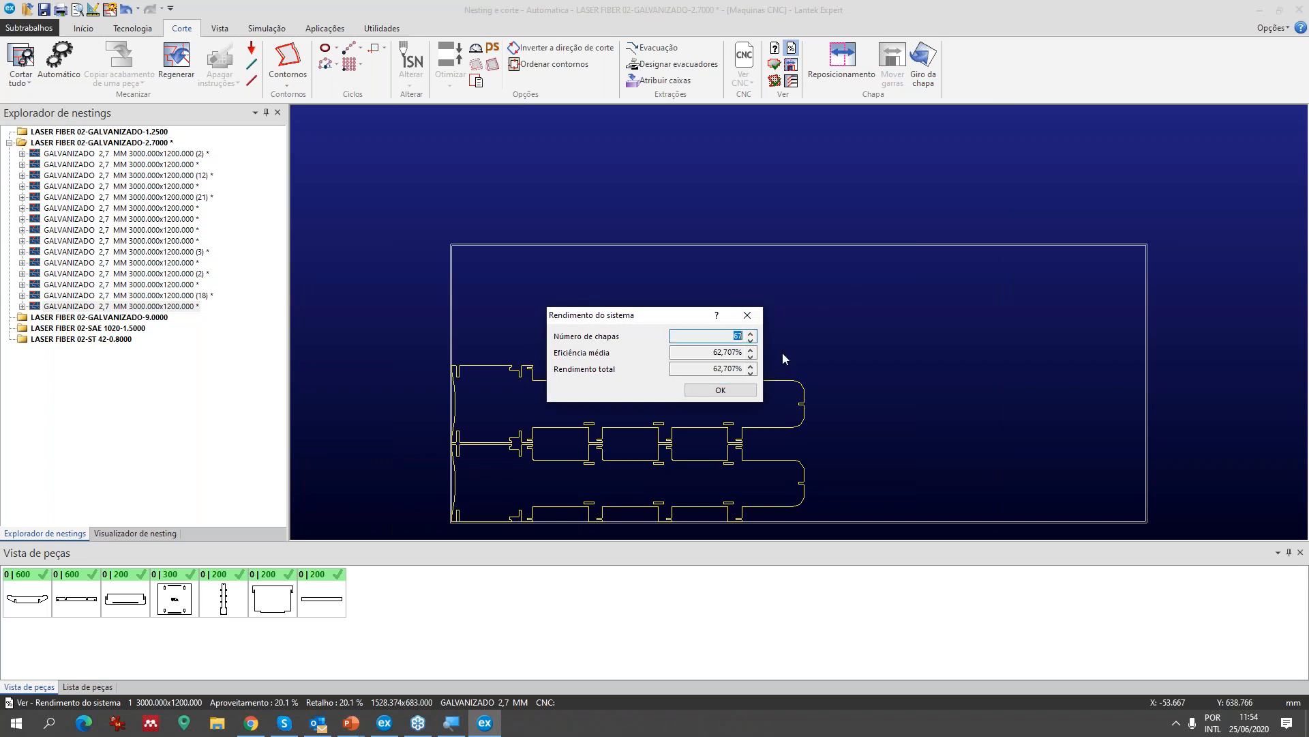
left_click(737, 393)
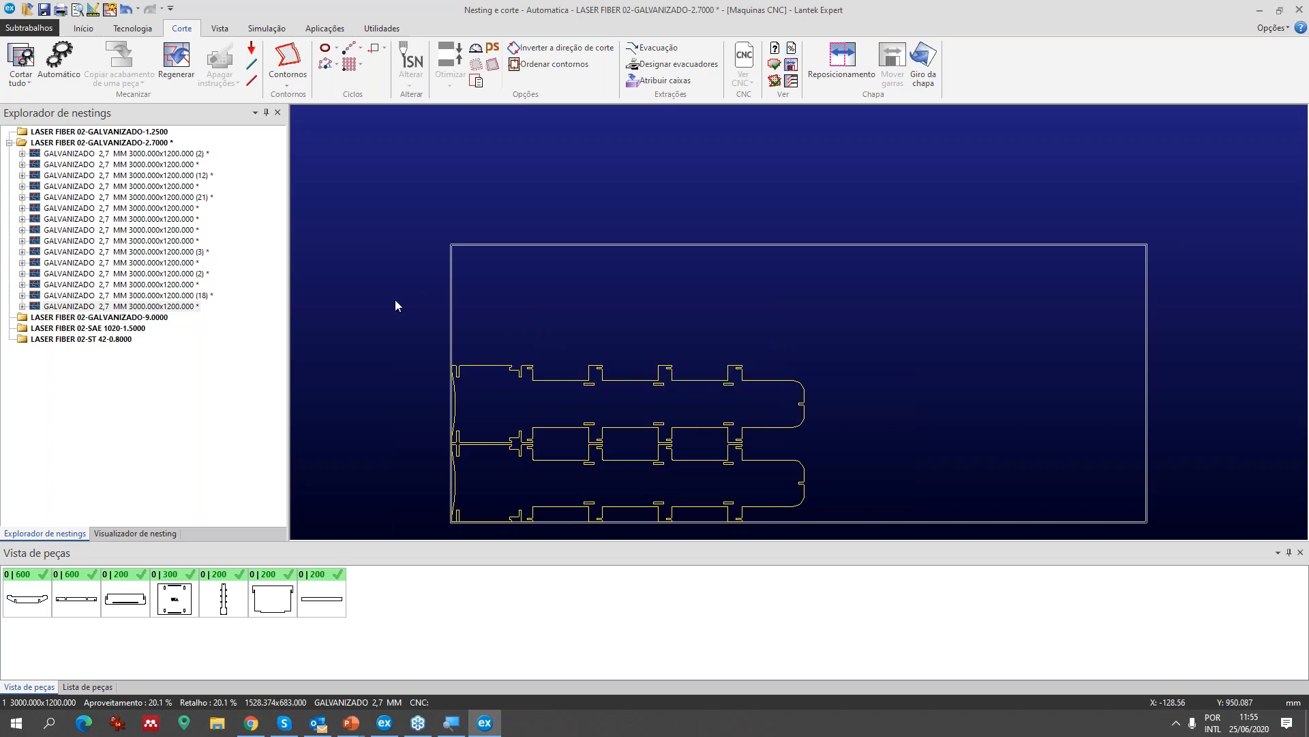
- Browse the nested GALVANIZADO 2,7 MM sheets one by one to compare part distribution and material utilisation
left_click(151, 298)
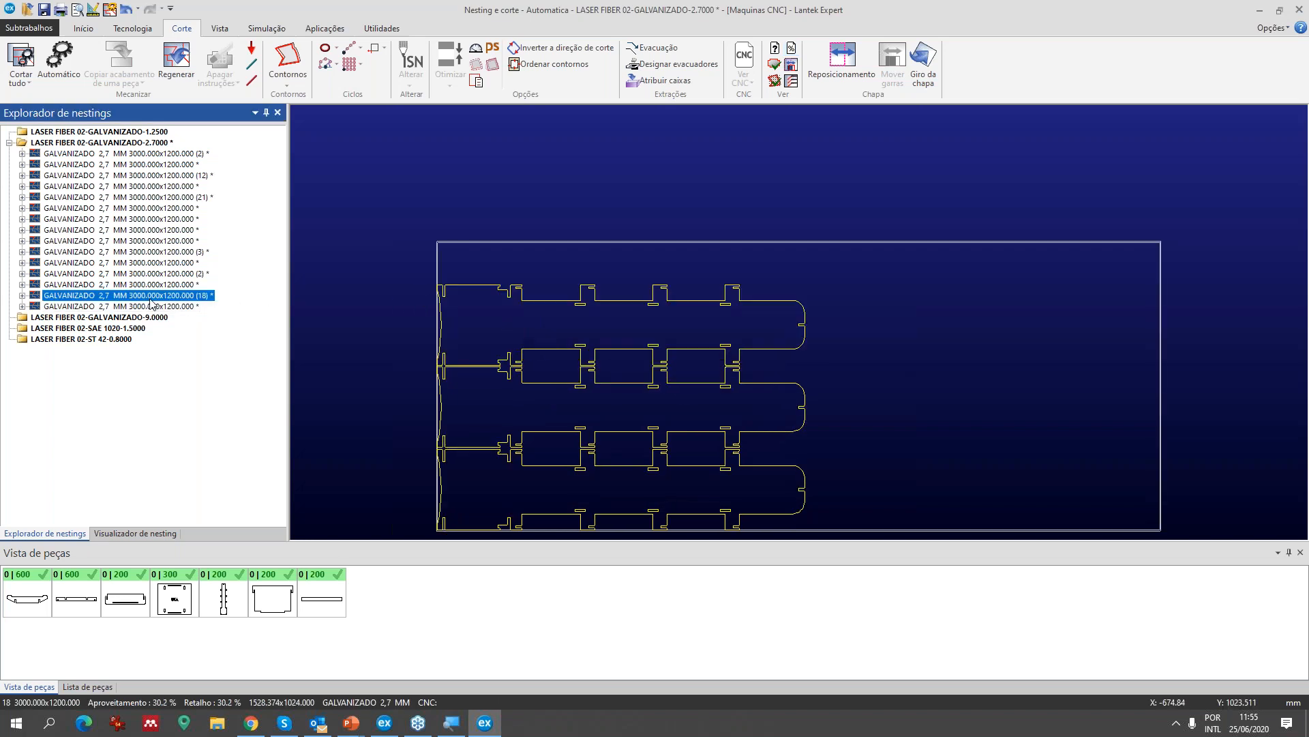
key("Up")
key("Up")
key("Up")
key("Up")
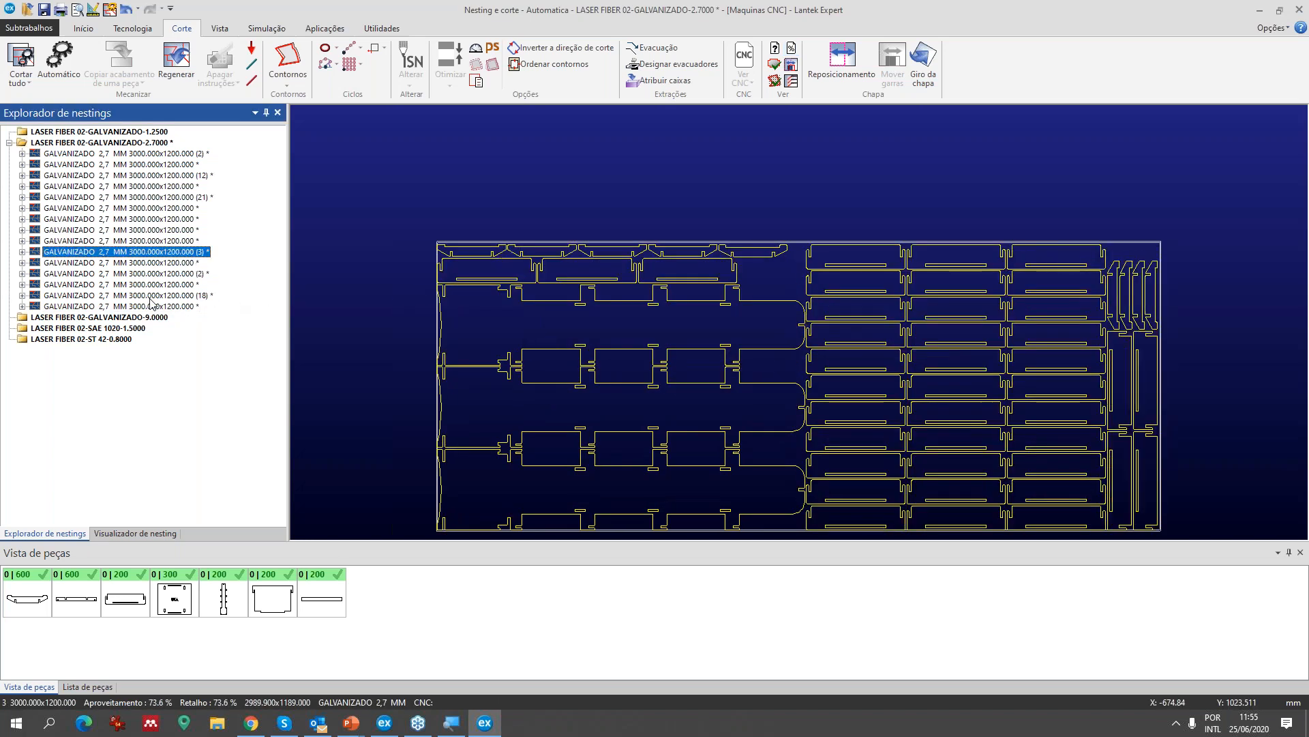
key("Up")
key("Up")
key("Up")
key("Up")
key("Up")
key("Up")
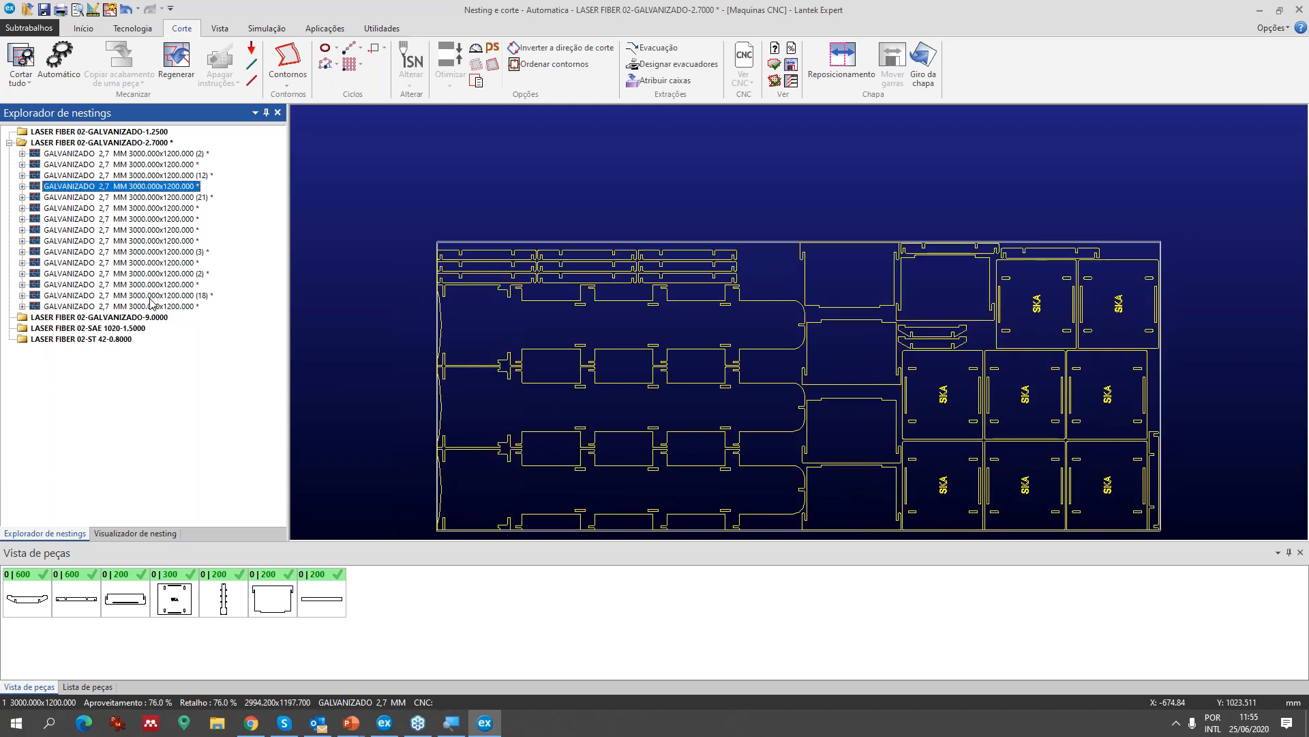
key("Up")
key("Up")
key("Up")
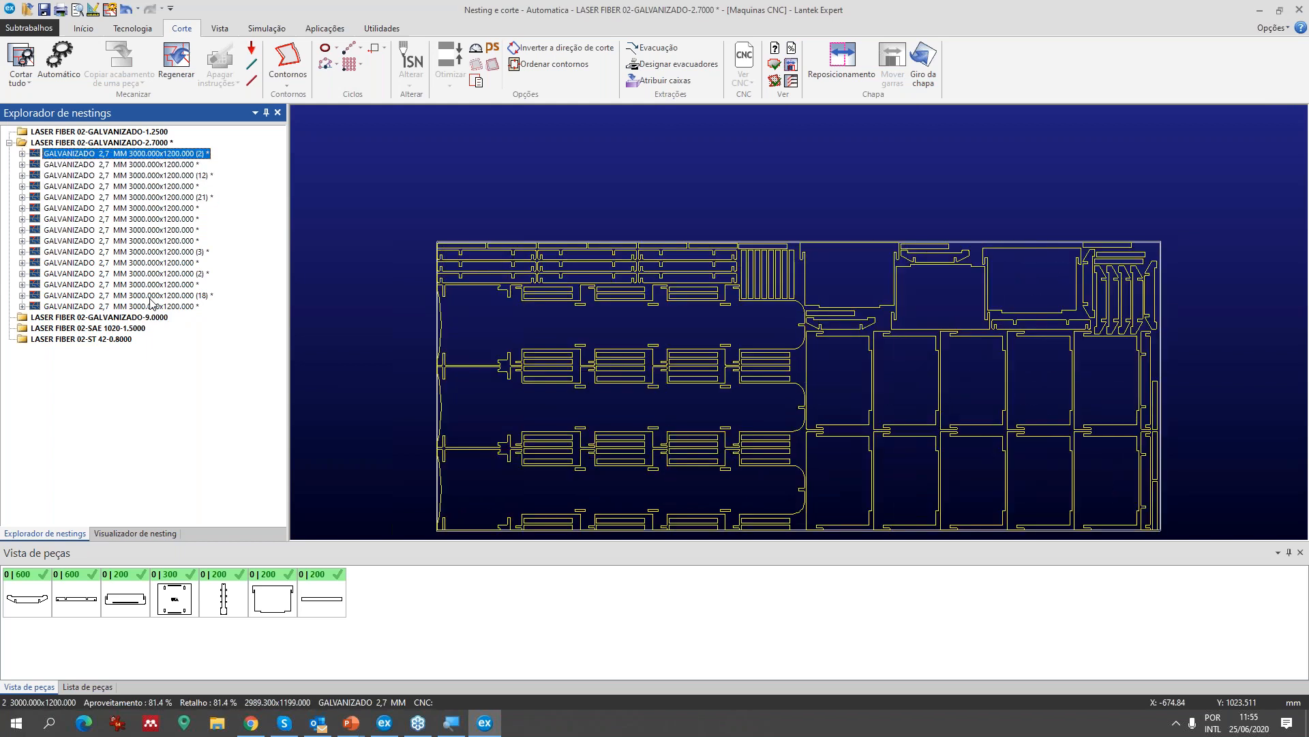
key("Down")
key("Down")
key("Down")
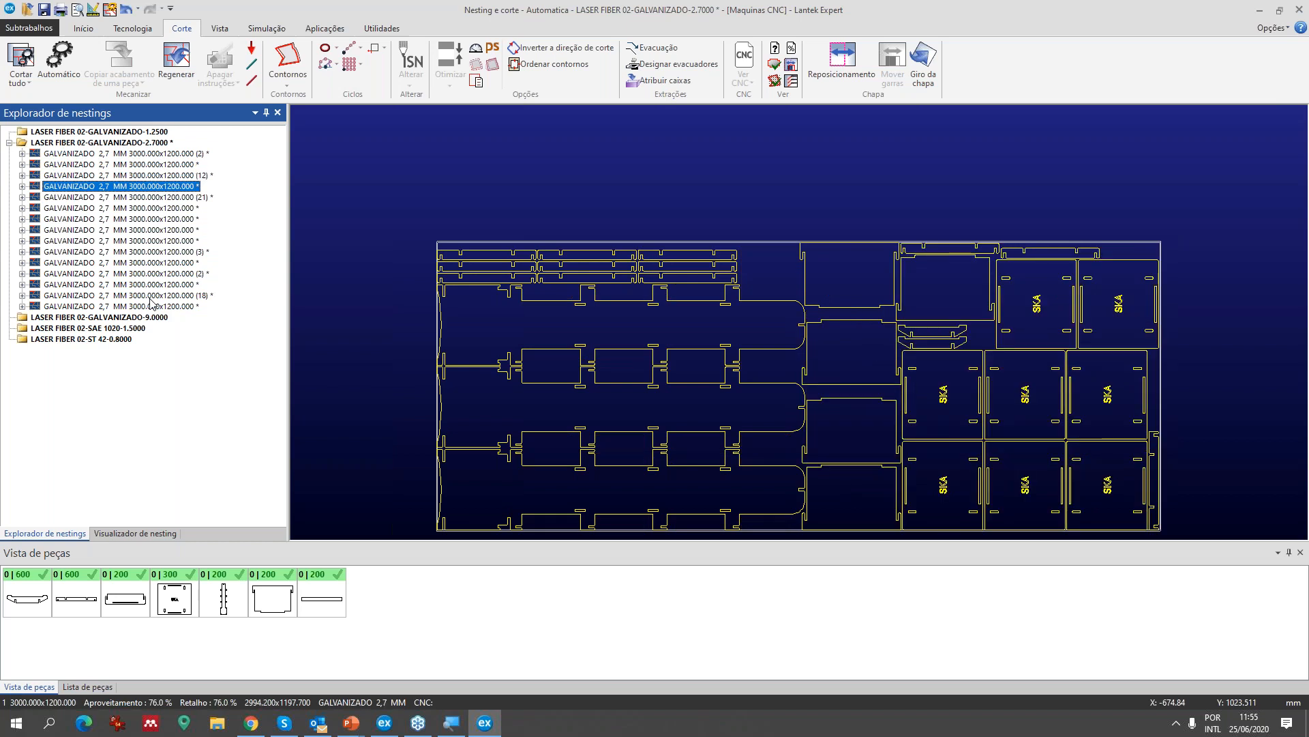
key("Up")
key("Up")
key("Up")
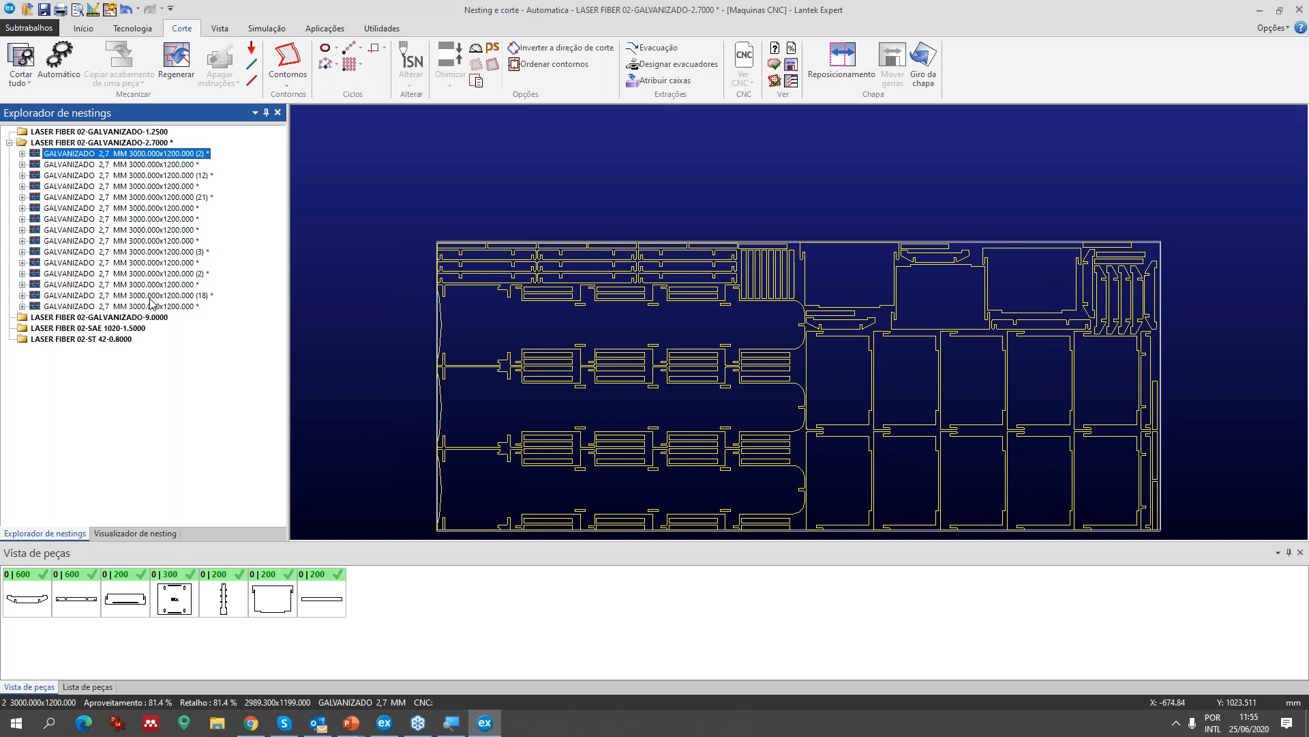
key("Down")
key("Down")
key("Down")
key("Down")
key("Down")
key("Down")
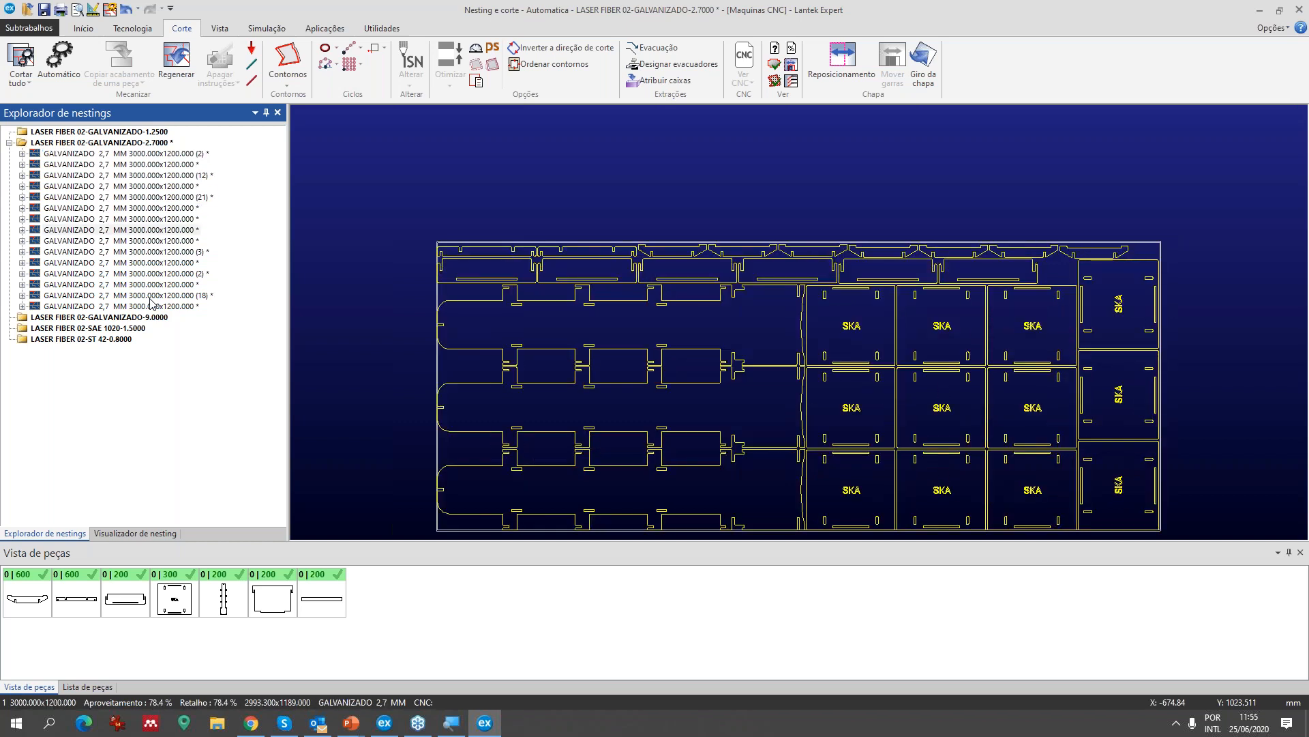
key("Down")
key("Down")
key("Down")
key("Down")
key("Down")
key("Down")
key("Down")
key("Down")
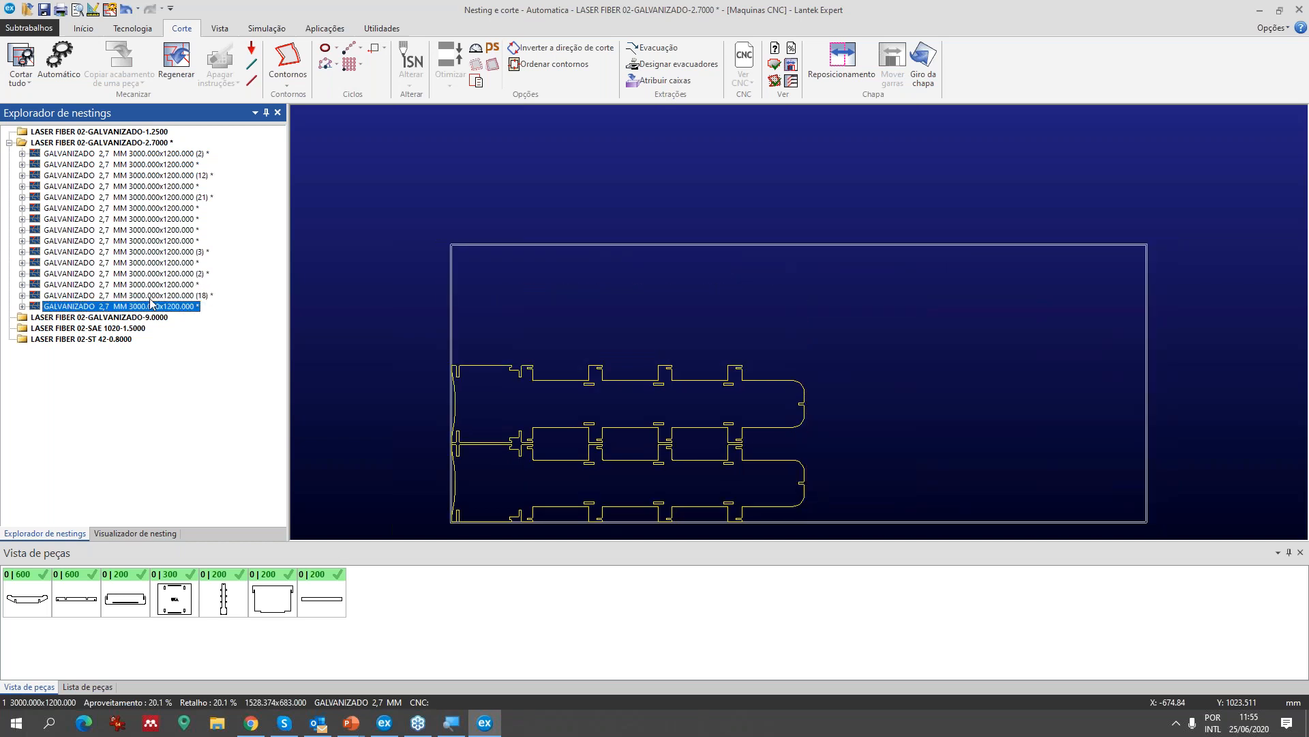
- Reopen automatic nesting for the active subjob, keep the optimisation level at Nível 1 and set the precision to Normal
left_click(83, 28)
left_click(212, 58)
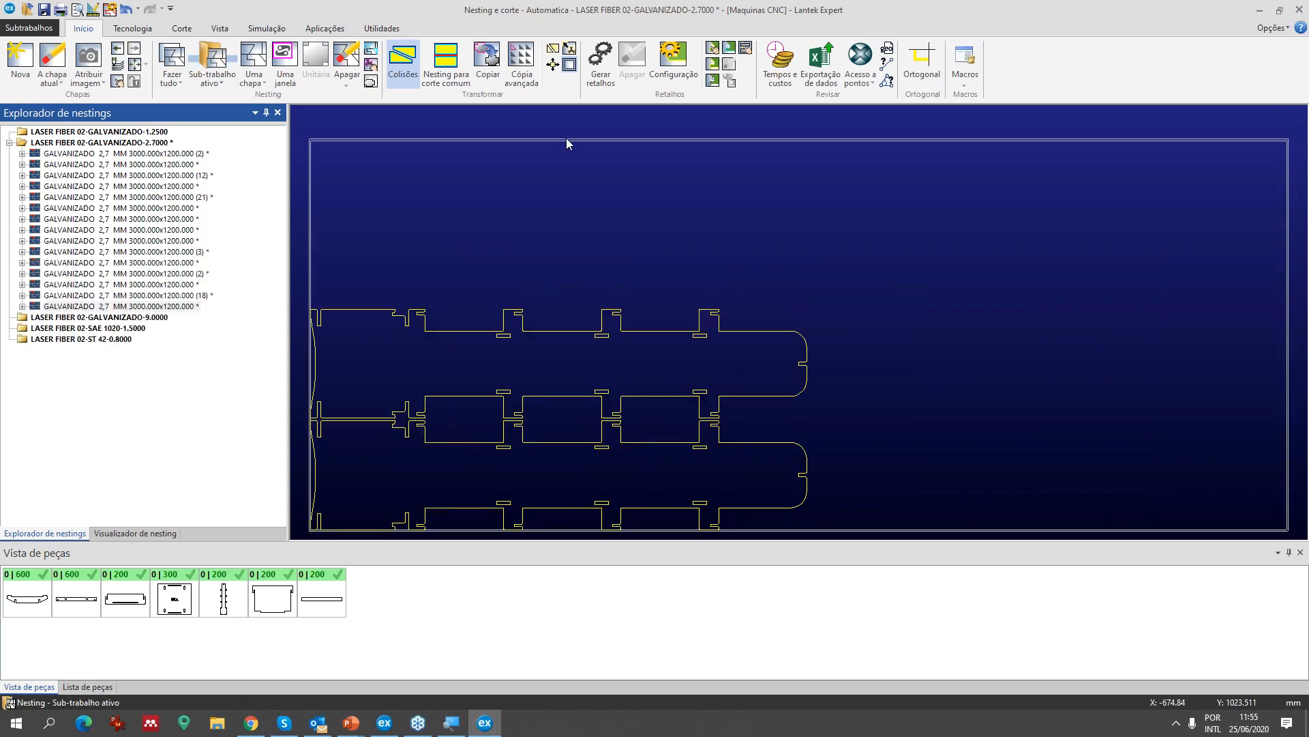
left_click(1212, 196)
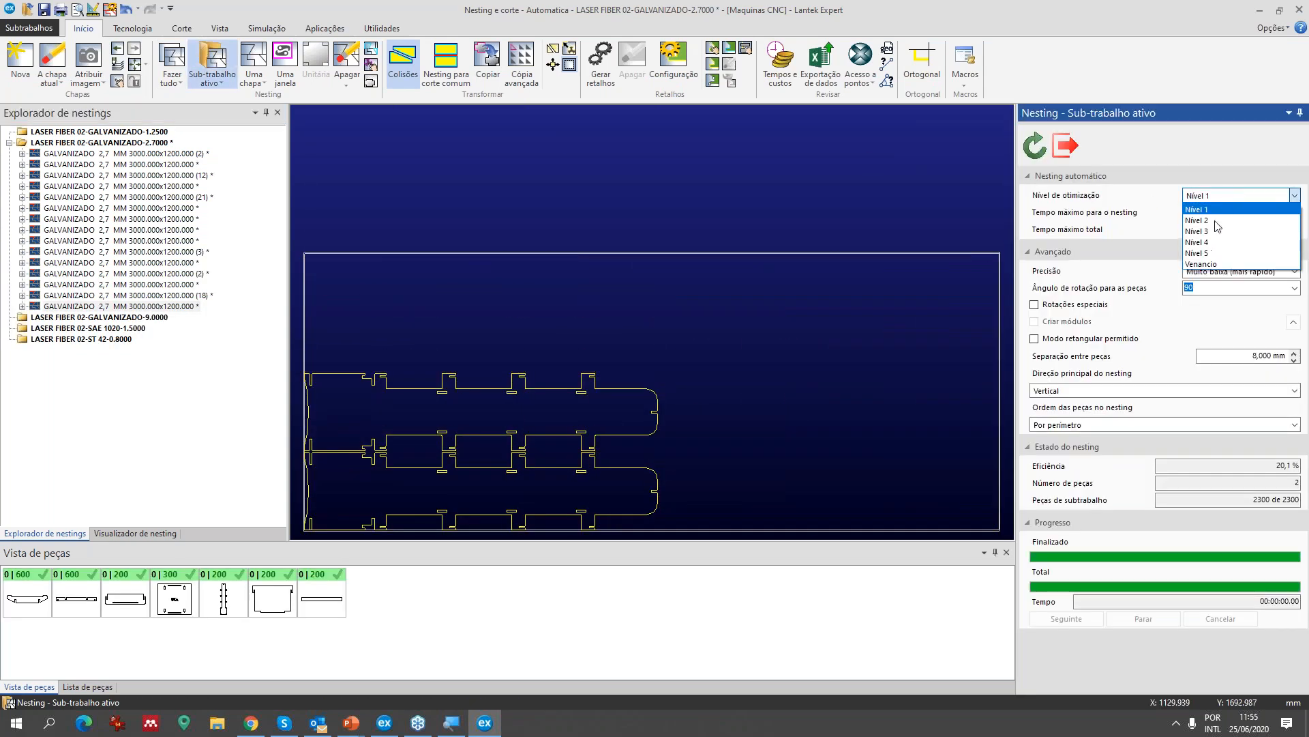
left_click(1160, 226)
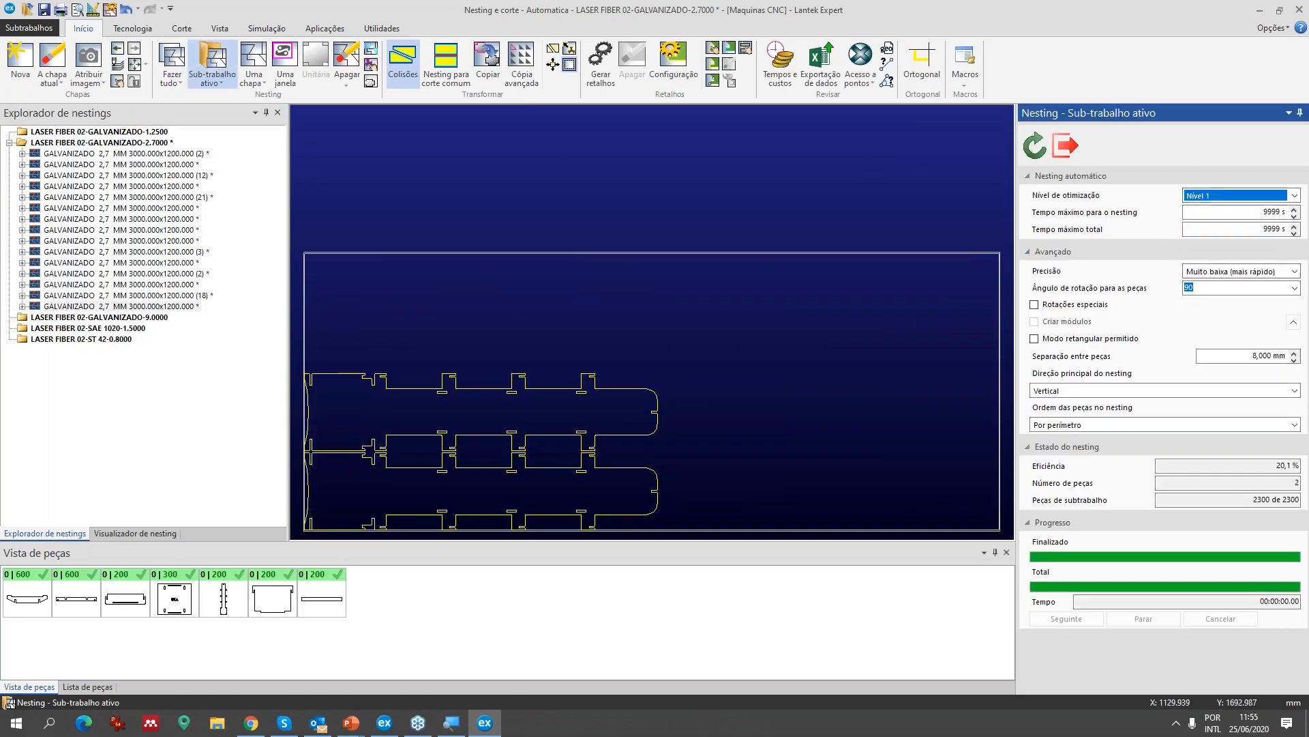
left_click(1234, 275)
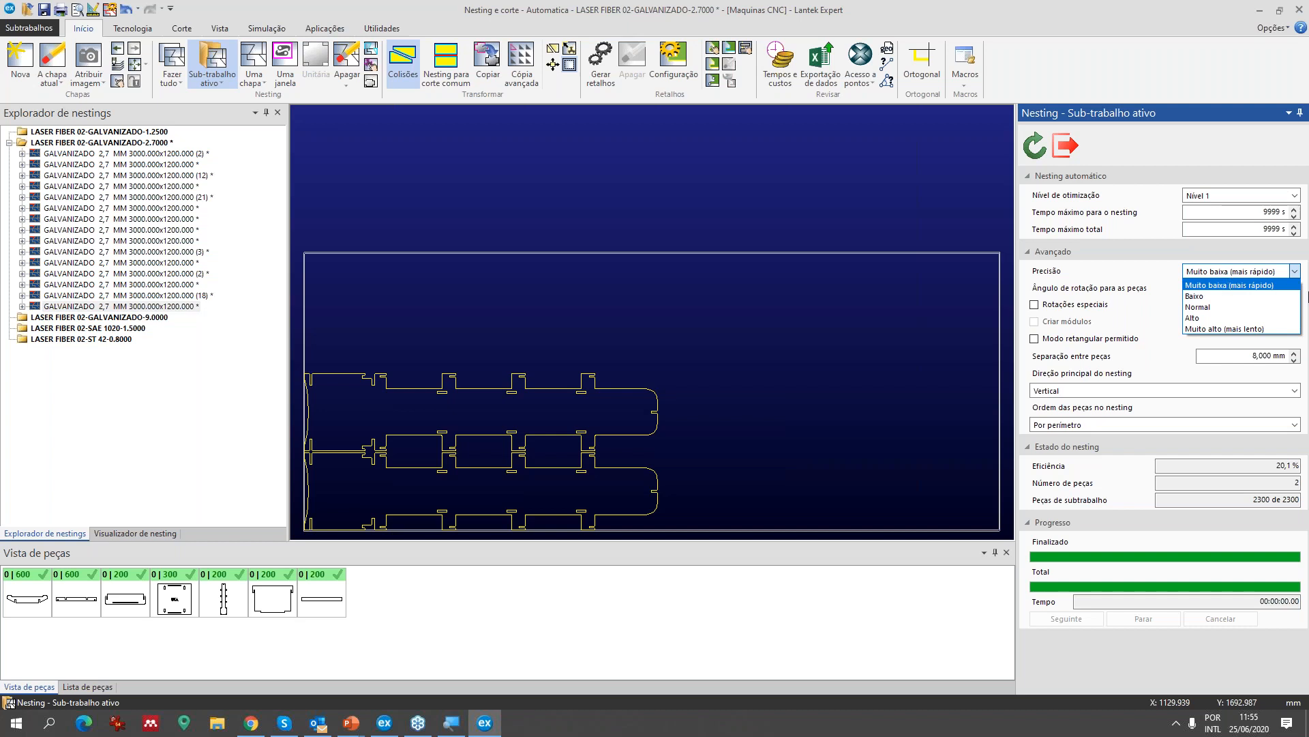
left_click(1205, 308)
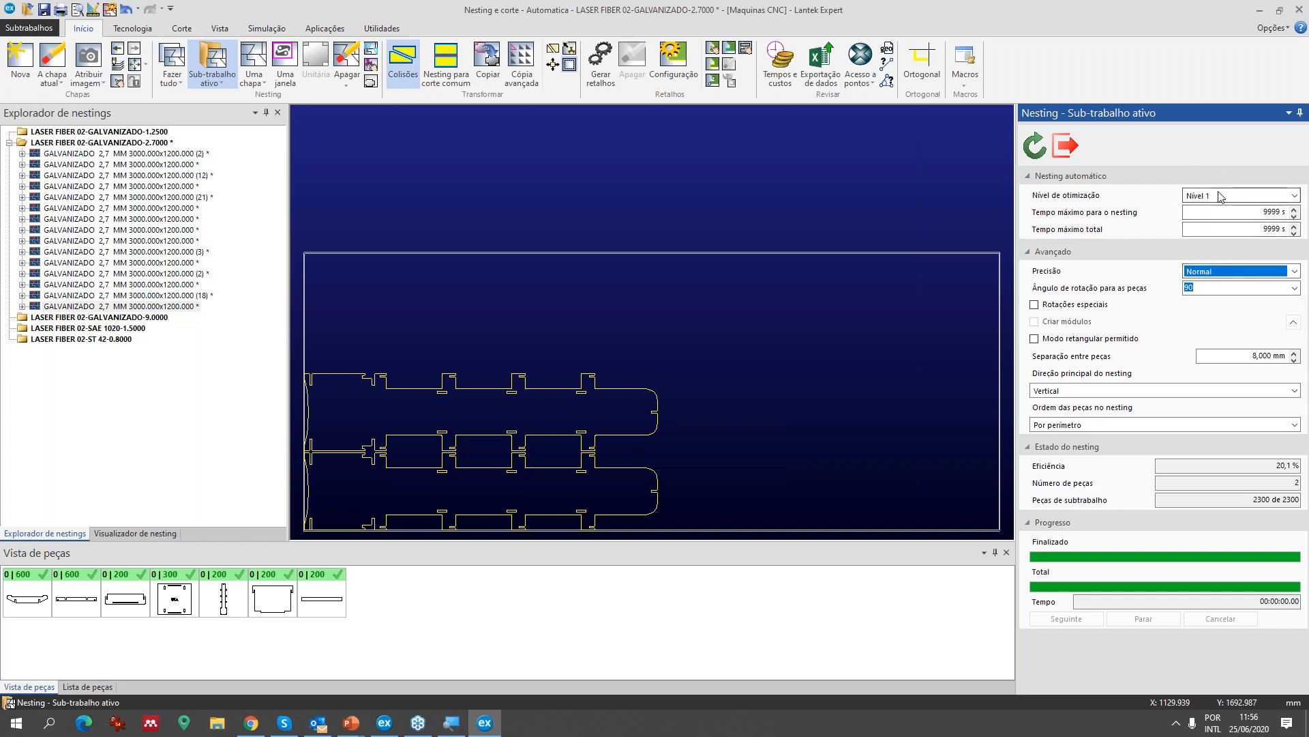
- Try optimisation level Nível 5 with the precision at Muito alto (mais lento) and at Muito baixa (mais rápido)
left_click(1232, 272)
left_click(1220, 331)
left_click(1232, 195)
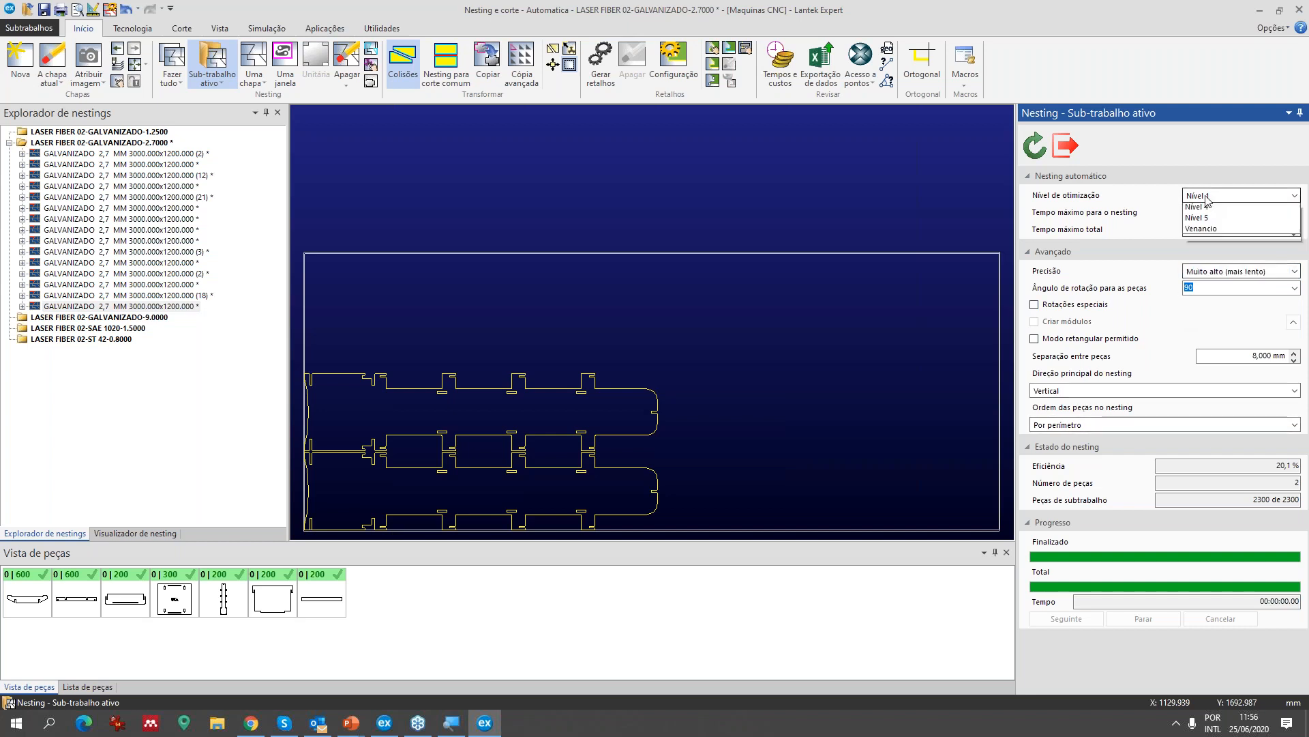
left_click(1208, 259)
left_click(1221, 272)
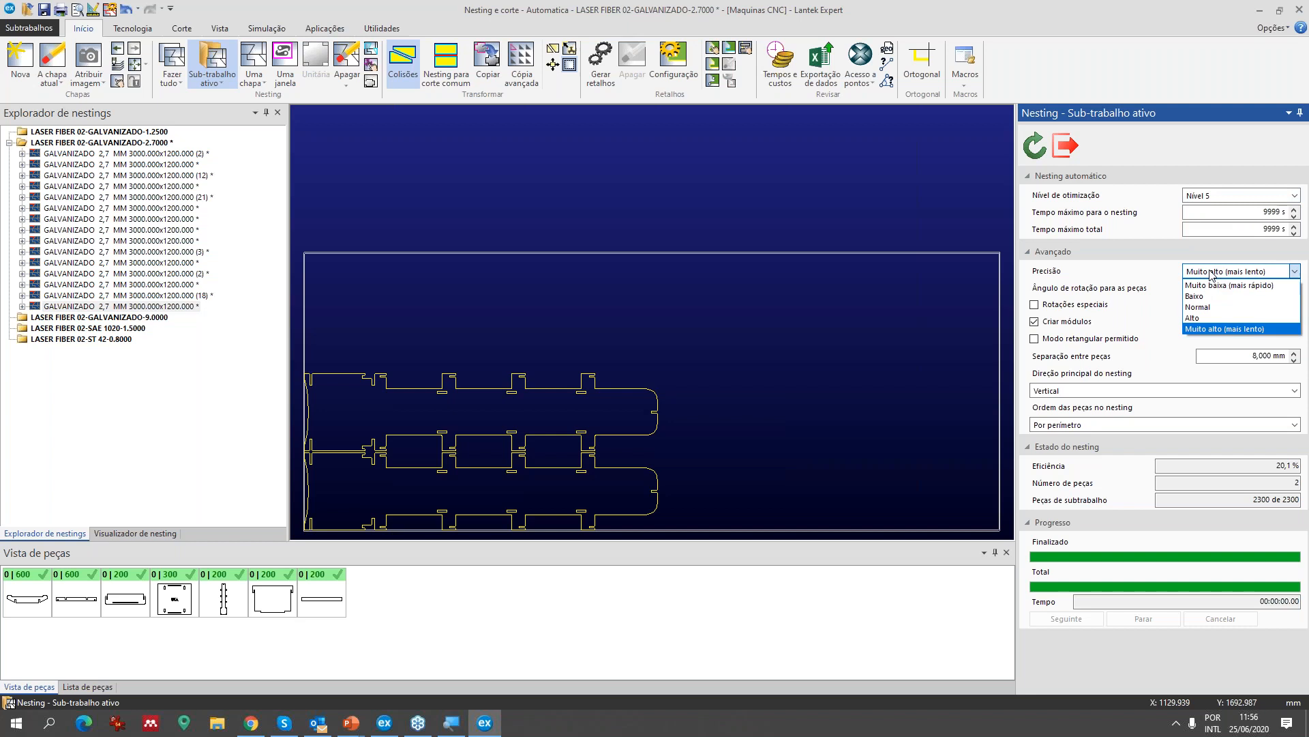
left_click(1221, 286)
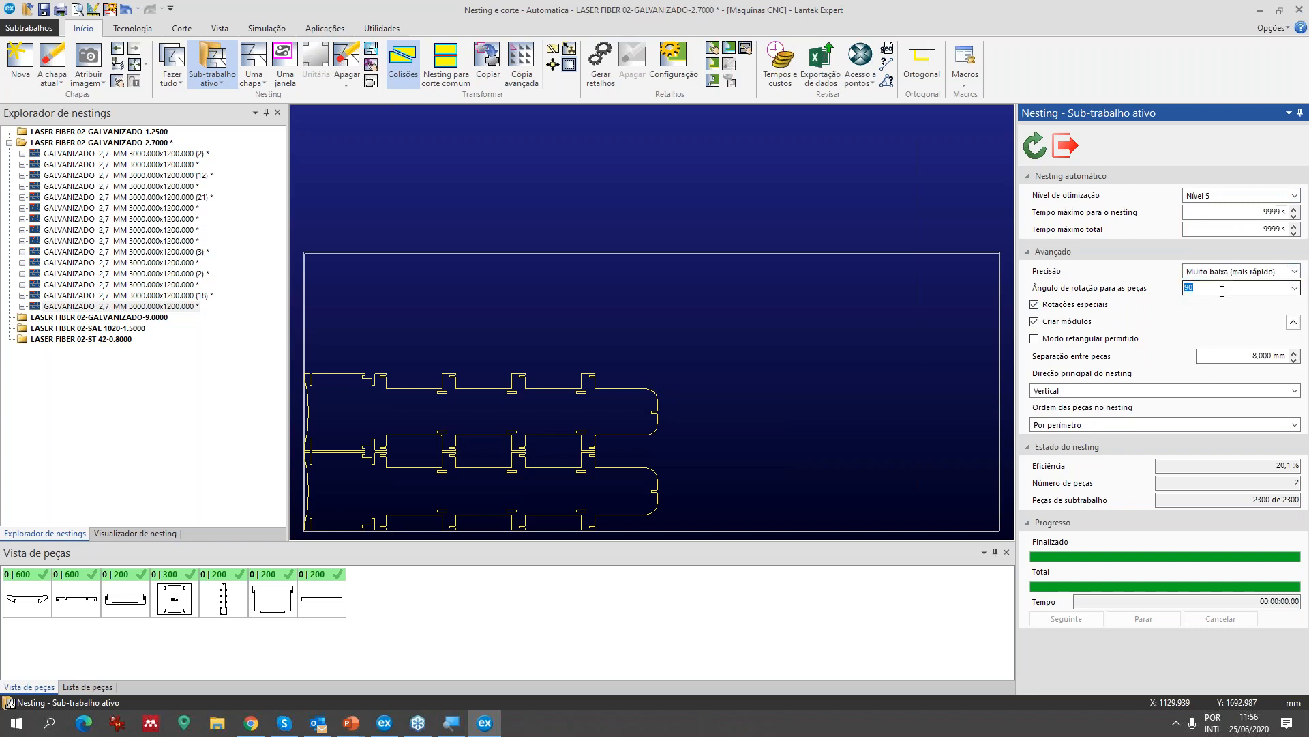
- Set the optimisation level to Nível 2 and the precision to Normal, and recalculate the active subjob's nesting
left_click(1227, 196)
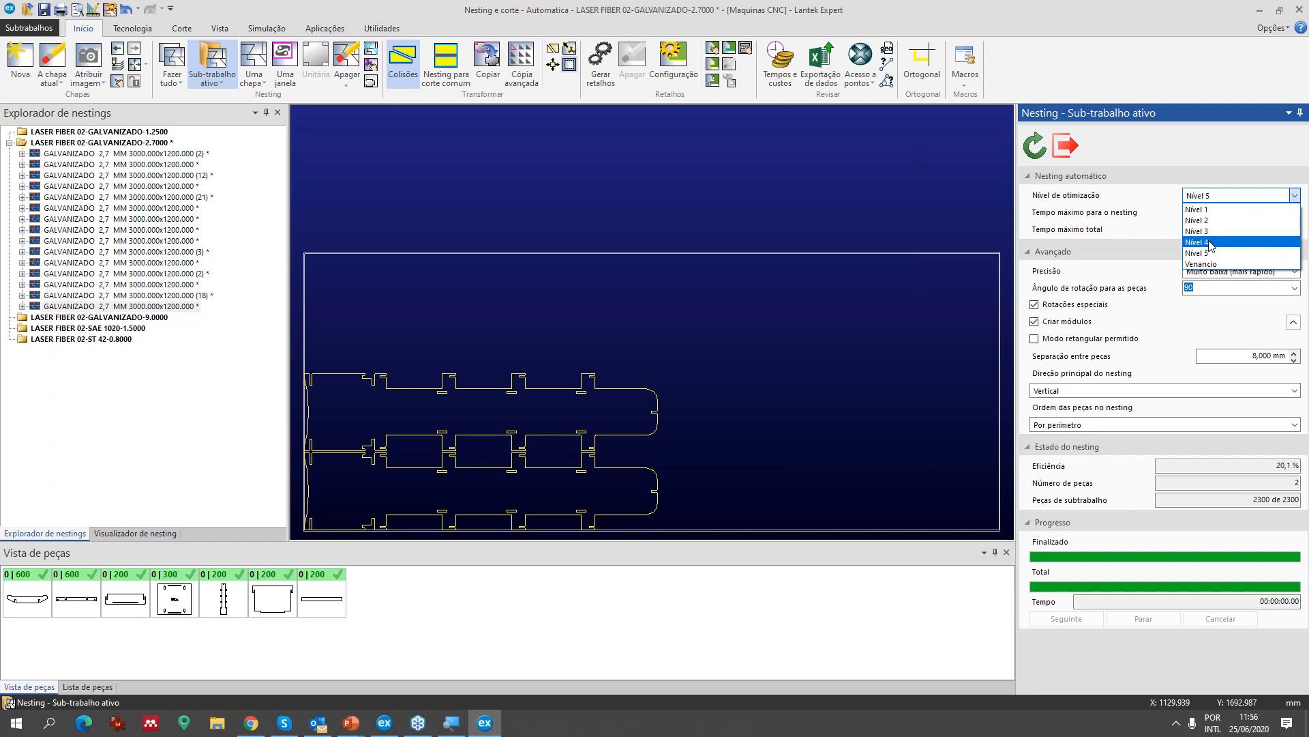
left_click(1204, 220)
left_click(1210, 271)
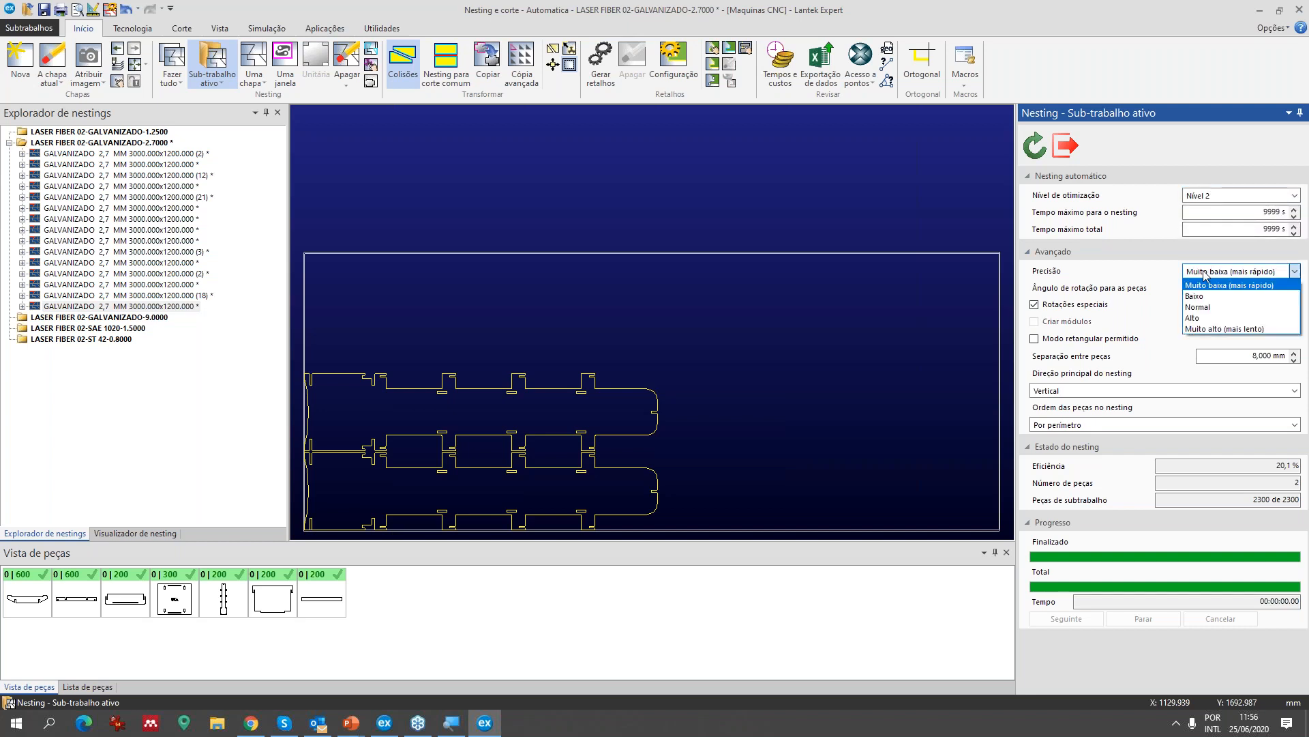
left_click(1208, 304)
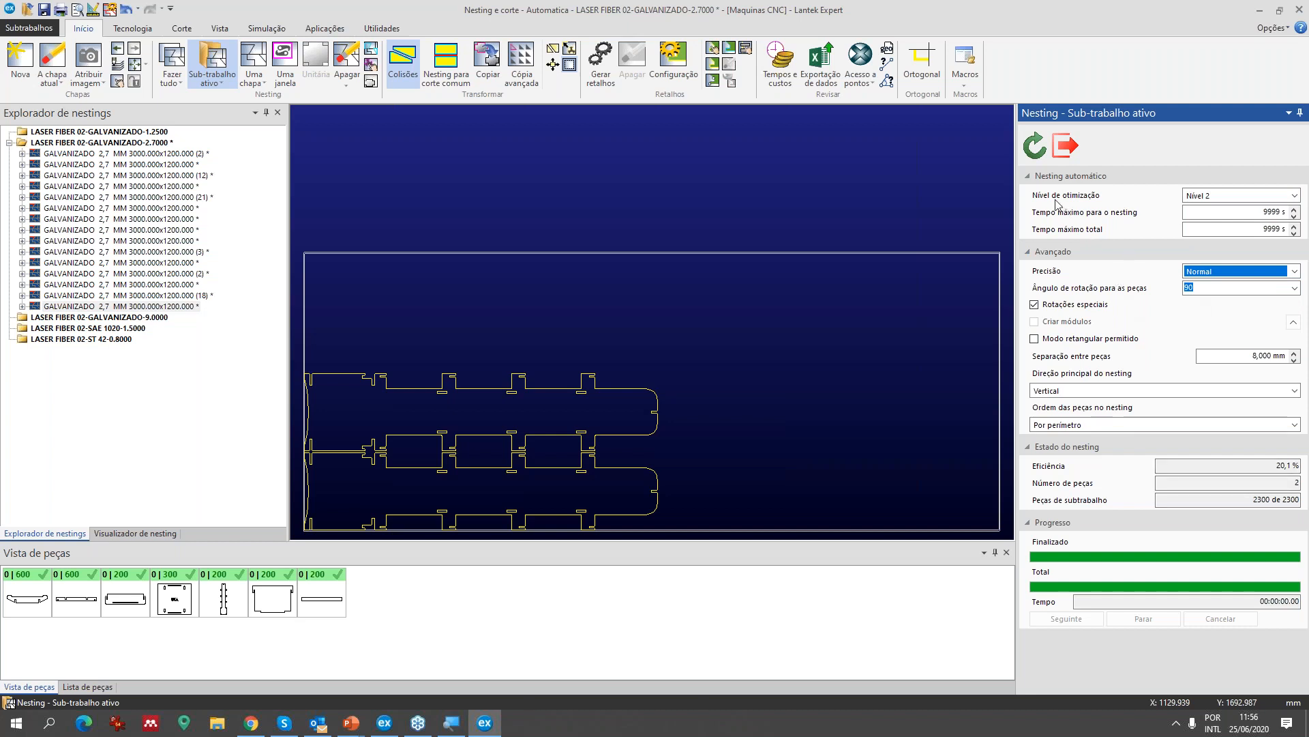
left_click(1036, 153)
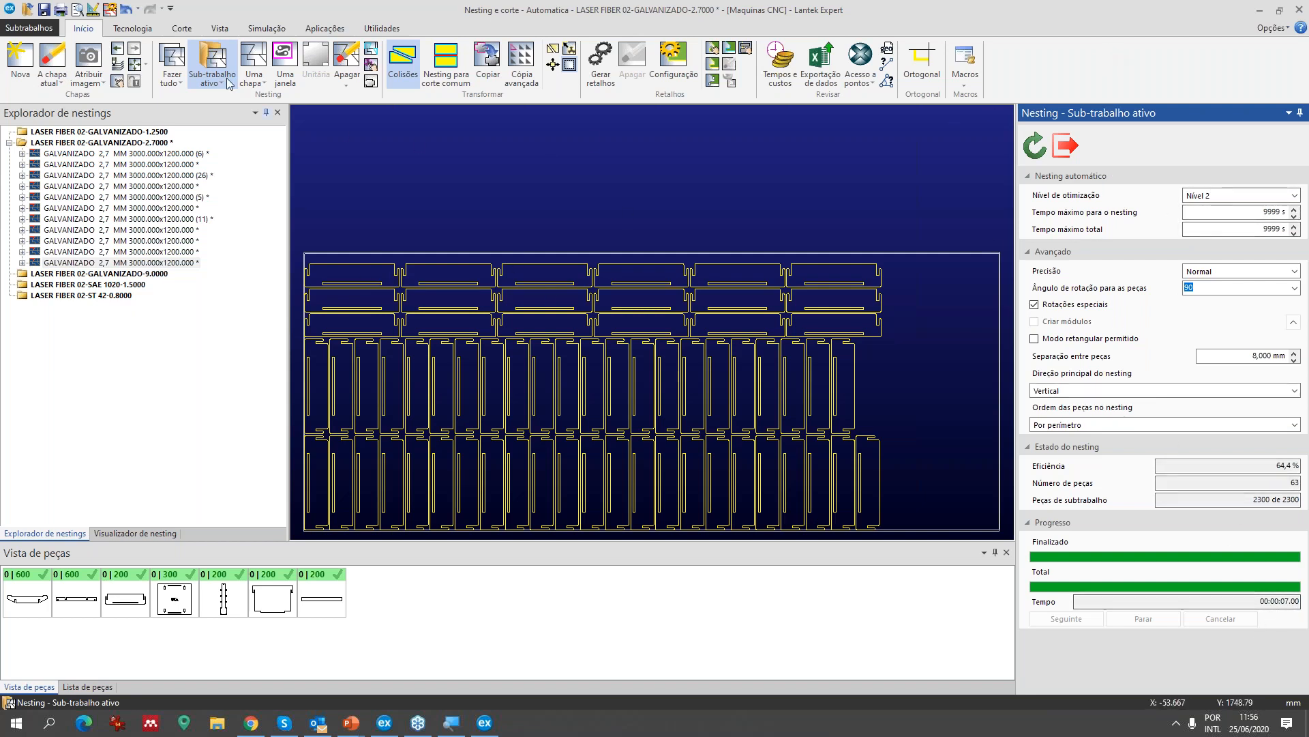
- Open the Rendimento do sistema report to evaluate the recalculated nesting
left_click(182, 28)
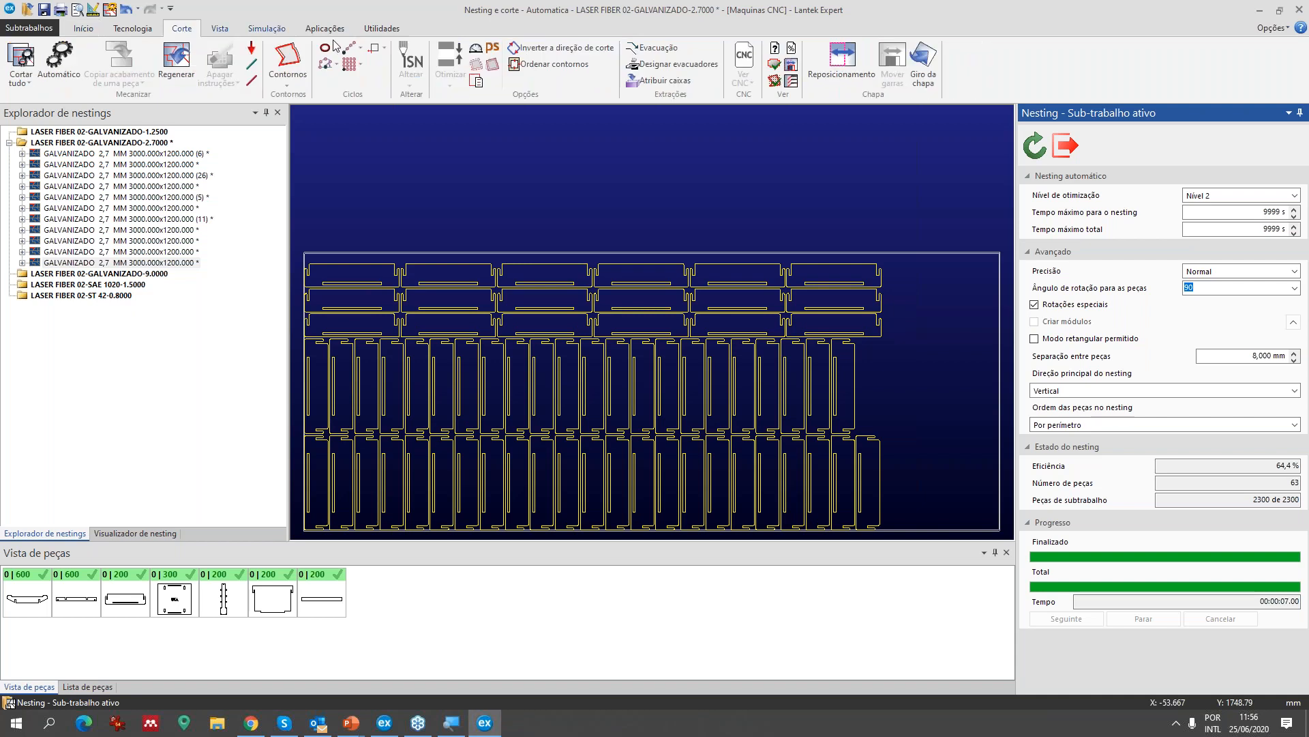
left_click(791, 47)
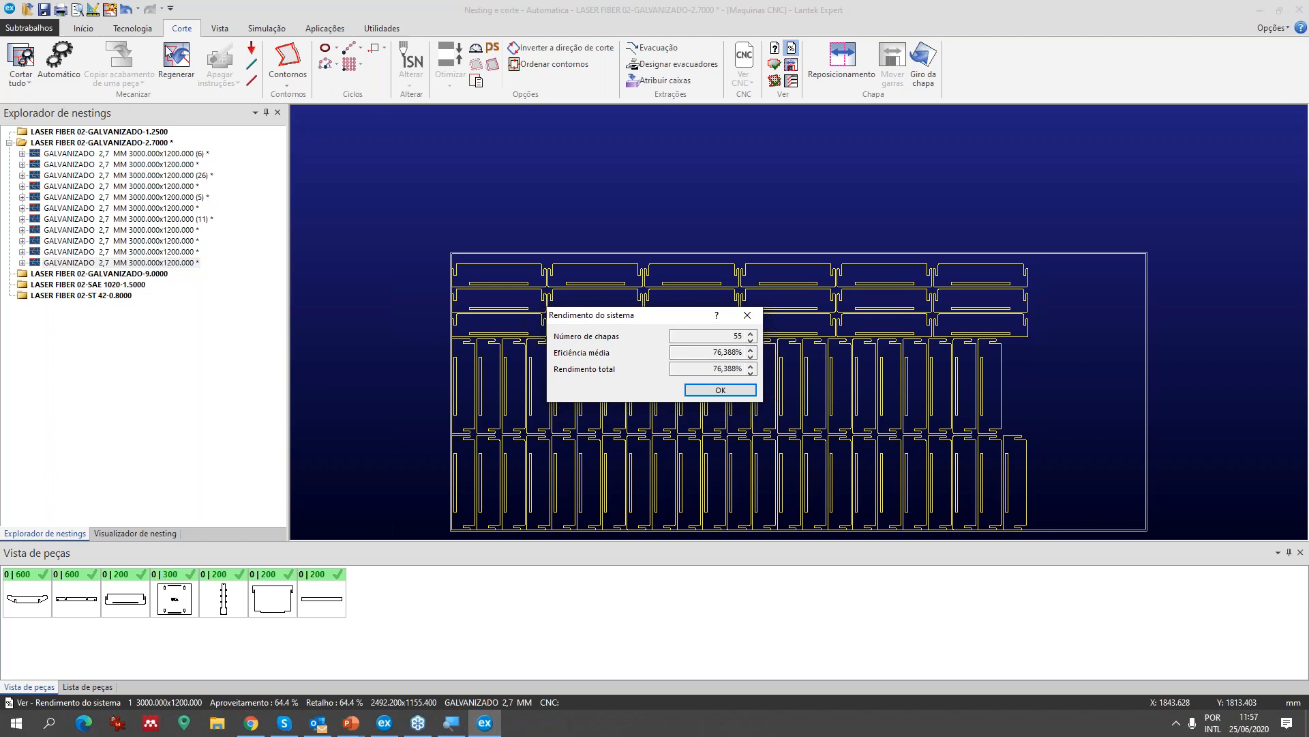
- Close the report, reopen automatic nesting for the active subjob, set the optimisation level to Nível 3 and recalculate
left_click(716, 389)
left_click(84, 29)
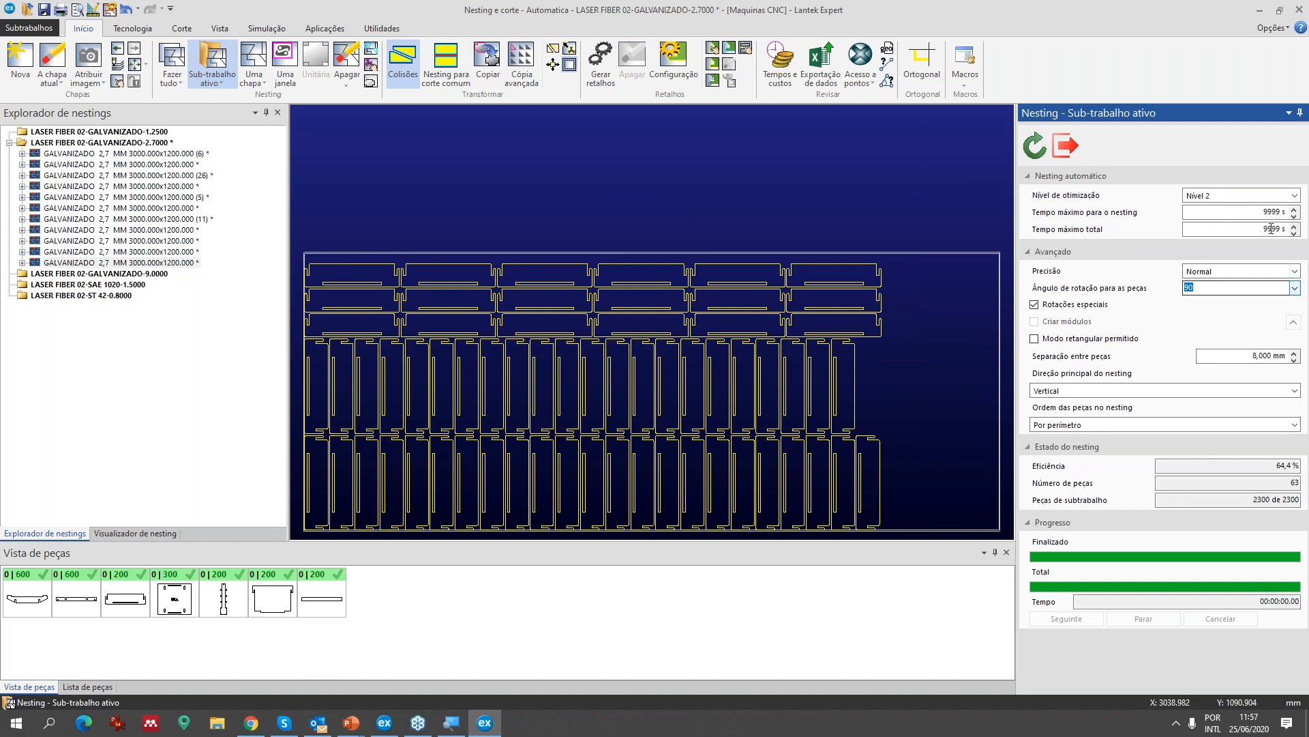
left_click(1235, 196)
left_click(1227, 235)
left_click(1035, 145)
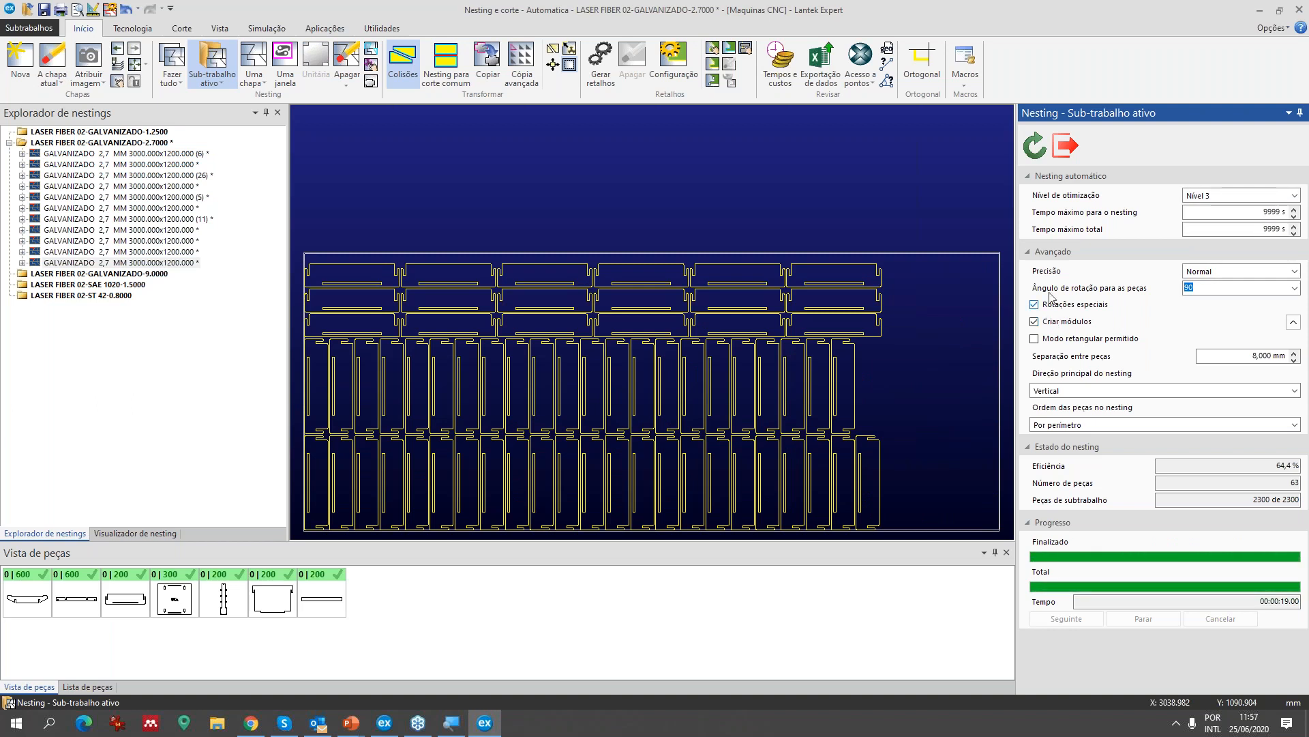
- Finish nesting and check the Rendimento do sistema report for the Nível 3 result
left_click(1066, 155)
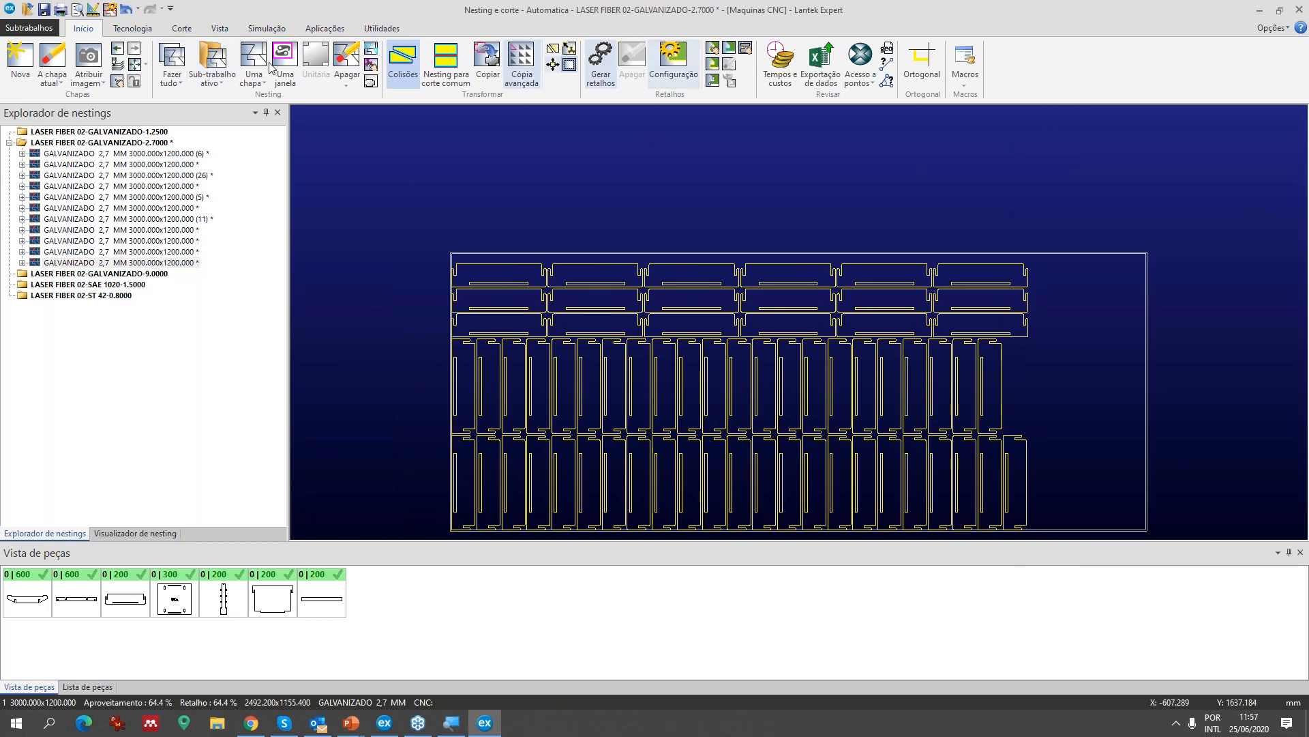
left_click(182, 27)
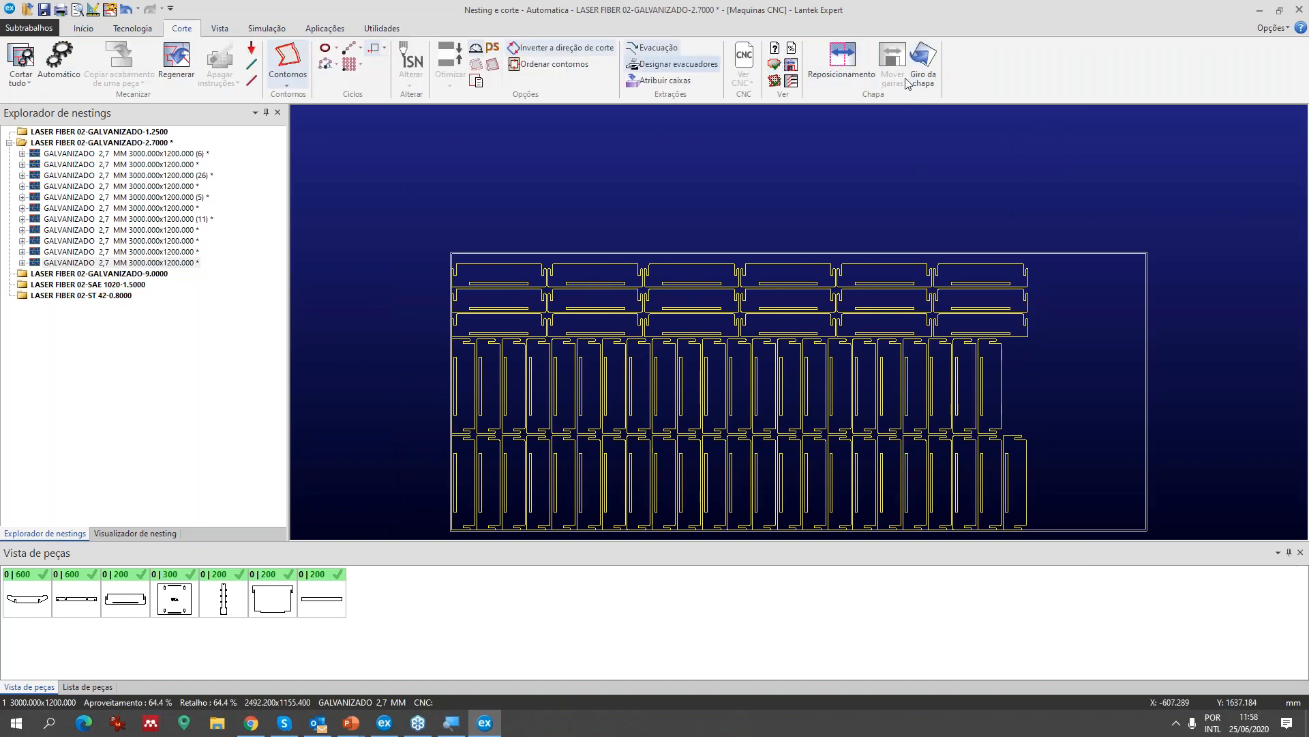
left_click(791, 48)
left_click(706, 353)
left_click(748, 315)
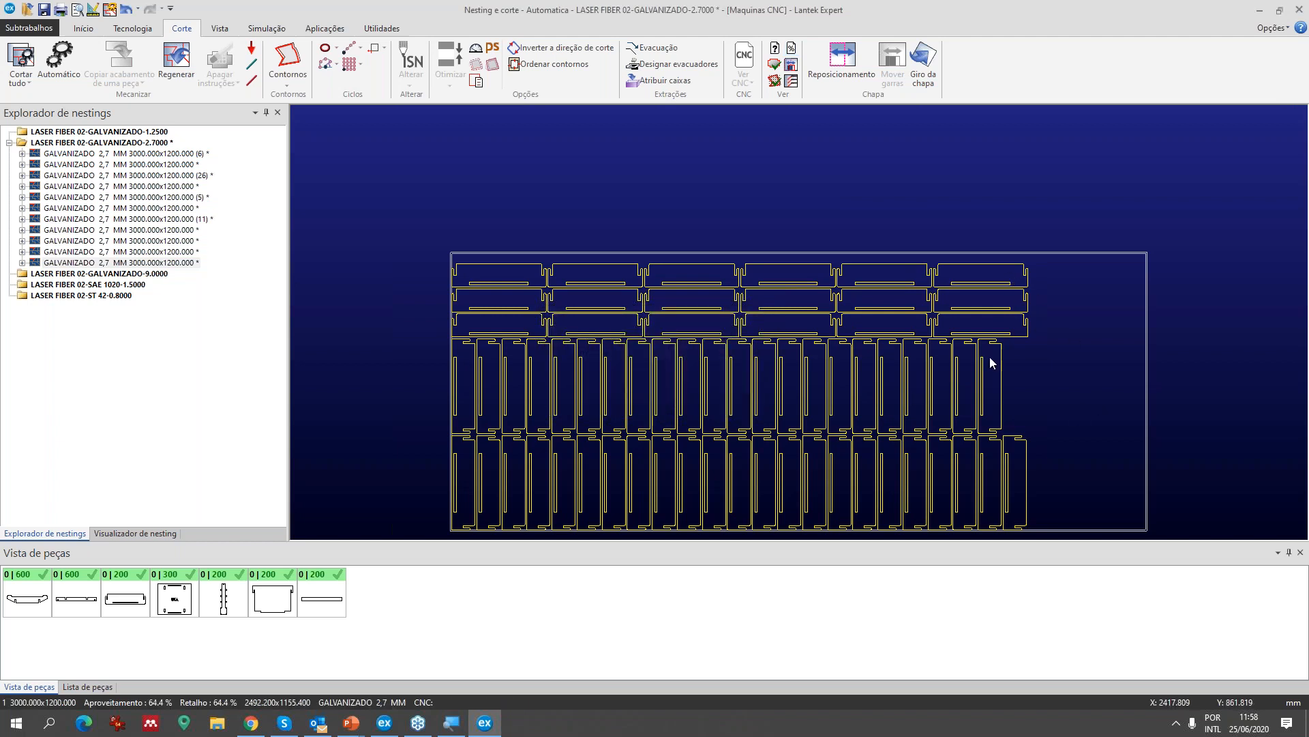
- Reopen automatic nesting for the active subjob, order the pieces Por área, keep the optimisation level at Nível 3 and recalculate
left_click(81, 28)
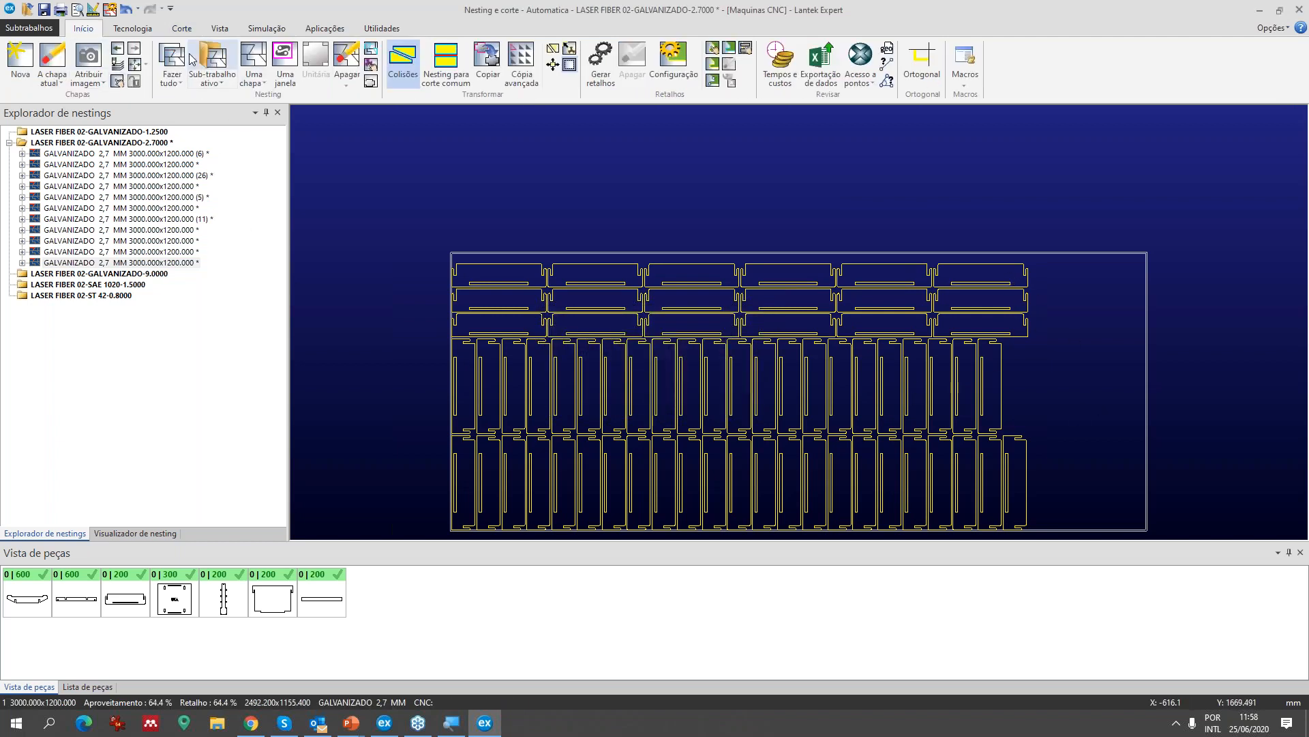
left_click(229, 60)
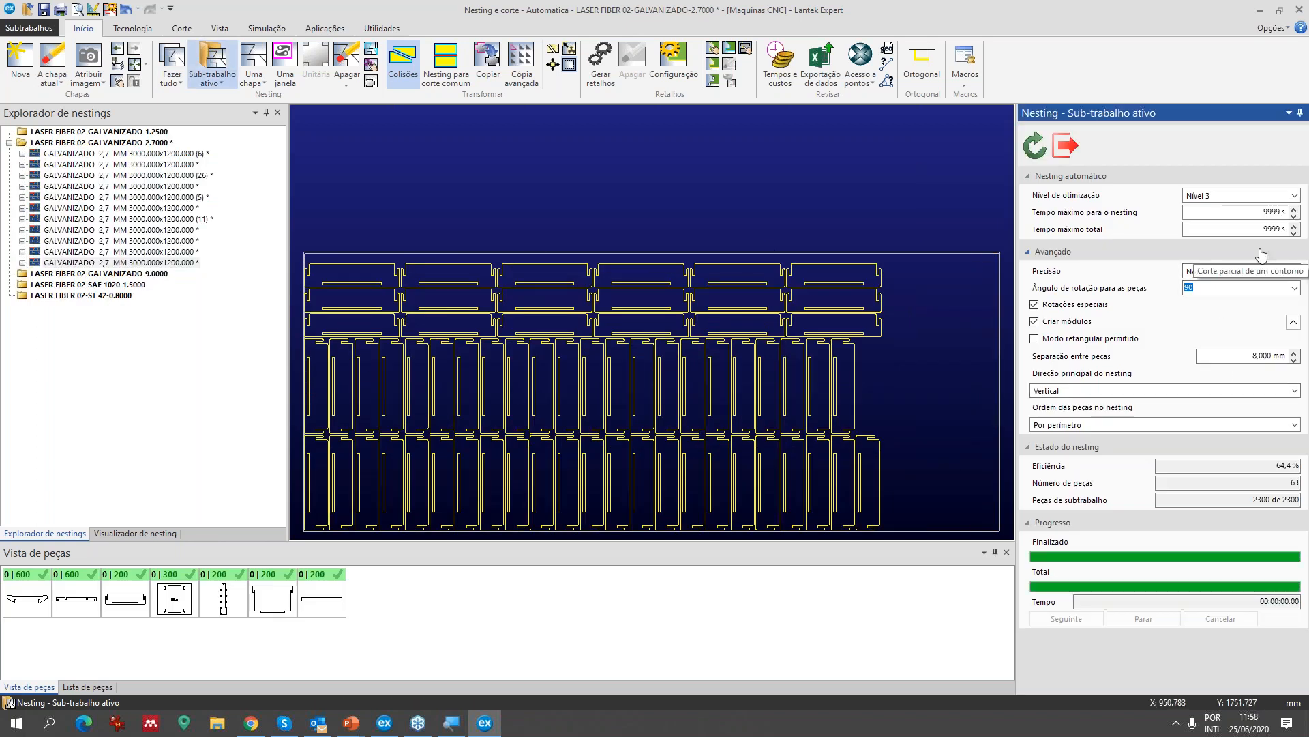
left_click(1224, 196)
left_click(1211, 242)
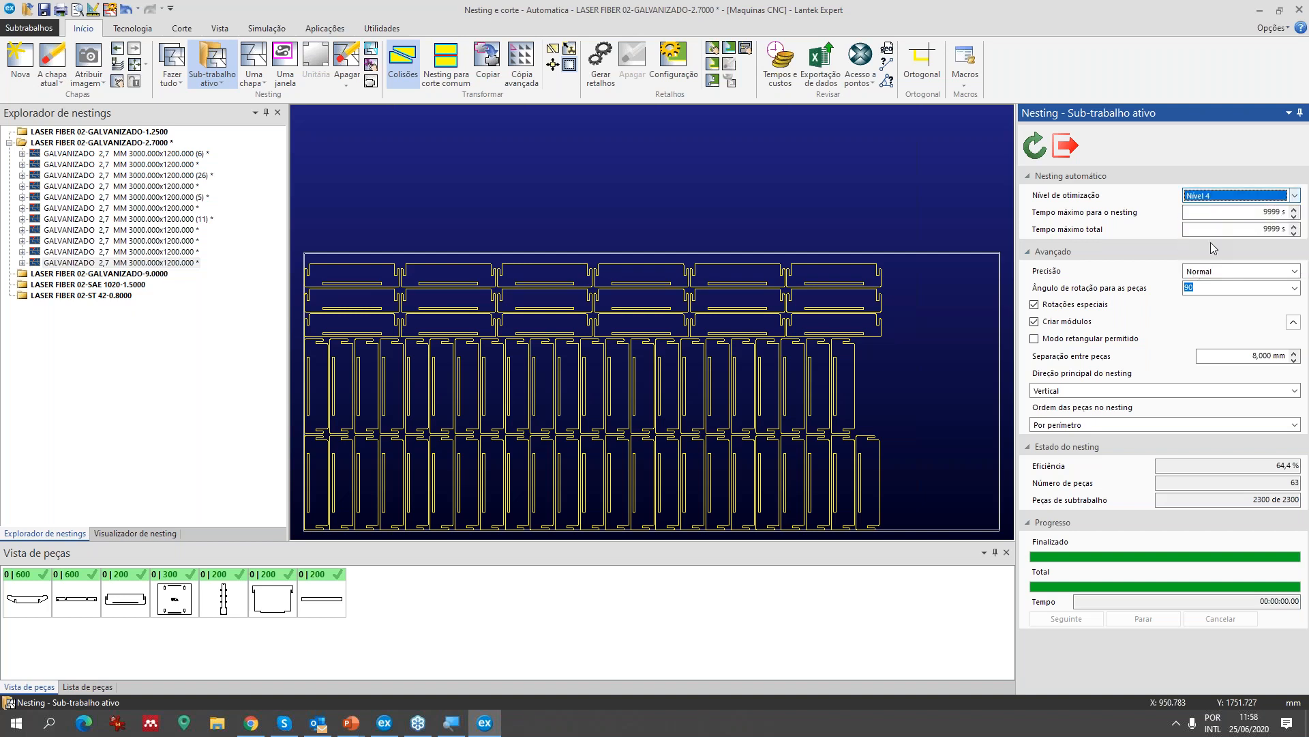
left_click(1104, 424)
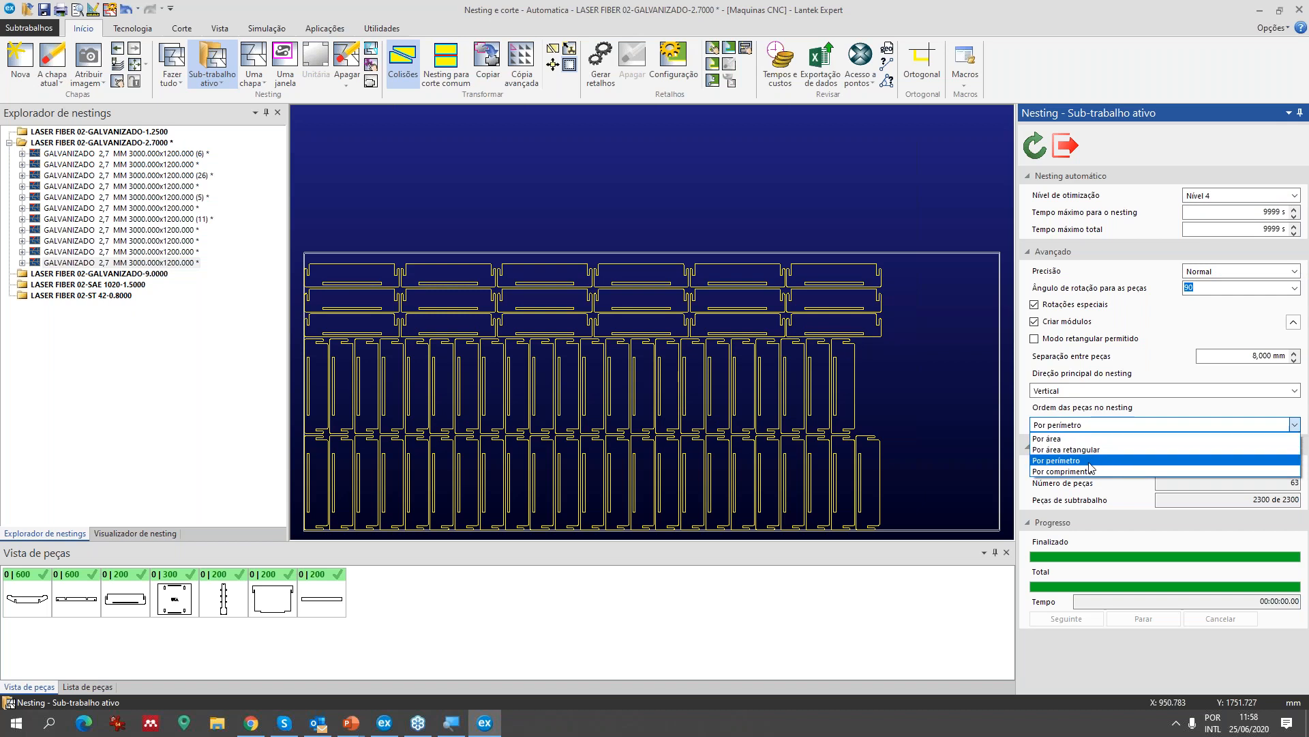
left_click(1051, 439)
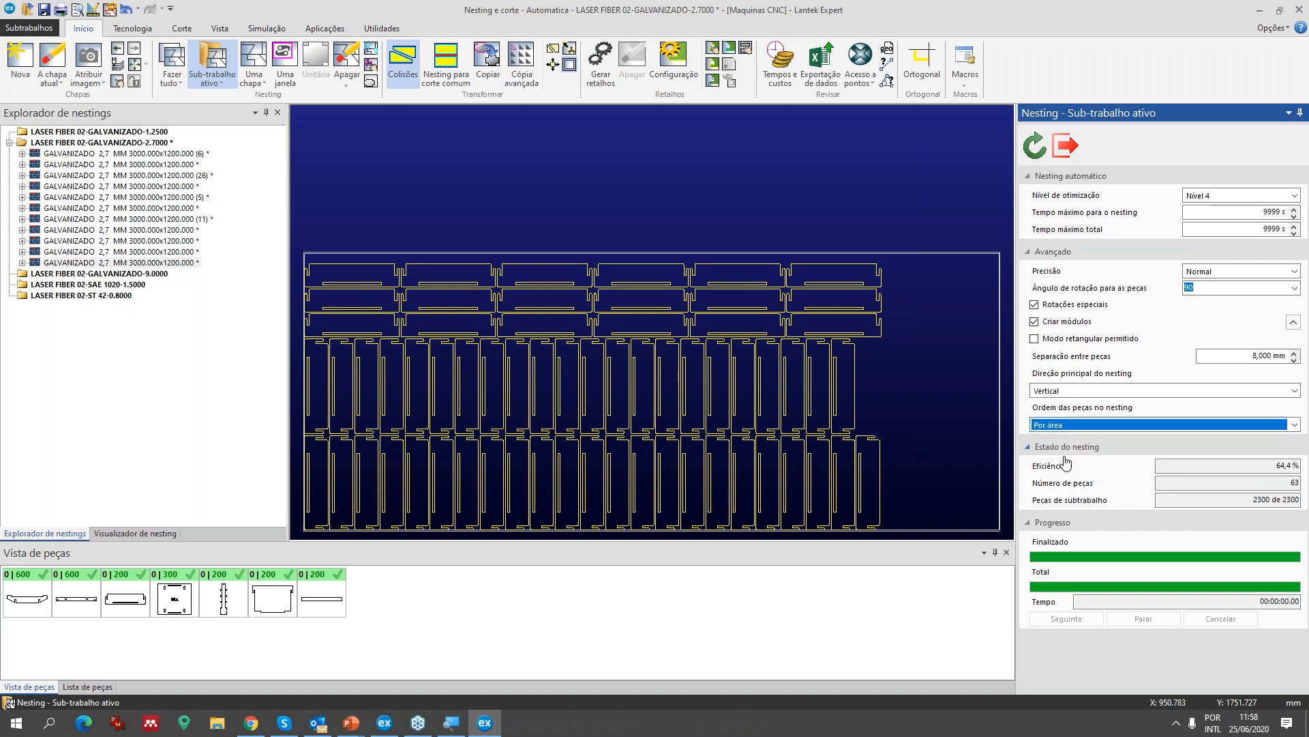
left_click(1216, 198)
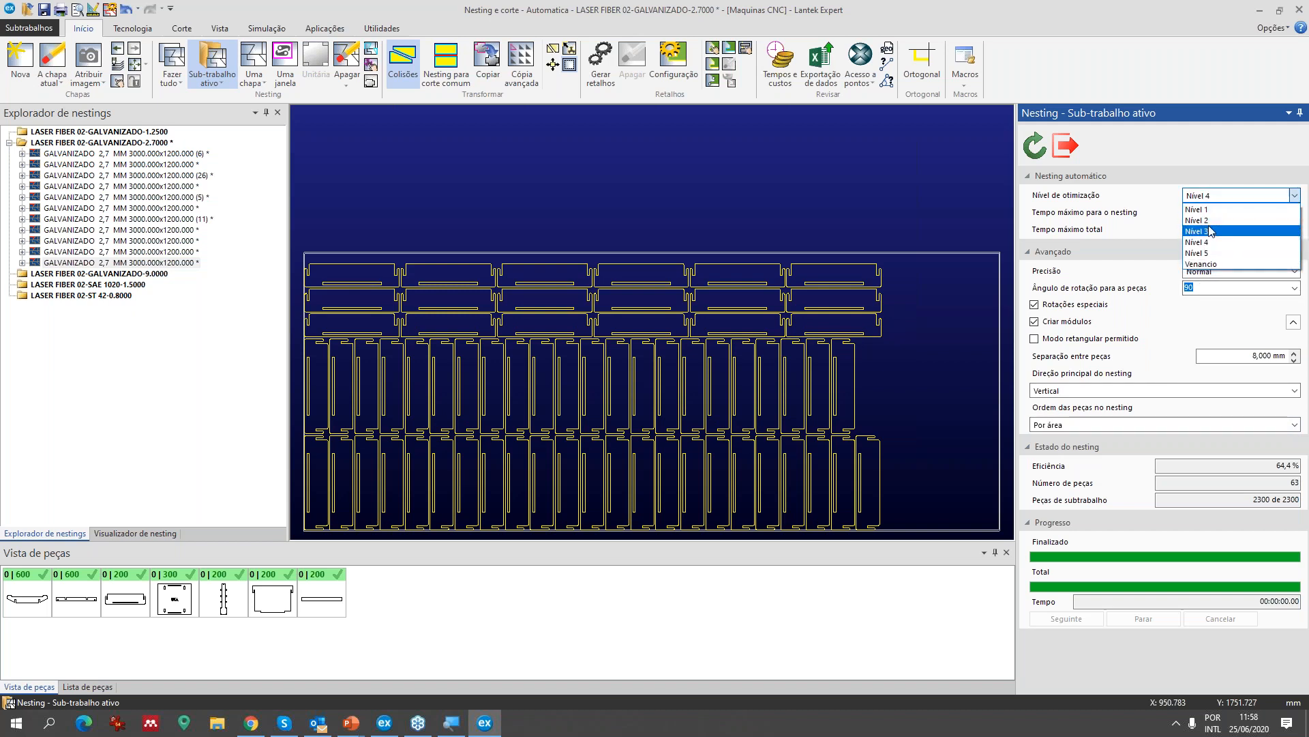
left_click(1207, 231)
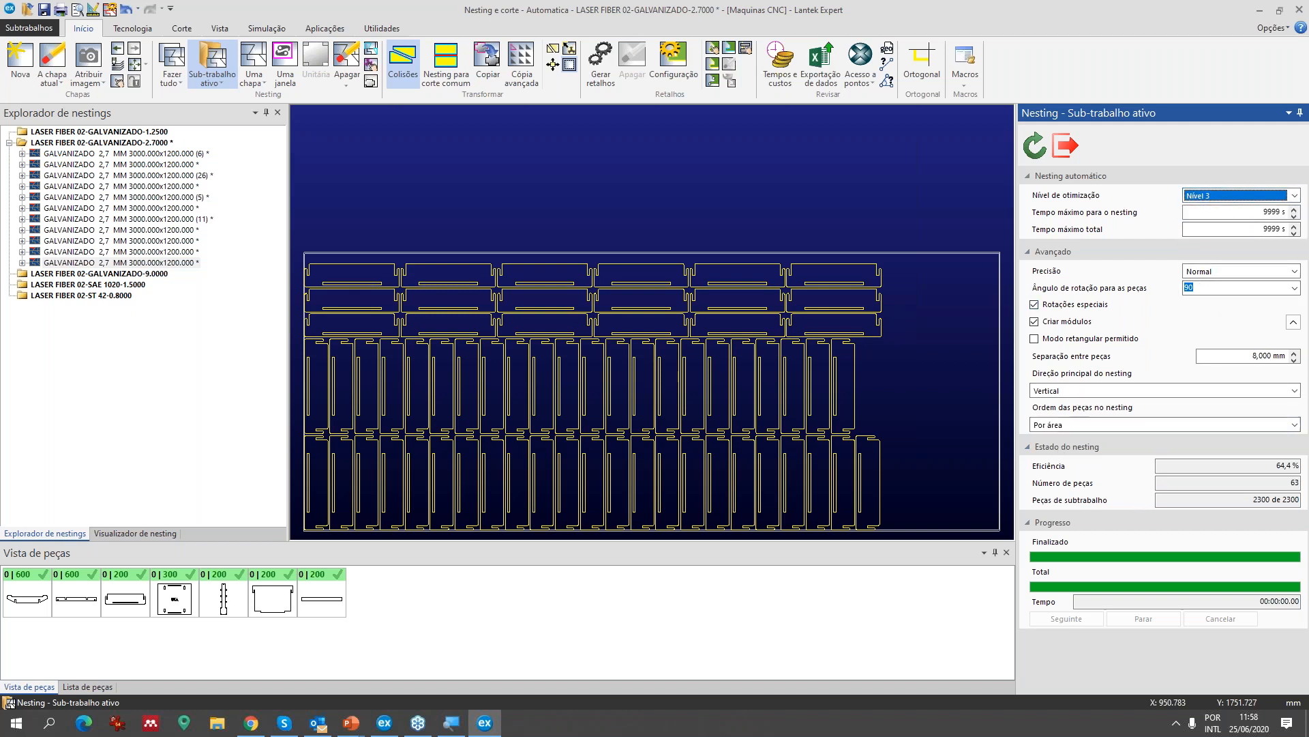
left_click(1036, 146)
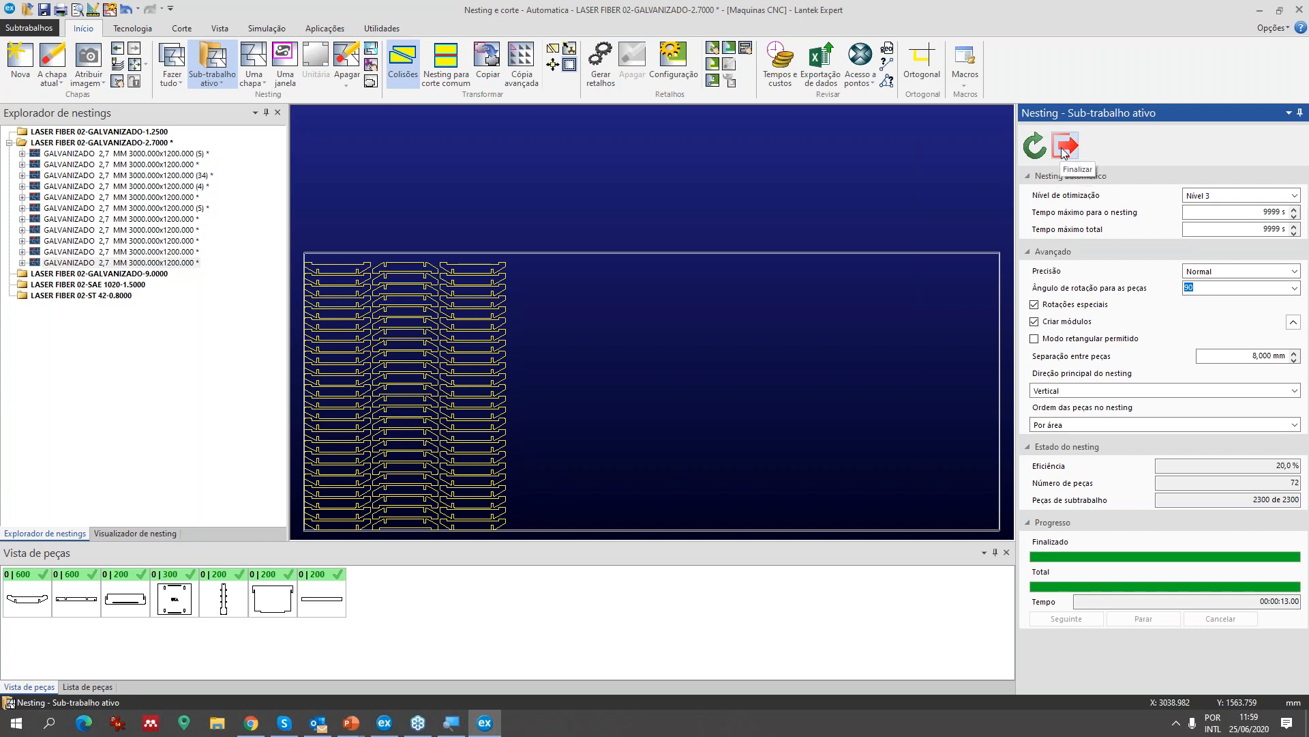
- Check the calculation time and the Rendimento do sistema report for the nesting ordered Por área
double_click(1277, 601)
left_click(1033, 147)
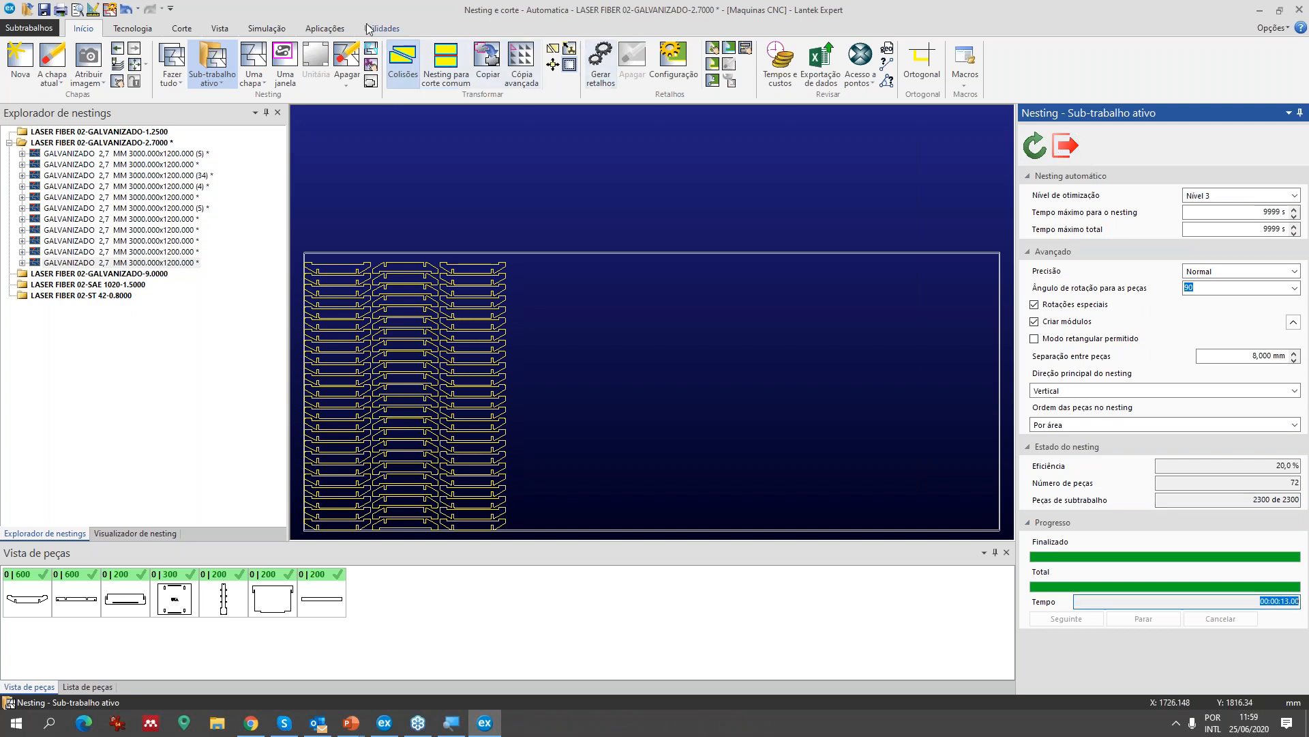
left_click(182, 30)
left_click(791, 48)
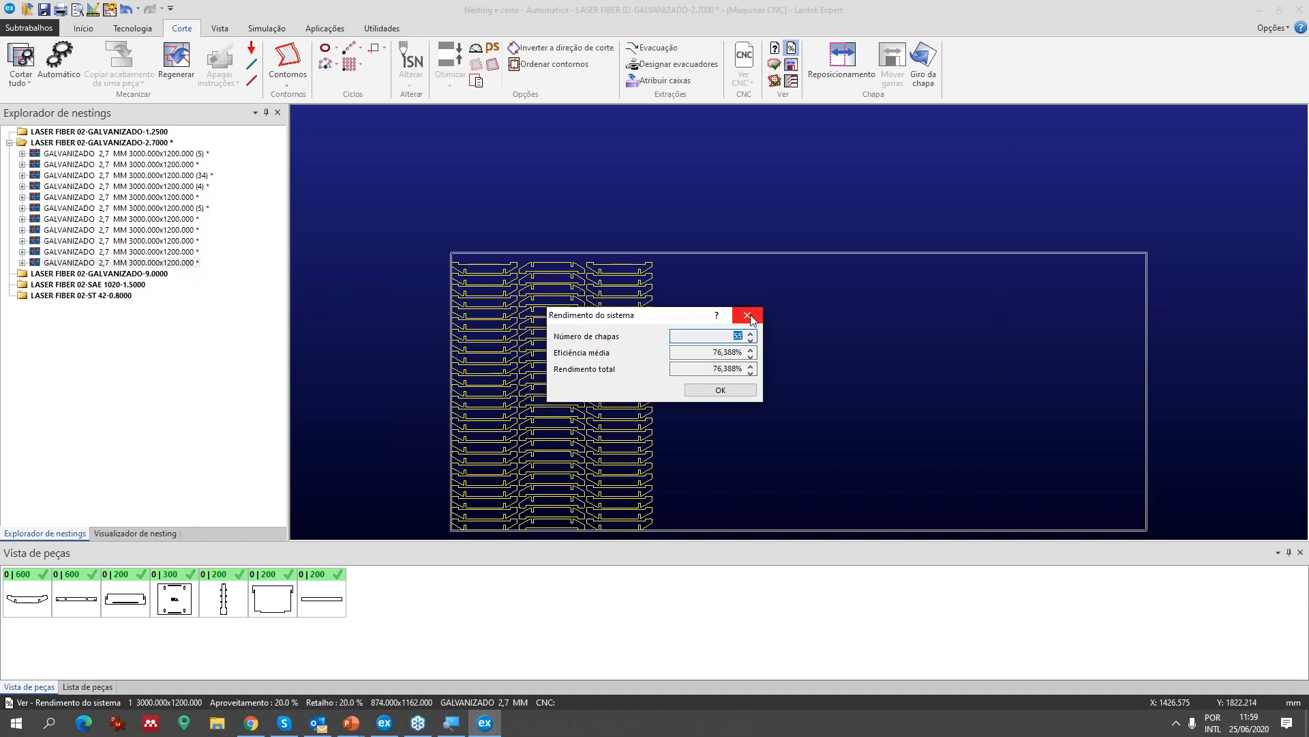
left_click(748, 315)
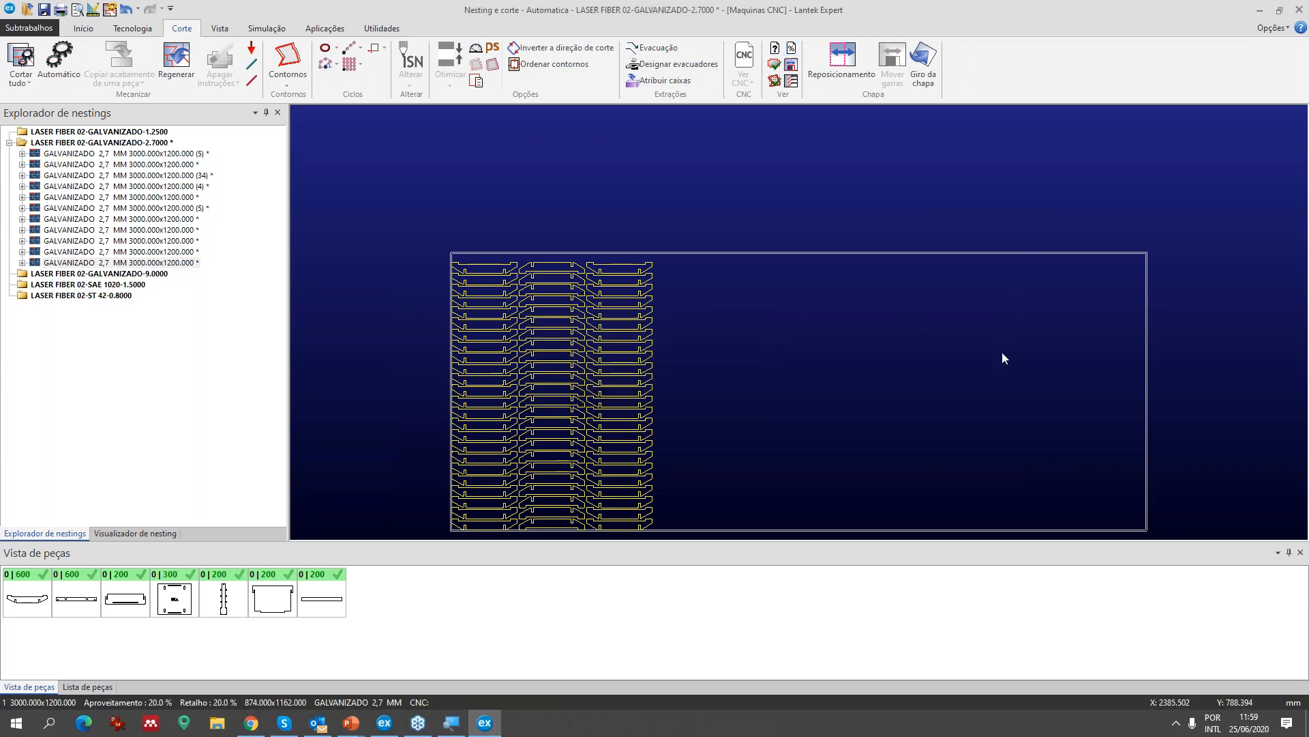
- Reopen automatic nesting for the active subjob and review the piece order options, keeping Por área
left_click(83, 28)
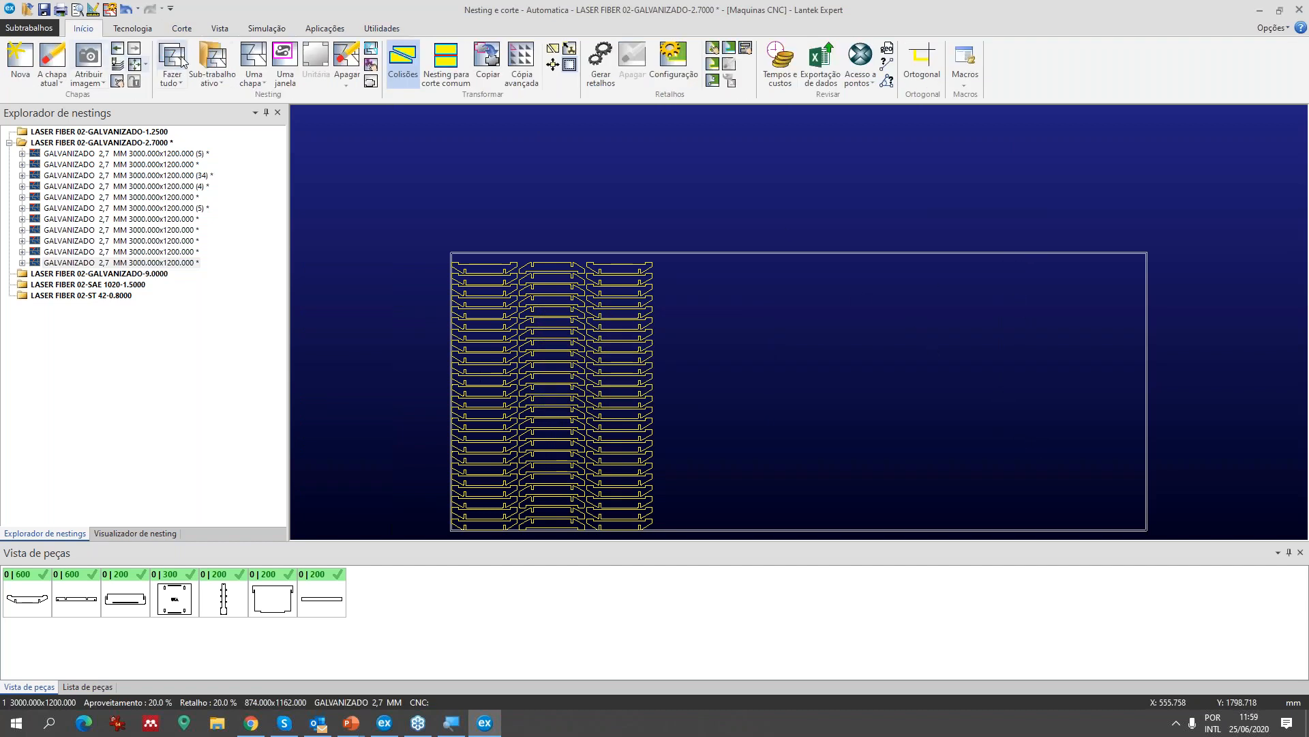
left_click(212, 58)
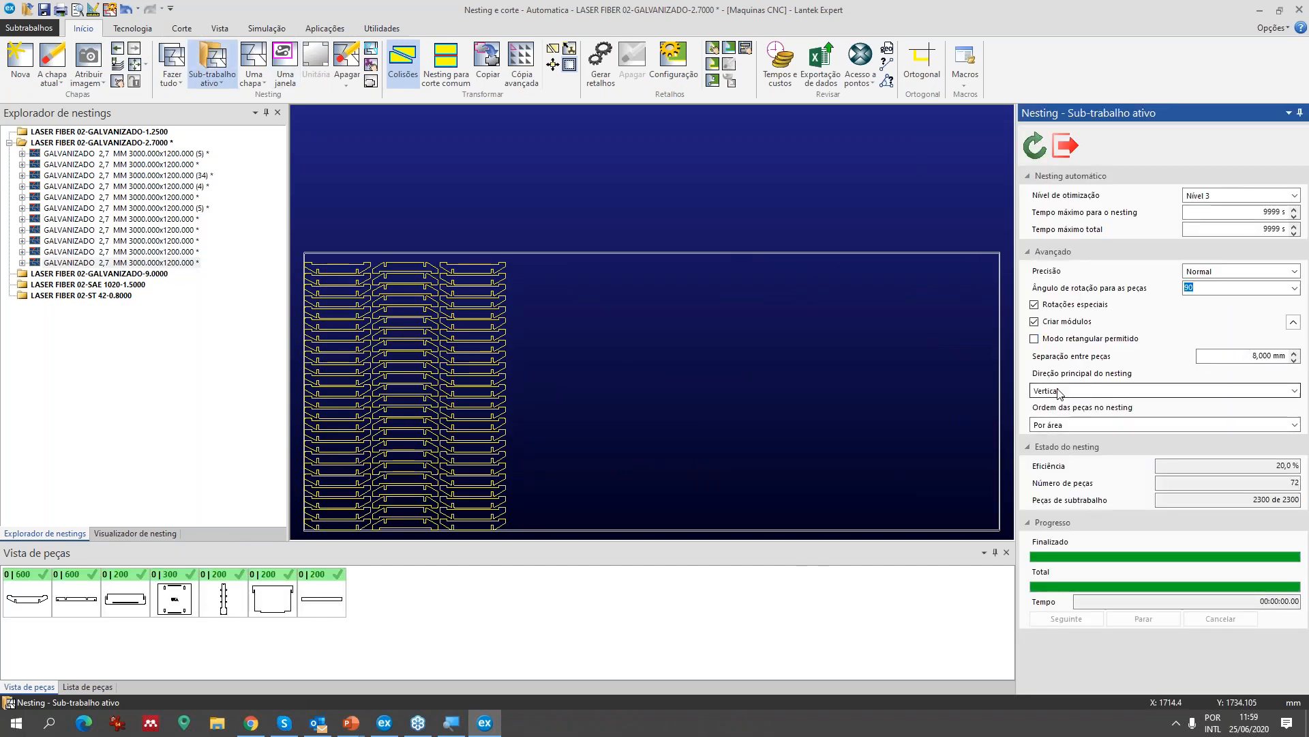
left_click(1113, 424)
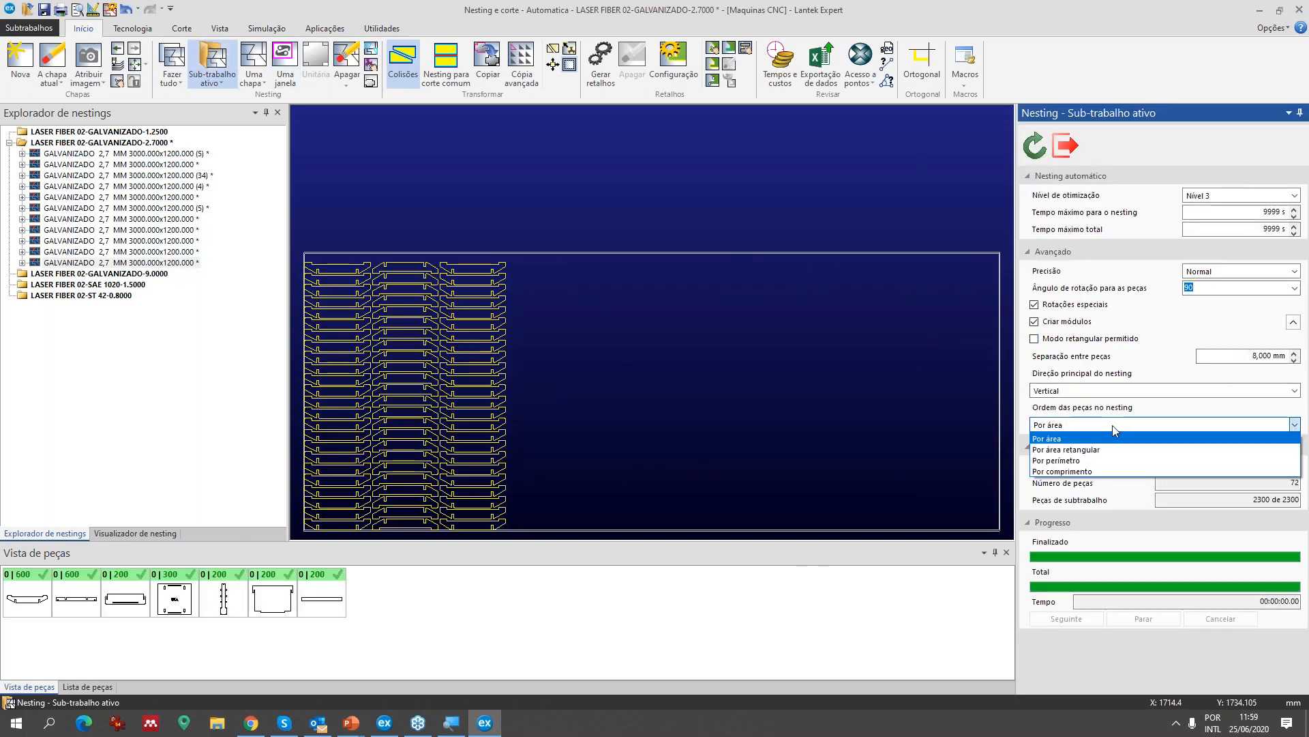
left_click(1056, 419)
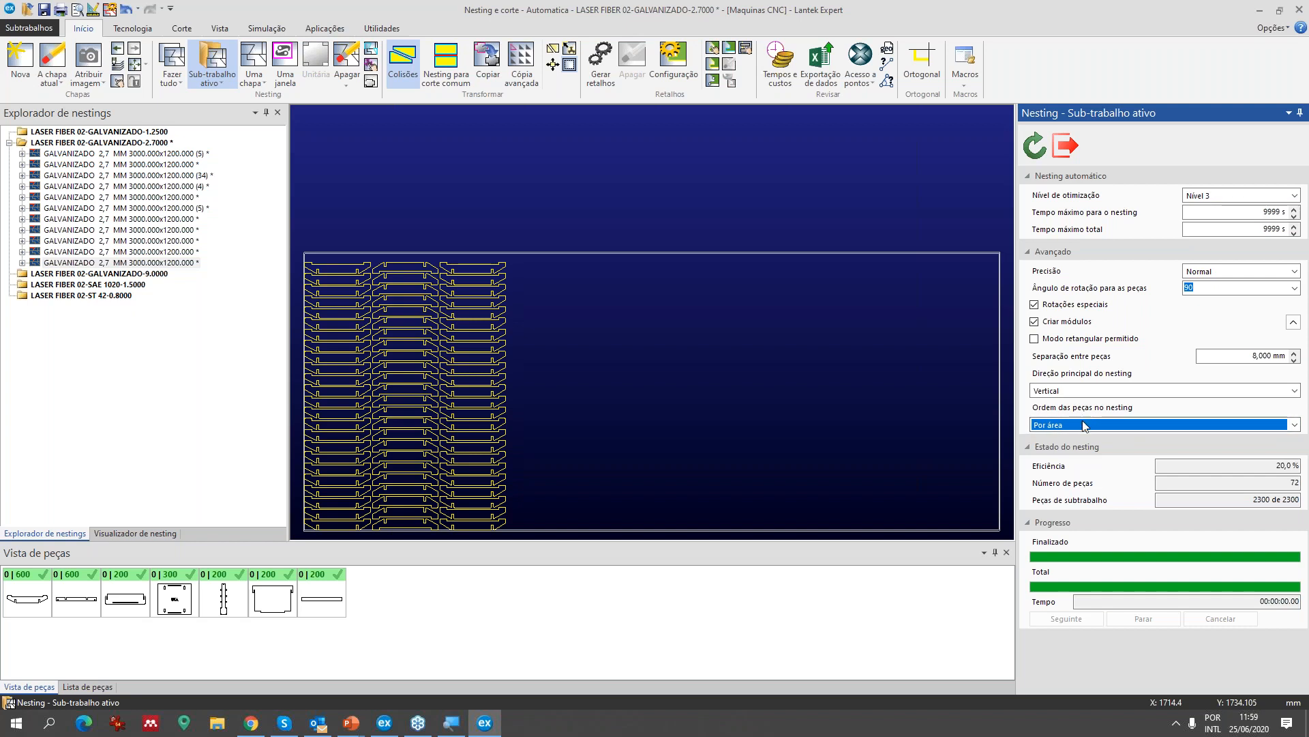
left_click(1085, 425)
left_click(1085, 425)
left_click(1085, 425)
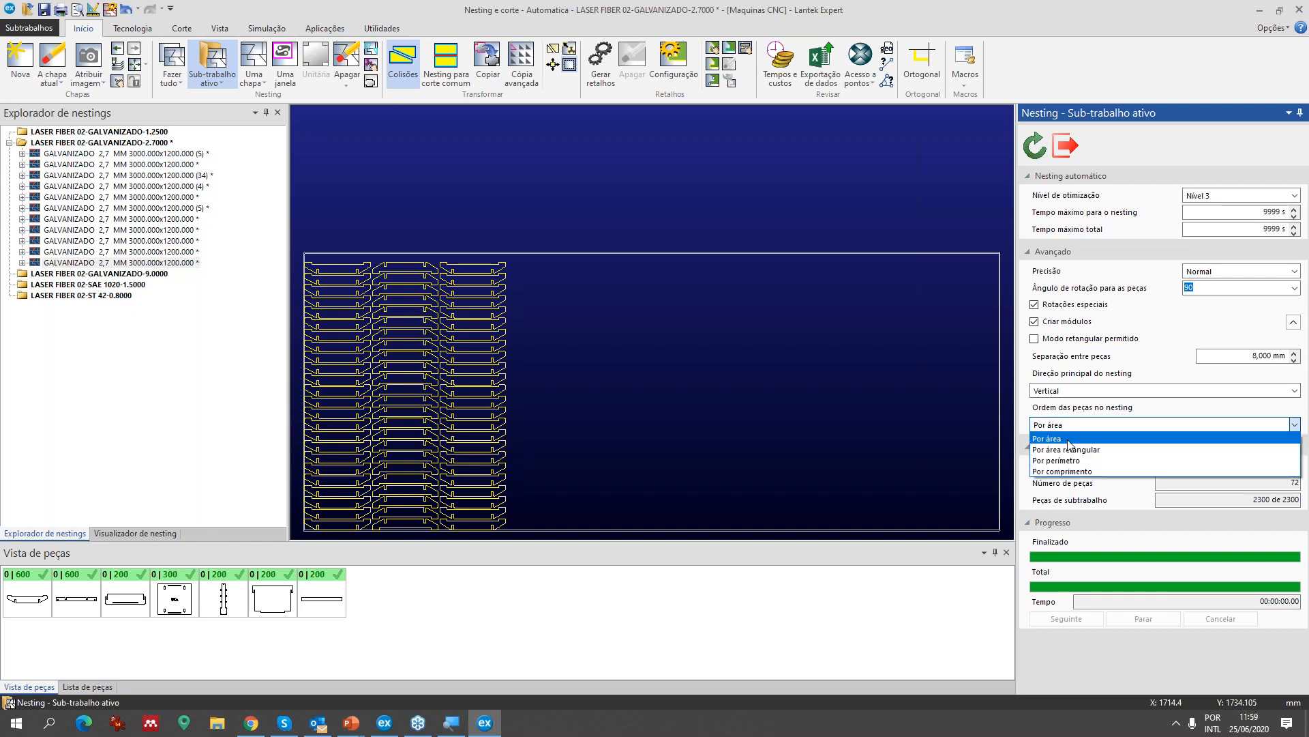
left_click(1068, 440)
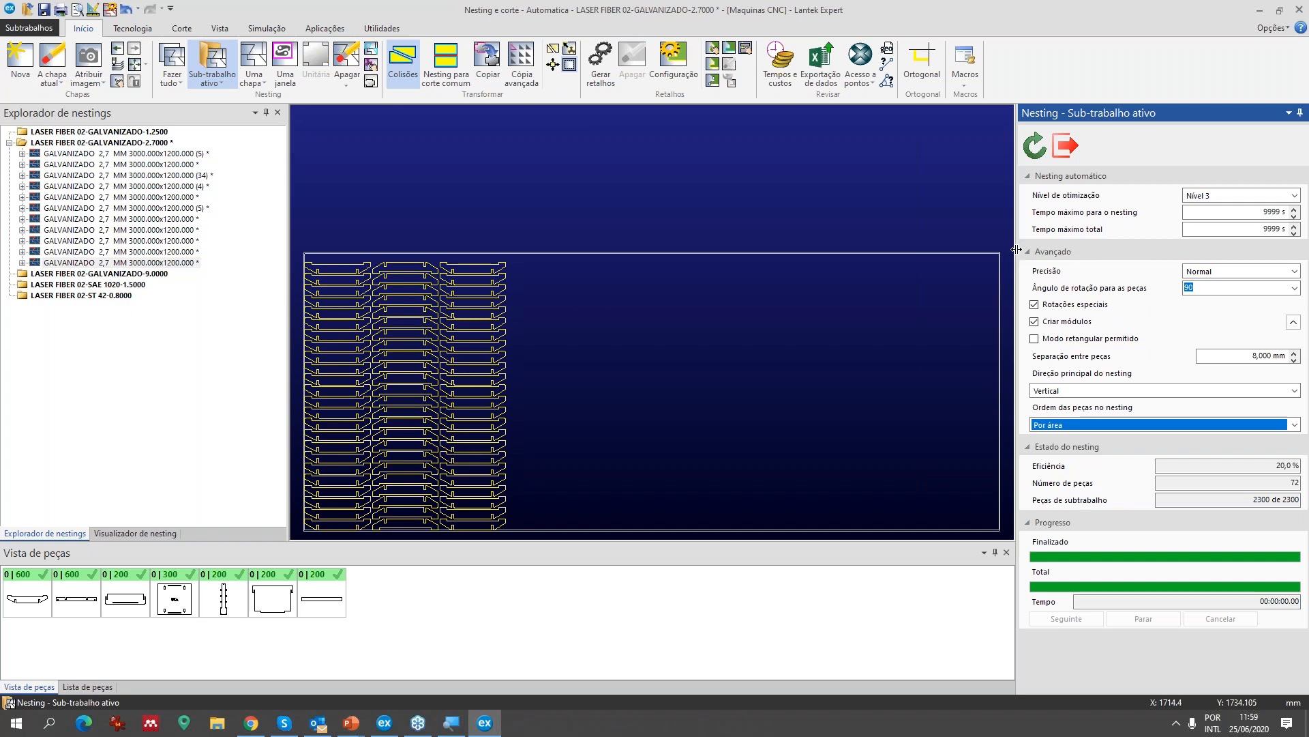
- Set the nesting precision to Alto and recalculate the active subjob
left_click(1215, 272)
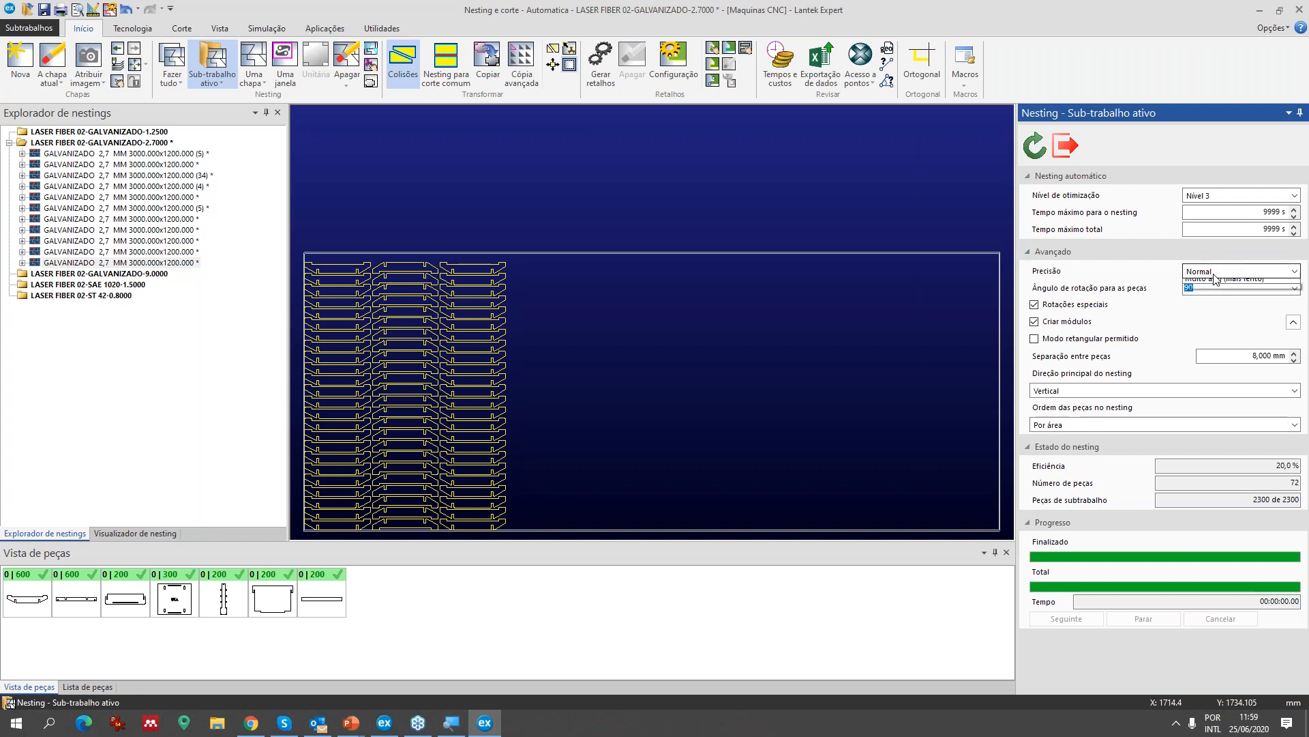
left_click(1221, 318)
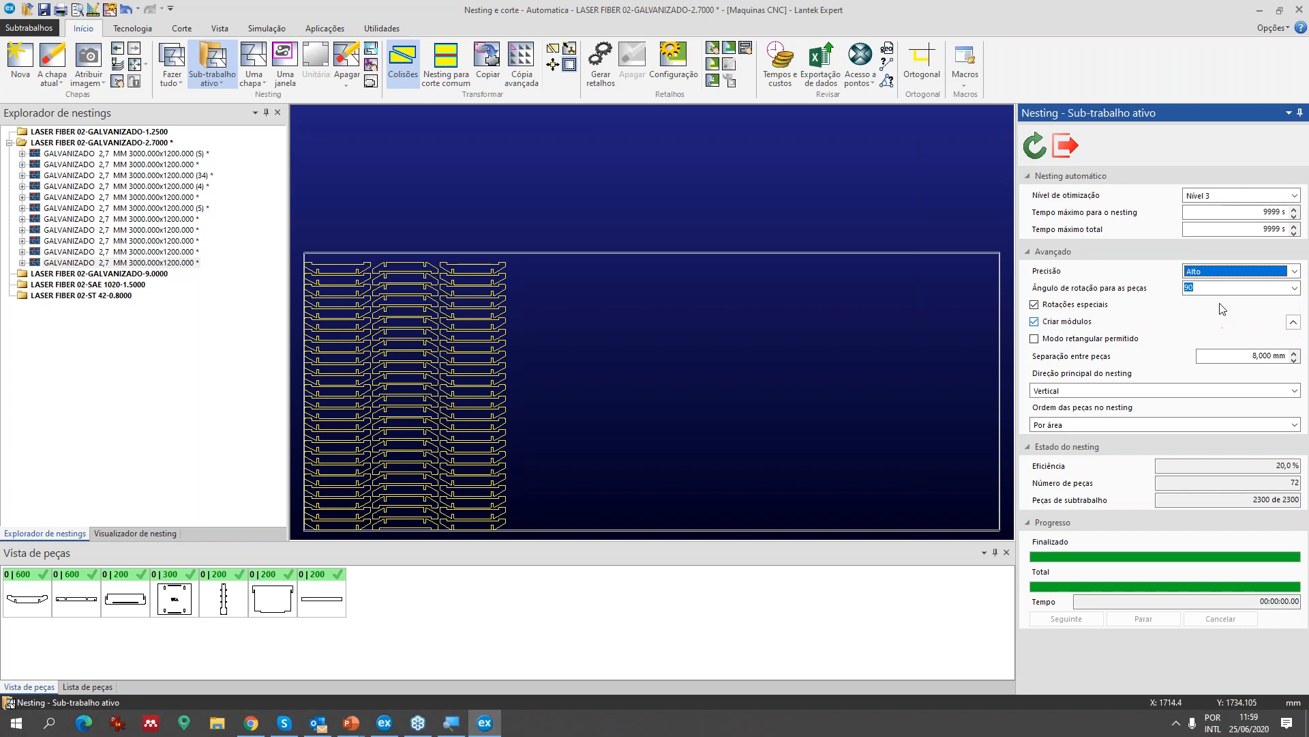
left_click(1034, 154)
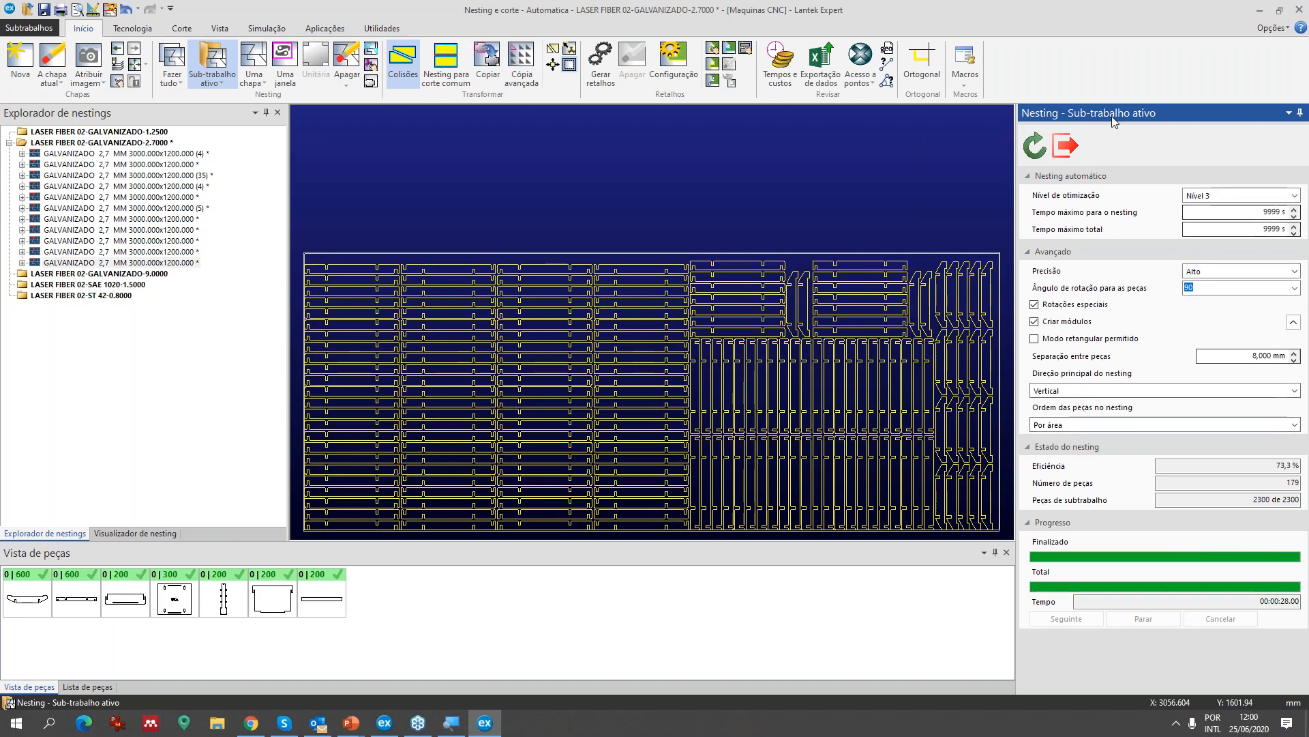
- Finish nesting, check the Rendimento do sistema report for the Alto precision result, and view the last two sheets of the subjob
left_click(1065, 145)
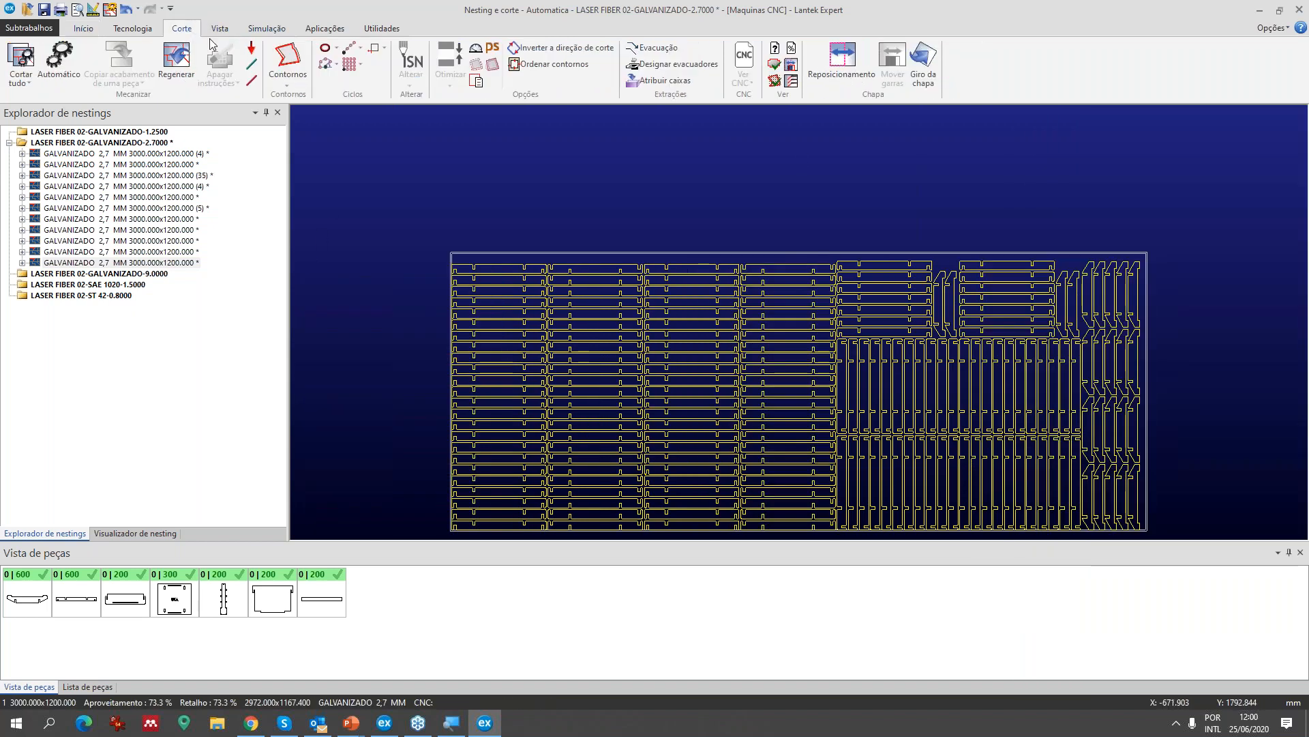
left_click(791, 48)
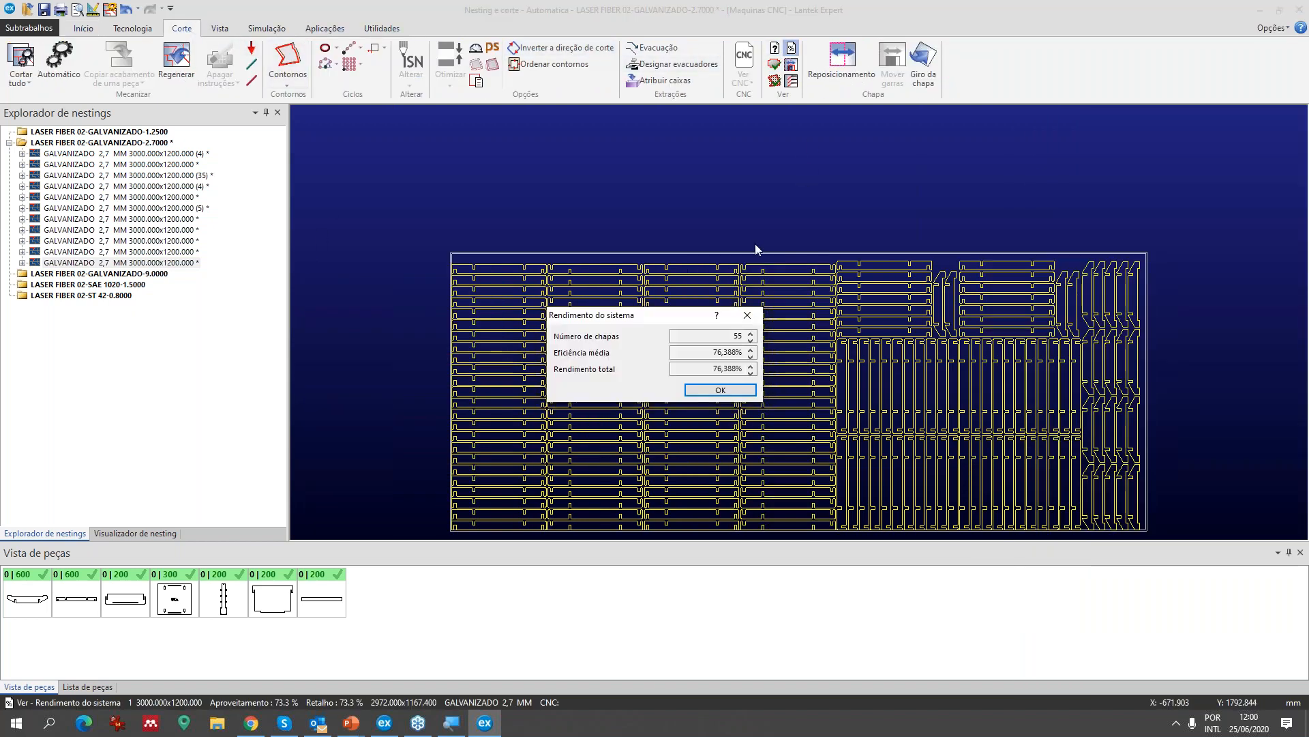
left_click(749, 317)
left_click(171, 254)
left_click(166, 263)
left_click(167, 254)
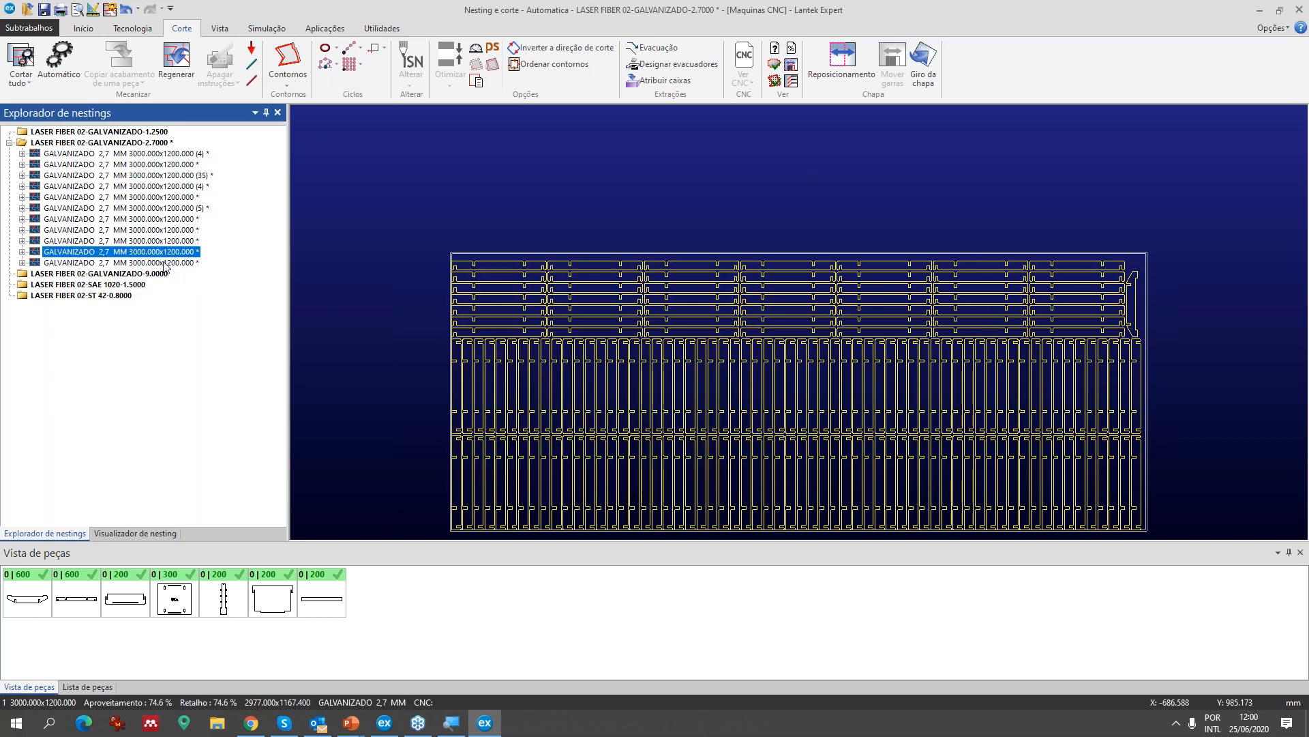
- Reopen automatic nesting for the active subjob, set the optimisation level to Nível 4 with precision Alto, and recalculate
left_click(84, 29)
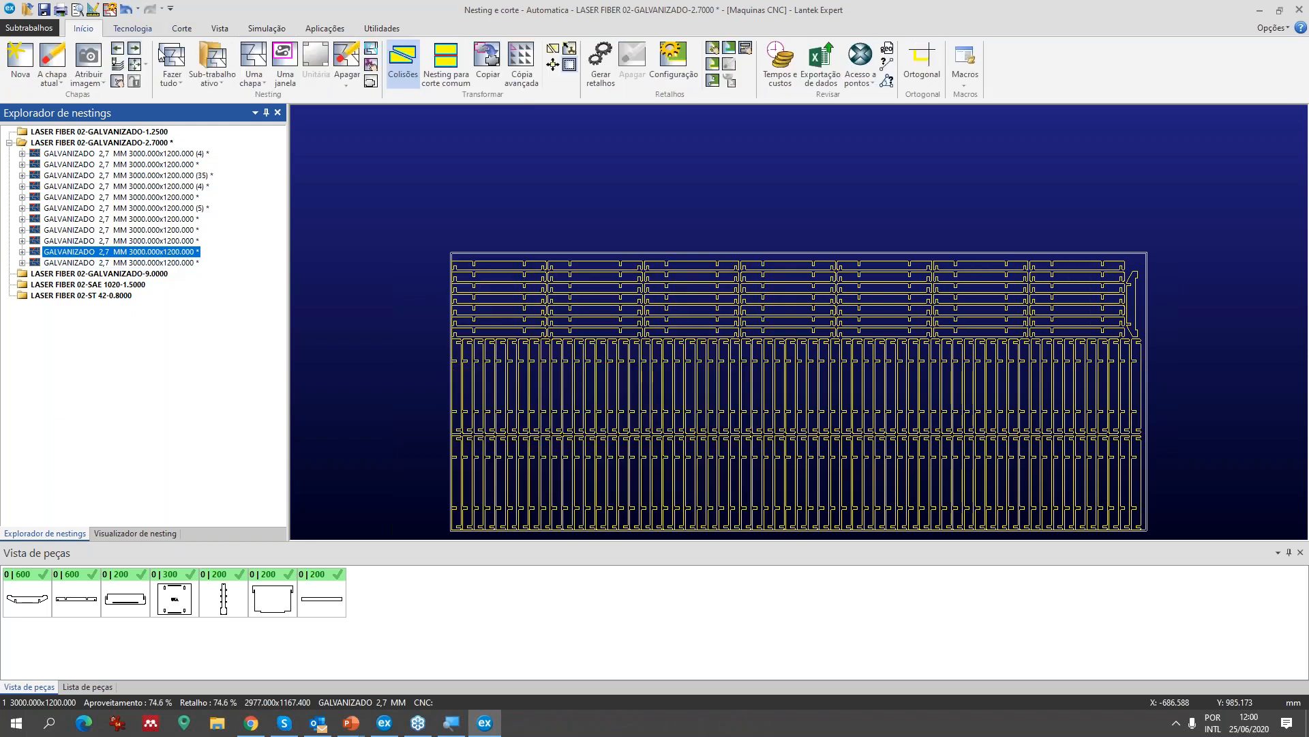
left_click(212, 56)
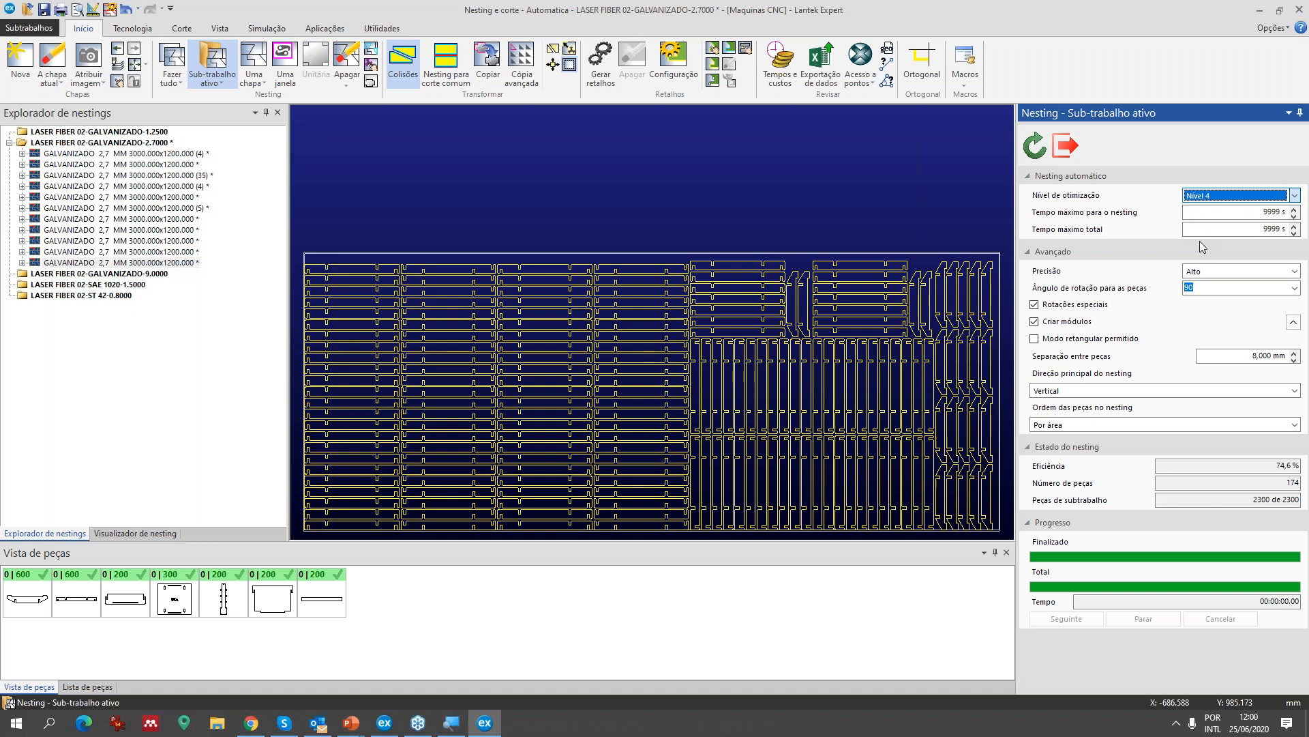
left_click(1034, 146)
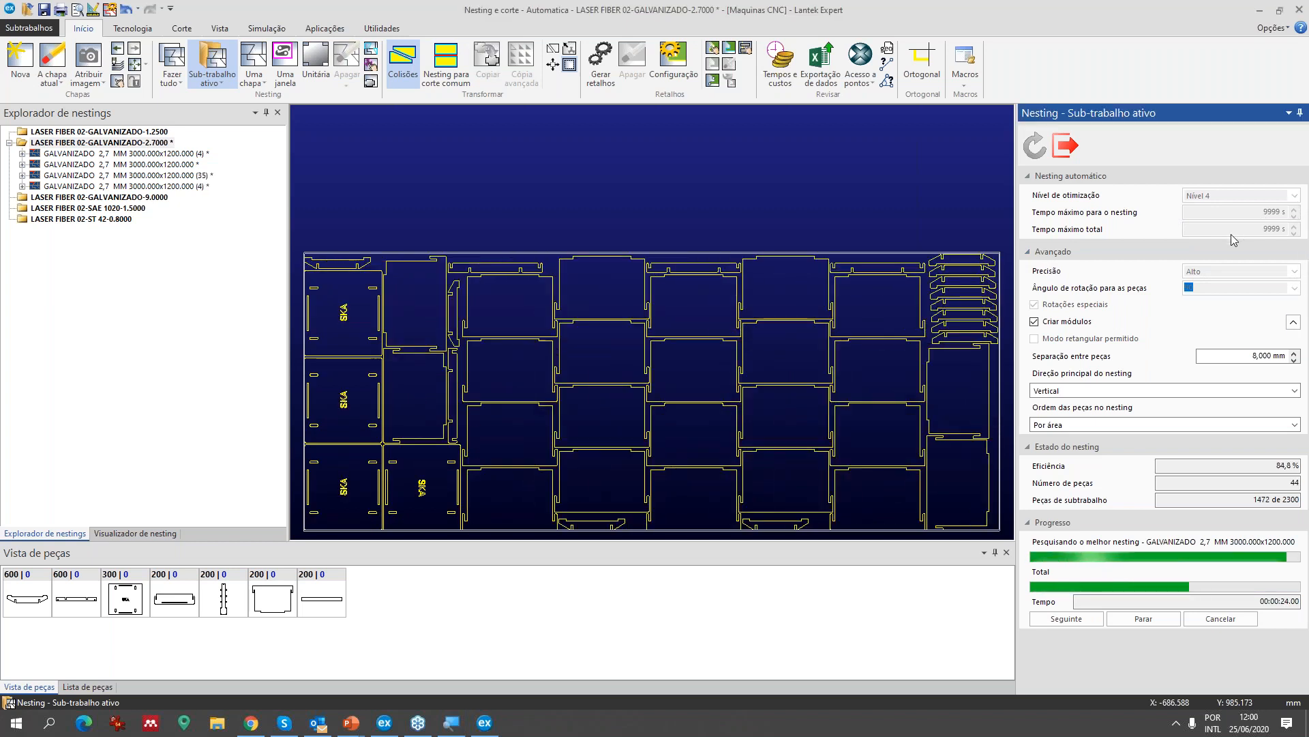
left_click_drag(1110, 199, 1016, 199)
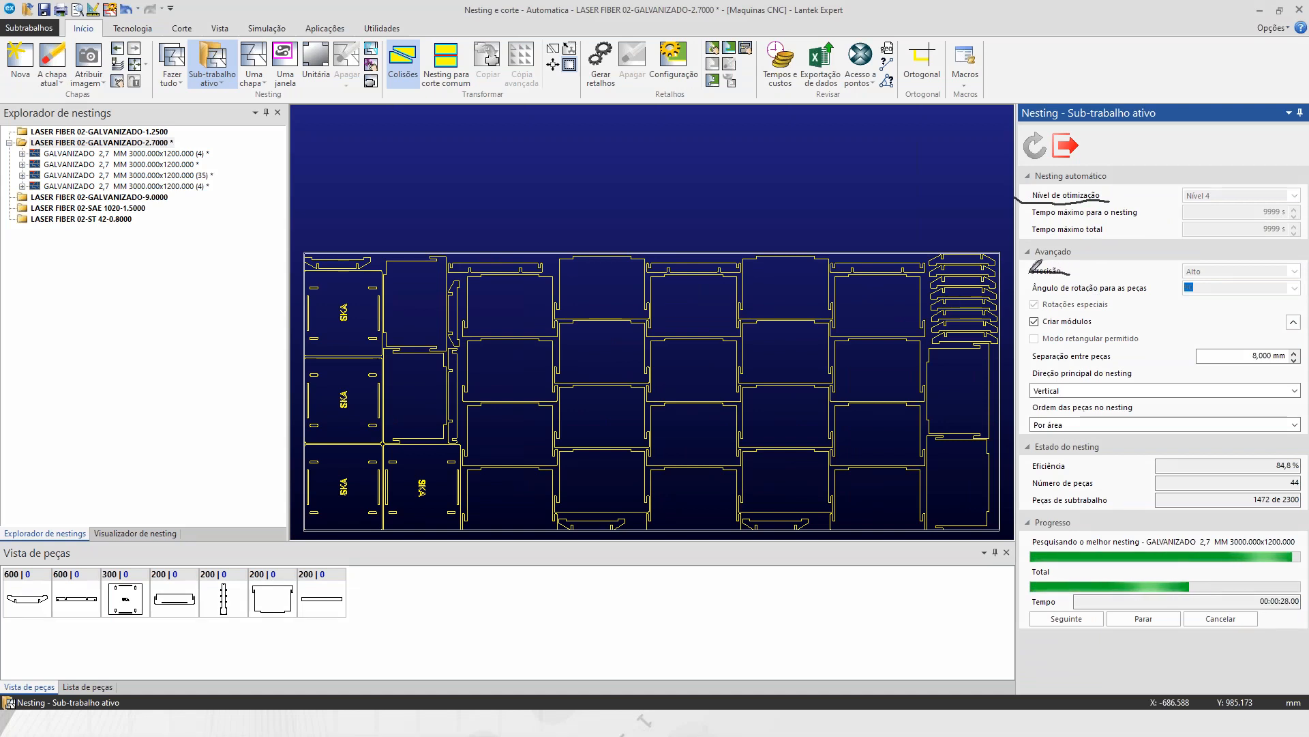
left_click_drag(1069, 273, 1025, 271)
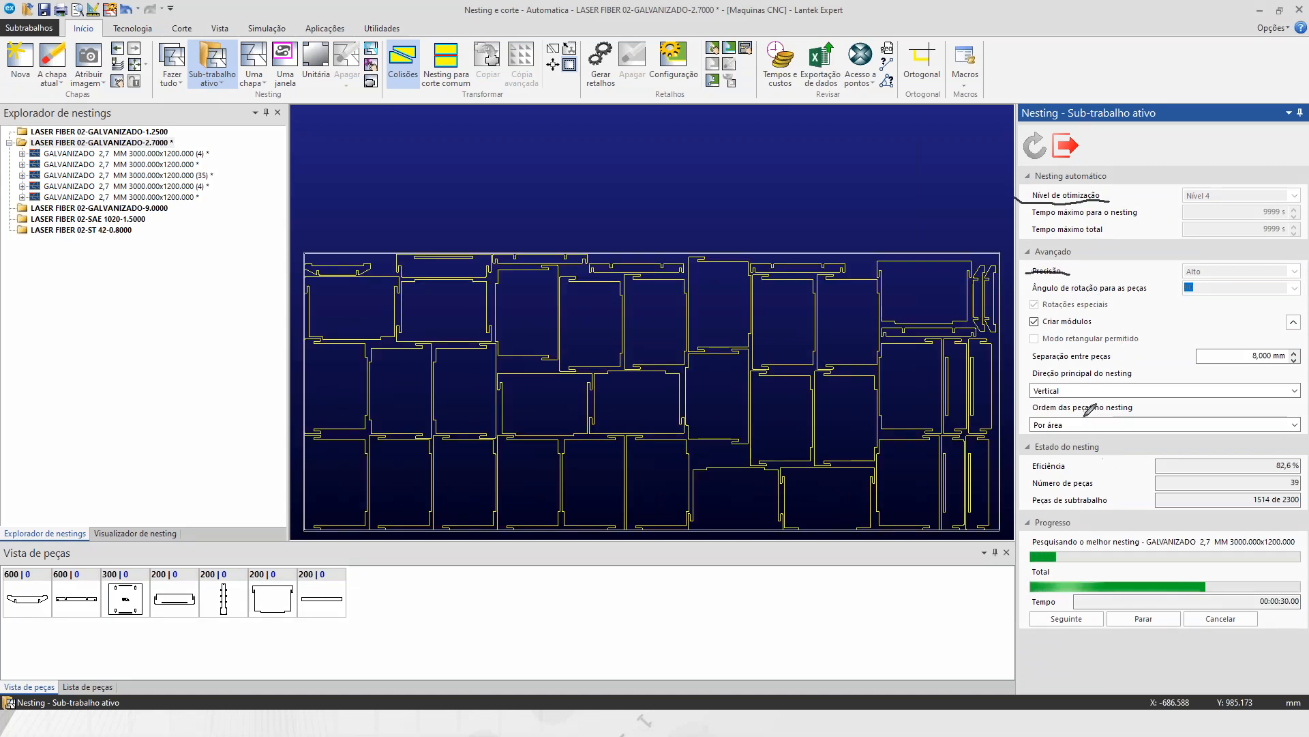
mouse_move(1026, 404)
left_mouse_down()
mouse_move(1029, 419)
mouse_move(1084, 449)
mouse_move(1138, 436)
mouse_move(1132, 395)
mouse_move(1024, 407)
left_mouse_up()
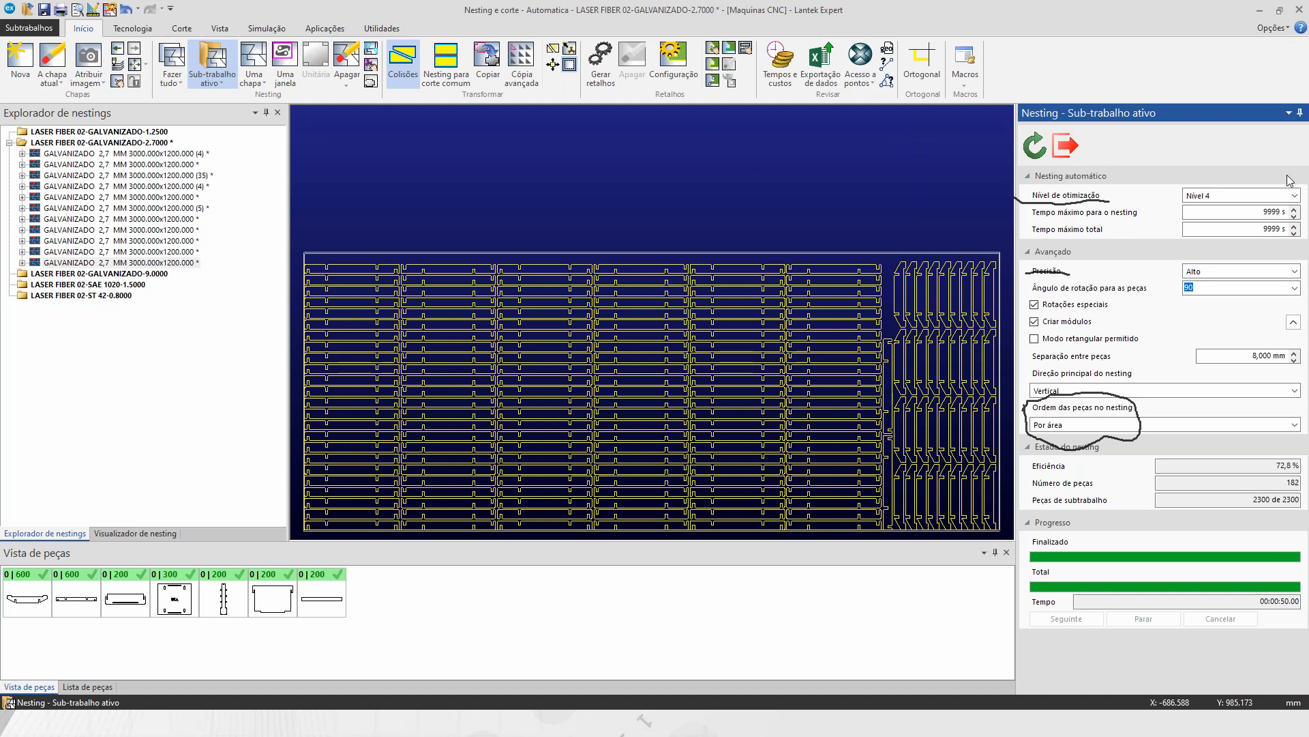
left_click(1201, 298)
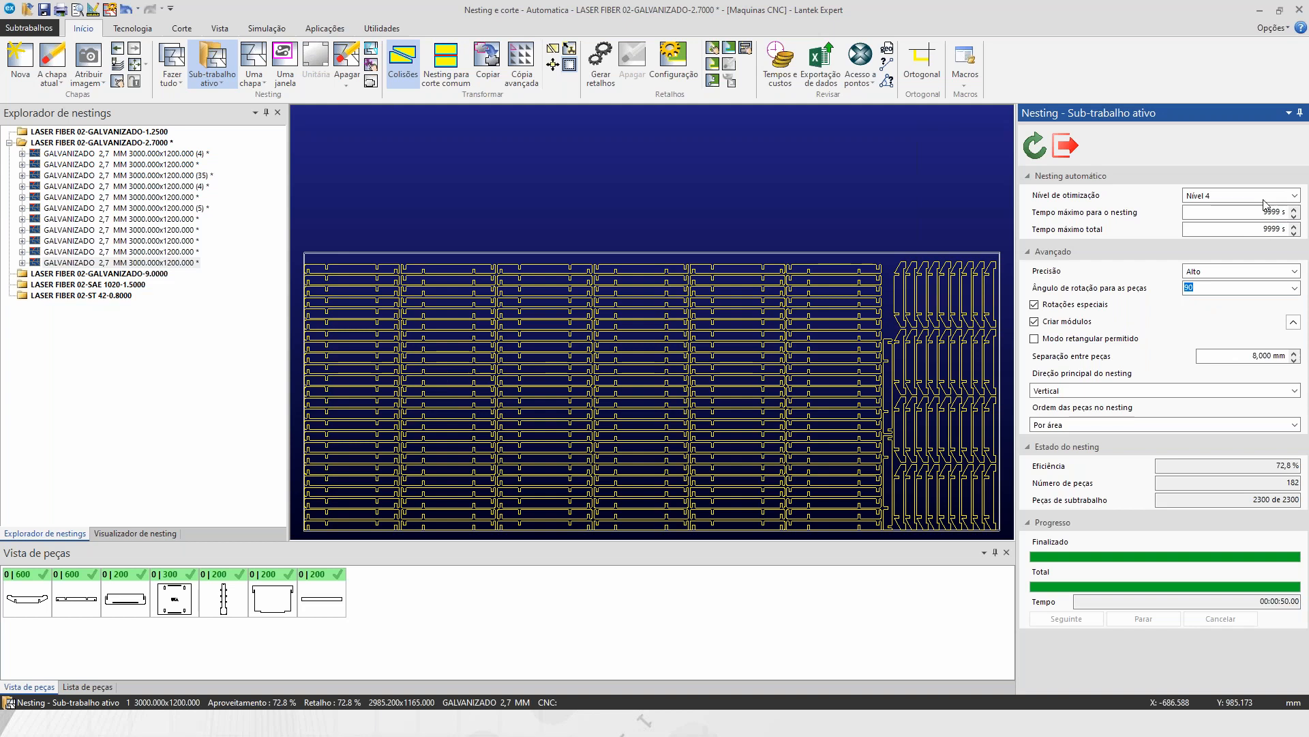
- Check the Rendimento do sistema report for the Nível 4 nesting result and centre the last sheet for review
left_click(181, 28)
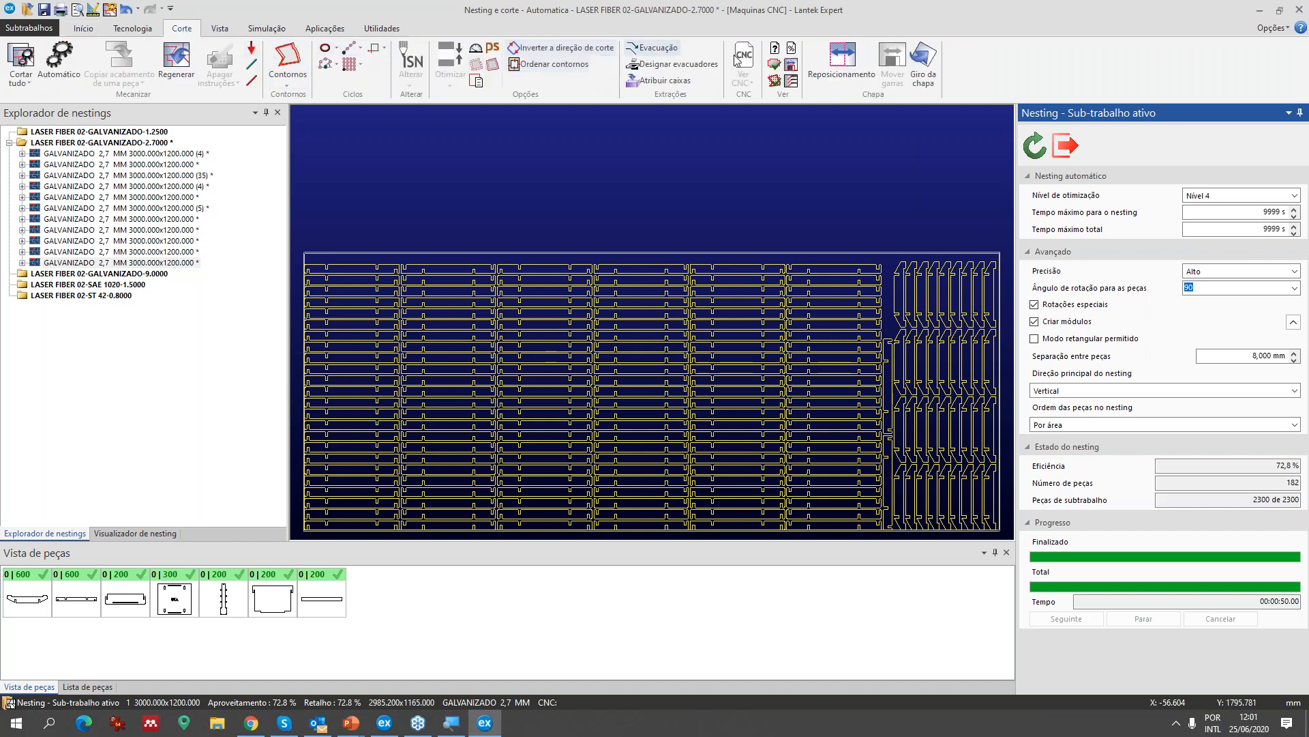
left_click(791, 48)
left_click(758, 316)
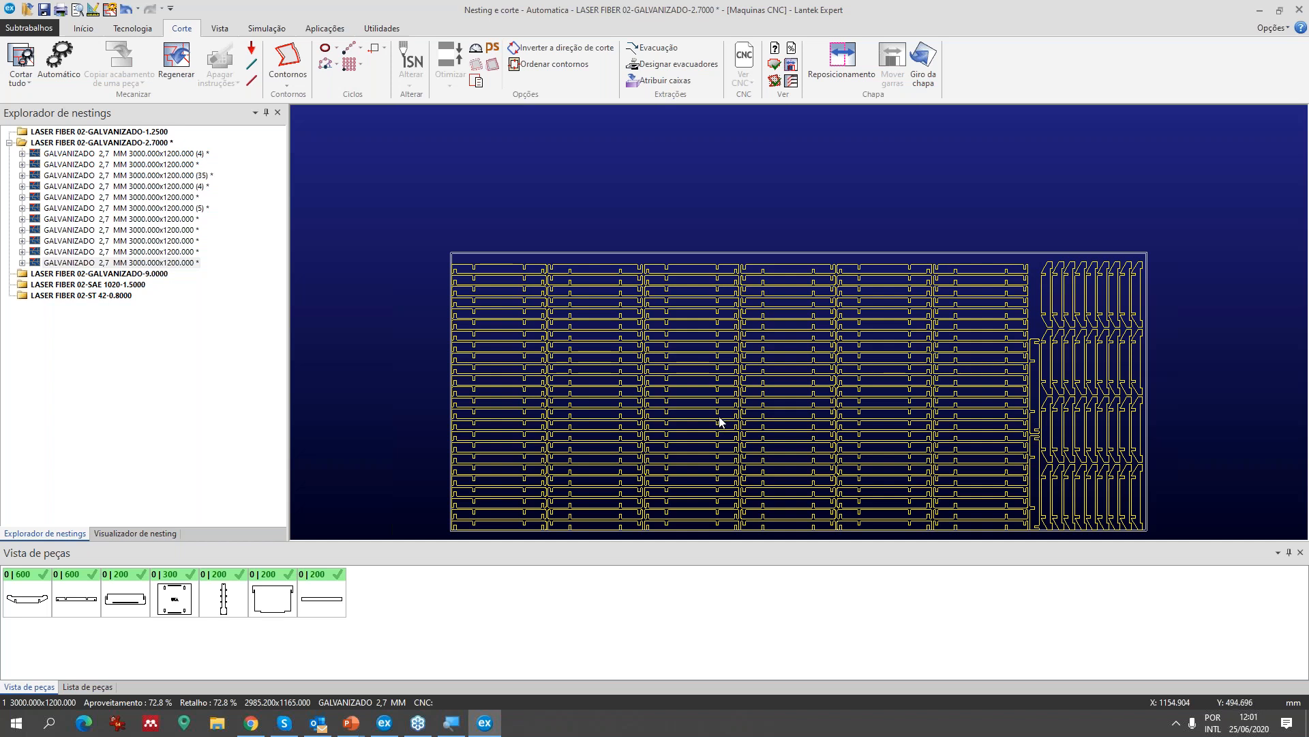
middle_click_drag(710, 409, 639, 314)
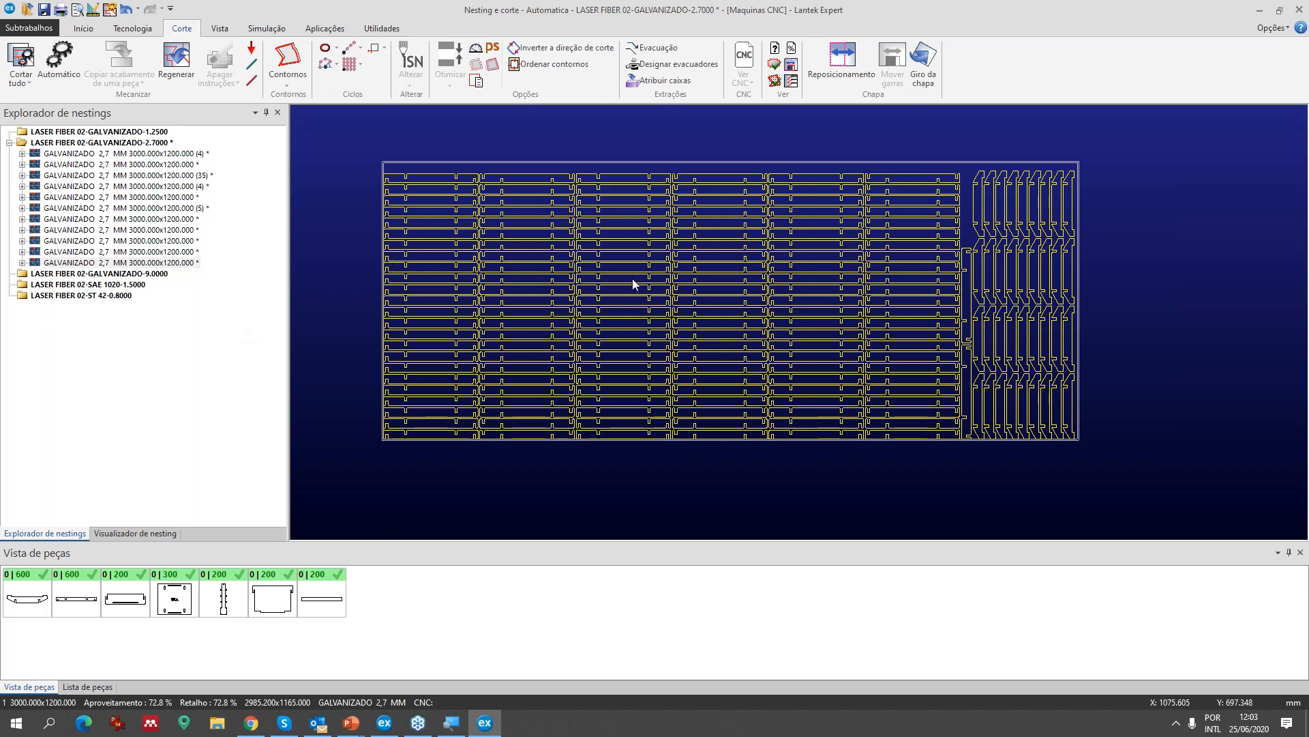
mouse_move(632, 280)
middle_mouse_down()
mouse_move(633, 294)
mouse_move(621, 272)
middle_mouse_up()
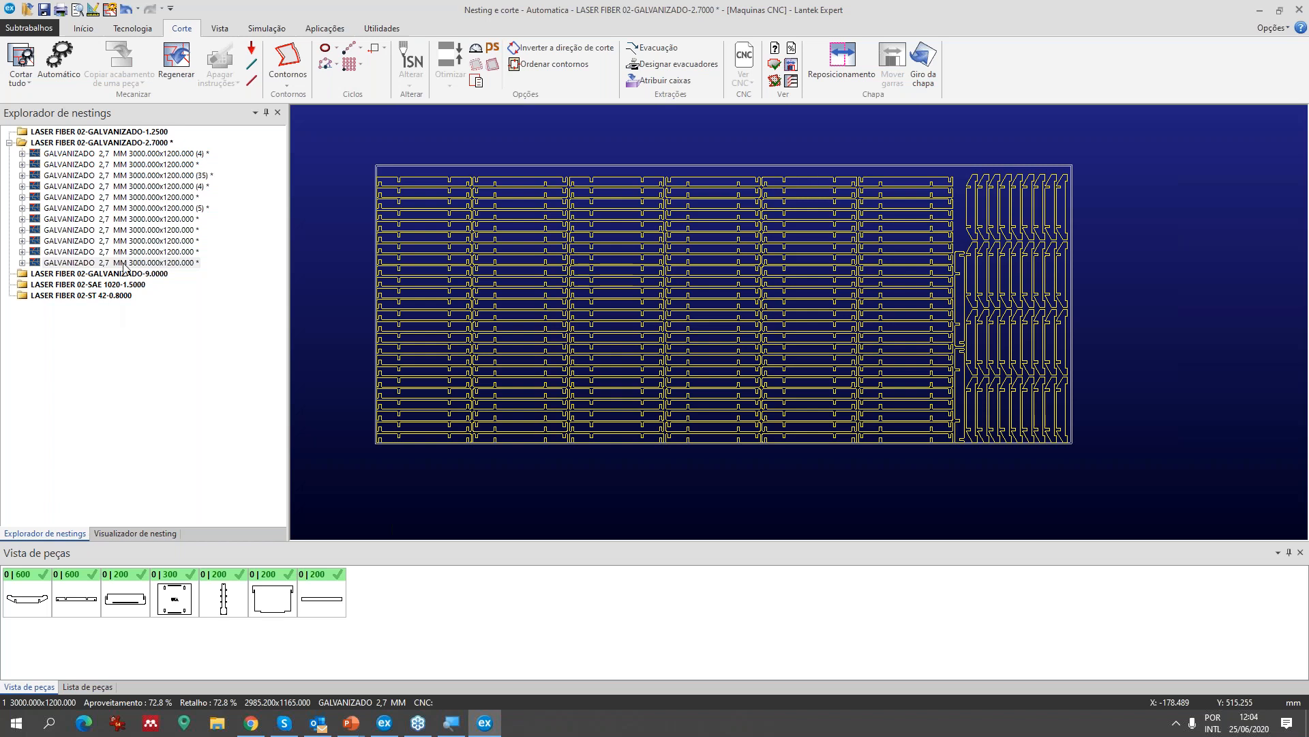
mouse_move(990, 219)
middle_mouse_down()
mouse_move(853, 210)
mouse_move(903, 250)
middle_mouse_up()
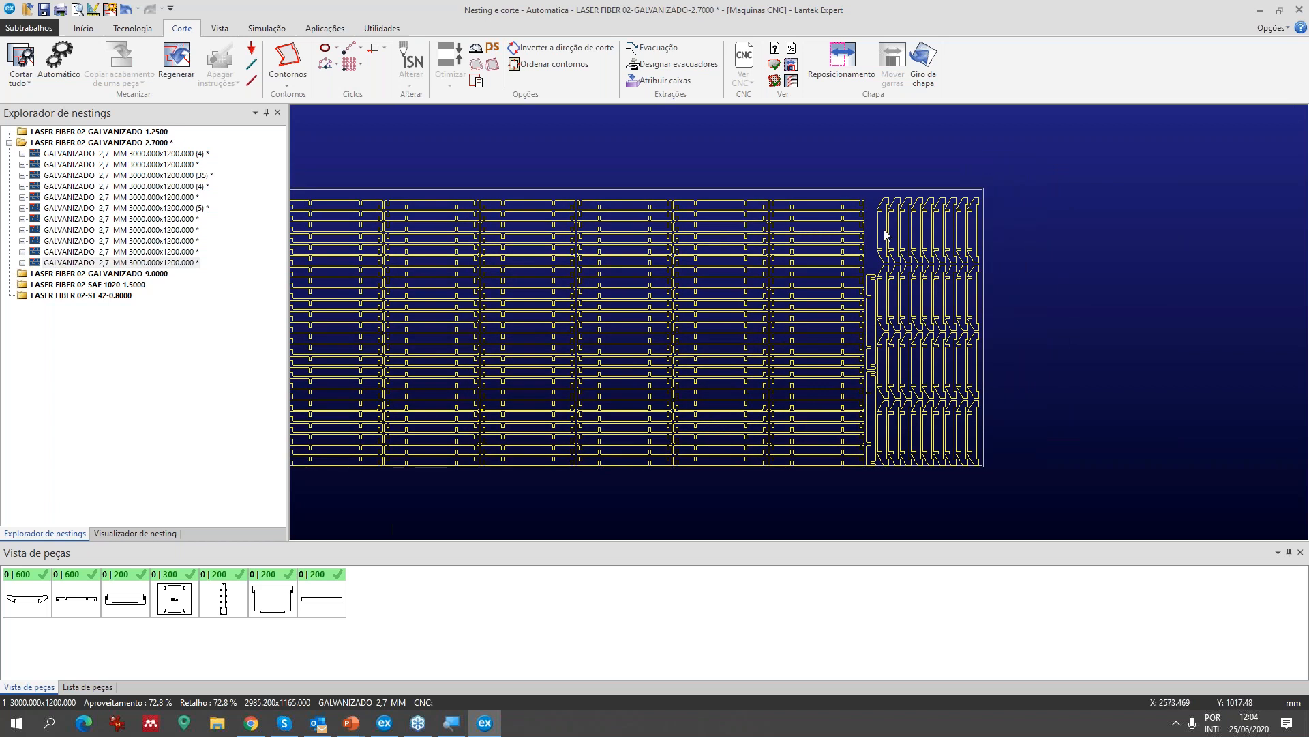
scroll(799, 324, "up", 4)
left_click(799, 322)
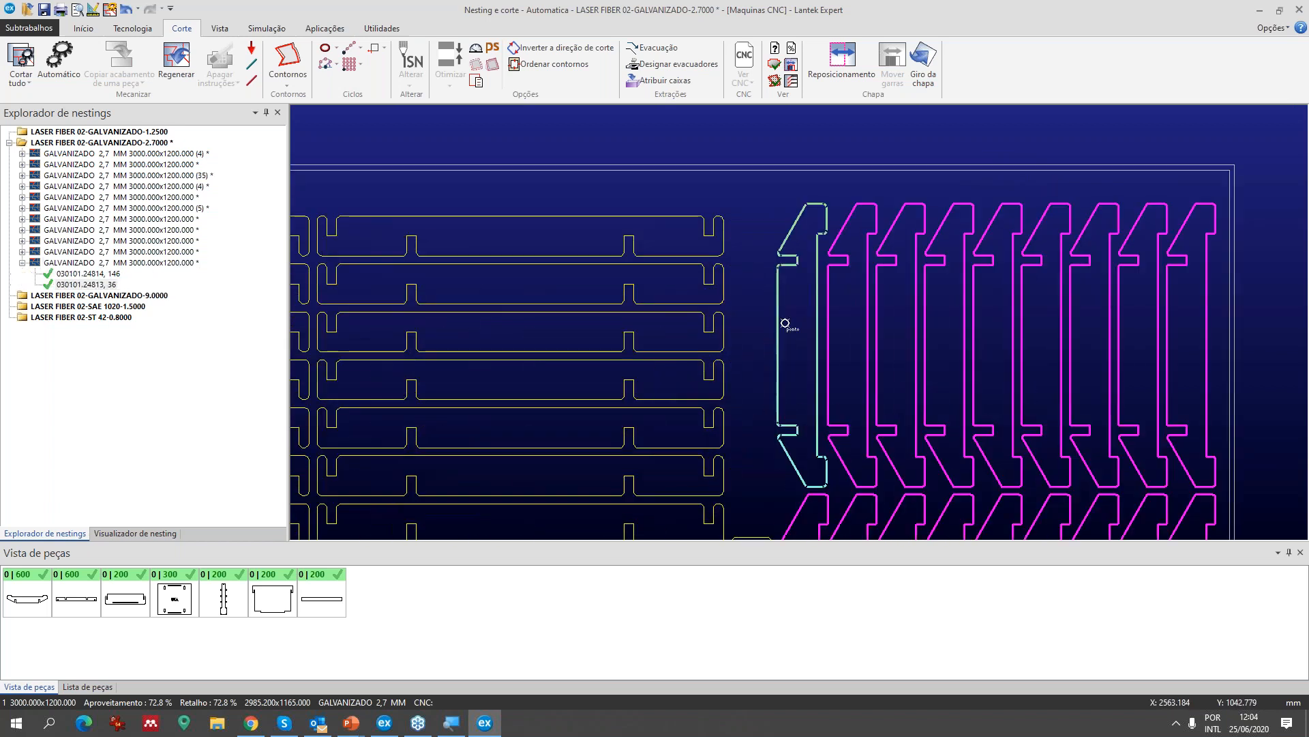
key("ctrl+9")
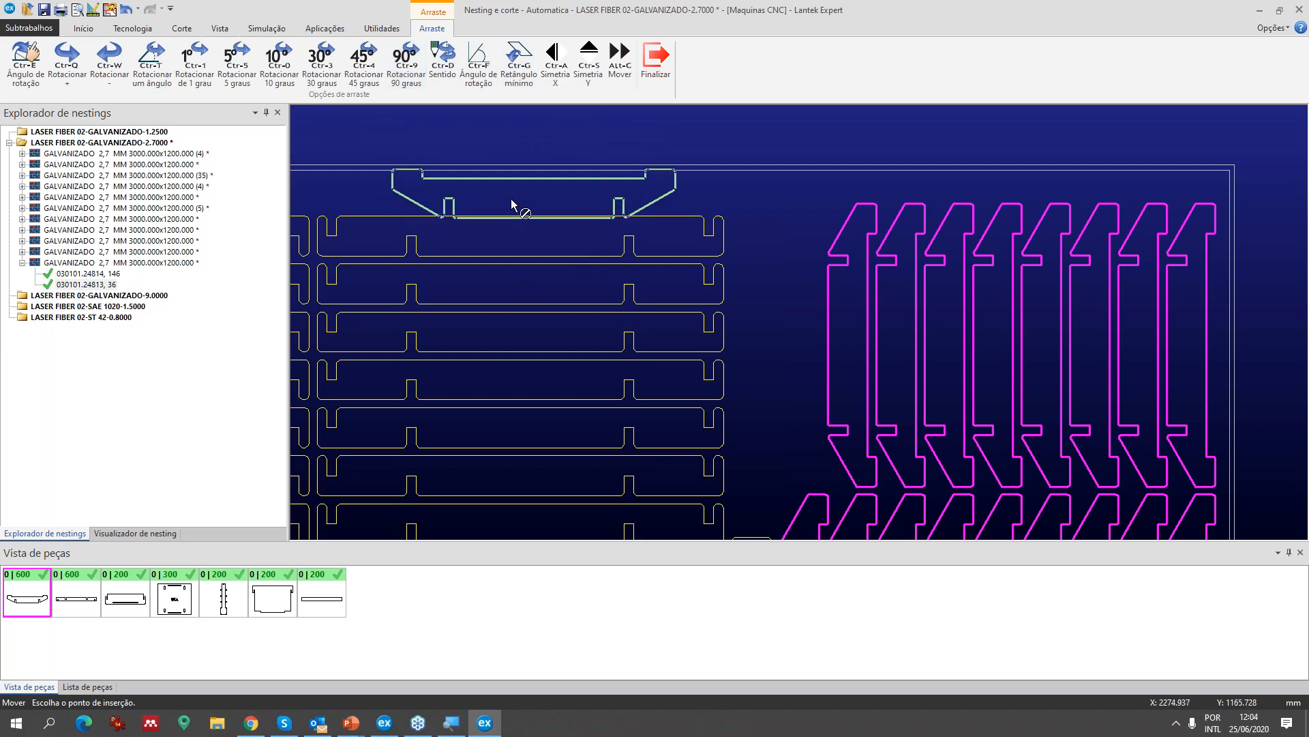
scroll(799, 321, "up", 3)
scroll(802, 316, "down", 3)
scroll(800, 322, "up", 4)
scroll(799, 323, "down", 4)
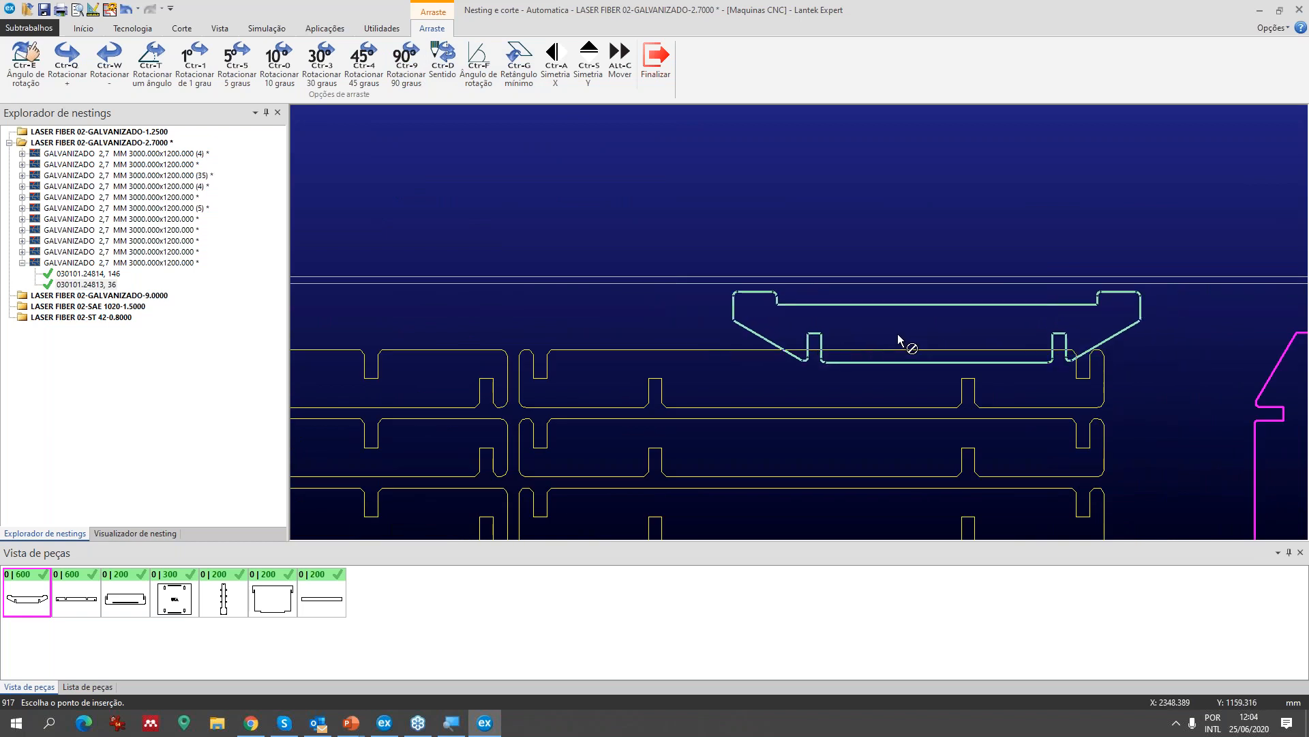
middle_click_drag(941, 353, 689, 399)
scroll(807, 330, "up", 3)
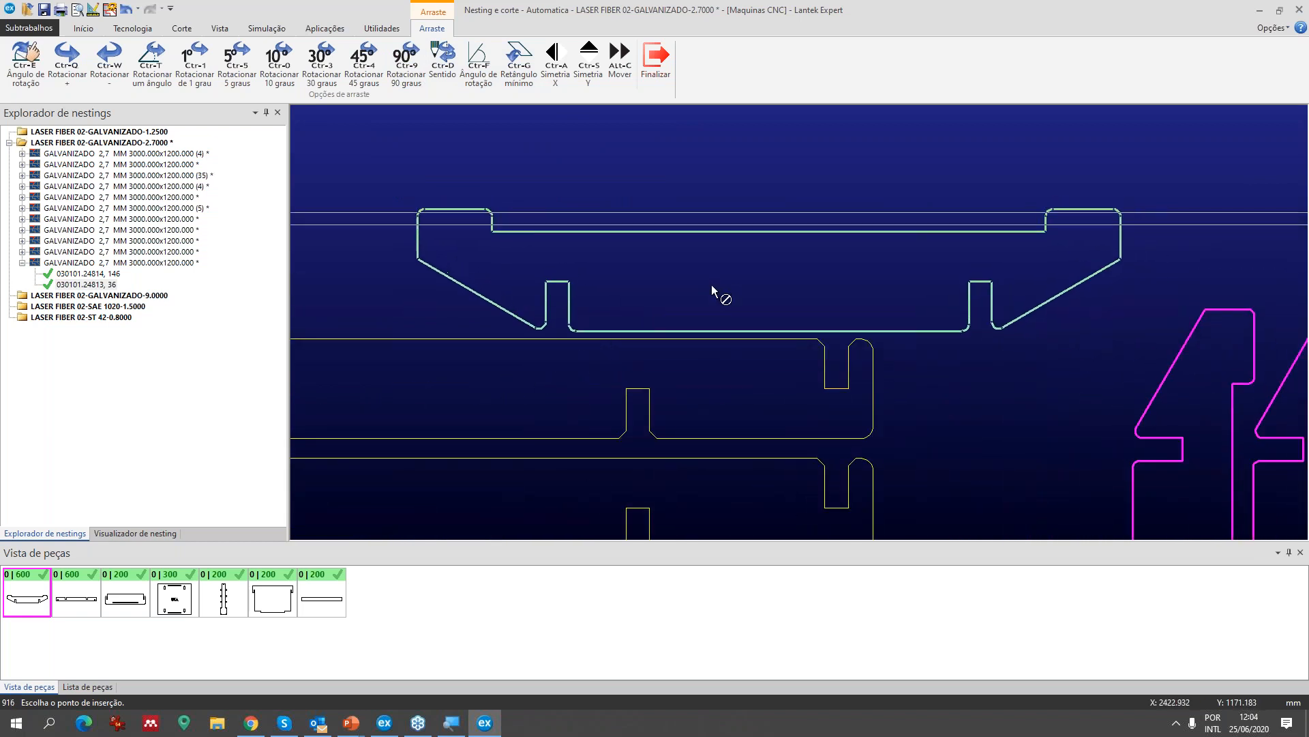
scroll(799, 326, "down", 3)
scroll(799, 322, "down", 2)
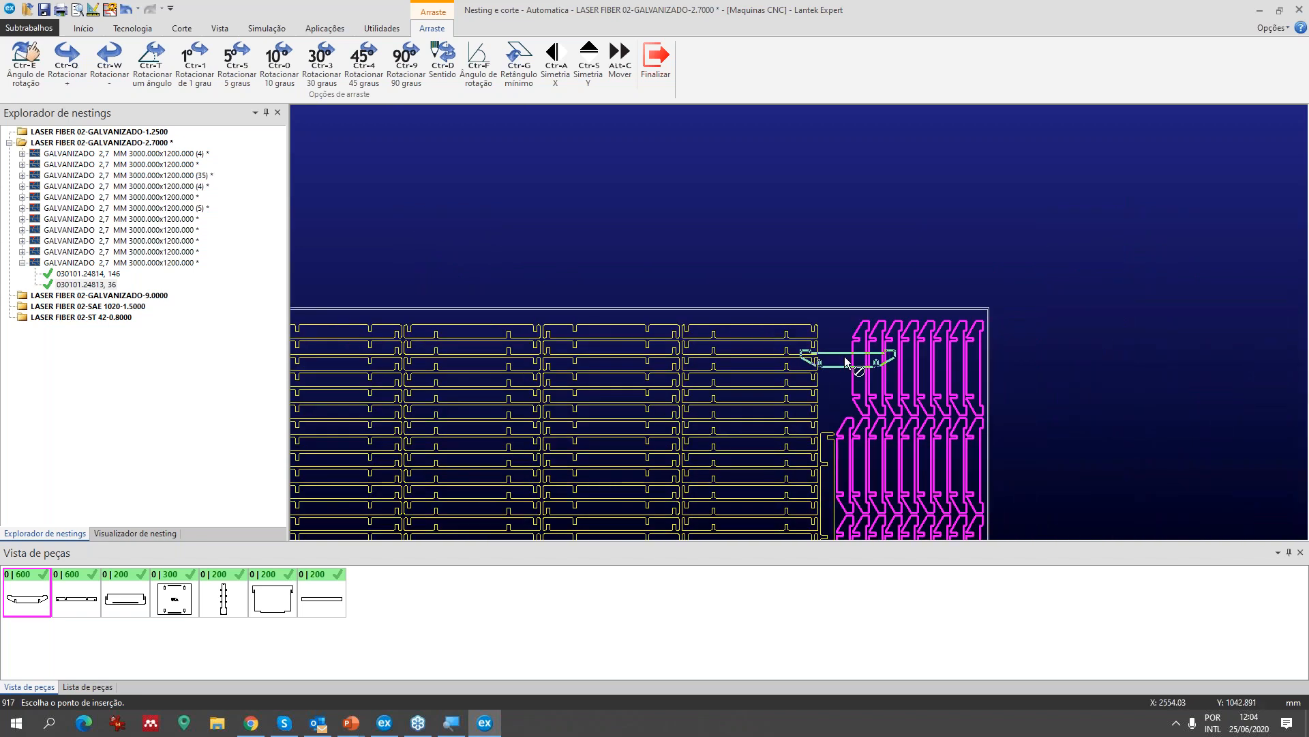
scroll(815, 328, "down", 3)
scroll(680, 325, "up", 3)
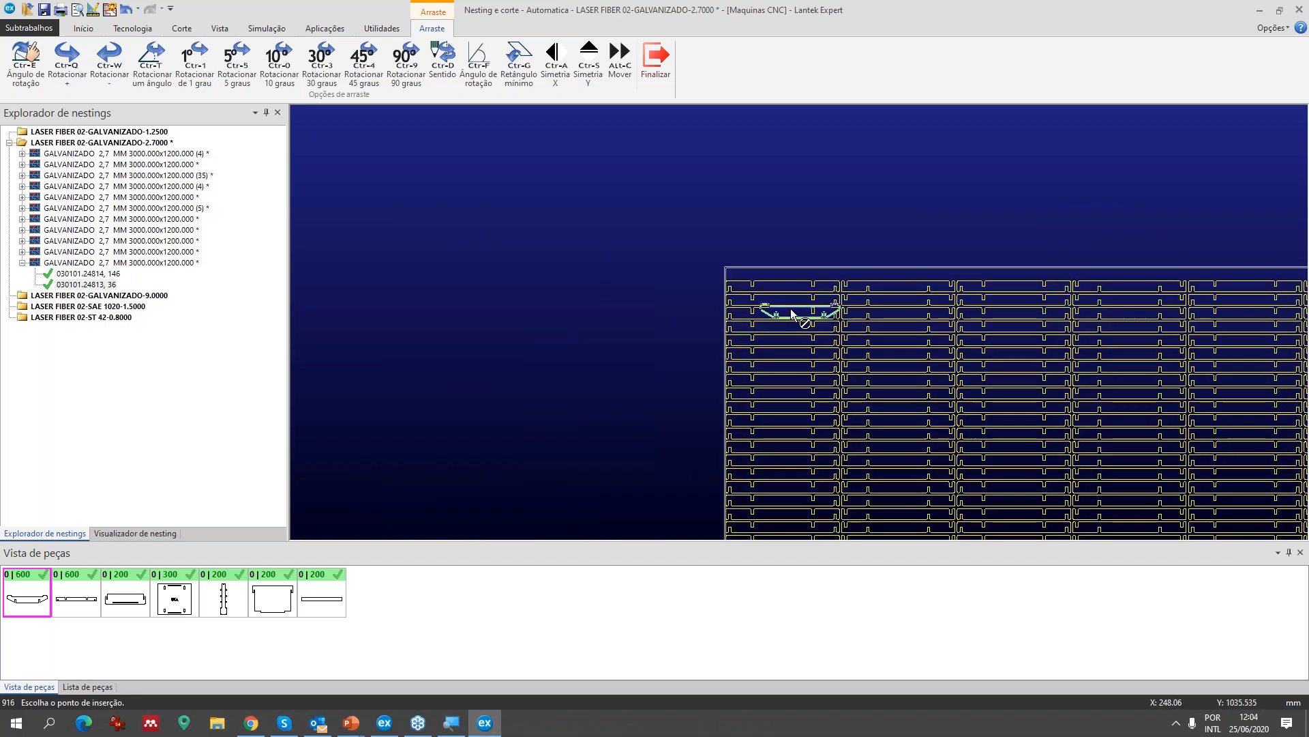
key("Escape")
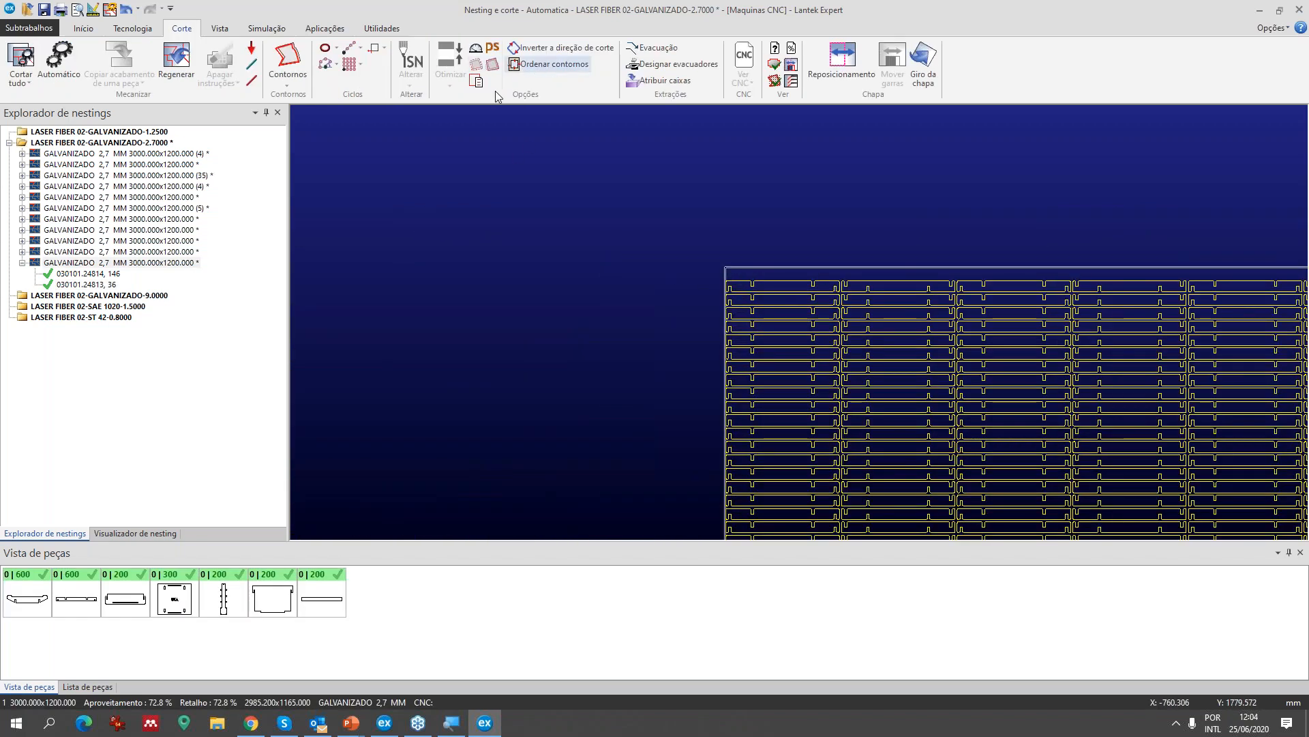
- Turn off Colisões and move the upper-left vertical part, rotated 90 degrees, into the free strip at the sheet's upper-left corner
left_click(84, 28)
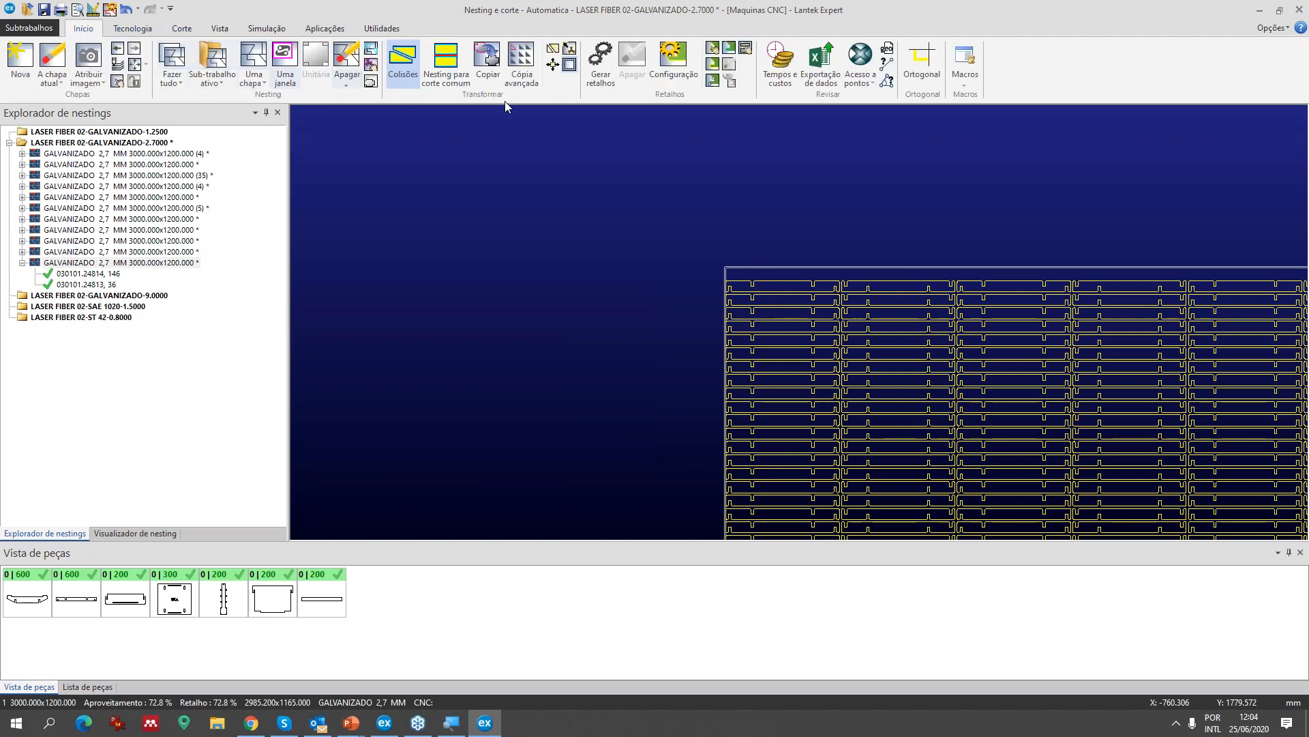
scroll(862, 344, "down", 3)
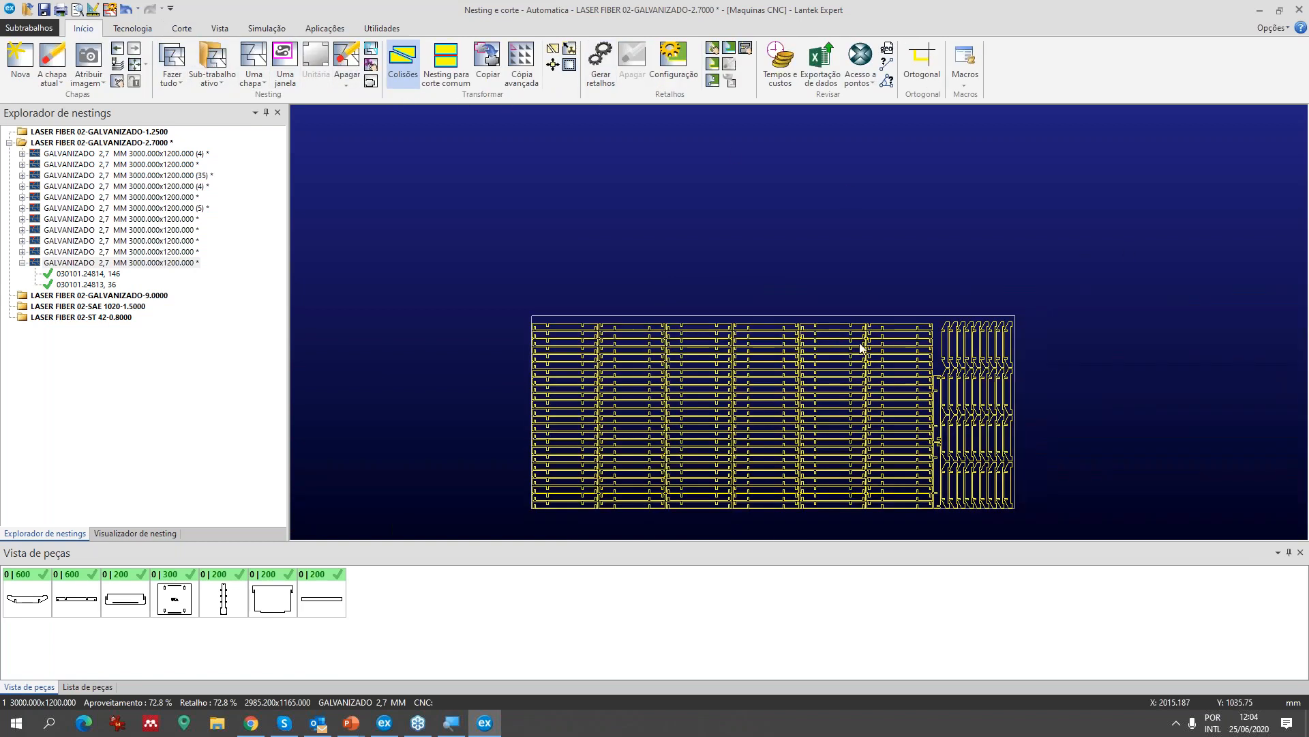
left_click(942, 353)
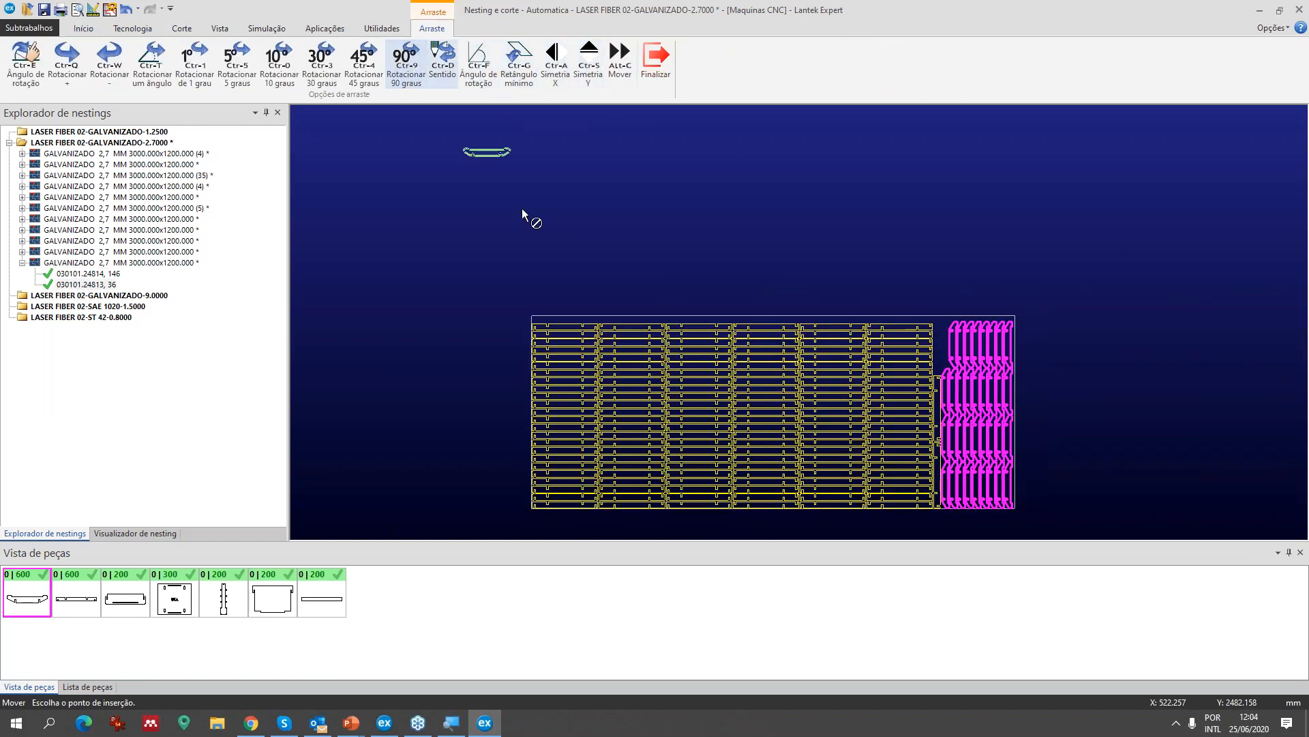
scroll(853, 386, "up", 5)
scroll(808, 402, "up", 4)
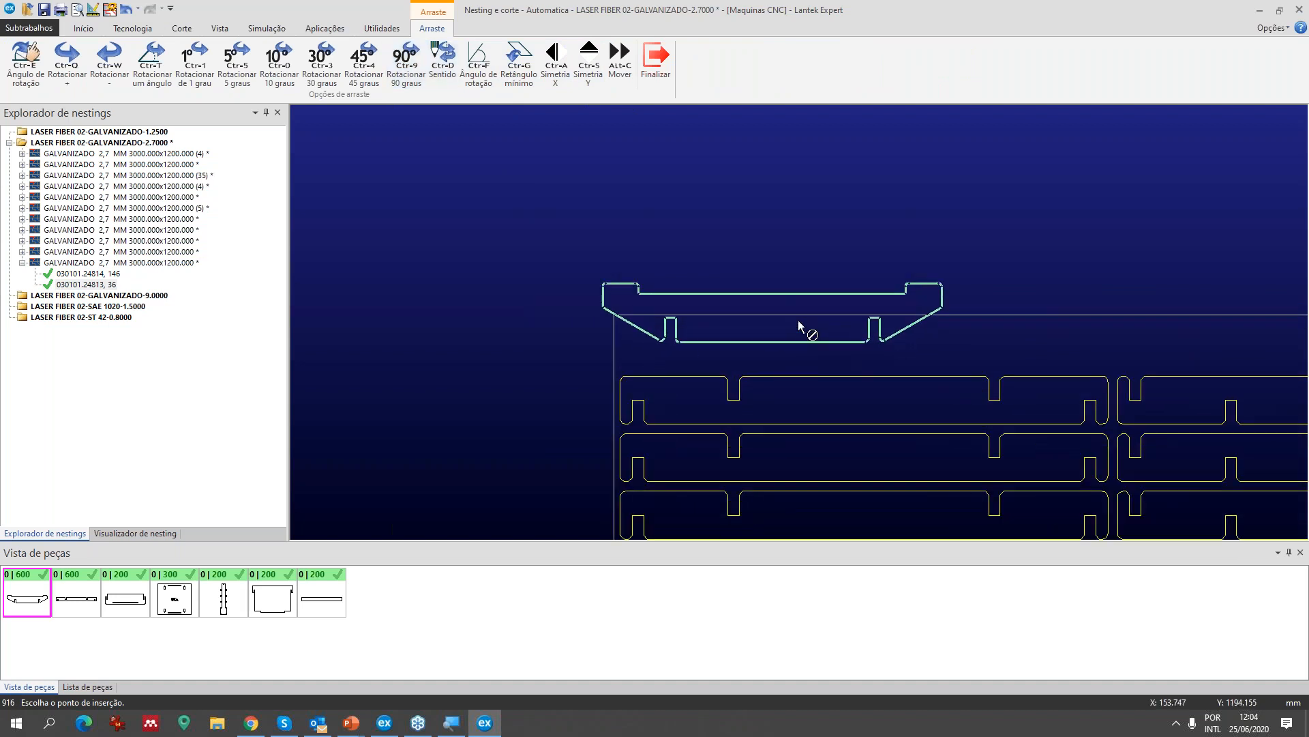
left_click(83, 28)
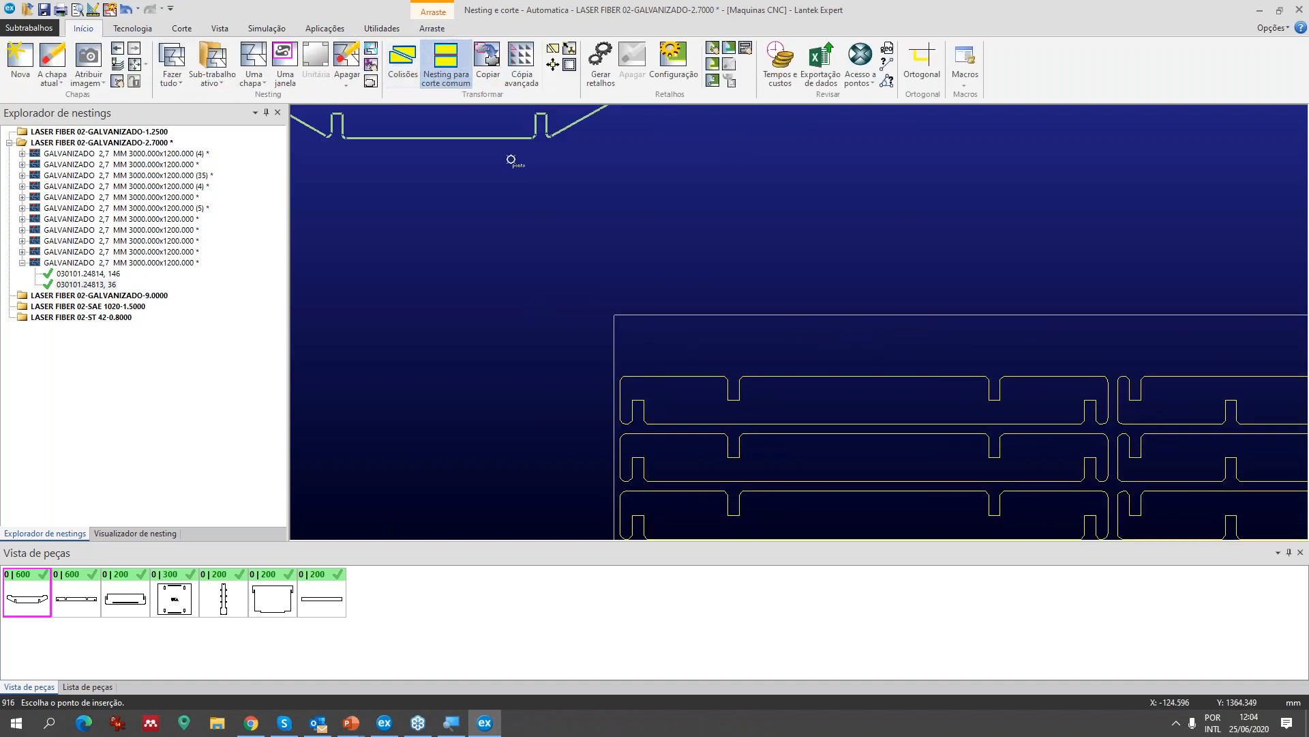
scroll(852, 307, "up", 5)
scroll(797, 316, "down", 2)
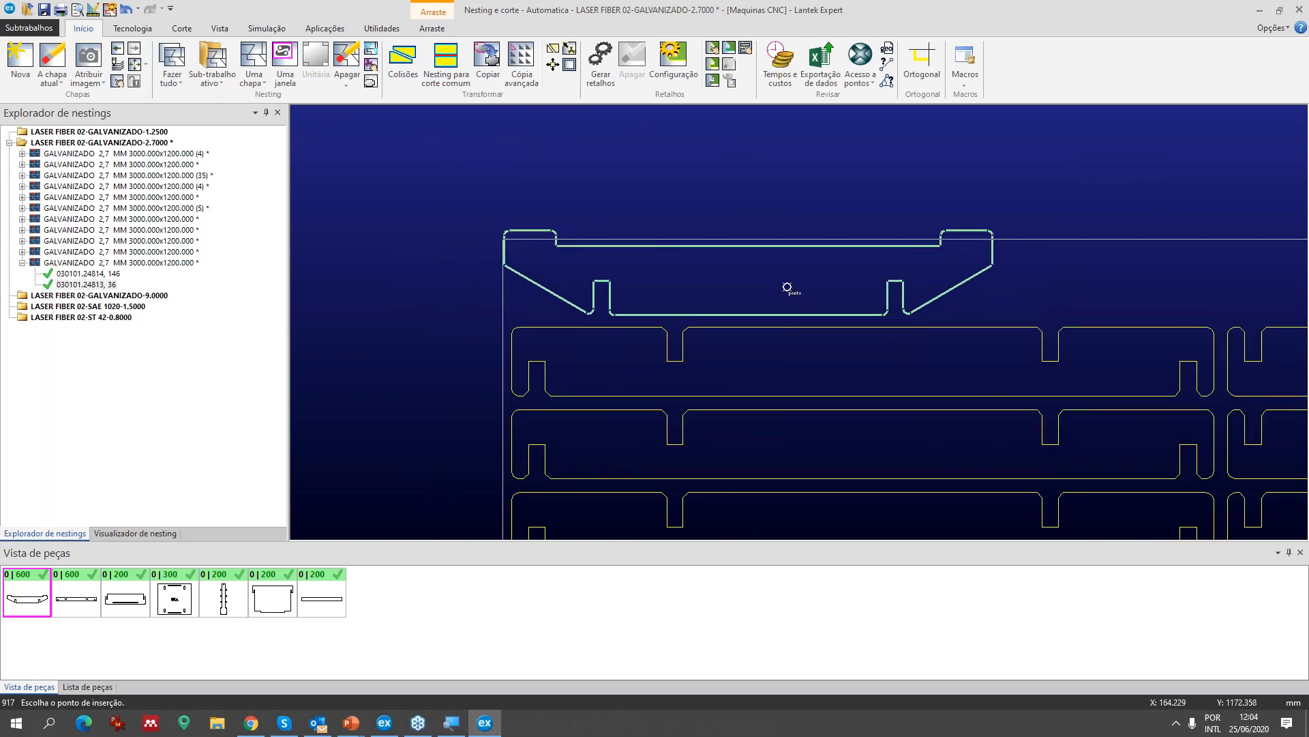
left_click(797, 294)
scroll(809, 319, "down", 4)
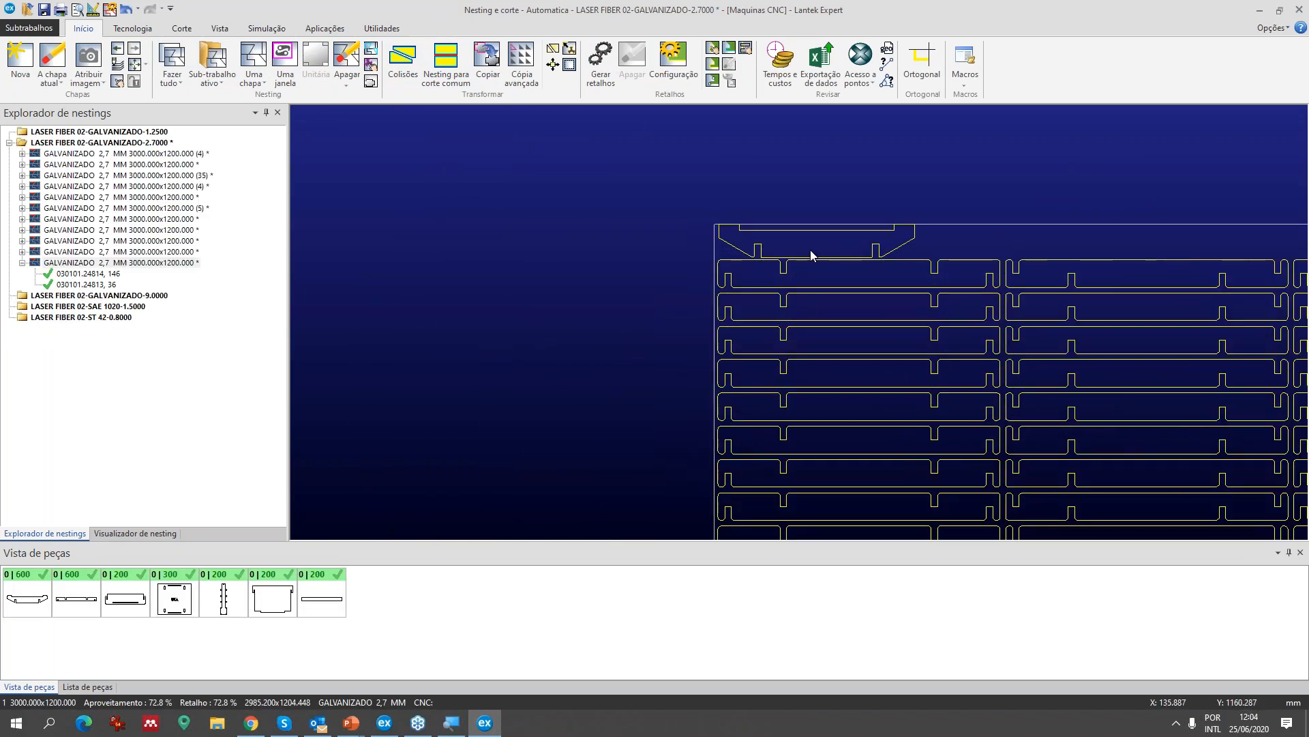
middle_click_drag(941, 287, 624, 211)
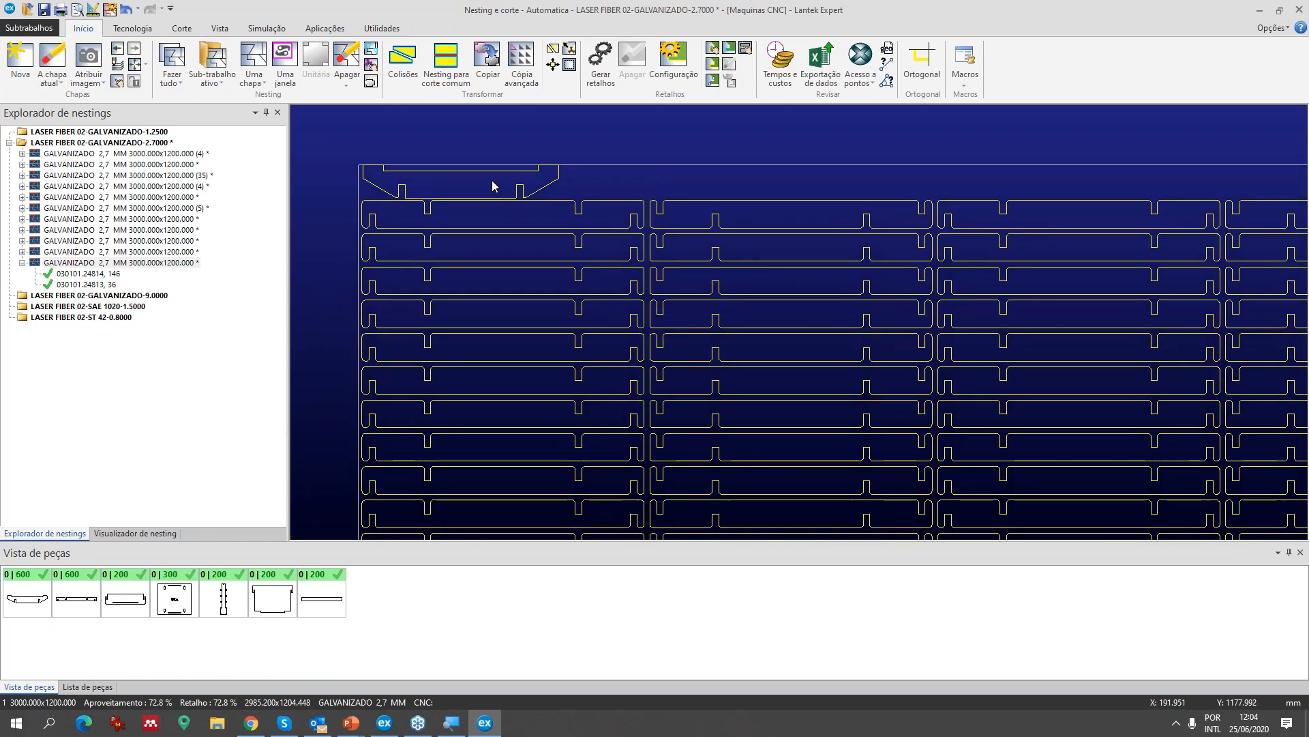
- Undo the part move, bring the whole sheet back into view and dismiss the Outlook notification
key("ctrl+z")
scroll(598, 211, "down", 5)
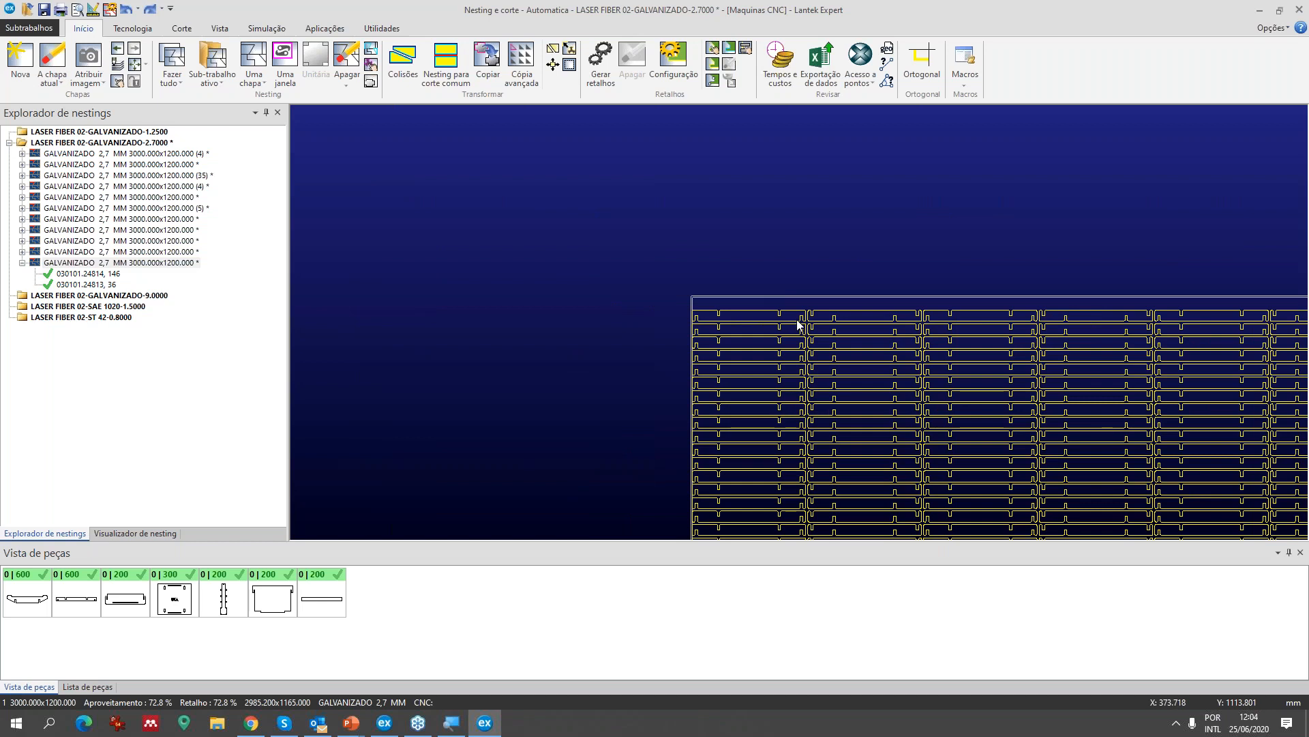
middle_click_drag(944, 345, 619, 210)
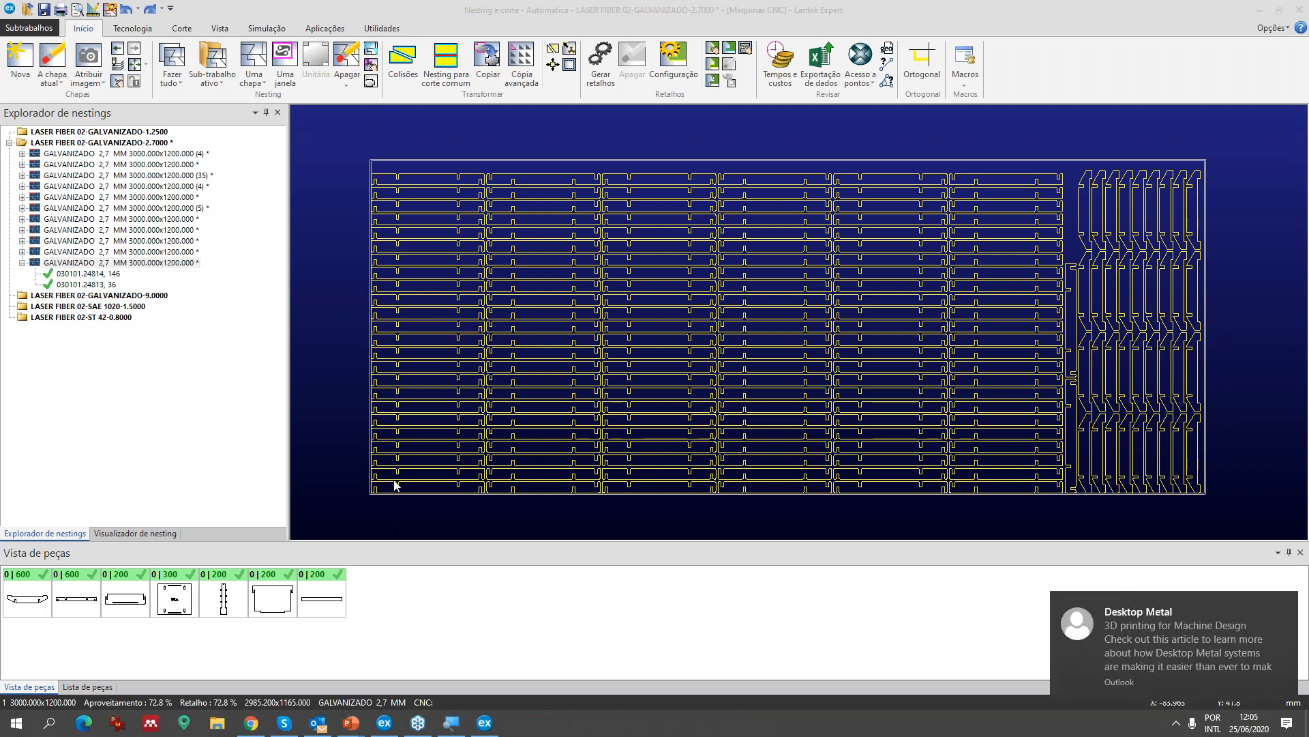
mouse_move(1133, 619)
left_click(1285, 606)
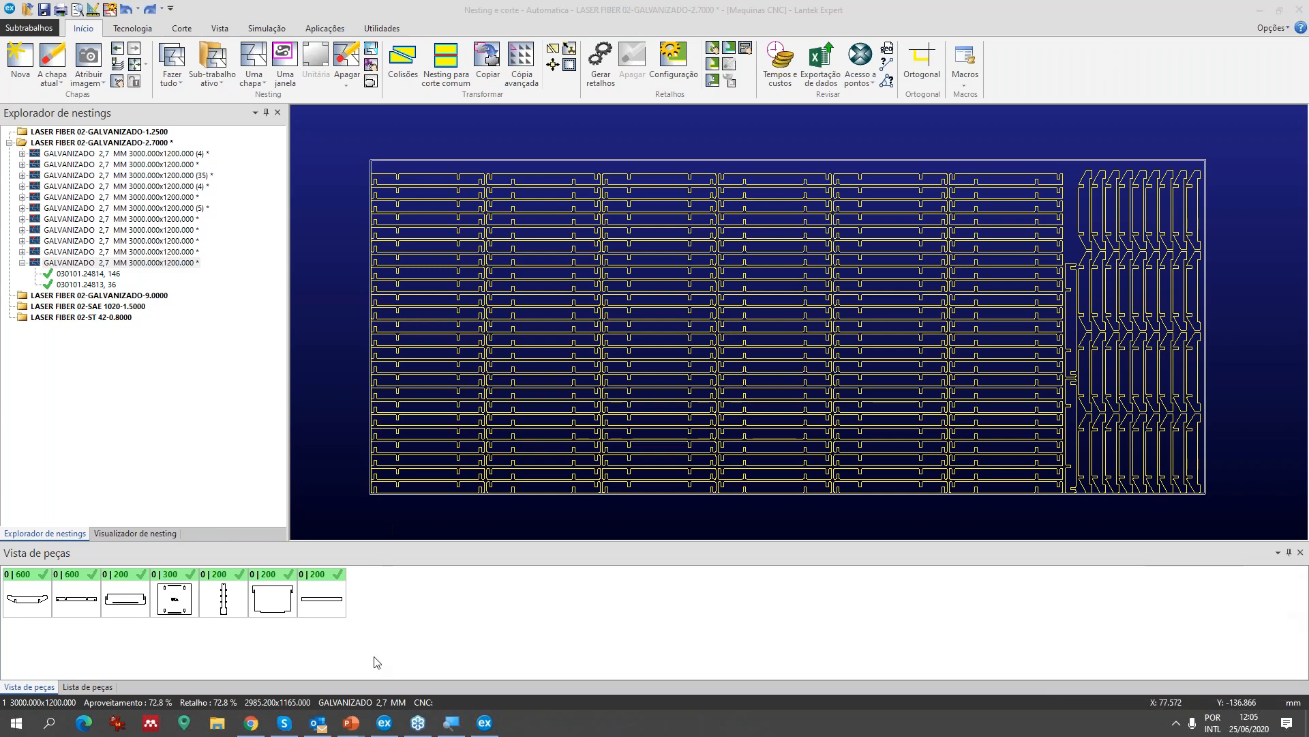
- Switch to the PowerPoint slide show and advance past the "Configuração para nesting automático" slide
mouse_move(362, 725)
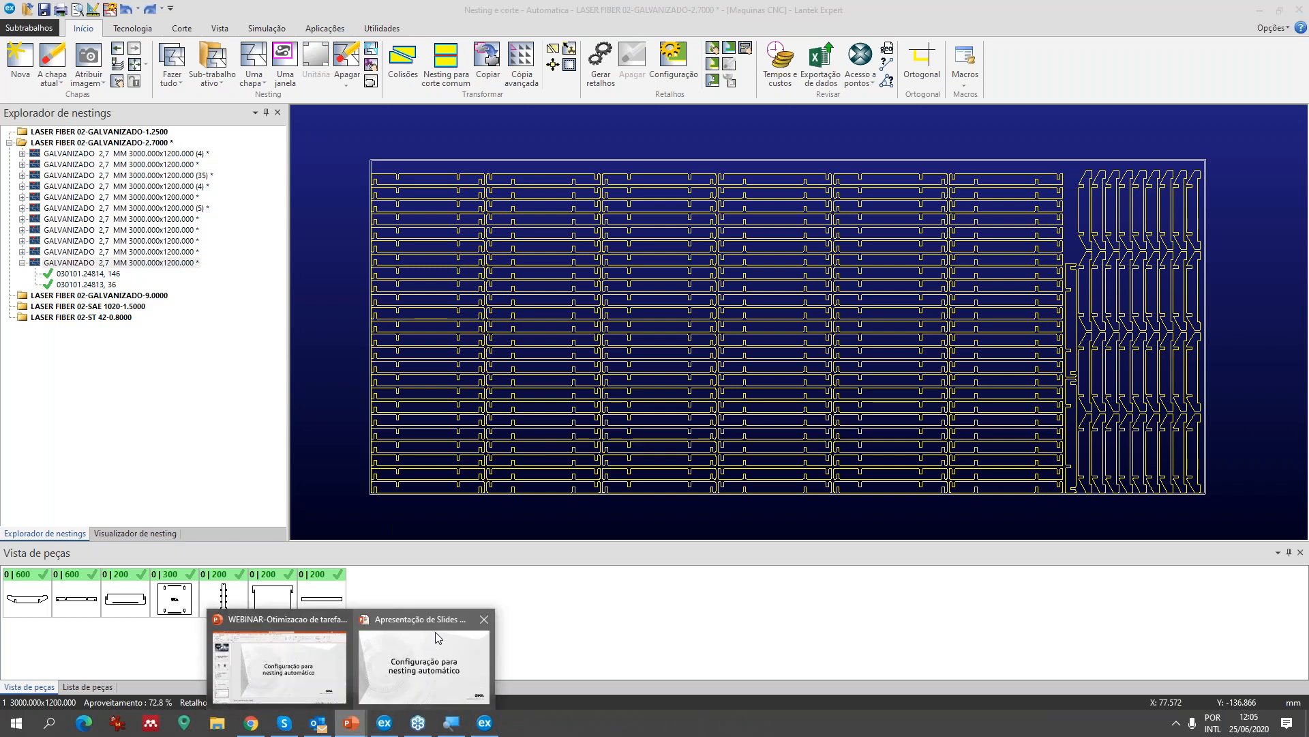
left_click(437, 637)
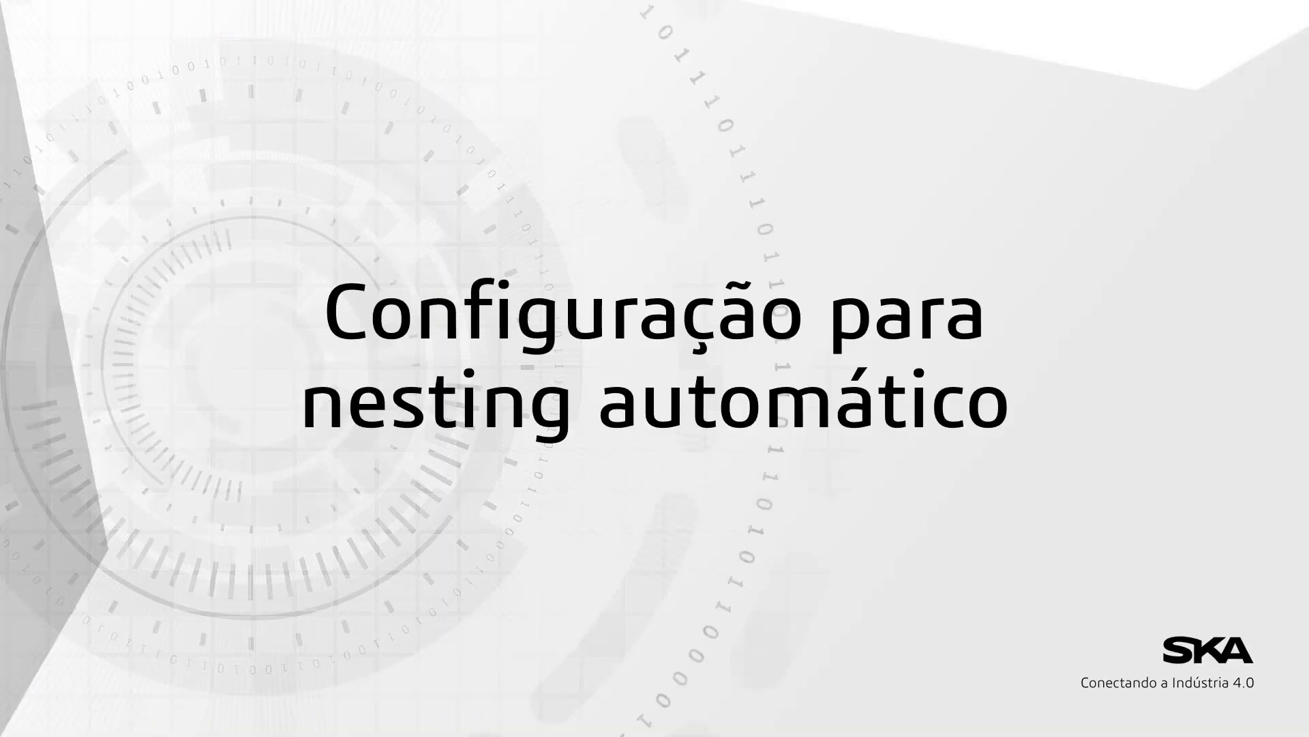
key("Right")
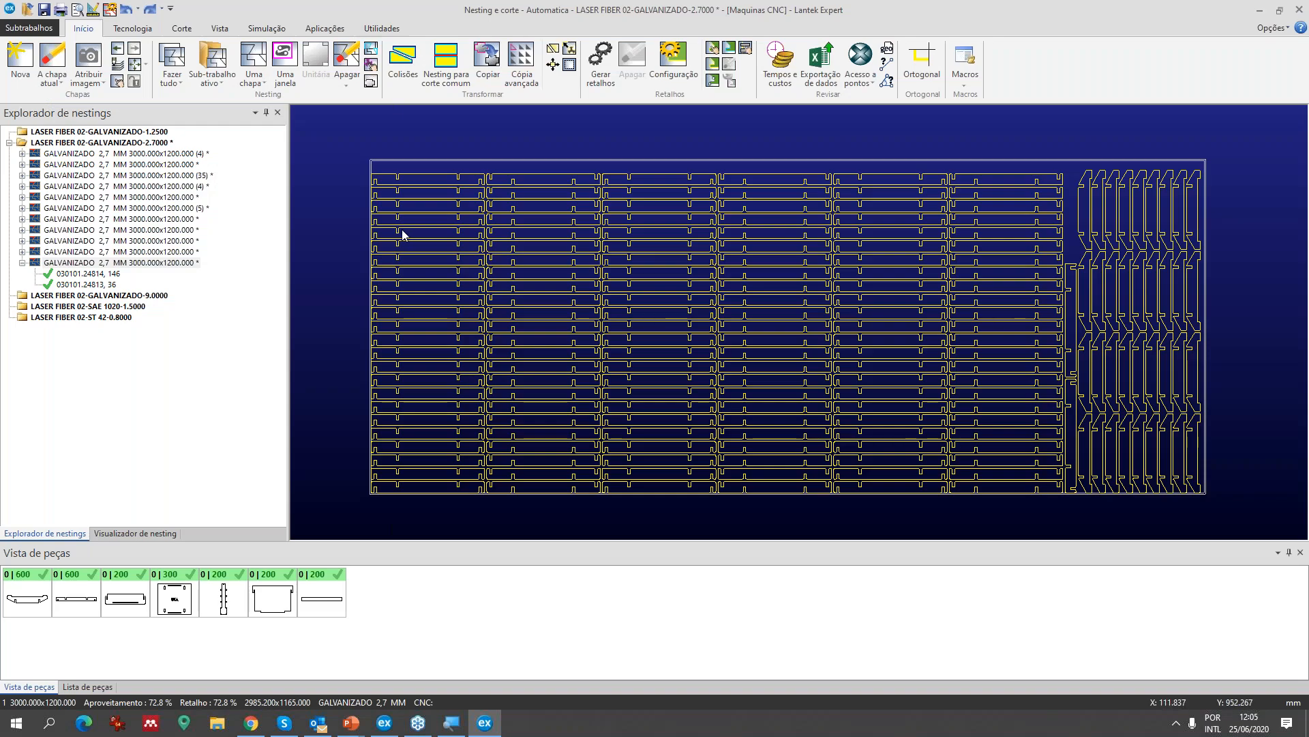
- Review the Rendimento do sistema report for the galvanised 2.7 mm subjob again and close it
scroll(424, 295, "down", 2)
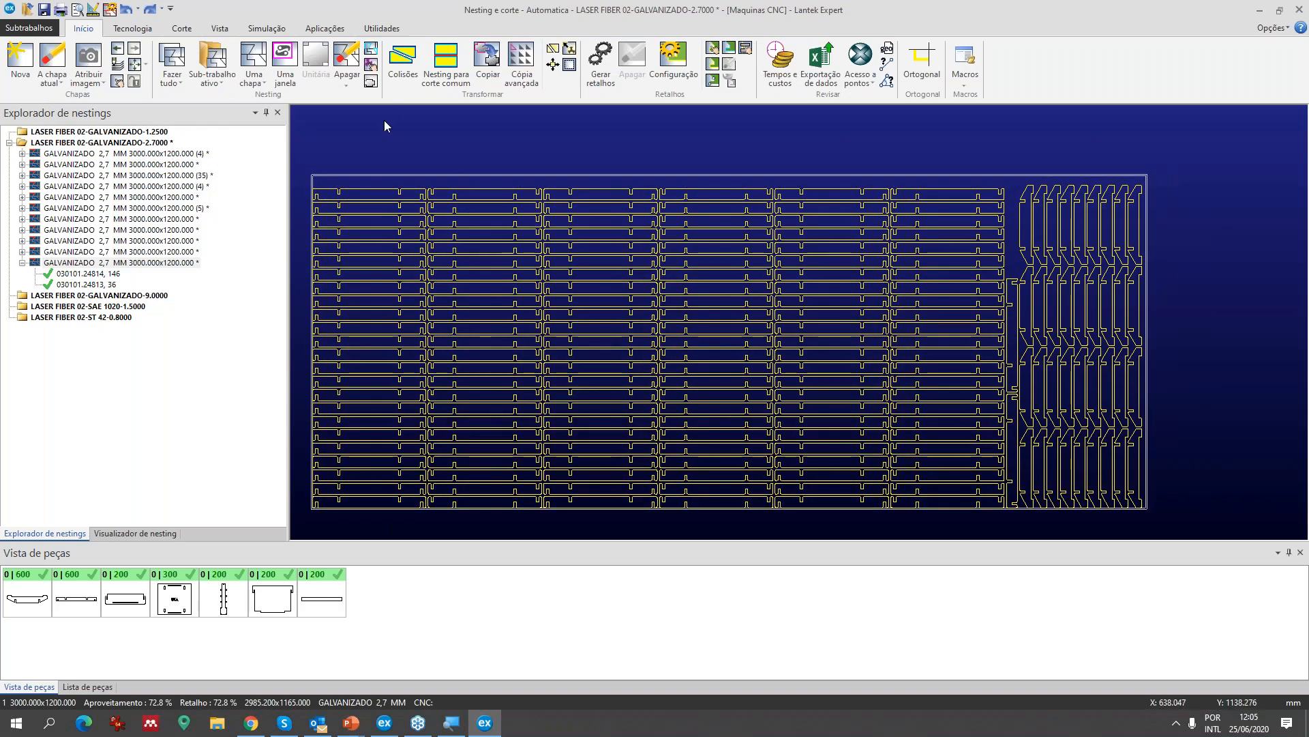
left_click(181, 28)
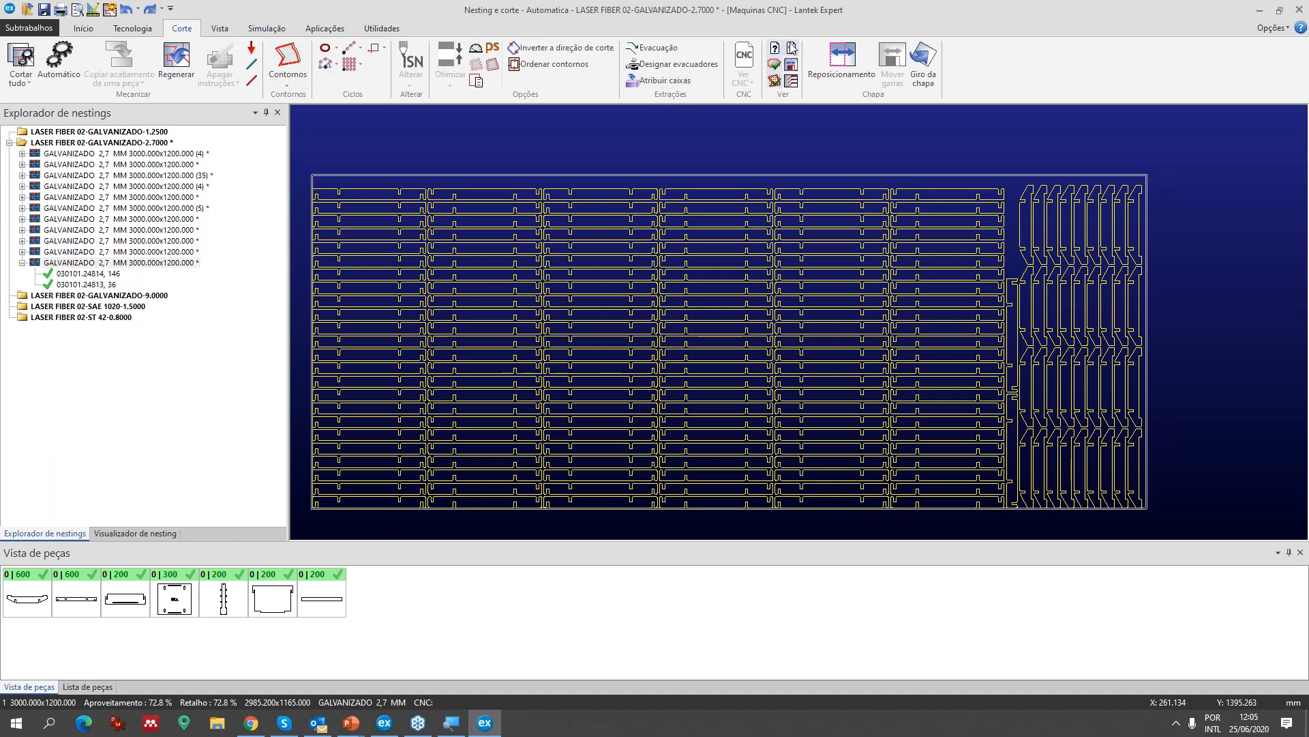
left_click(792, 48)
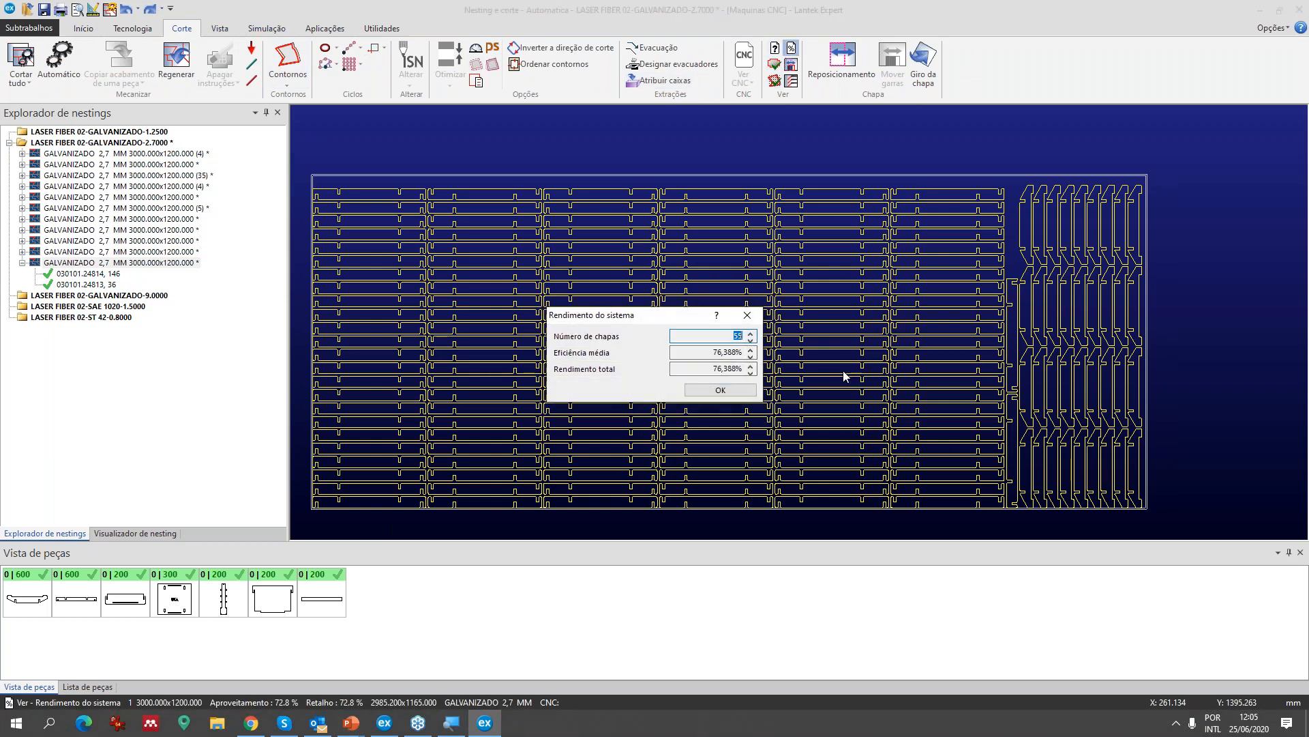
left_click(747, 391)
scroll(761, 313, "down", 2)
scroll(762, 313, "down", 1)
- Close the nesting and cutting module and switch from the slide show to the Lantek Expert jobs window
left_click(1300, 9)
left_click(682, 382)
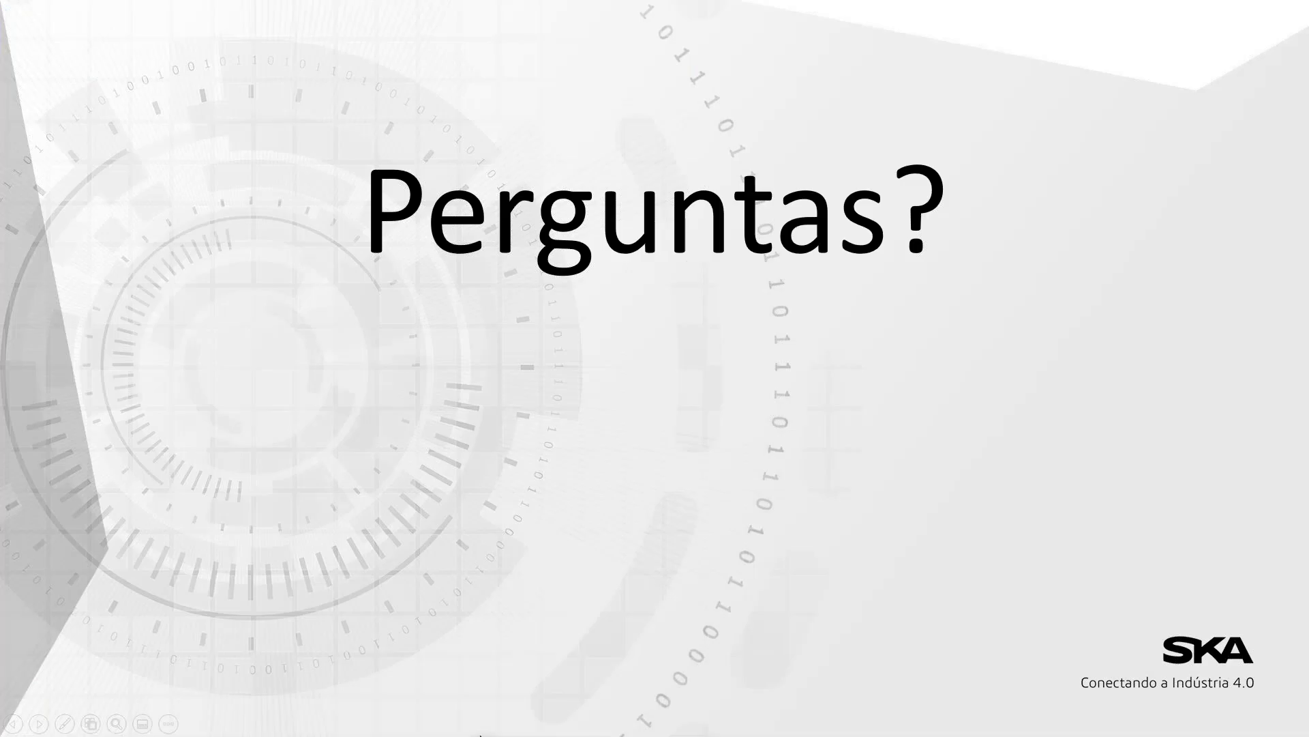
mouse_move(482, 722)
left_click(380, 723)
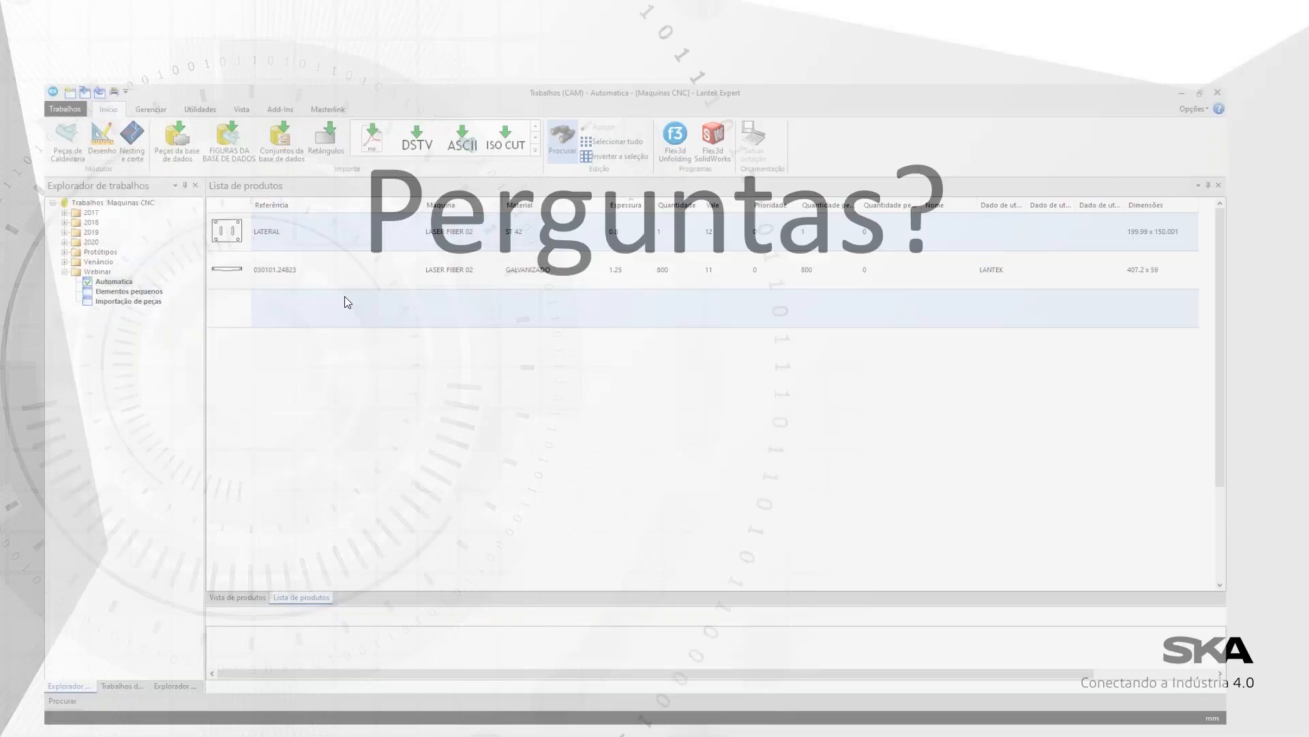
- Open the Desenho e nesting configuration options and accept them with Ativar UltraNesting (NOS) enabled
left_click(23, 28)
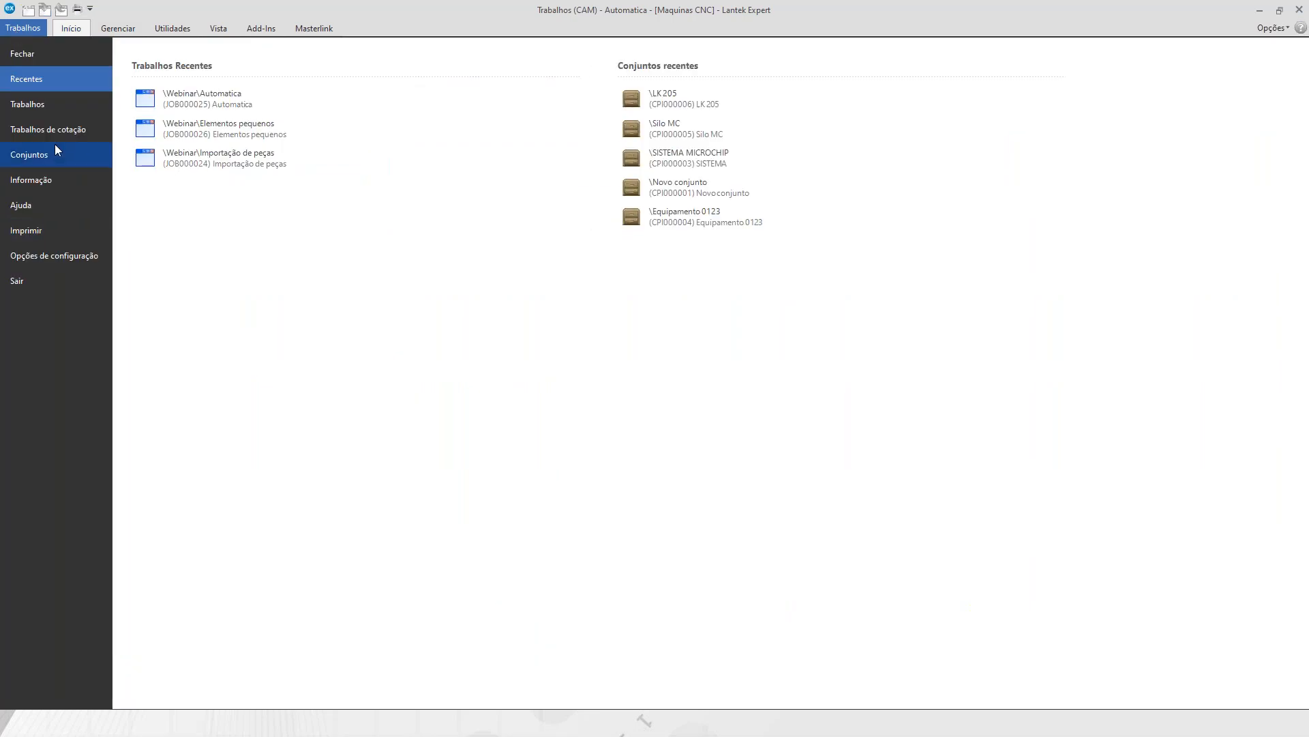
left_click(34, 255)
left_click(240, 167)
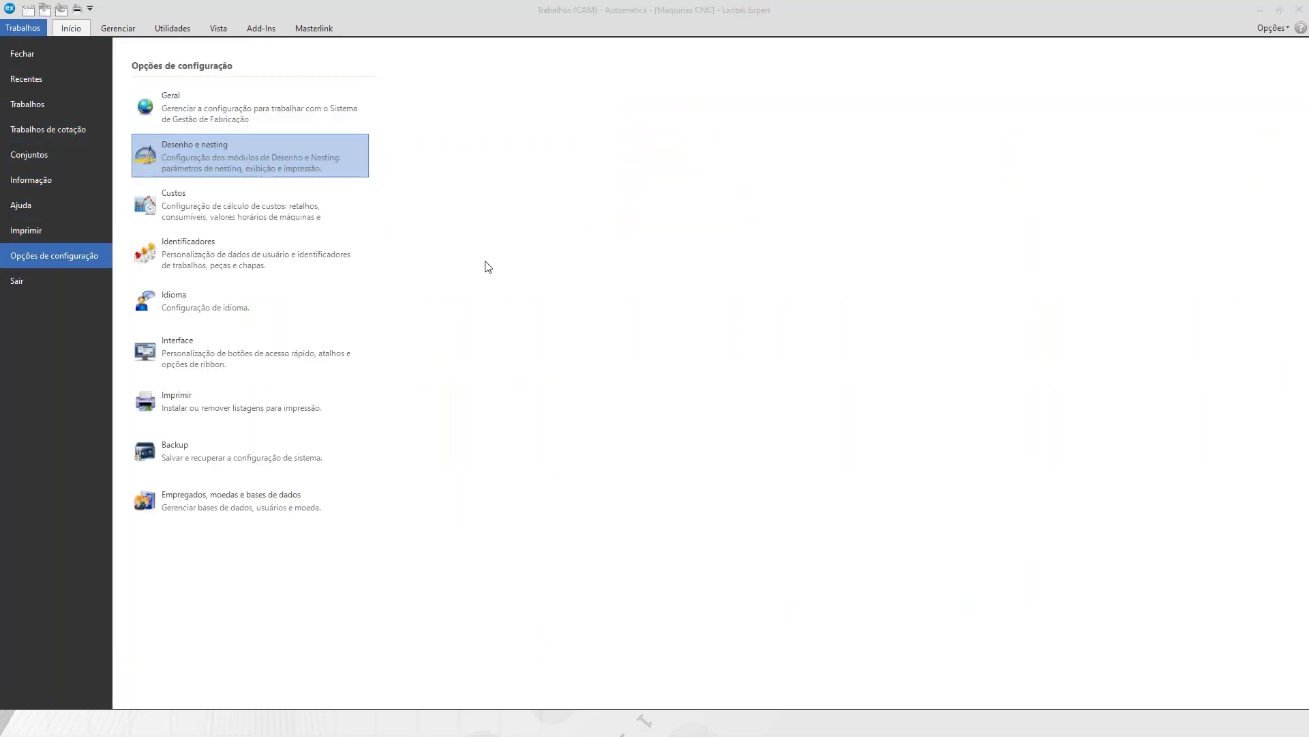
left_click(460, 448)
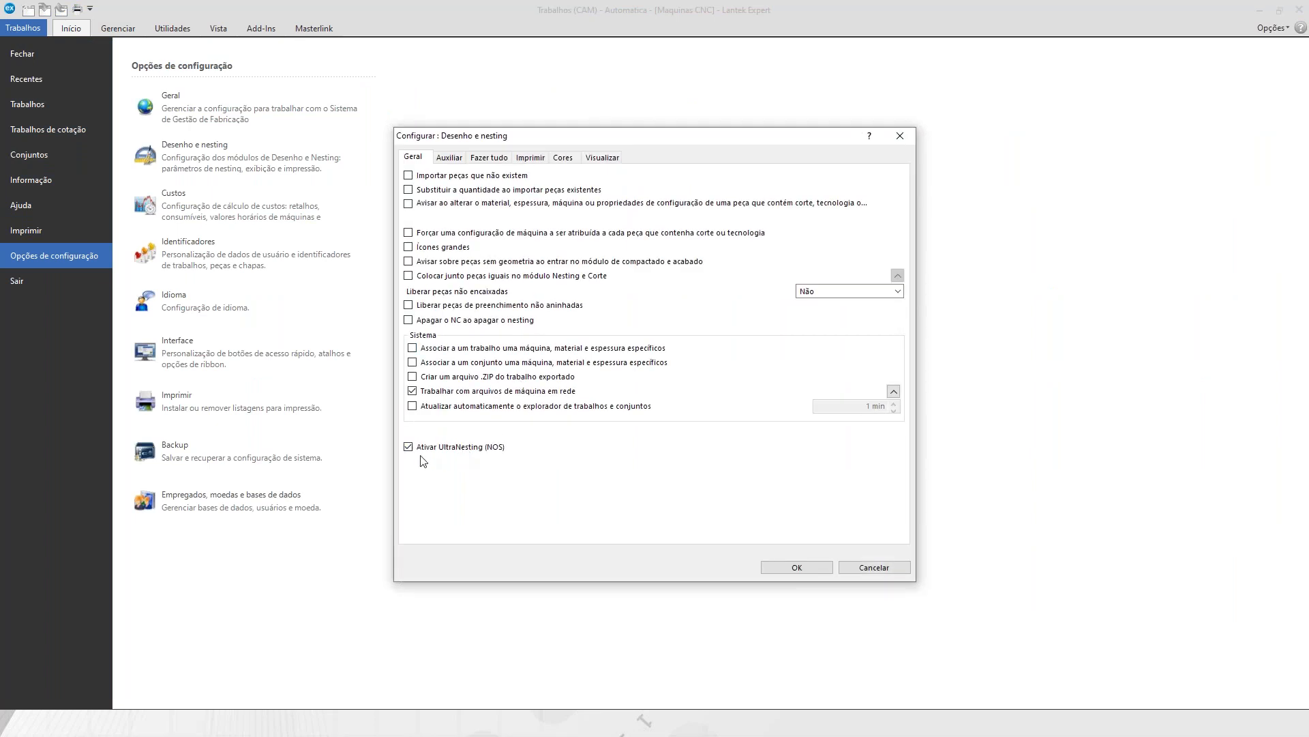
left_click(795, 568)
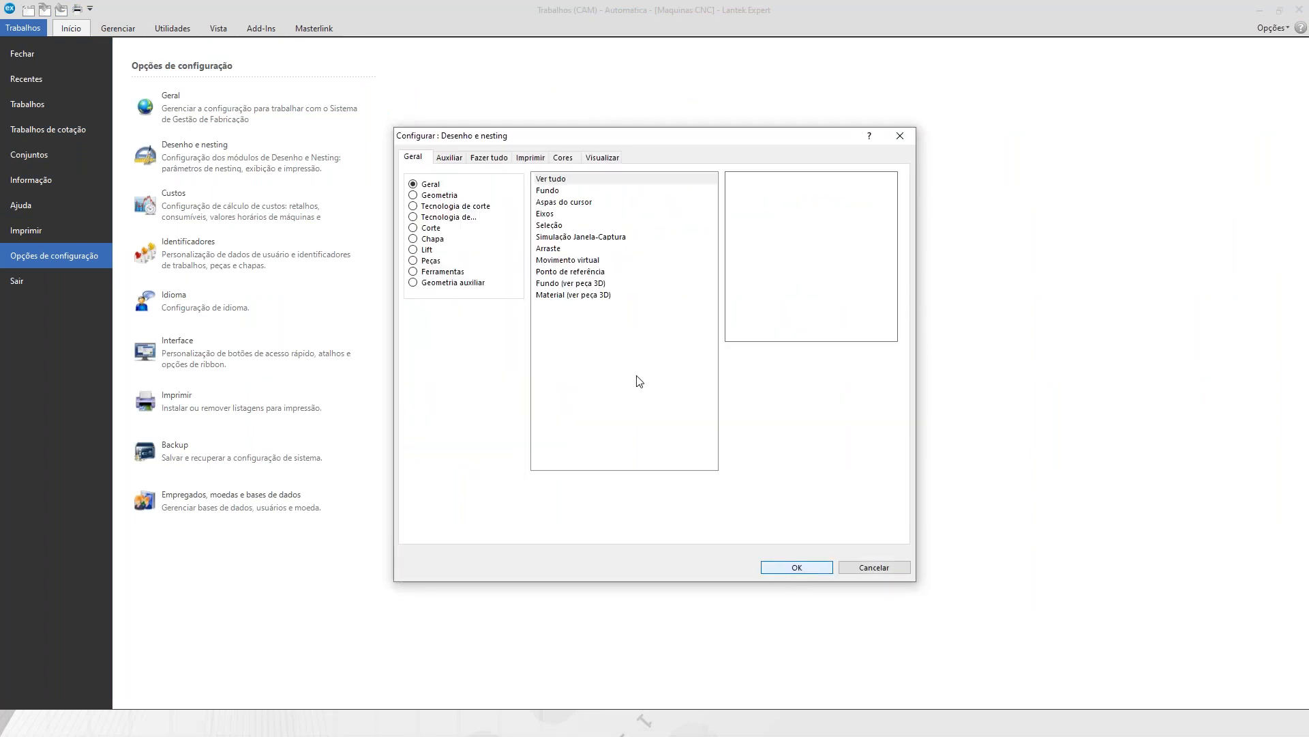
- Open the nesting and cutting module for the Automatica job and activate the LASER FIBER 02-GALVANIZADO-2.7000 subjob
left_click(76, 33)
left_click(97, 61)
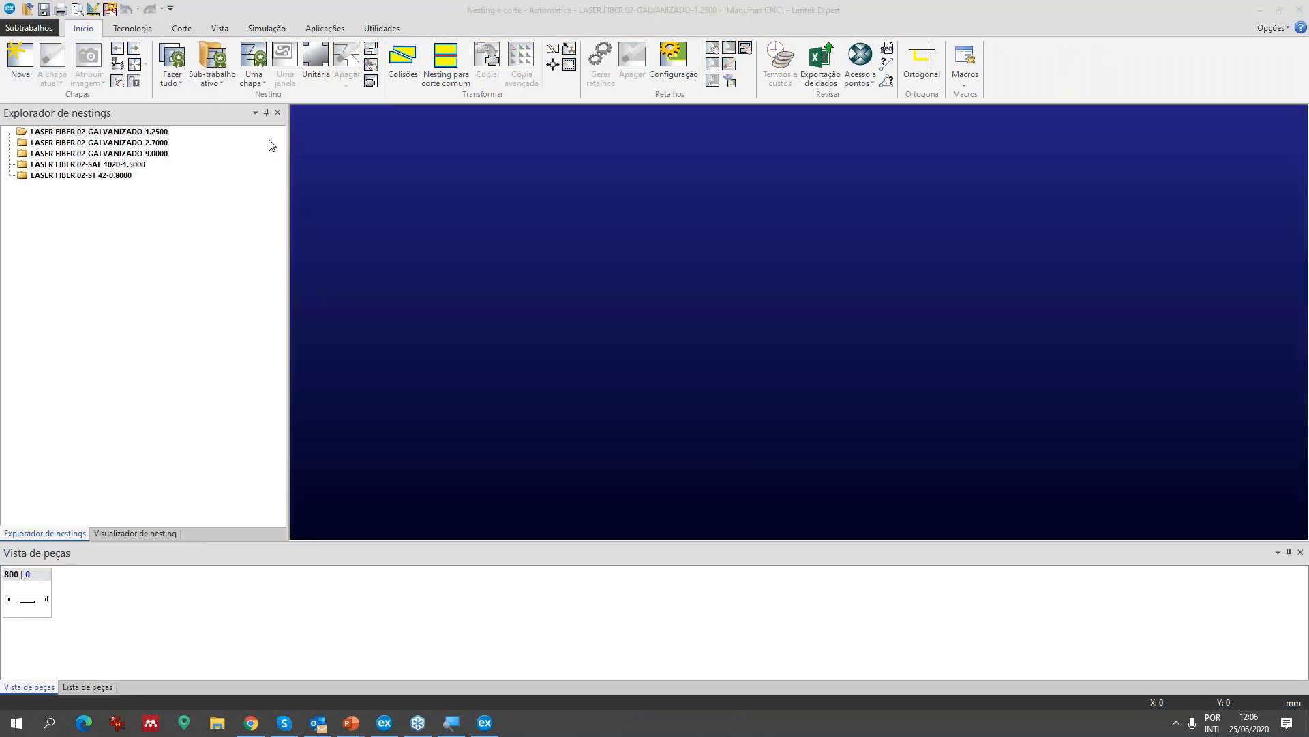
left_click(132, 144)
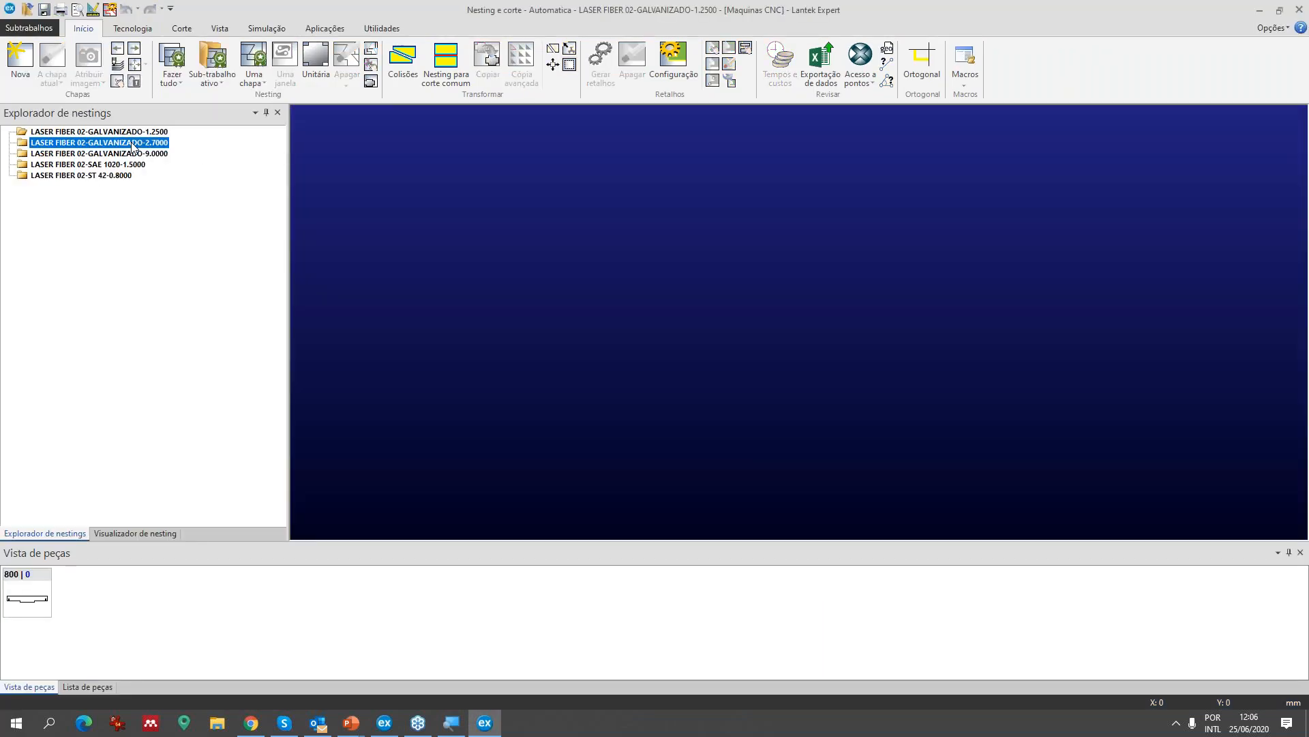
double_click(132, 143)
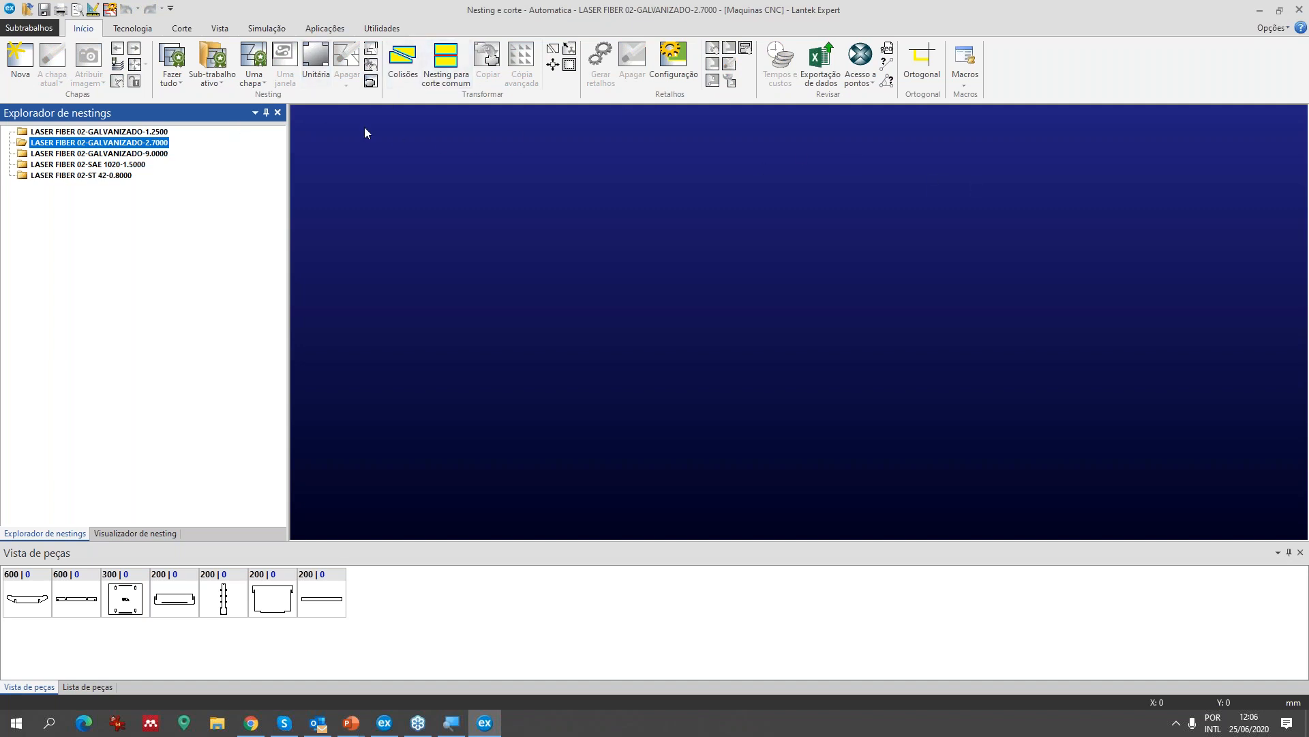
- Run automatic nesting on the active subjob with free rotations, stop the improvement search early, and exit the command
left_click(220, 59)
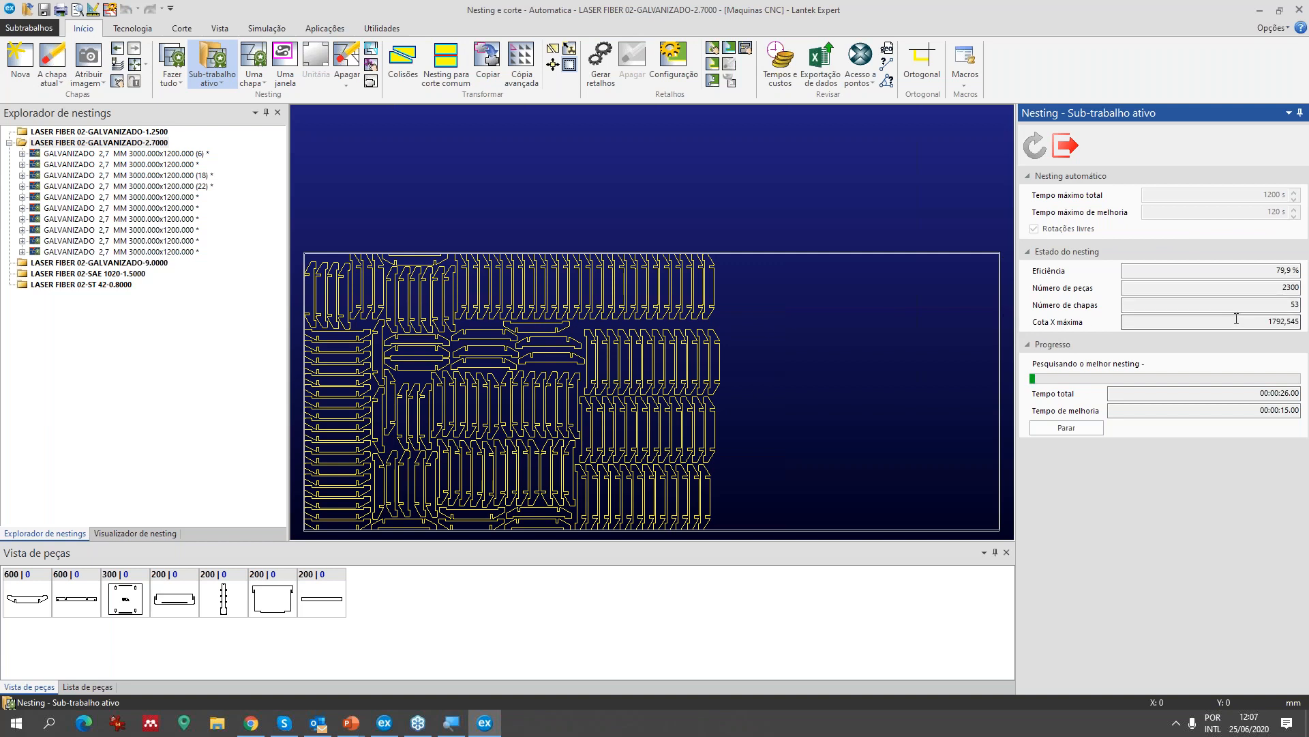
double_click(1242, 290)
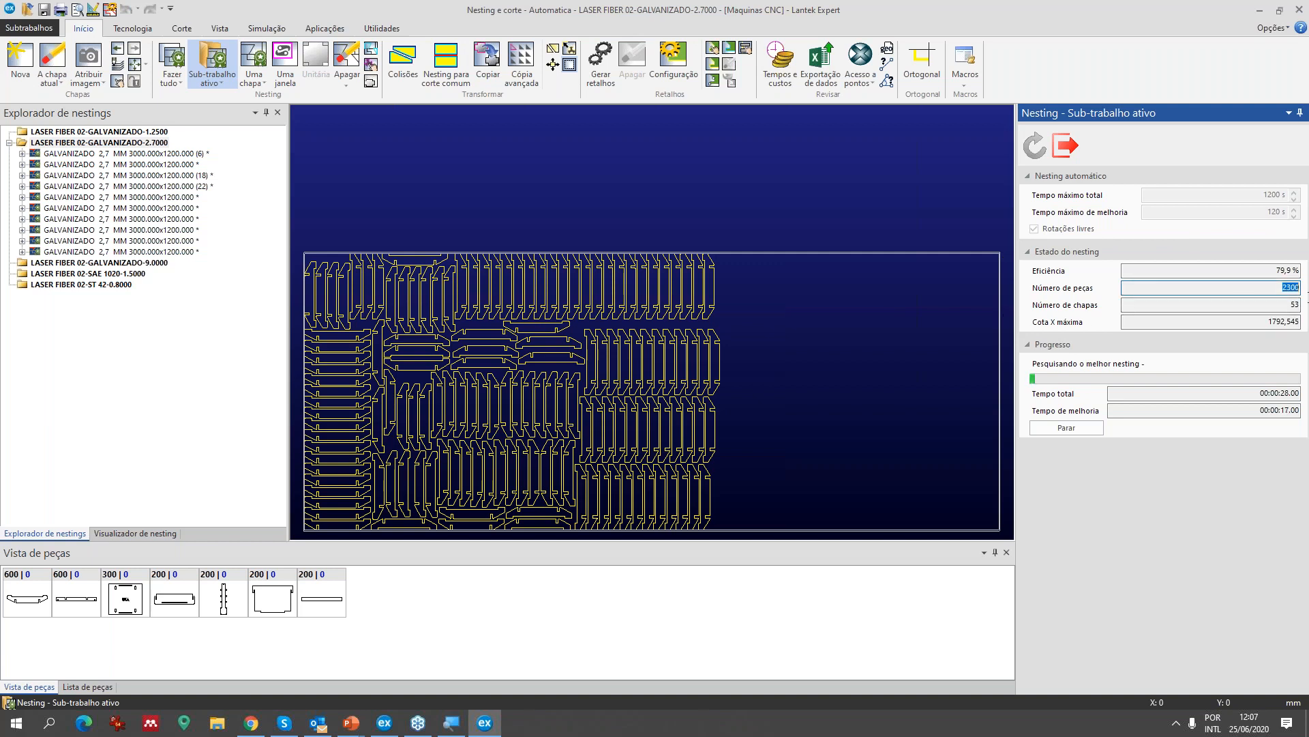
double_click(1288, 305)
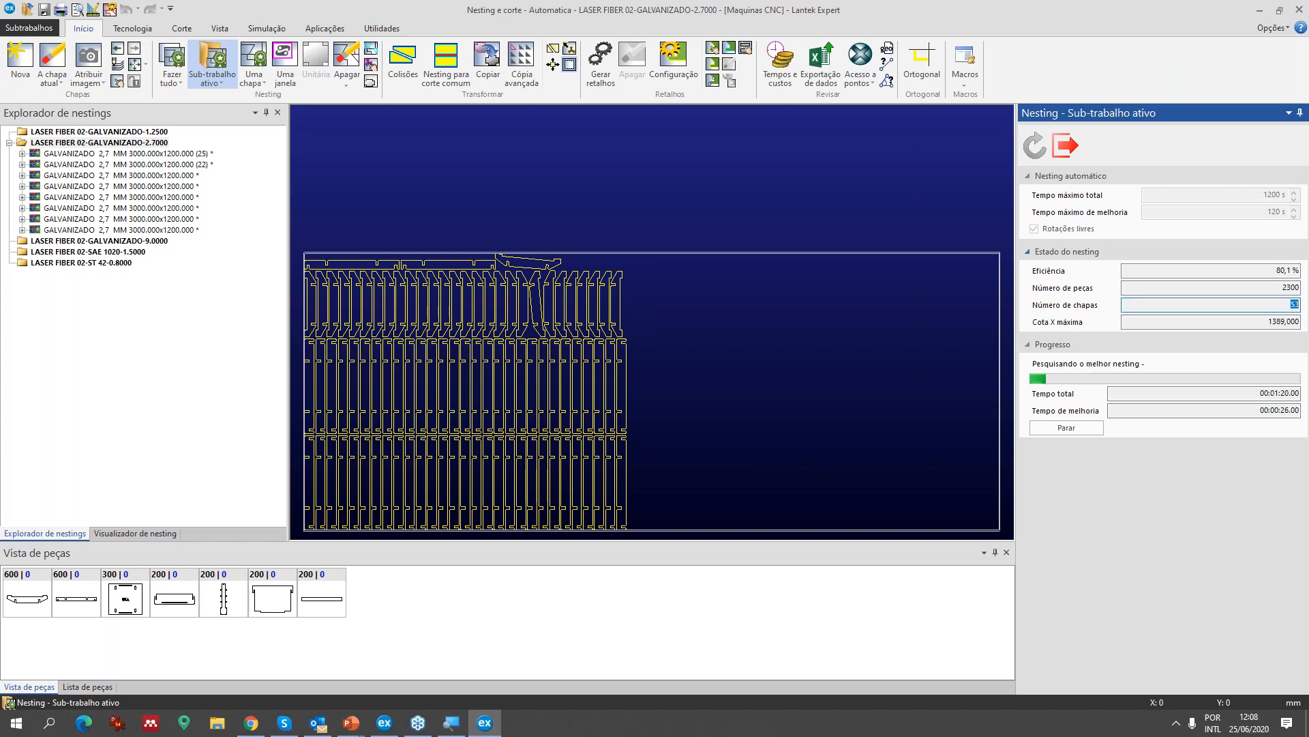
left_click(1090, 427)
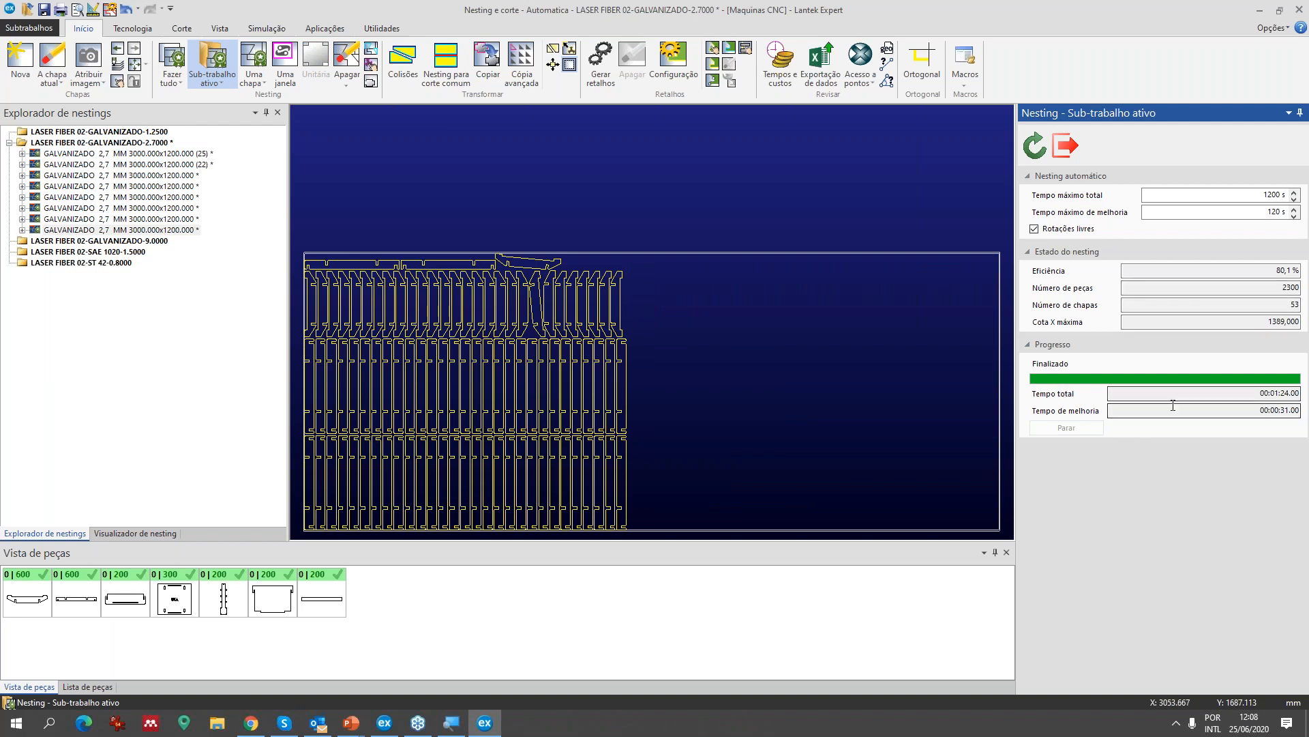
left_click(1062, 148)
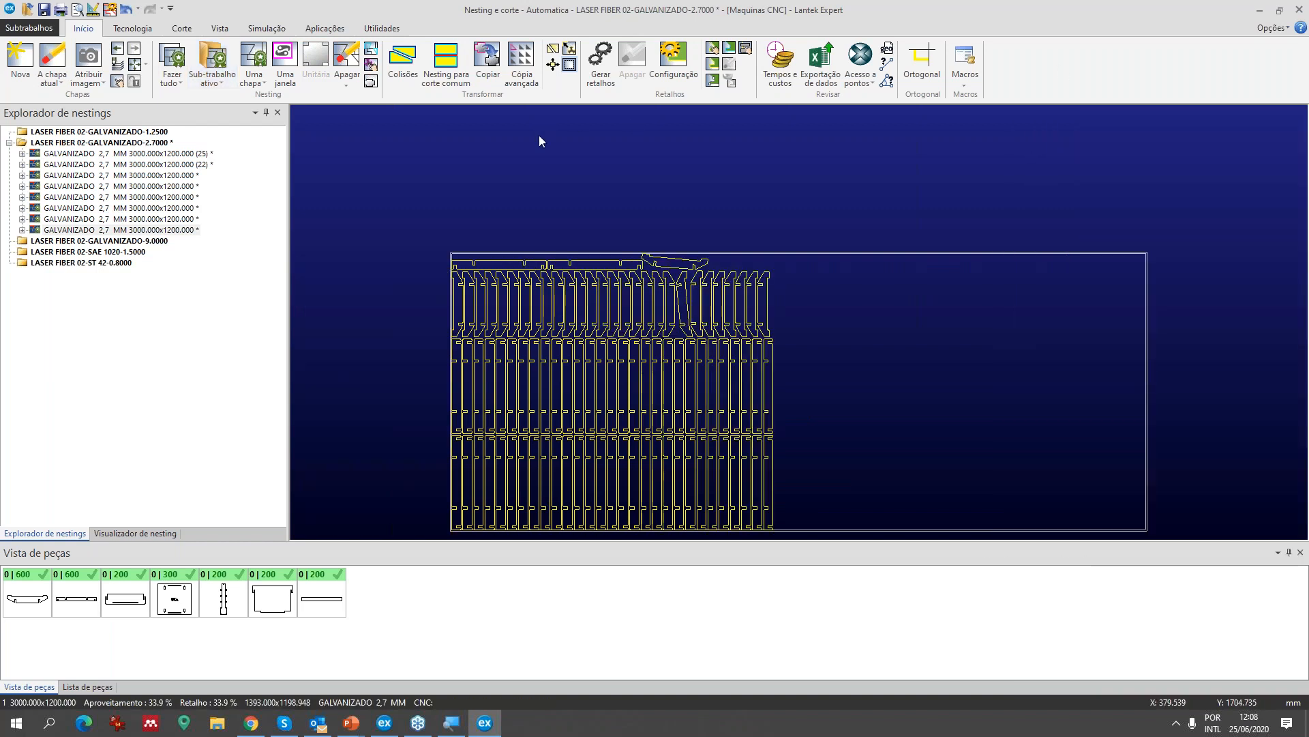
- Examine the part layouts of the nested GALVANIZADO 2,7 MM sheets one after another
left_click(197, 155)
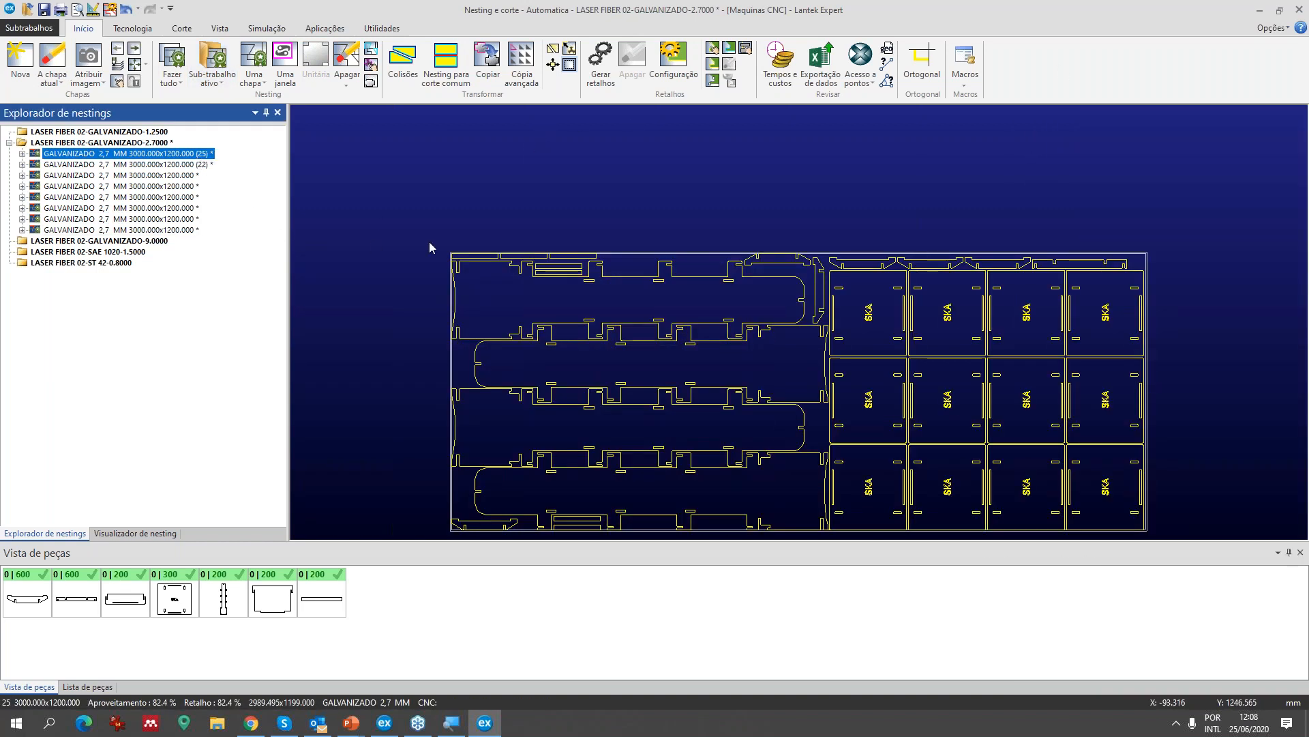
key("Down")
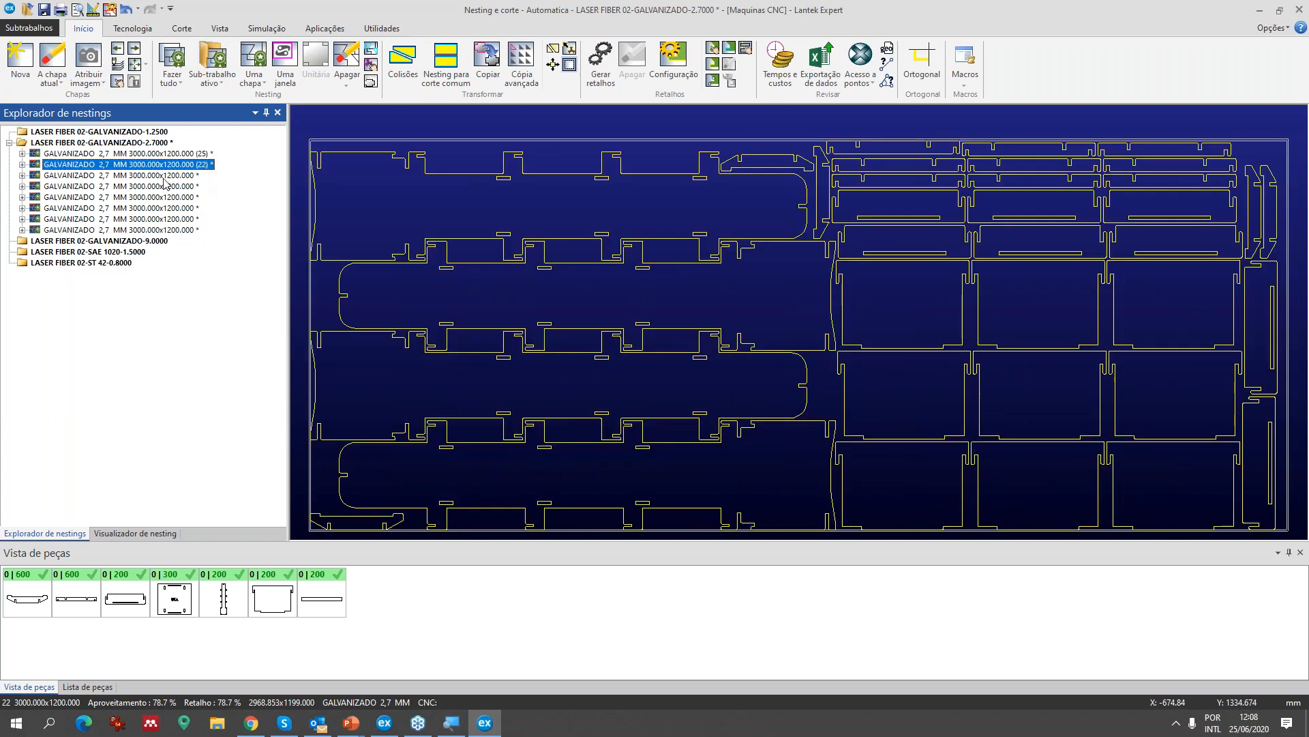
left_click(177, 197)
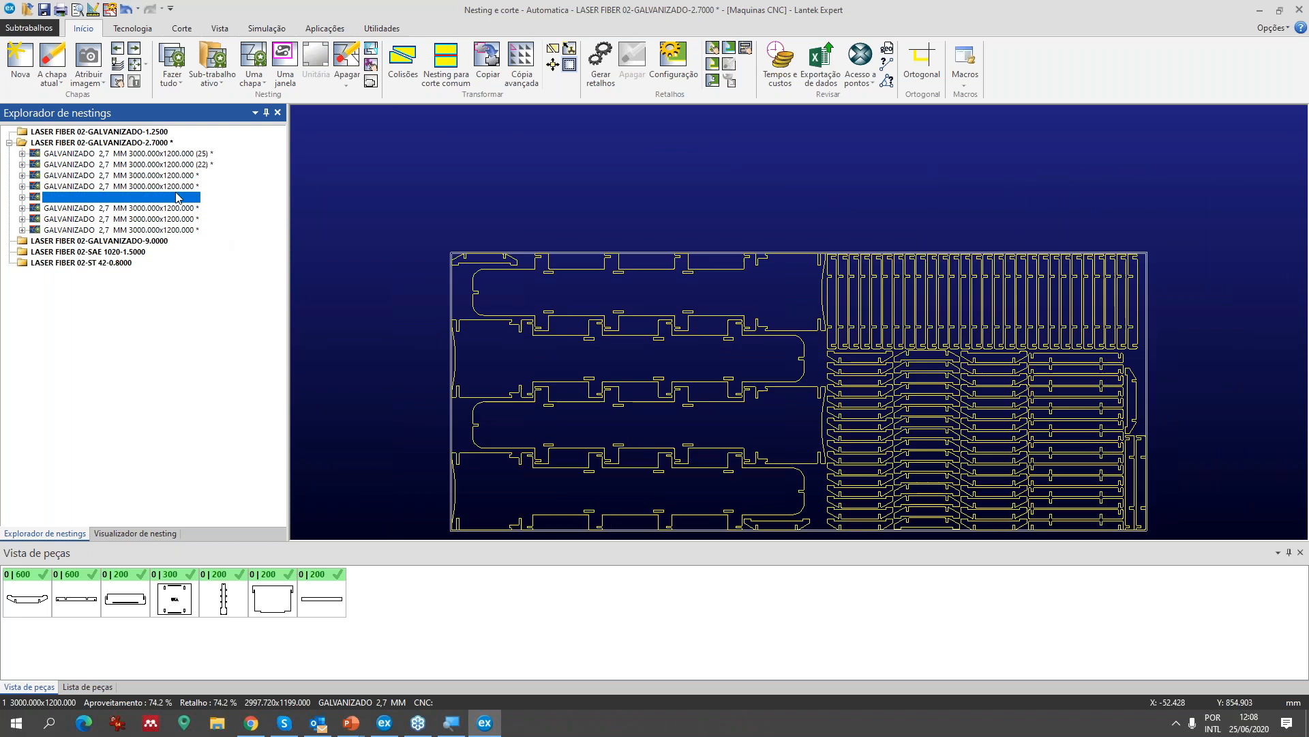
key("Up")
left_click(171, 200)
left_click(172, 211)
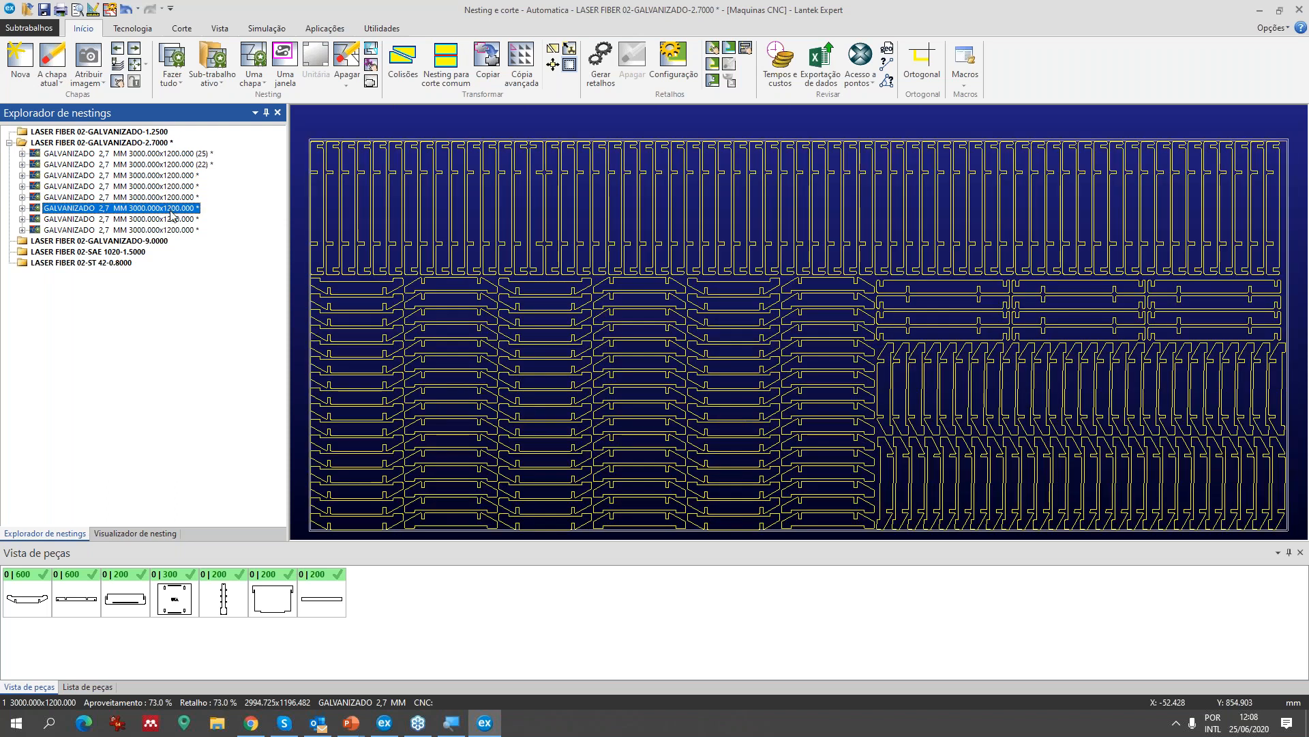
left_click(171, 219)
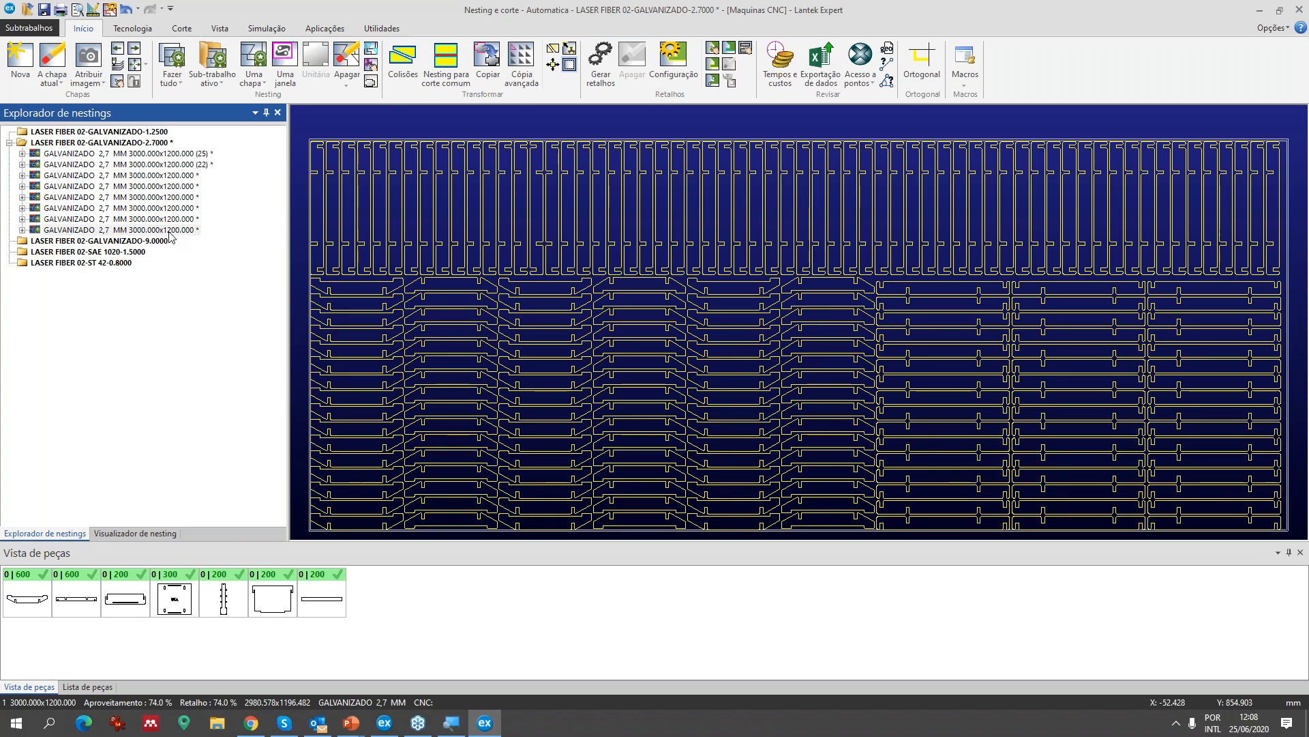
- Generate a remnant on the last galvanised 2.7 mm sheet with reference GALVANIZADO 2,7 MM-DT9 and save the subjob
left_click(170, 232)
left_click(601, 65)
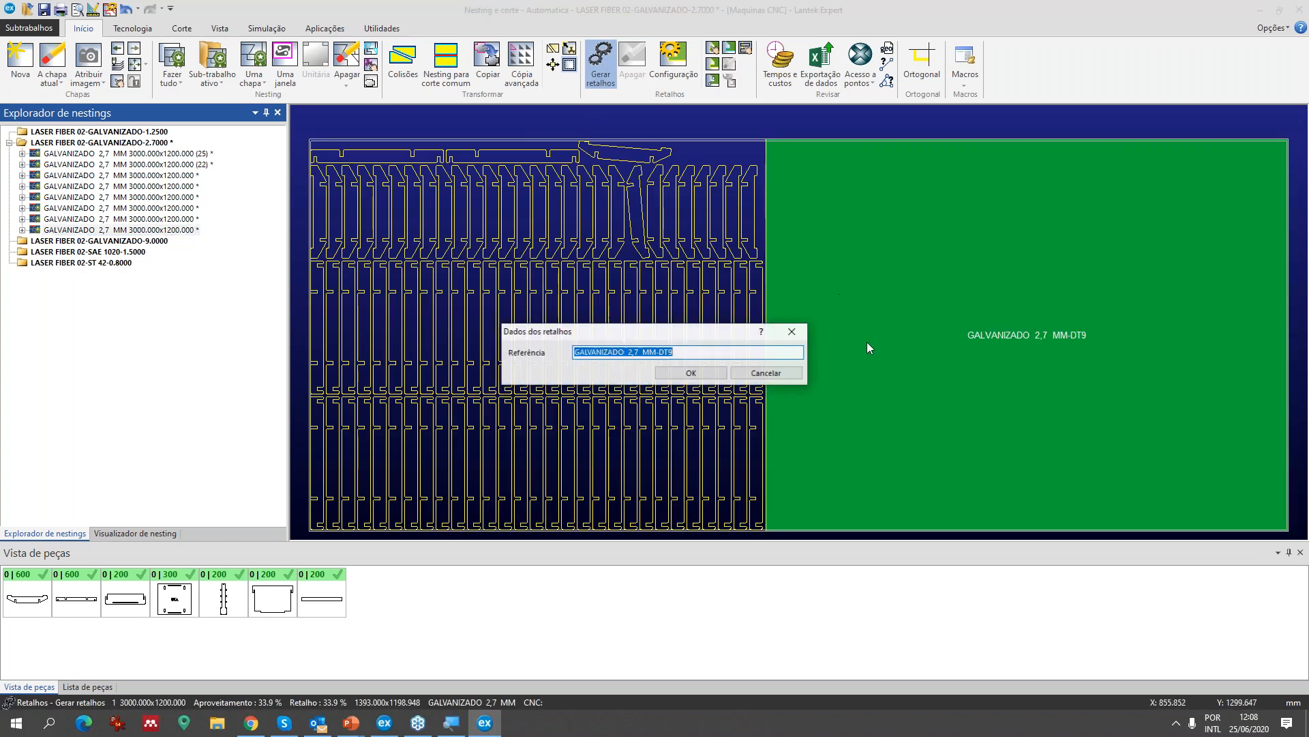
left_click(691, 372)
left_click(45, 9)
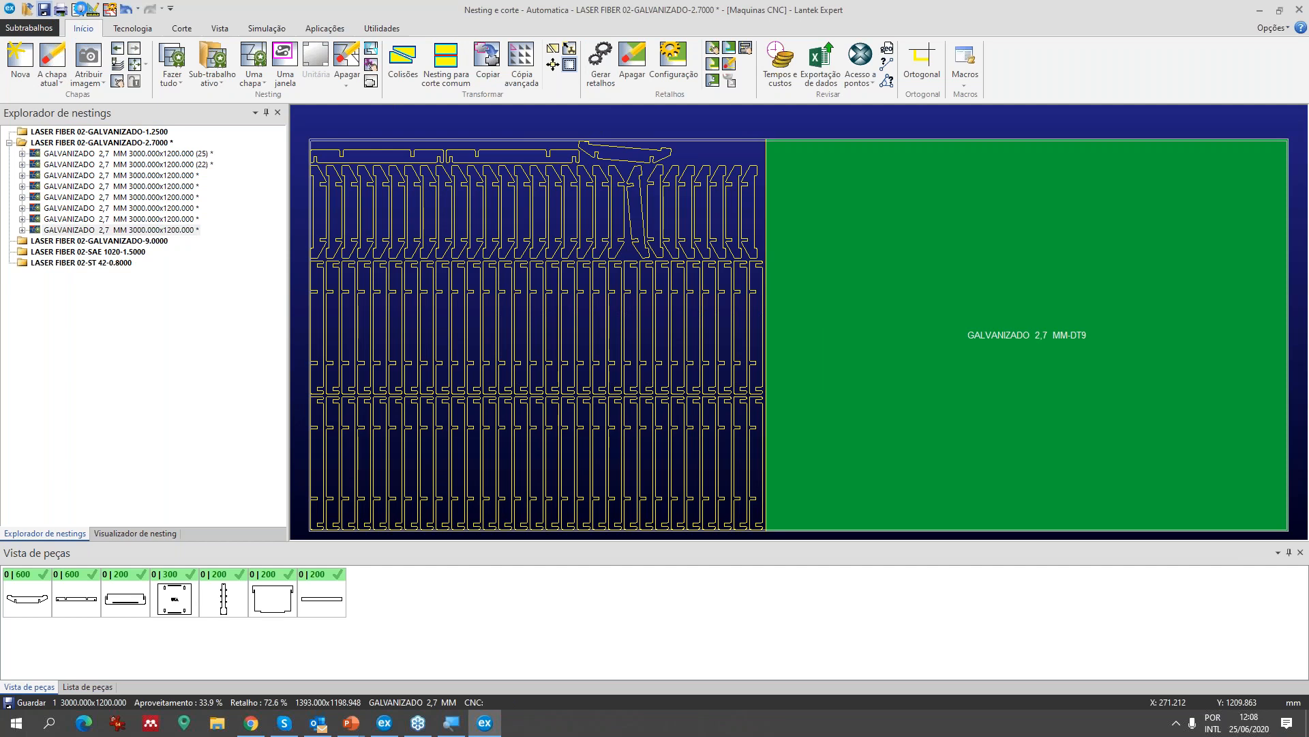
- Review the last sheet's print report for consumption, scrap and reusable remnant data, and return to the nesting
left_click(77, 9)
left_click(935, 407)
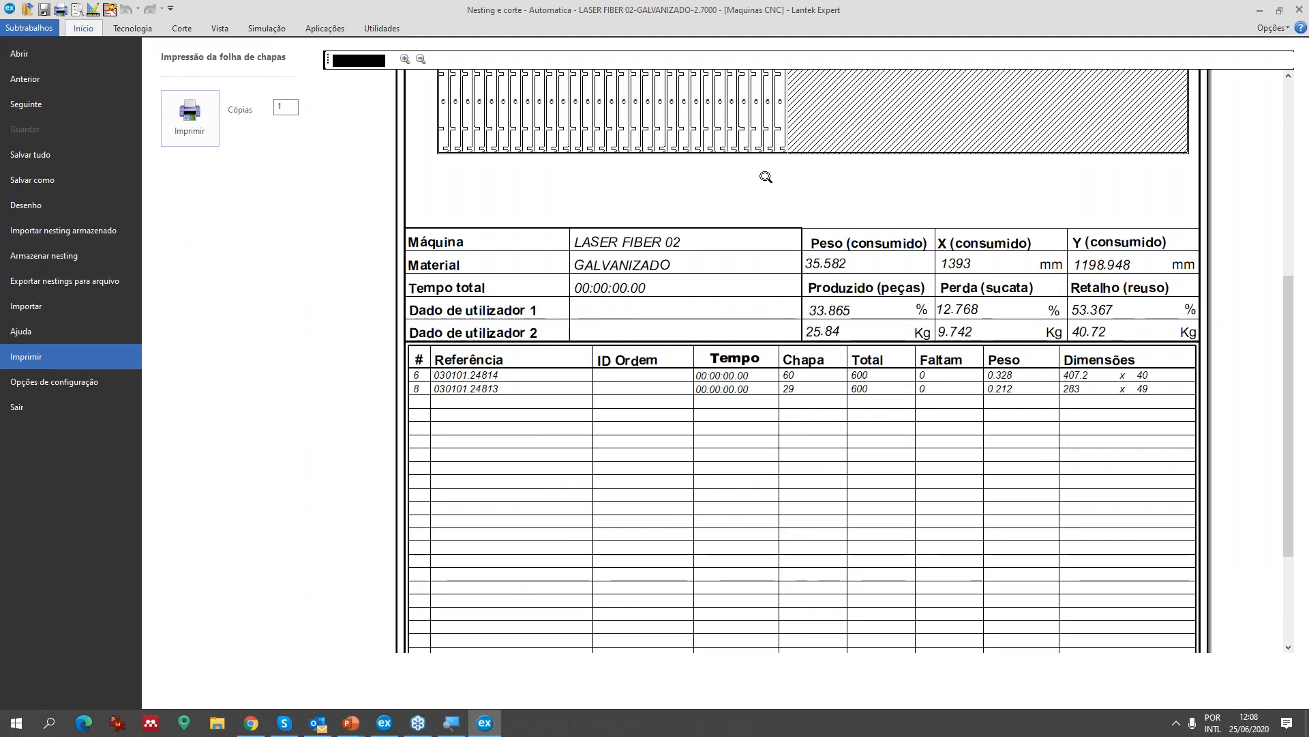
left_click(85, 28)
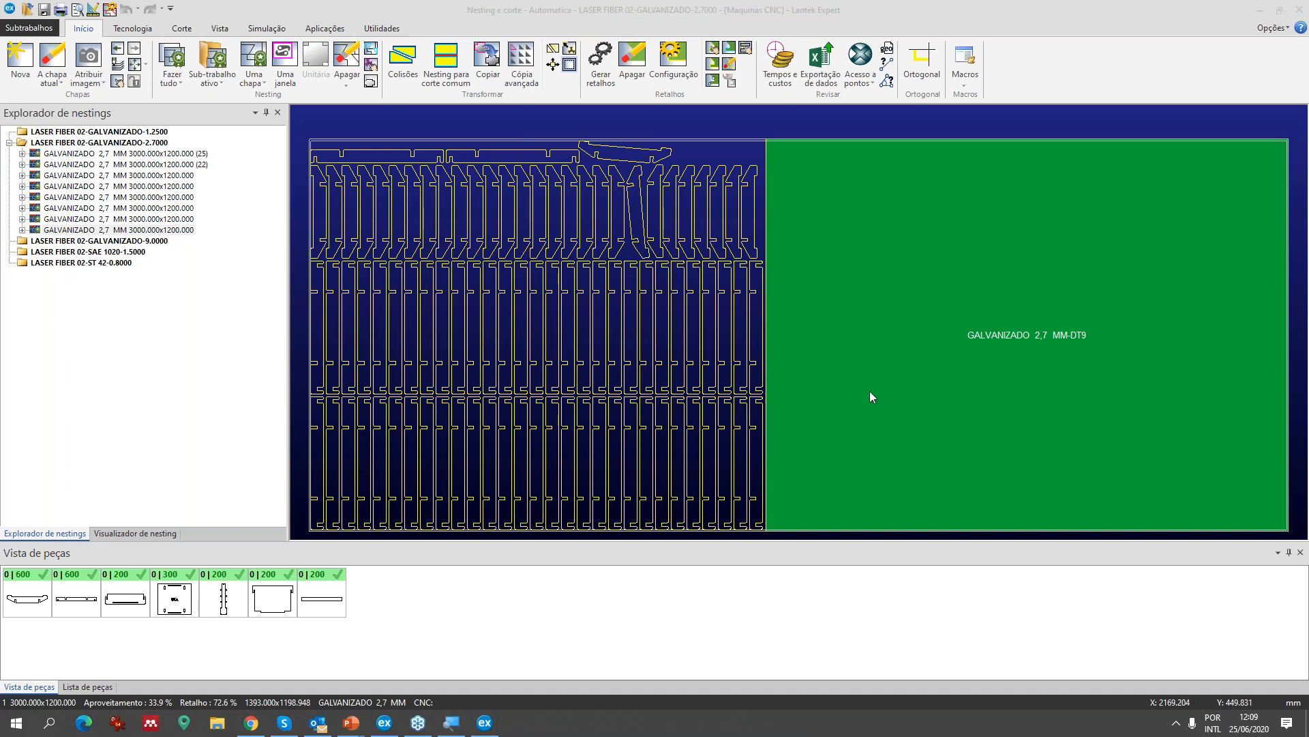
- Switch to the Lantek Expert jobs window and display the export, nesting import and database utilities
left_click(384, 724)
left_click(173, 28)
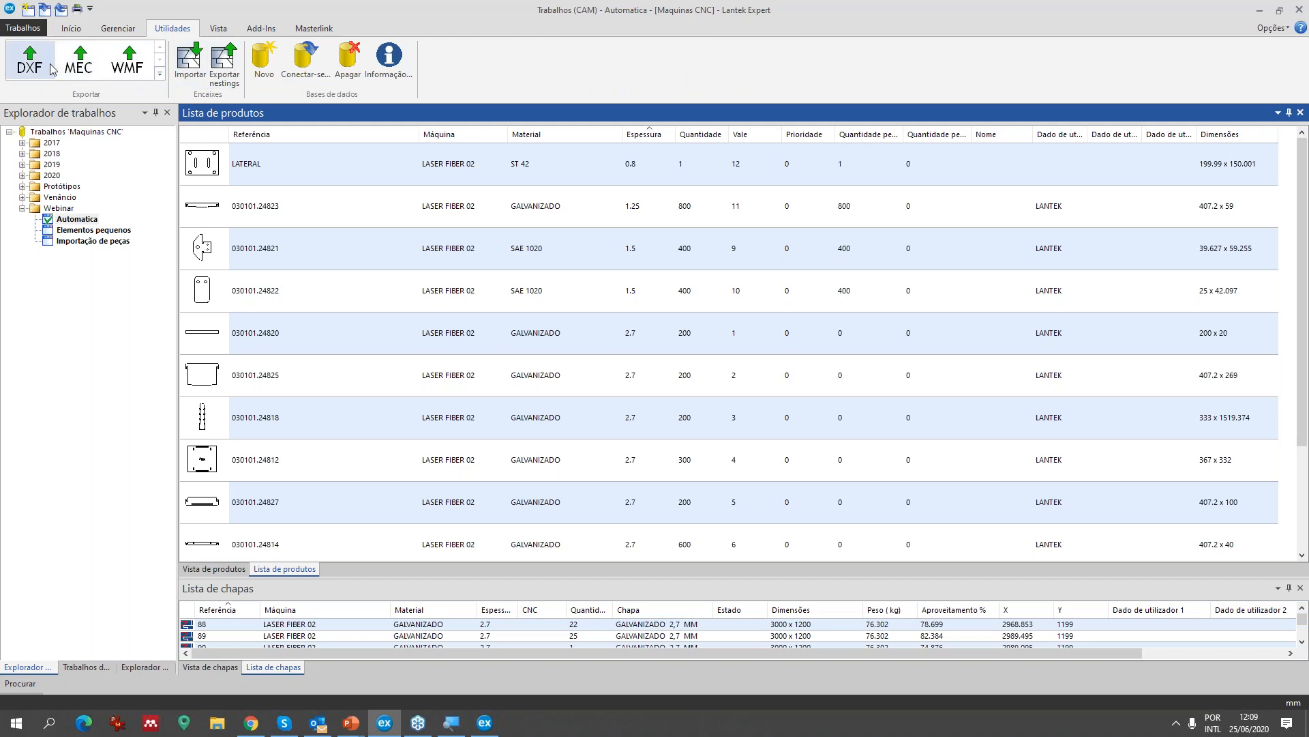
key("super")
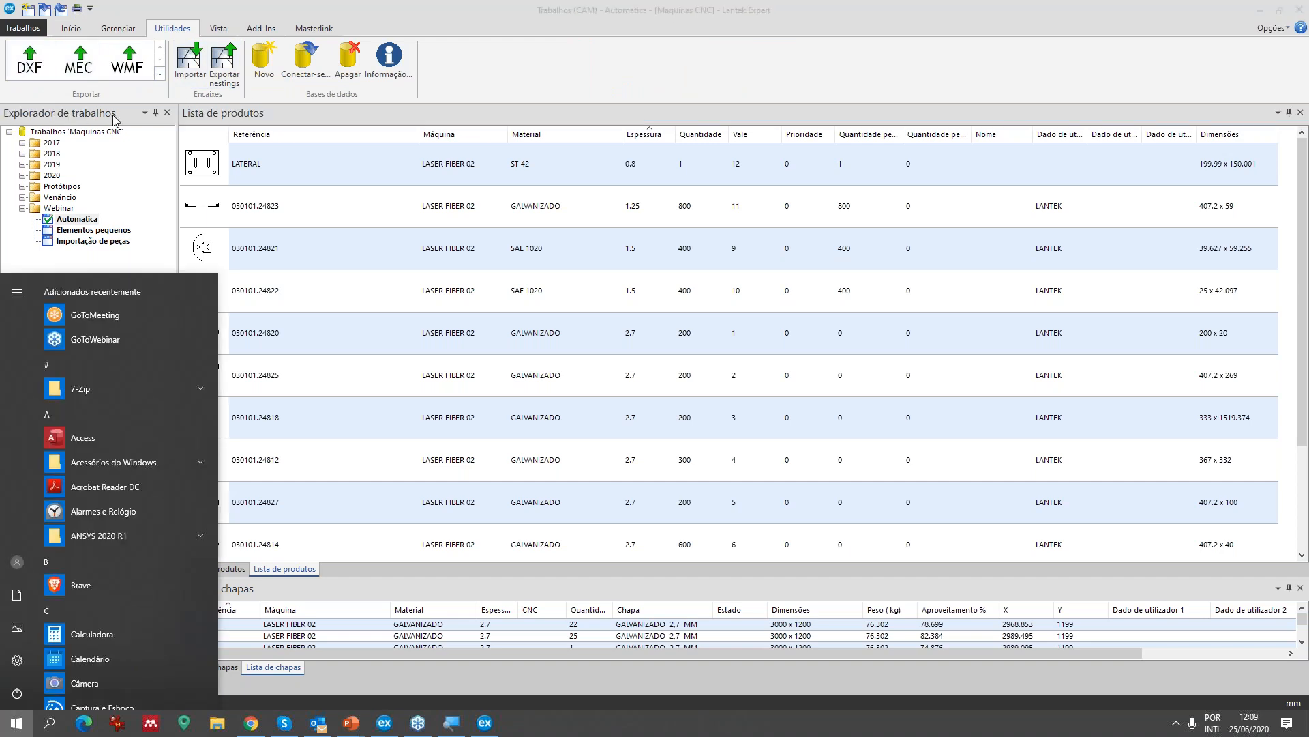
key("Escape")
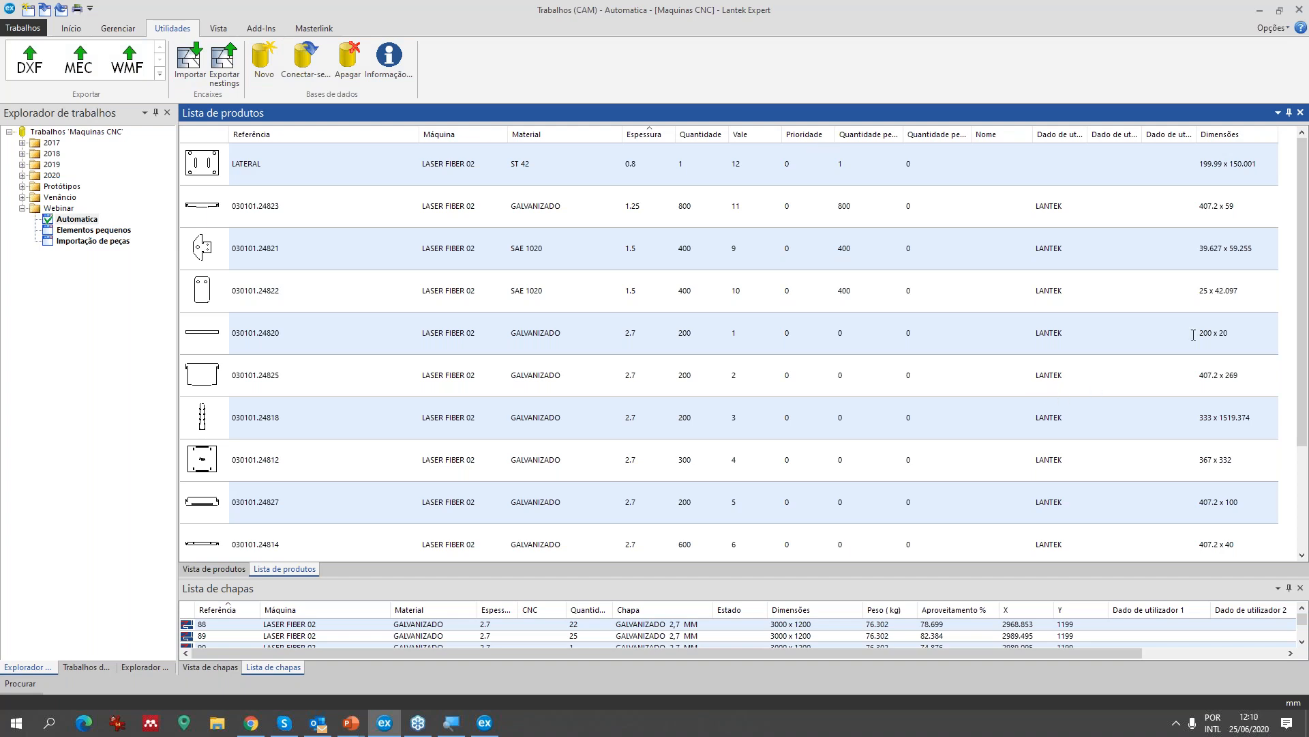
left_click(1304, 346)
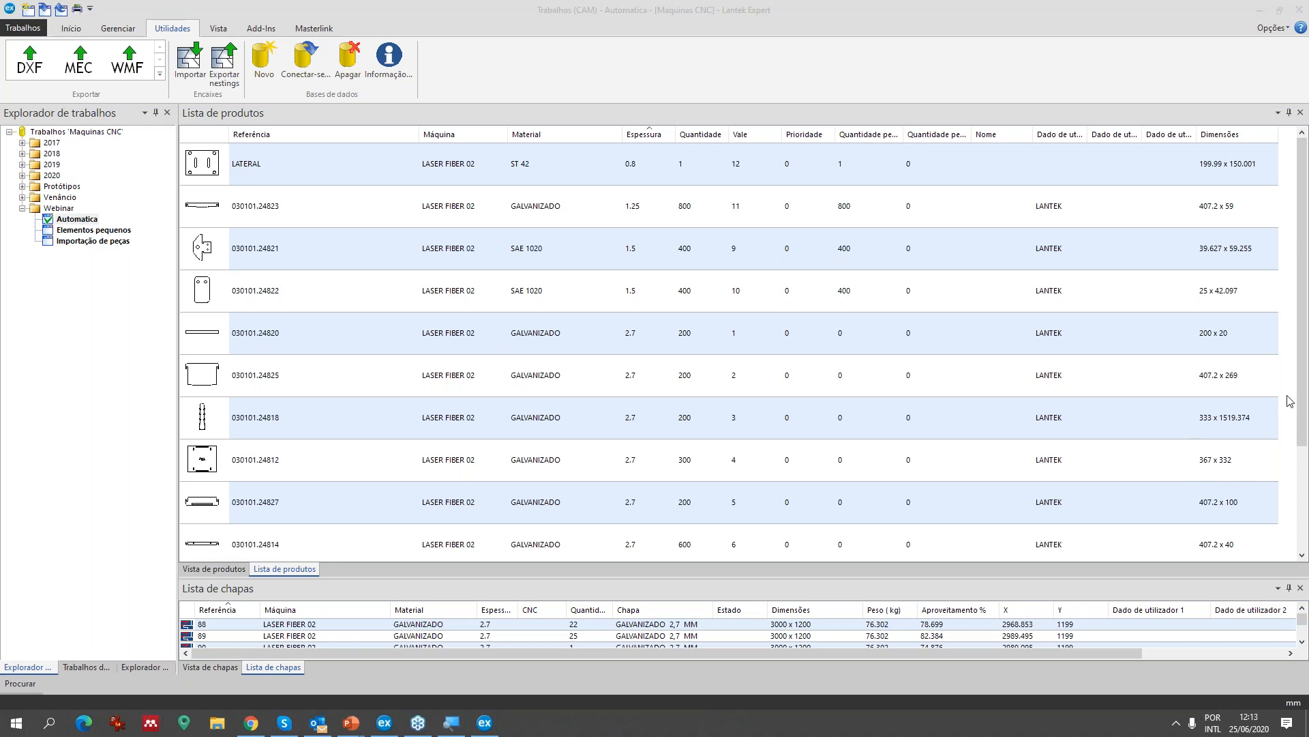
left_click(806, 225)
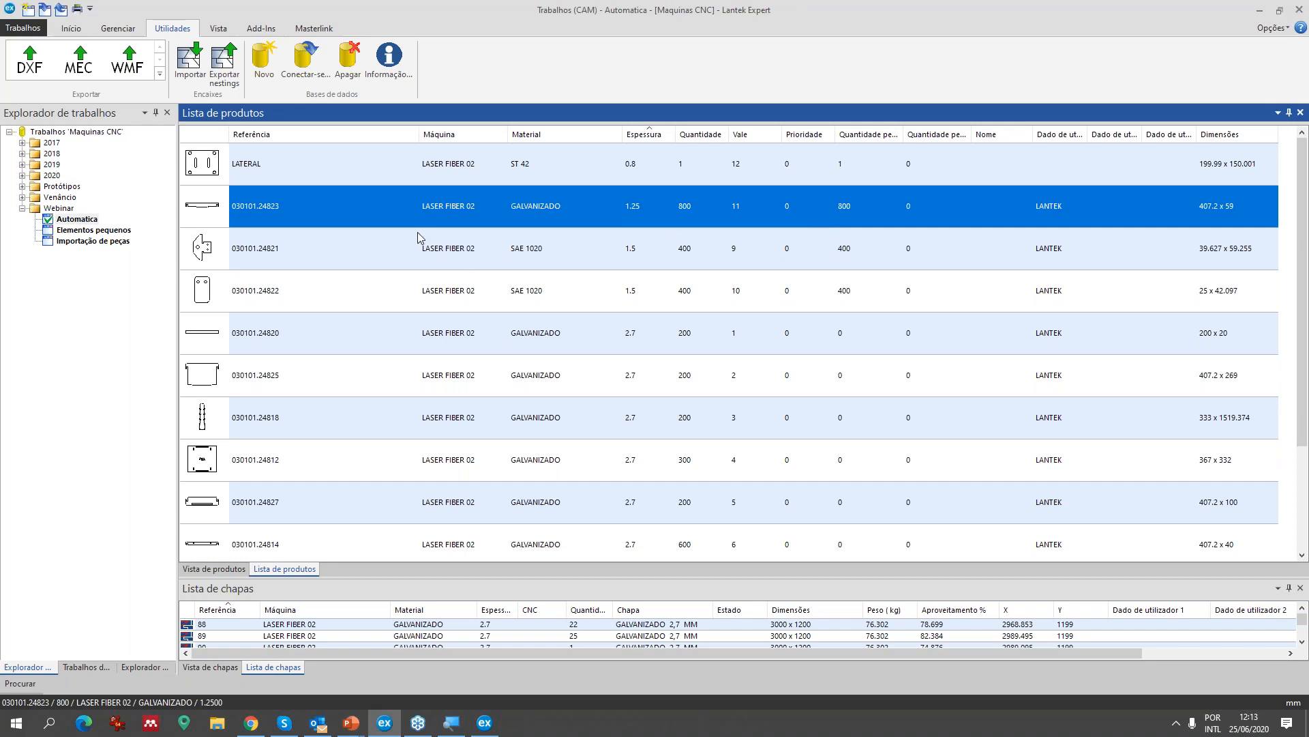
double_click(365, 222)
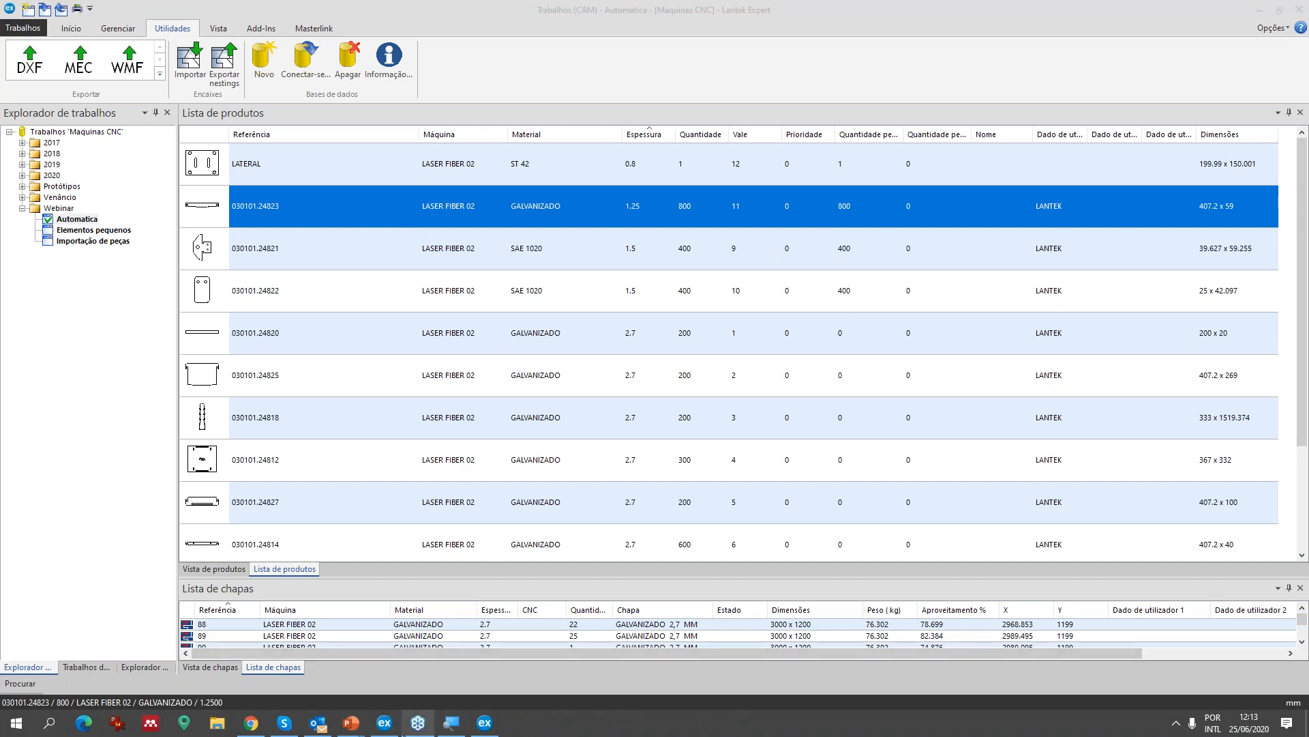
- Switch to the PowerPoint slide show and advance past the "Perguntas?" slide to the closing SKA slide
mouse_move(346, 728)
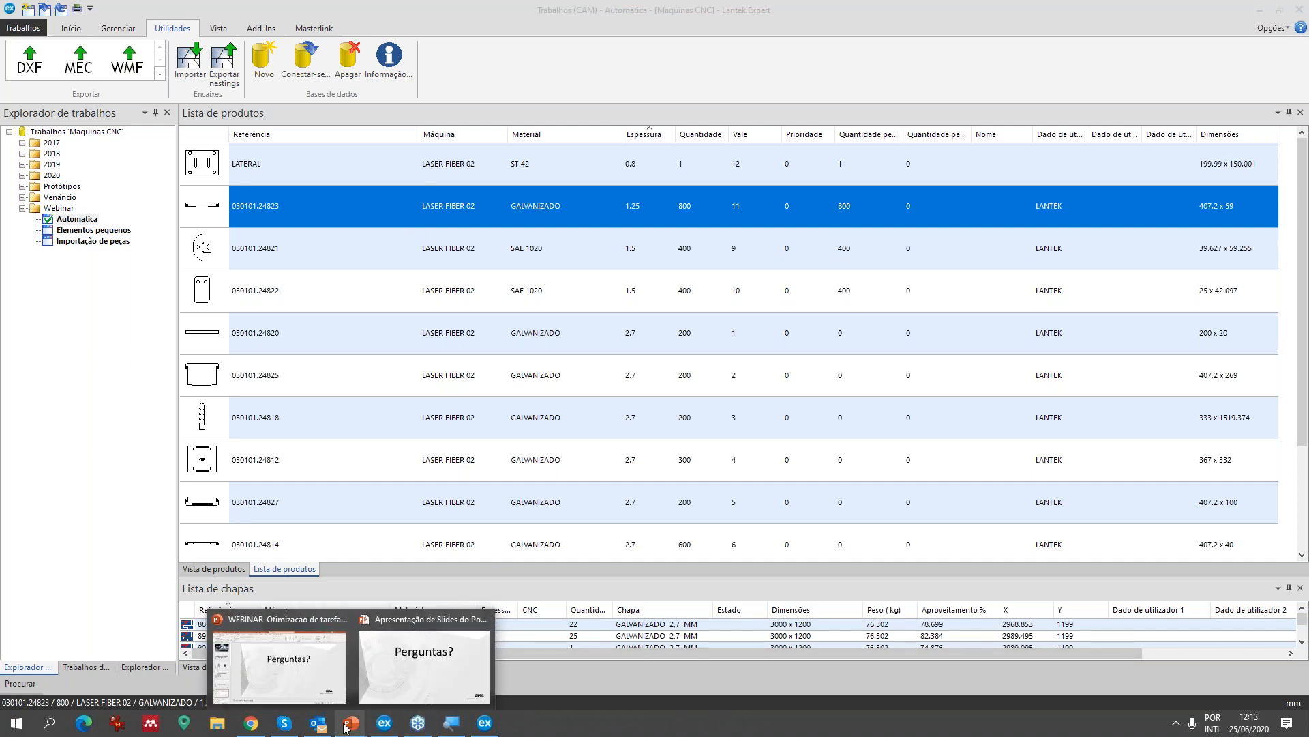
left_click(422, 665)
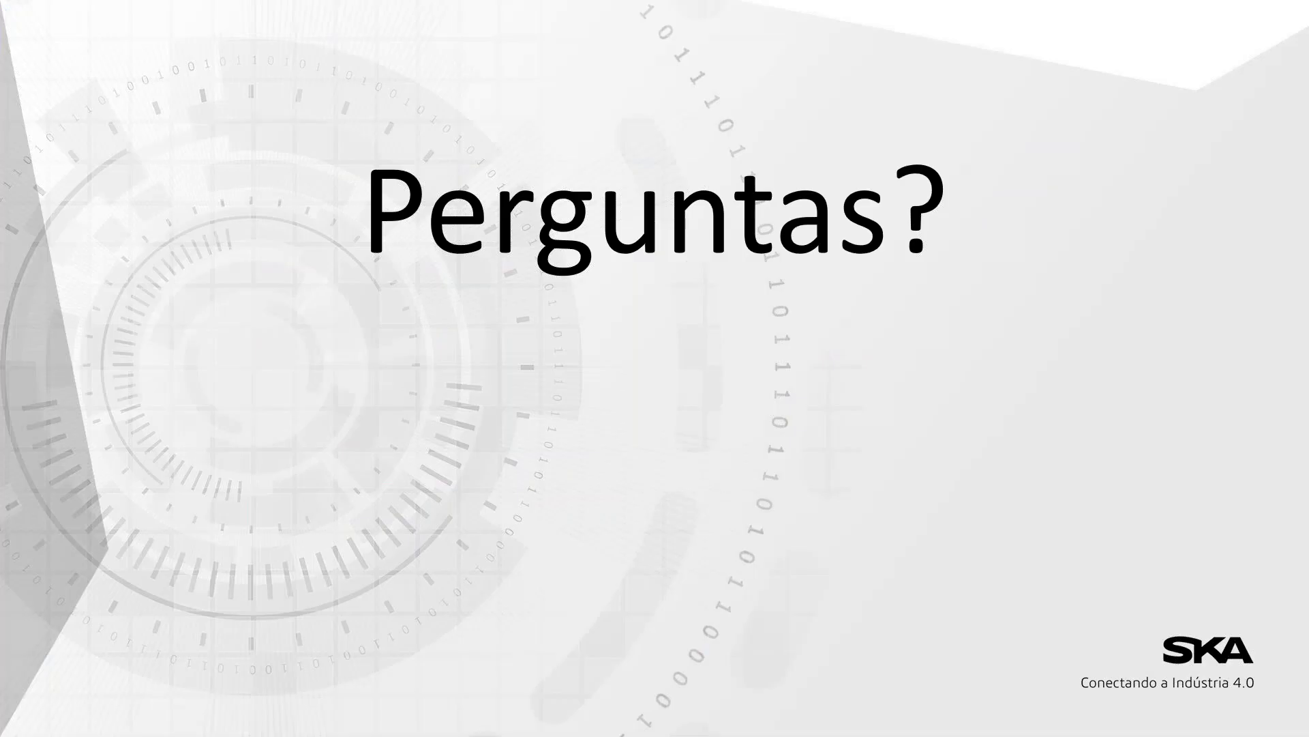
key("Right")
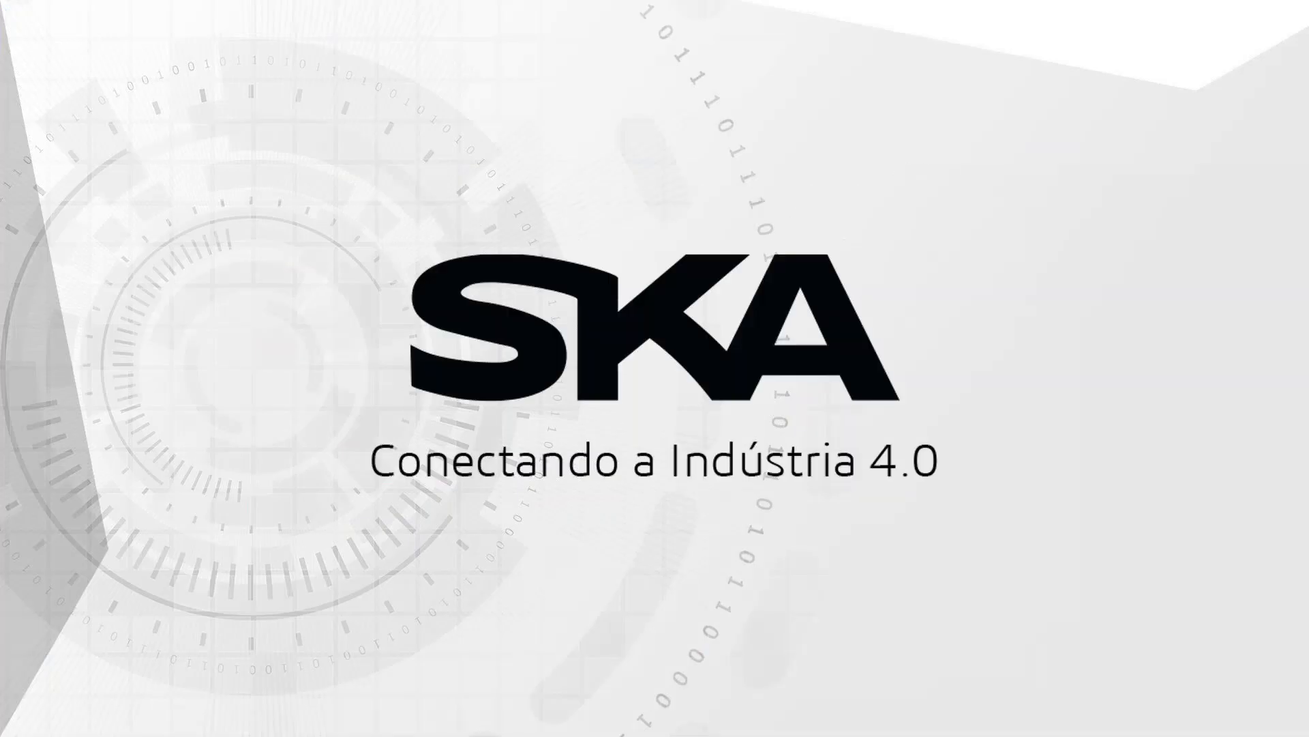